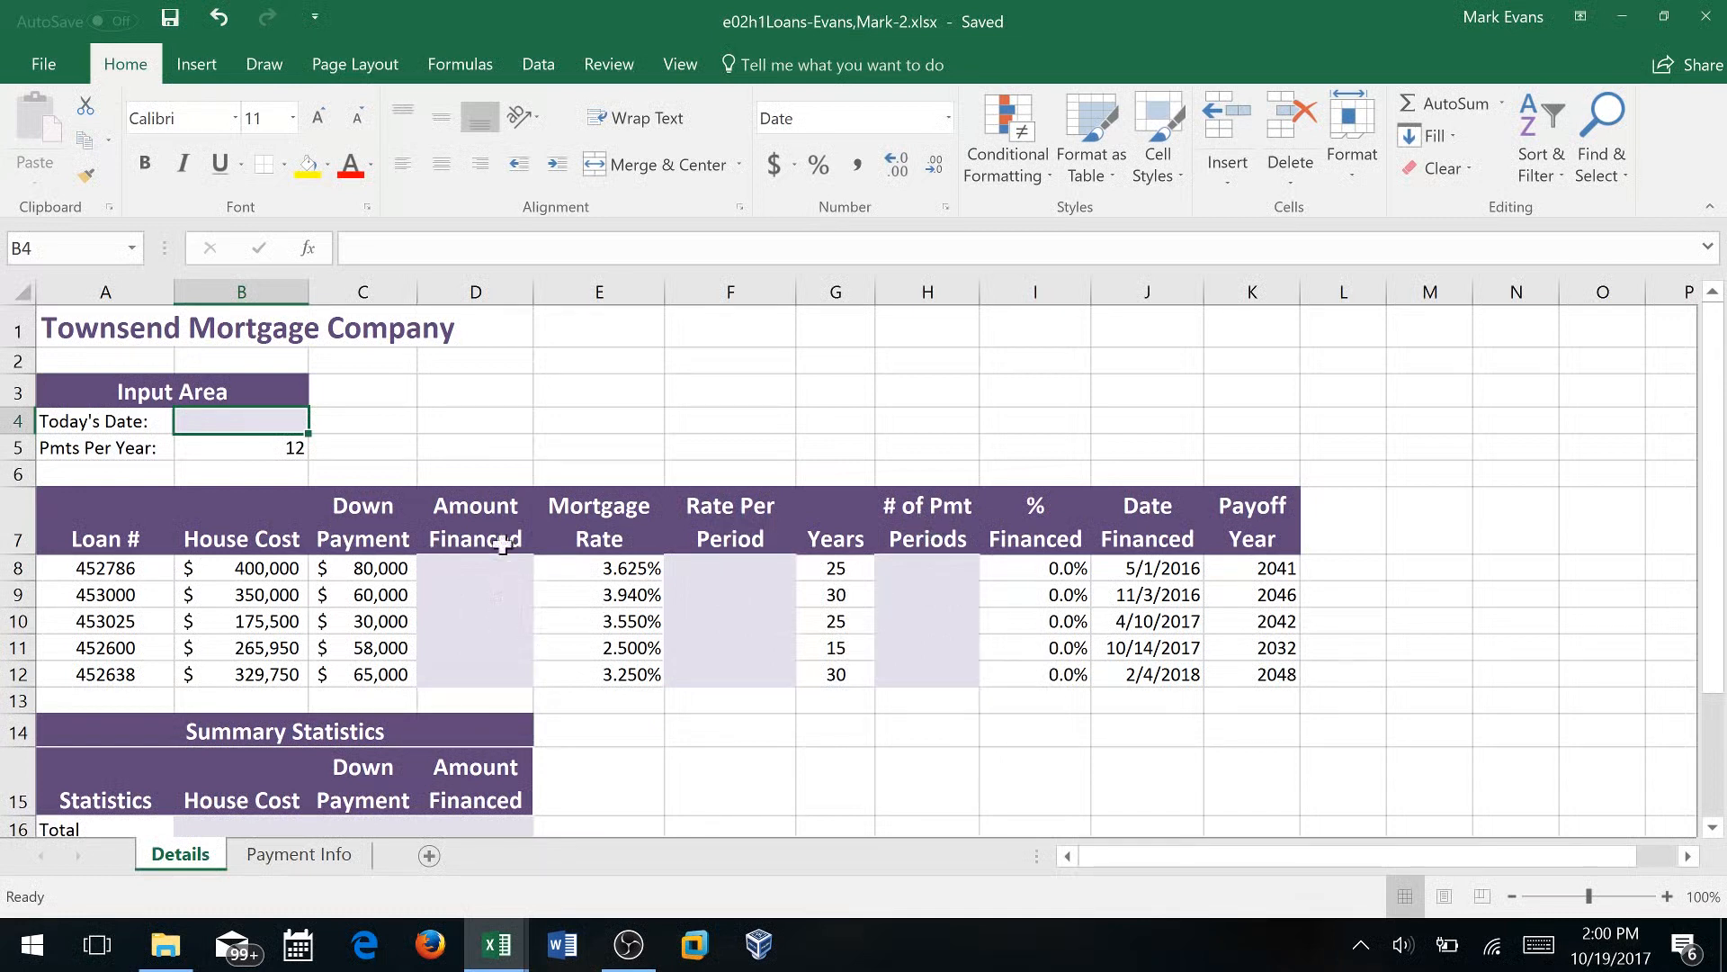
Enter the formula =B8-C8 in cell D8 to calculate the first loan's amount financed
{"action": "left_click", "coordinate": [496, 572]}
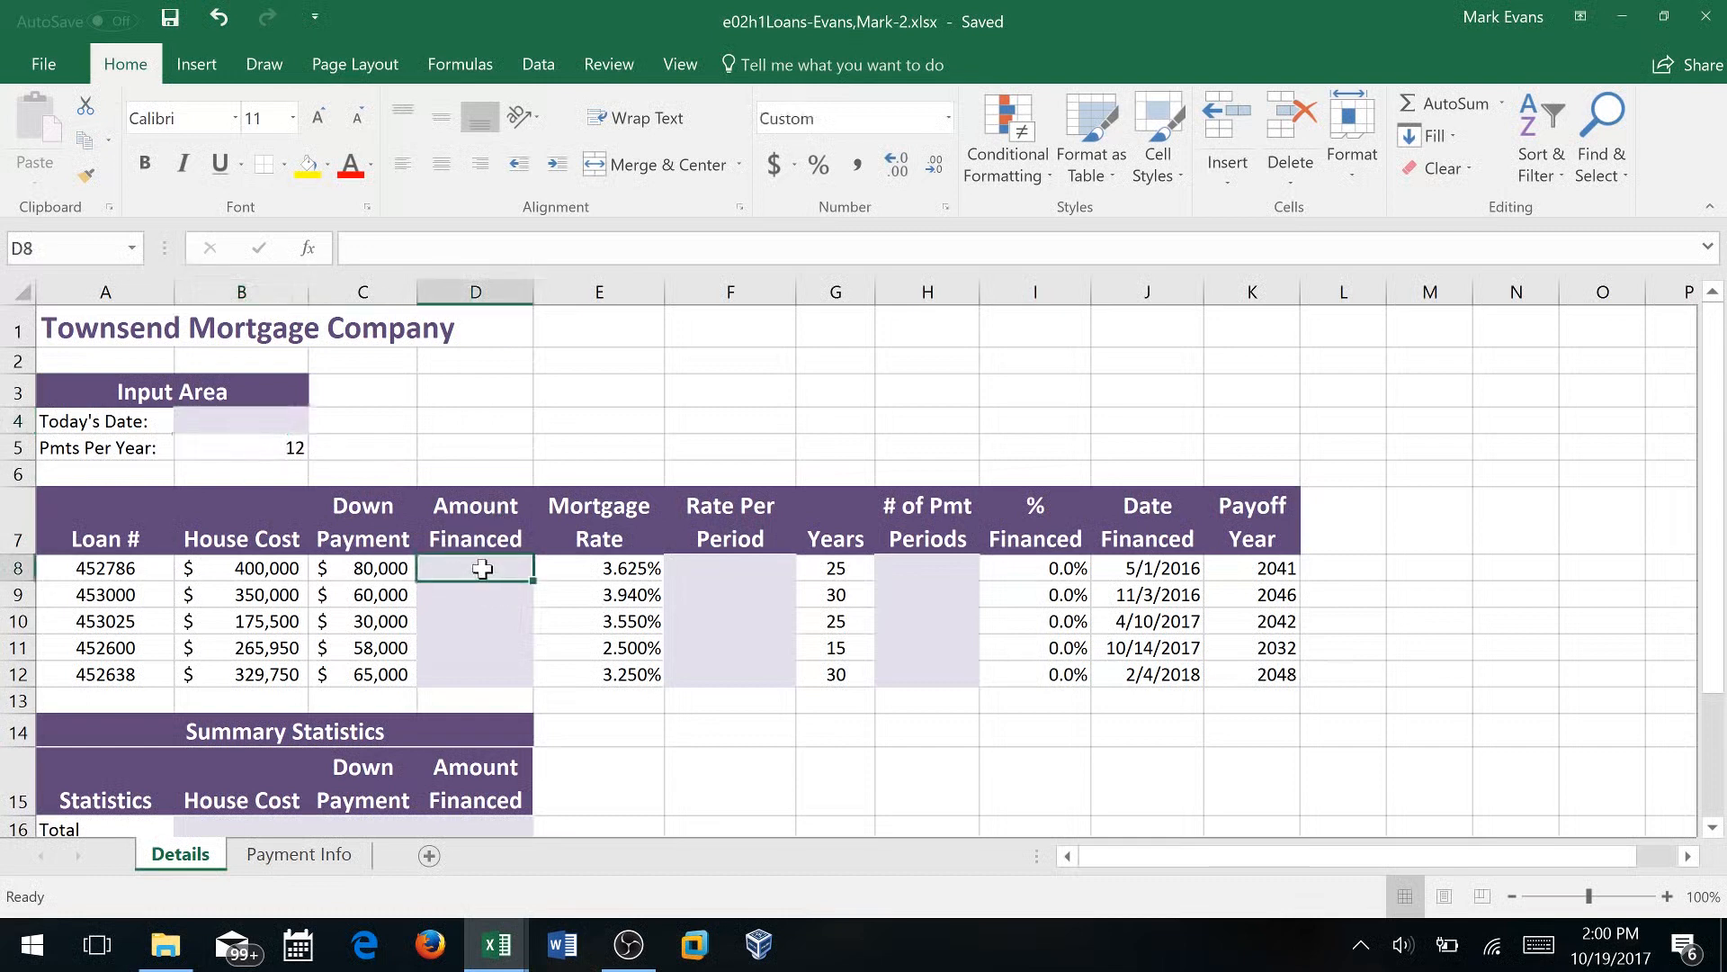
{"action": "type", "text": "="}
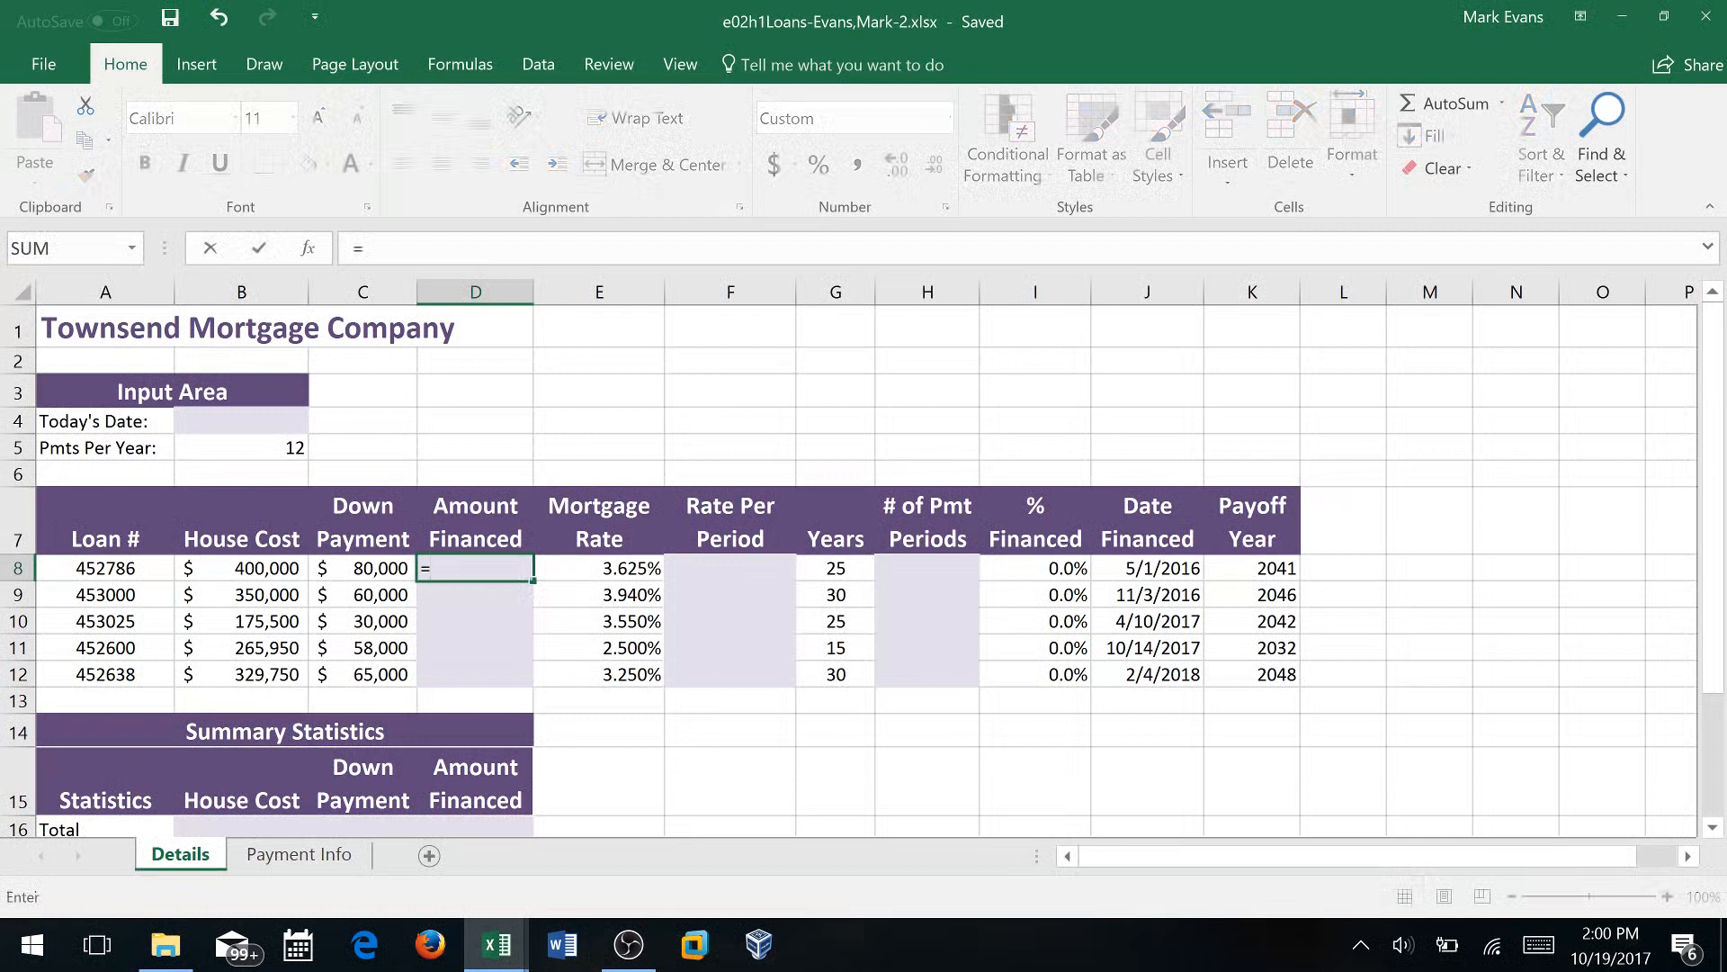
{"action": "left_click", "coordinate": [245, 569]}
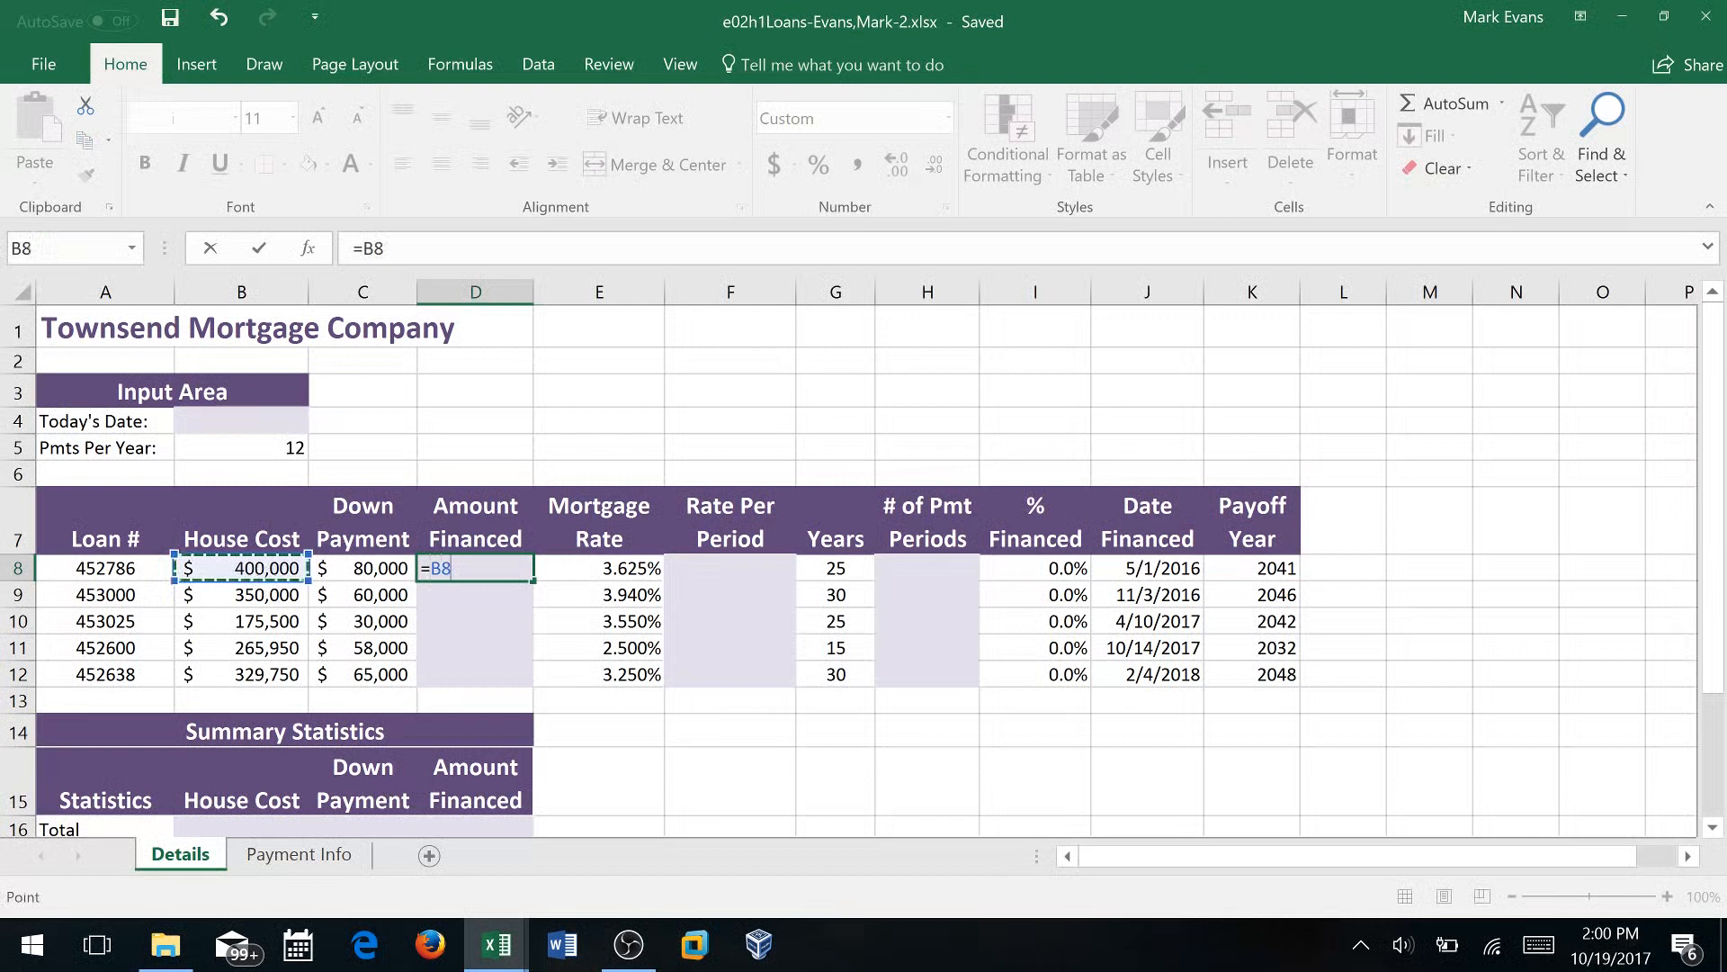
{"action": "type", "text": "-"}
{"action": "left_click", "coordinate": [365, 569]}
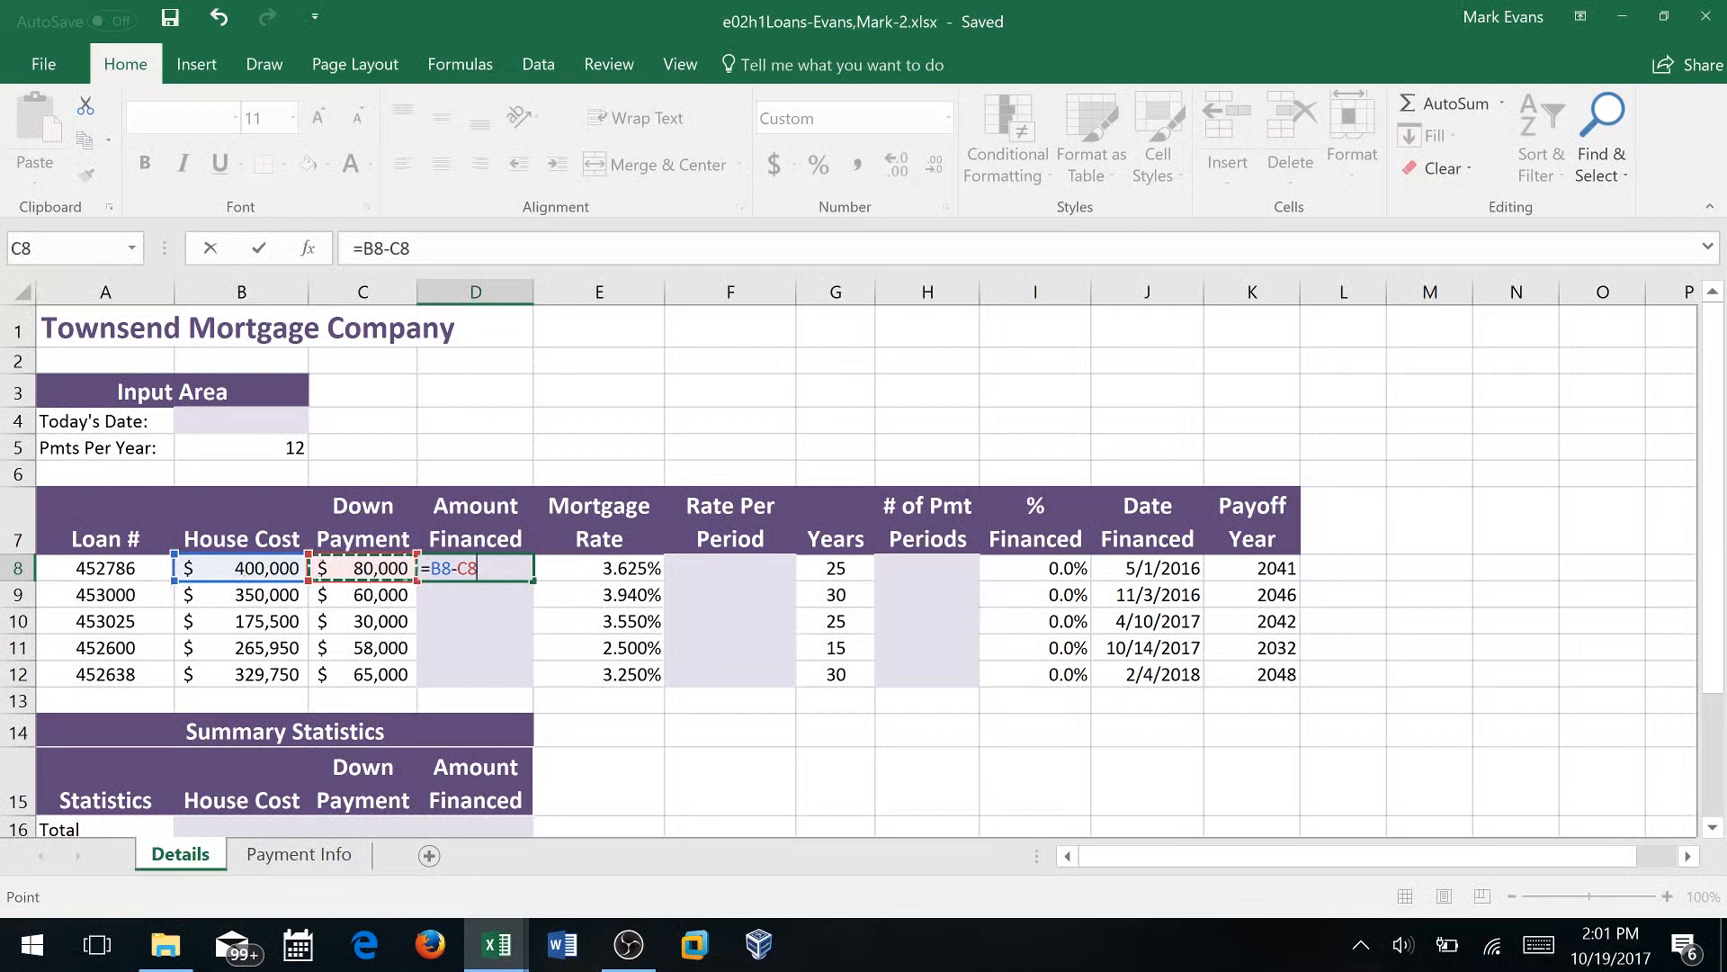
{"action": "left_click", "coordinate": [260, 252]}
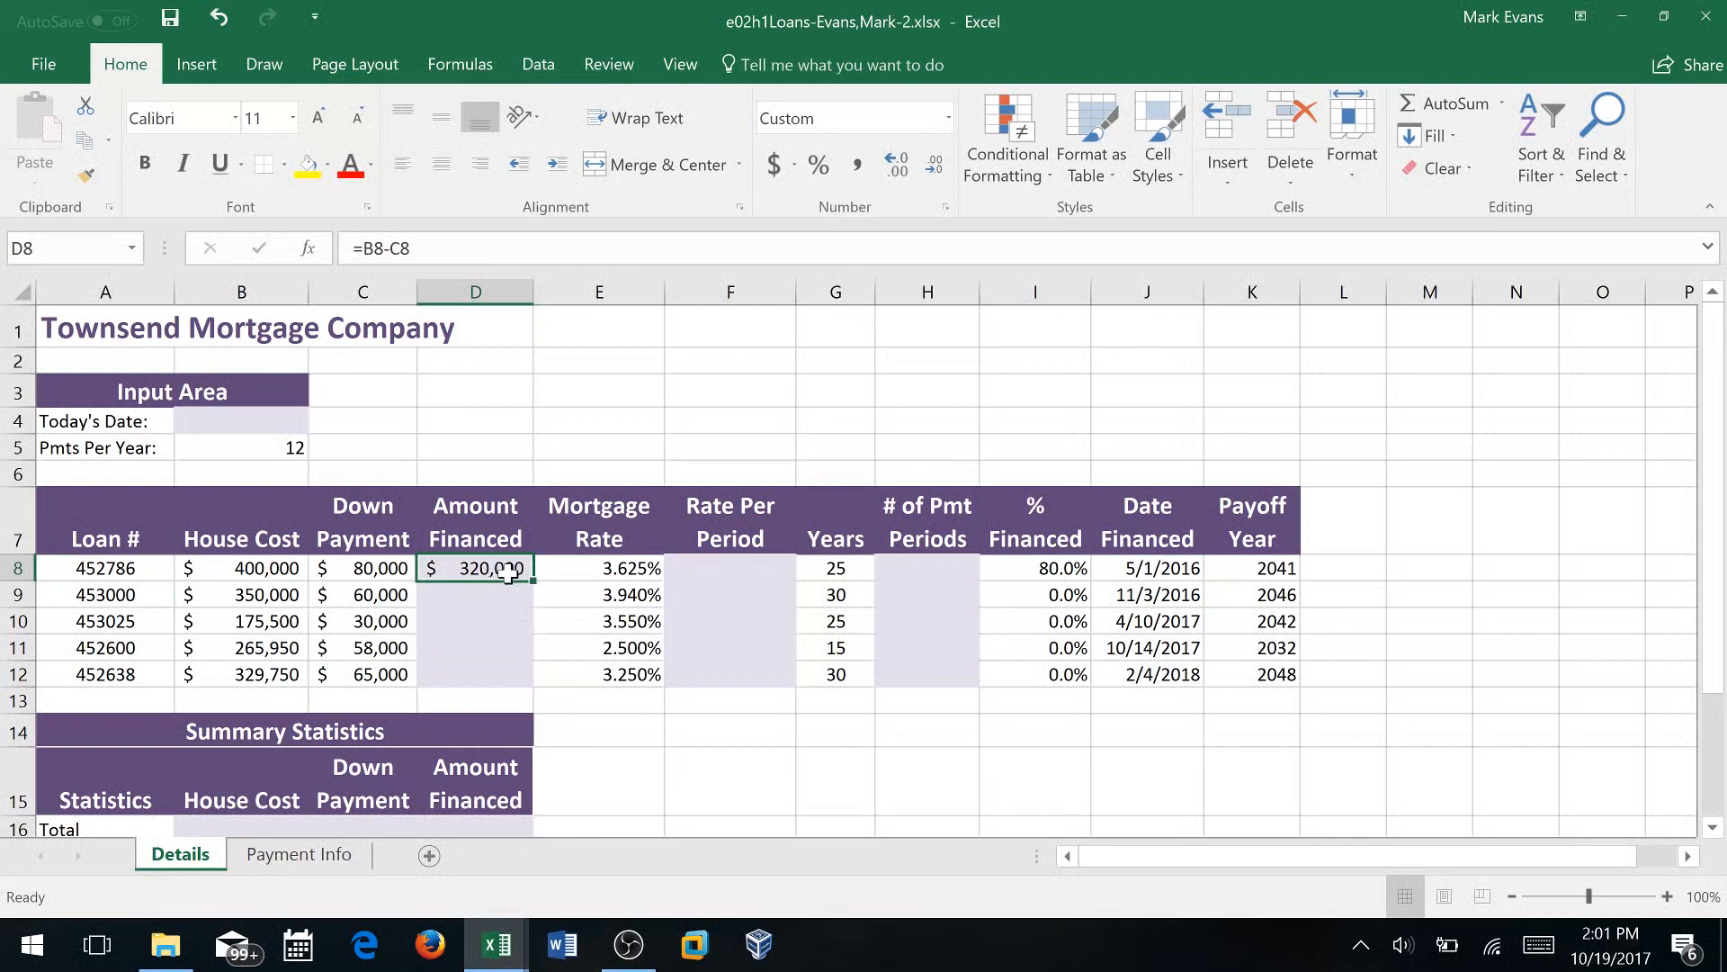
Copy the amount financed formula from D8 down through D12 and check the copied formula in D9
{"action": "key", "text": "F2"}
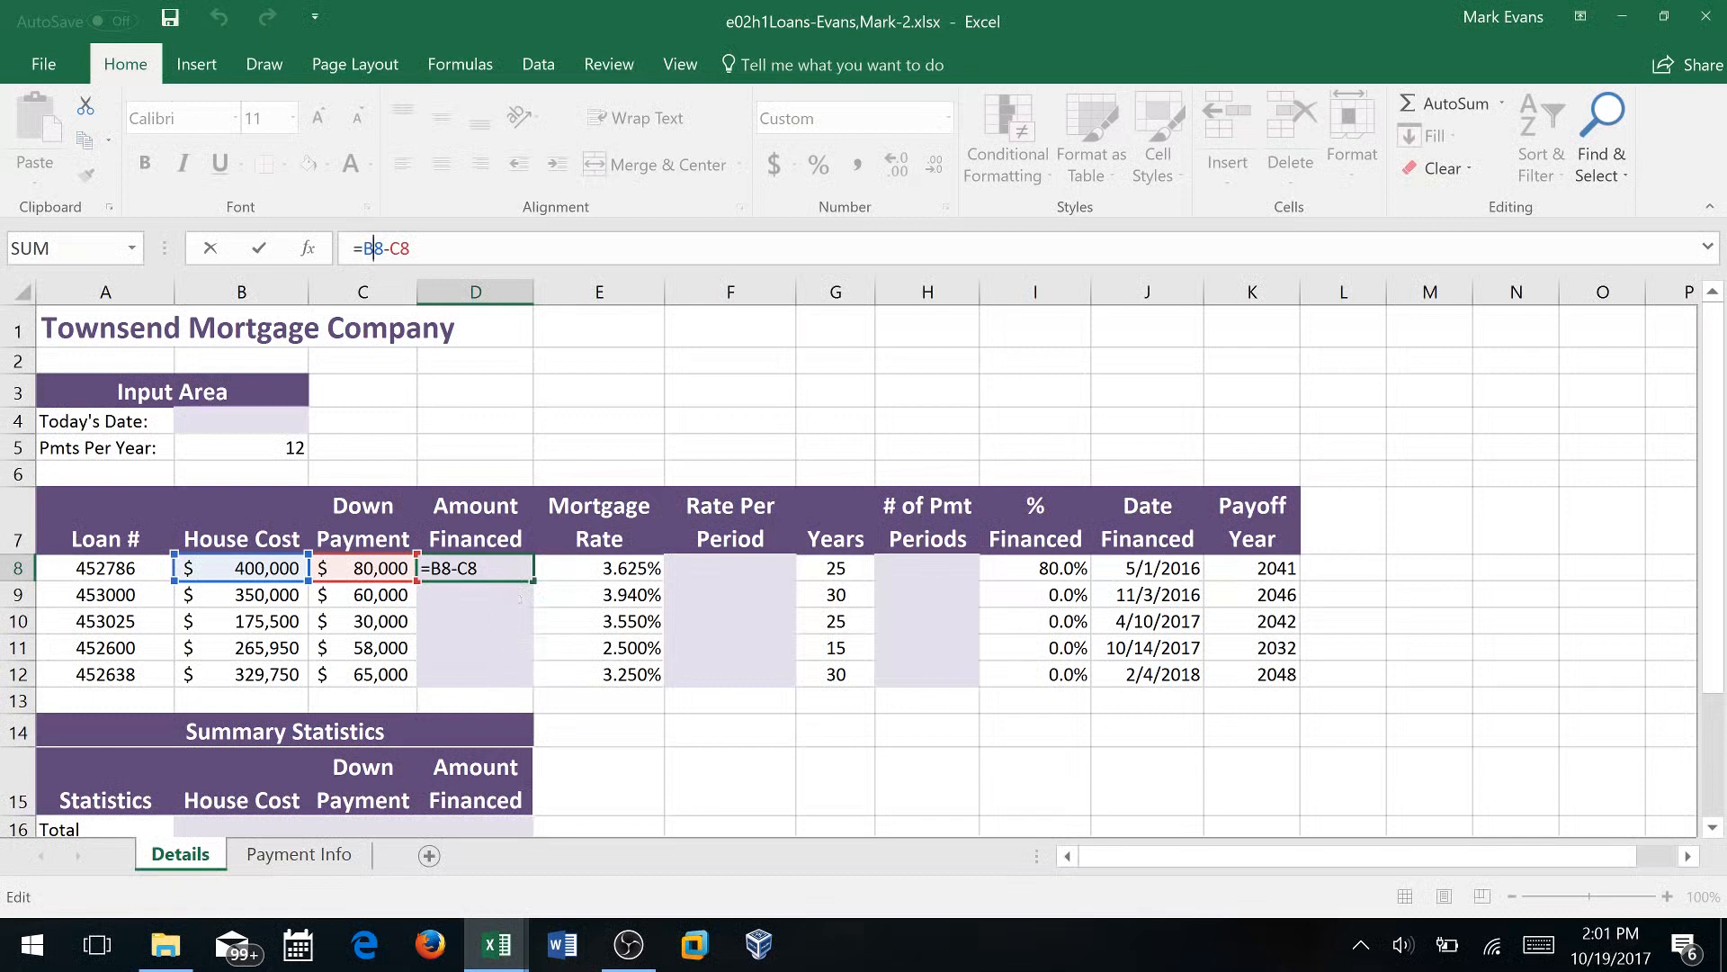
{"action": "key", "text": "ctrl+Return"}
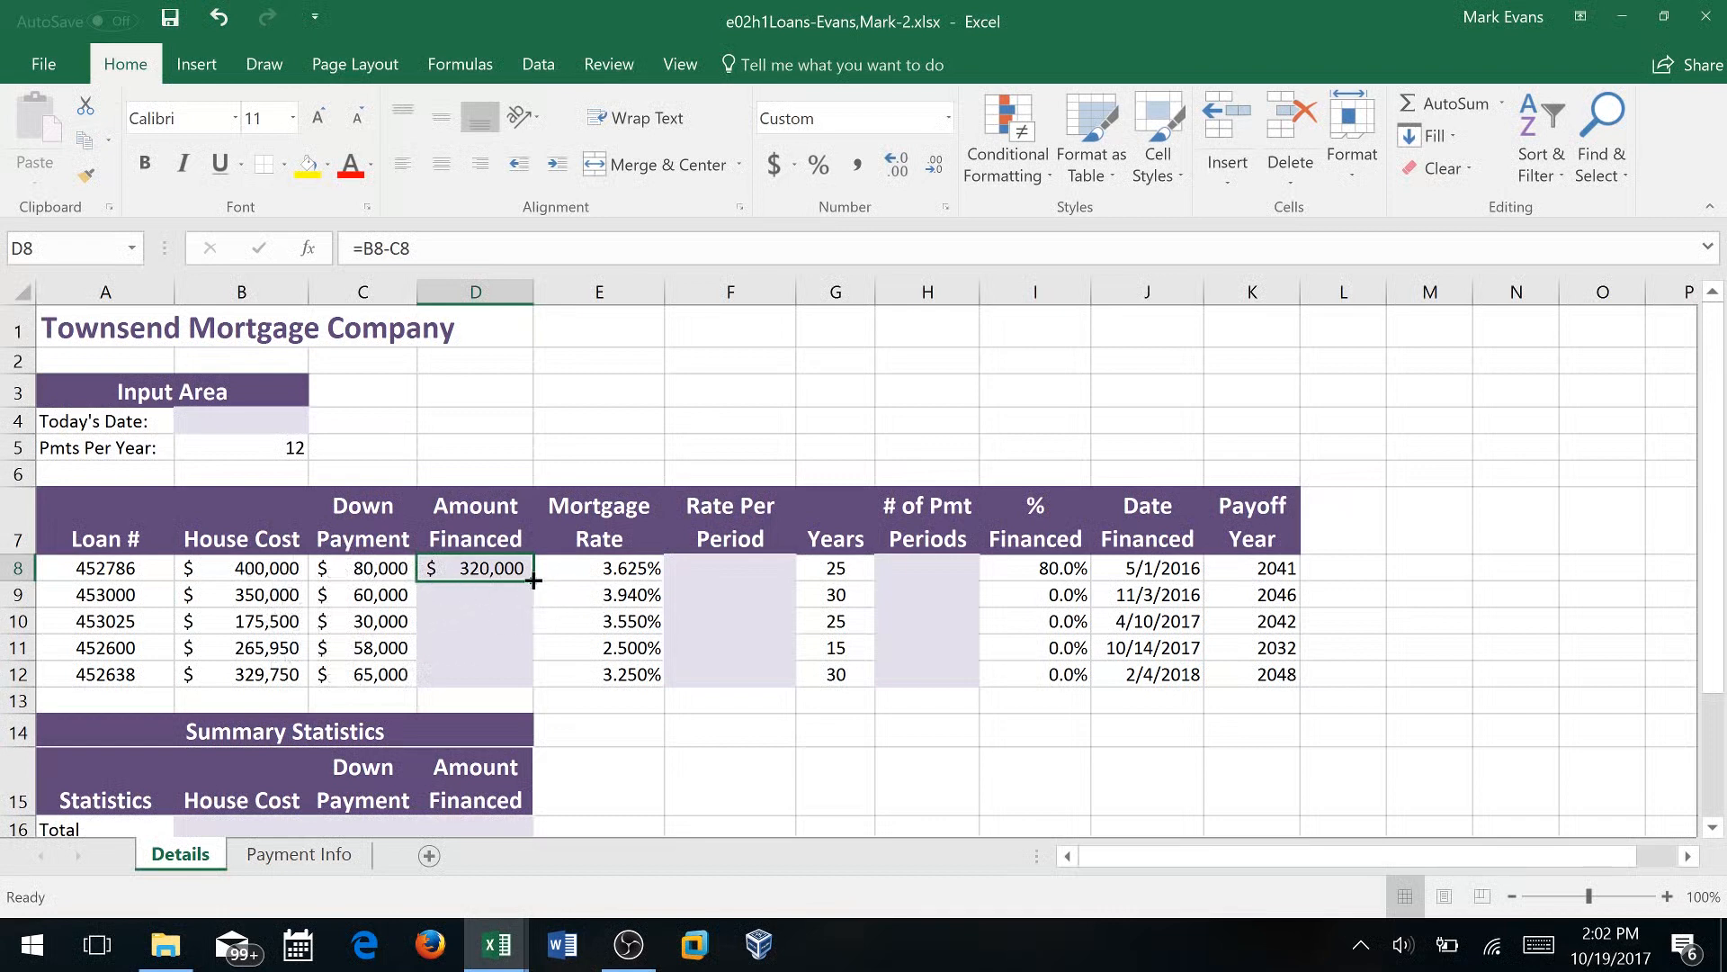
{"action": "left_click_drag", "start_coordinate": [533, 580], "coordinate": [536, 686]}
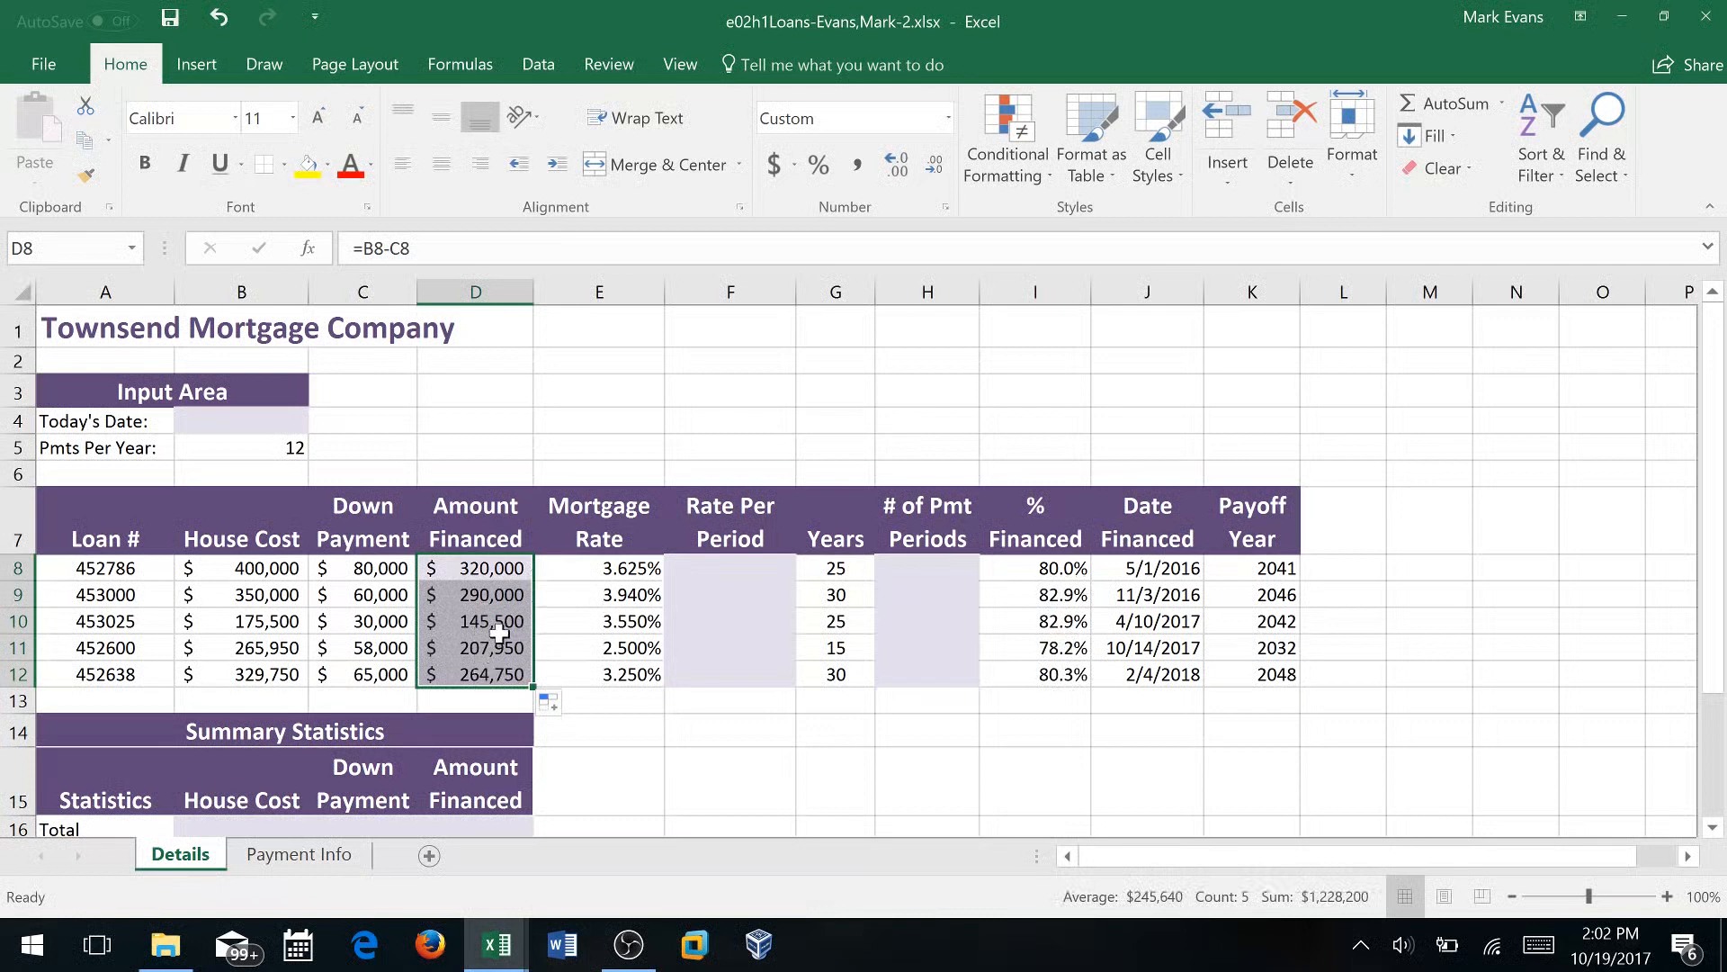
{"action": "left_click", "coordinate": [496, 599]}
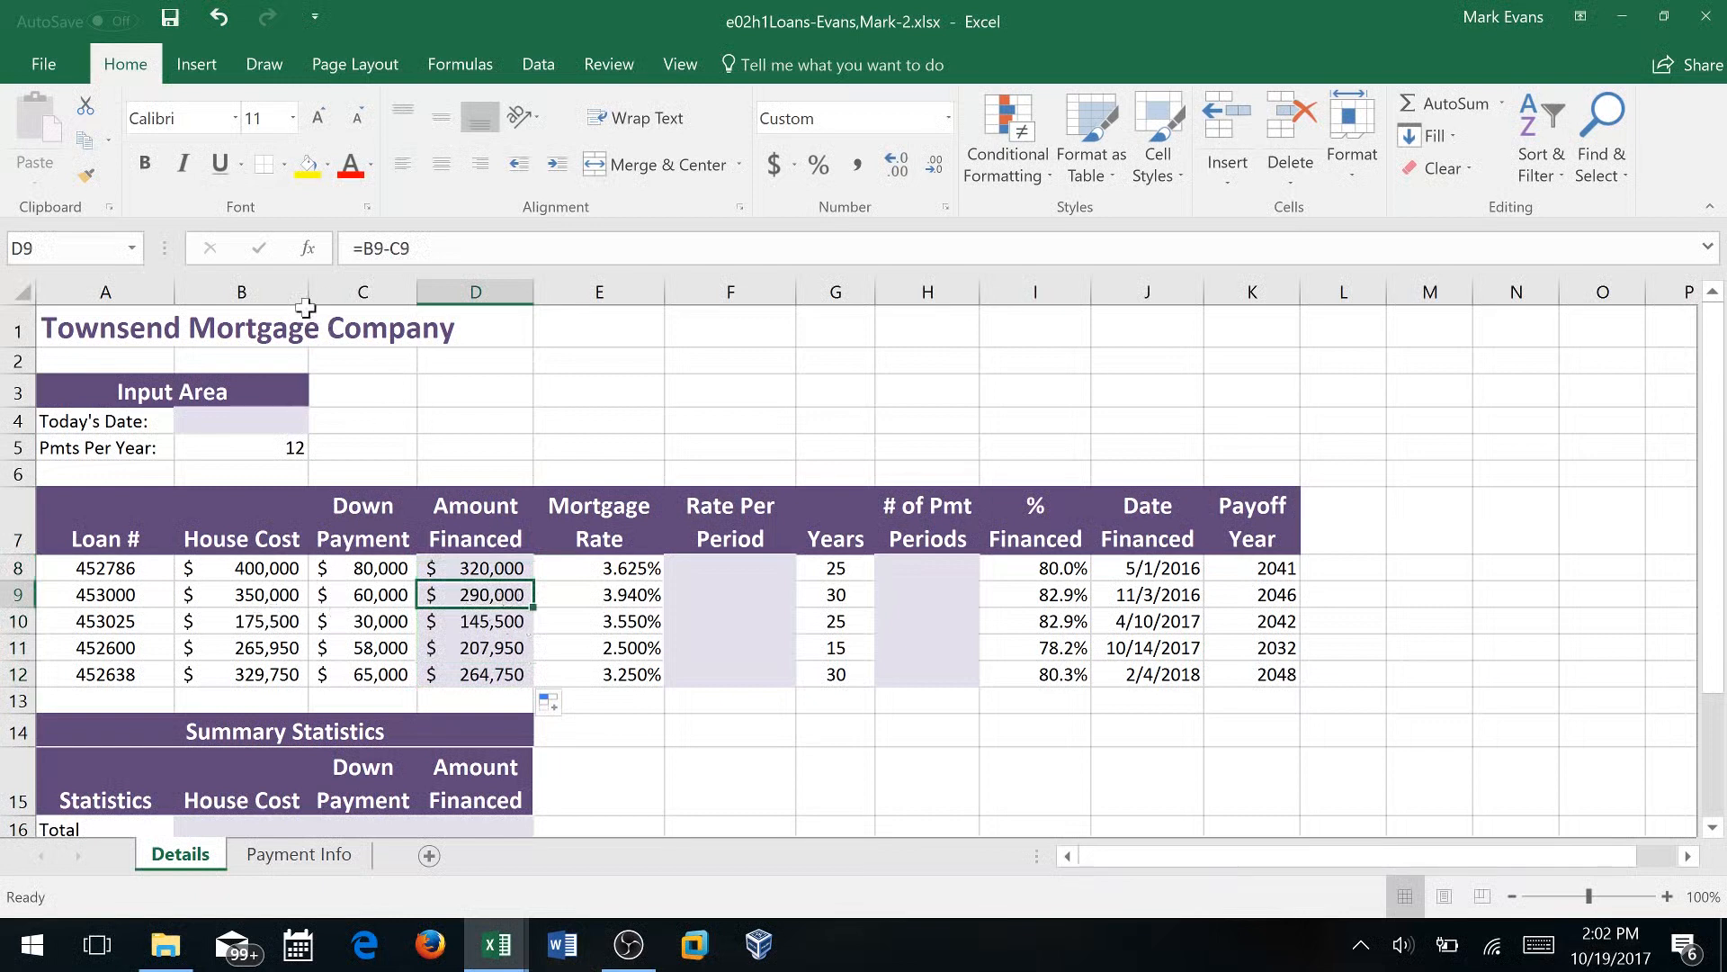
{"action": "left_click", "coordinate": [412, 251]}
{"action": "left_click_drag", "start_coordinate": [412, 249], "coordinate": [352, 248]}
{"action": "left_click", "coordinate": [414, 249]}
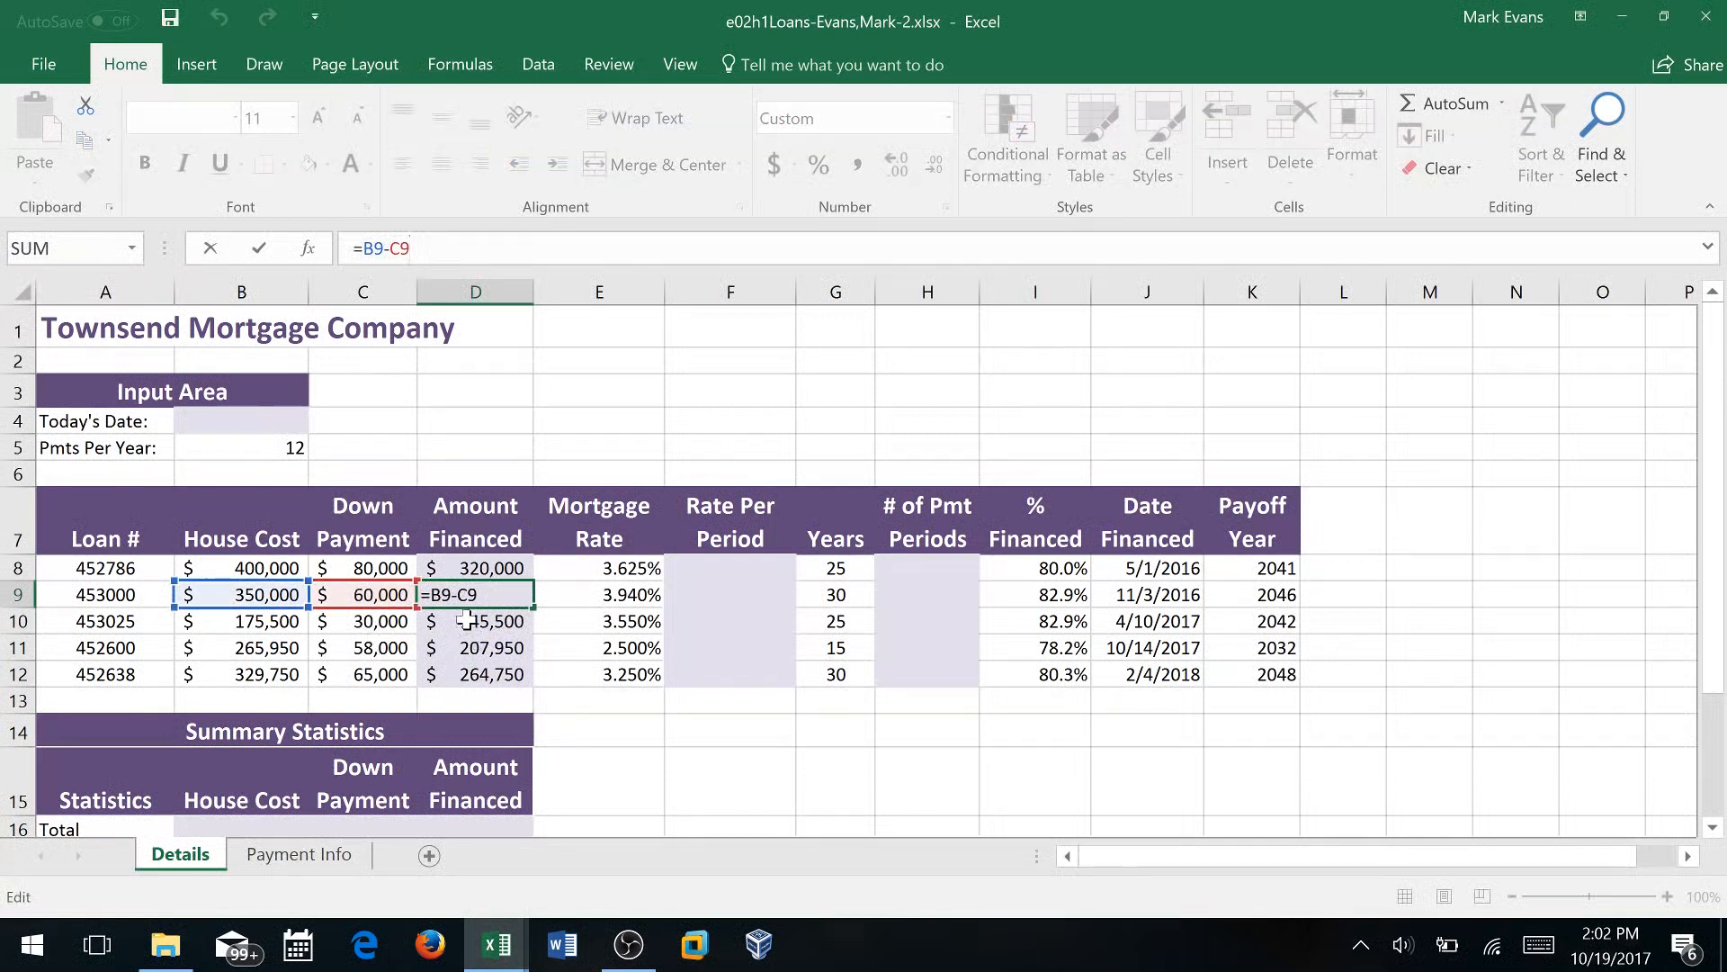
{"action": "key", "text": "ctrl+Return"}
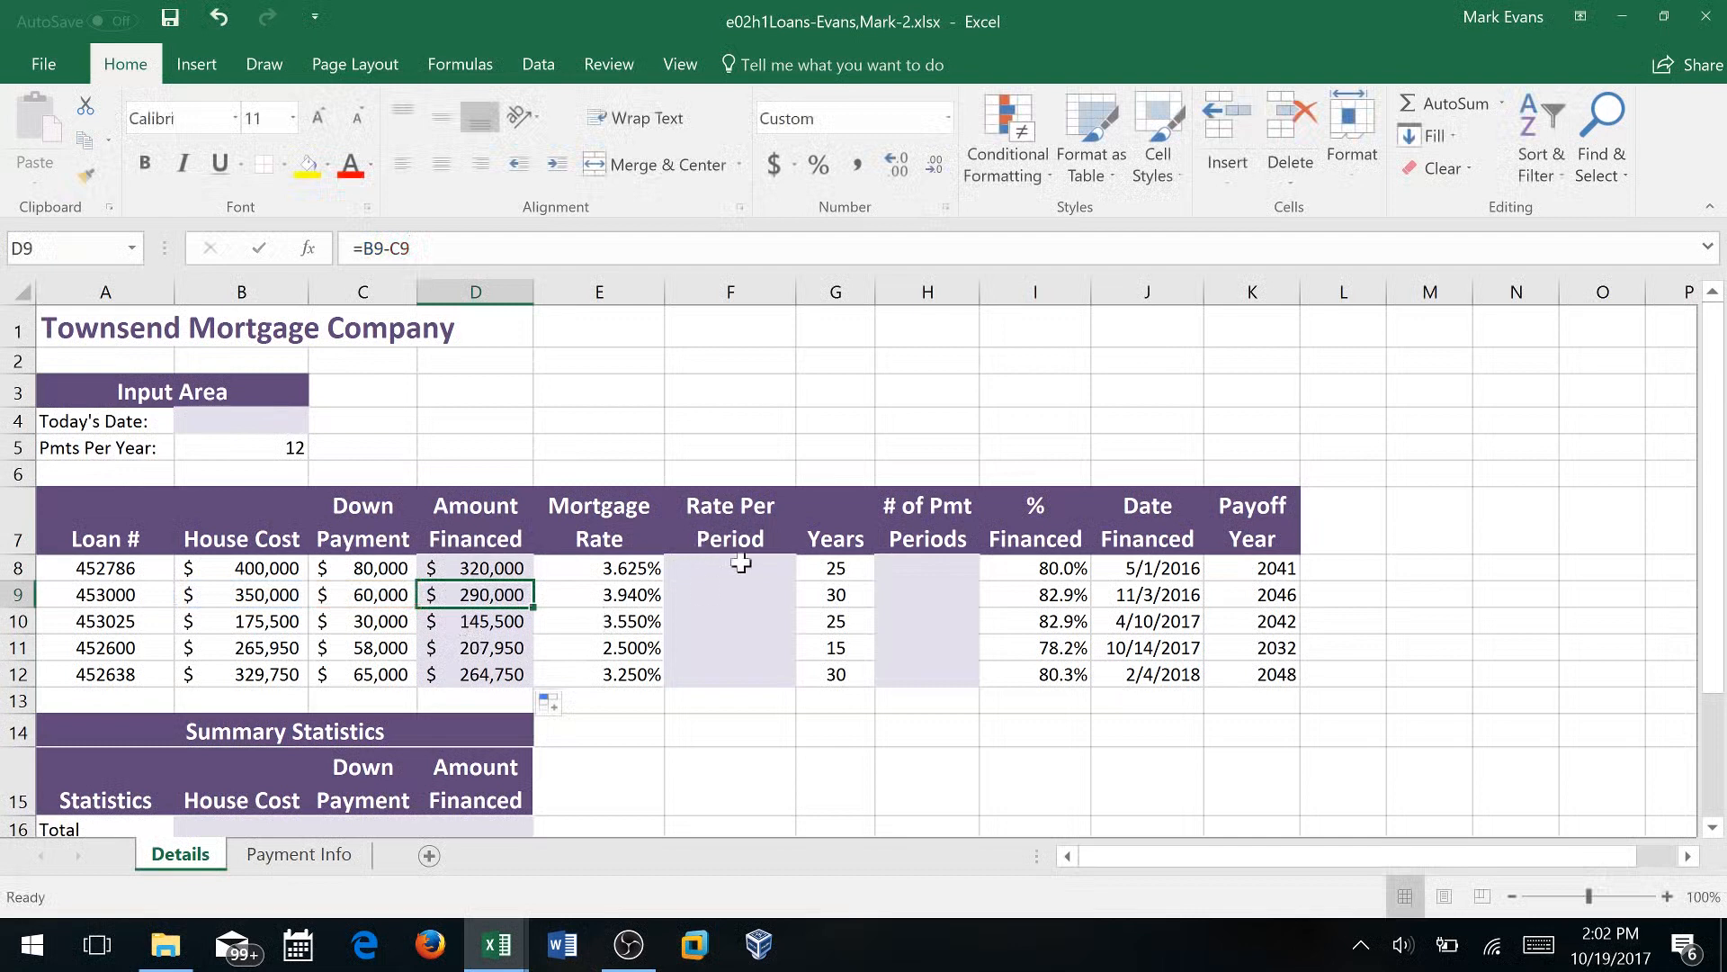
Enter =E8/B5 in F8 for the rate per period and copy the formula down through F12
{"action": "left_click", "coordinate": [740, 562]}
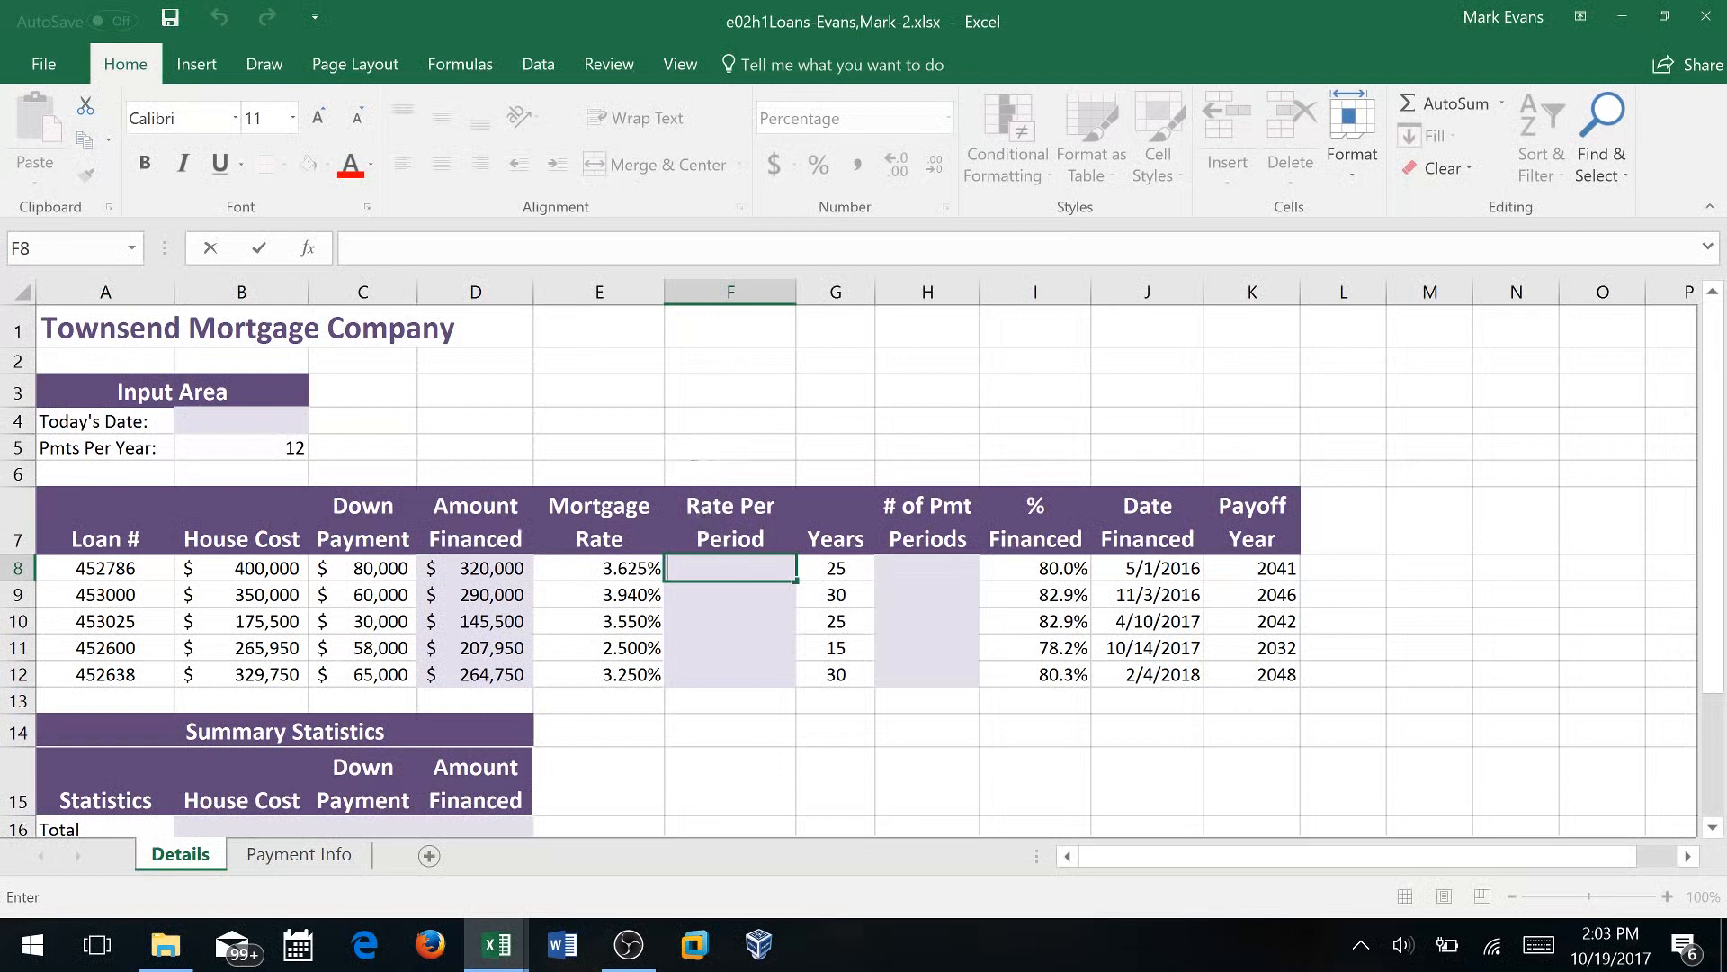
{"action": "key", "text": "F2"}
{"action": "type", "text": "="}
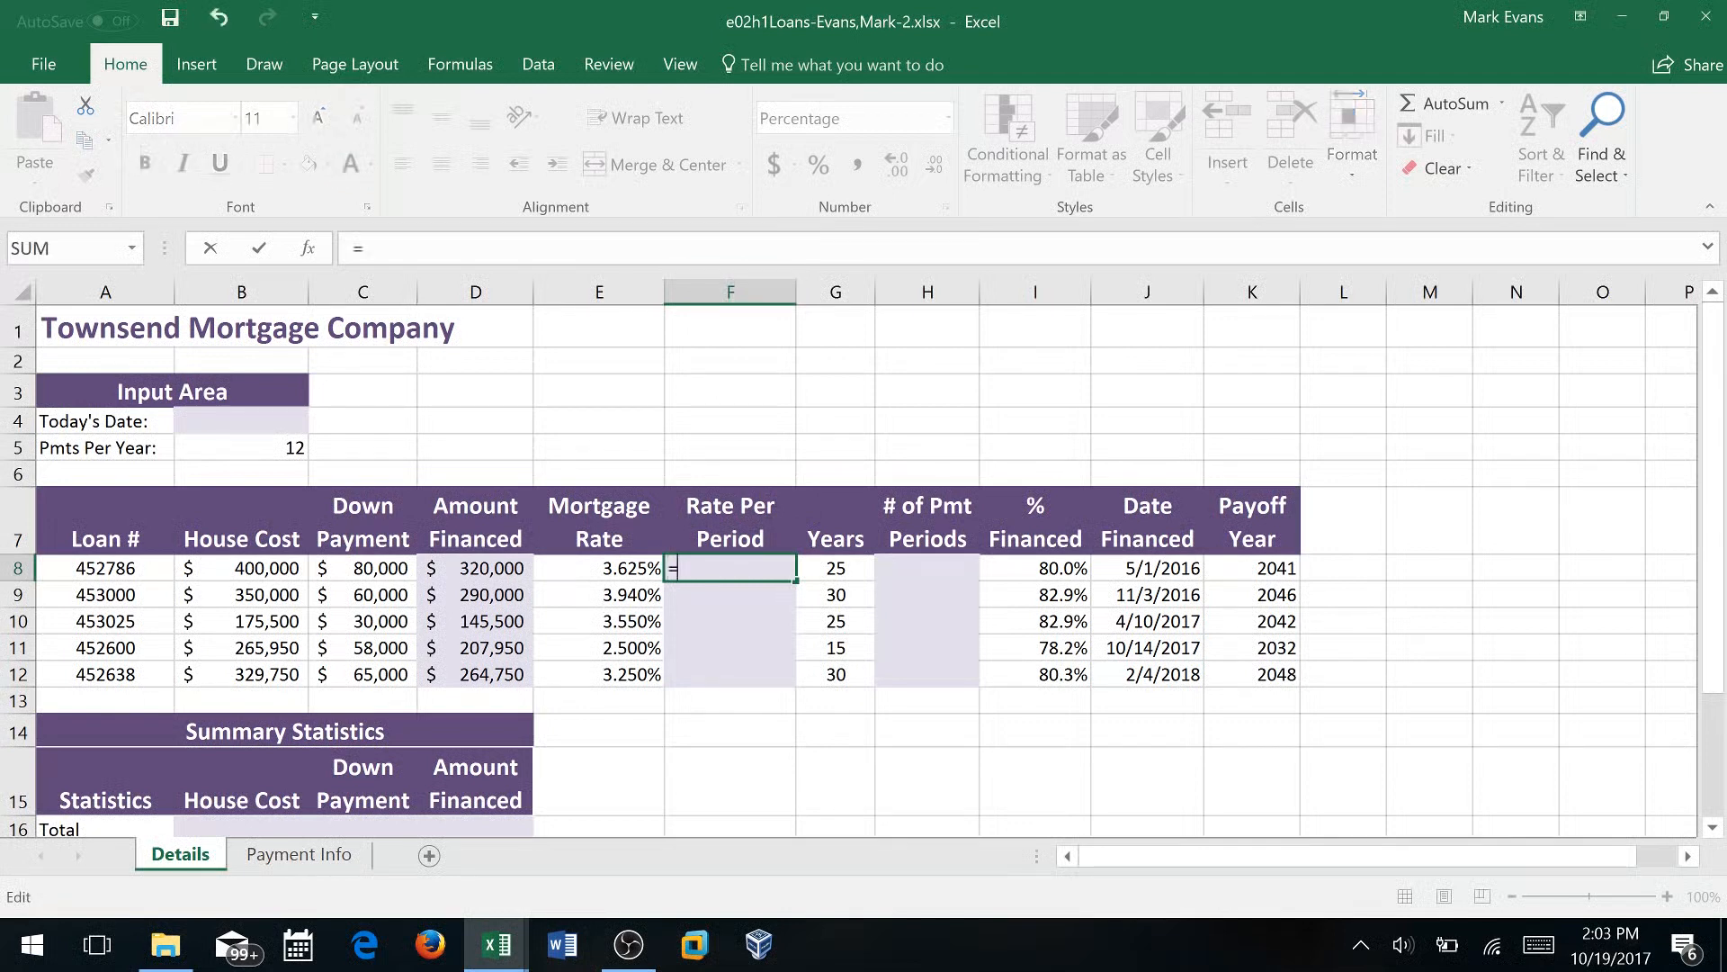
{"action": "type", "text": "e8"}
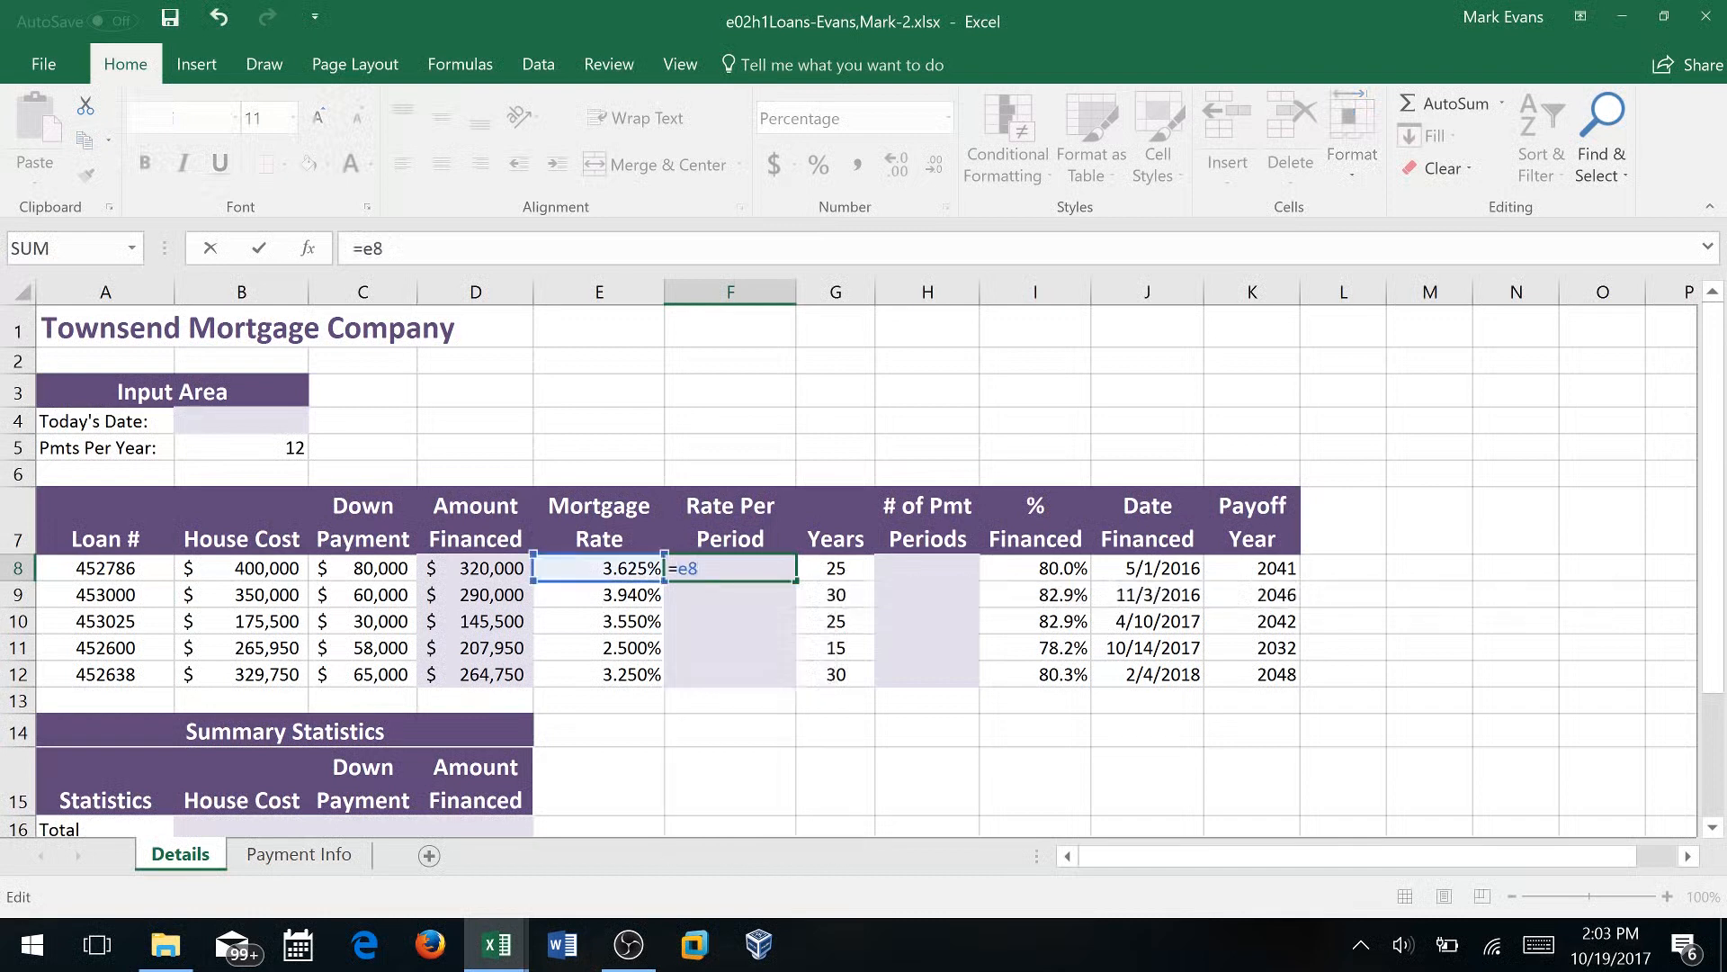
{"action": "type", "text": "/b5"}
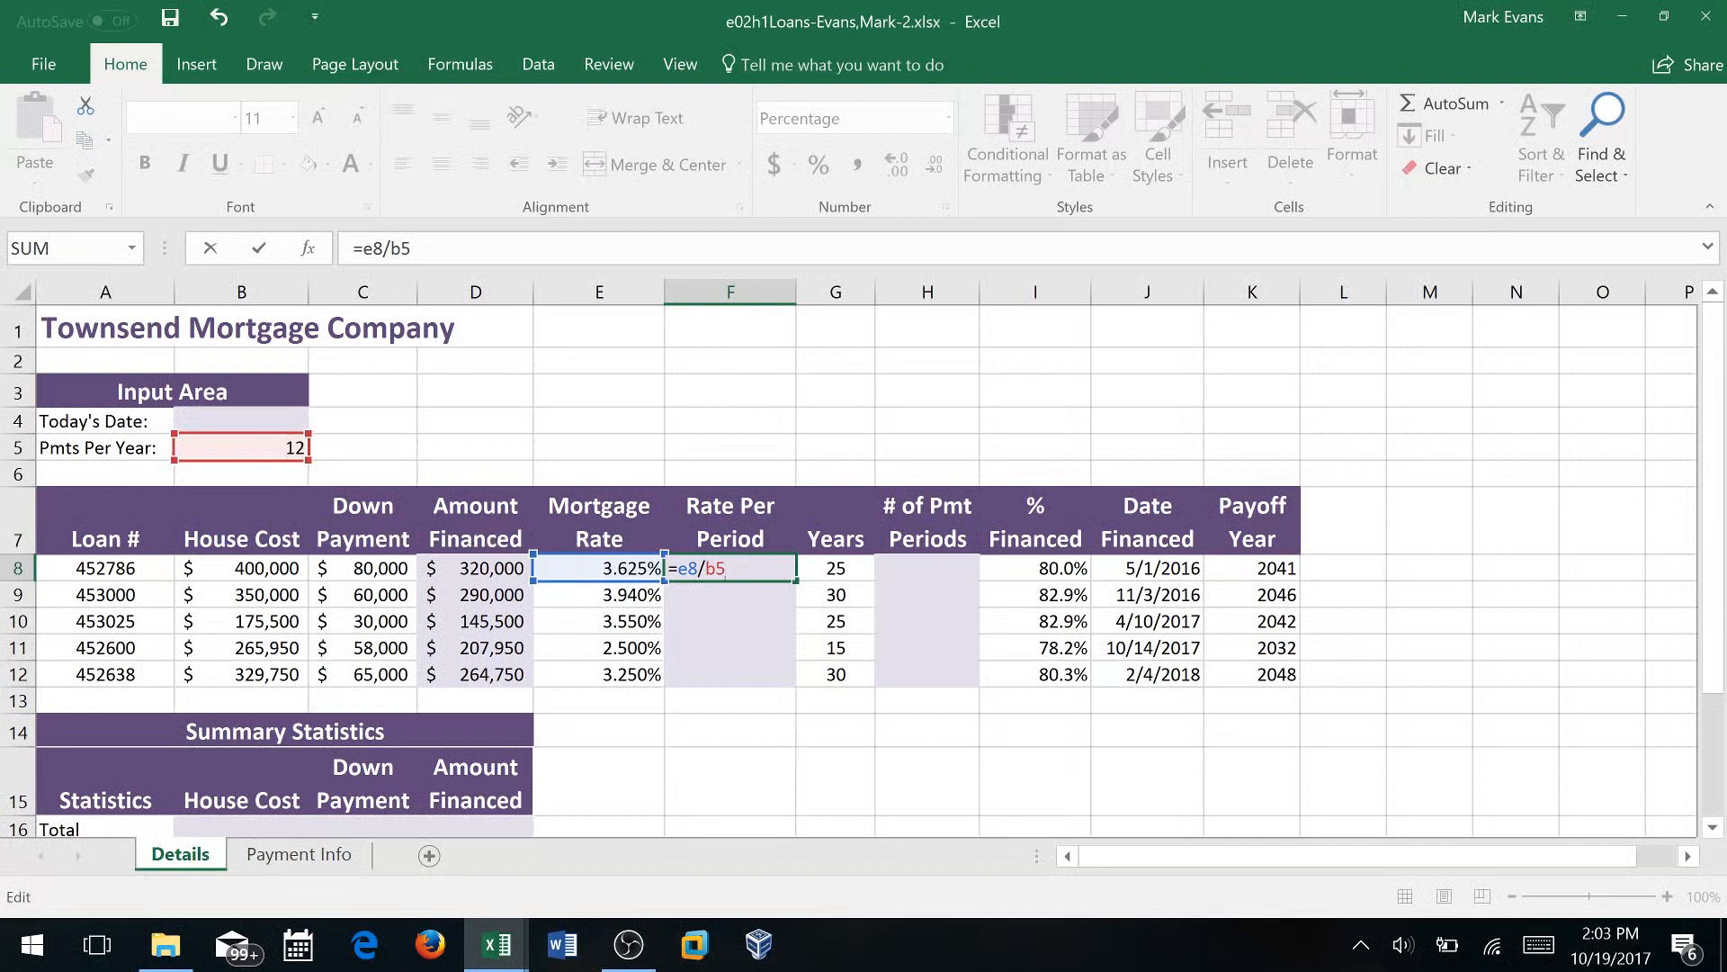
{"action": "key", "text": "Return"}
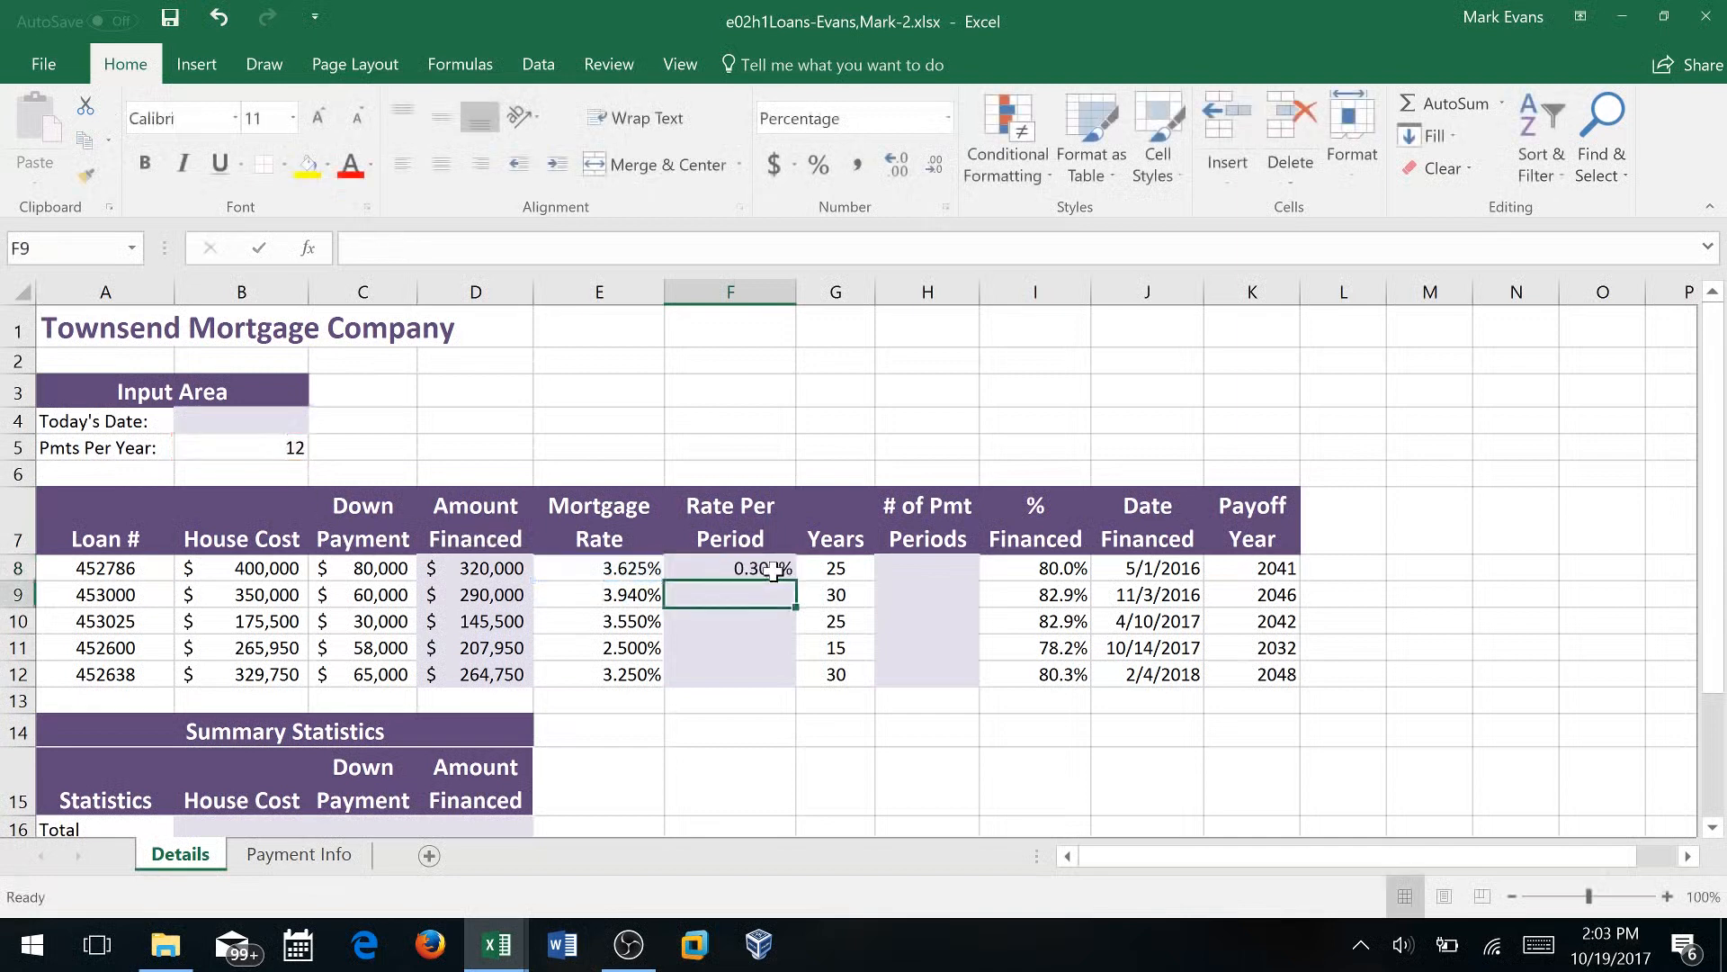
{"action": "left_click", "coordinate": [790, 574]}
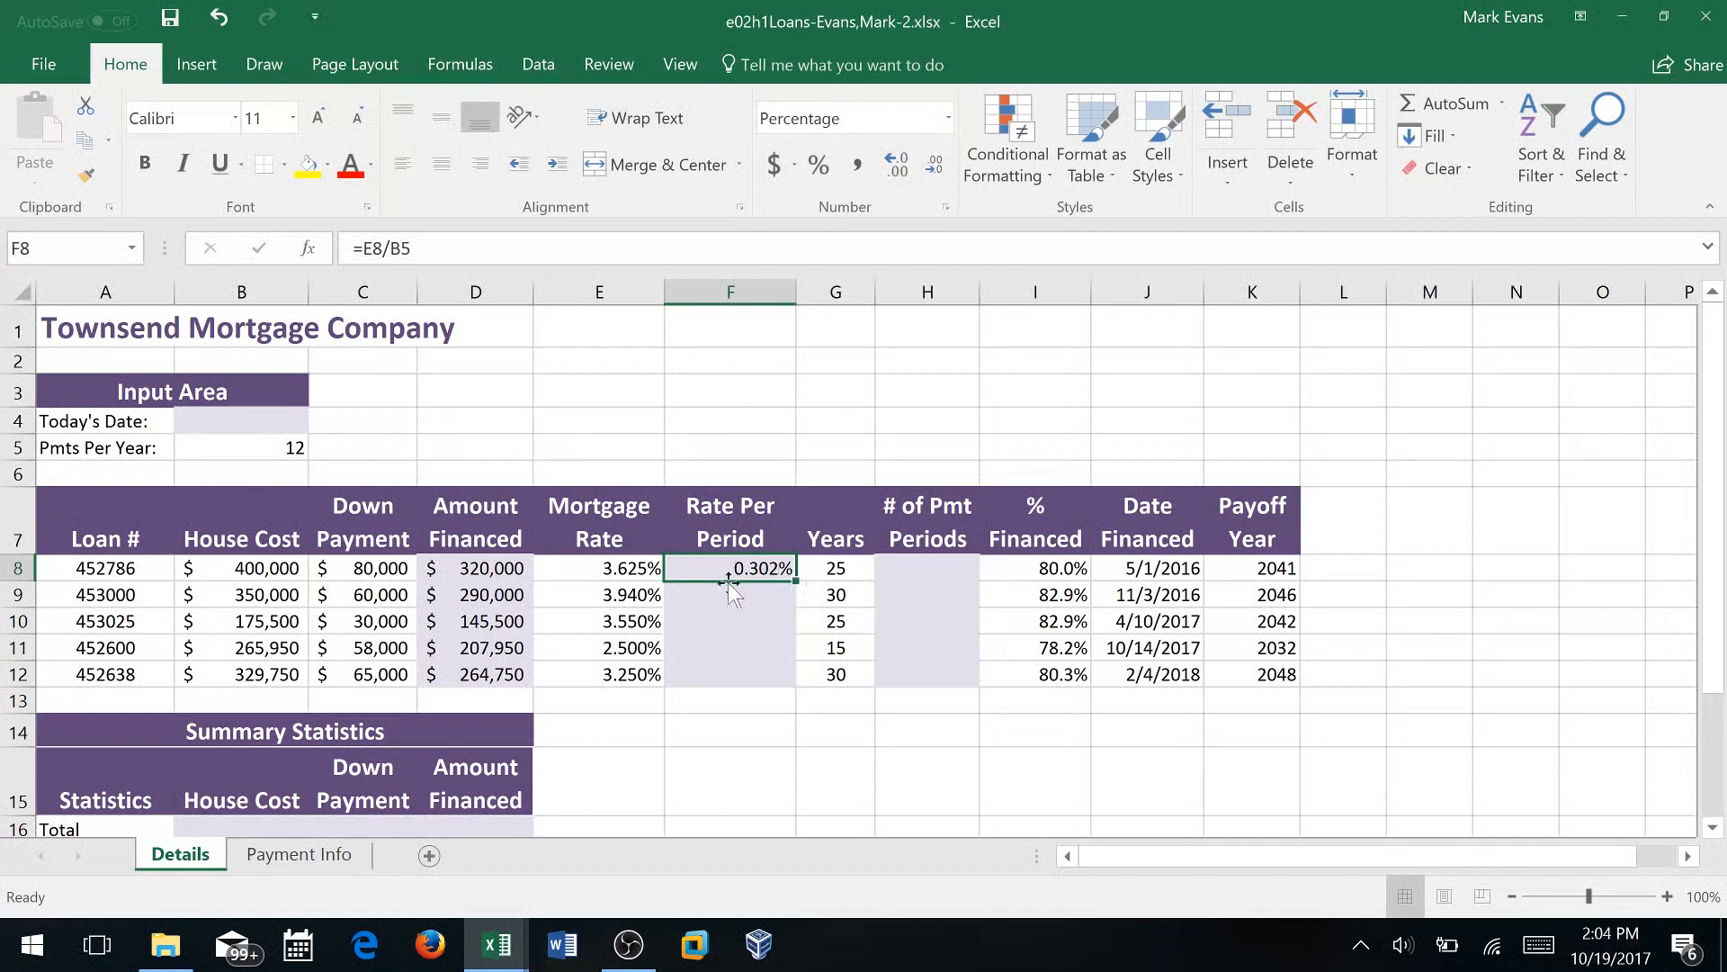
{"action": "left_click_drag", "start_coordinate": [799, 576], "coordinate": [798, 687]}
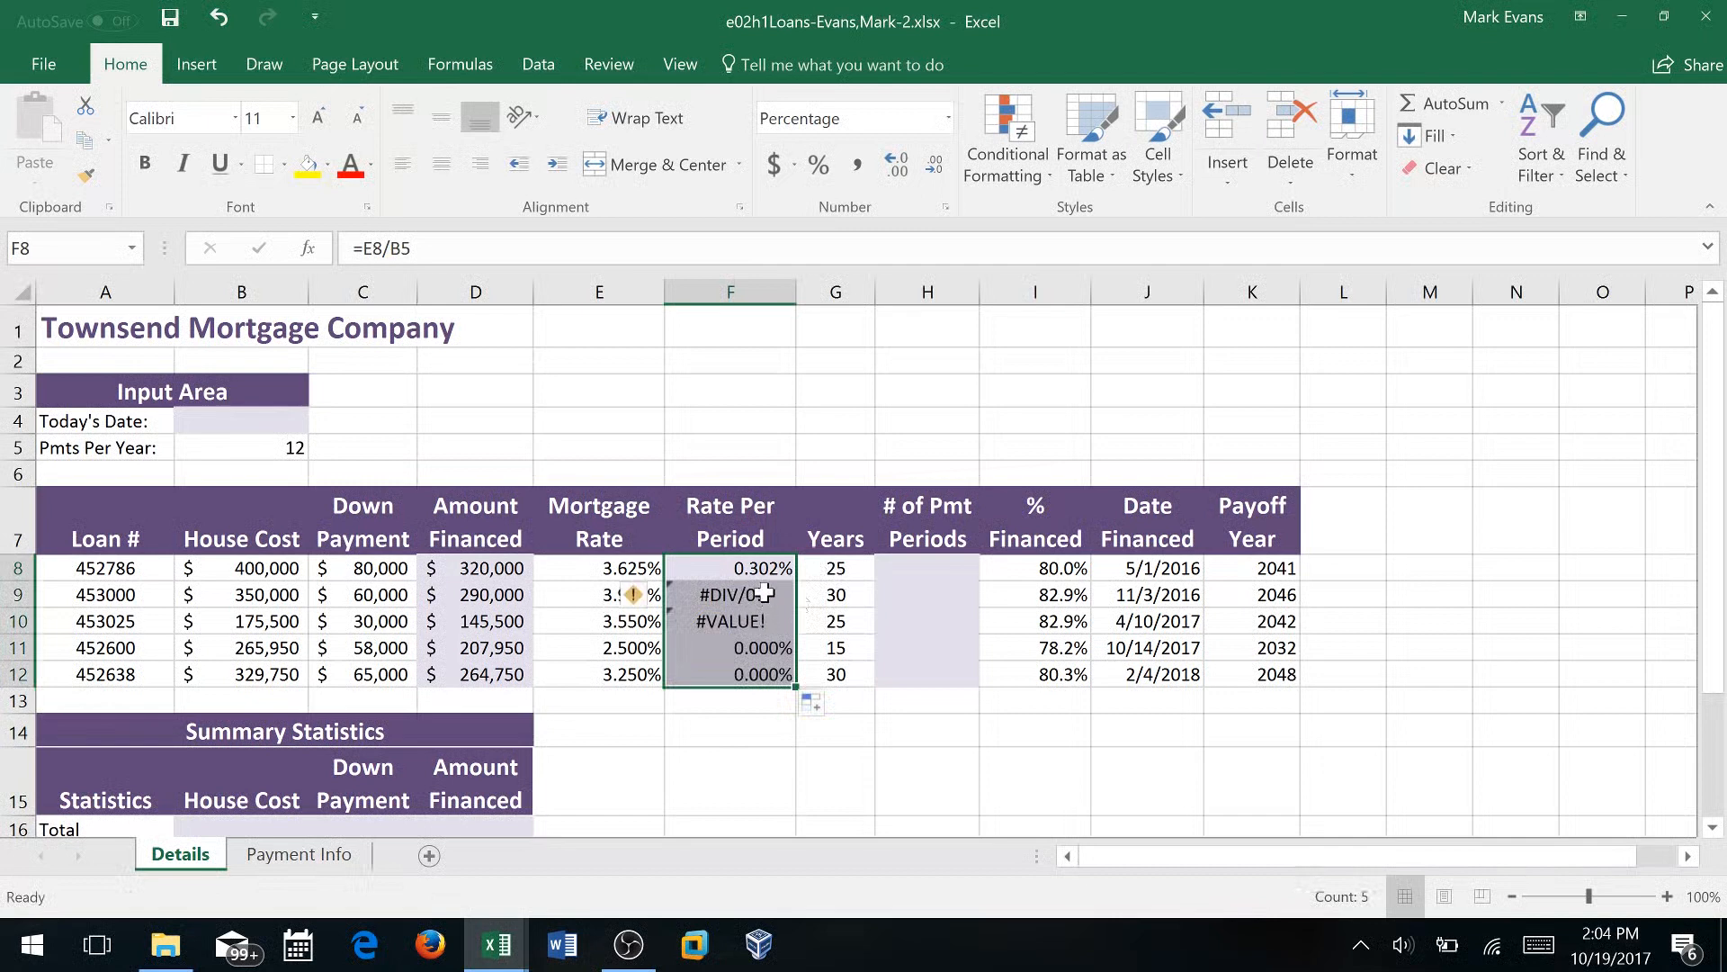
Examine the copied rate per period formulas in F9:F12 and compare their references with F8 and the payments per year in B5
{"action": "left_click", "coordinate": [760, 596]}
{"action": "left_click", "coordinate": [754, 630]}
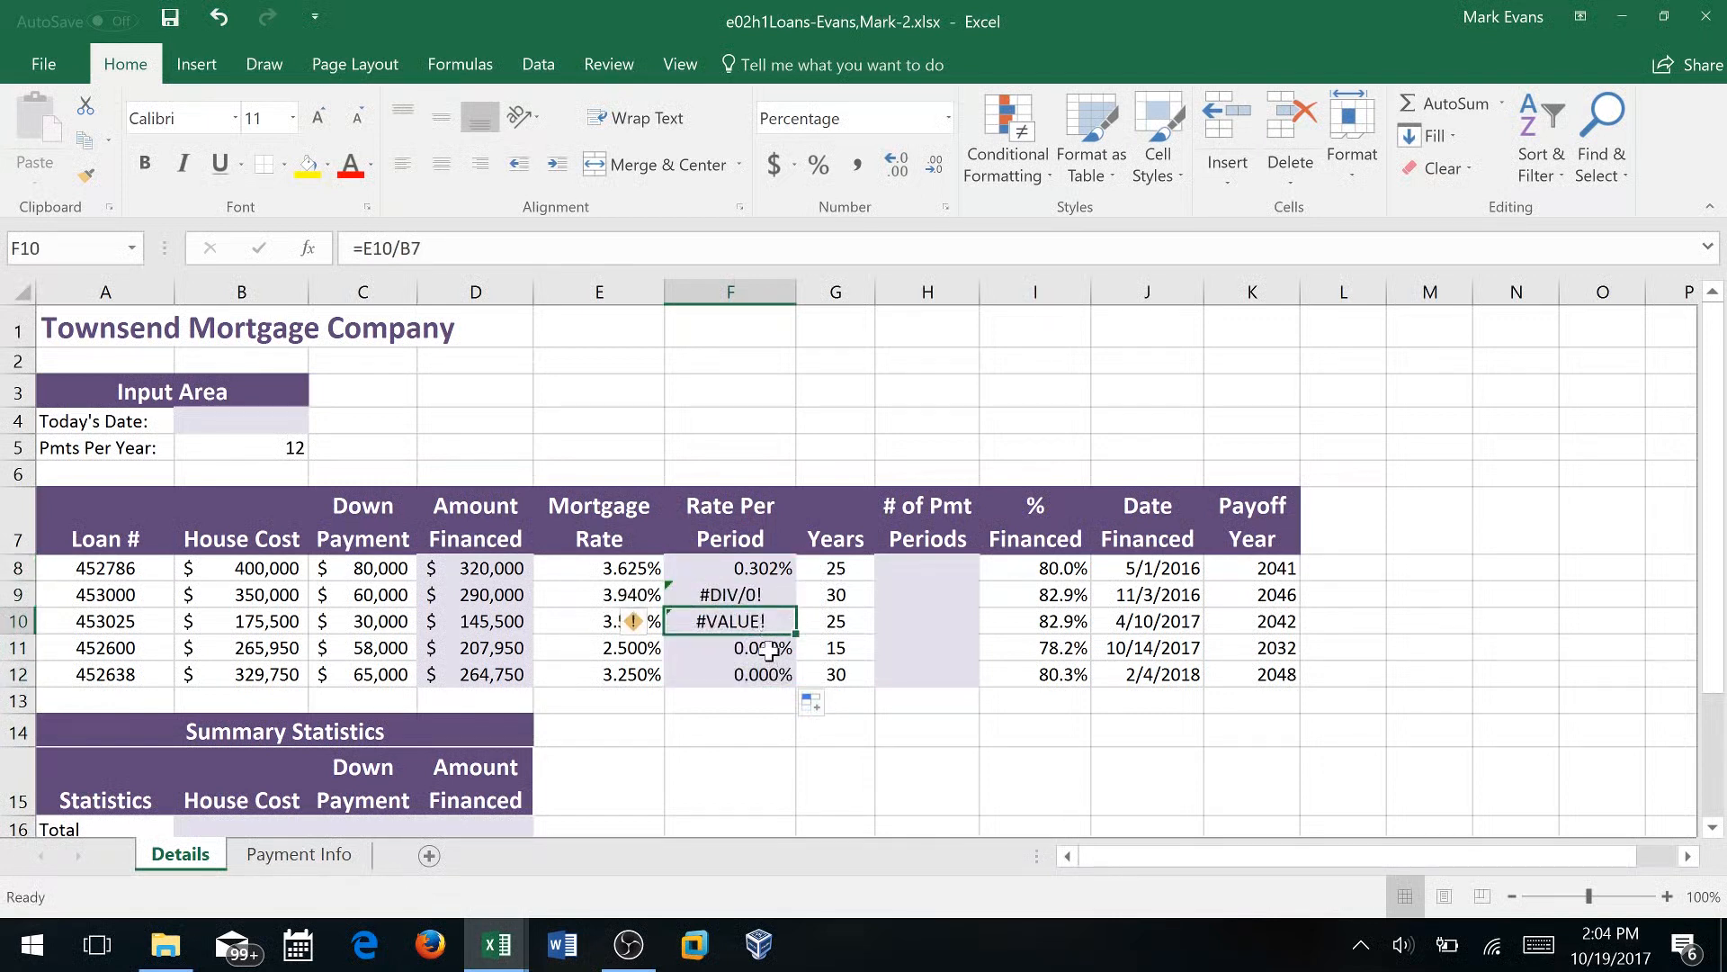
{"action": "left_click", "coordinate": [770, 647]}
{"action": "left_click", "coordinate": [763, 673]}
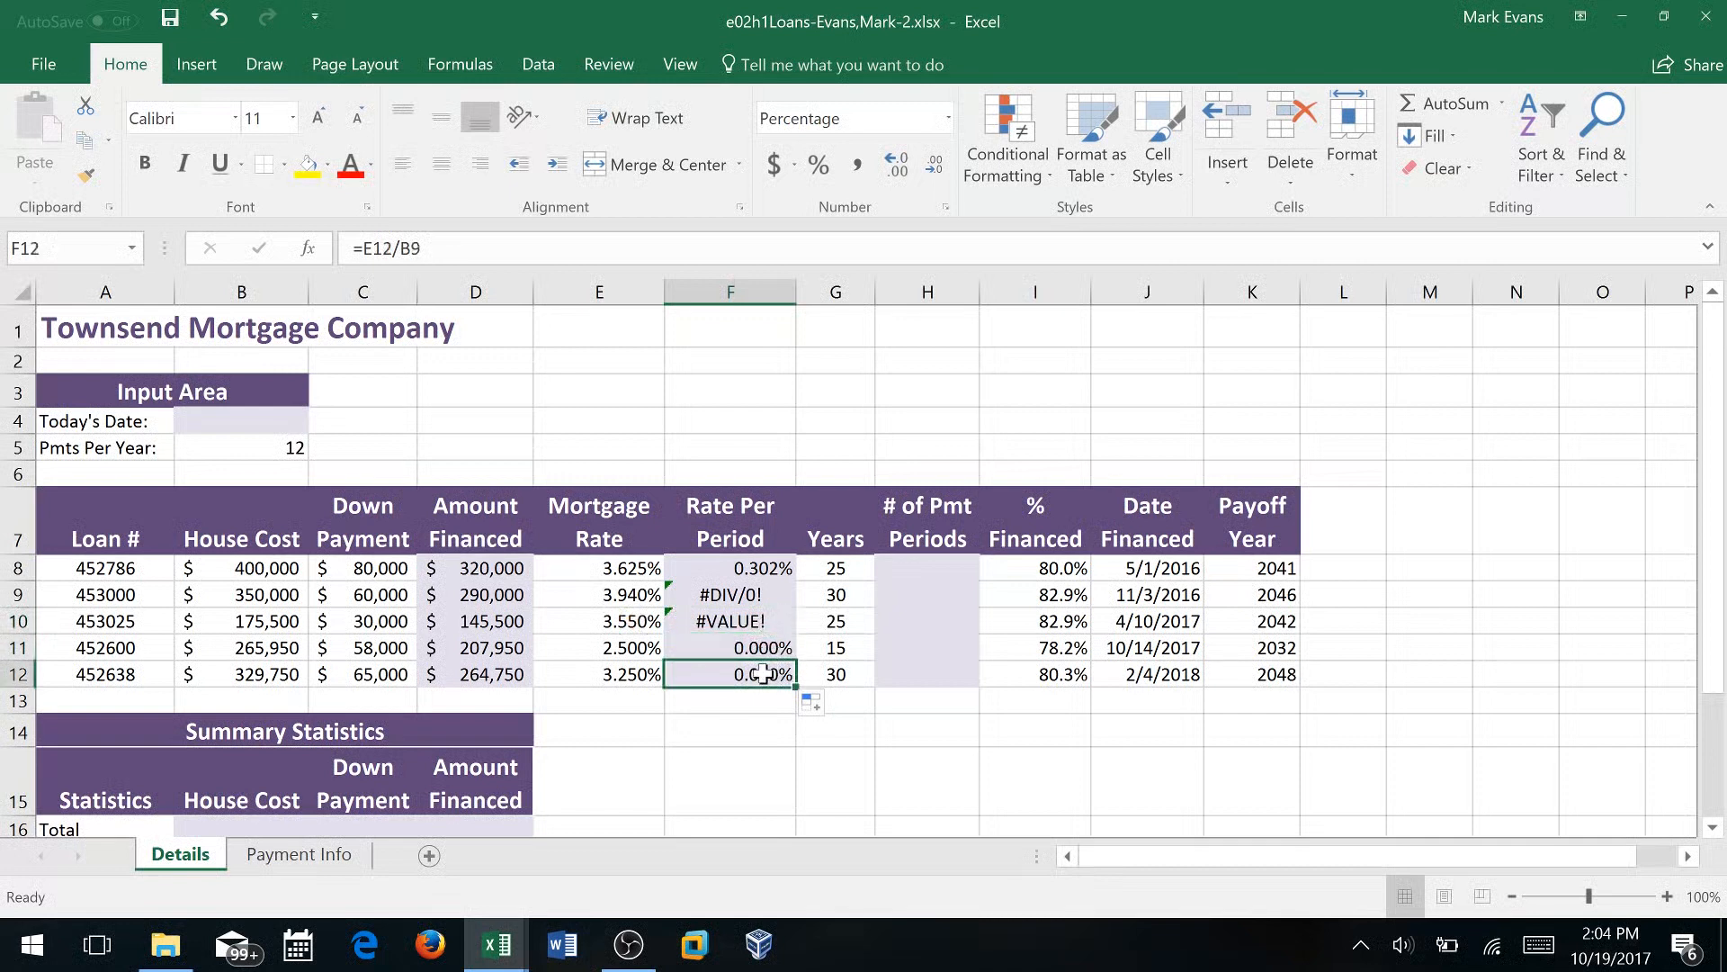
{"action": "left_click", "coordinate": [752, 598]}
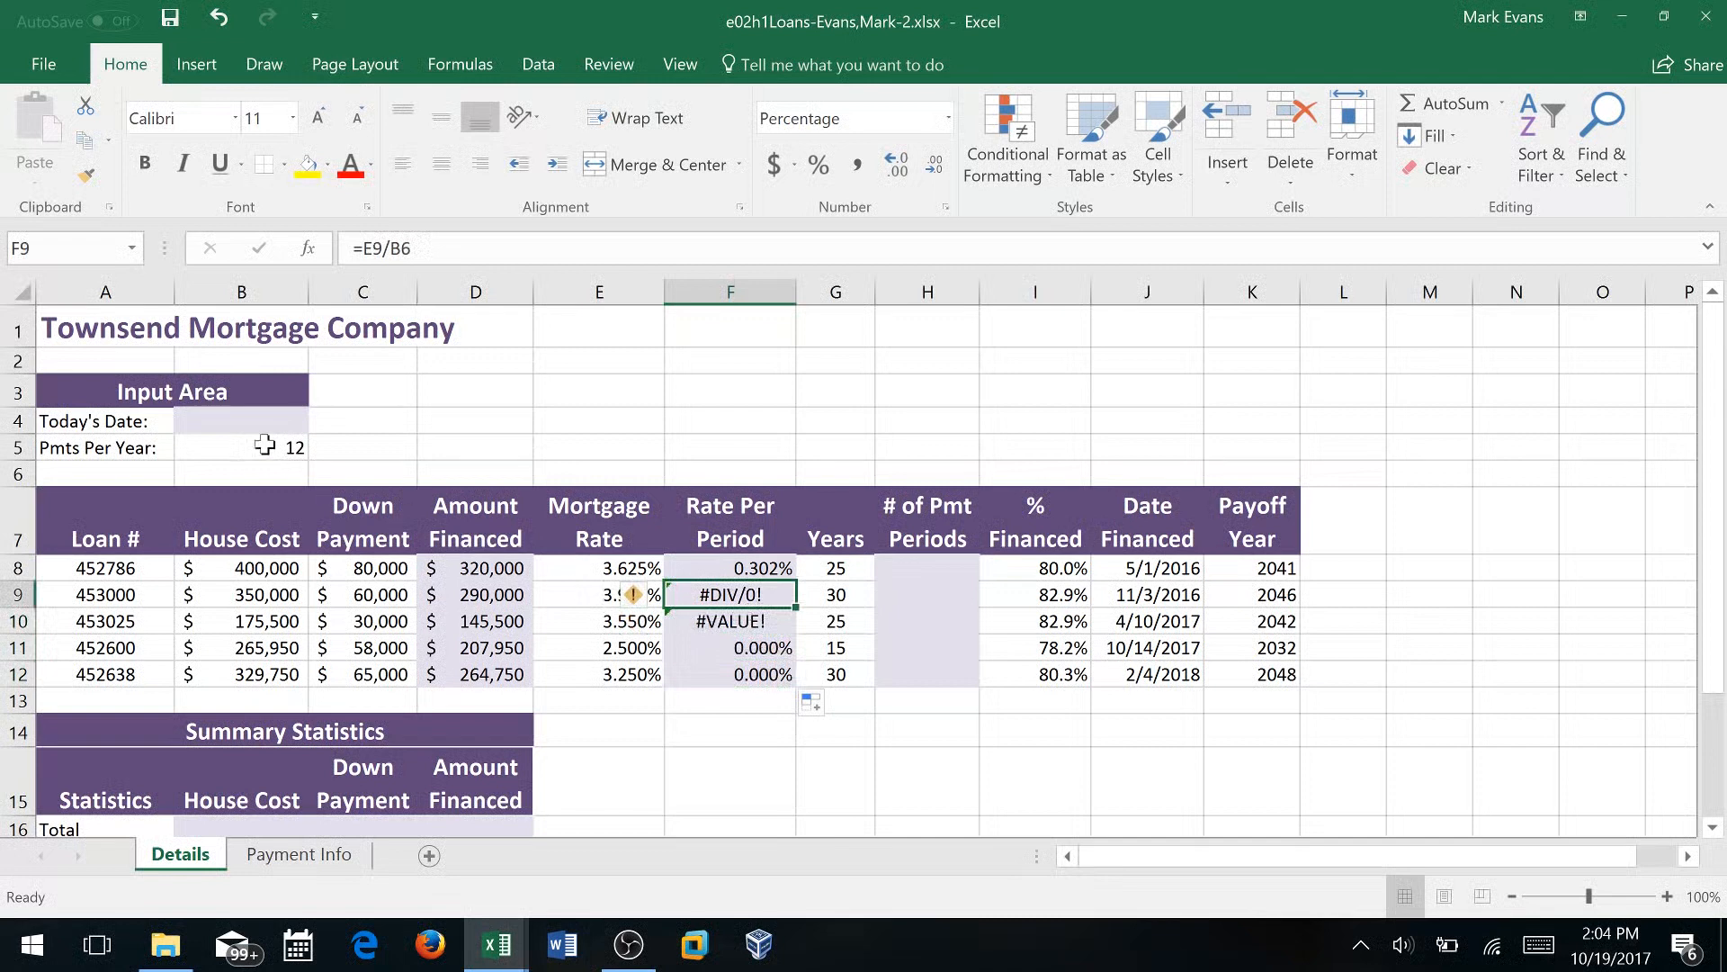
{"action": "left_click", "coordinate": [763, 579]}
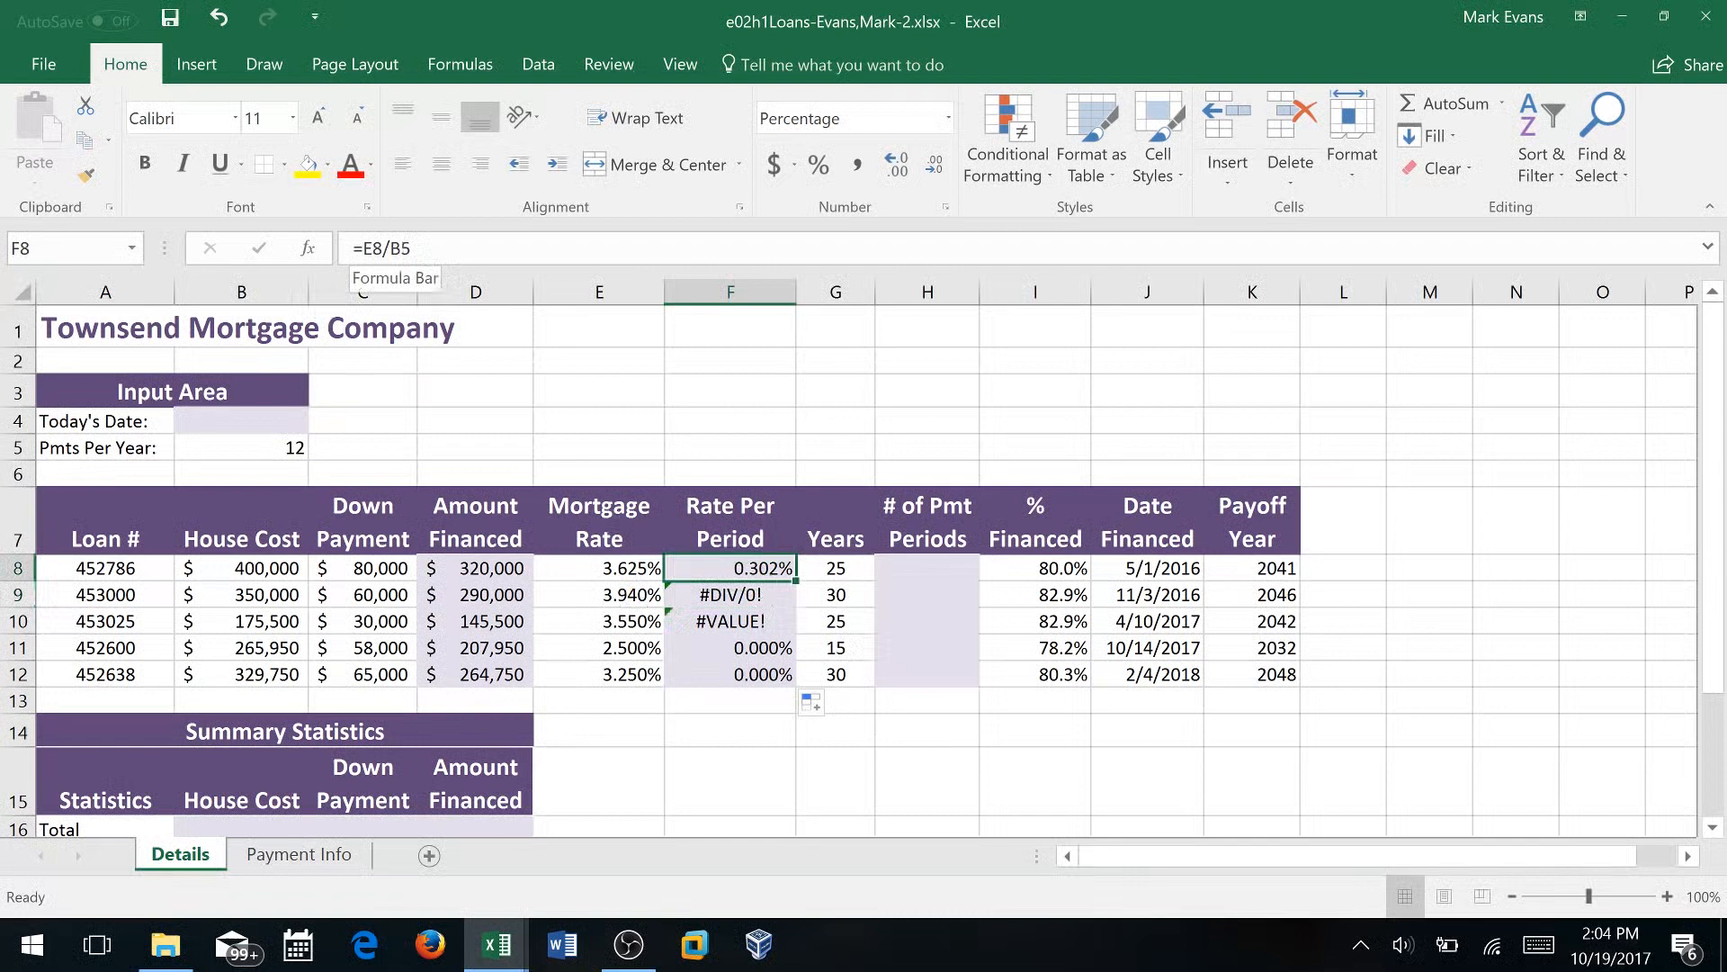
{"action": "left_click", "coordinate": [751, 596]}
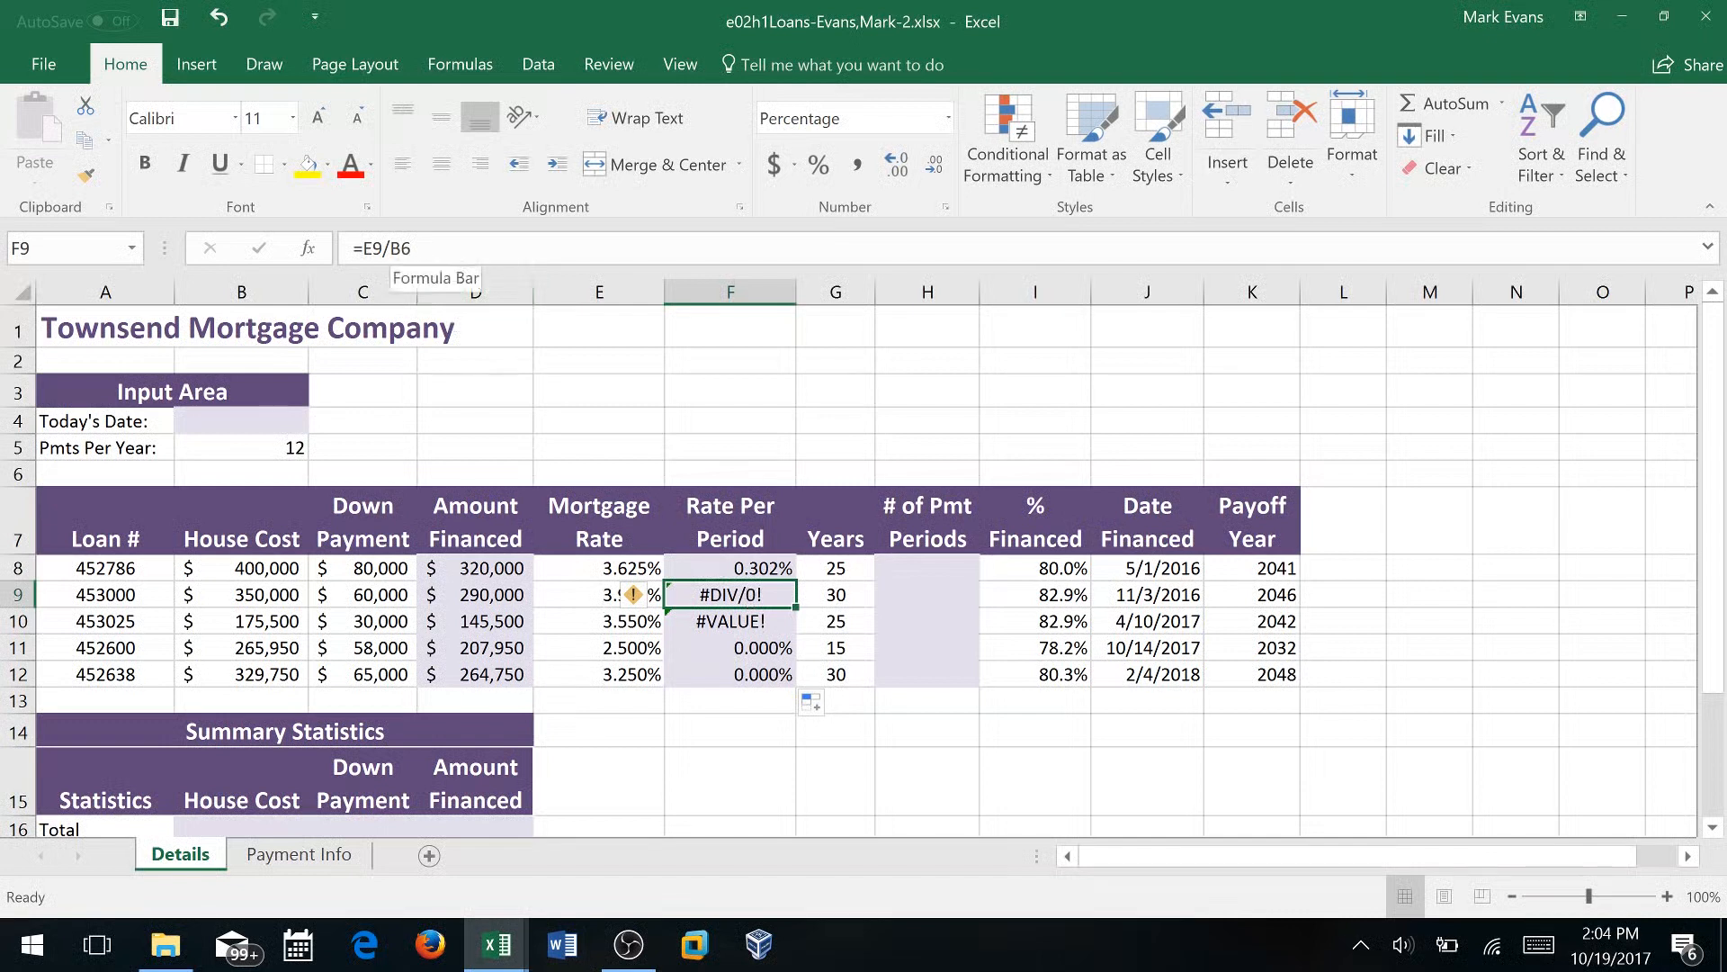
{"action": "left_click", "coordinate": [396, 248]}
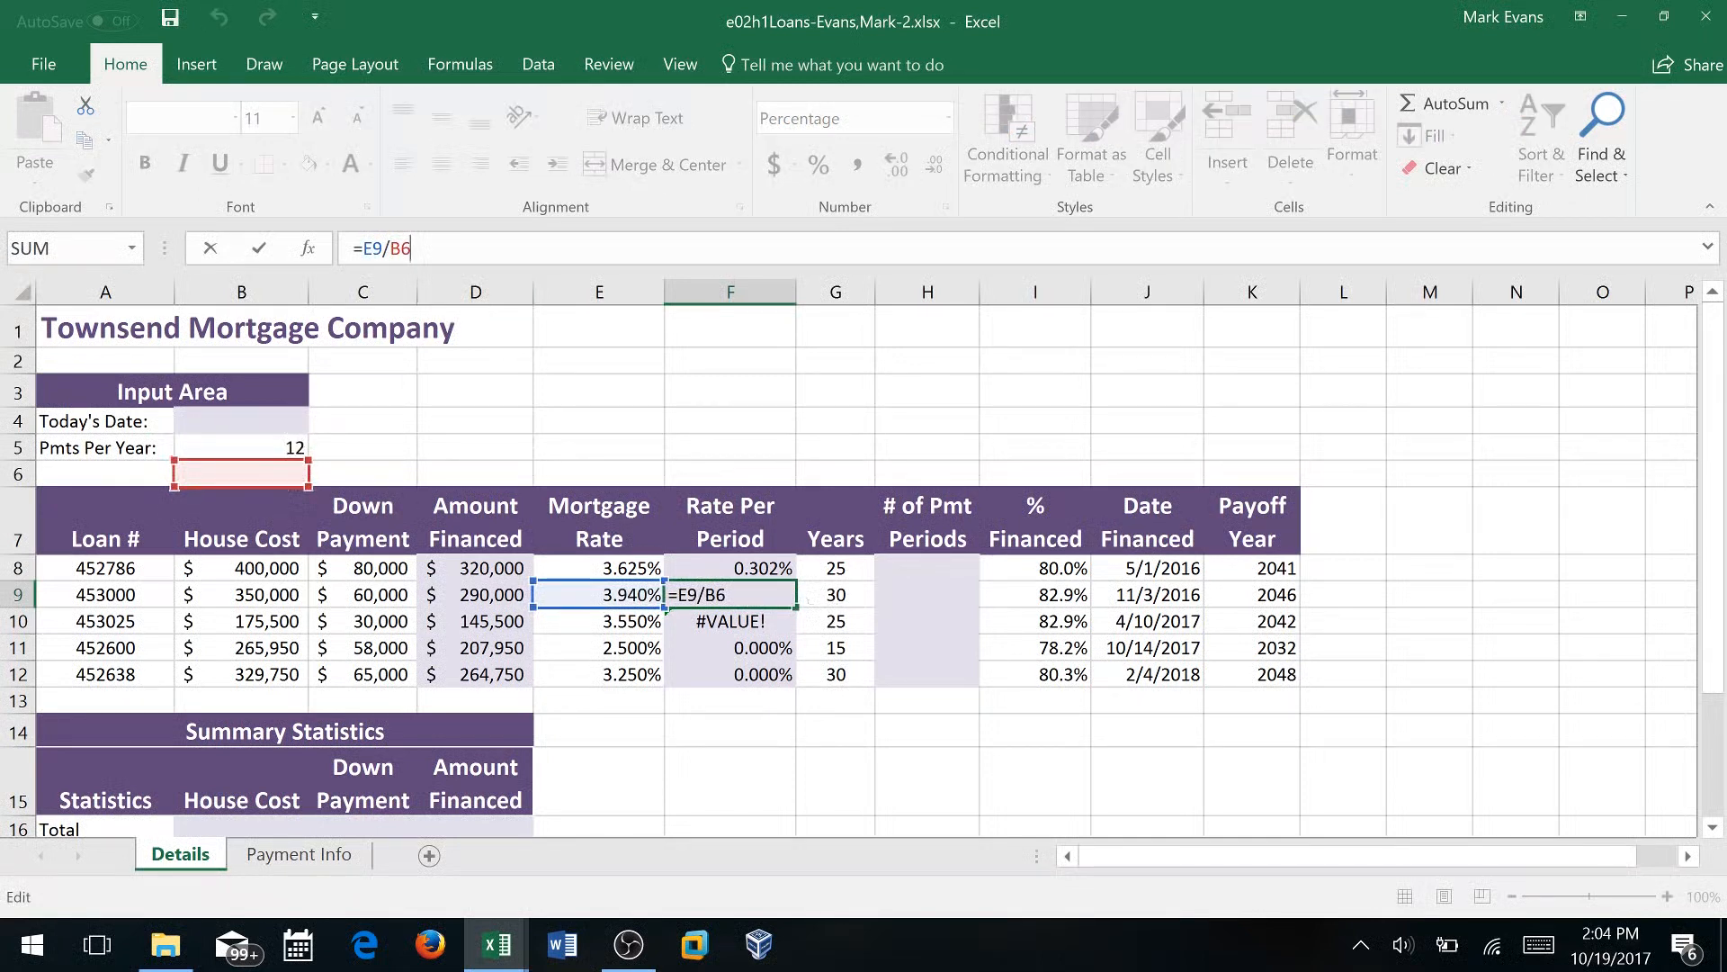
{"action": "key", "text": "ctrl+Return"}
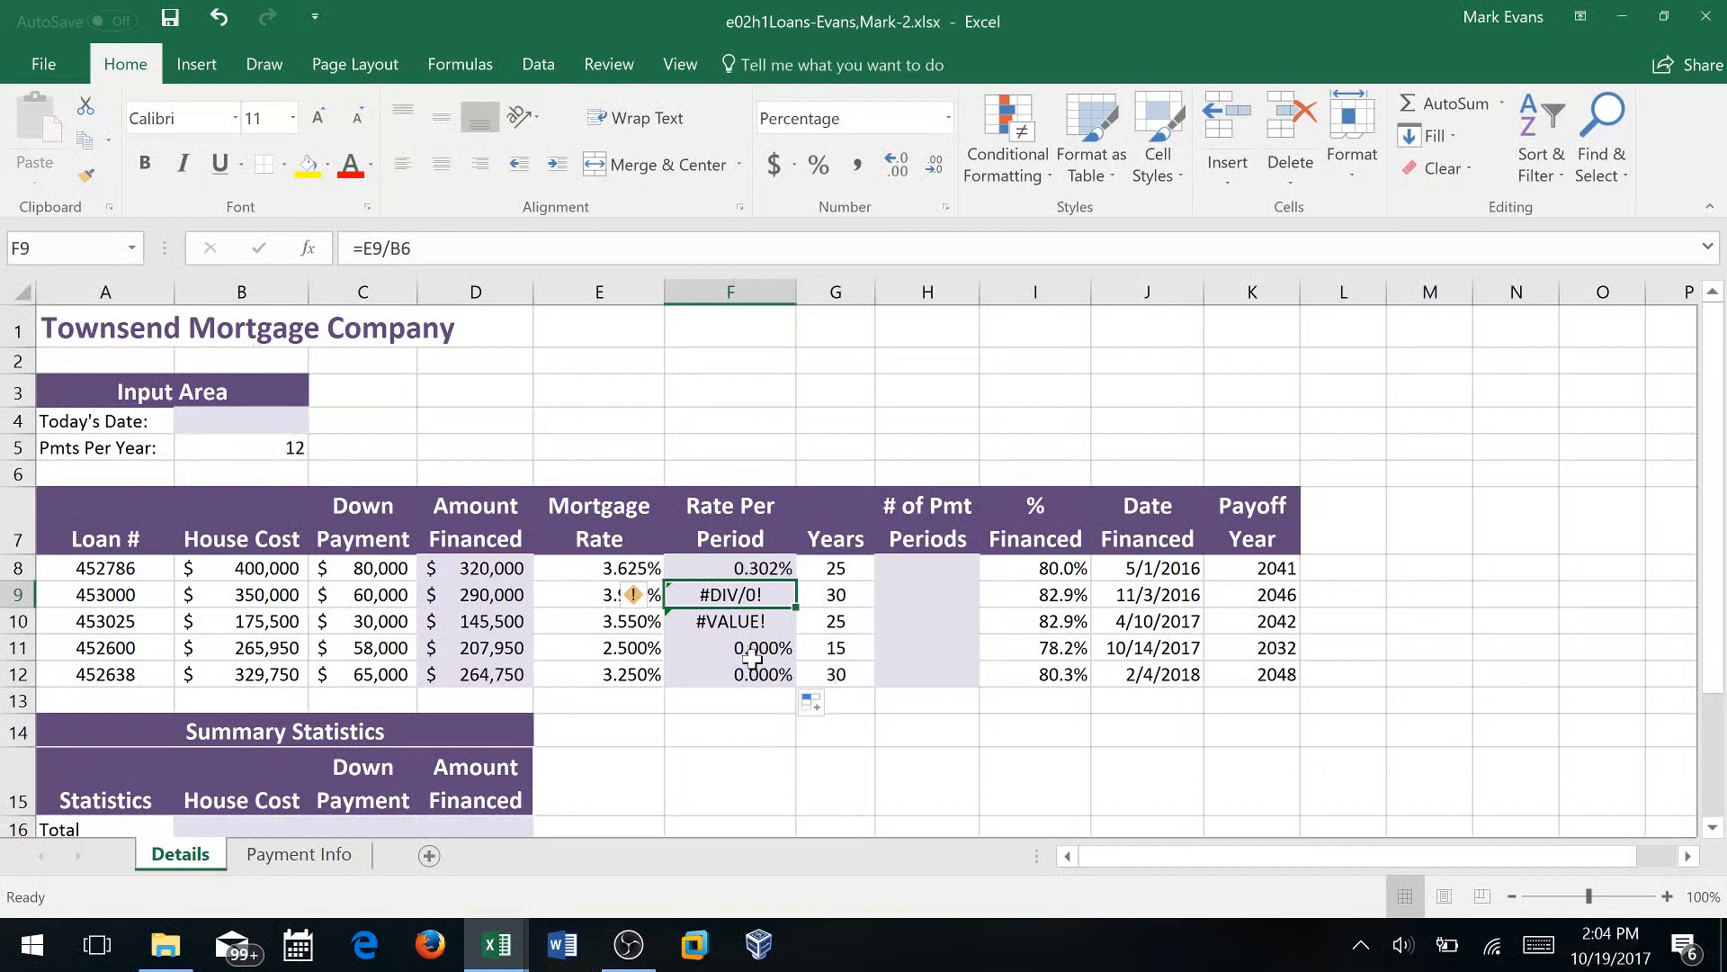
{"action": "left_click", "coordinate": [263, 448]}
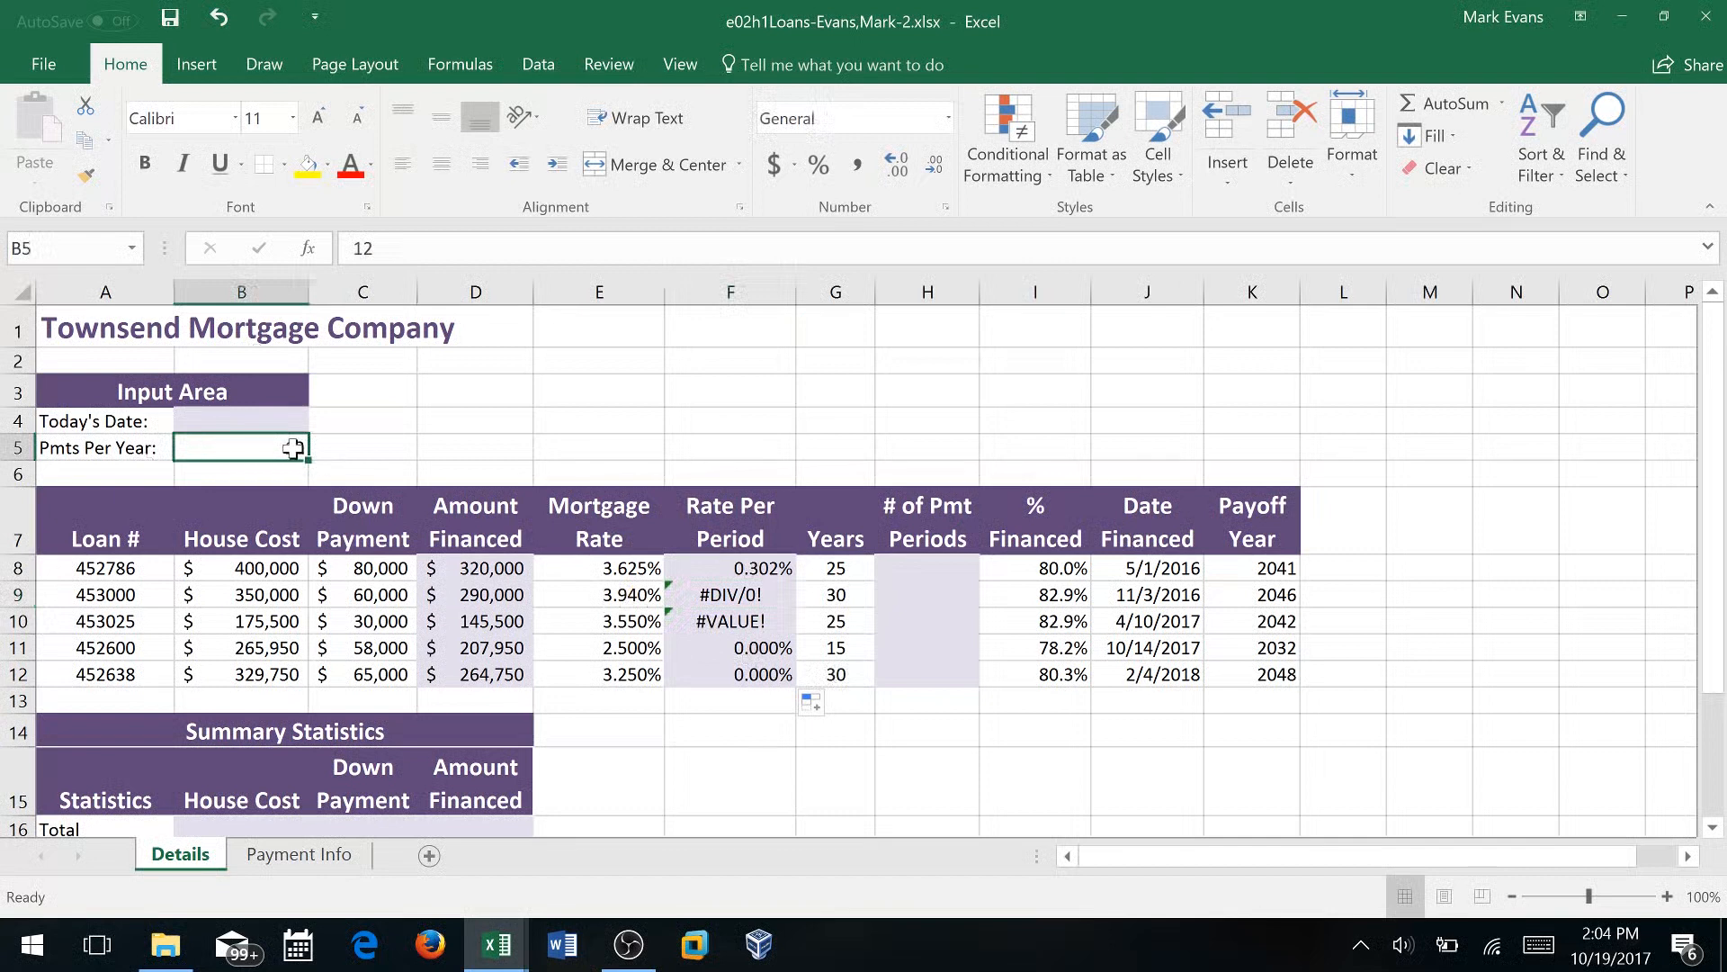
Change the rate per period formula in F8 to =E8/12 and copy it down through F12
{"action": "left_click", "coordinate": [743, 572]}
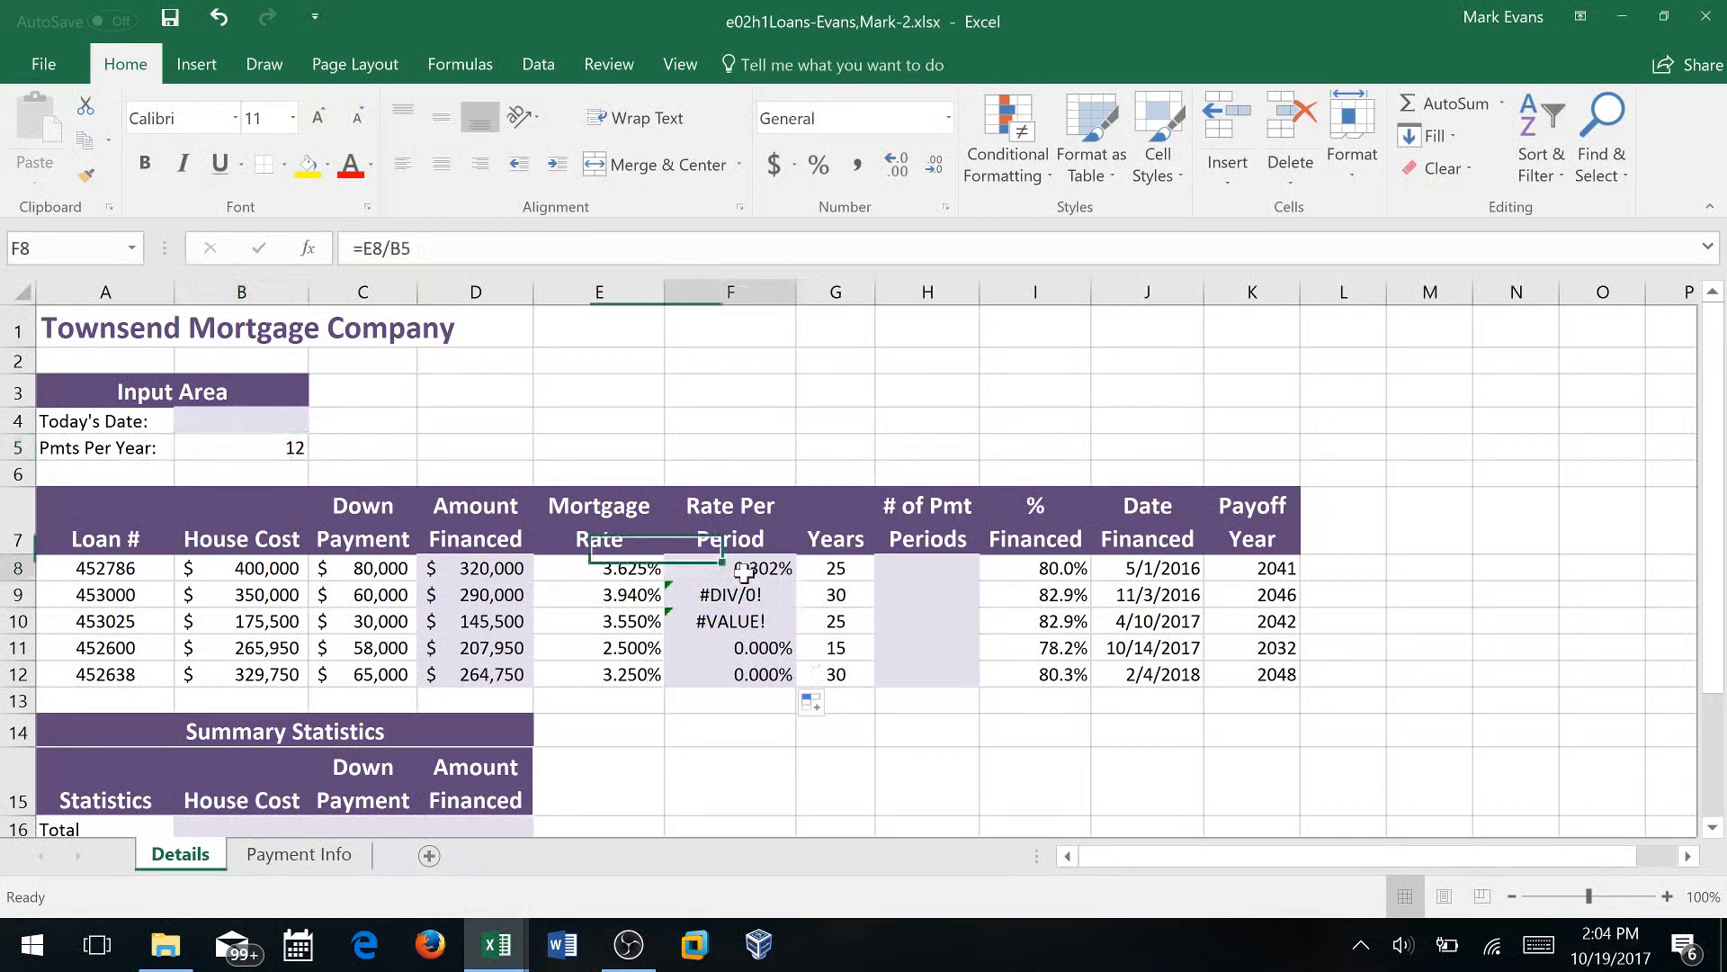
{"action": "left_click", "coordinate": [411, 249]}
{"action": "key", "text": "BackSpace"}
{"action": "key", "text": "BackSpace"}
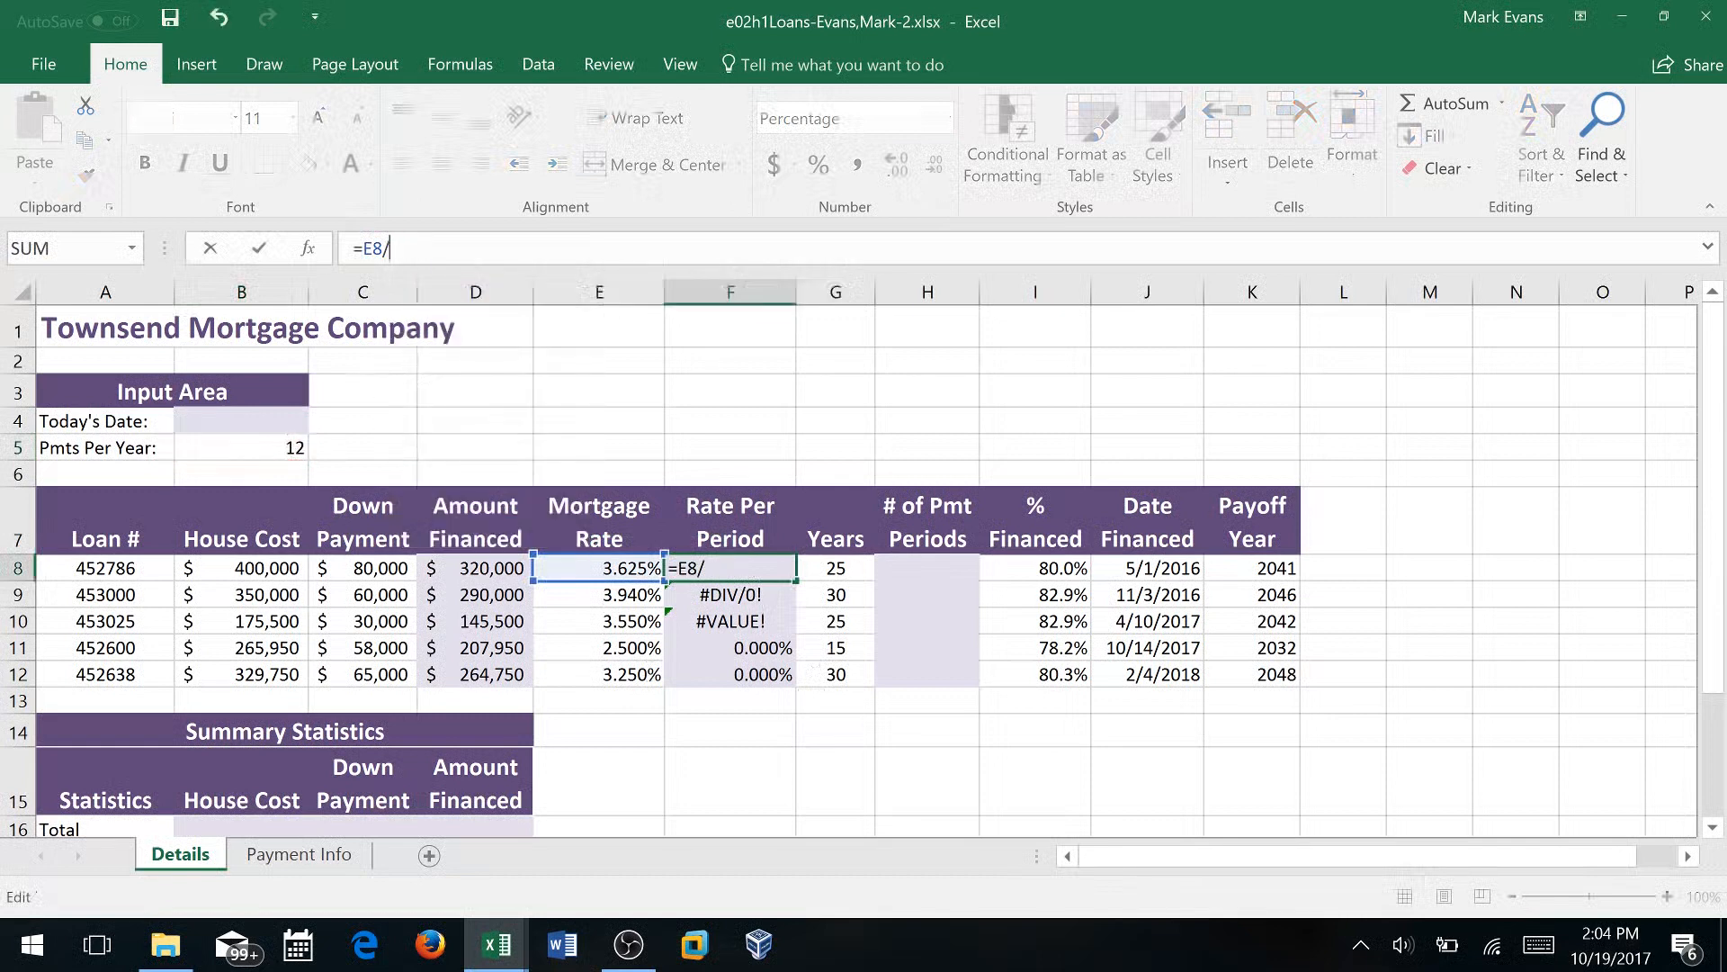
{"action": "type", "text": "12"}
{"action": "key", "text": "Return"}
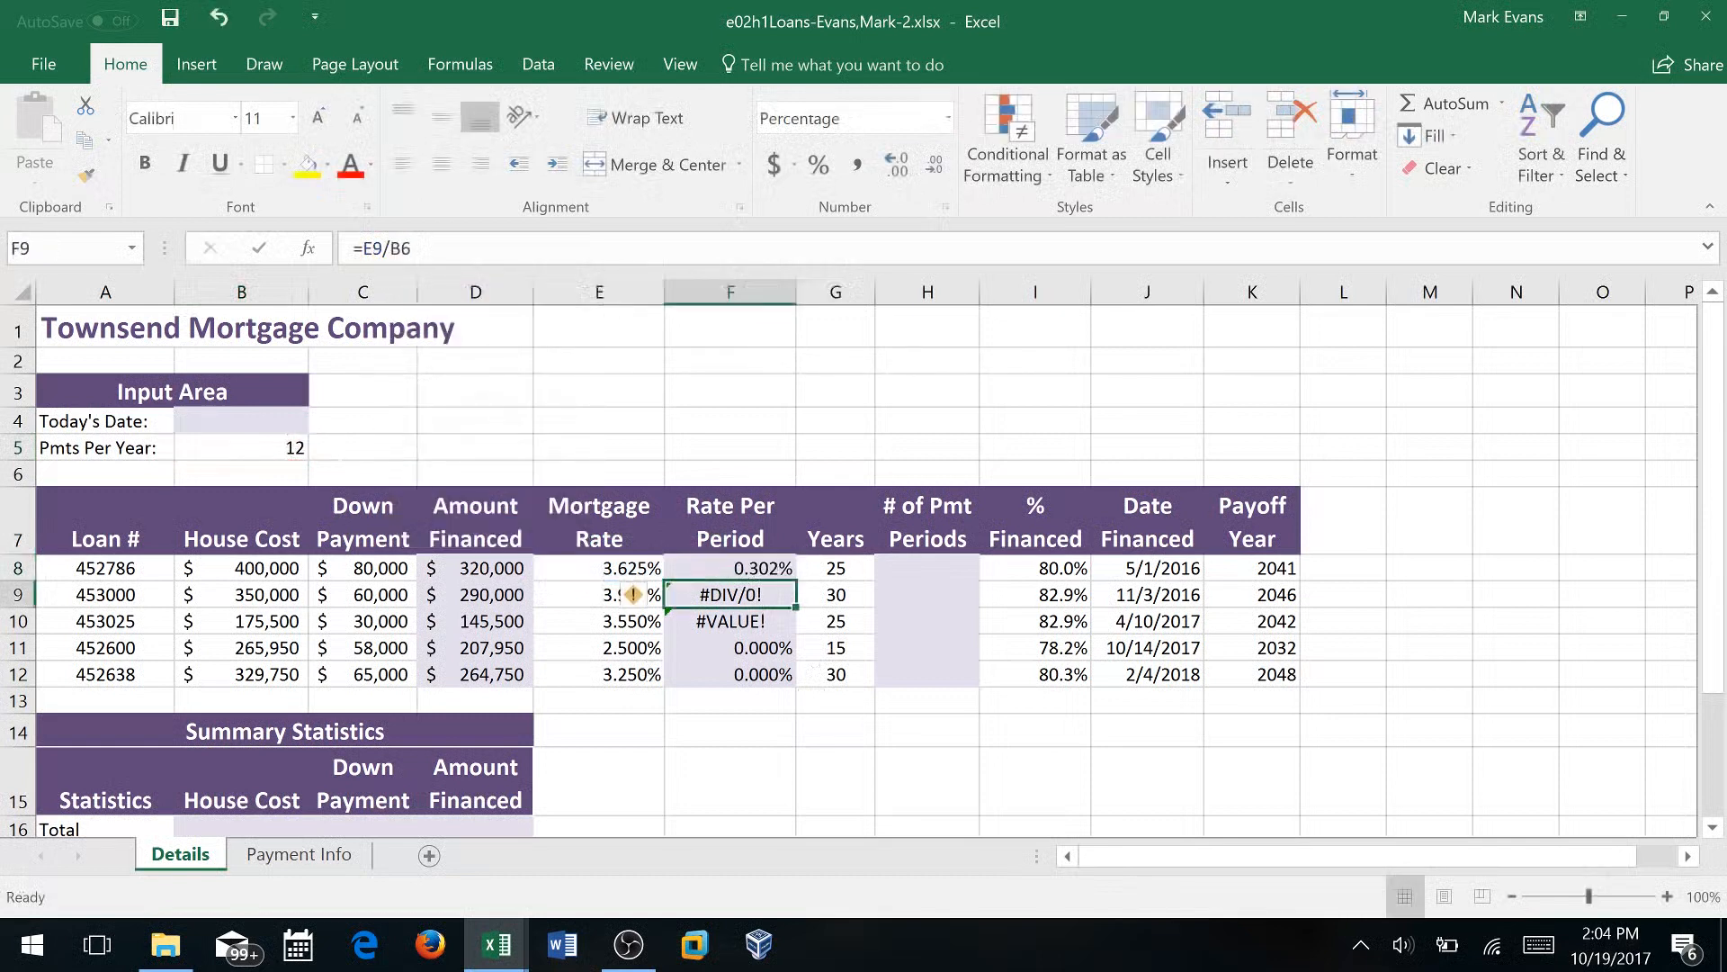
{"action": "left_click", "coordinate": [781, 567]}
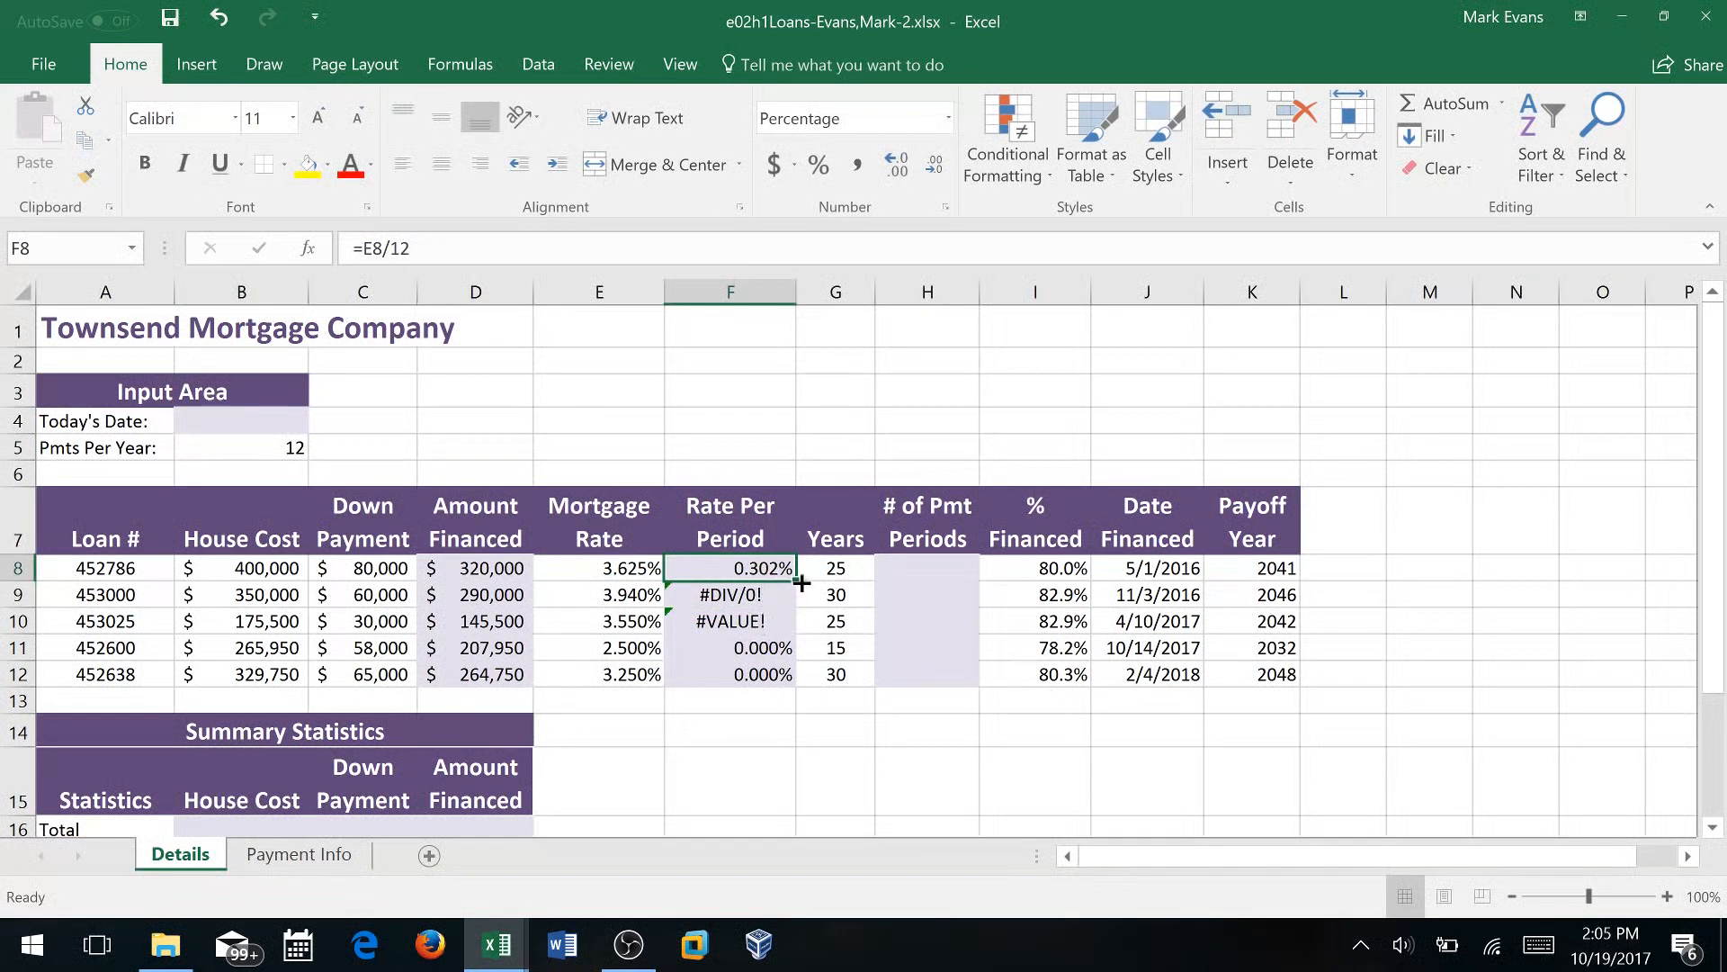
{"action": "left_click_drag", "start_coordinate": [802, 583], "coordinate": [800, 686]}
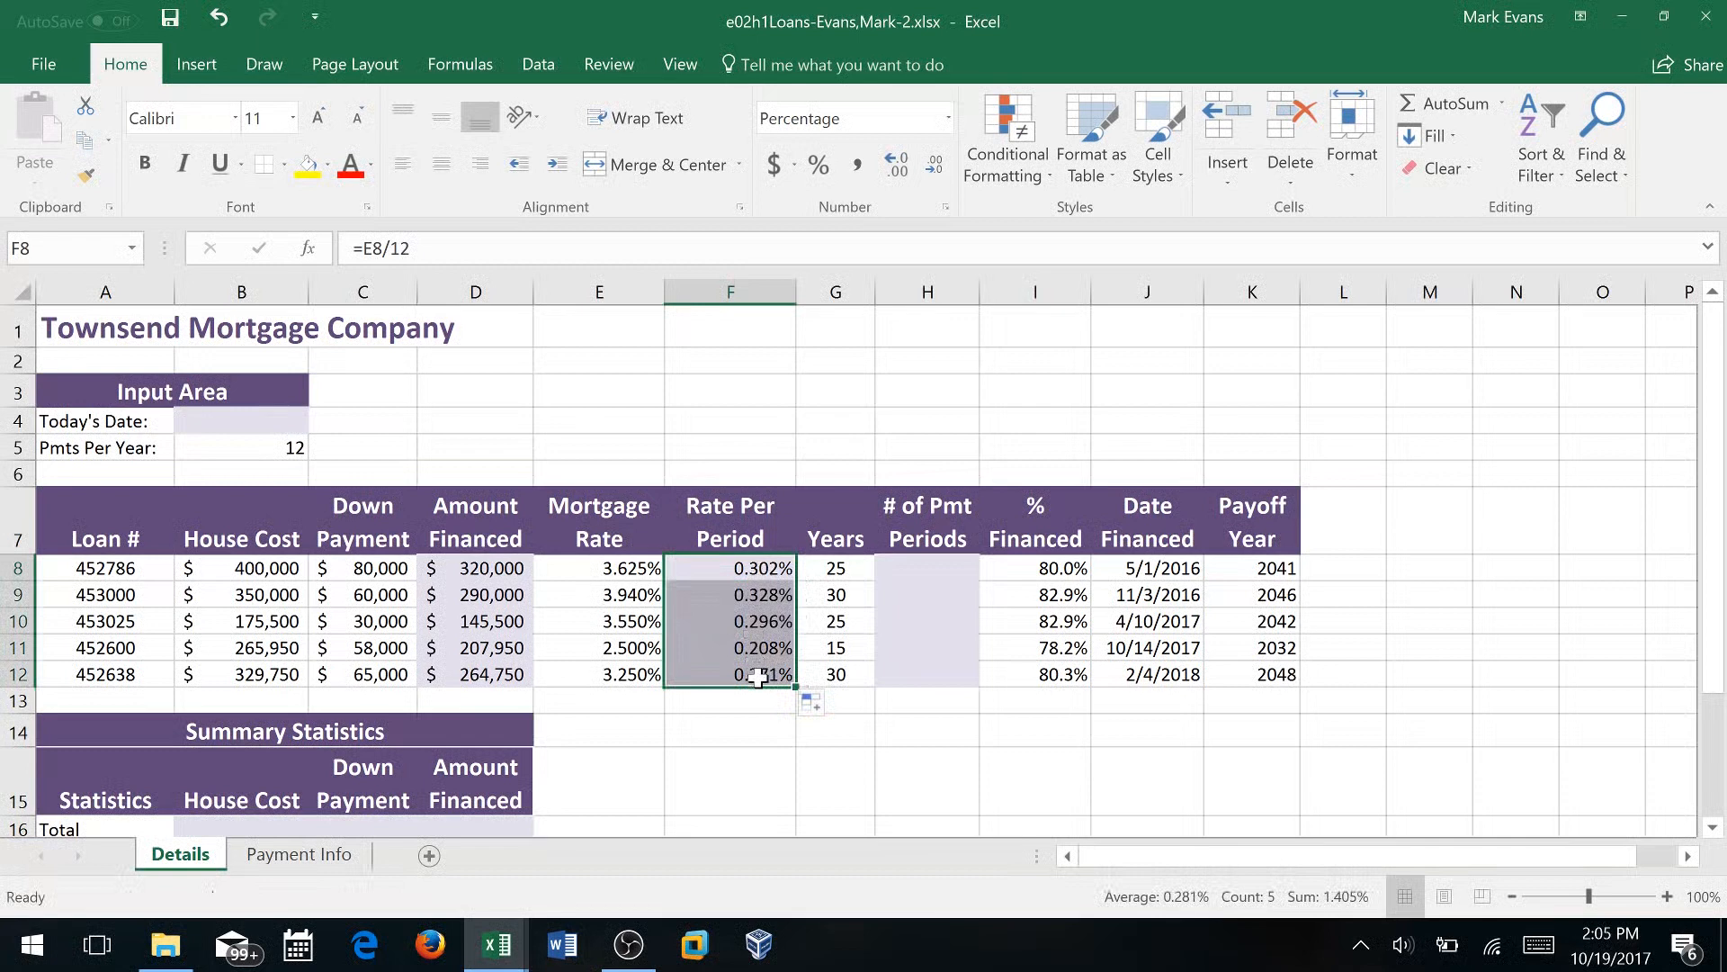
Change the rate per period formula in F8 to =E8/B5 so it refers to the payments per year cell
{"action": "left_click", "coordinate": [284, 448]}
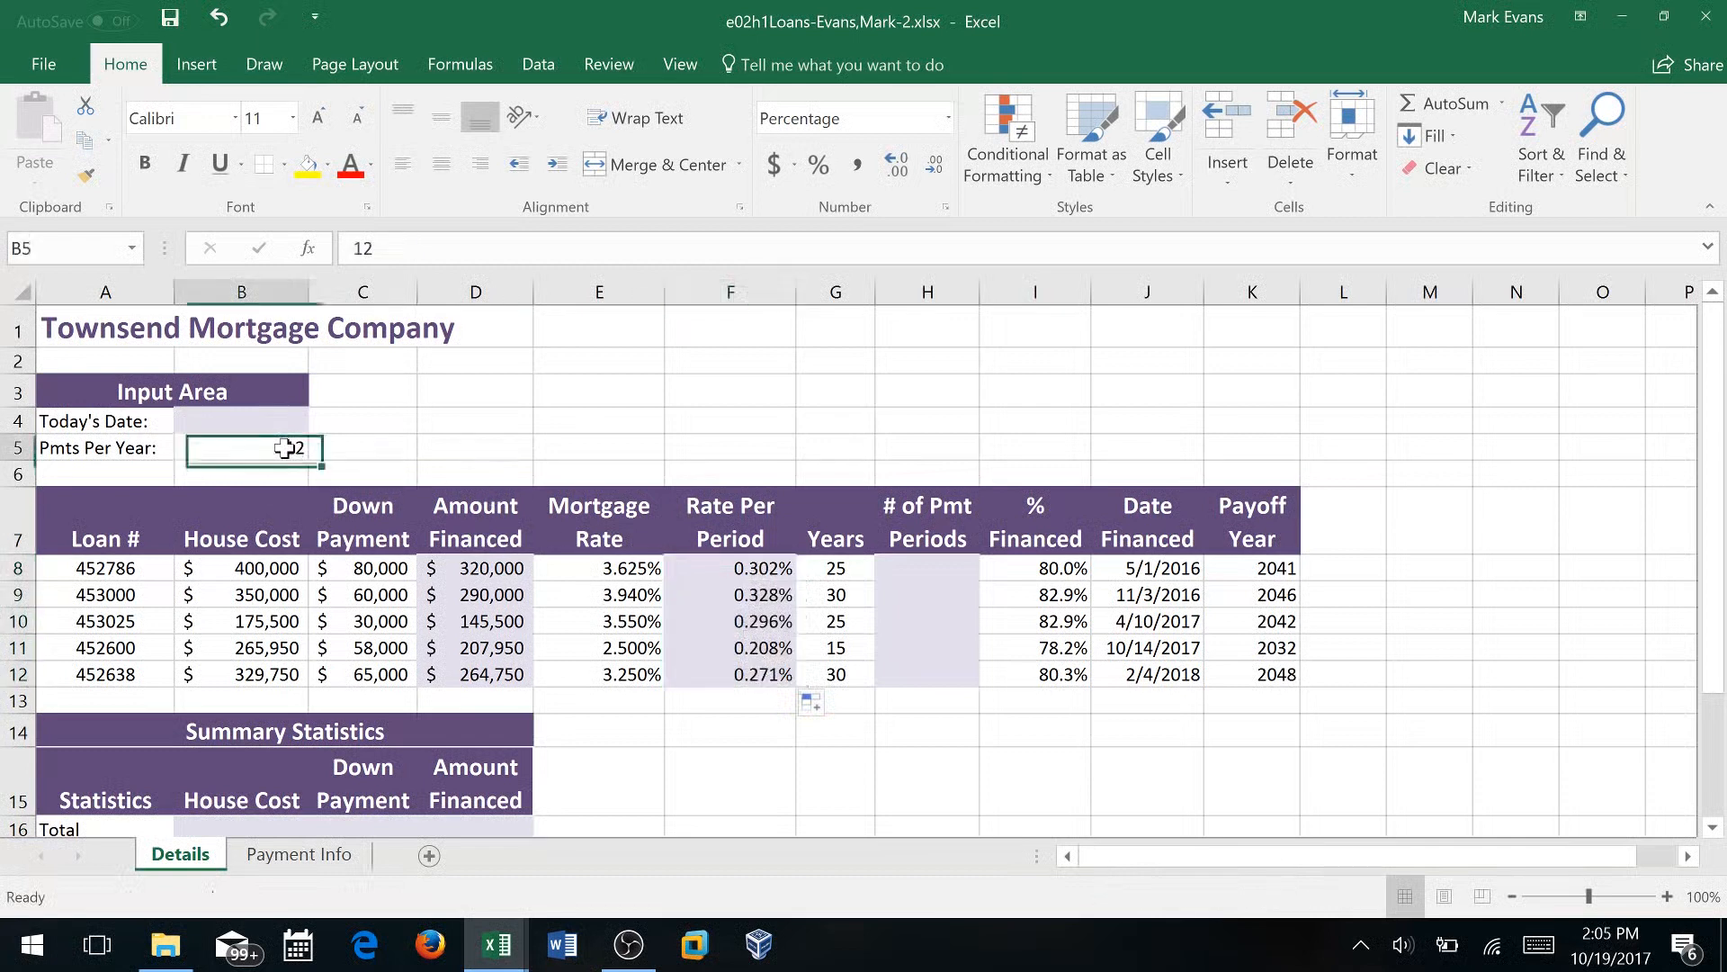
{"action": "left_click", "coordinate": [771, 590]}
{"action": "left_click", "coordinate": [764, 567]}
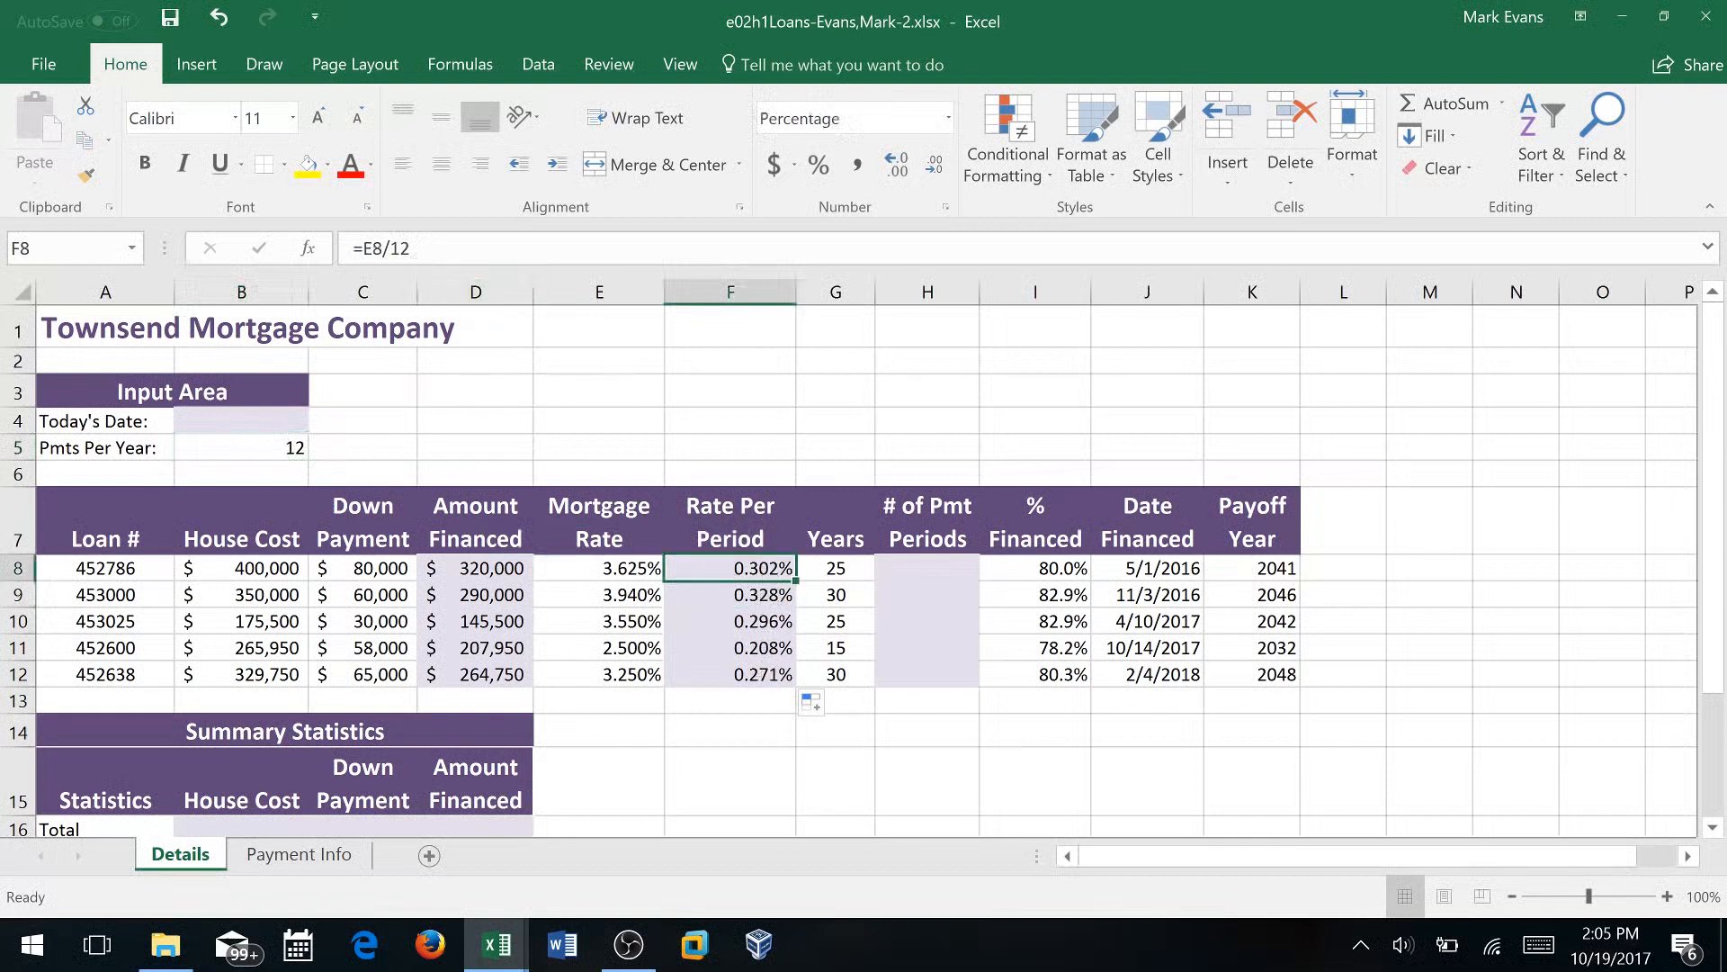
{"action": "left_click", "coordinate": [412, 249]}
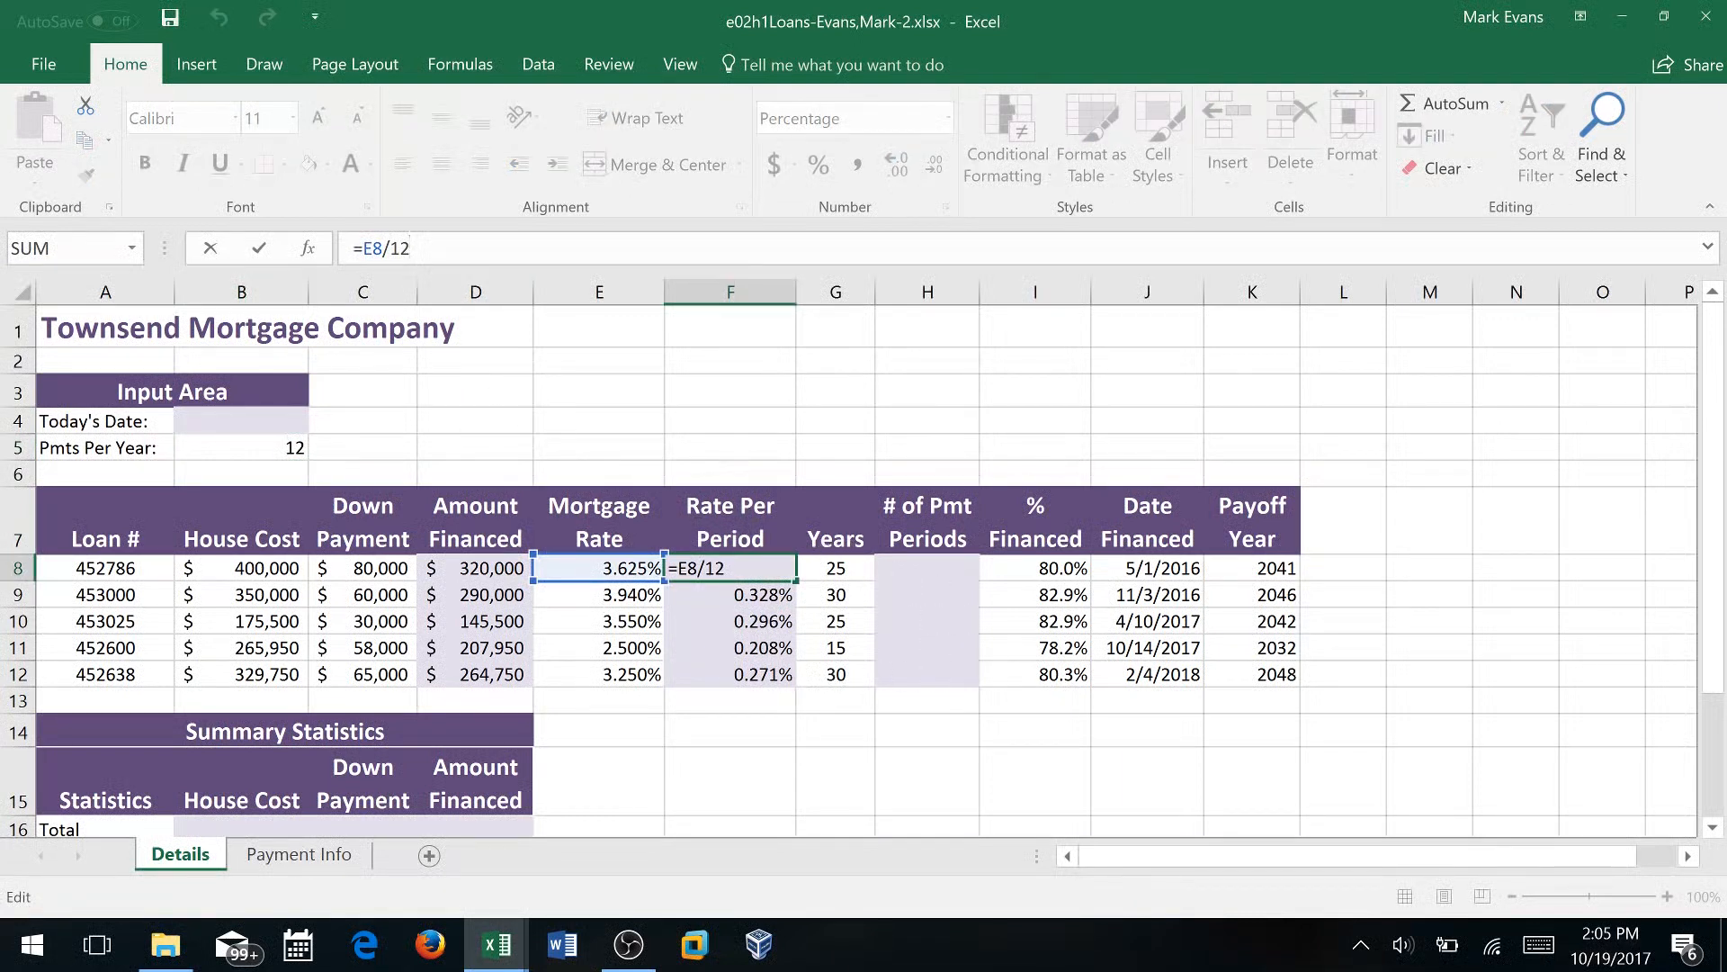
{"action": "left_click", "coordinate": [740, 569]}
{"action": "left_click", "coordinate": [409, 249]}
{"action": "key", "text": "BackSpace"}
{"action": "key", "text": "BackSpace"}
{"action": "type", "text": "B5"}
{"action": "key", "text": "F4"}
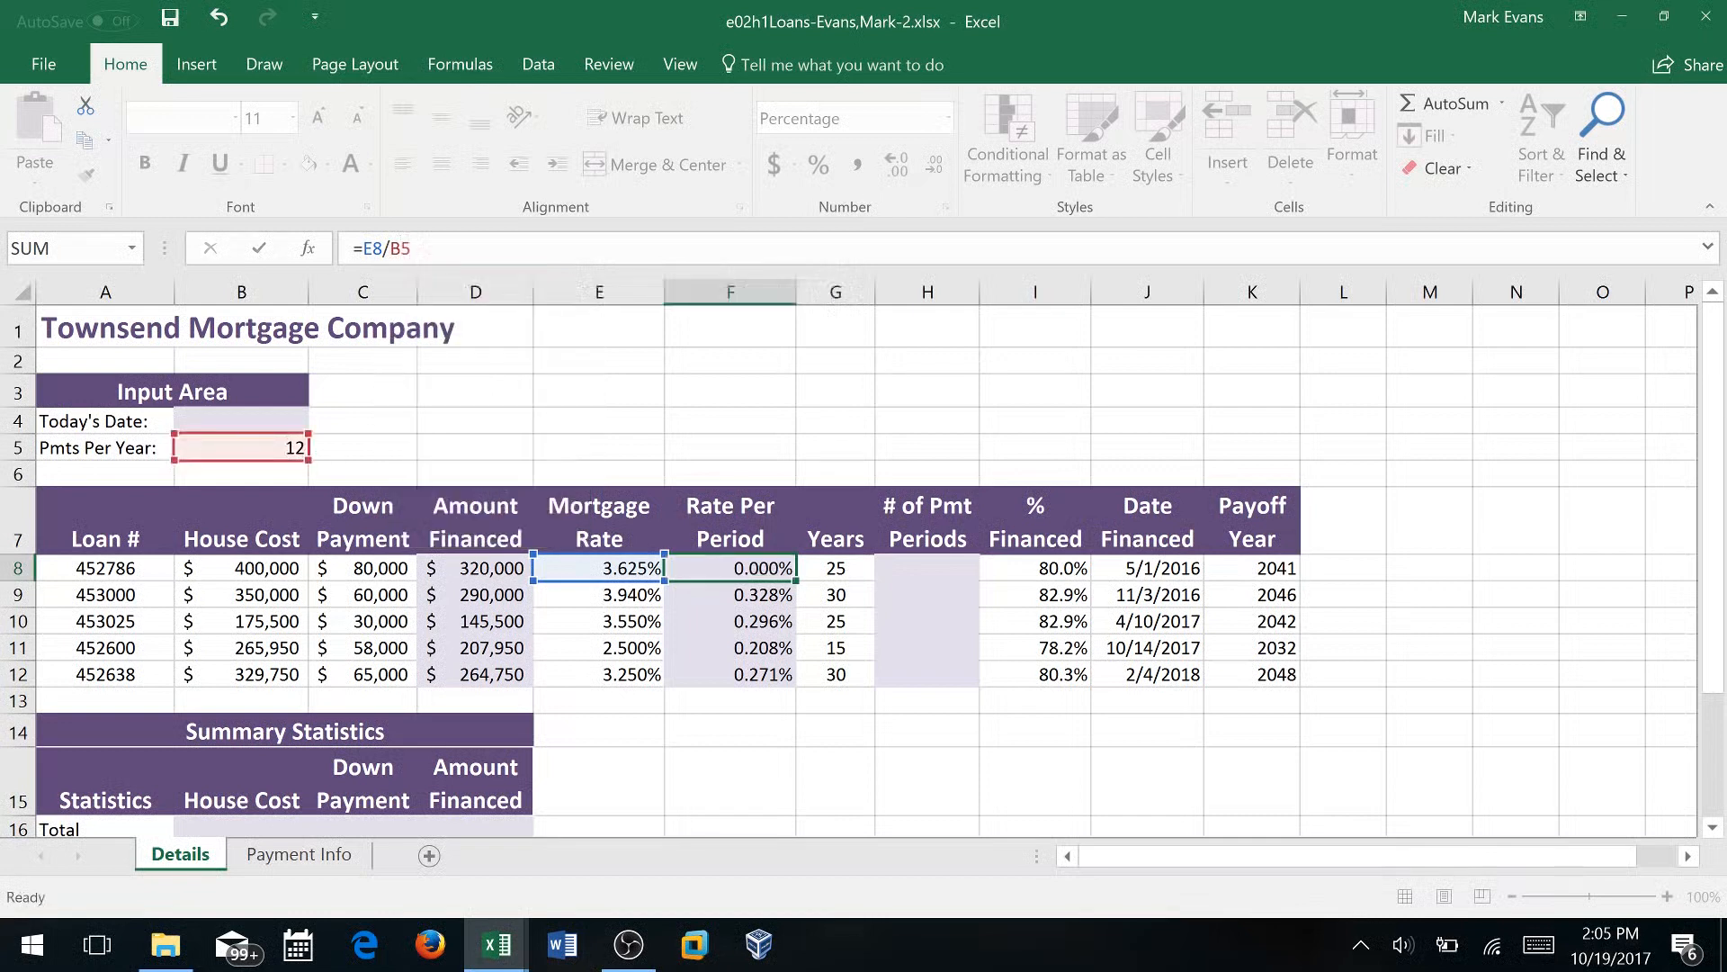
{"action": "key", "text": "Return"}
Make the B5 reference in F8 absolute, giving =E8/$B$5, and copy the formula down through F12
{"action": "left_click", "coordinate": [753, 568]}
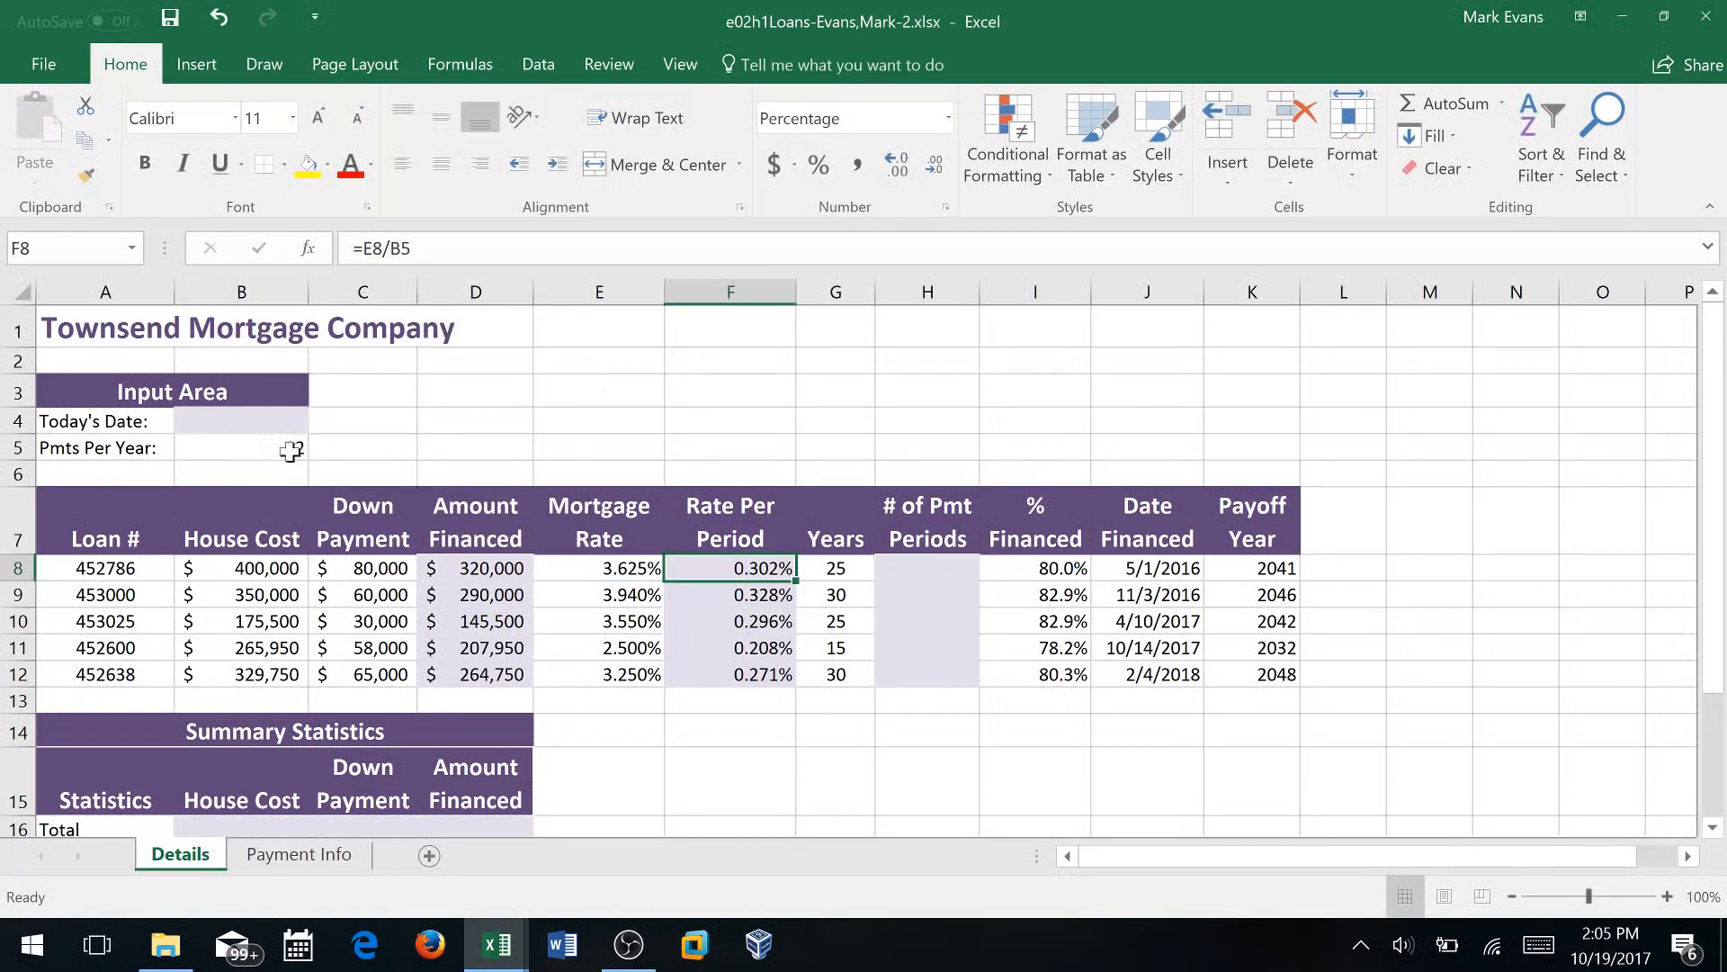
{"action": "left_click", "coordinate": [368, 248]}
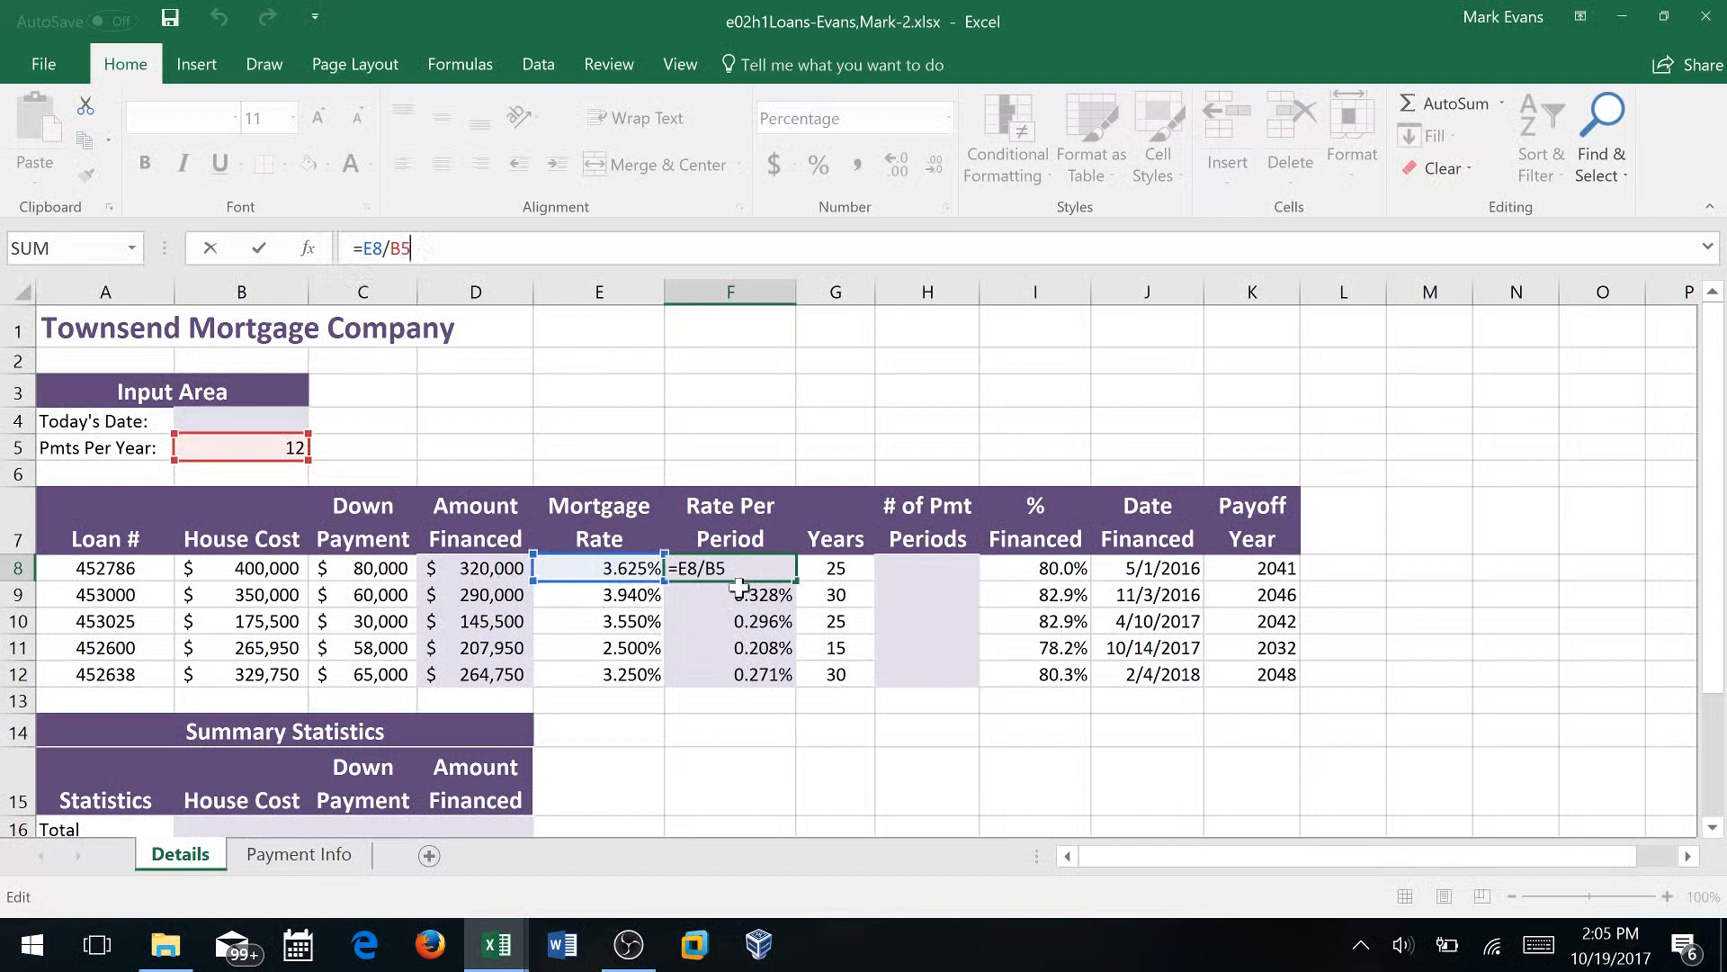
{"action": "key", "text": "ctrl+Return"}
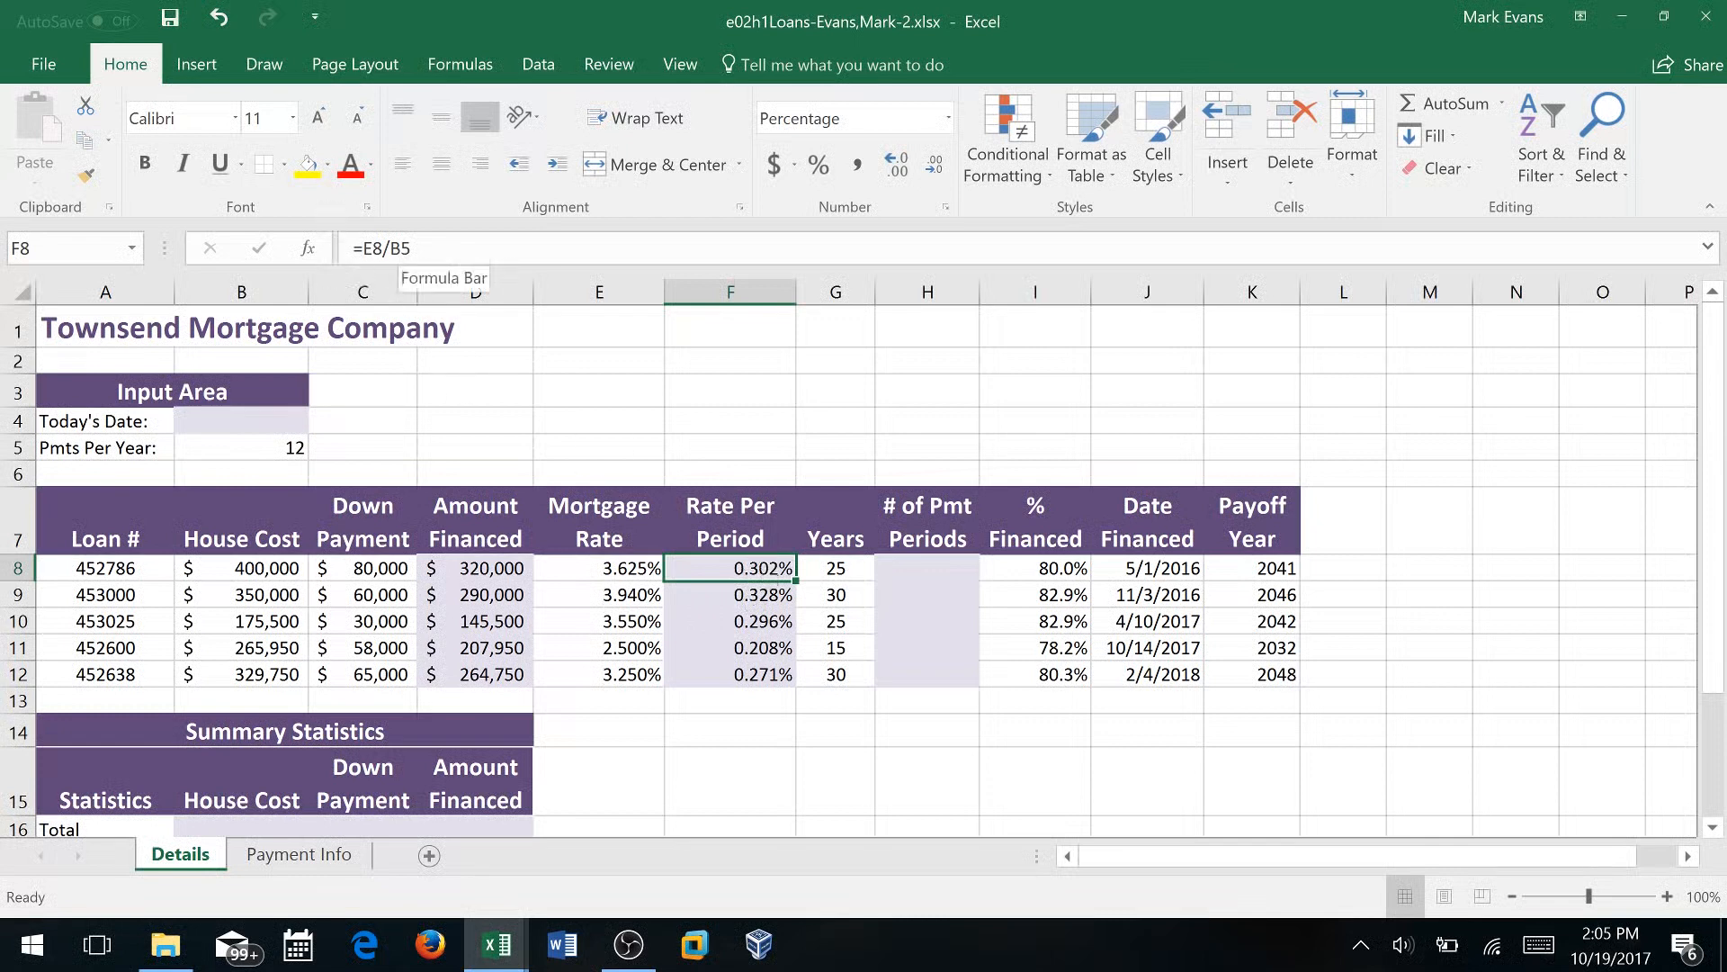
{"action": "left_click", "coordinate": [410, 250]}
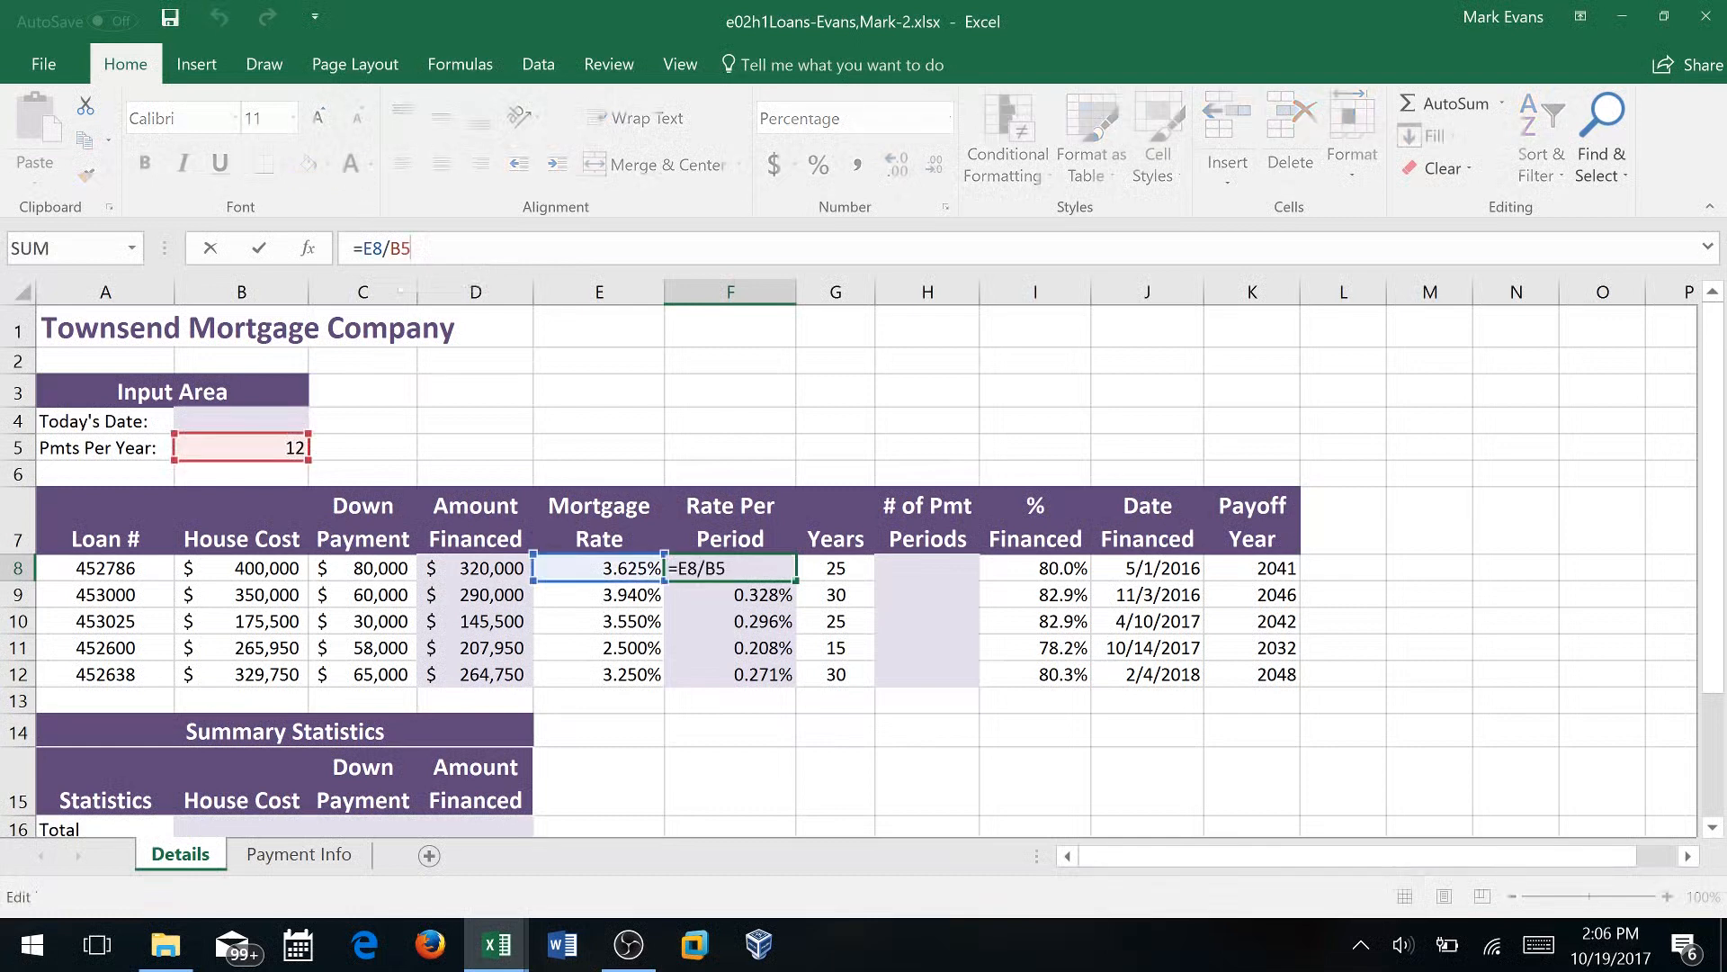
{"action": "key", "text": "F4"}
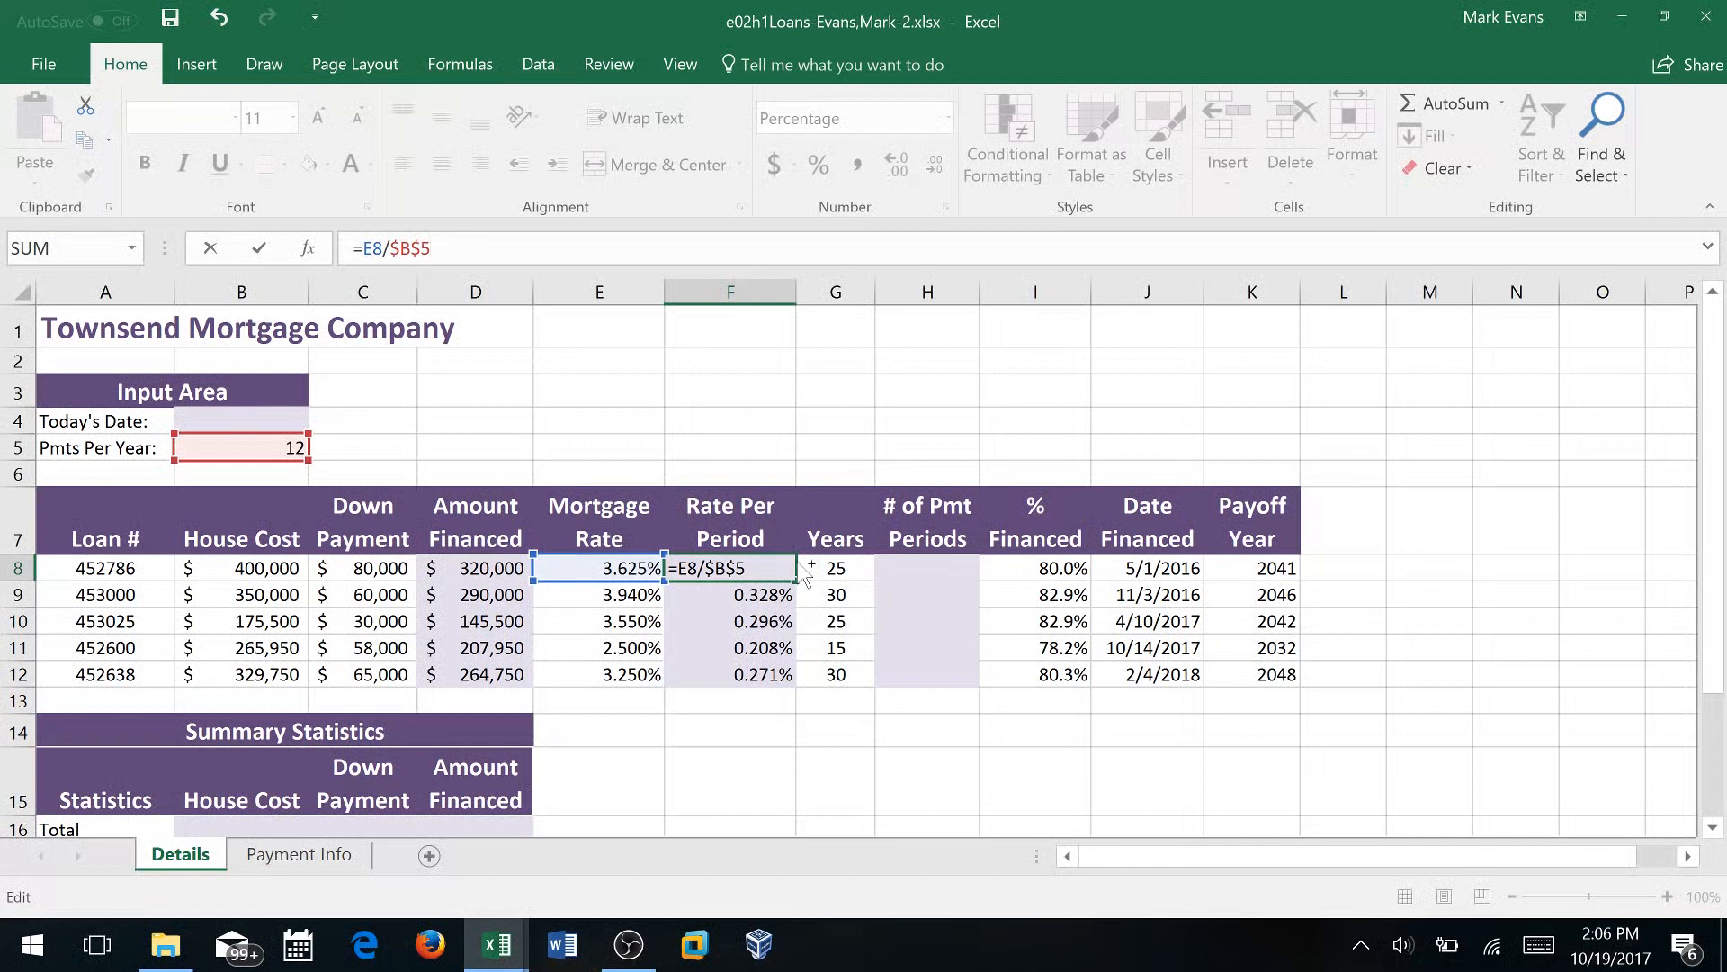
{"action": "key", "text": "ctrl+Return"}
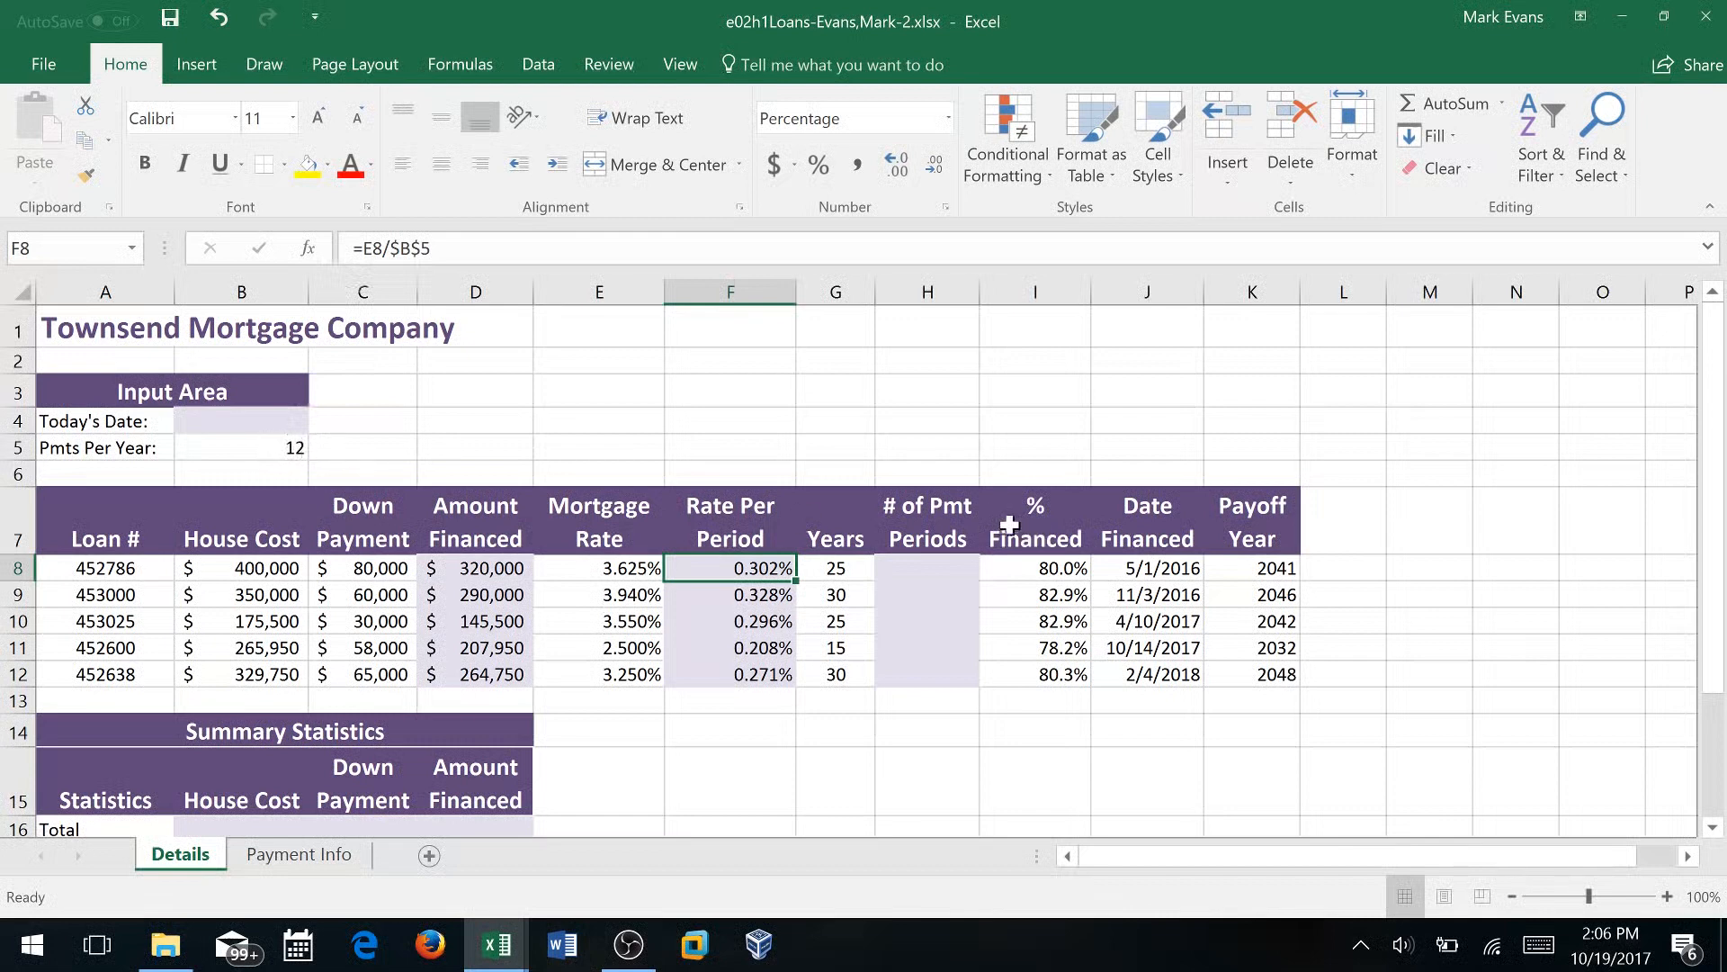
{"action": "double_click", "coordinate": [797, 582]}
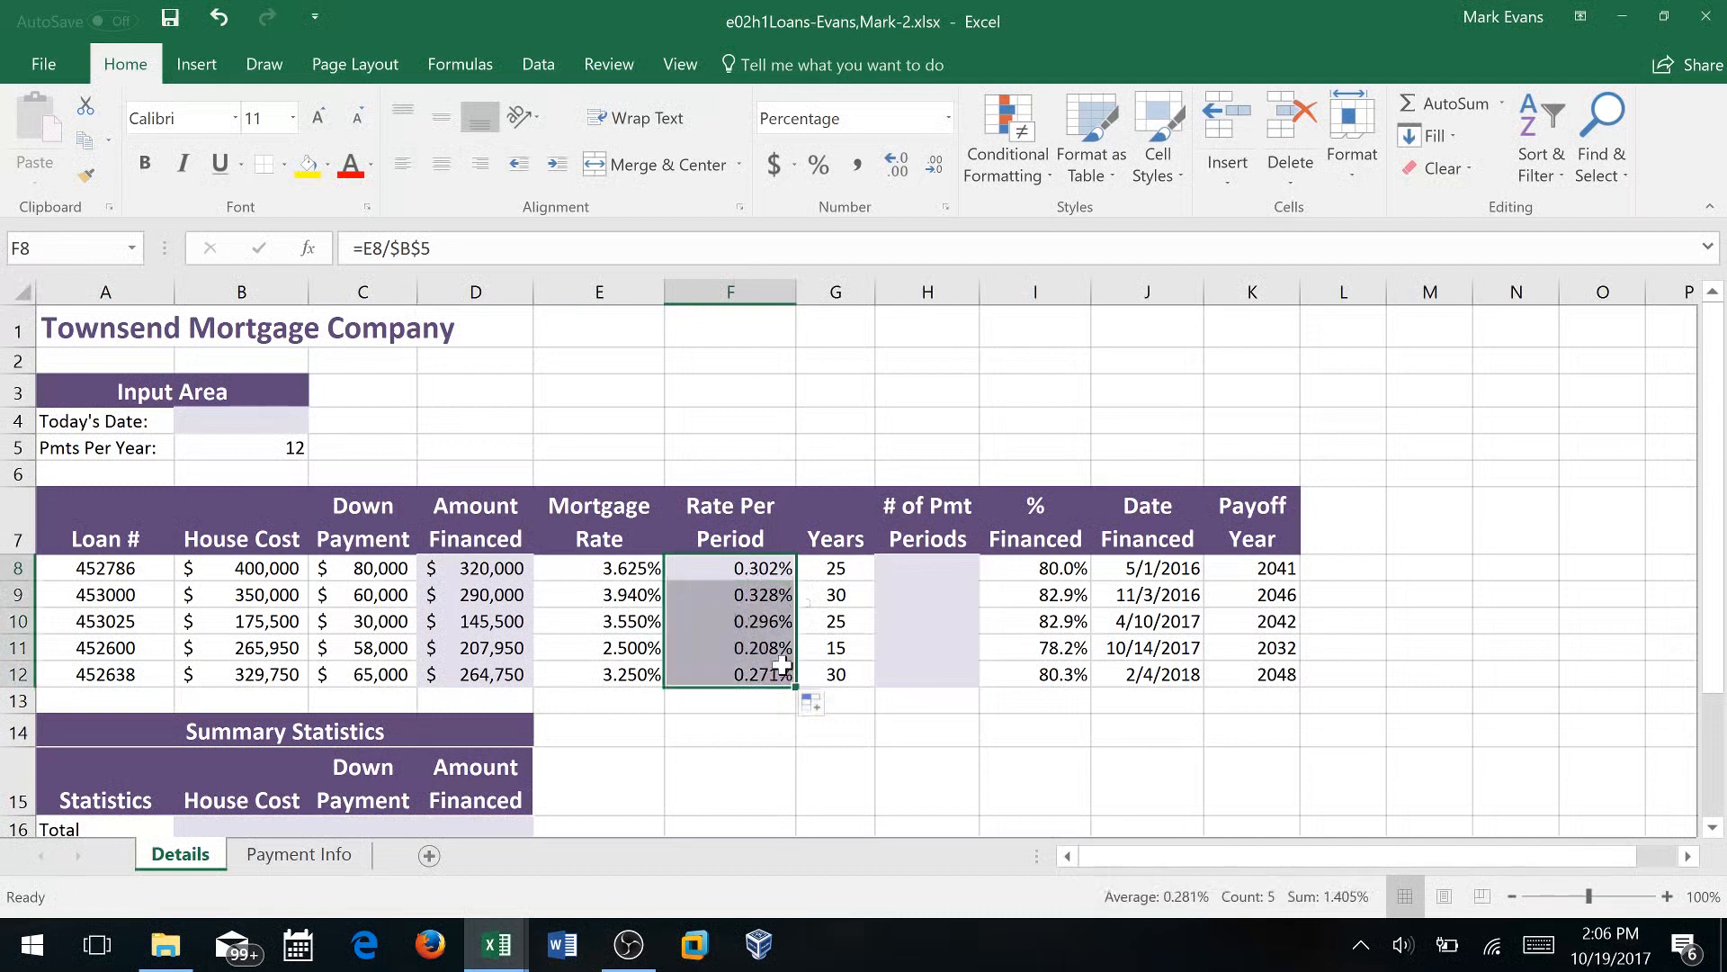
Check the copied rate per period formulas in F9, F11 and F12, and save the workbook
{"action": "left_click", "coordinate": [775, 598]}
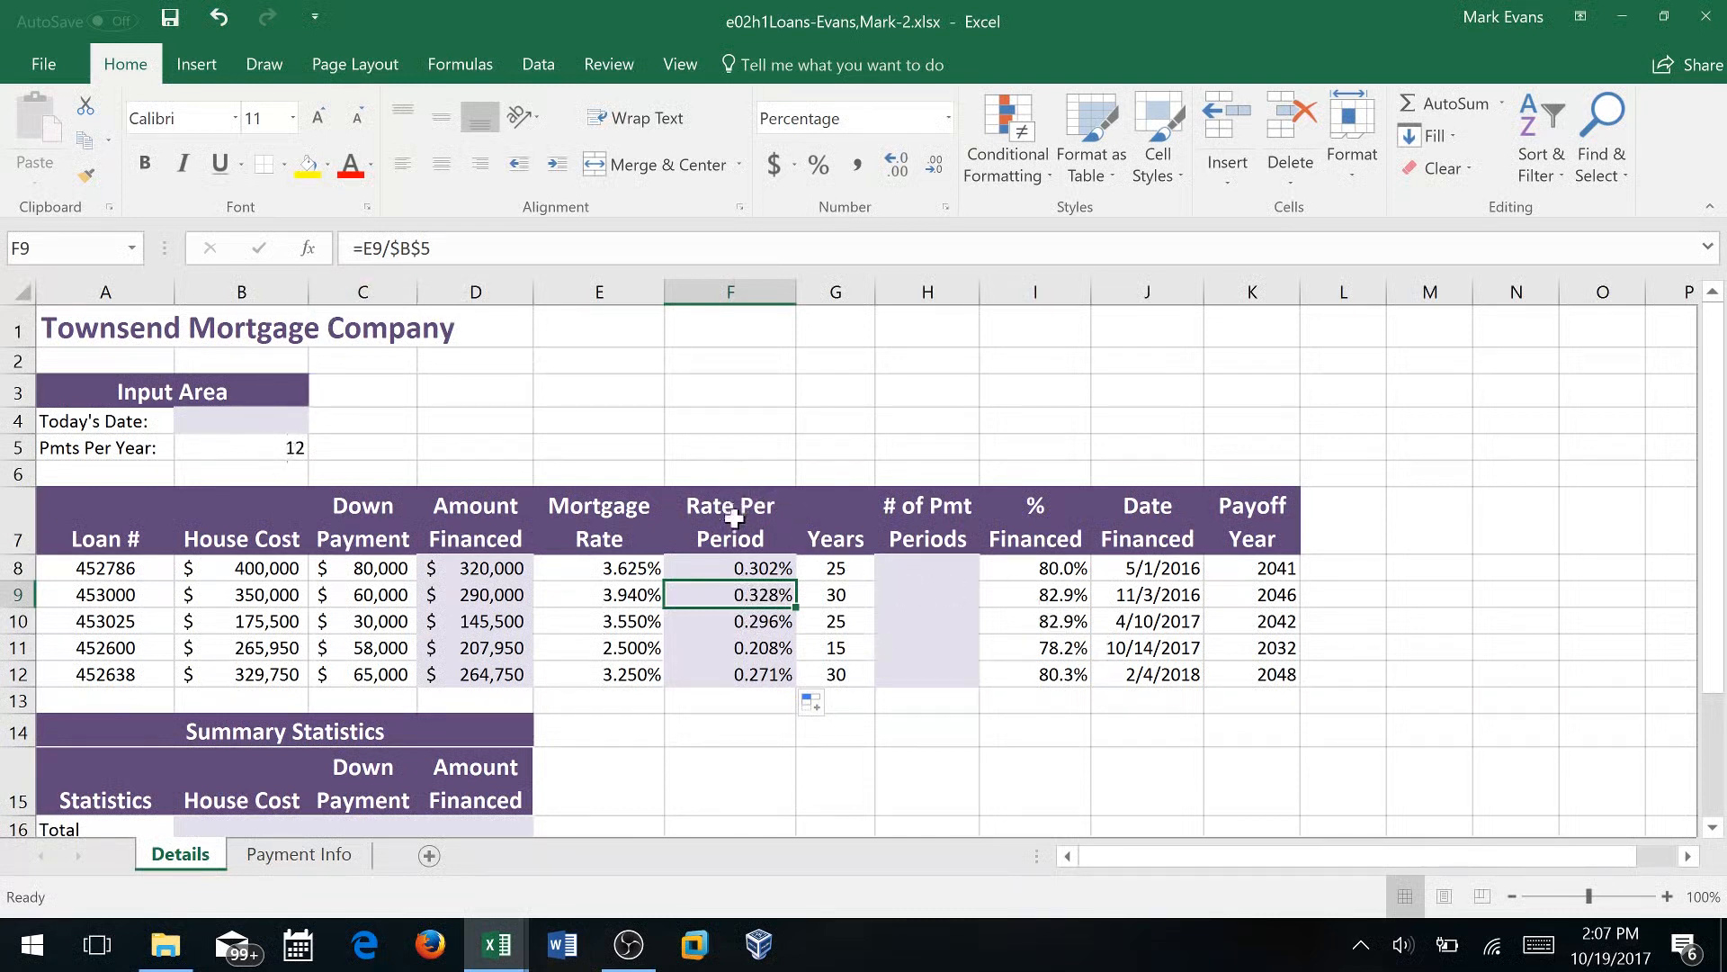
{"action": "left_click", "coordinate": [758, 646]}
{"action": "left_click", "coordinate": [759, 675]}
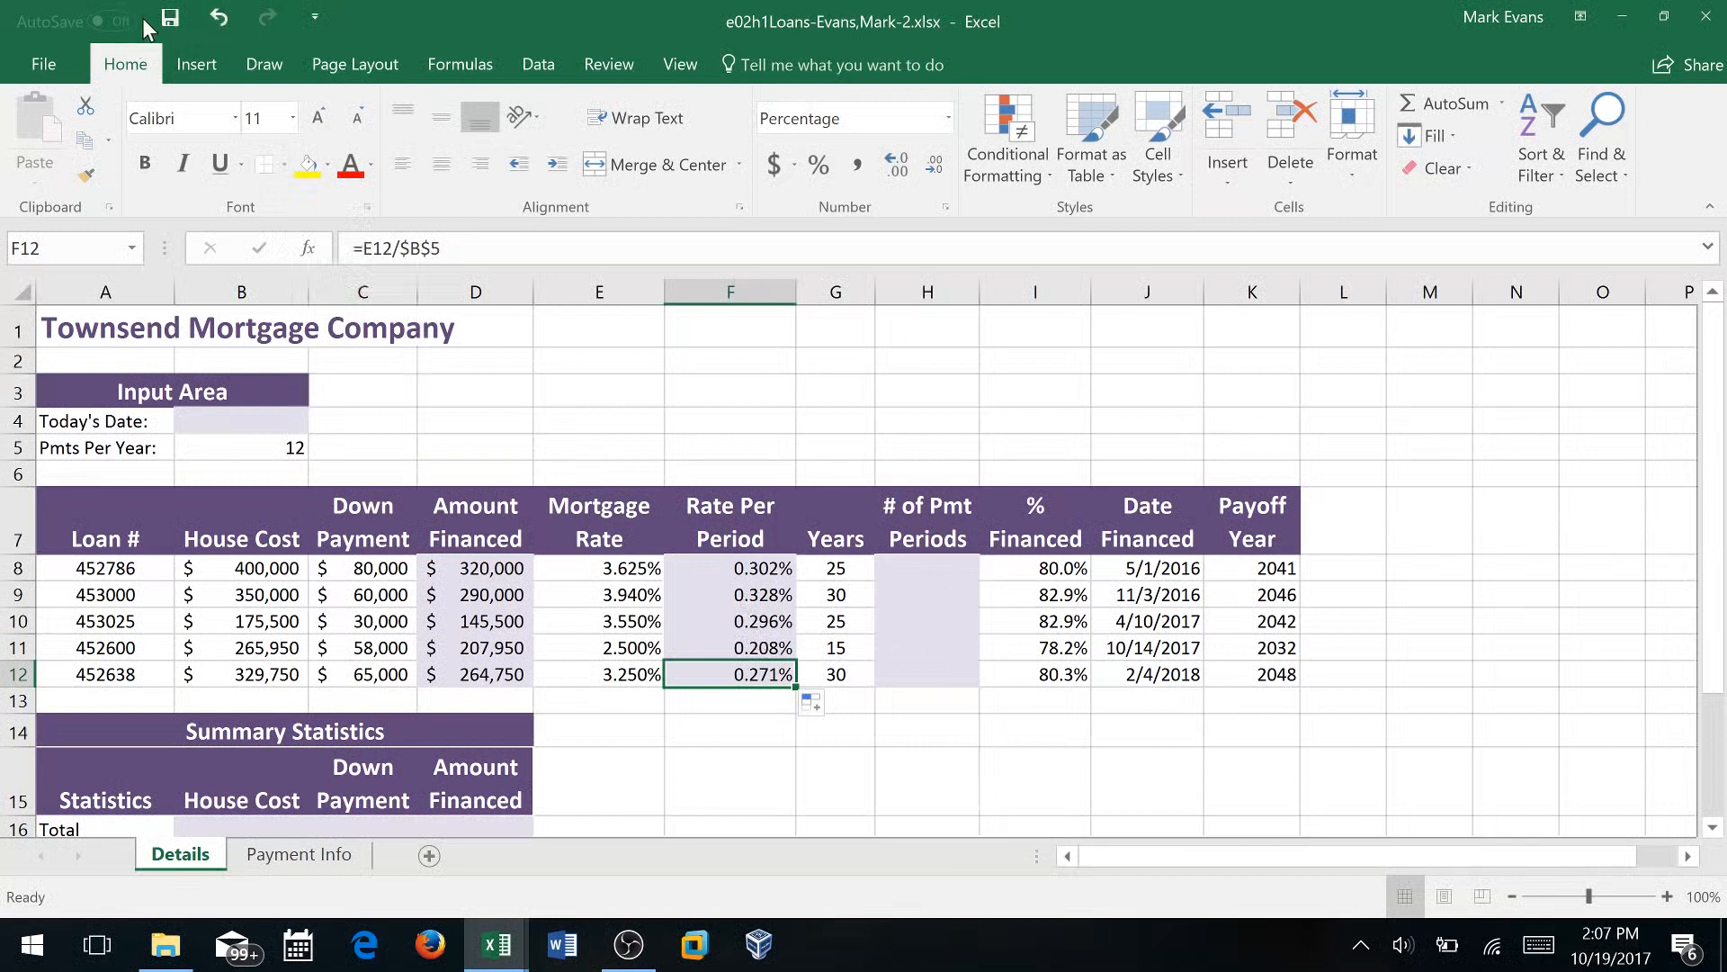
{"action": "left_click", "coordinate": [170, 17]}
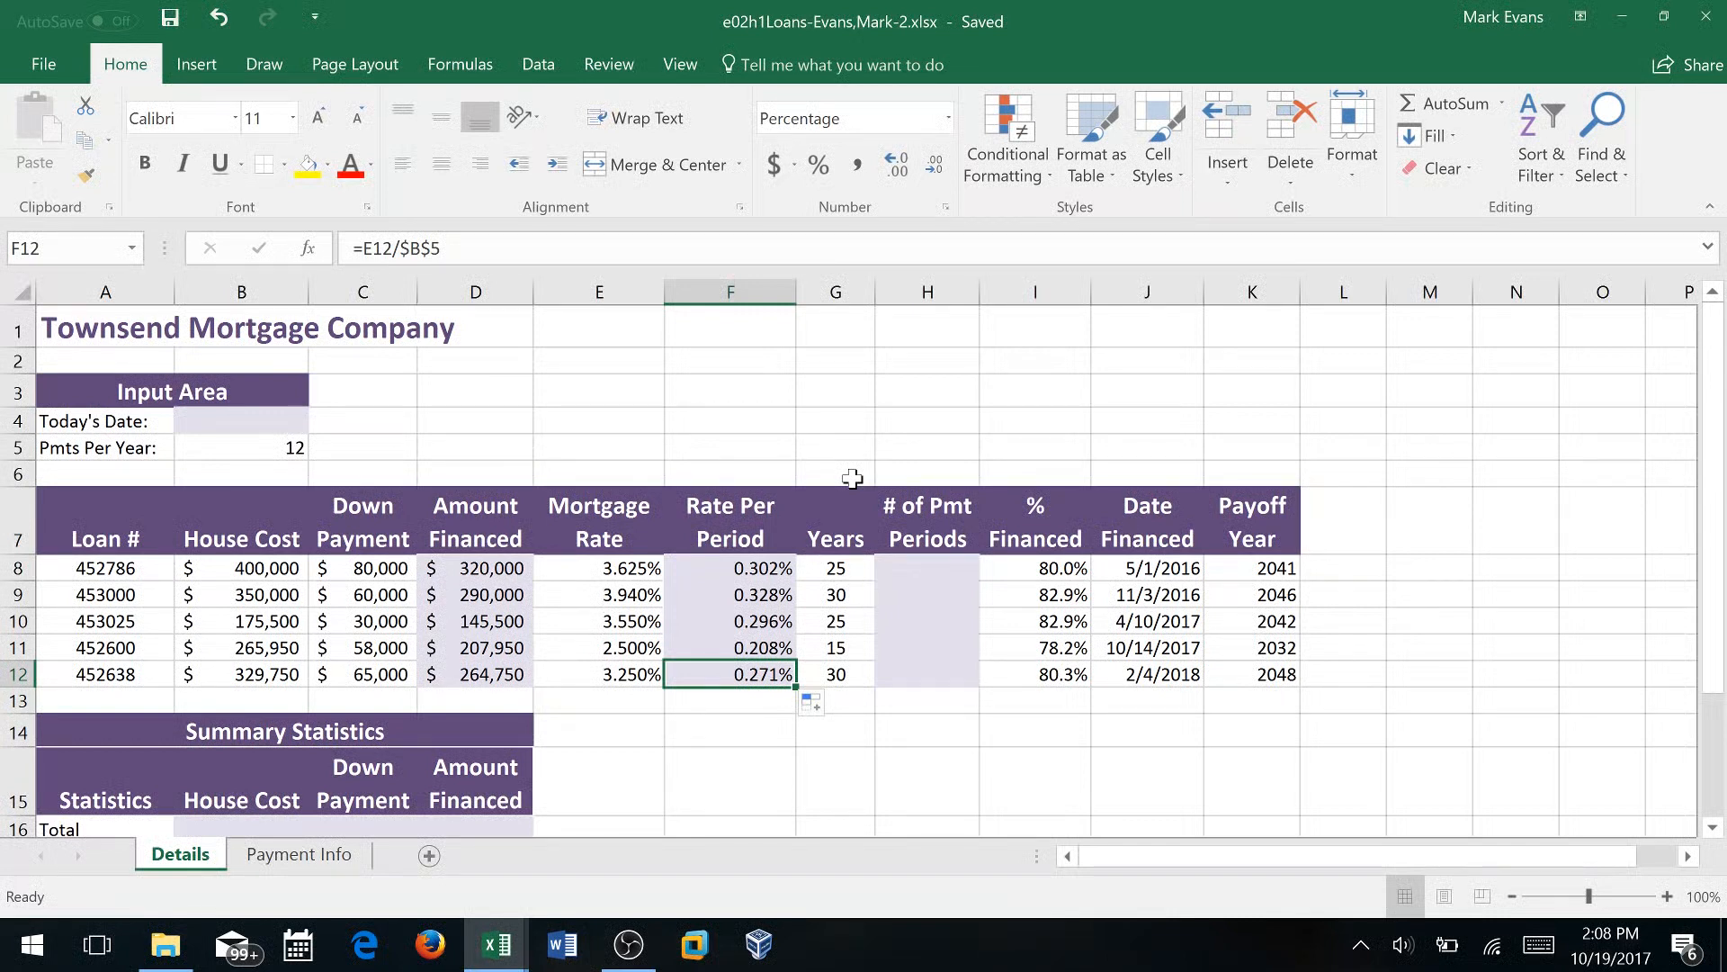
Enter =G8*B$5 in H8 for the number of payment periods, cycling the B5 reference through its types to a mixed reference
{"action": "left_click", "coordinate": [920, 568]}
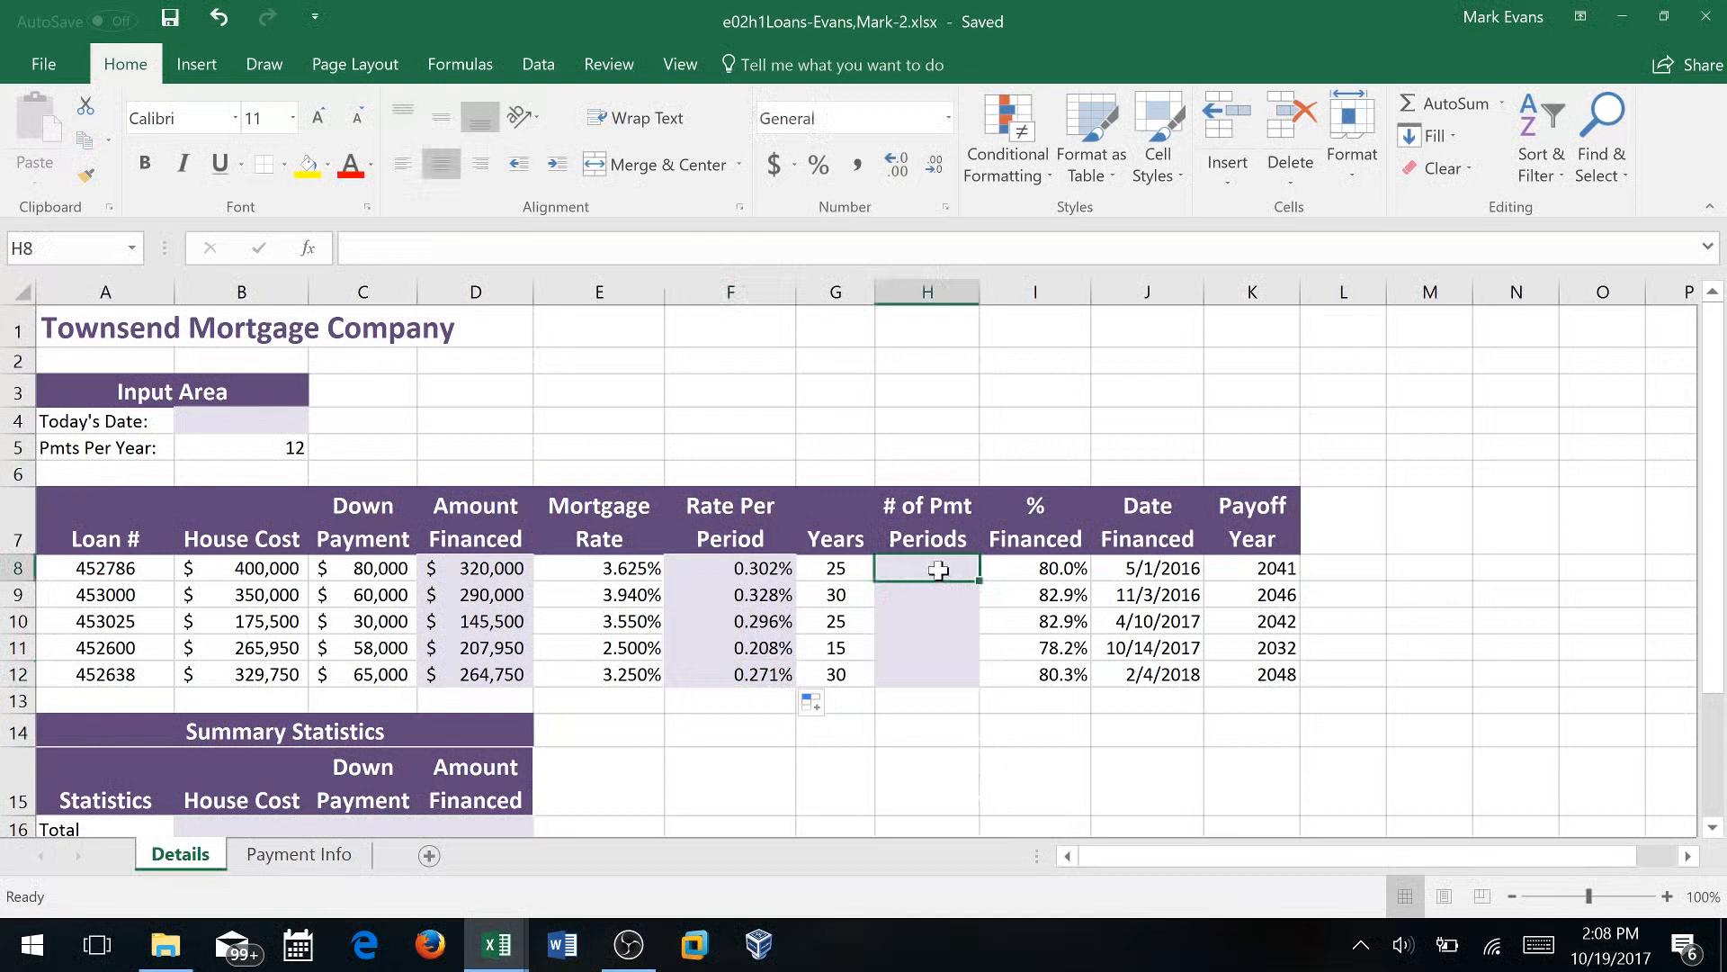
{"action": "type", "text": "="}
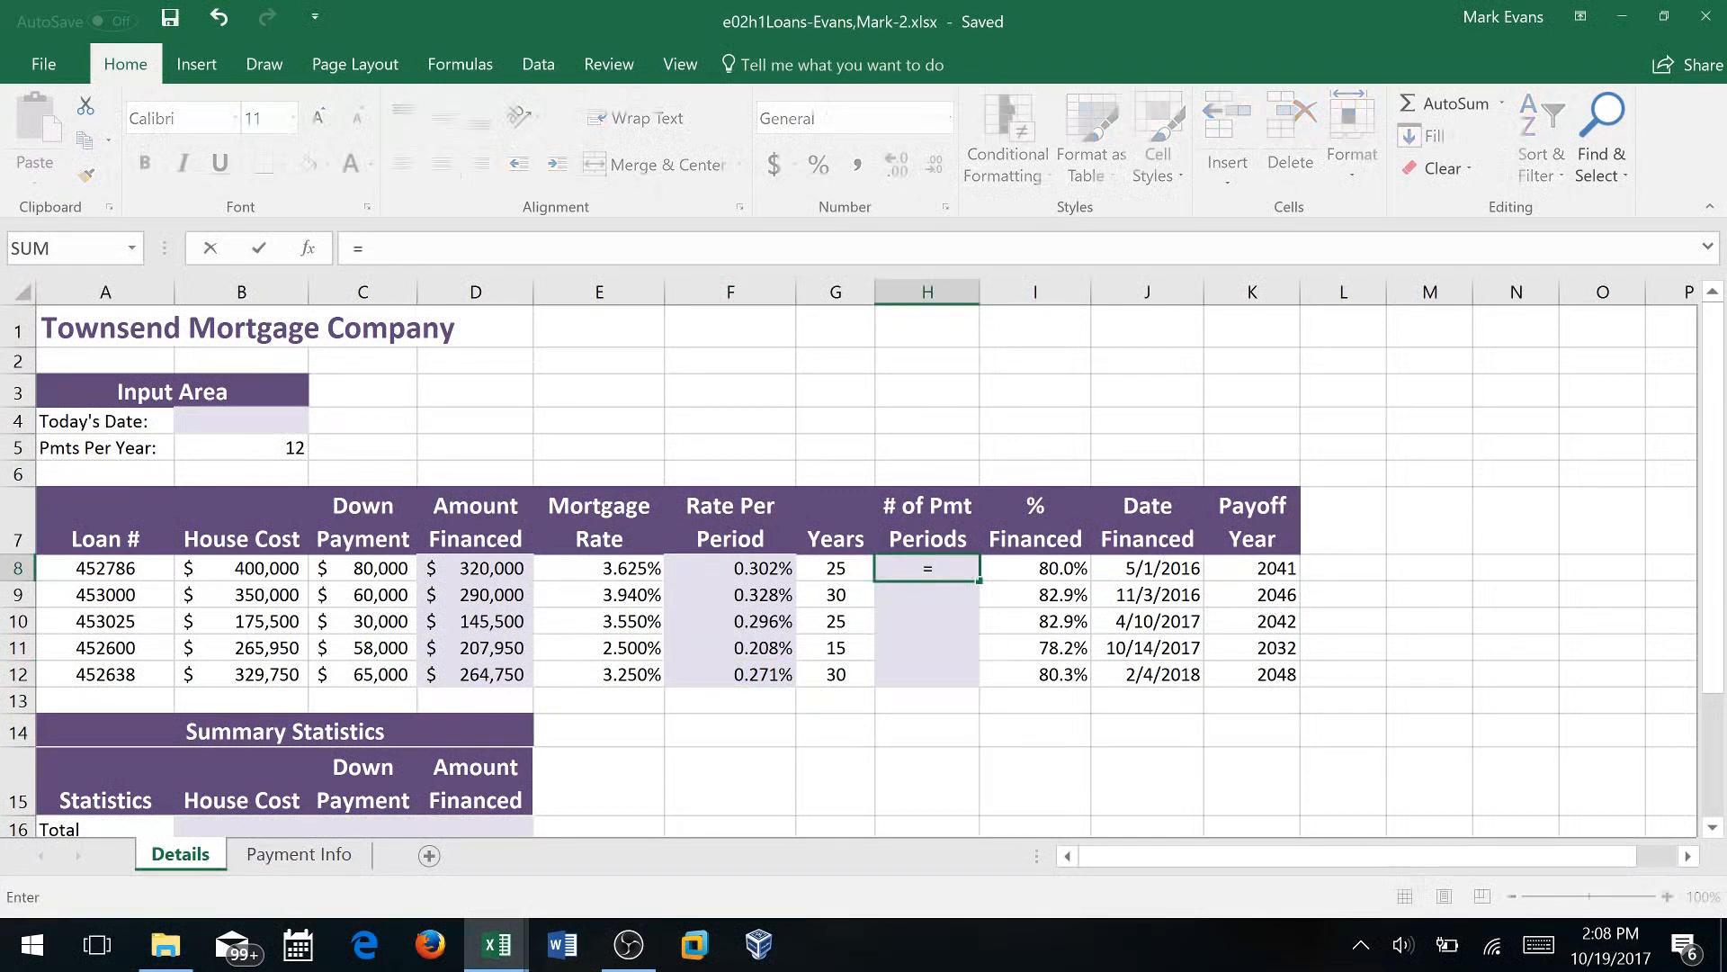
{"action": "type", "text": "G8"}
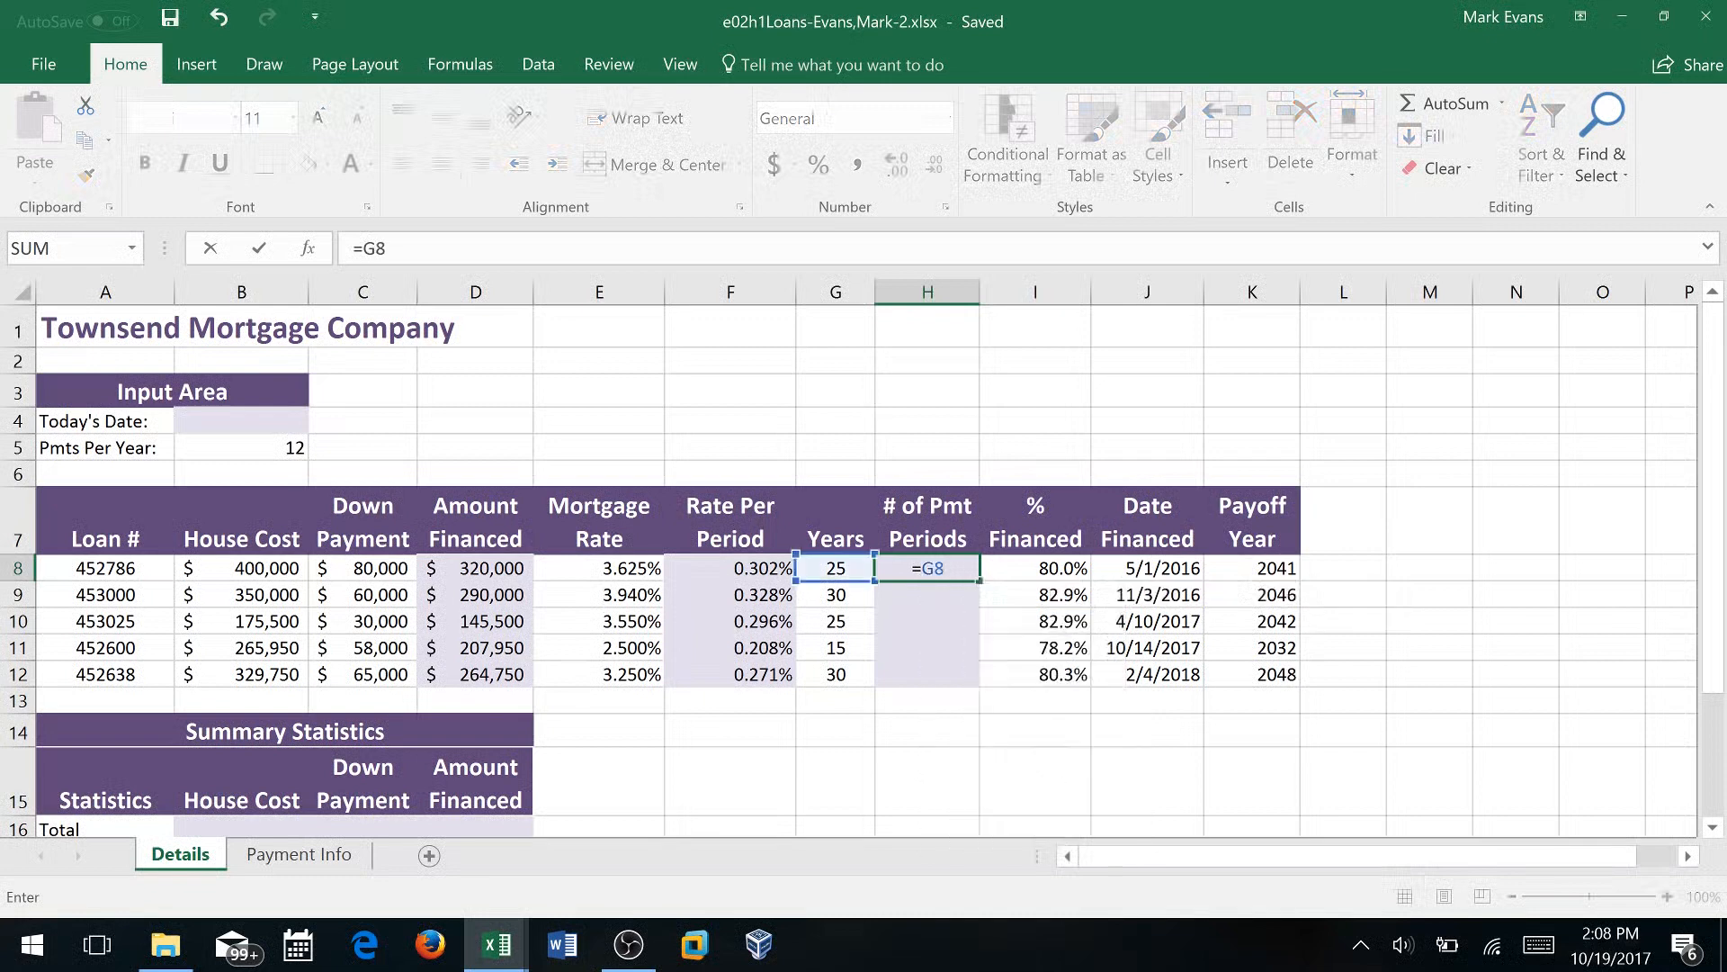
{"action": "type", "text": "*B"}
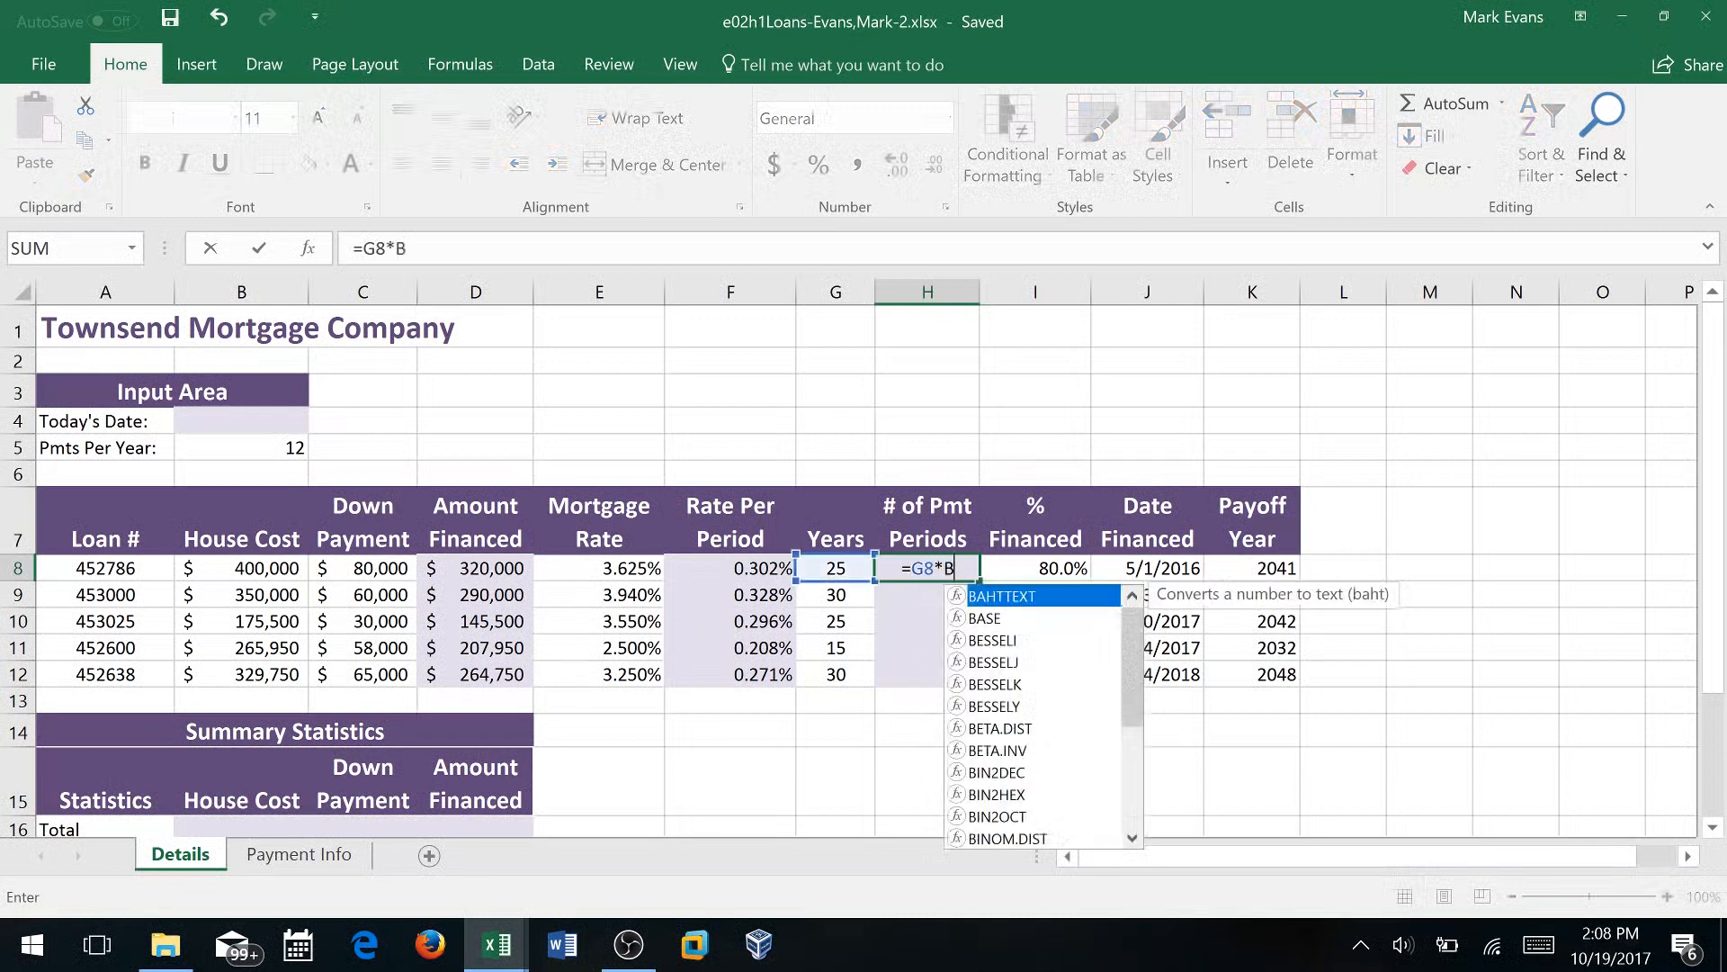
{"action": "type", "text": "5"}
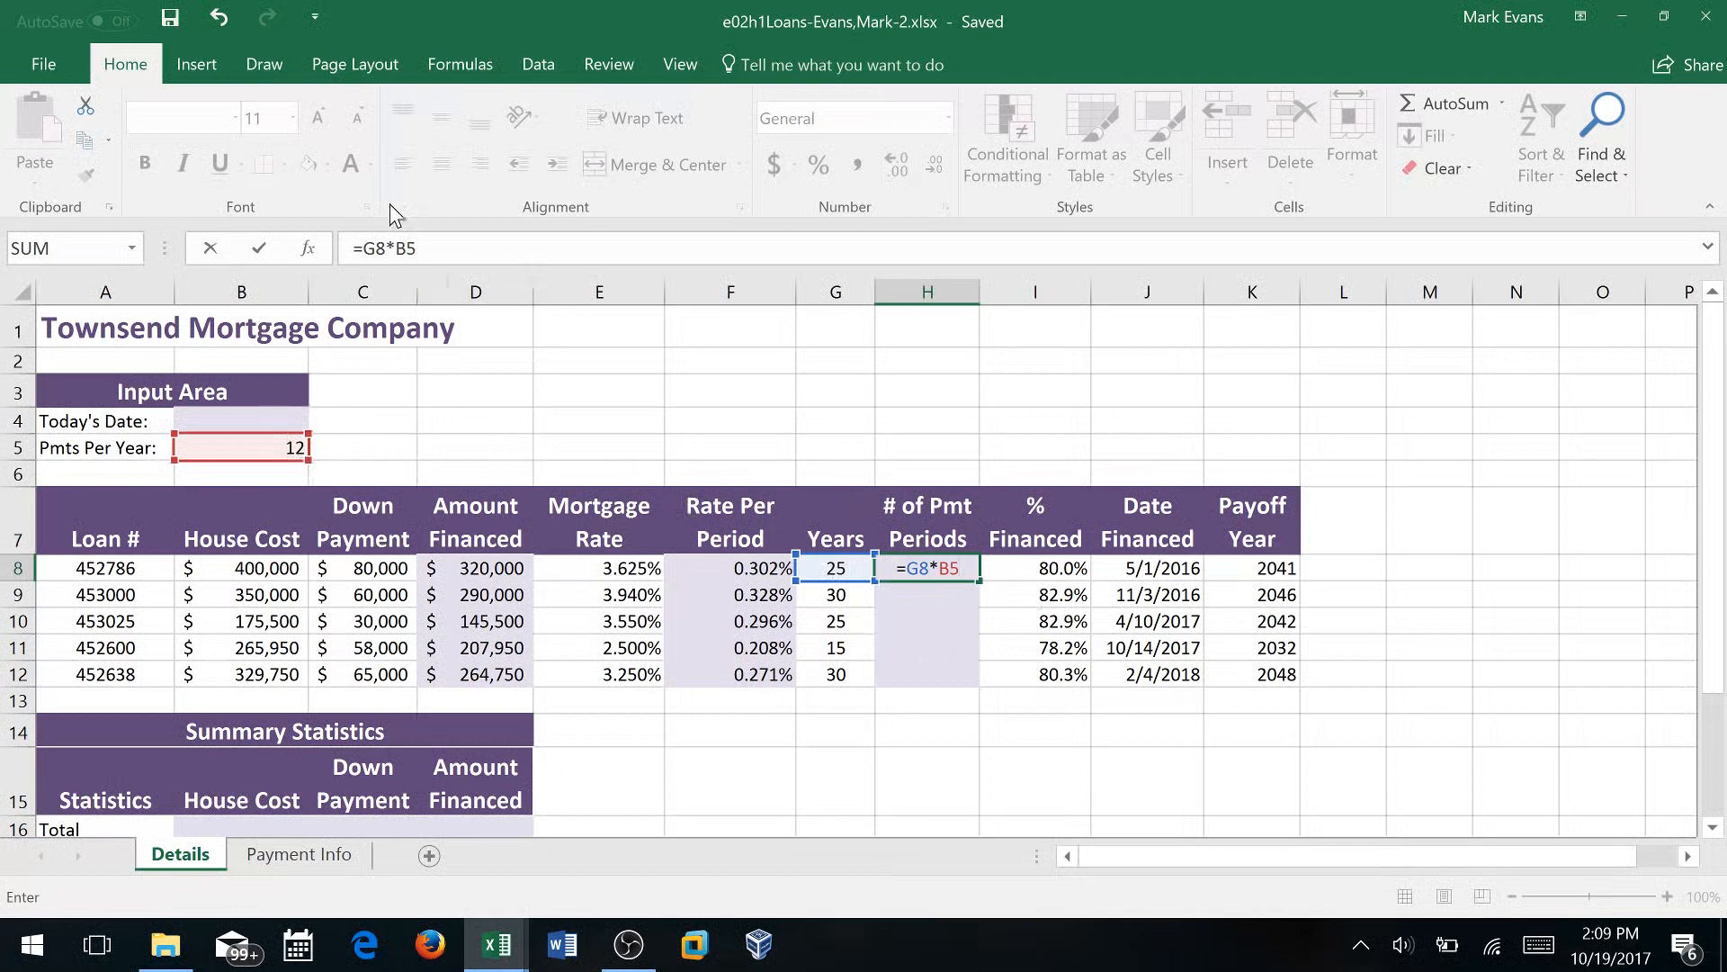
{"action": "left_click", "coordinate": [549, 248]}
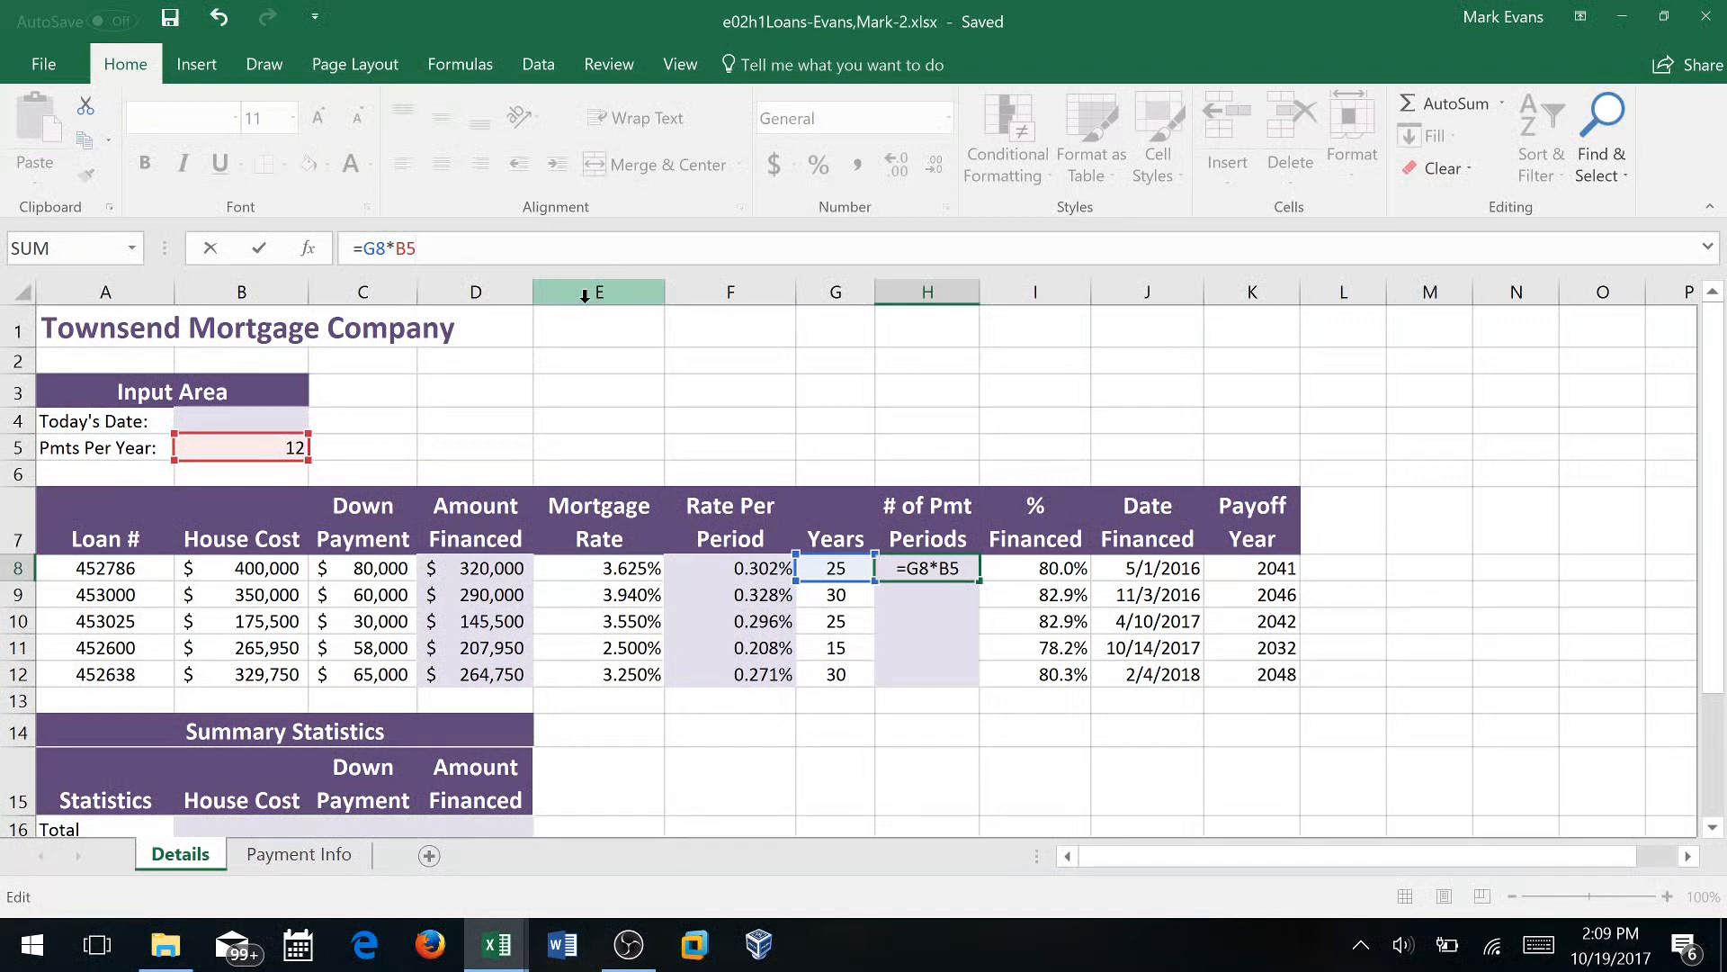
{"action": "key", "text": "F4"}
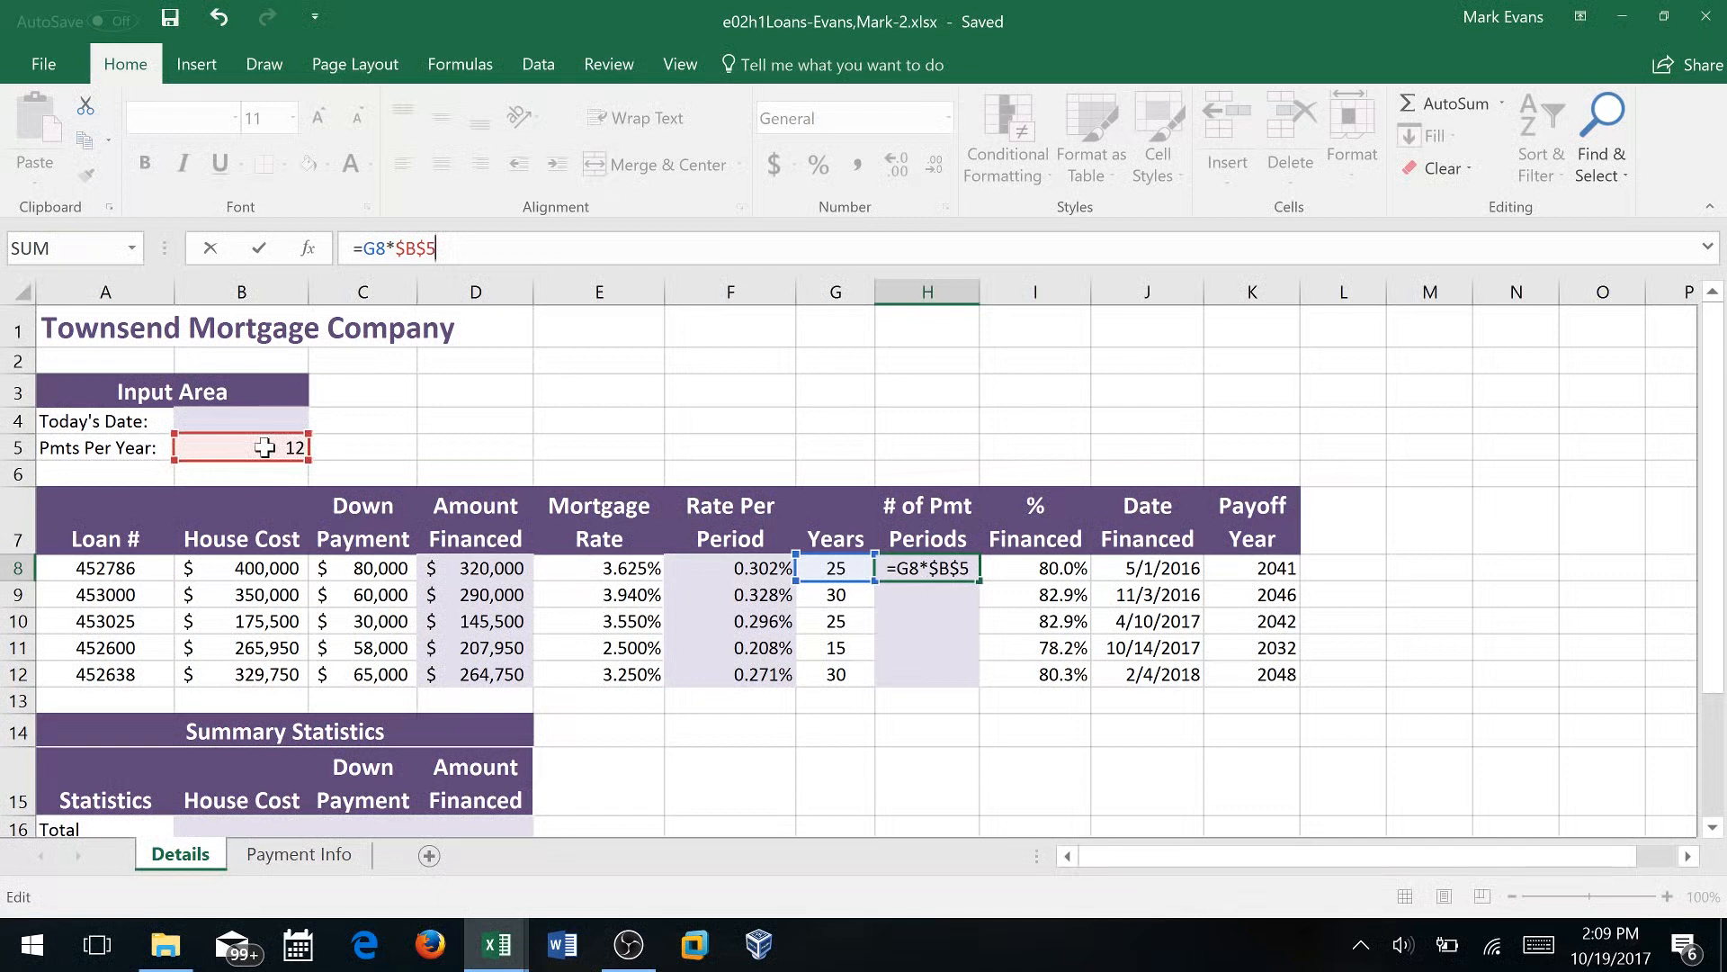
{"action": "key", "text": "F4"}
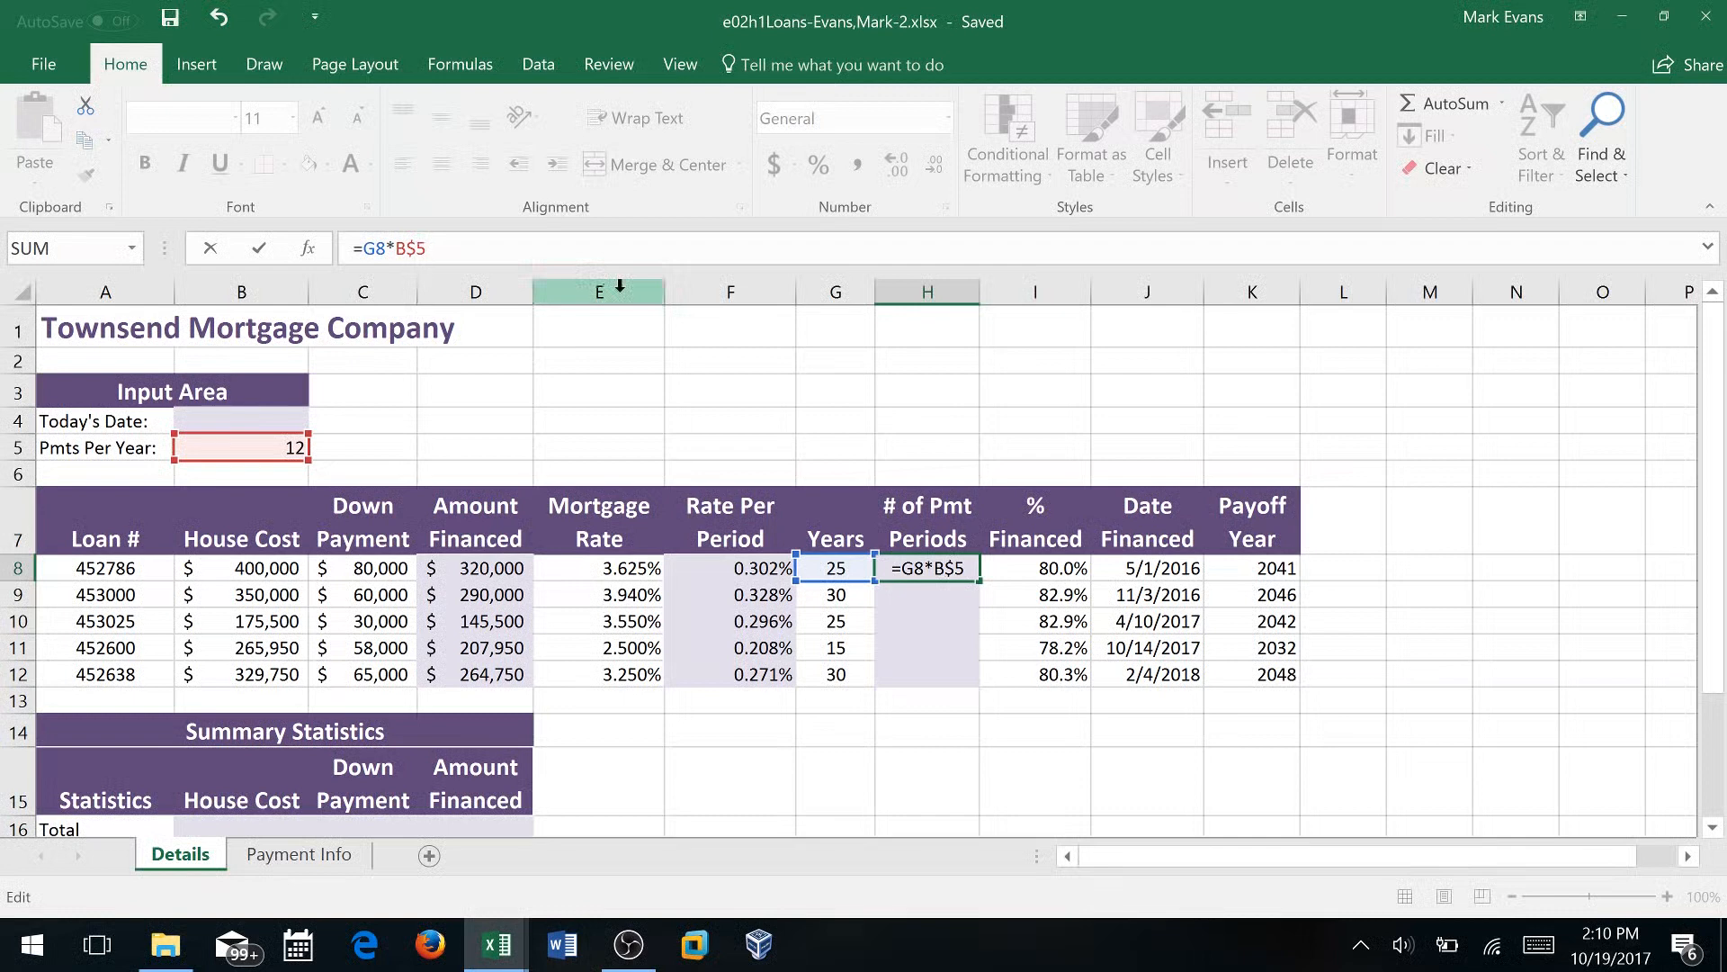
{"action": "key", "text": "F4"}
{"action": "key", "text": "F4"}
{"action": "key", "text": "F4"}
{"action": "key", "text": "F4"}
{"action": "key", "text": "Return"}
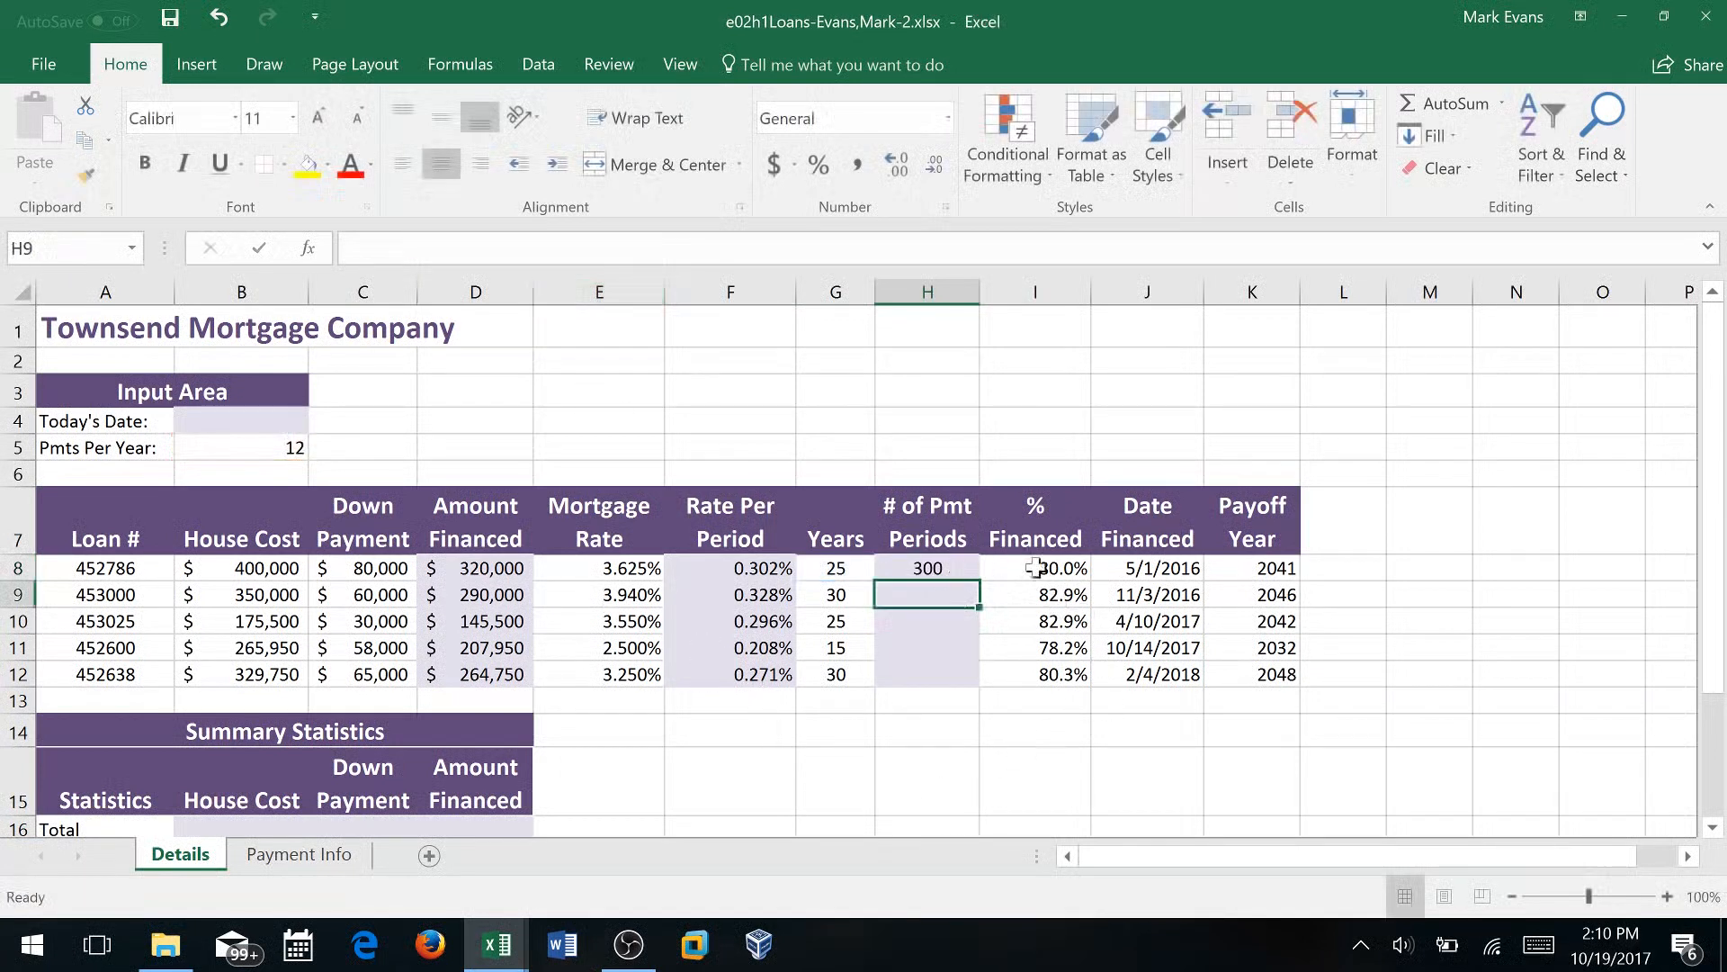
Copy the payment periods formula from H8 down through H12 and check the references in H9 and H10
{"action": "left_click", "coordinate": [961, 567]}
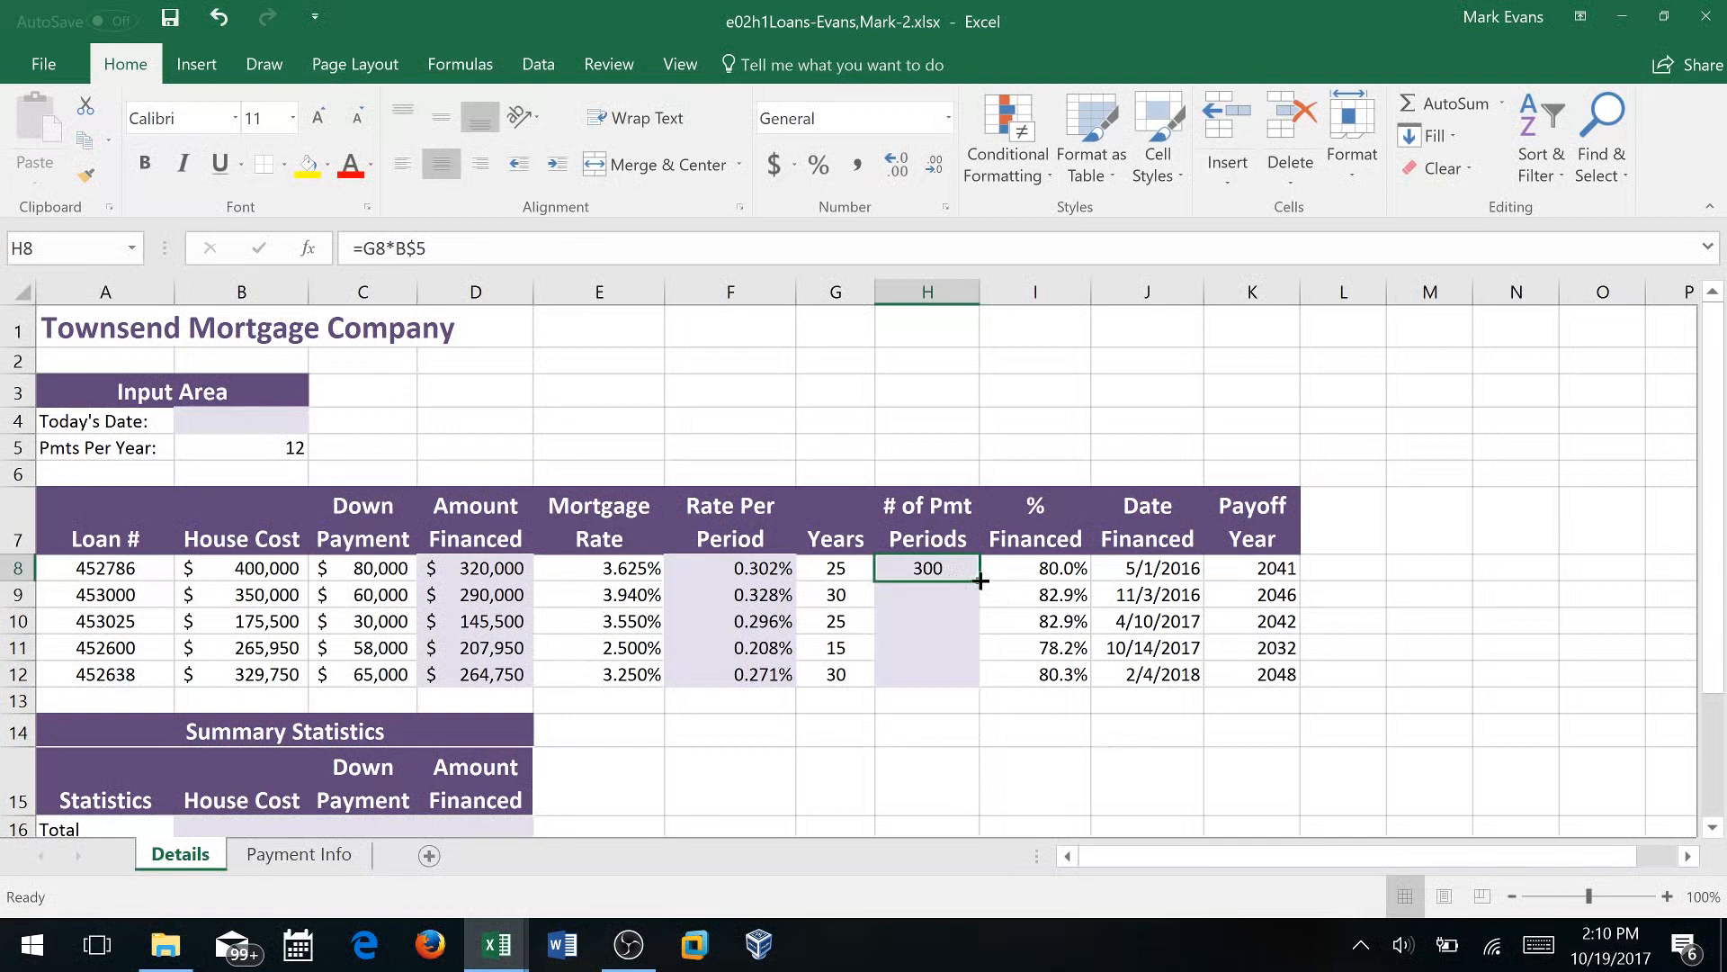
{"action": "left_click_drag", "start_coordinate": [981, 581], "coordinate": [981, 688]}
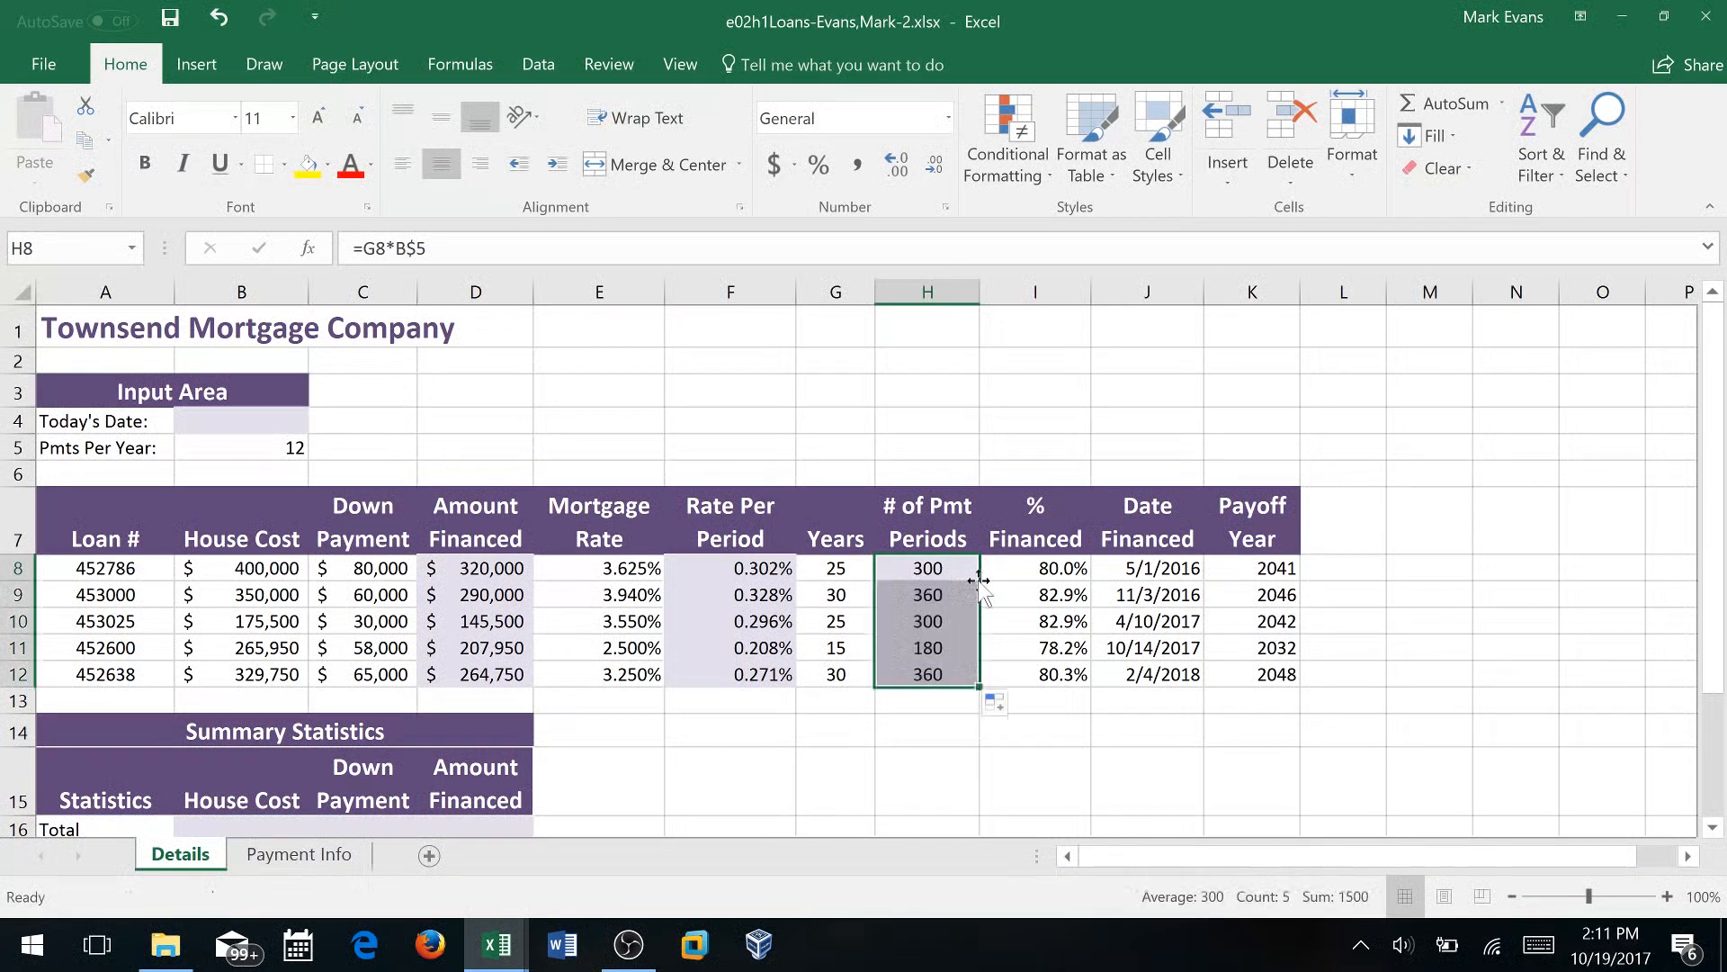
{"action": "left_click", "coordinate": [940, 594]}
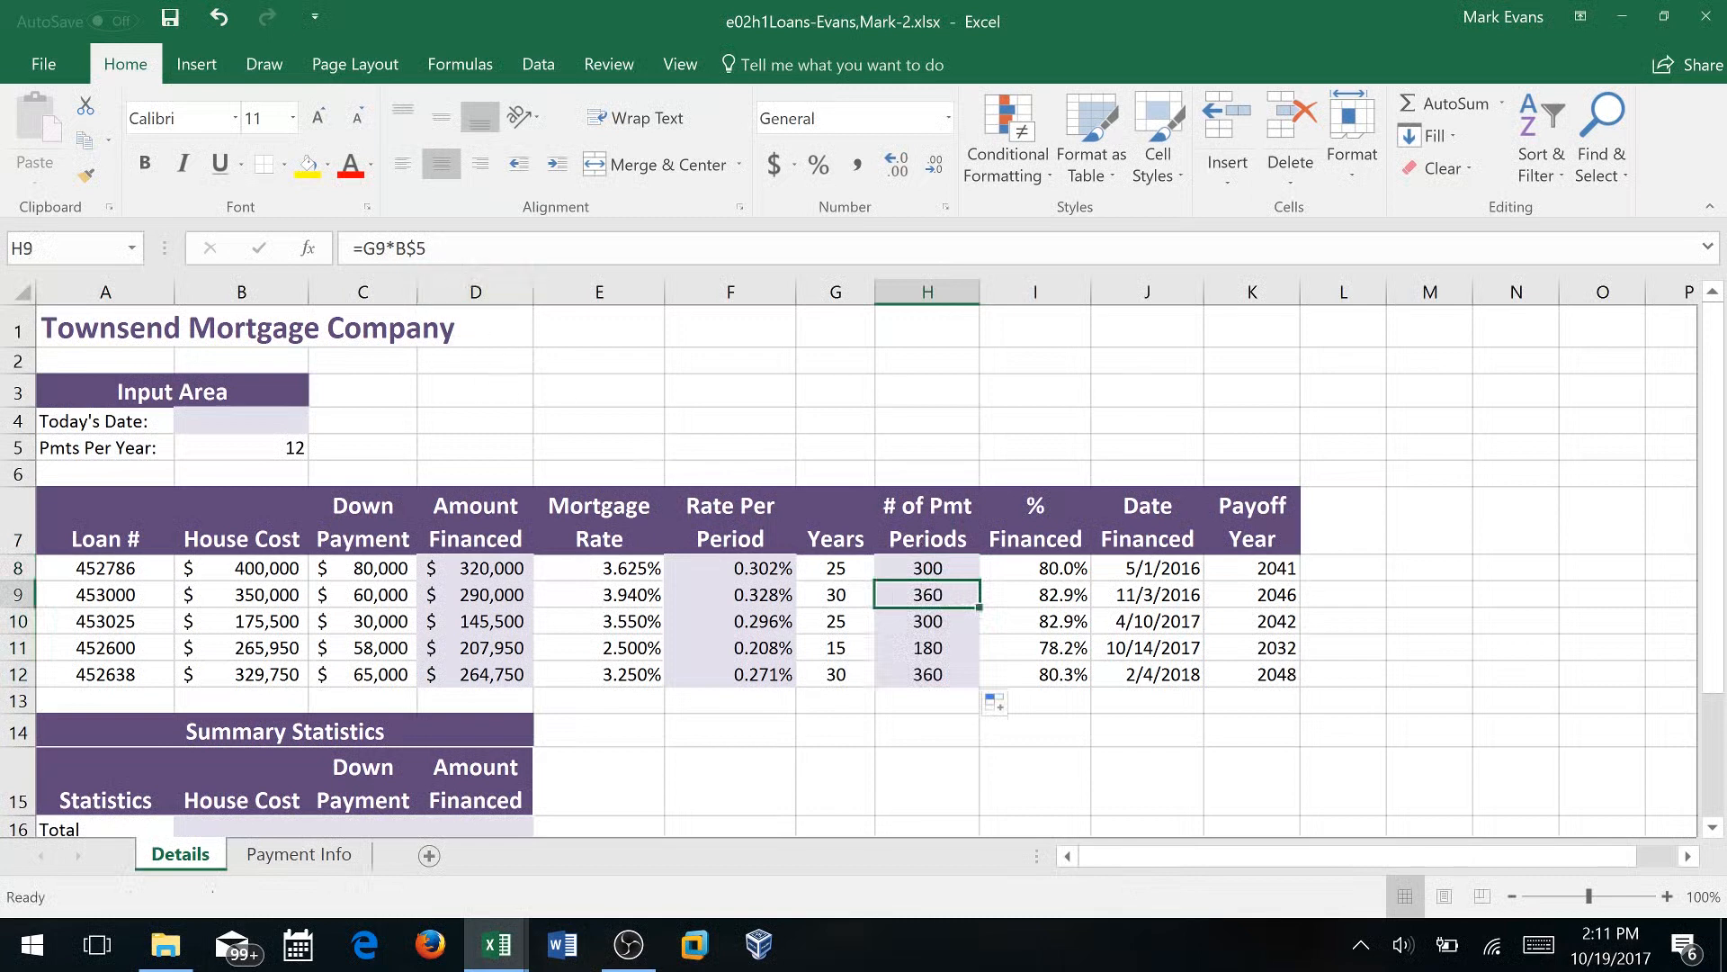
{"action": "key", "text": "F2"}
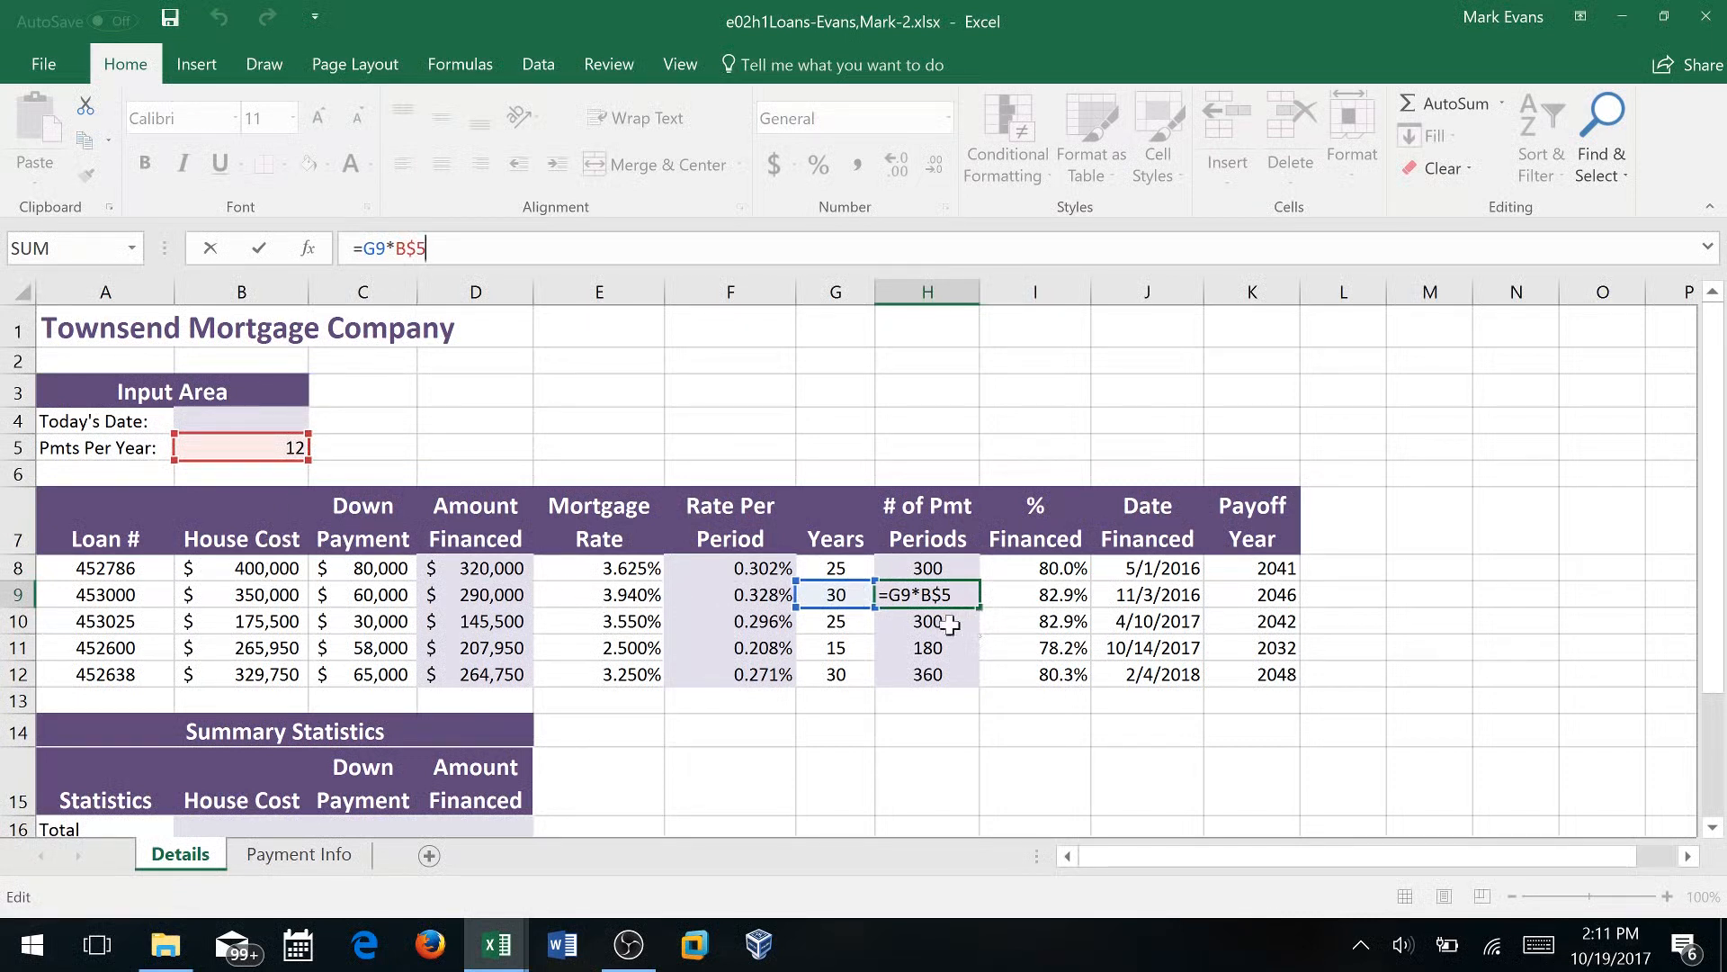
{"action": "key", "text": "ctrl+Return"}
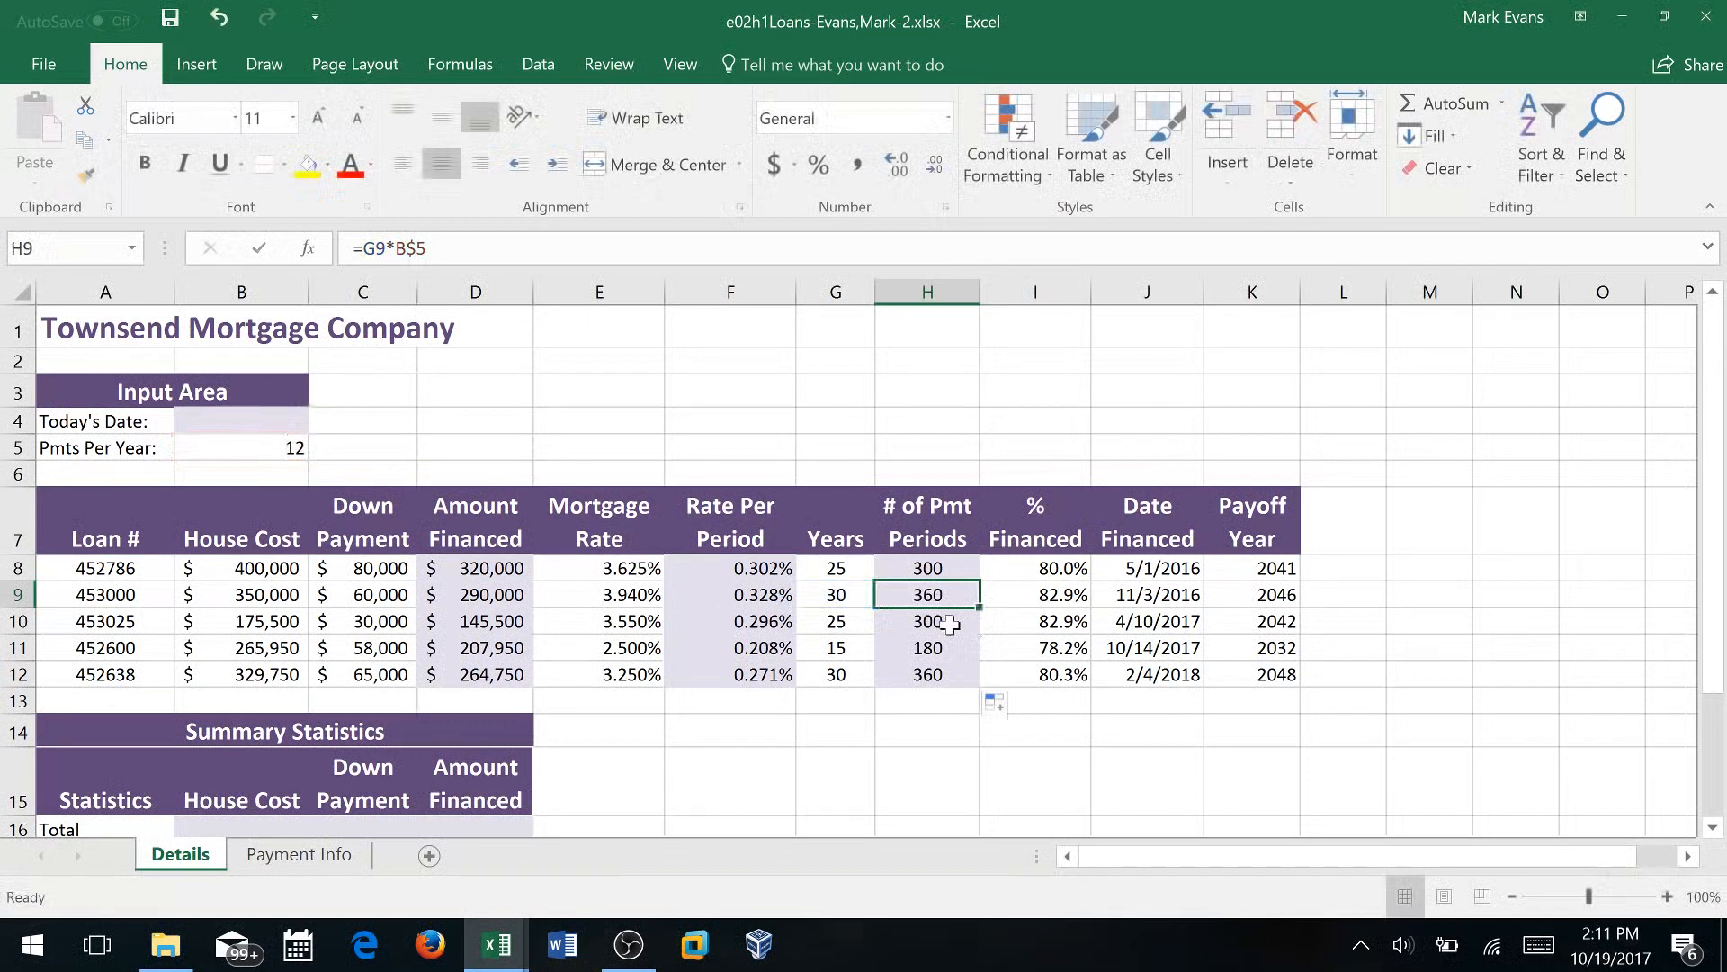
{"action": "left_click", "coordinate": [951, 622]}
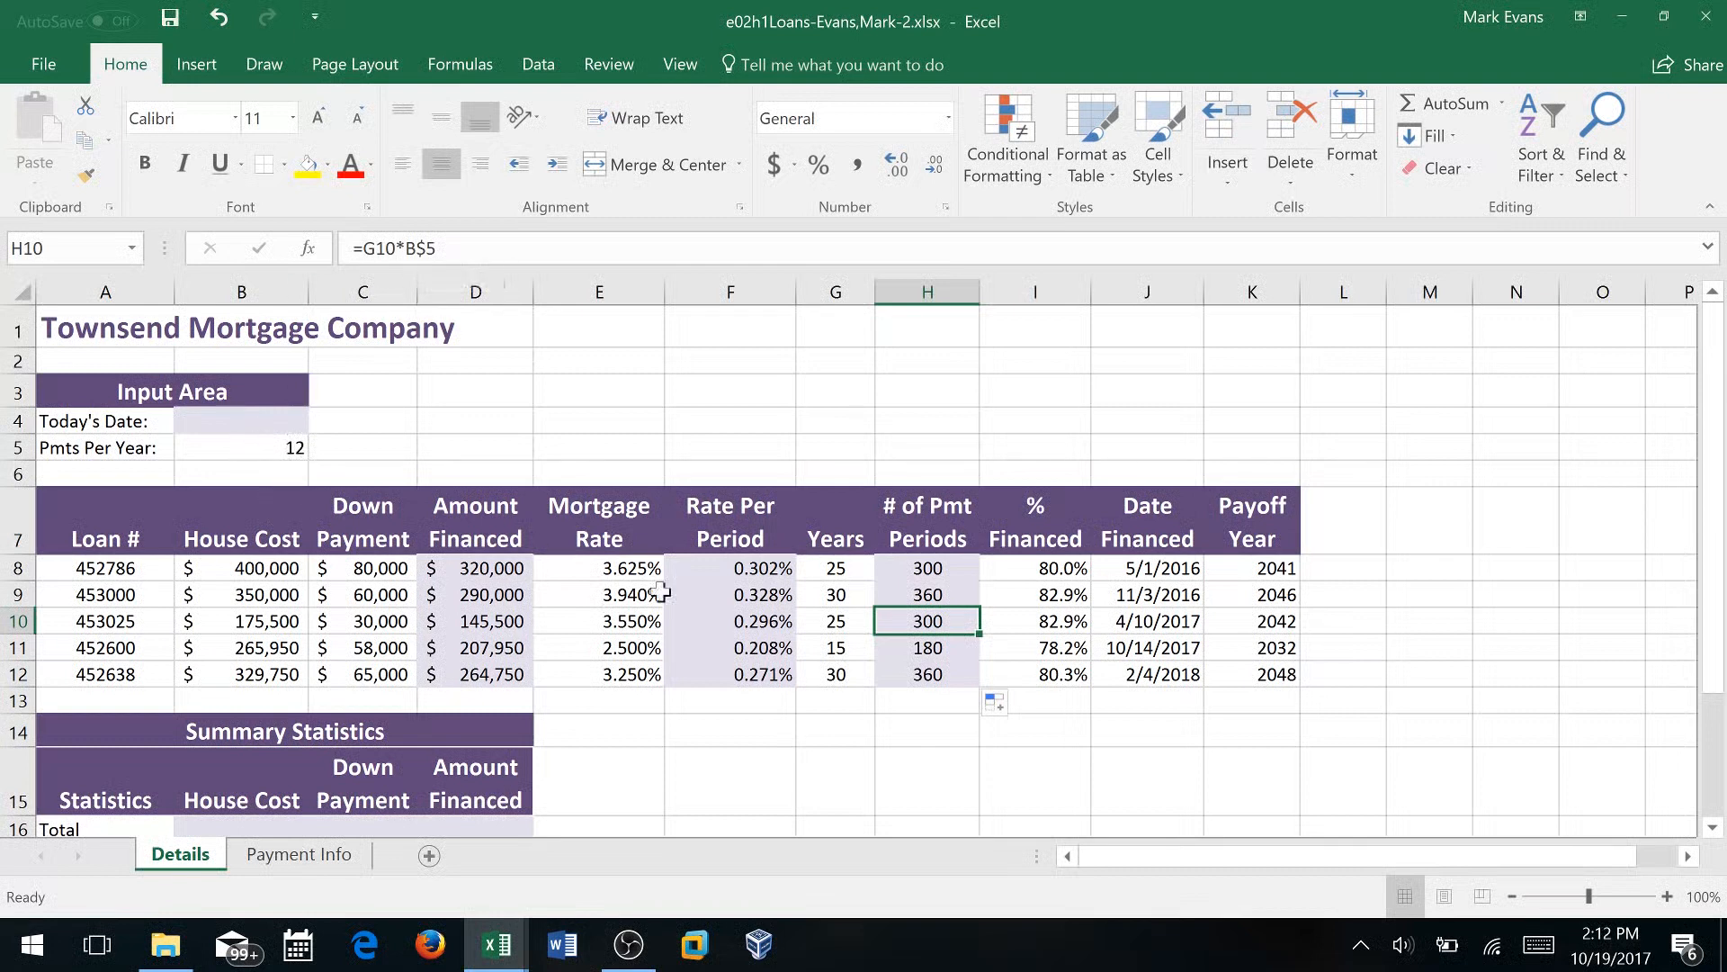
Compare the absolute reference in the rate per period formula in F9 with the mixed references in H8:H12
{"action": "left_click", "coordinate": [752, 594]}
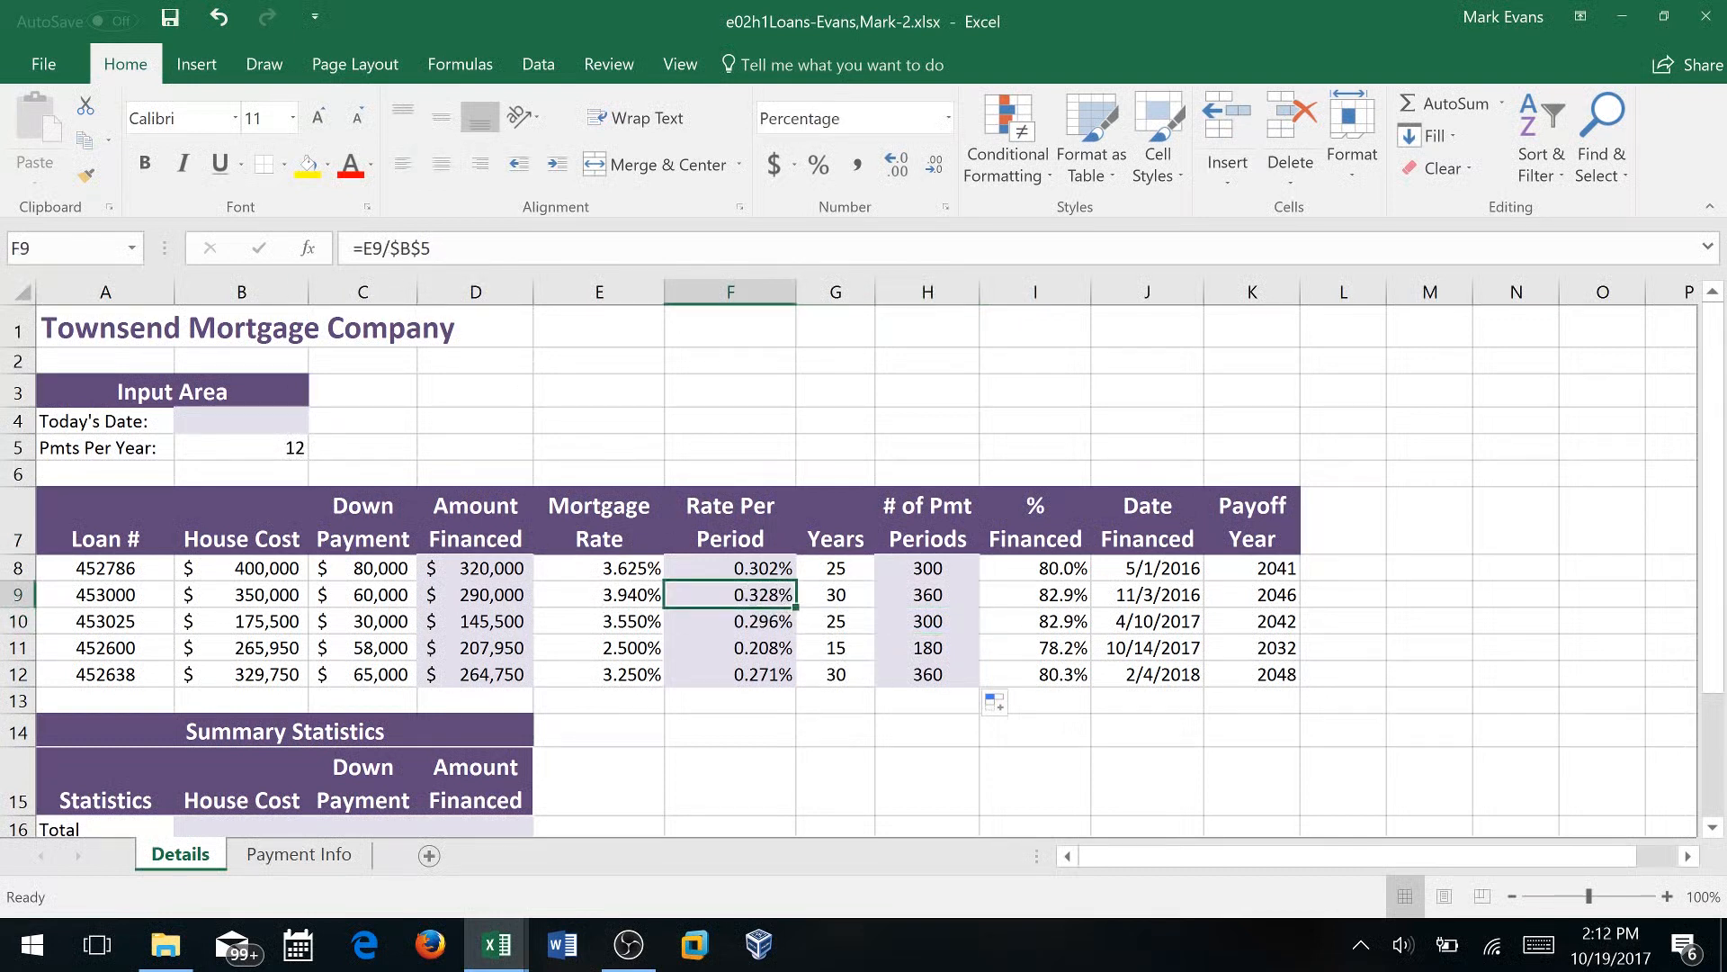
{"action": "left_click", "coordinate": [428, 247]}
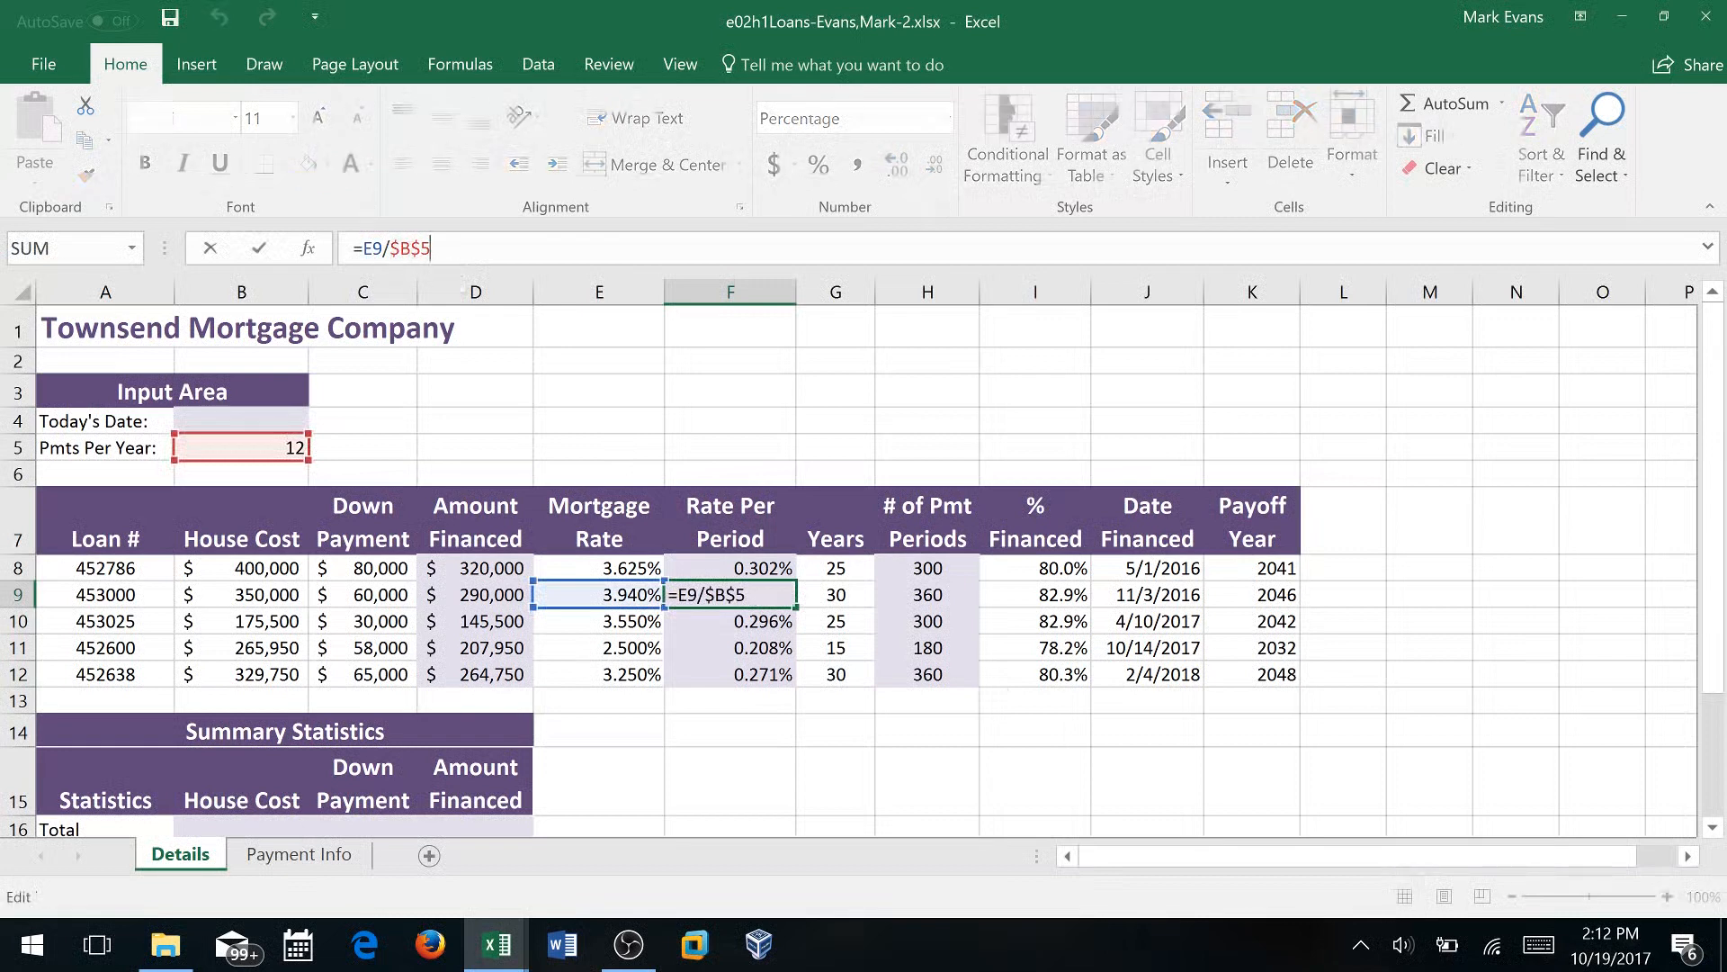
{"action": "key", "text": "ctrl+Return"}
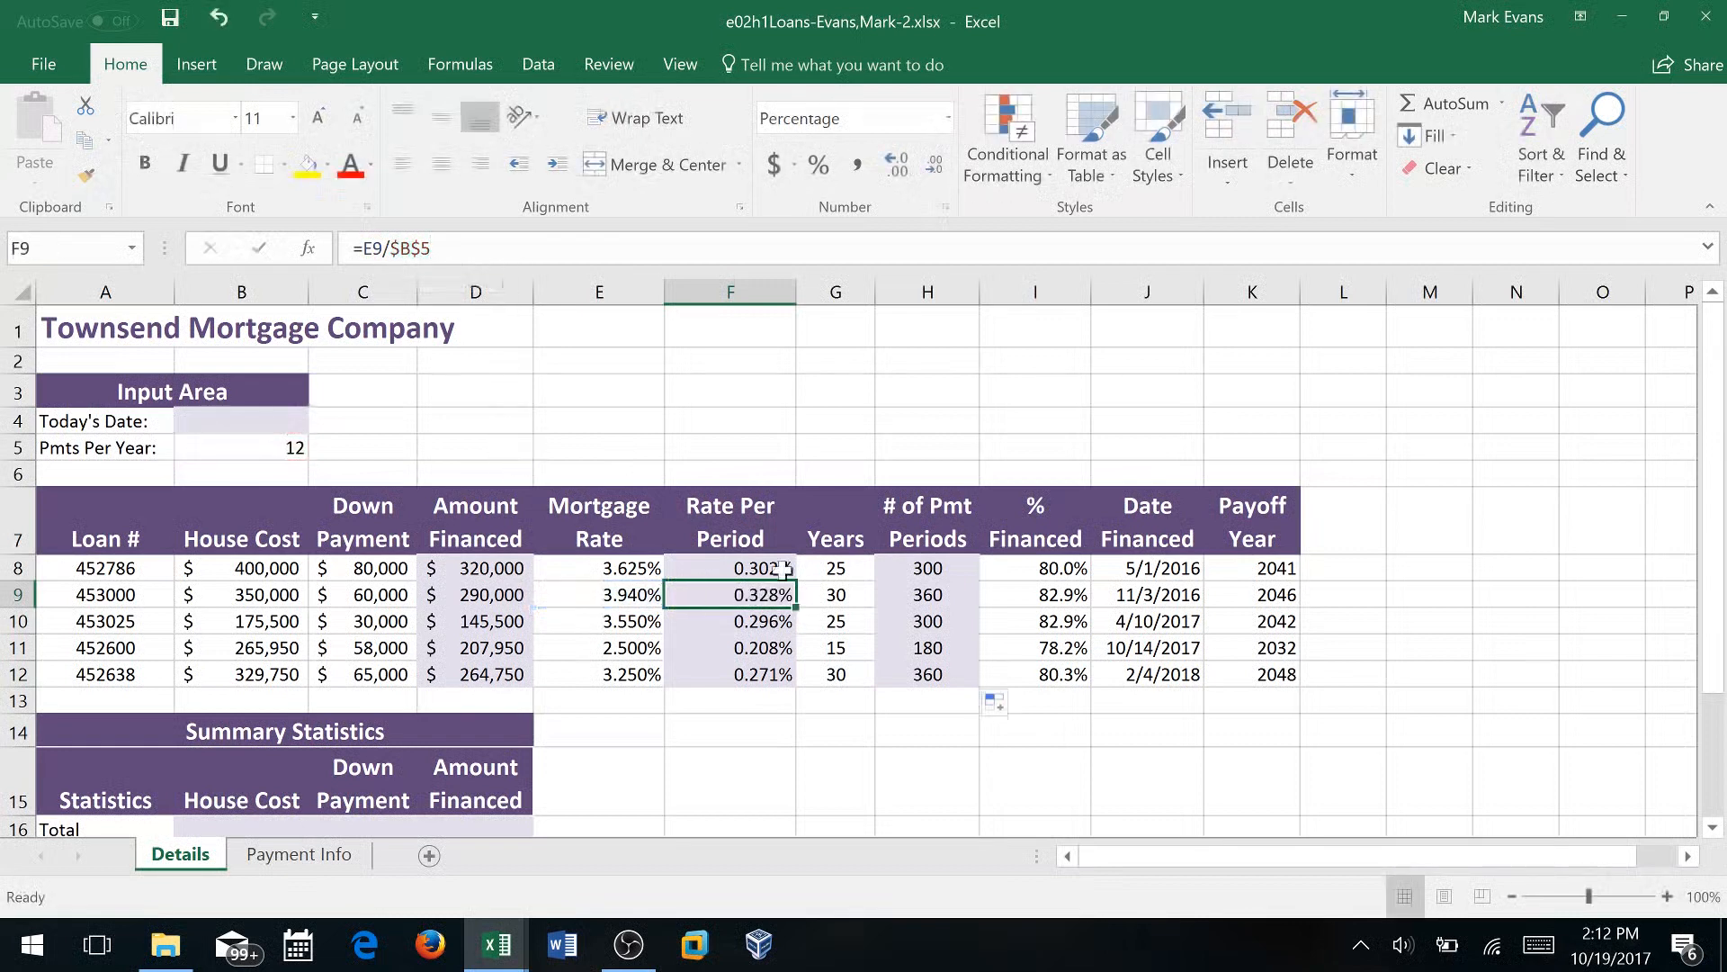
{"action": "left_click", "coordinate": [956, 567]}
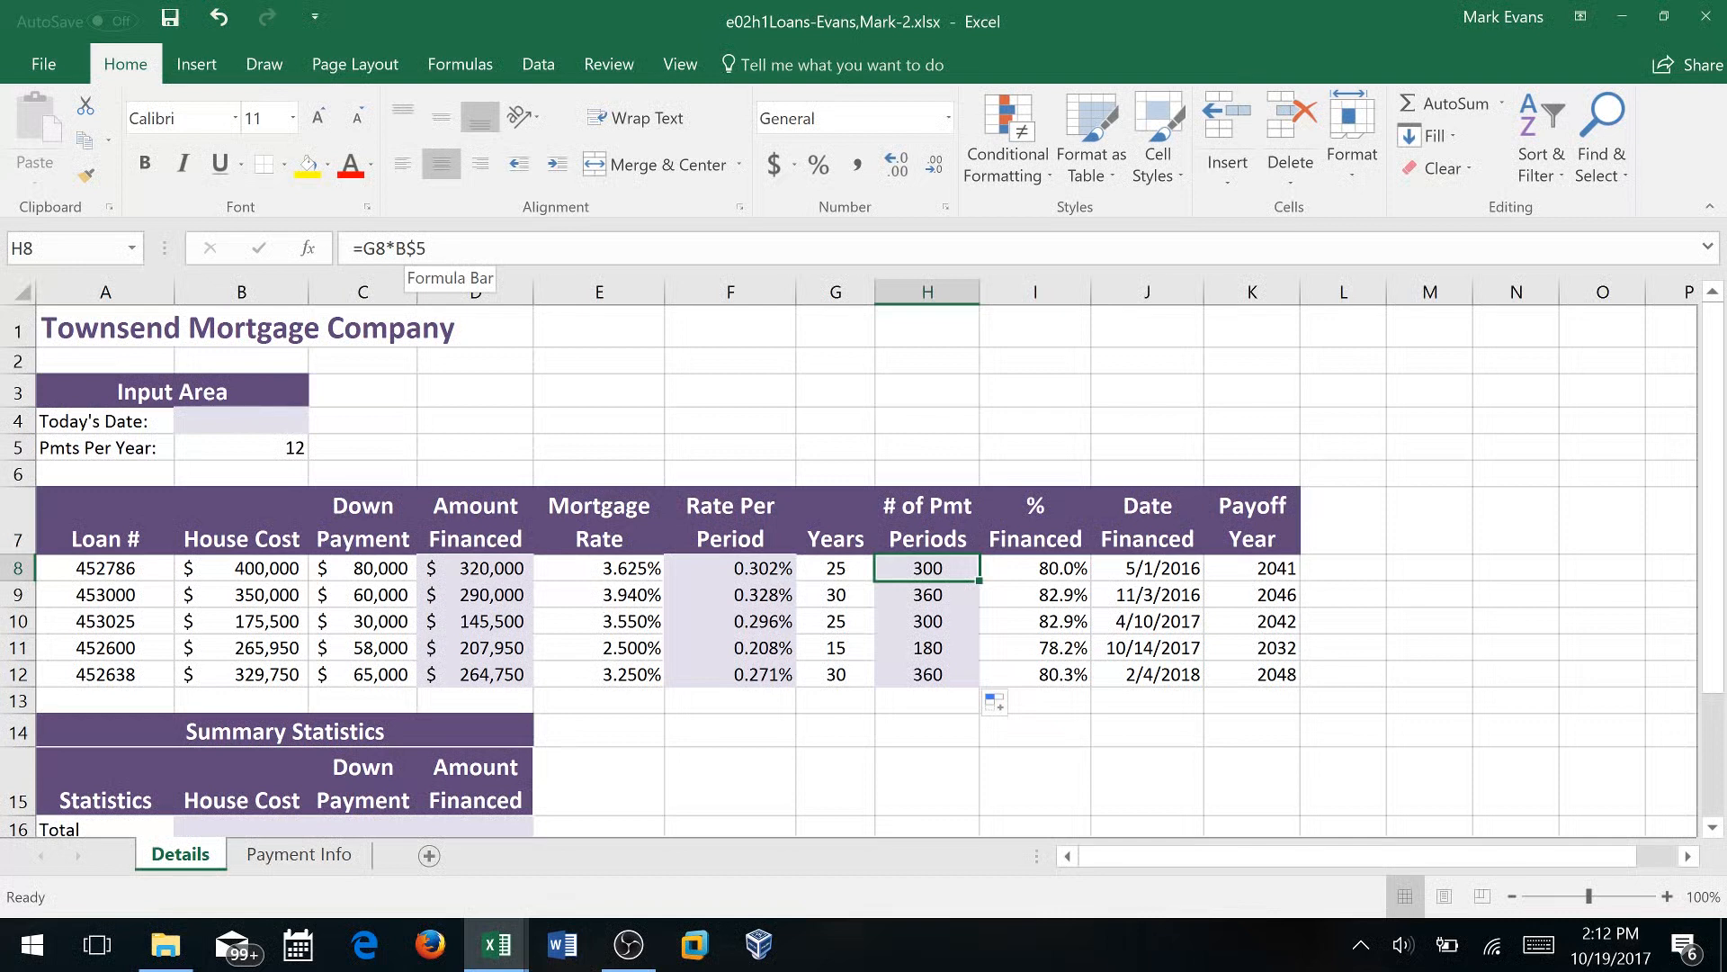
{"action": "left_click", "coordinate": [940, 598]}
{"action": "left_click", "coordinate": [942, 621]}
{"action": "left_click", "coordinate": [944, 647]}
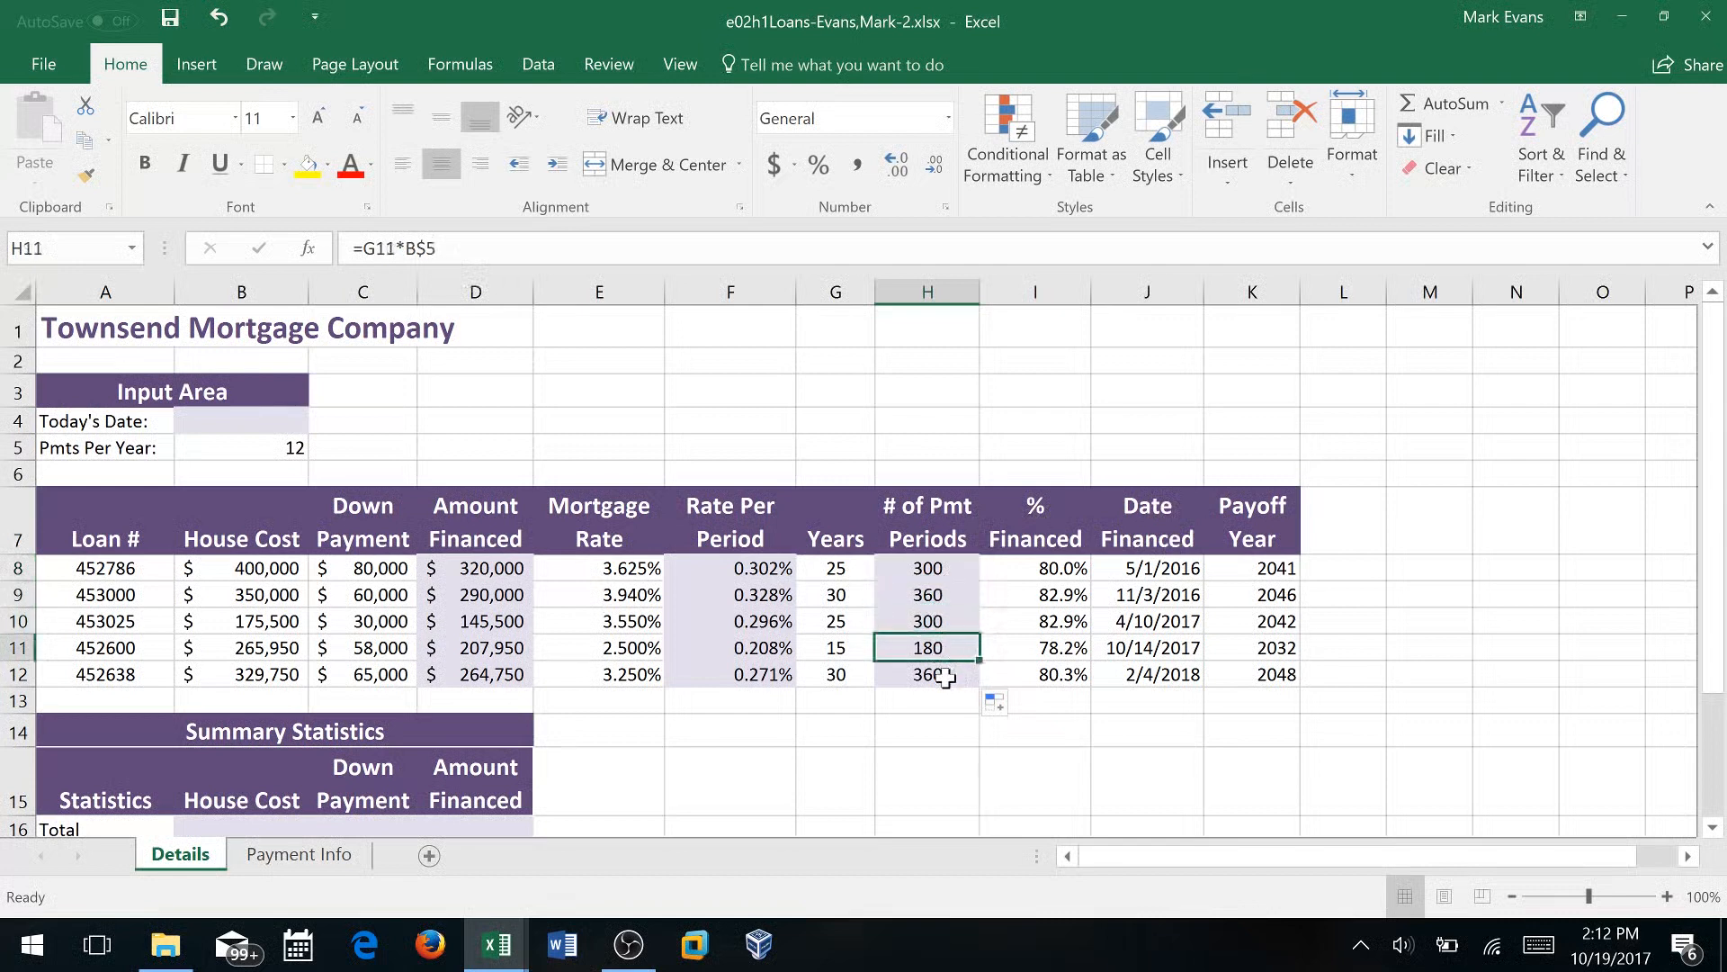
{"action": "left_click", "coordinate": [945, 675]}
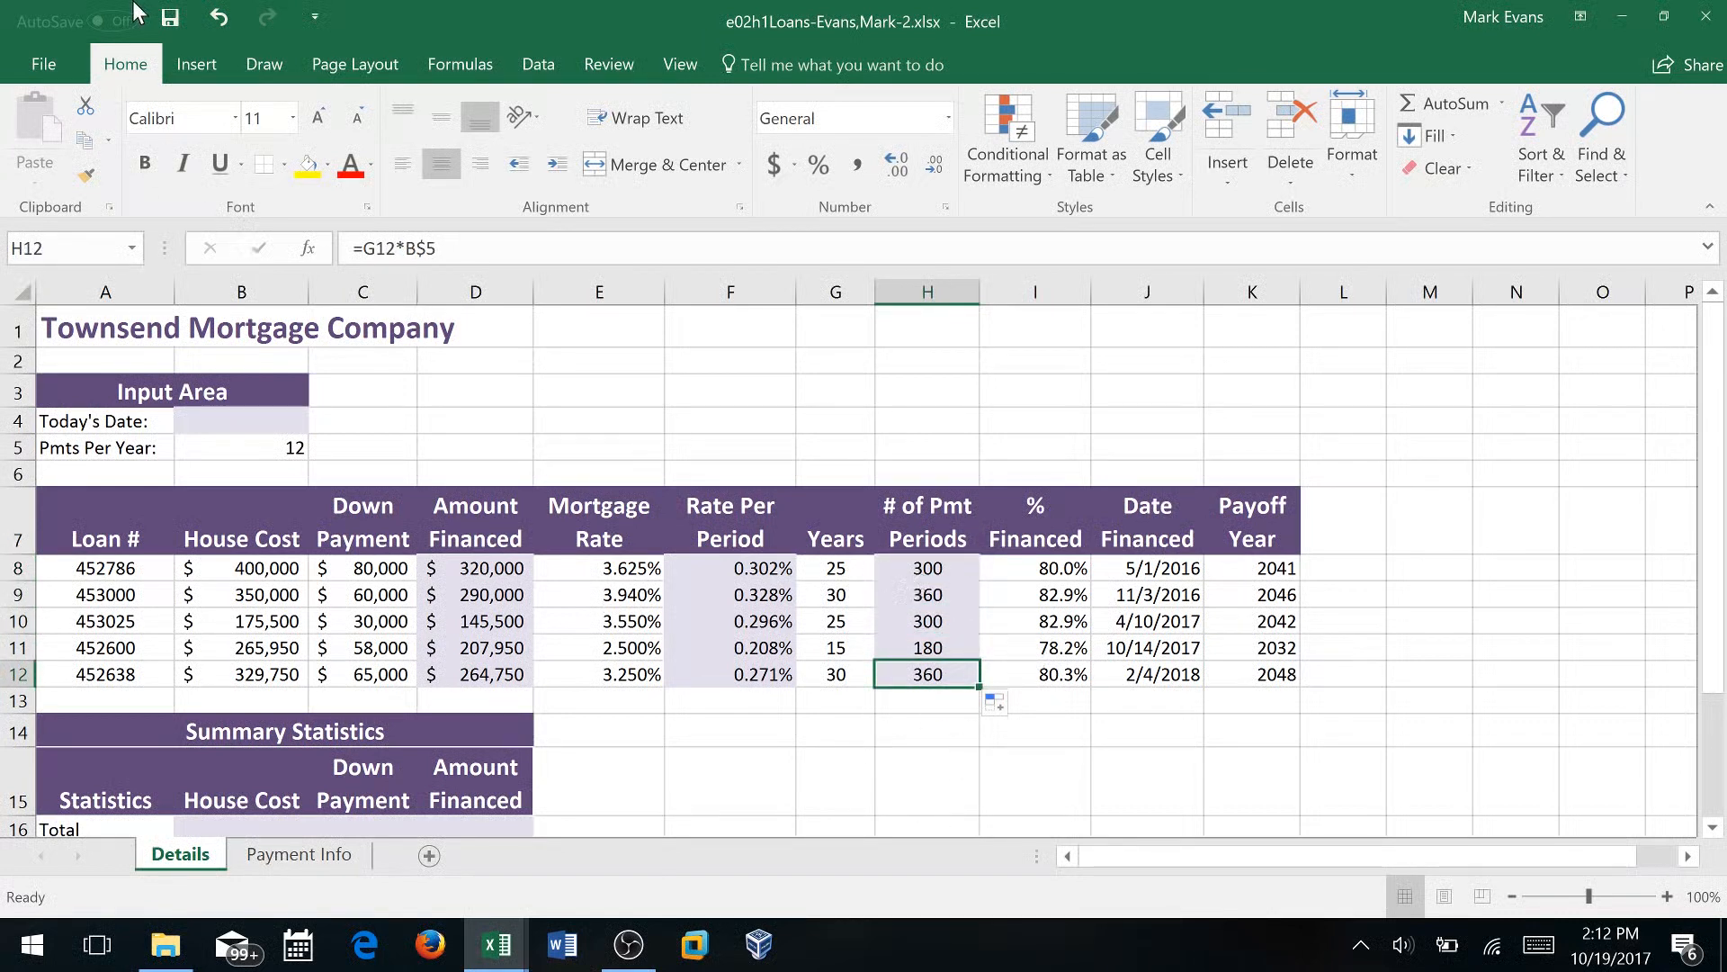
Save the workbook with the completed payment periods formulas
{"action": "left_click", "coordinate": [162, 20]}
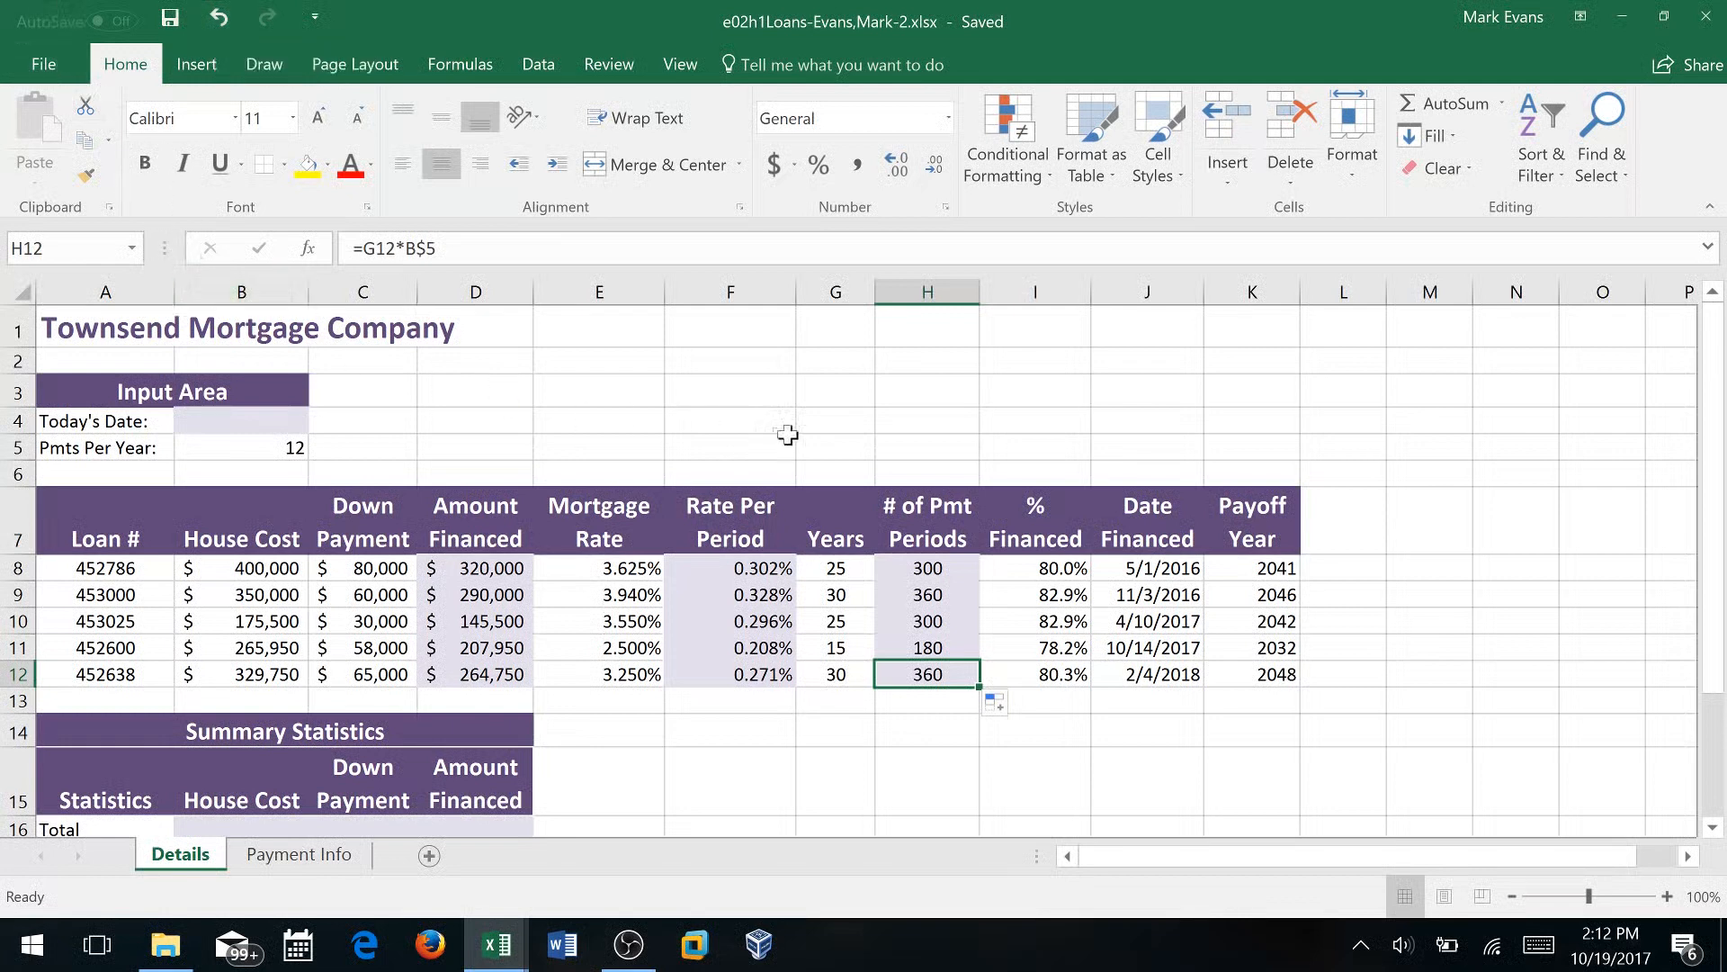
{"action": "scroll", "coordinate": [1238, 567], "scroll_direction": "down", "scroll_amount": 2}
{"action": "scroll", "coordinate": [1025, 567], "scroll_direction": "up", "scroll_amount": 2}
Review the row 8 entries and formulas from house cost in B8 across to the payoff year in K8
{"action": "left_click", "coordinate": [266, 569]}
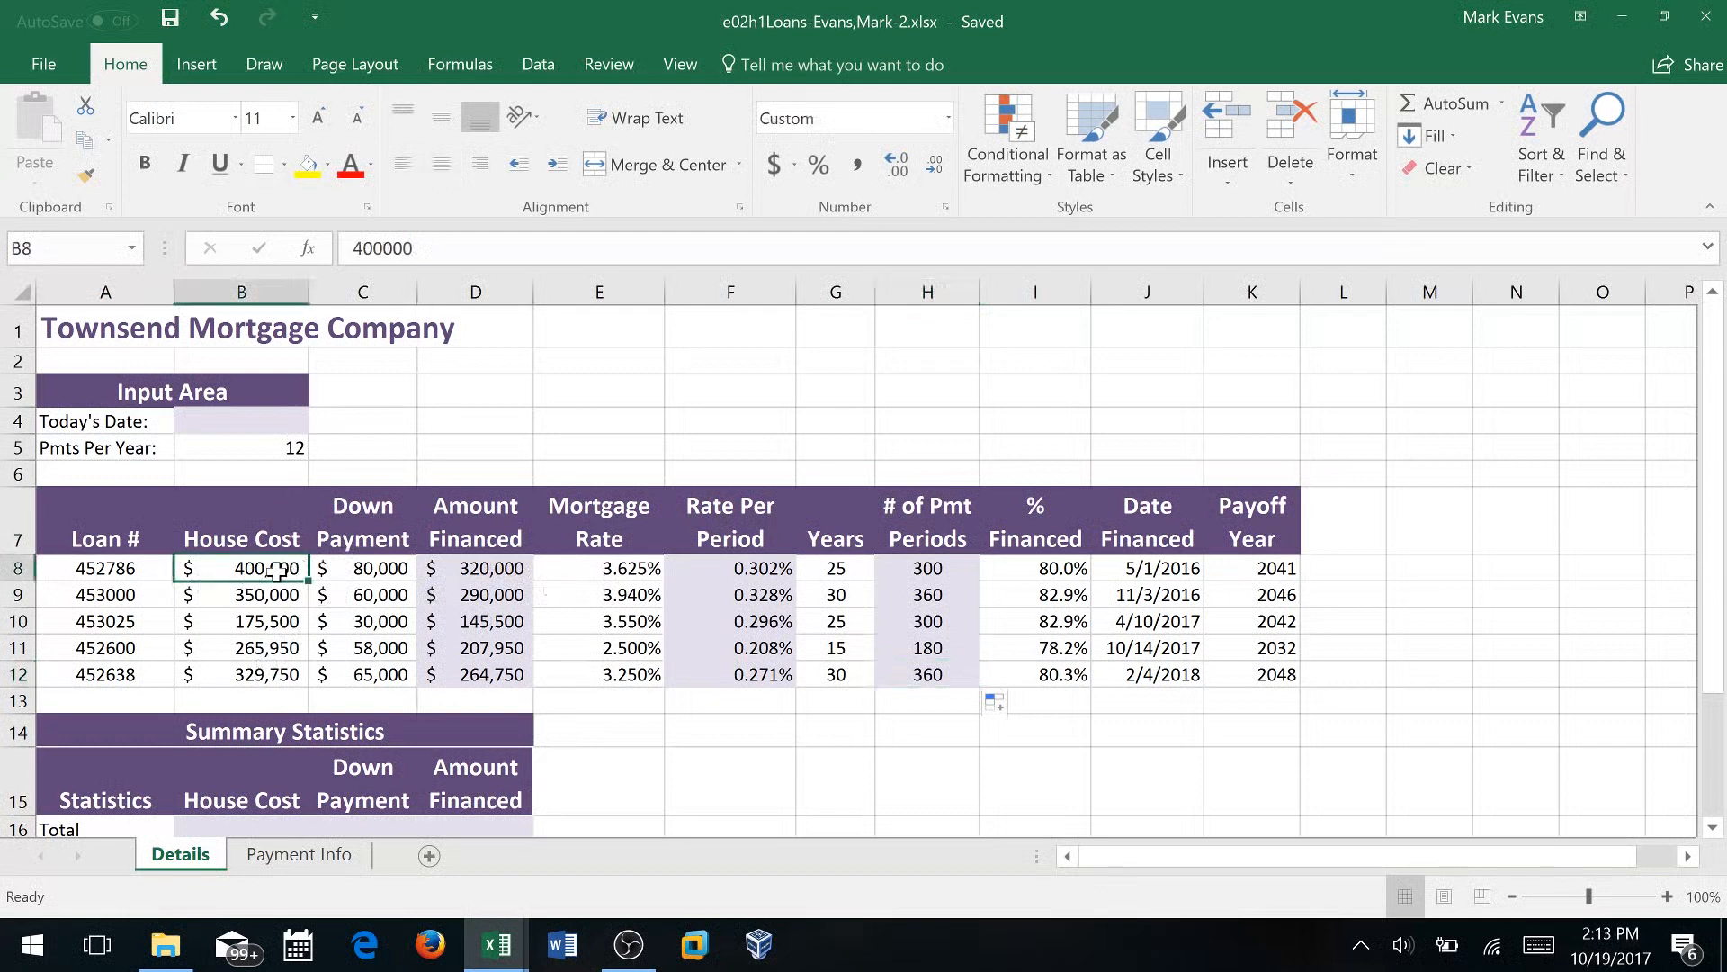
{"action": "left_click", "coordinate": [387, 571]}
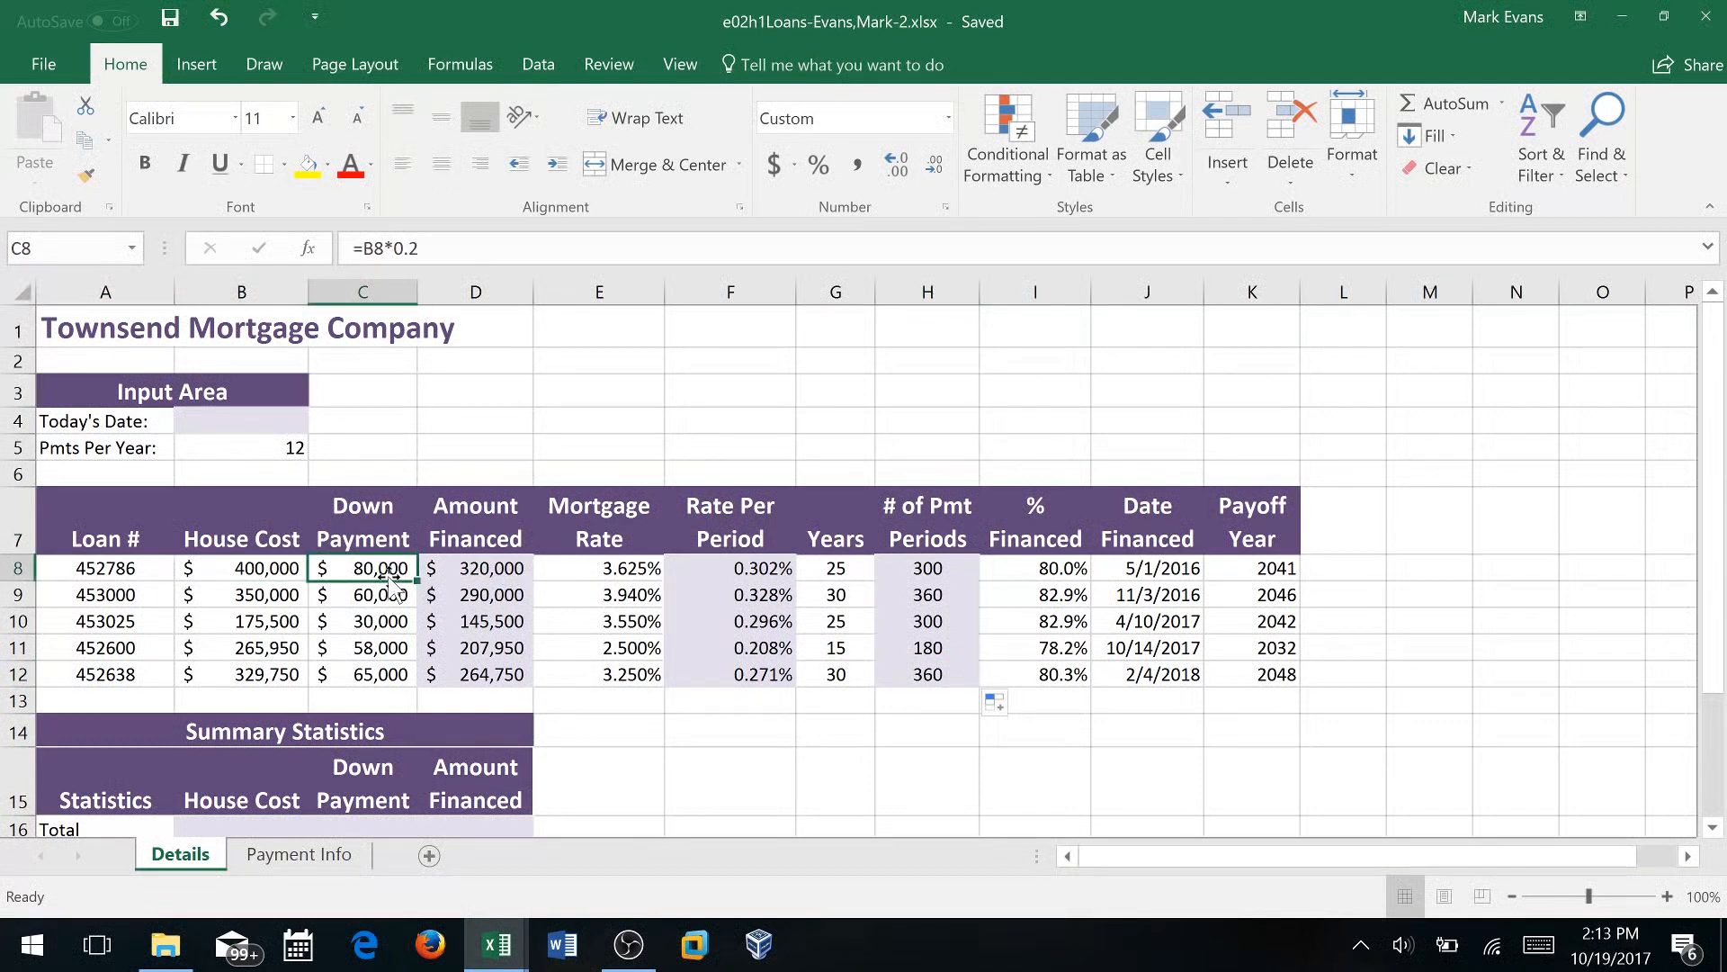
{"action": "left_click", "coordinate": [497, 571]}
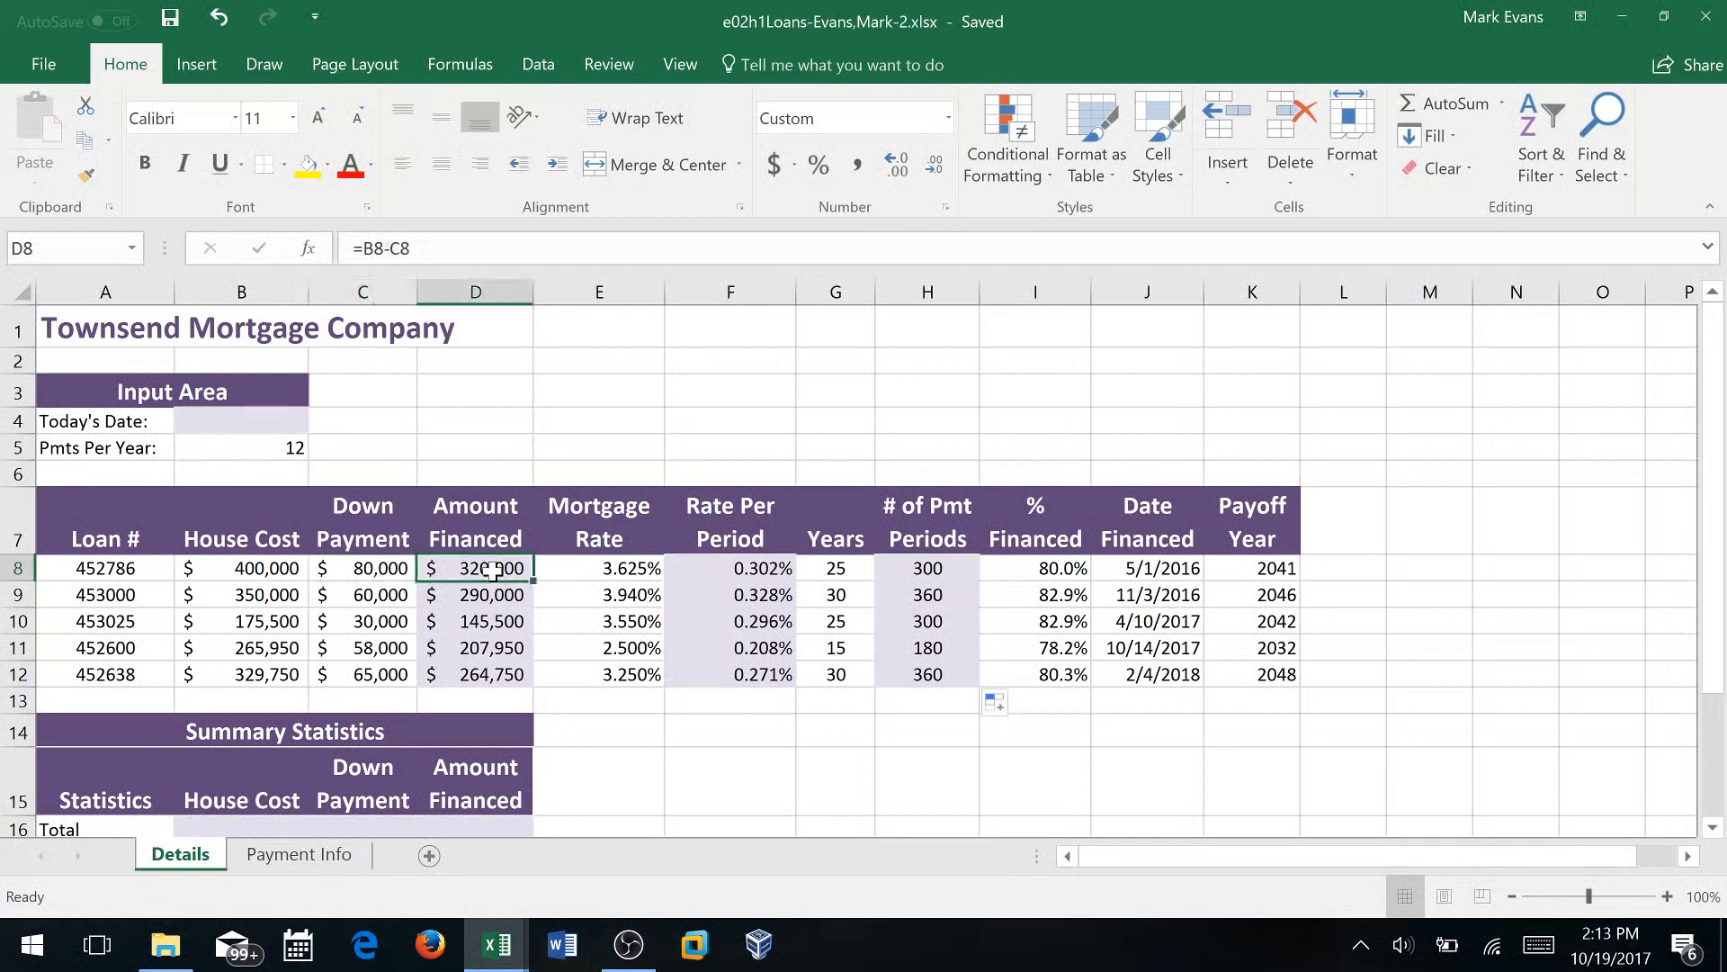
{"action": "left_click", "coordinate": [636, 569]}
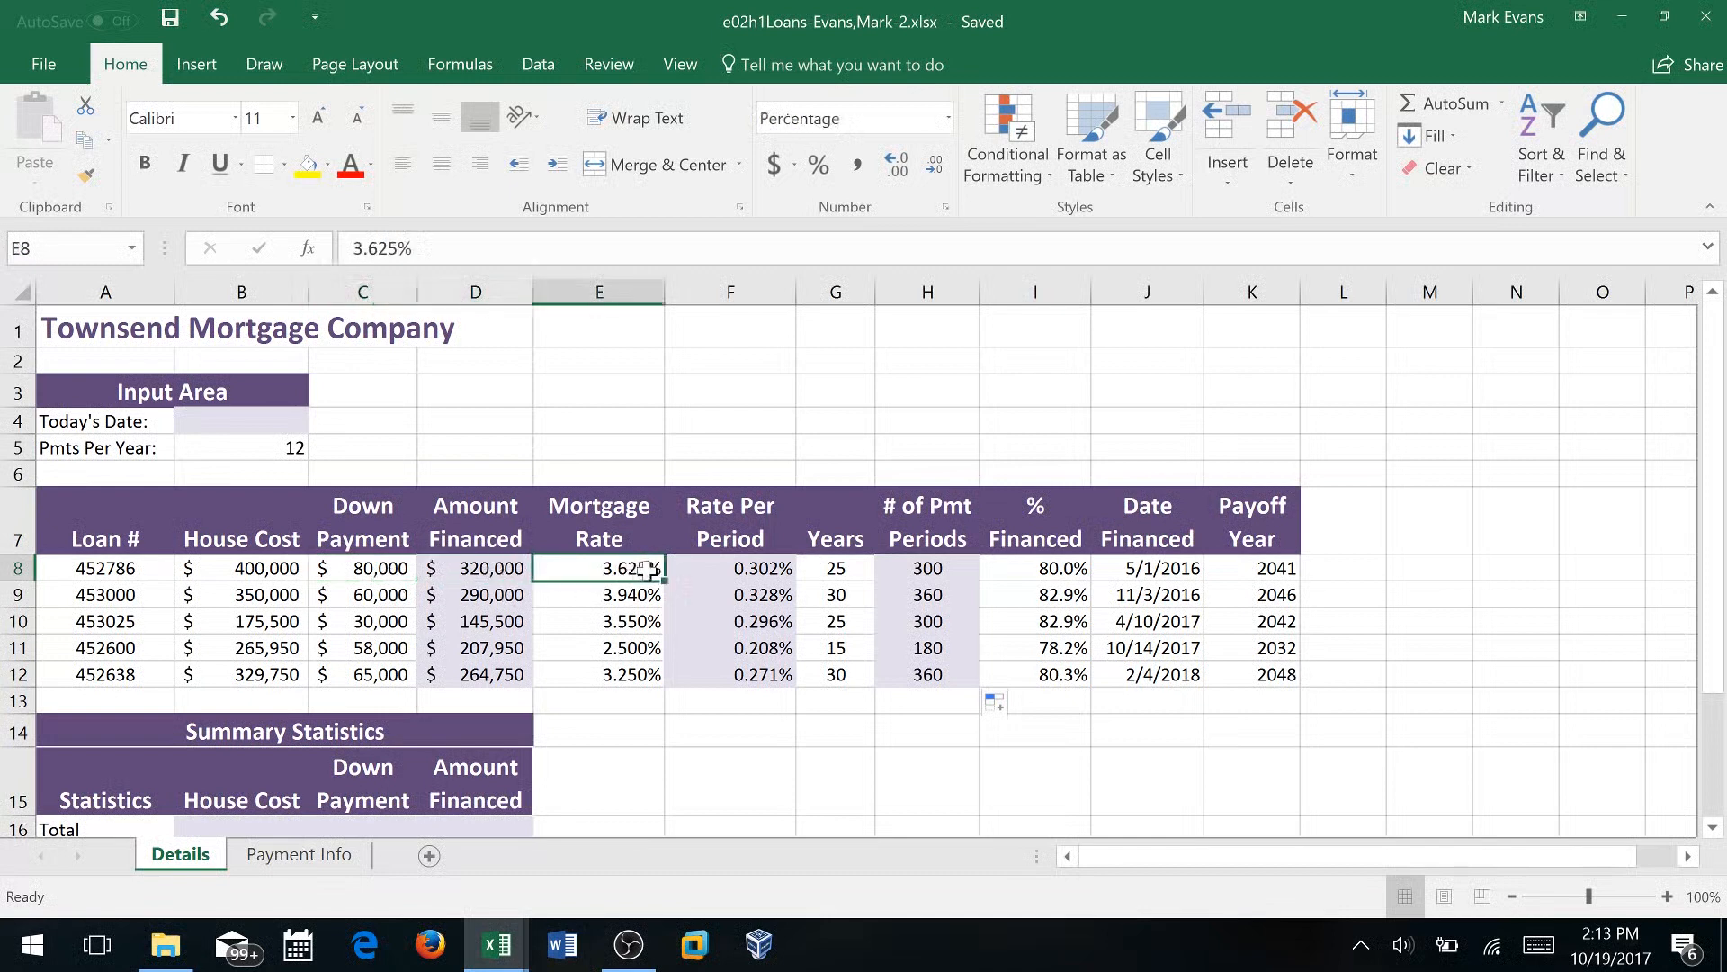
{"action": "left_click", "coordinate": [765, 573]}
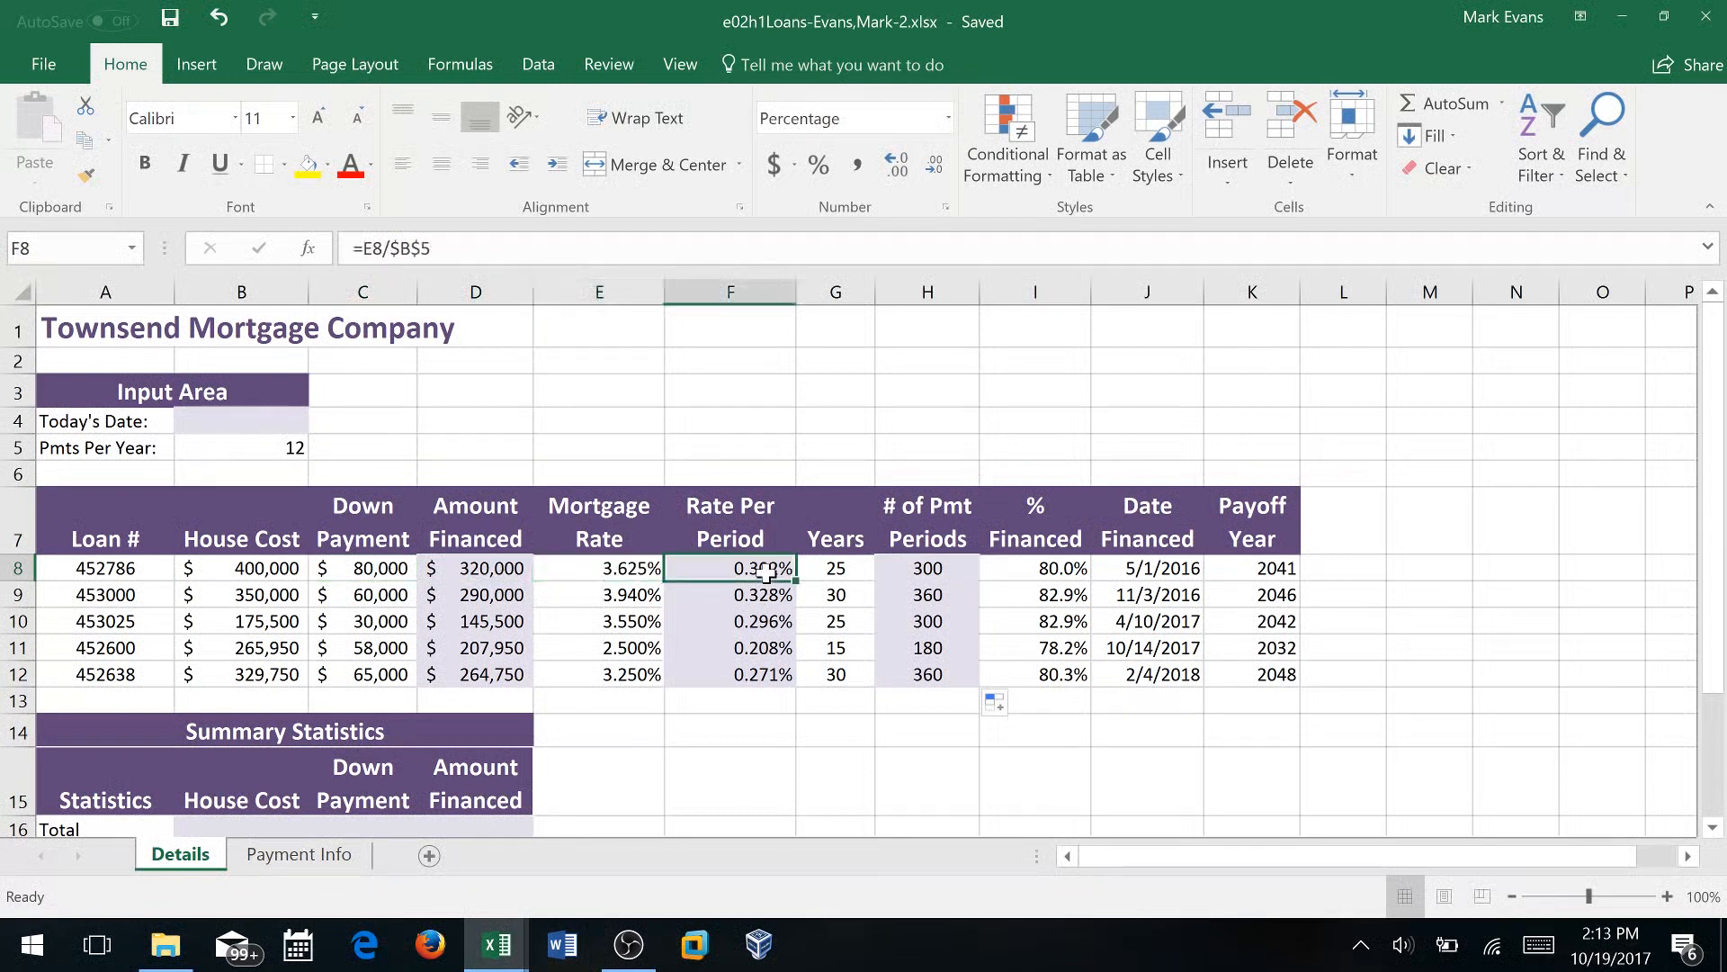
{"action": "left_click", "coordinate": [849, 573]}
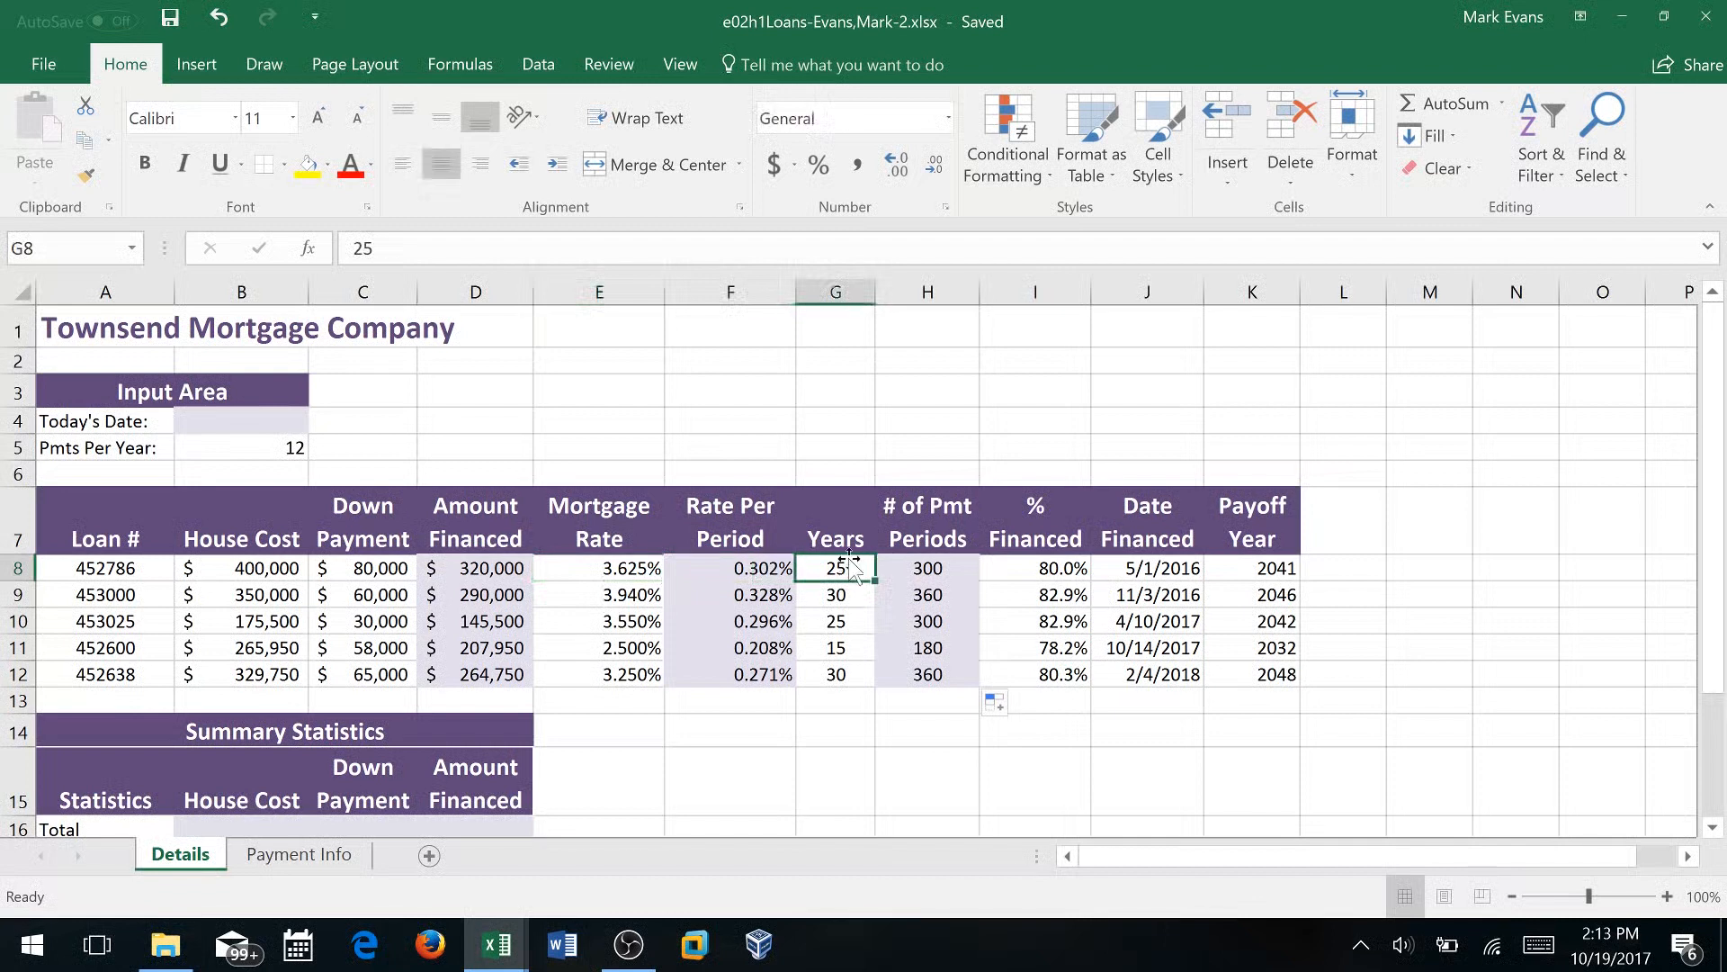
{"action": "left_click", "coordinate": [925, 568]}
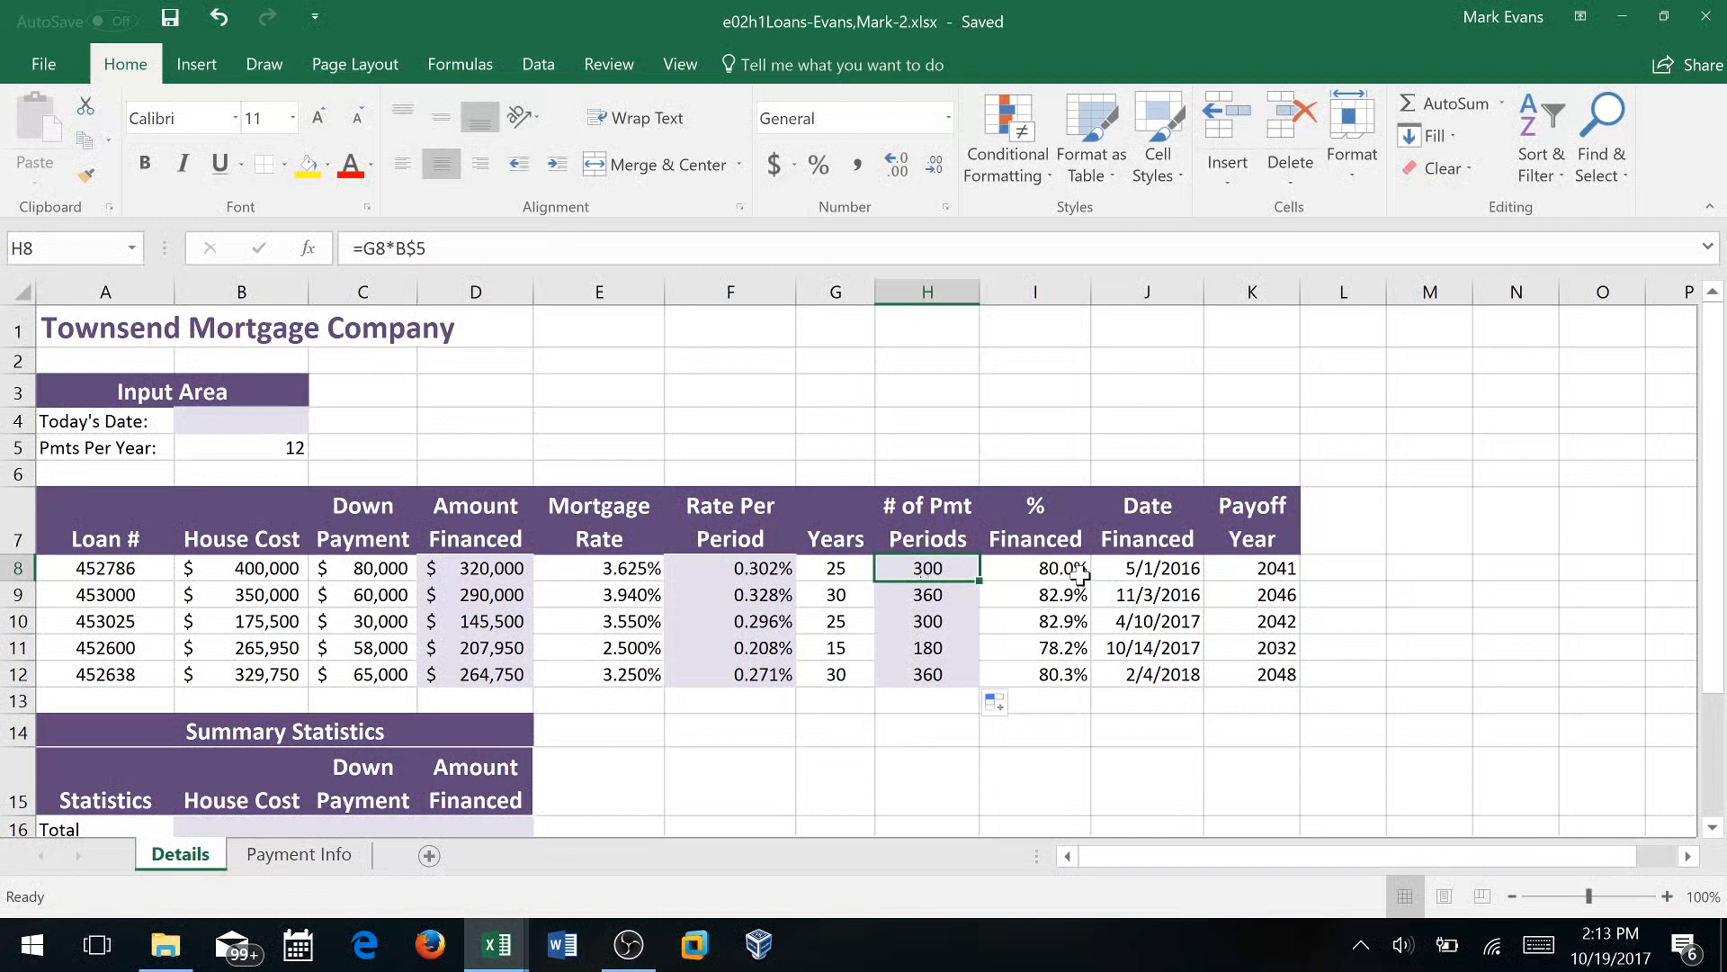
{"action": "left_click", "coordinate": [1286, 567]}
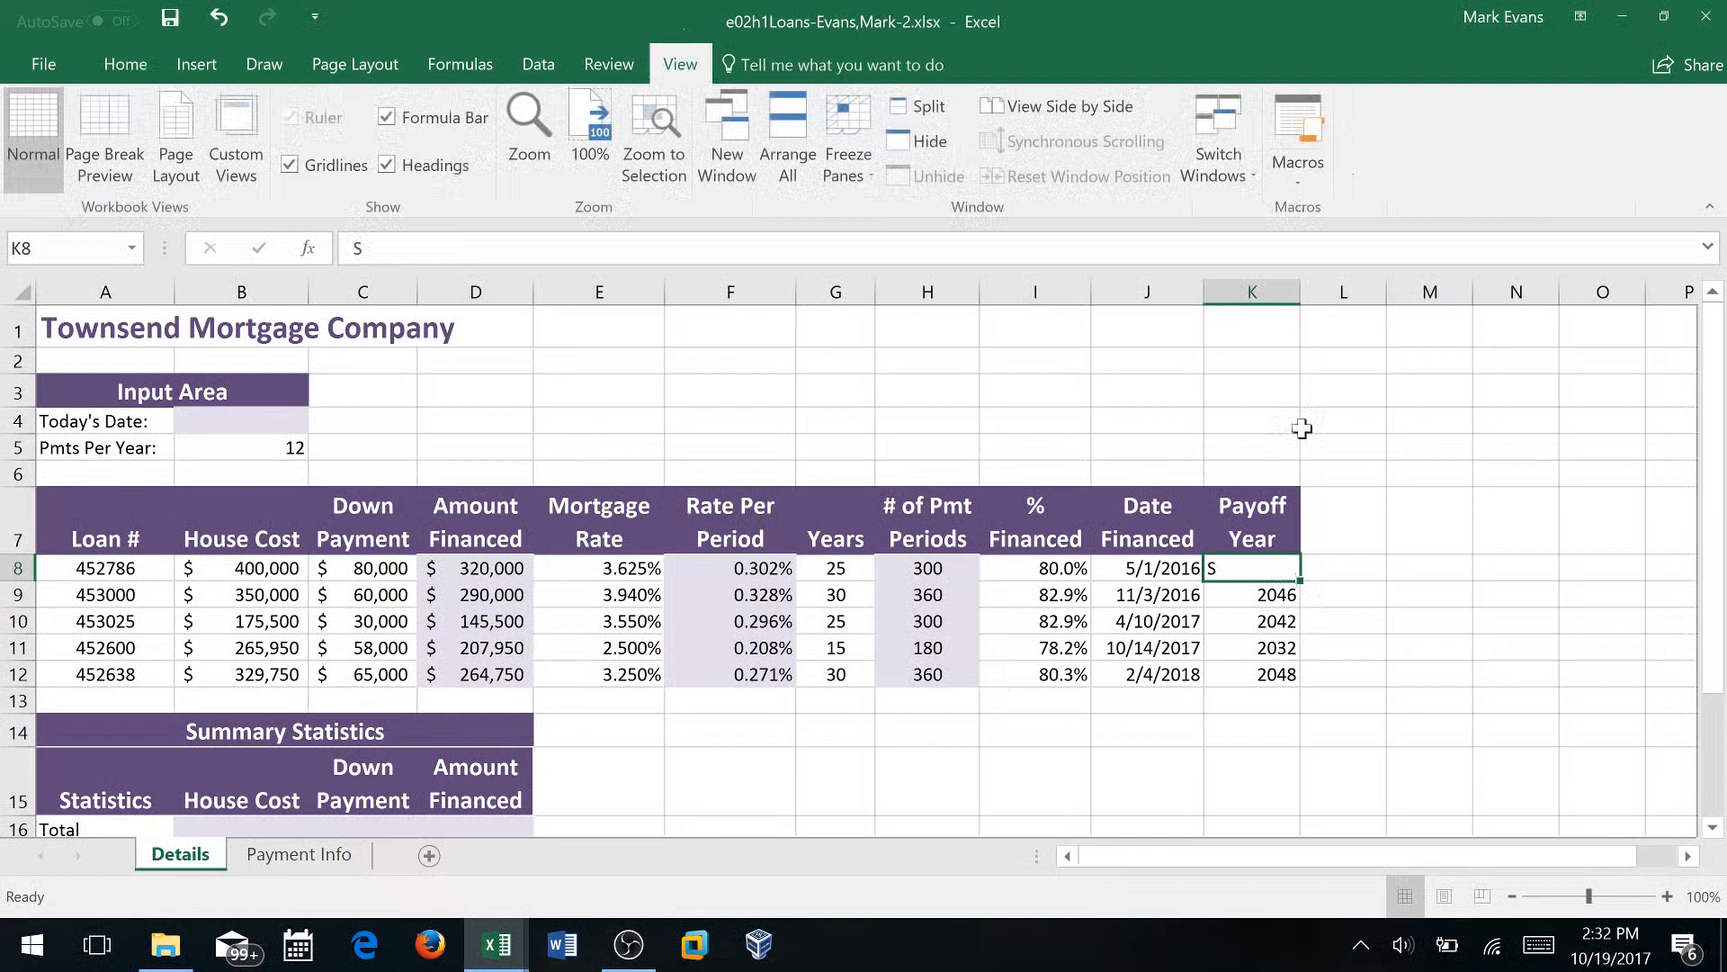
Total the house costs in B16 of the summary statistics with AutoSum, using the range B8:B12
{"action": "scroll", "coordinate": [631, 700], "scroll_direction": "down", "scroll_amount": 2}
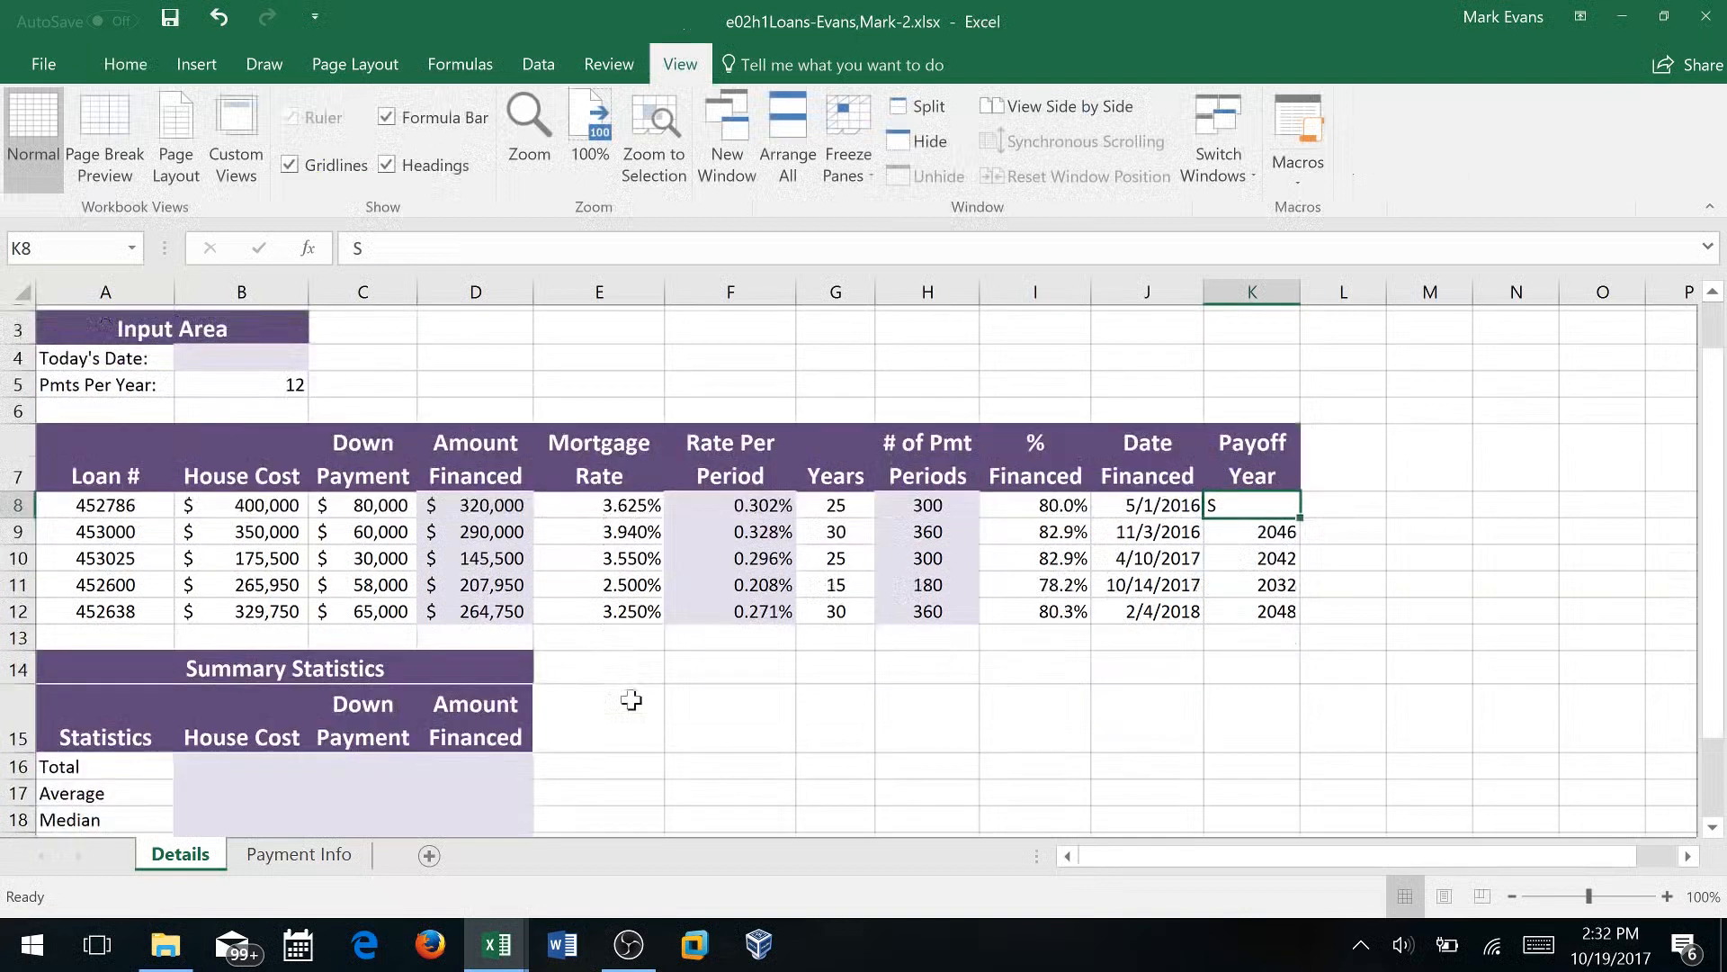
{"action": "scroll", "coordinate": [631, 700], "scroll_direction": "up", "scroll_amount": 2}
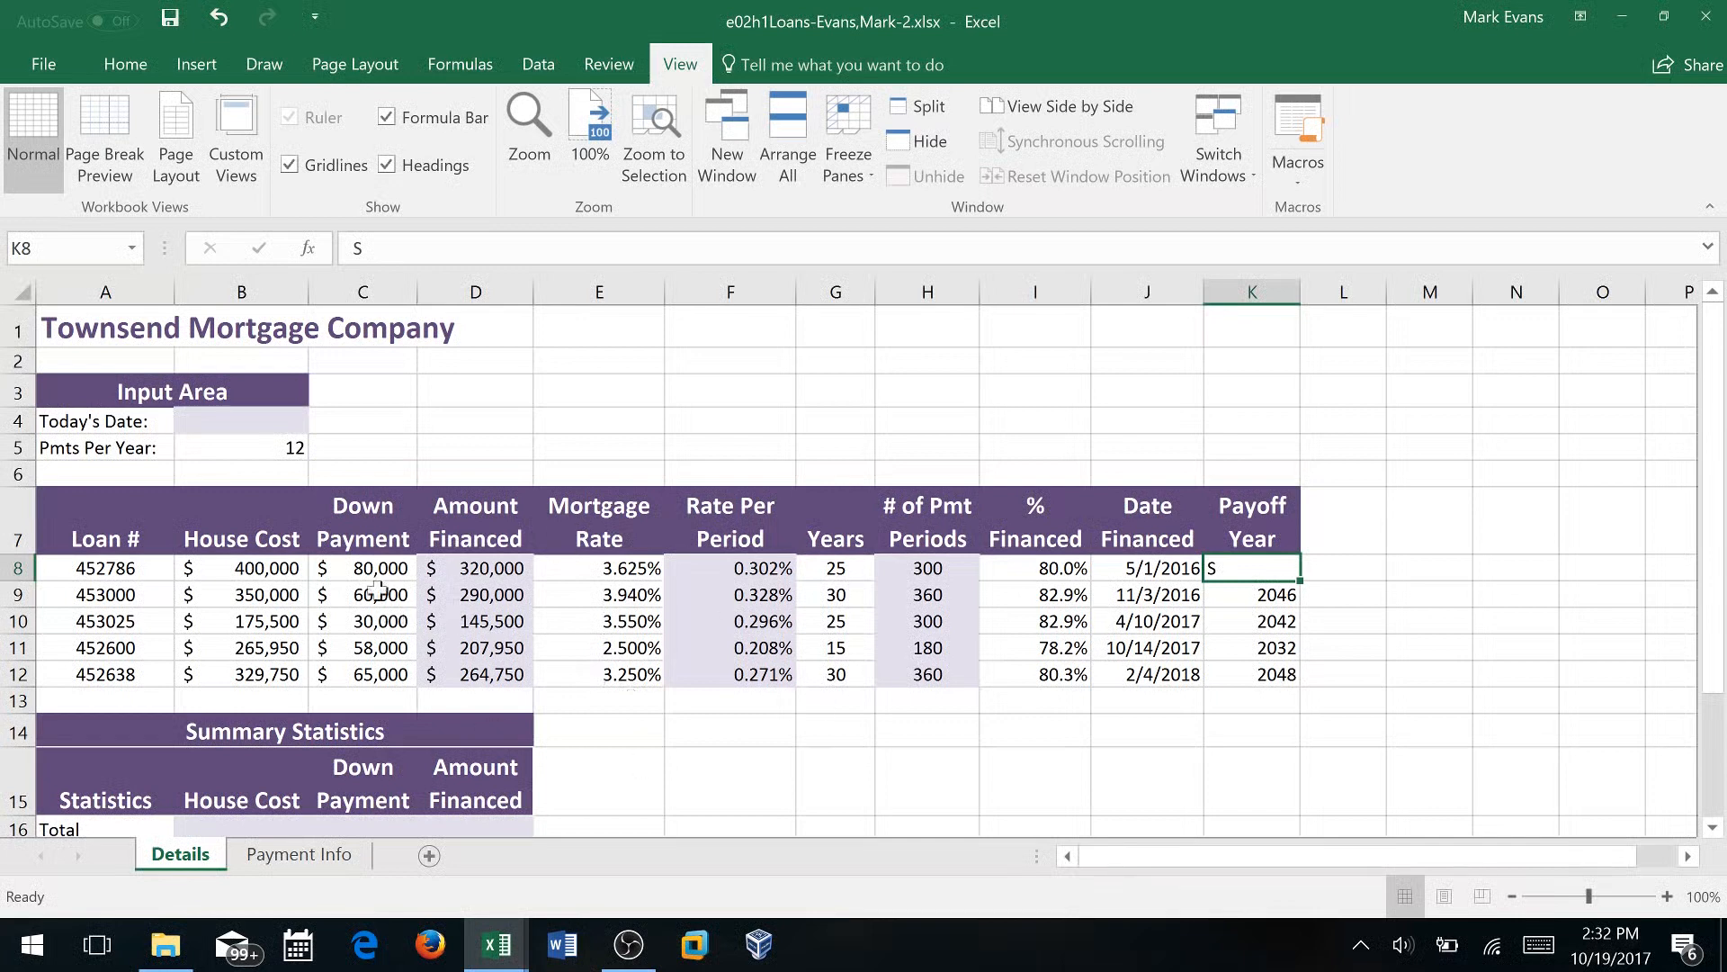
{"action": "scroll", "coordinate": [504, 580], "scroll_direction": "down", "scroll_amount": 2}
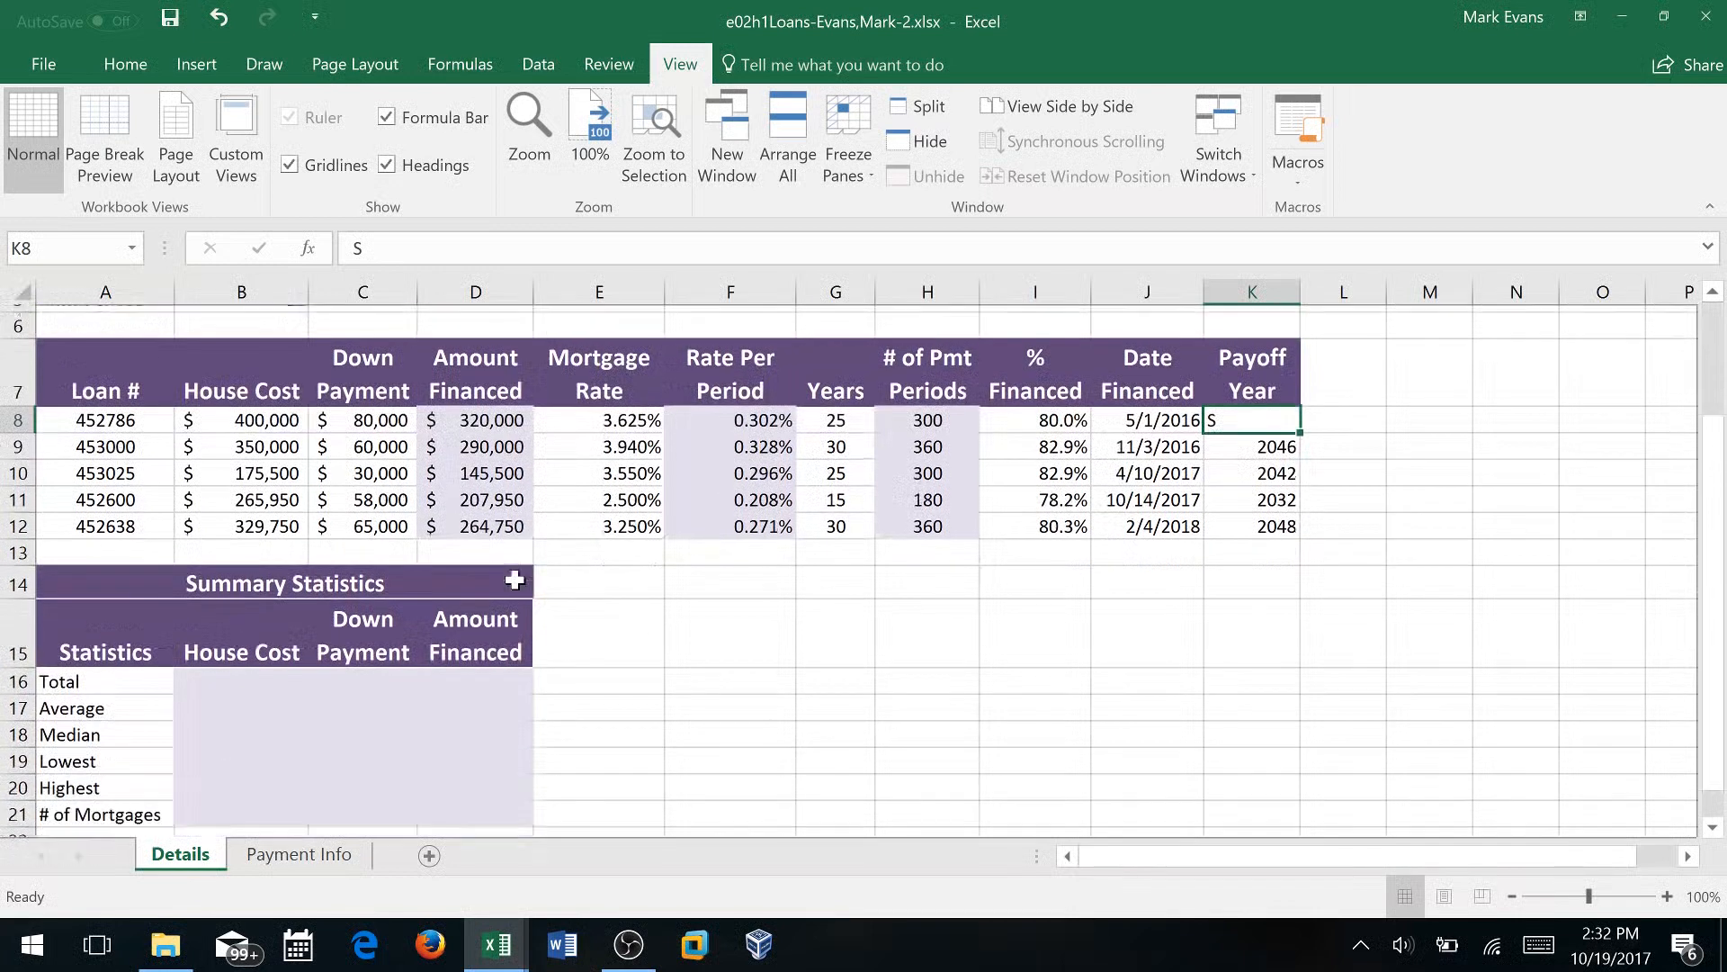
{"action": "scroll", "coordinate": [515, 580], "scroll_direction": "down", "scroll_amount": 1}
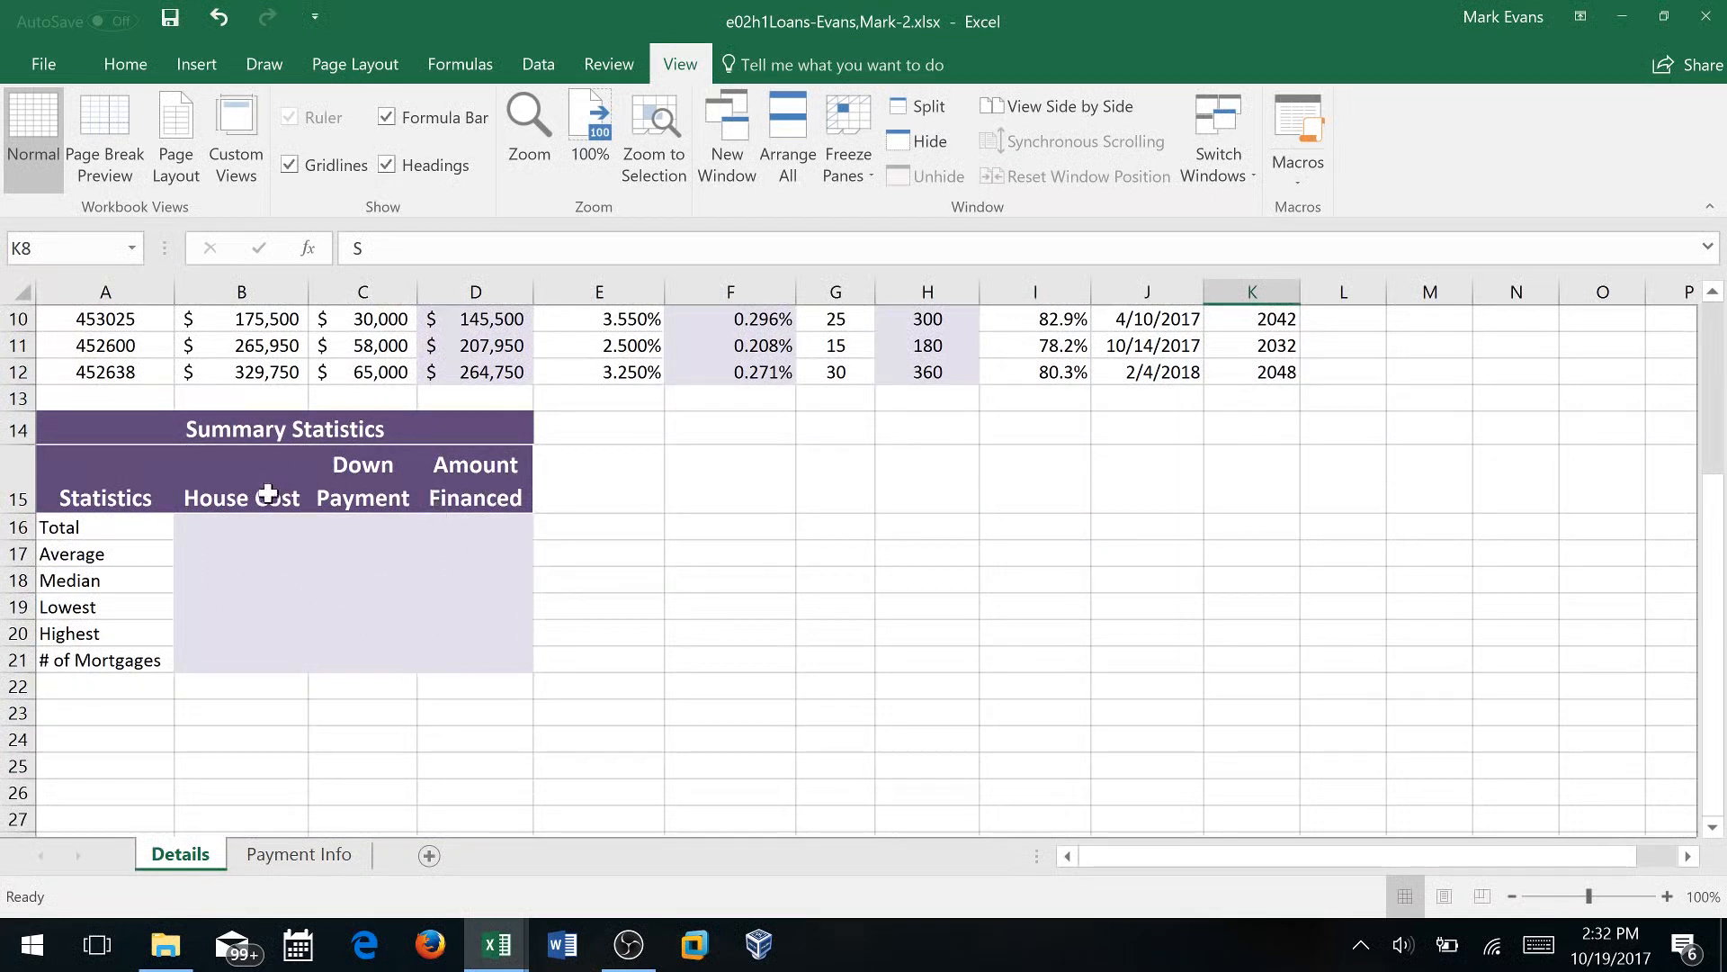
{"action": "scroll", "coordinate": [711, 640], "scroll_direction": "up", "scroll_amount": 1}
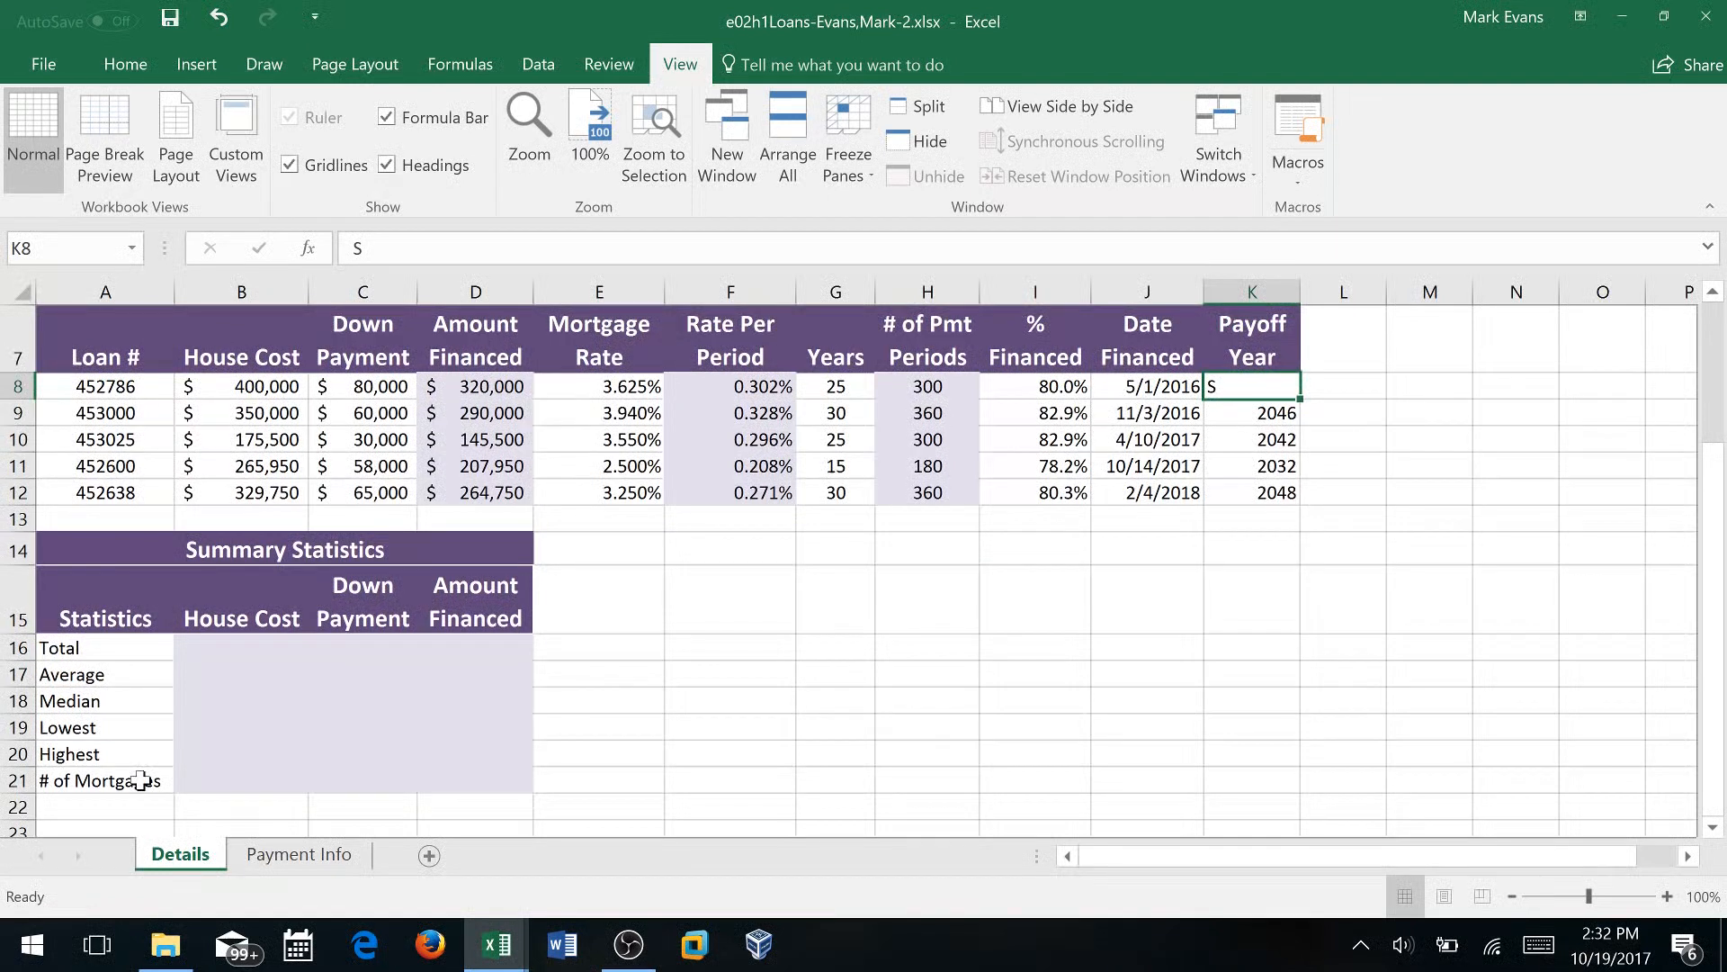
{"action": "left_click", "coordinate": [248, 651]}
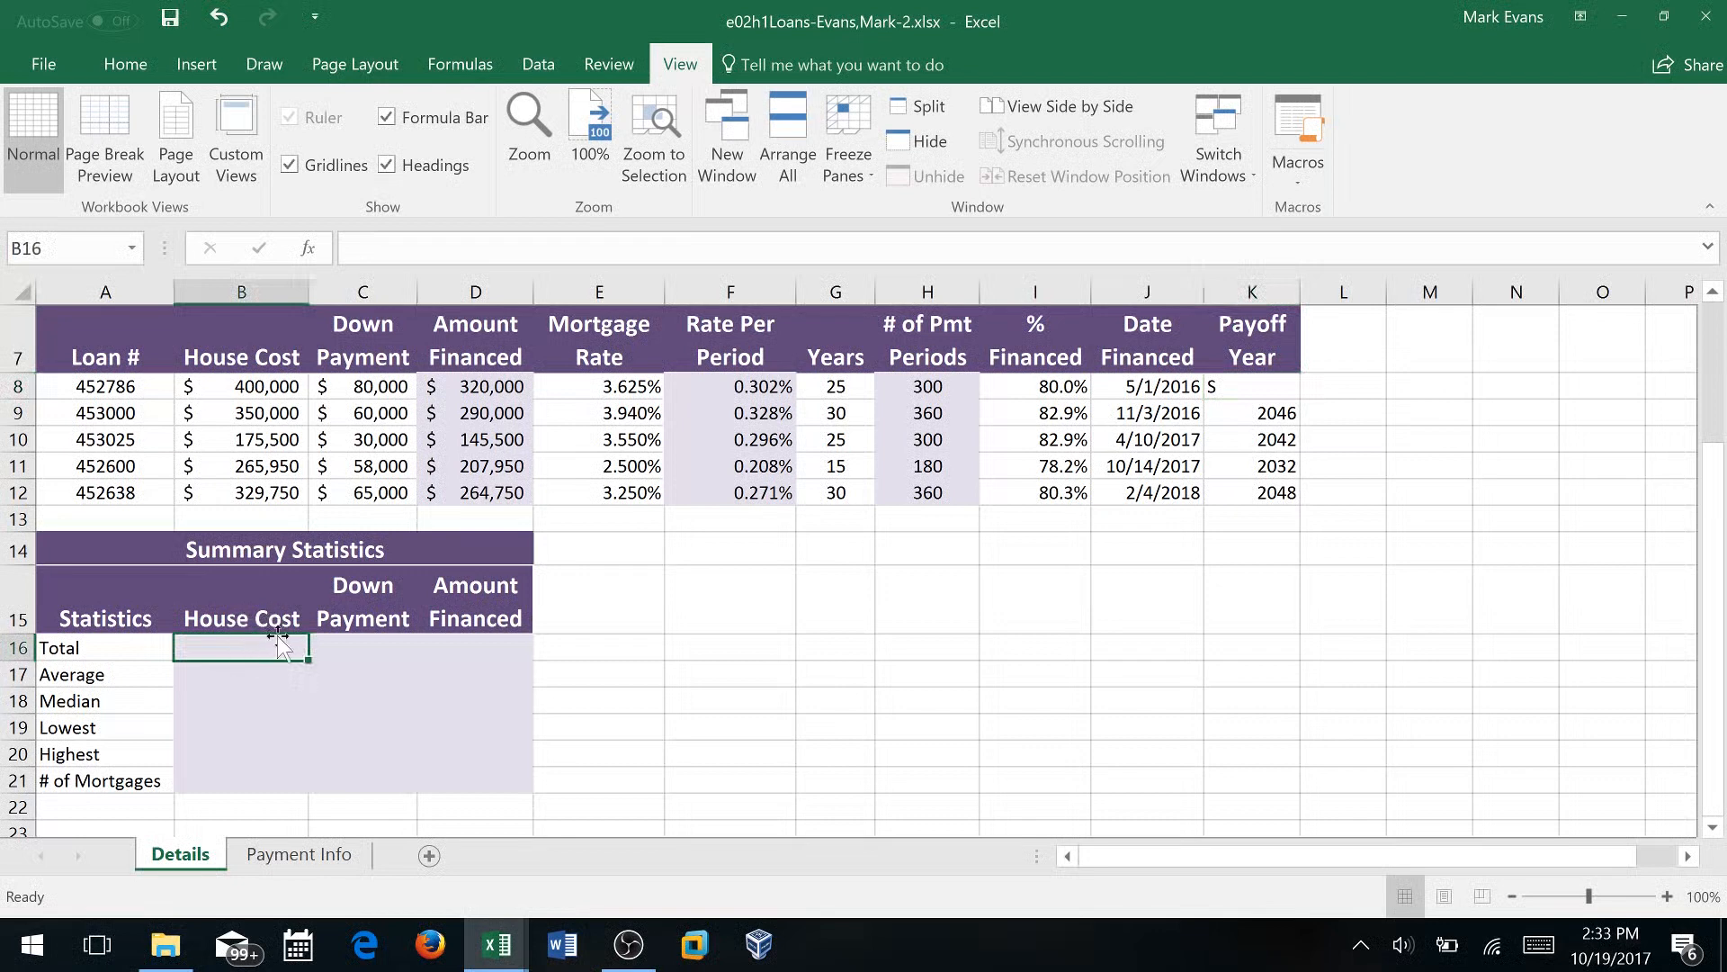
{"action": "left_click", "coordinate": [460, 64]}
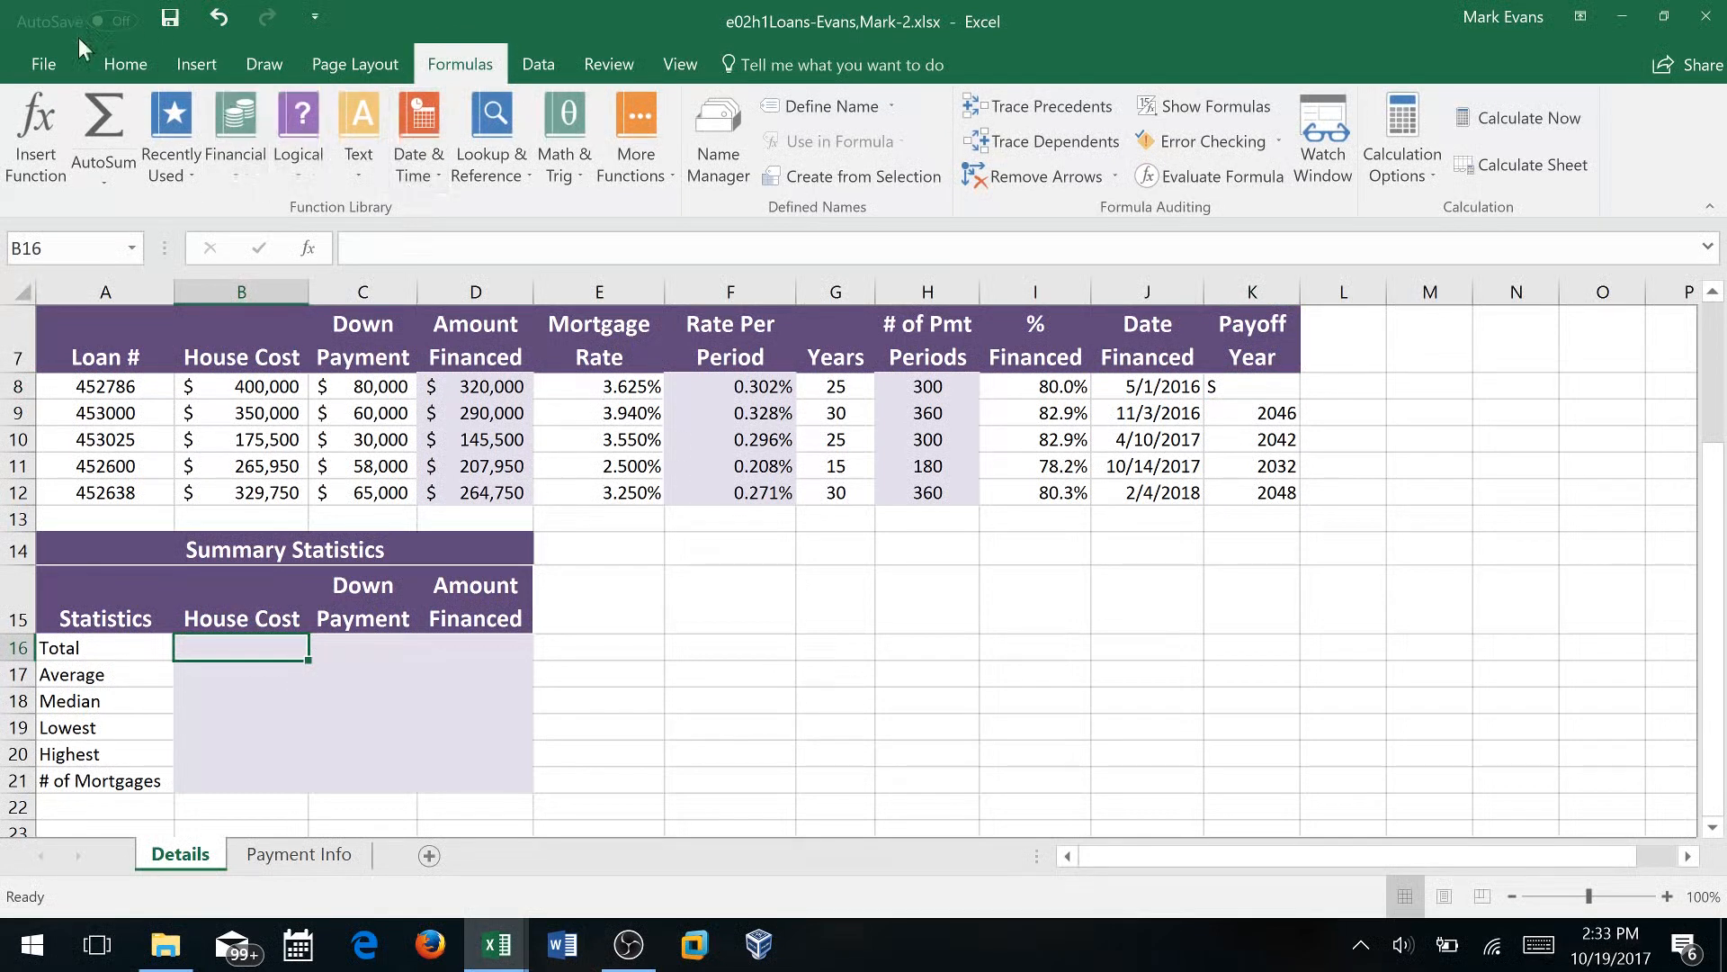
{"action": "left_click", "coordinate": [120, 64]}
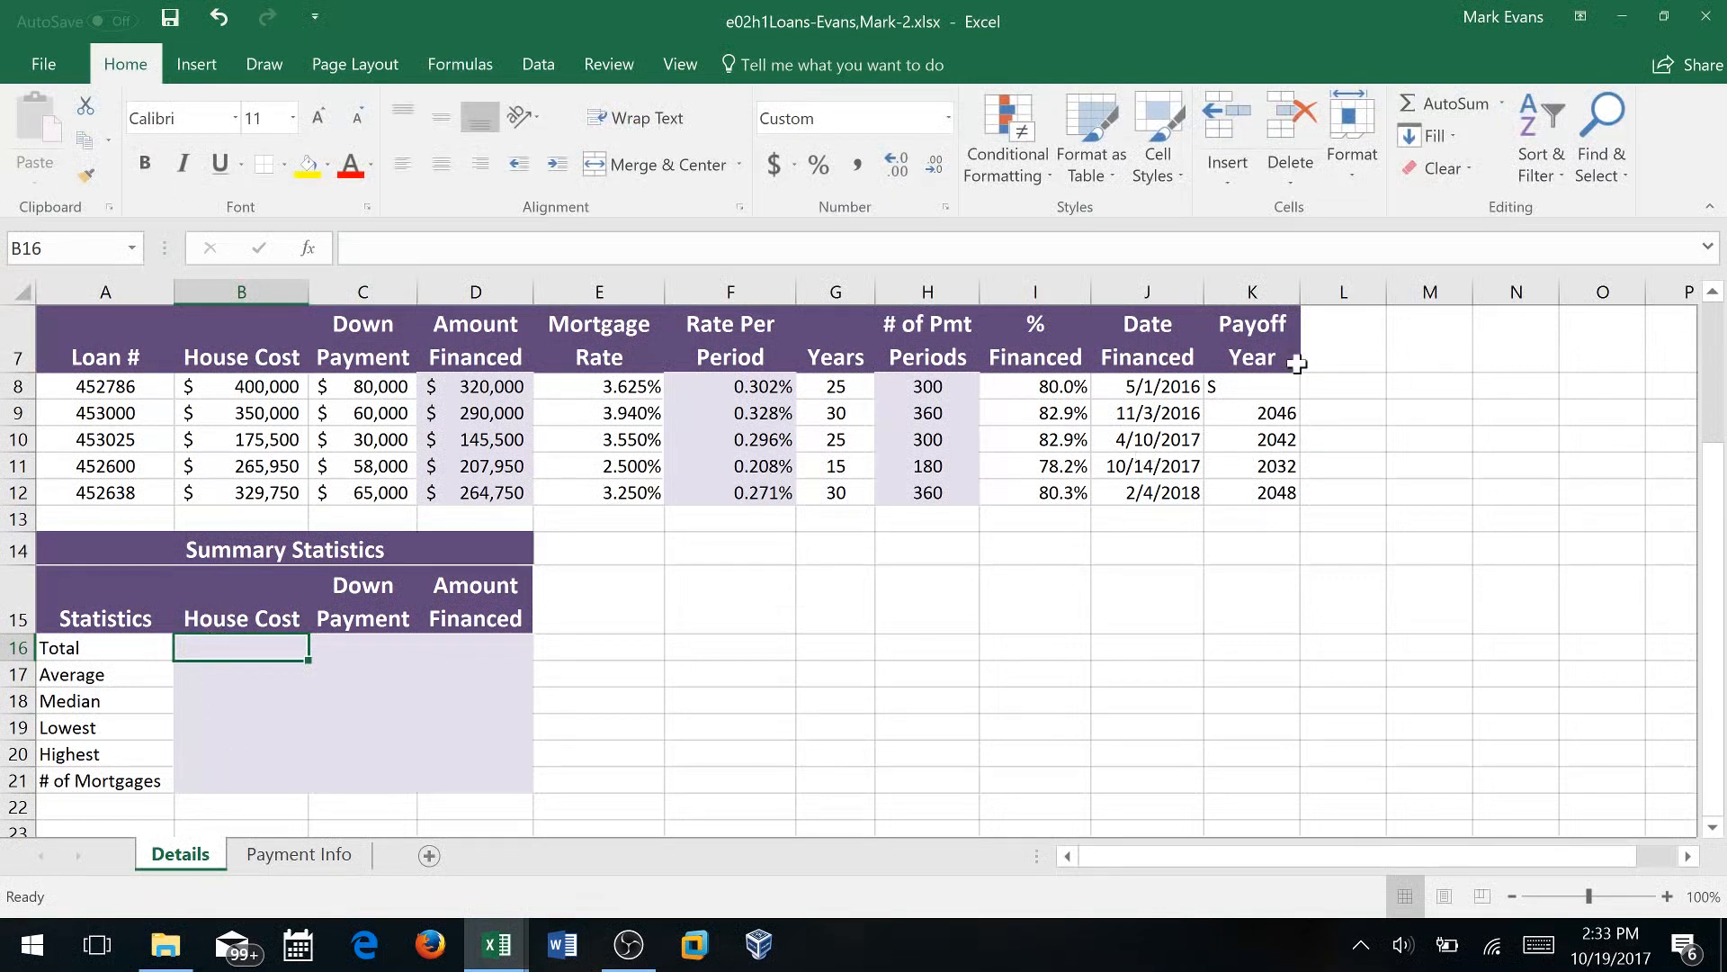
{"action": "left_click", "coordinate": [1454, 111]}
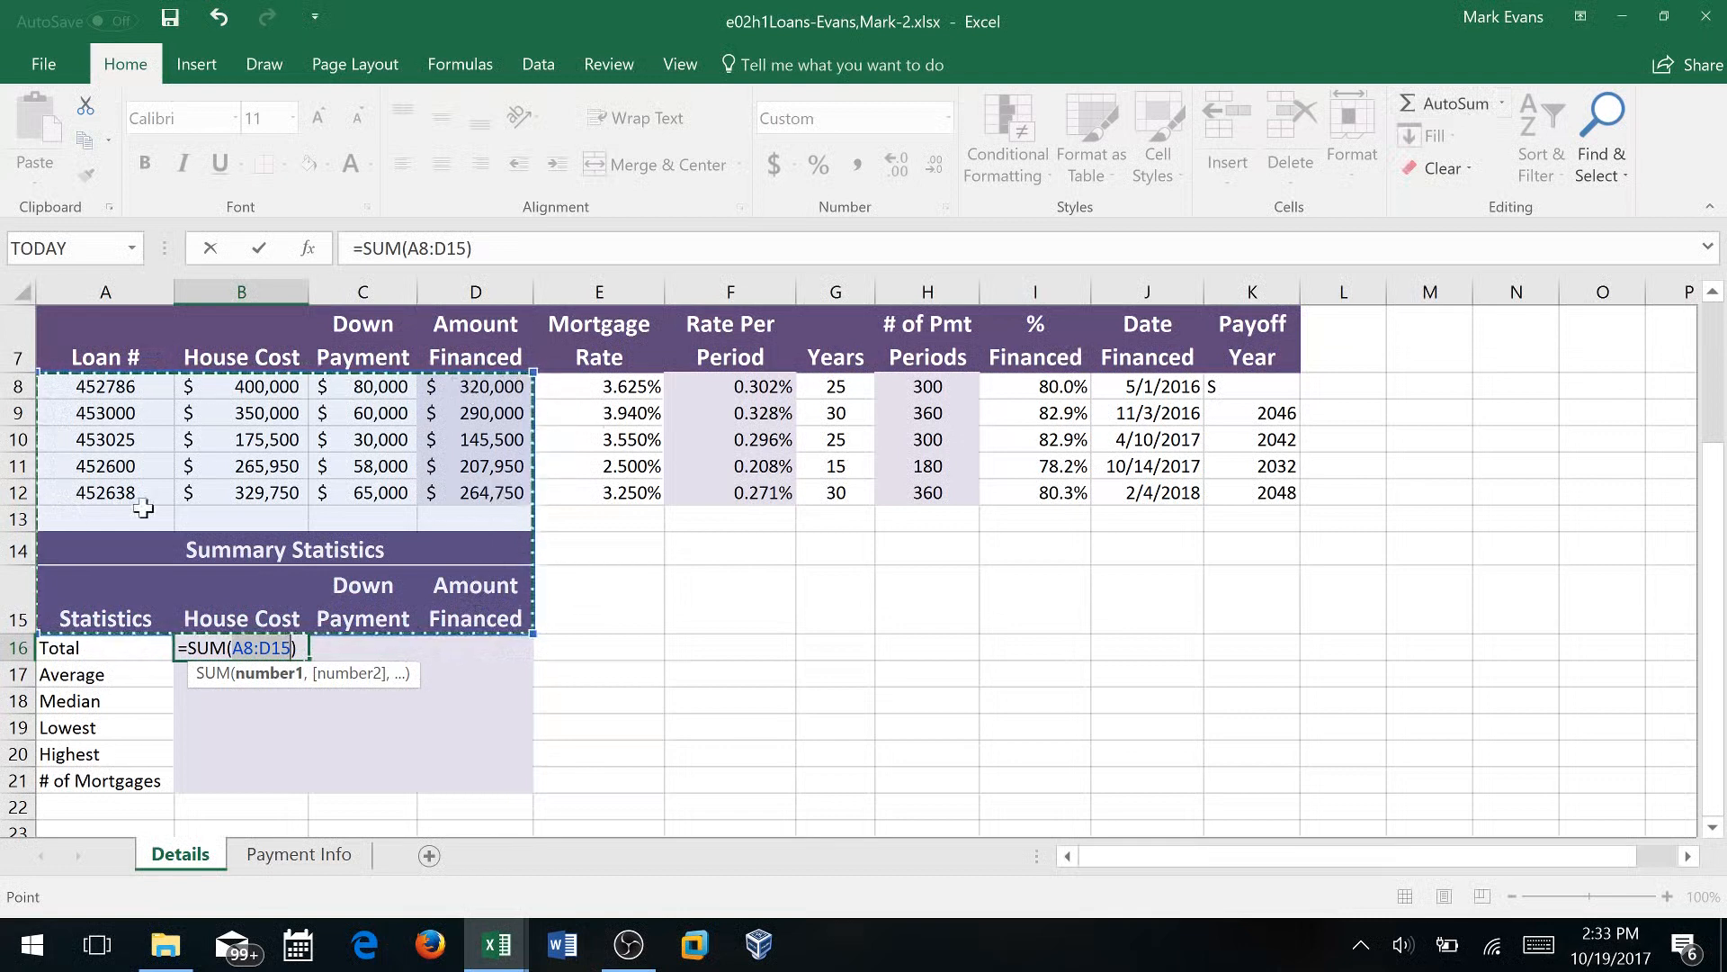
{"action": "left_click", "coordinate": [268, 386]}
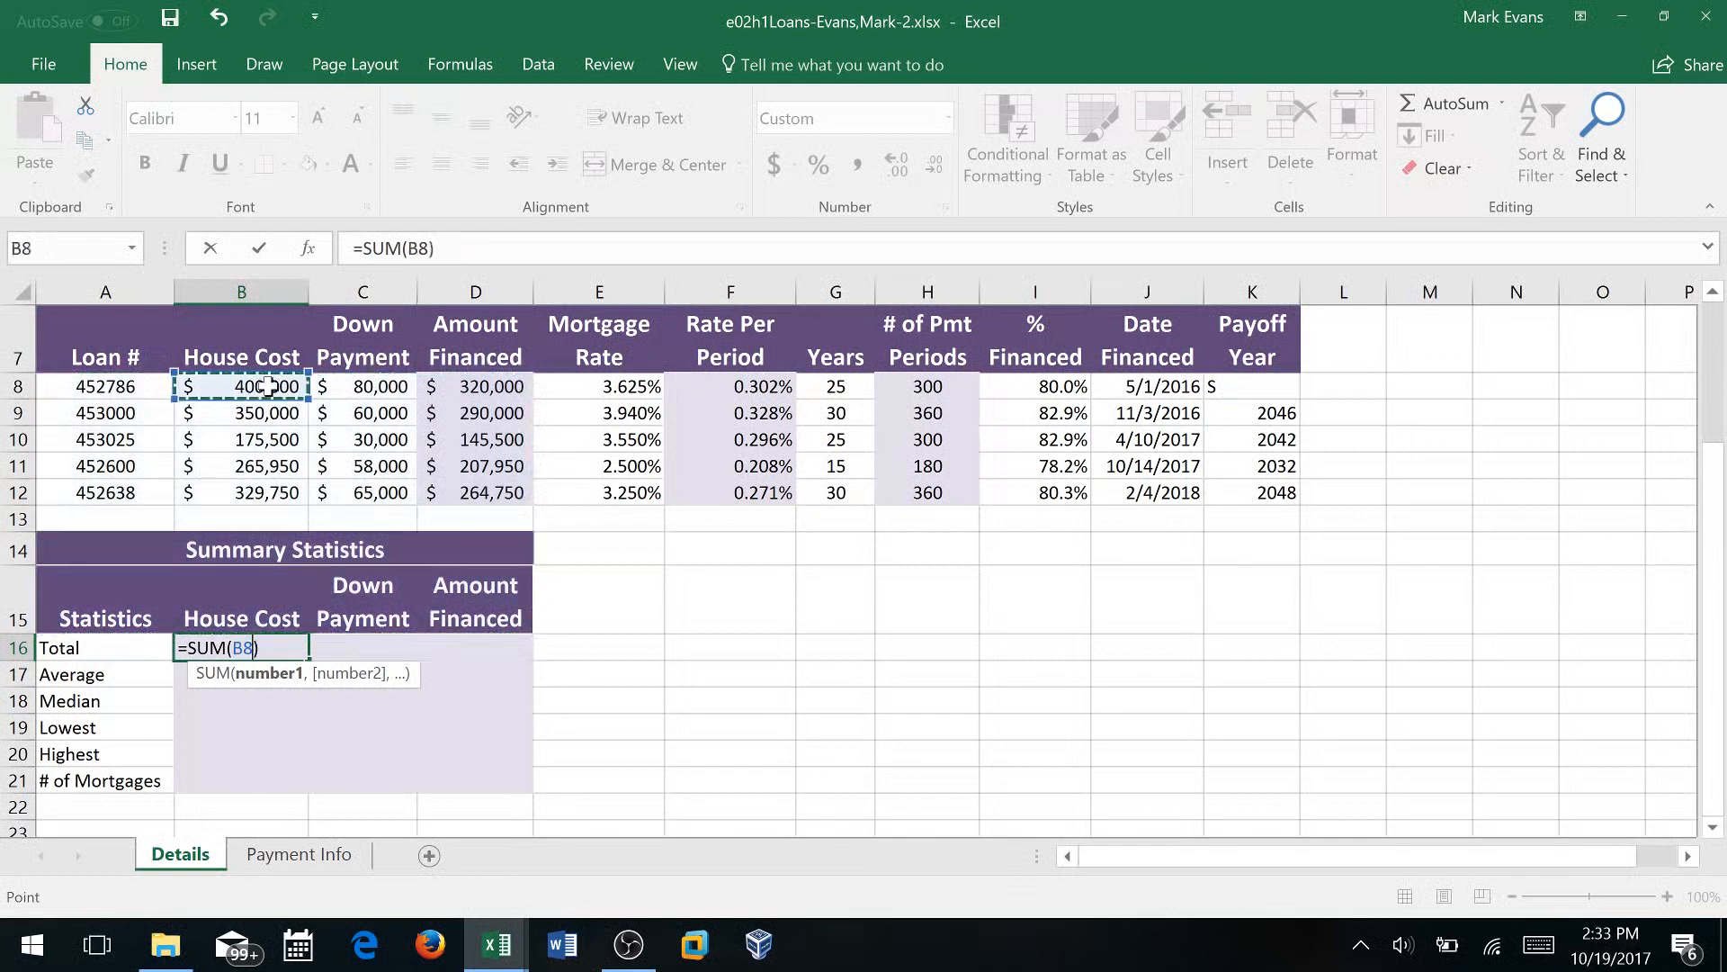
{"action": "left_click_drag", "start_coordinate": [268, 389], "coordinate": [278, 486]}
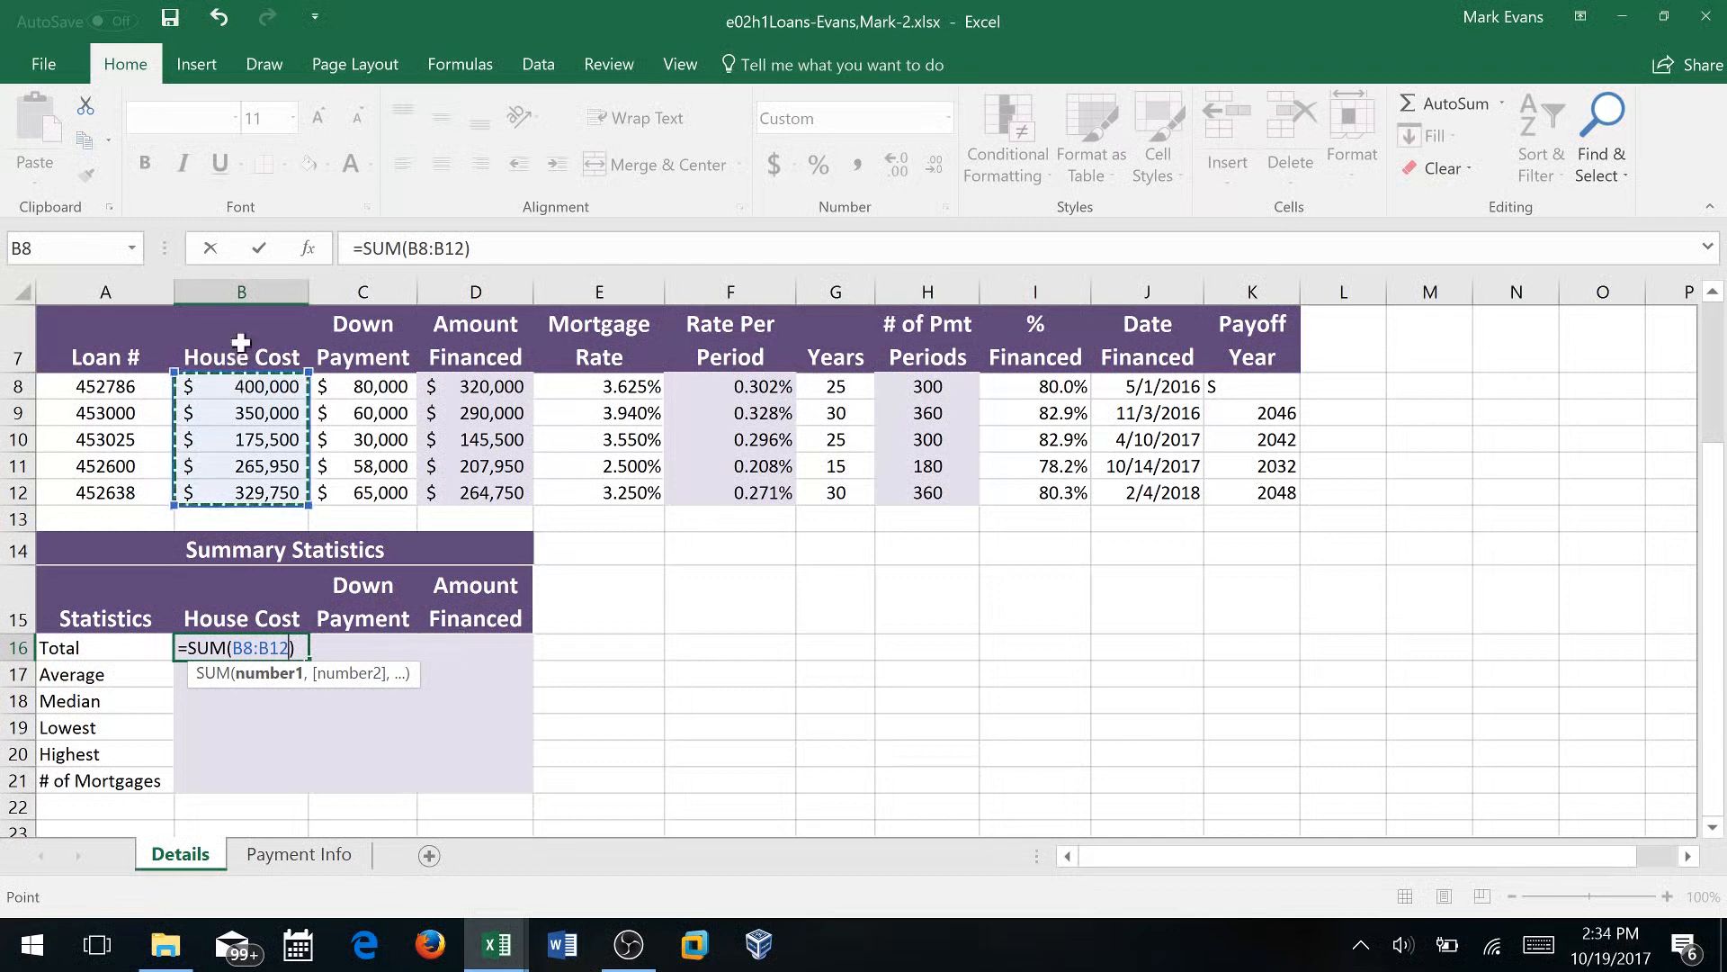
{"action": "left_click", "coordinate": [261, 251]}
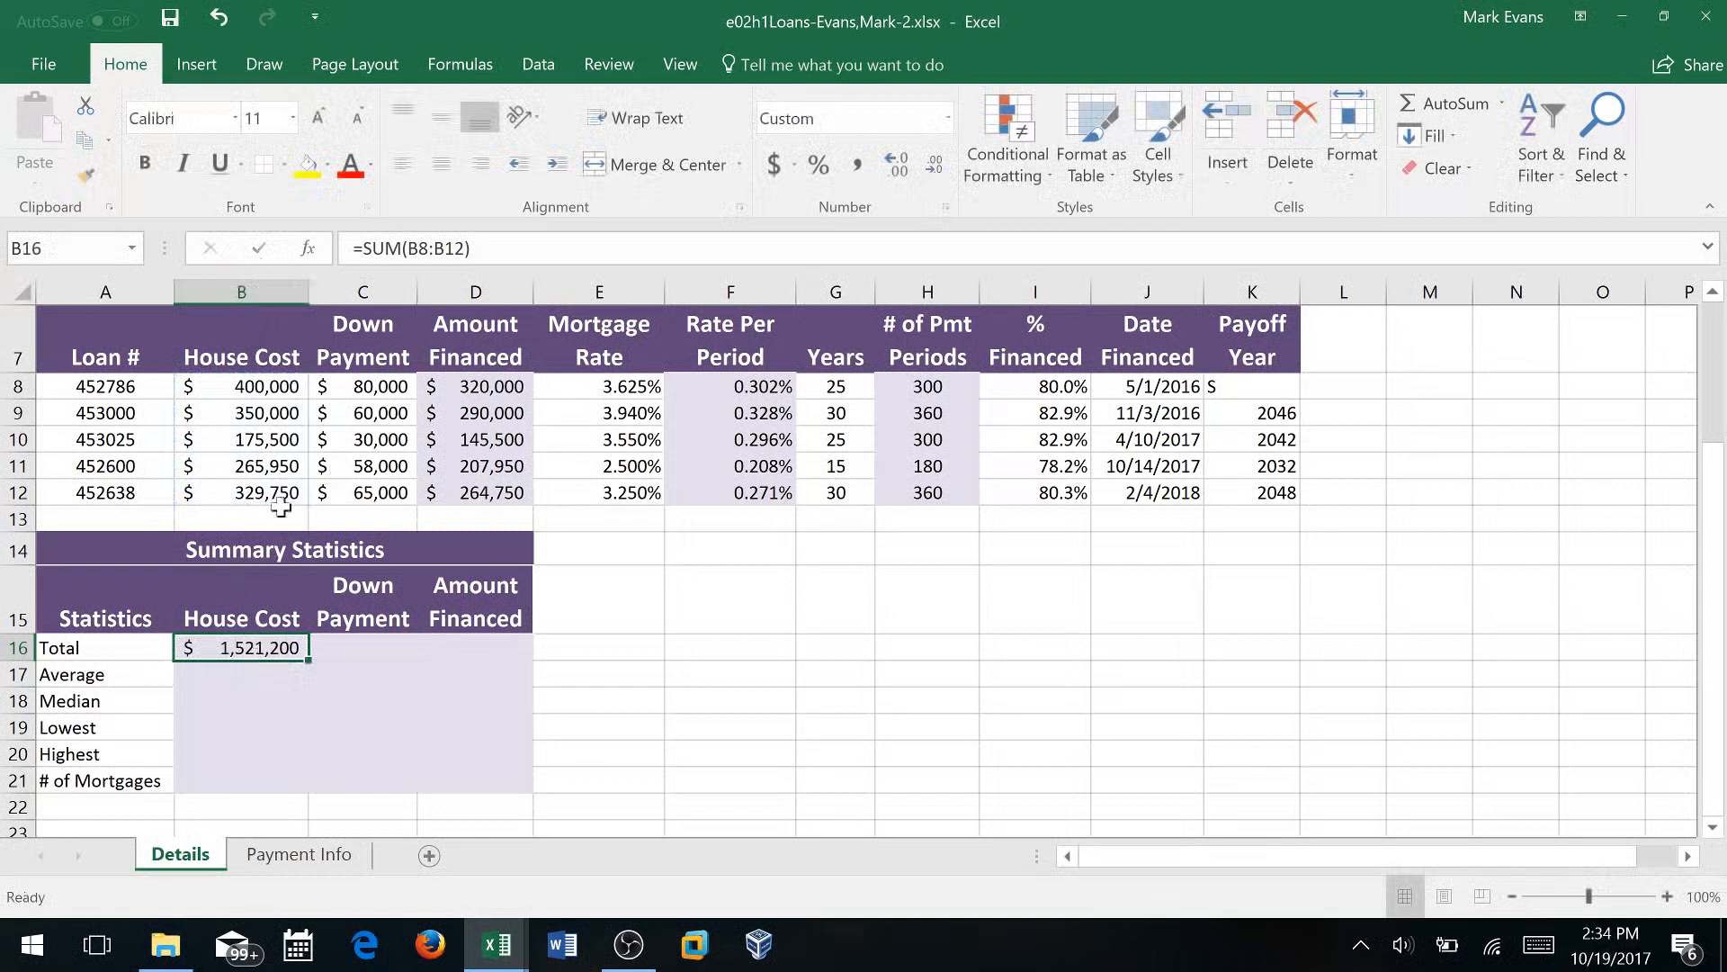
Calculate the average house cost in B17 with the AVERAGE function over B8:B12
{"action": "left_click", "coordinate": [227, 673]}
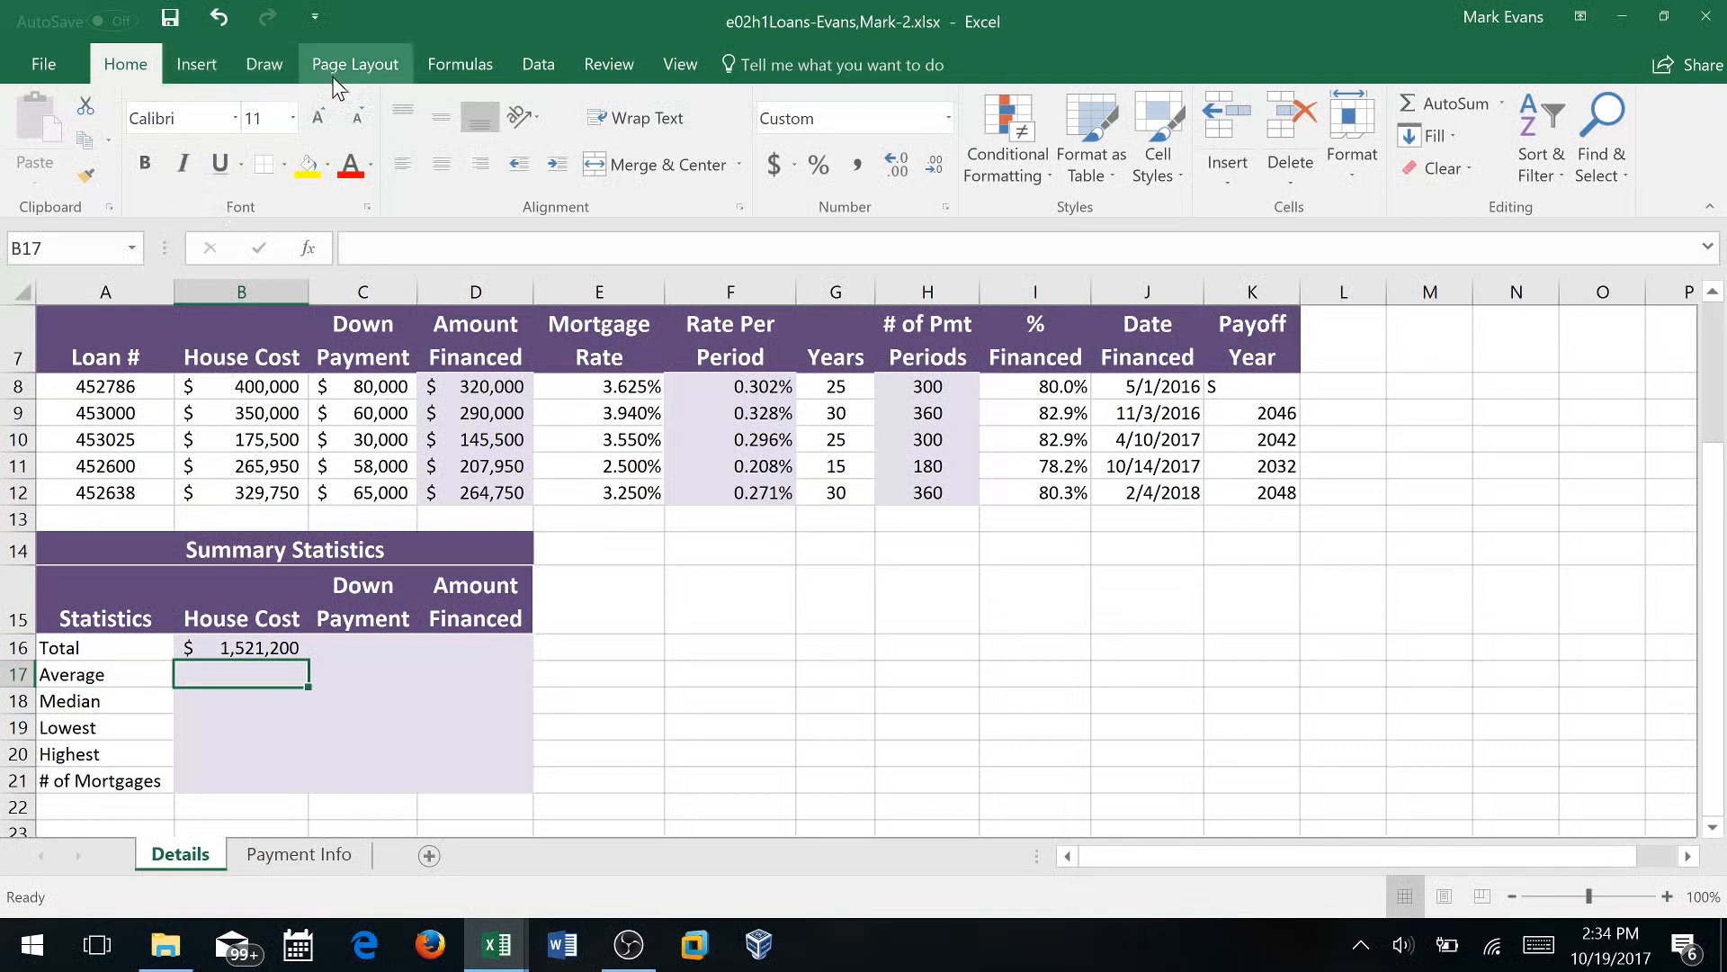
{"action": "left_click", "coordinate": [465, 67]}
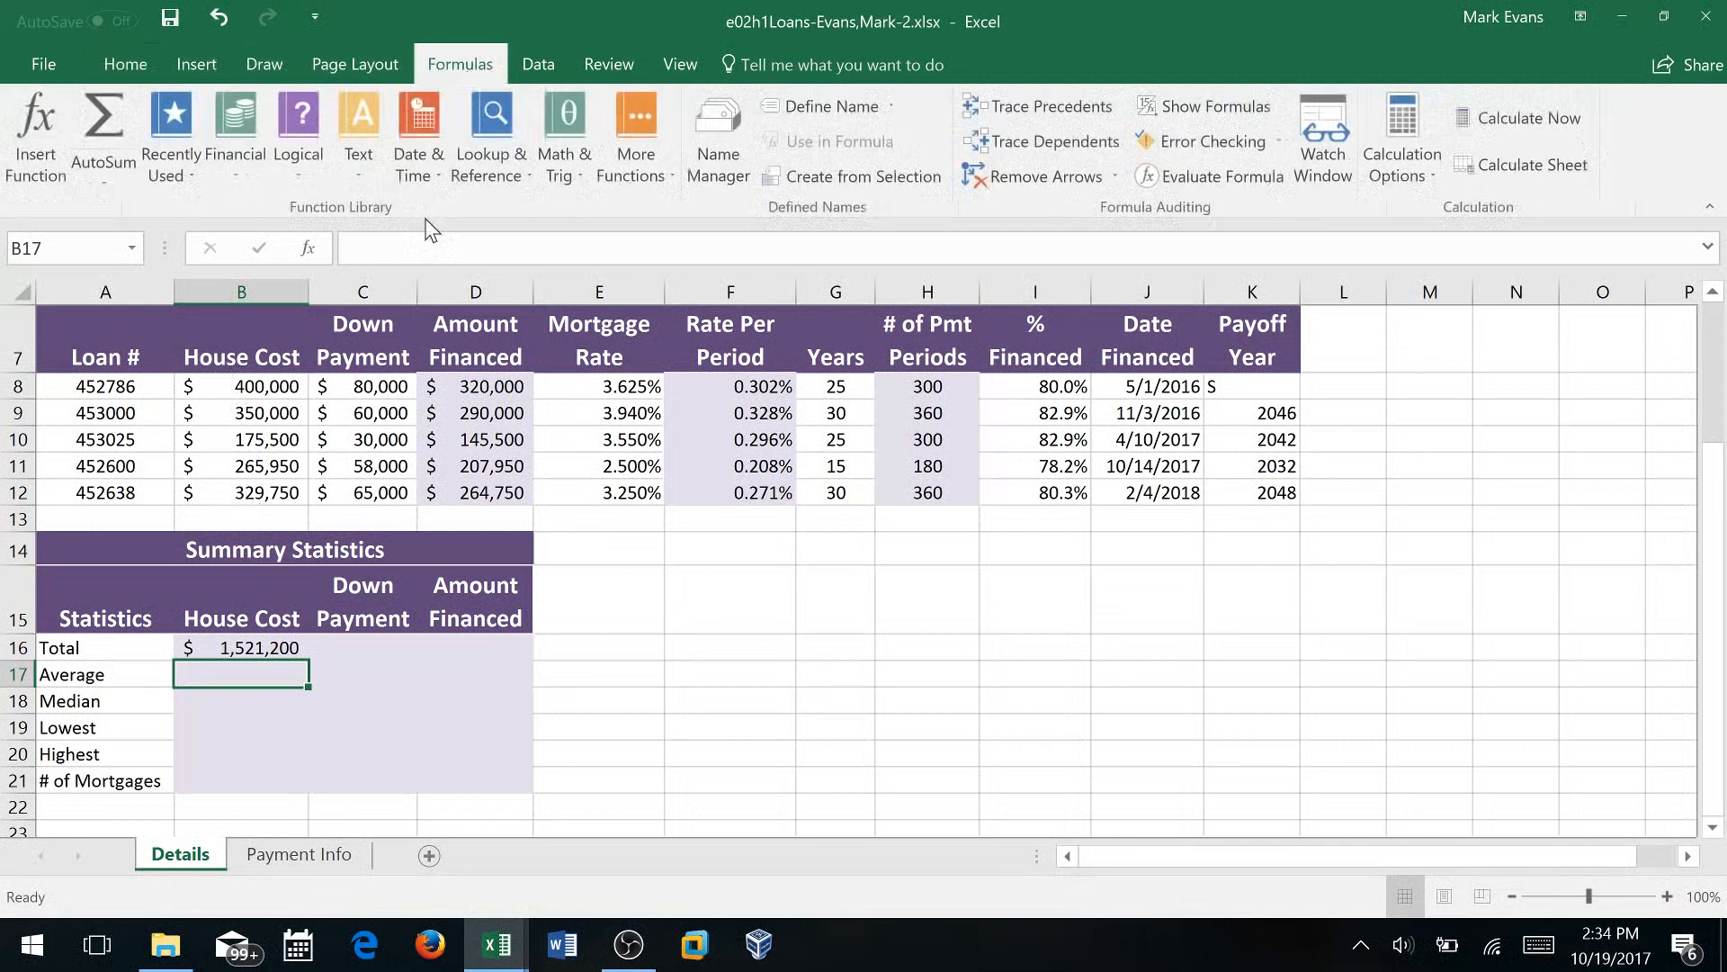
{"action": "left_click", "coordinate": [107, 176]}
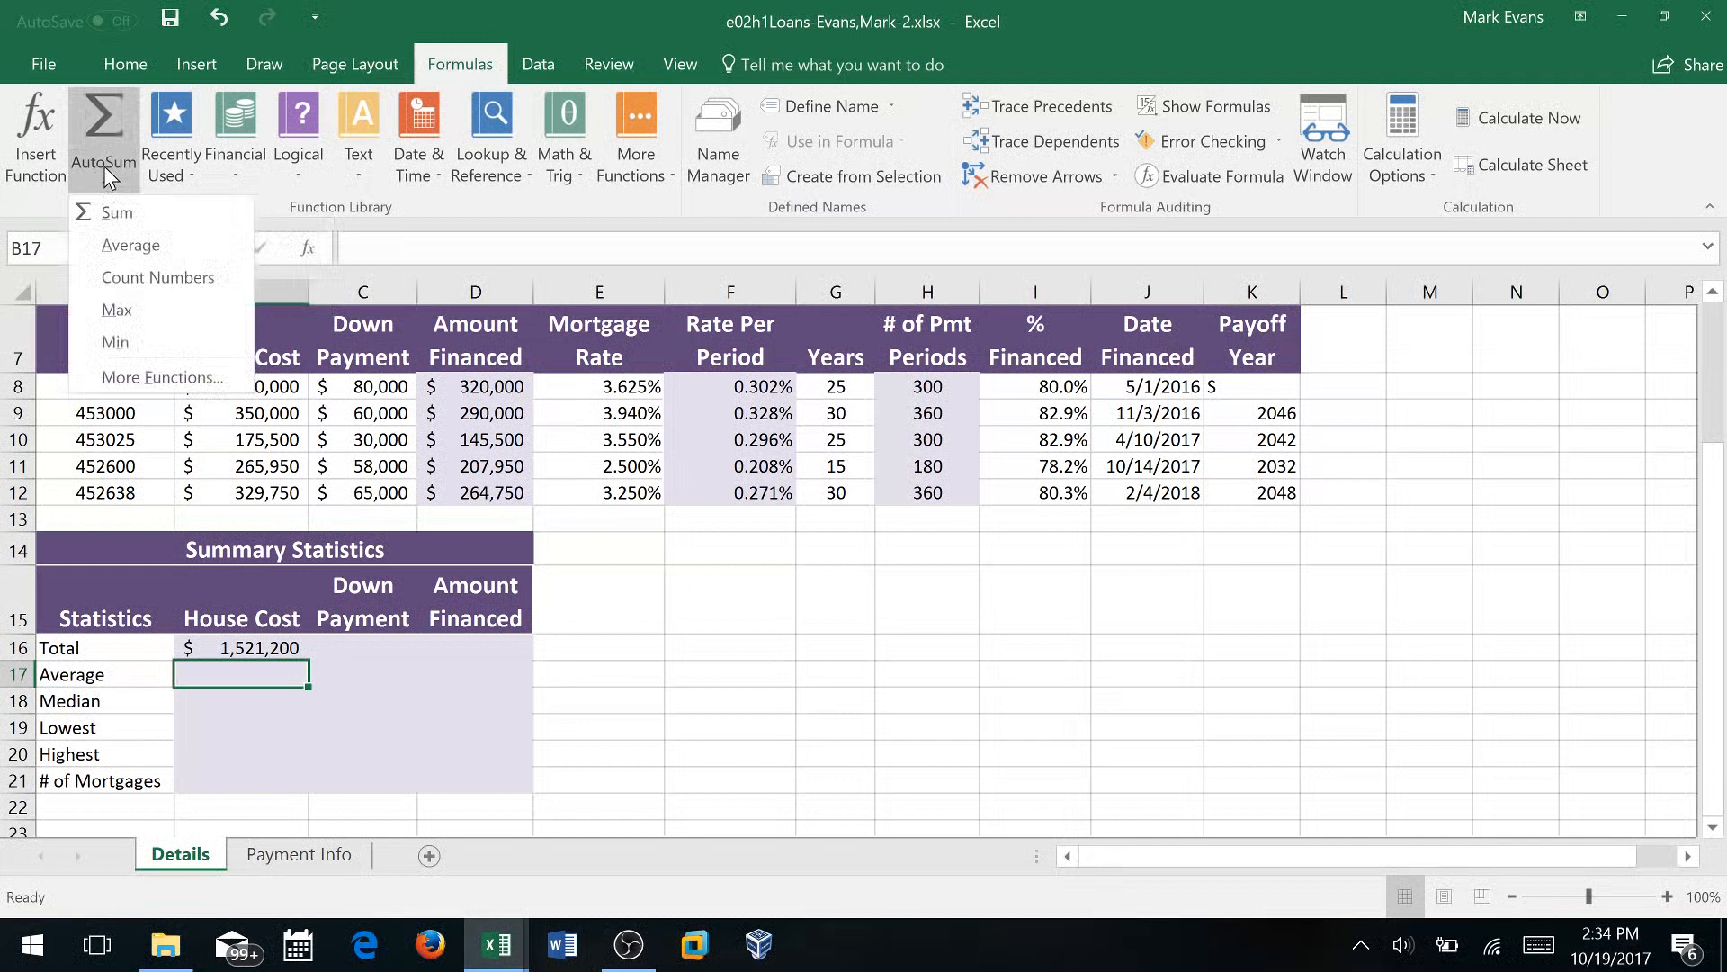
{"action": "left_click", "coordinate": [121, 246]}
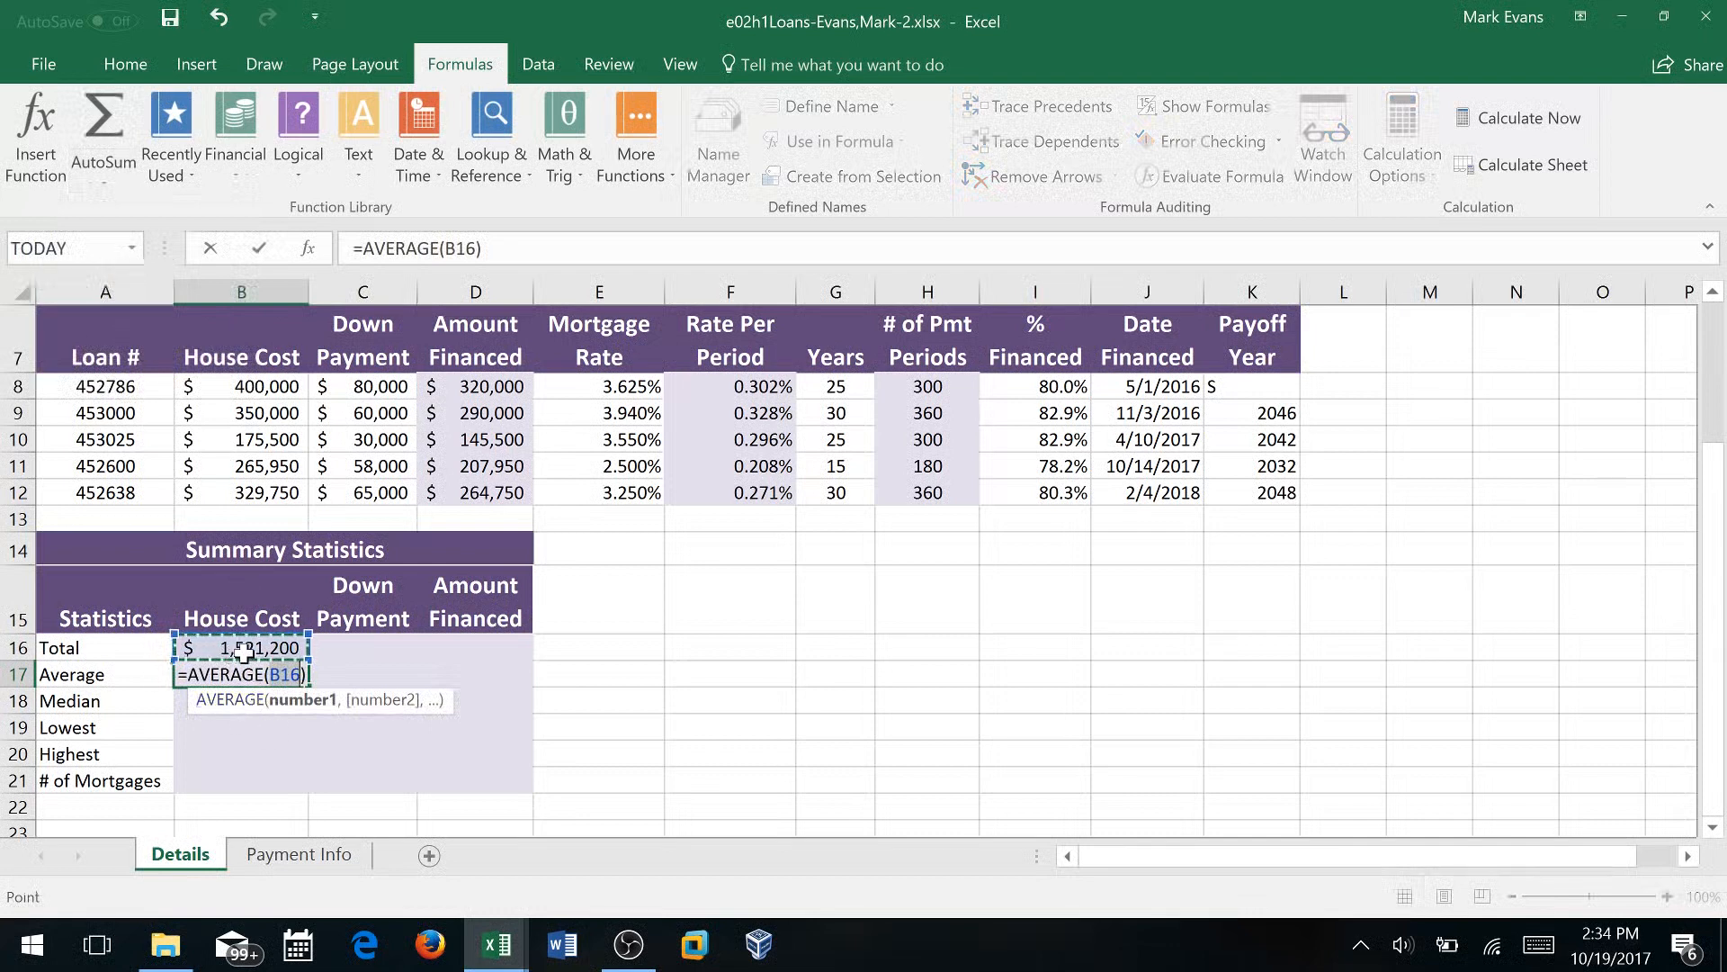
{"action": "left_click", "coordinate": [259, 387]}
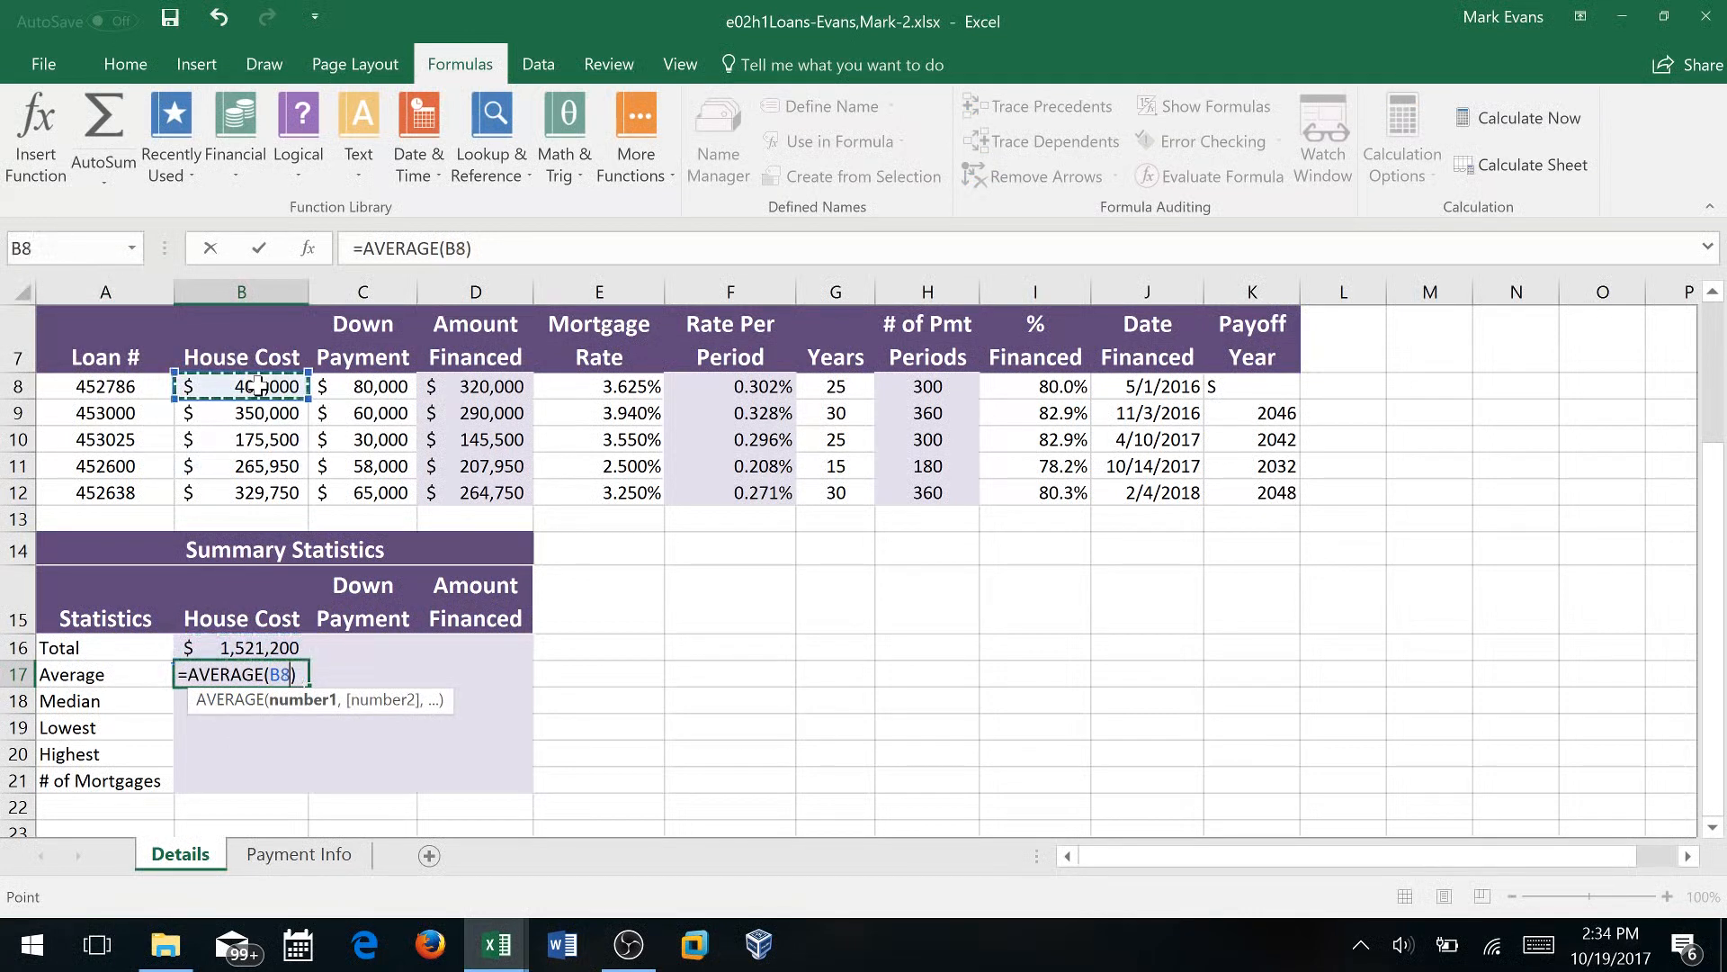
{"action": "left_click_drag", "start_coordinate": [258, 387], "coordinate": [258, 493]}
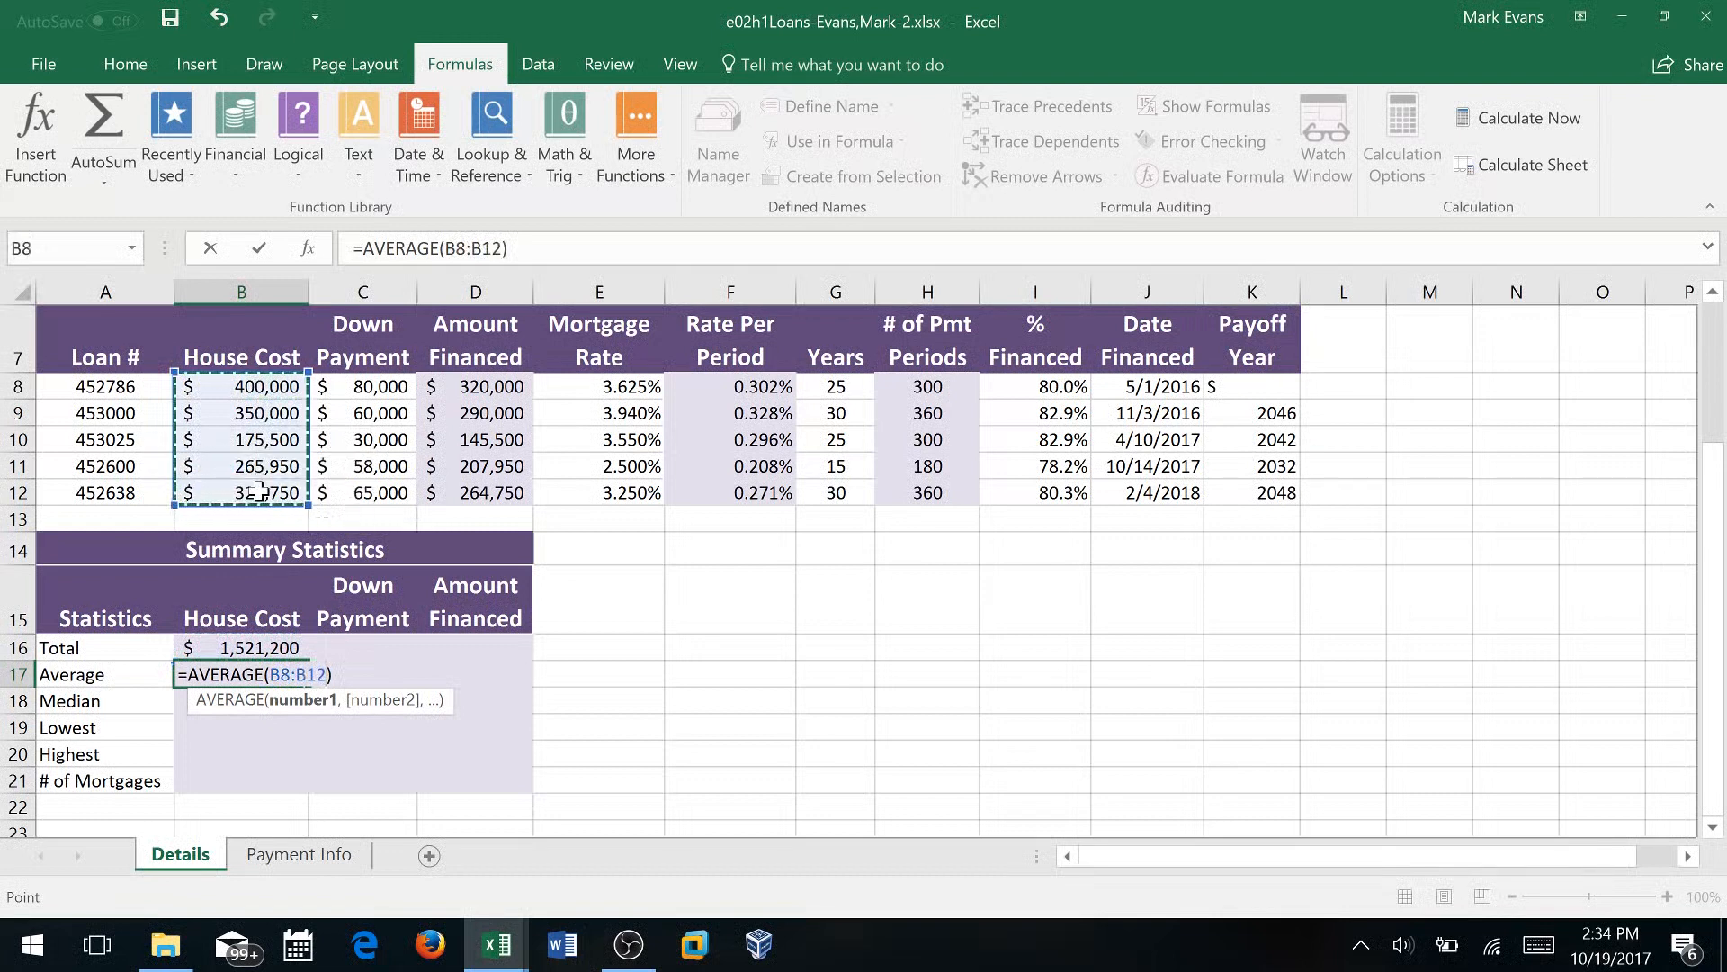
{"action": "key", "text": "Return"}
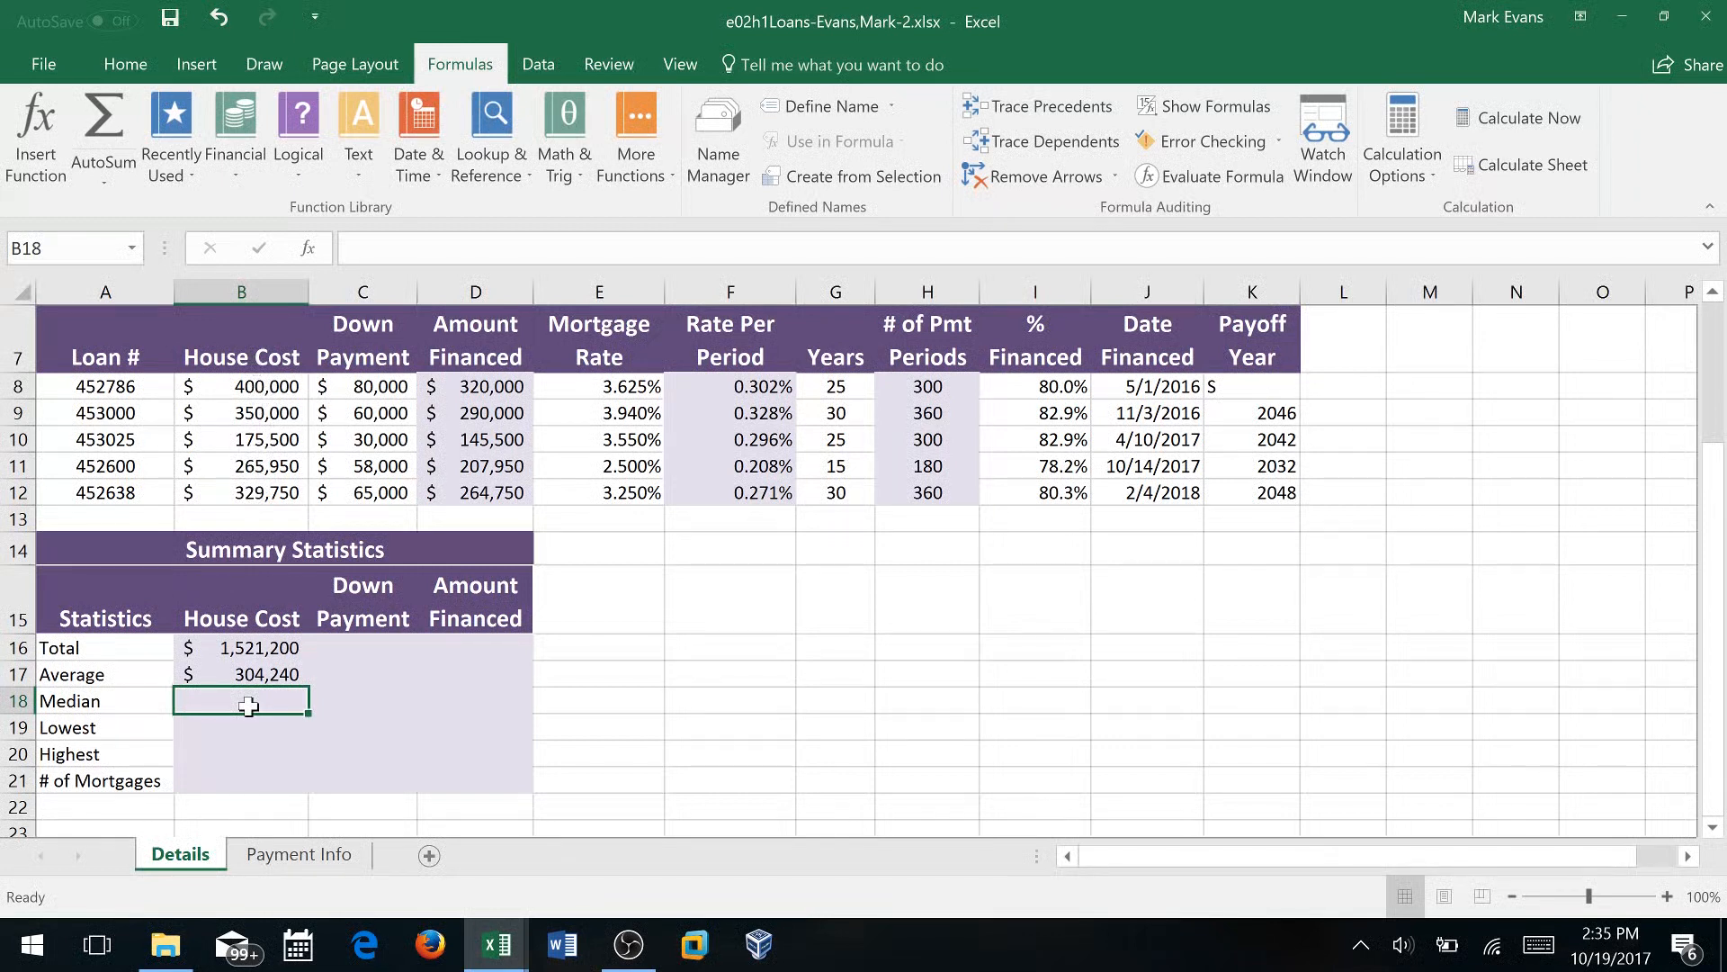
Calculate the median house cost in B18 by finding the MEDIAN function and applying it to B8:B12
{"action": "left_click", "coordinate": [103, 187]}
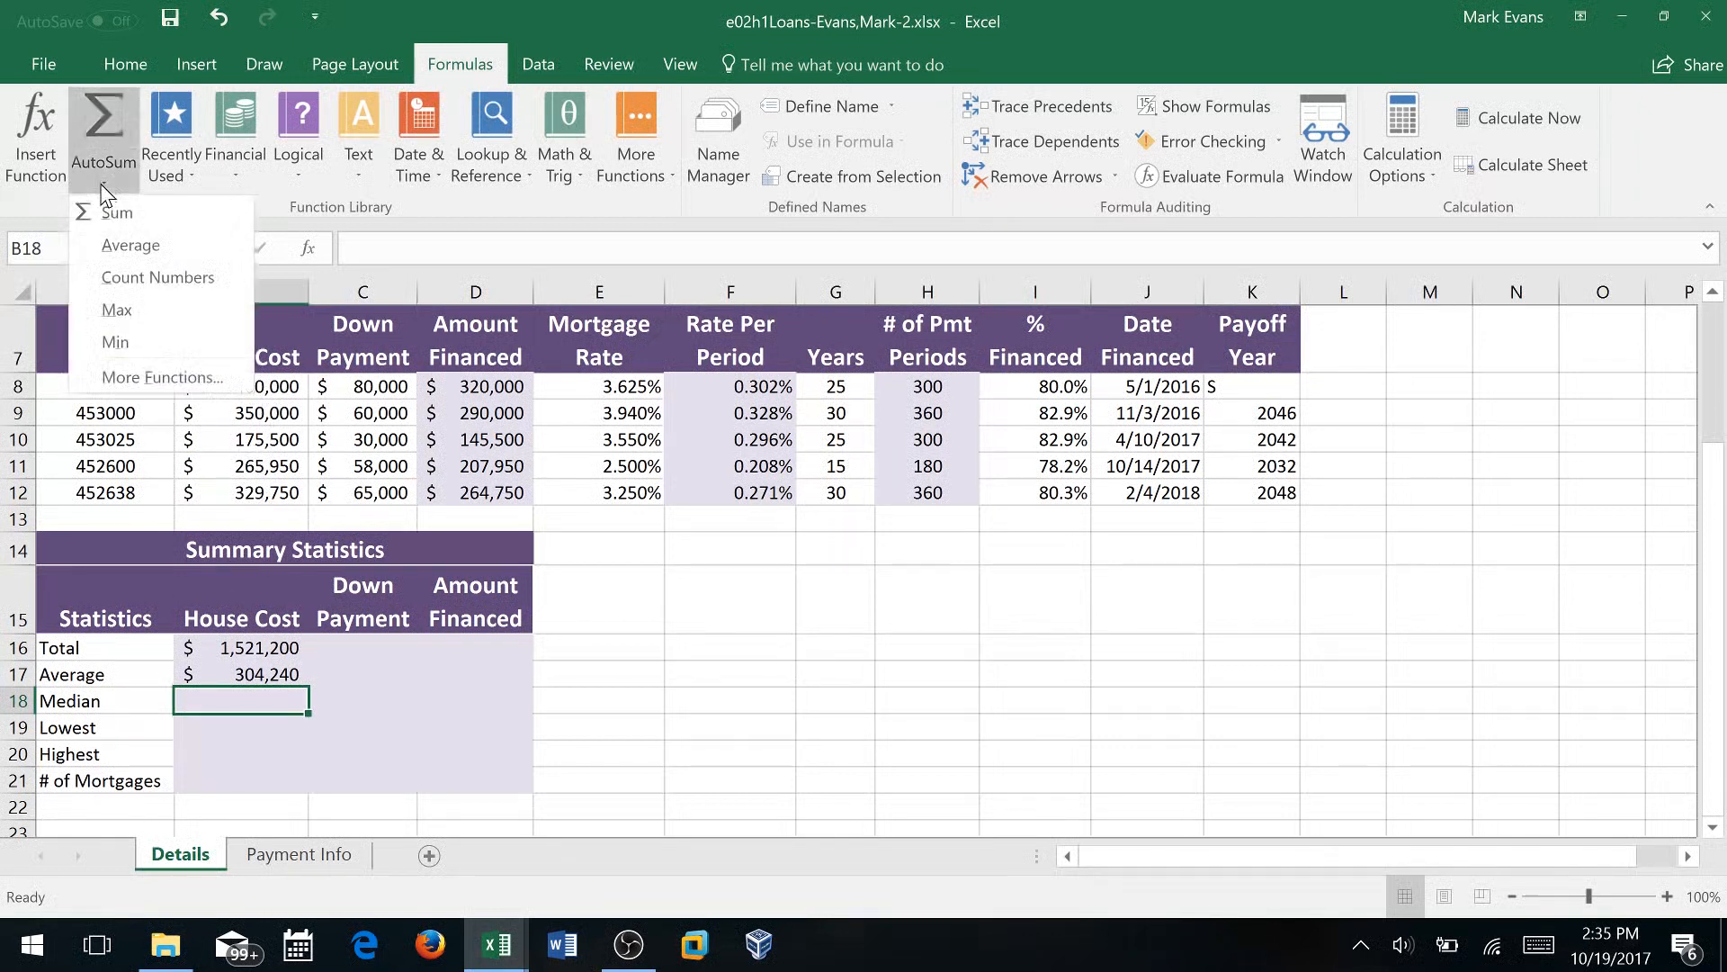
{"action": "left_click", "coordinate": [135, 377]}
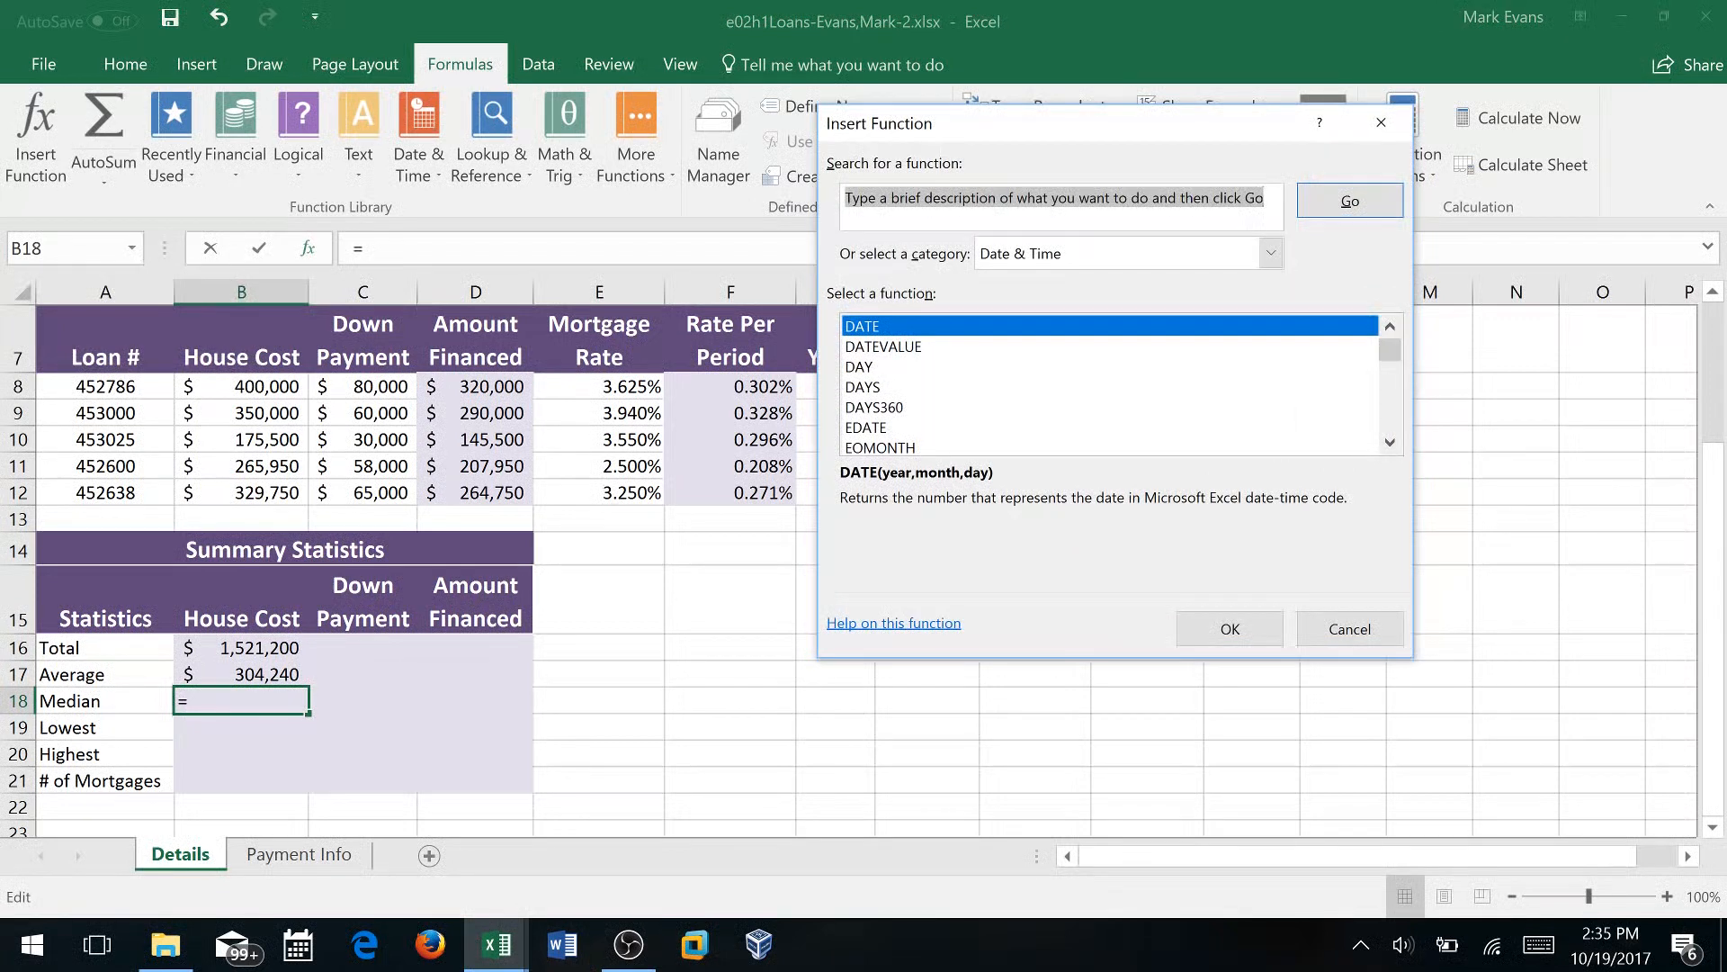
{"action": "type", "text": "median"}
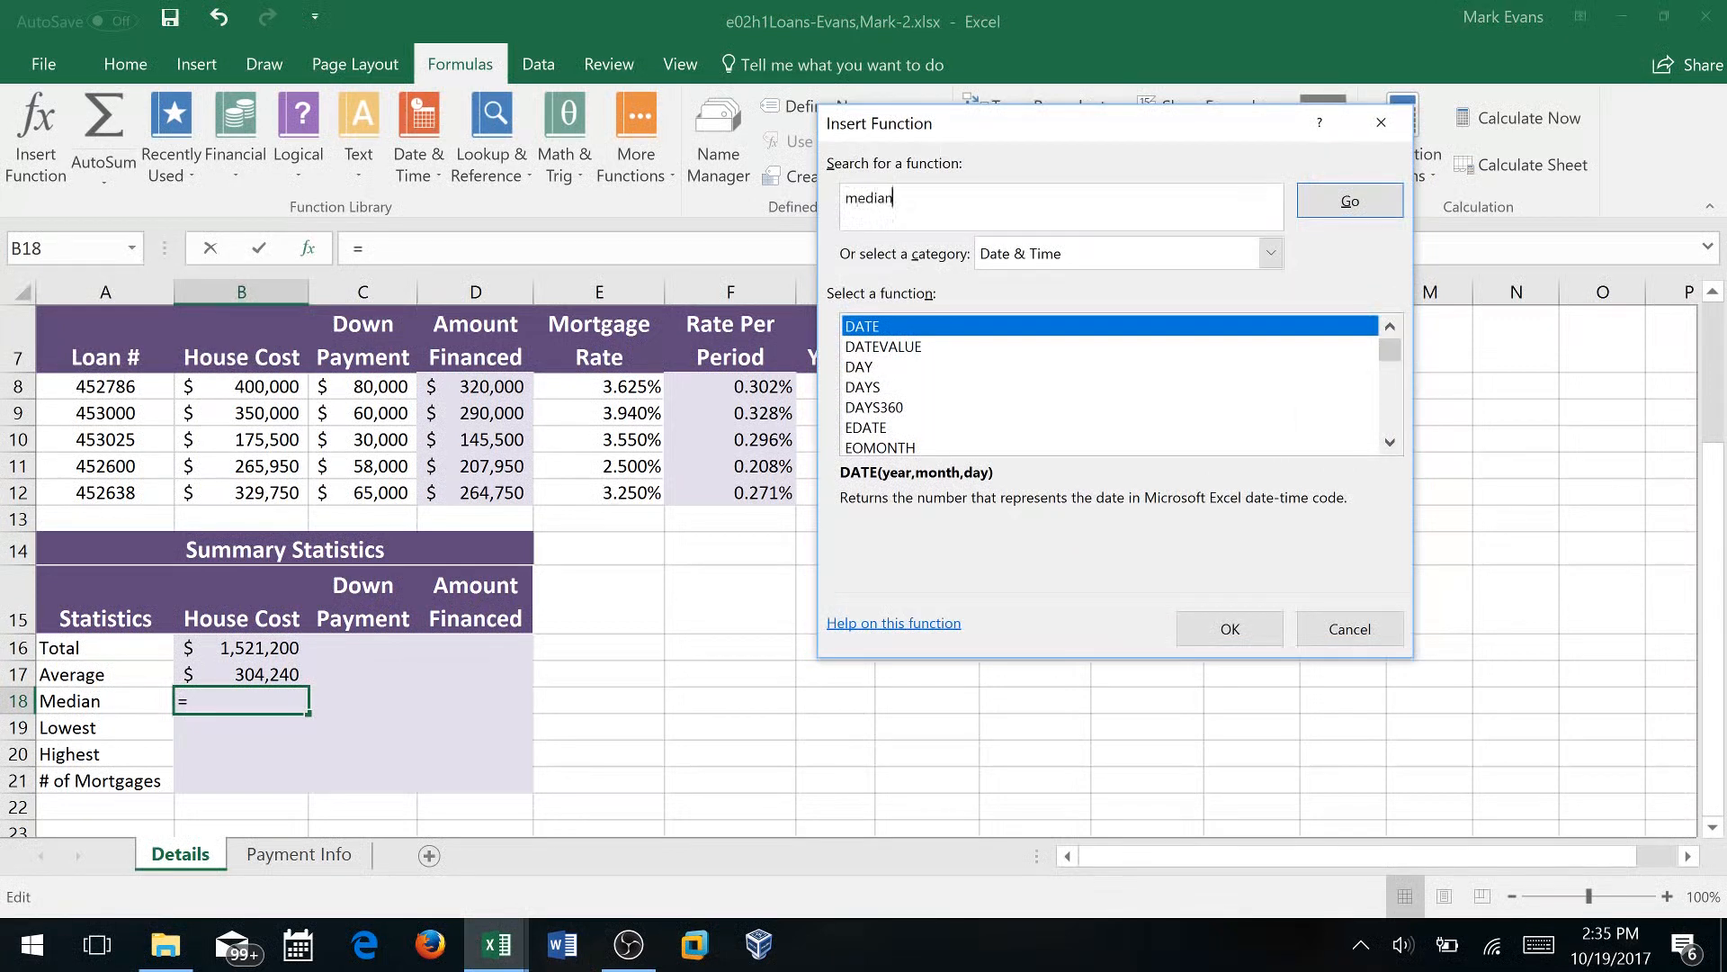
{"action": "left_click", "coordinate": [1350, 203]}
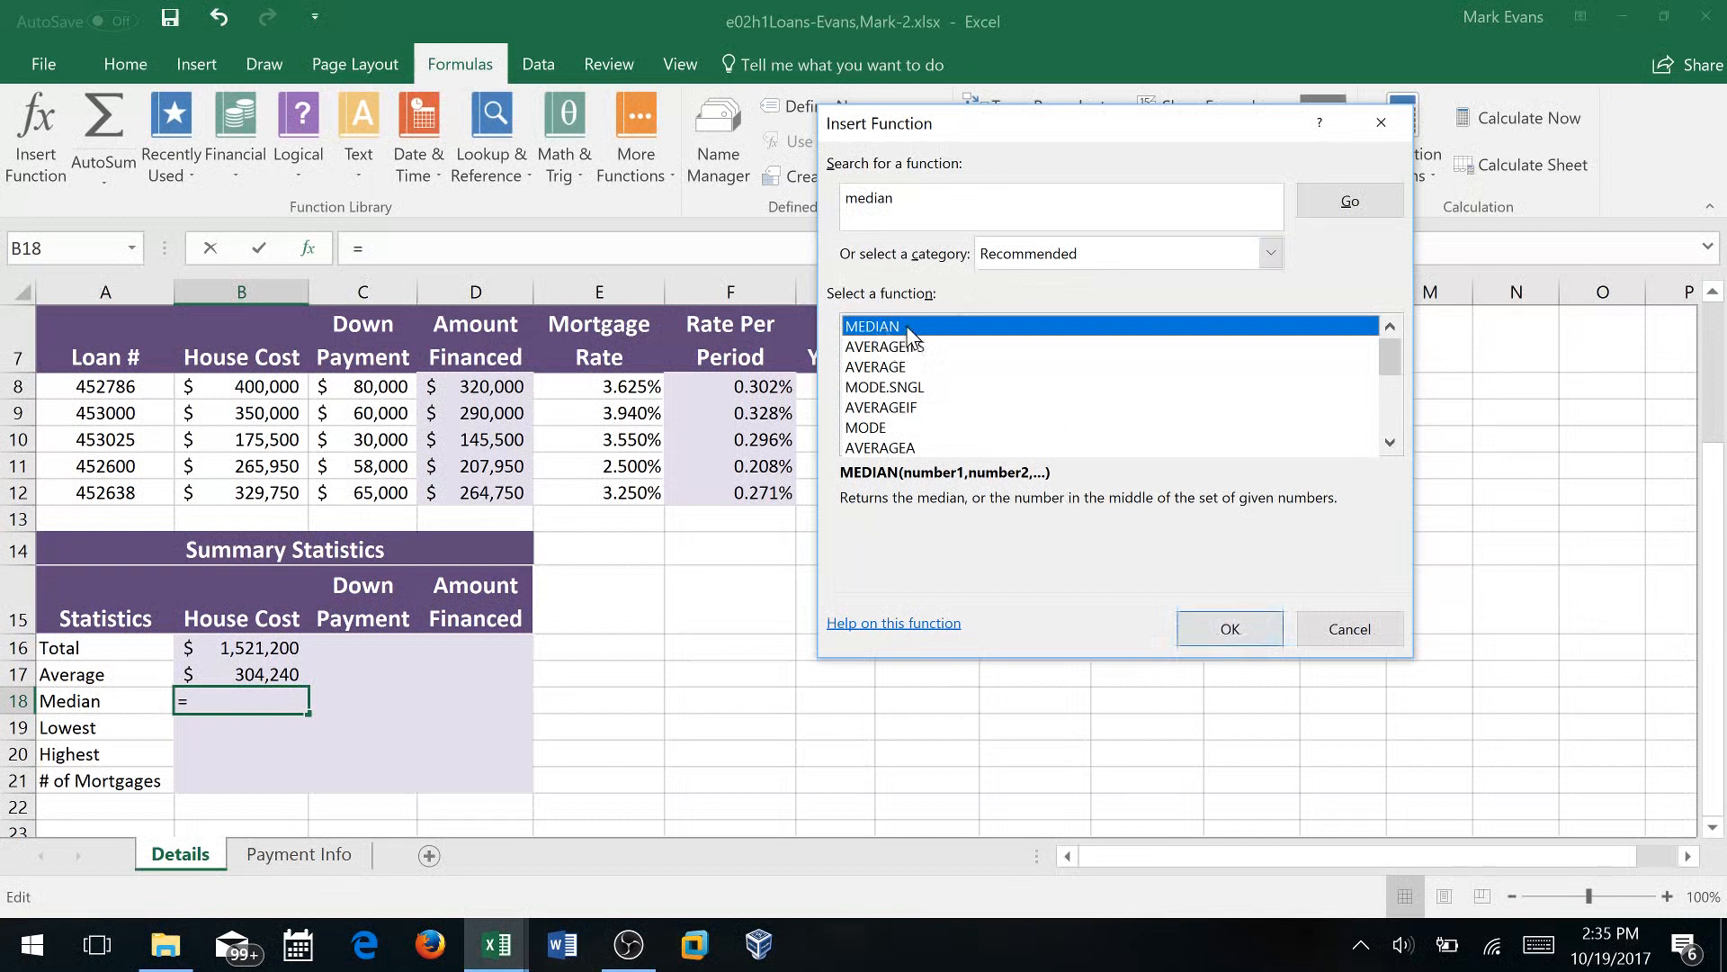
{"action": "left_click", "coordinate": [1225, 629]}
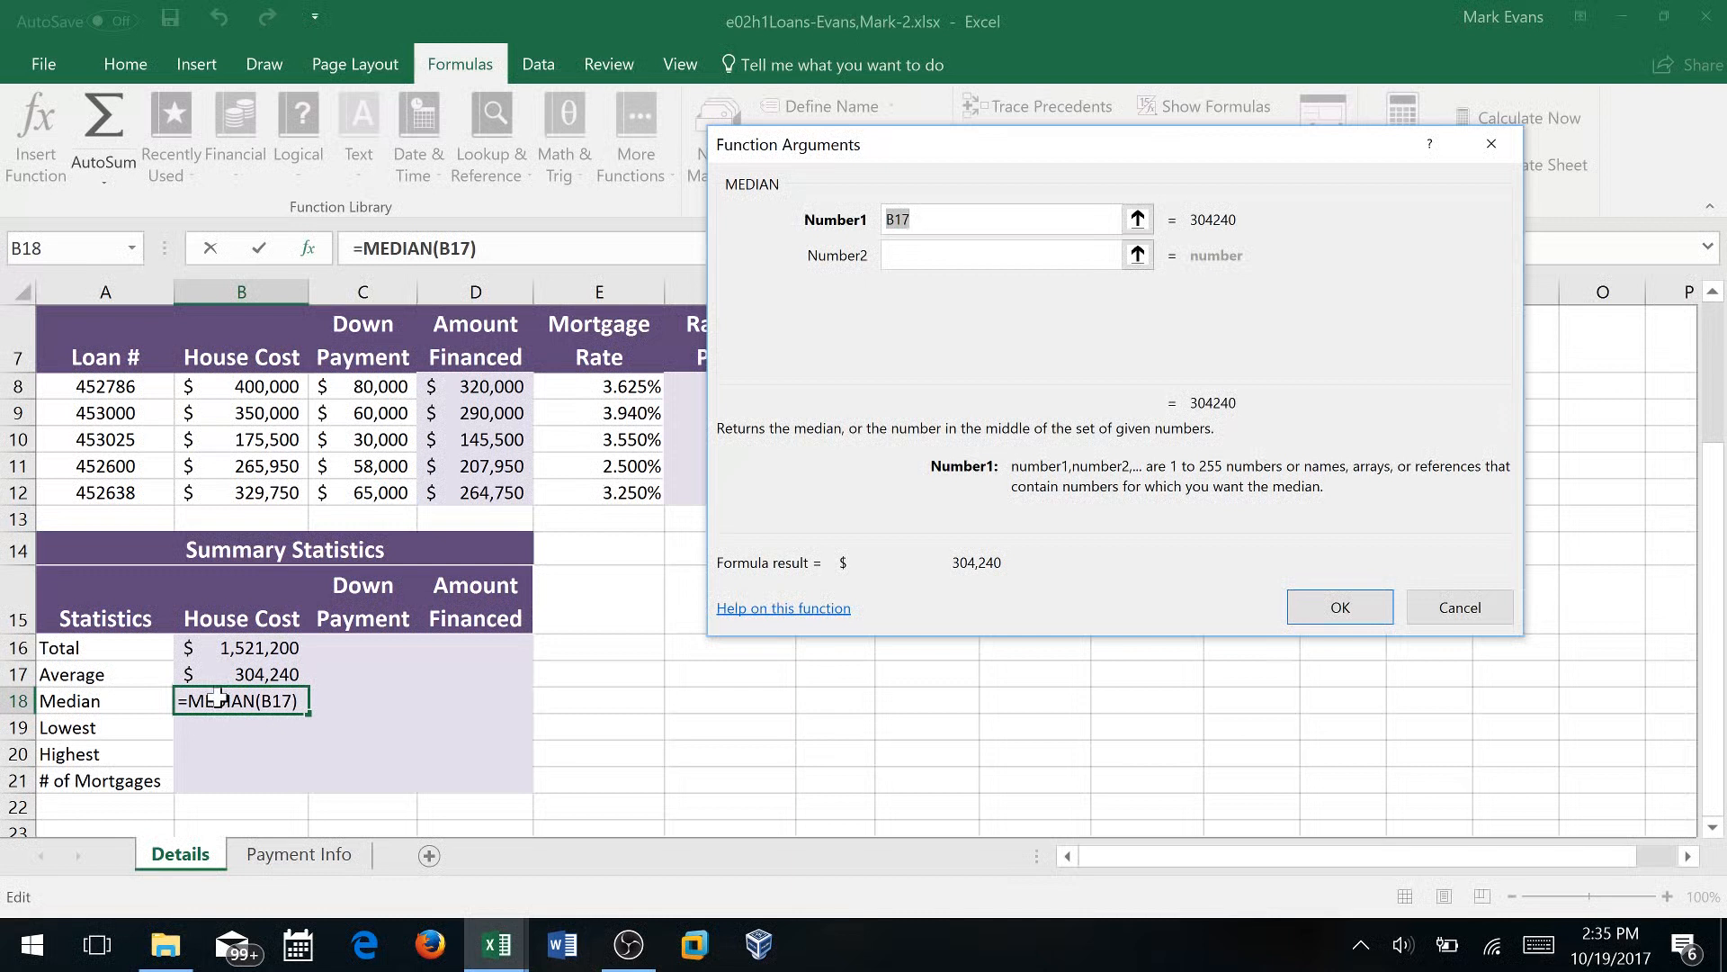
{"action": "left_click", "coordinate": [249, 386]}
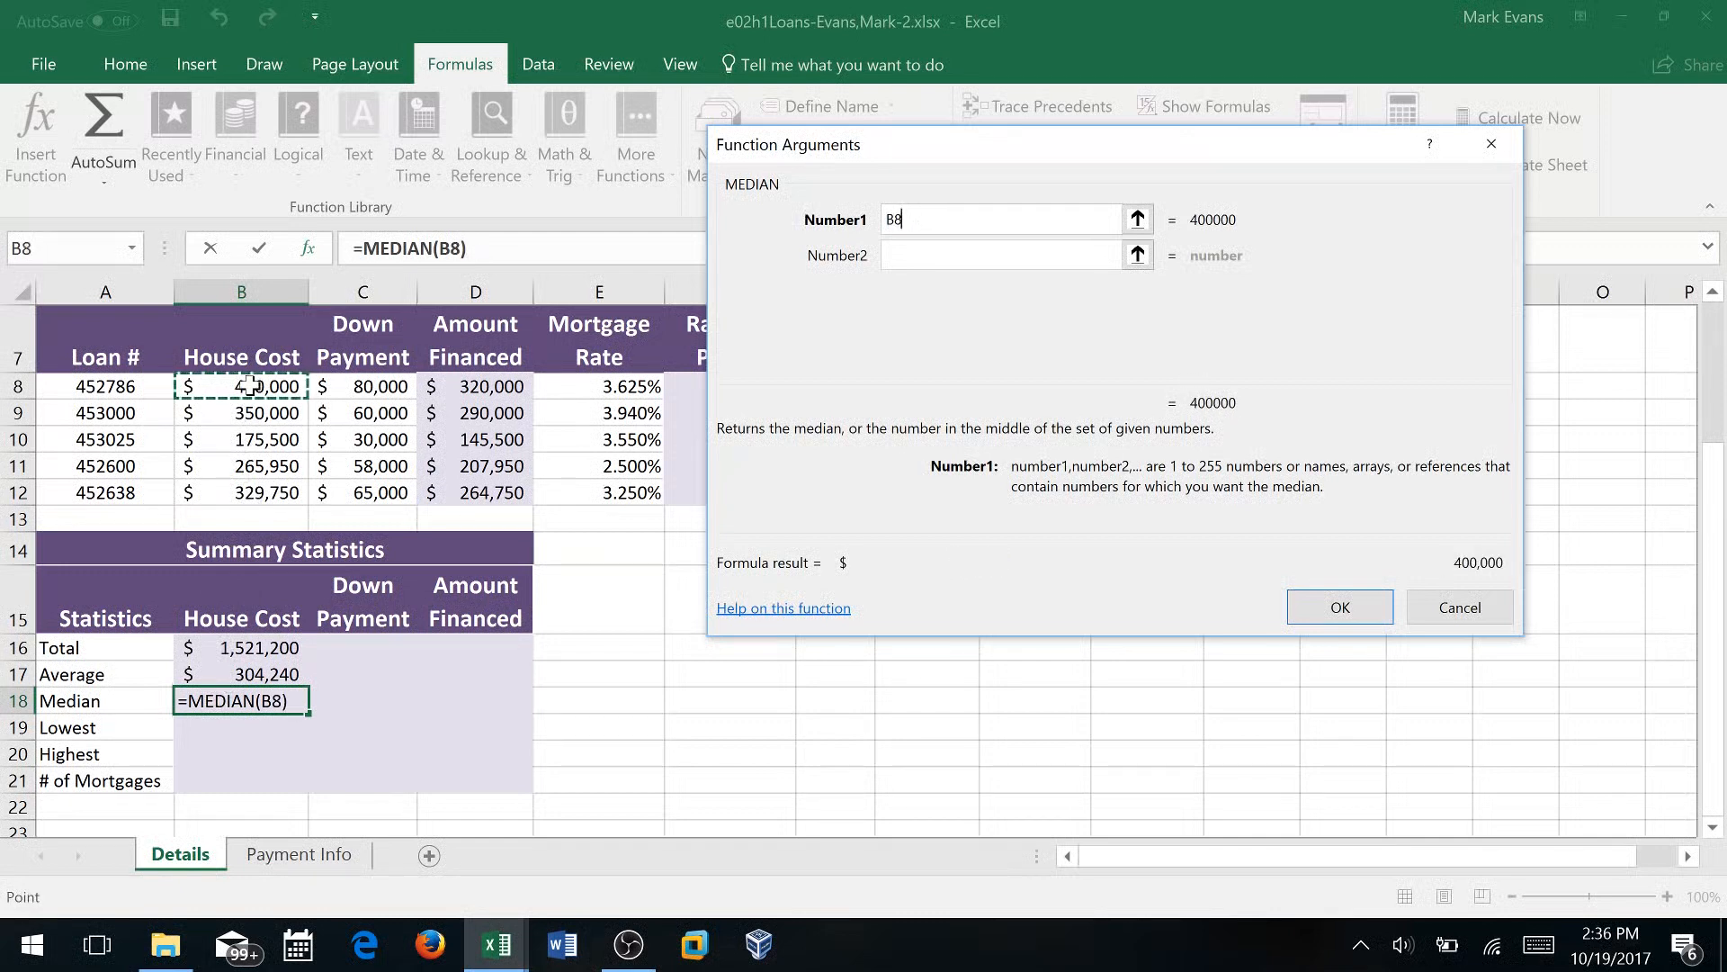
{"action": "left_click_drag", "start_coordinate": [250, 386], "coordinate": [253, 466]}
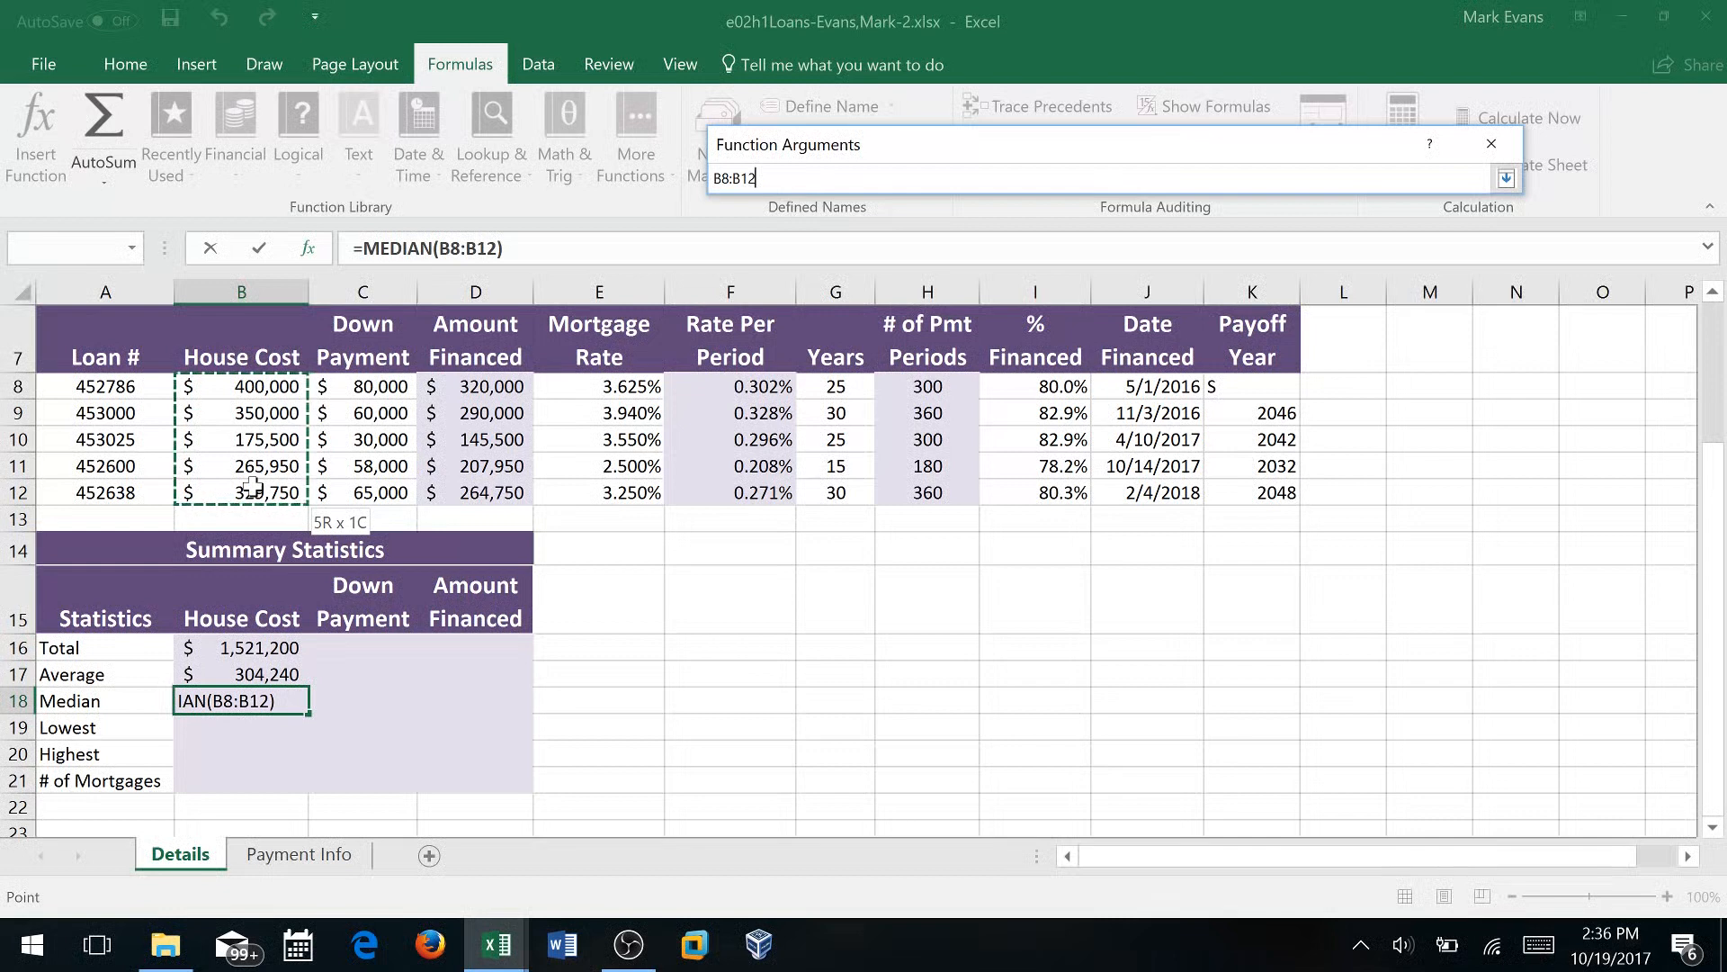
{"action": "left_click_drag", "start_coordinate": [252, 485], "coordinate": [252, 485]}
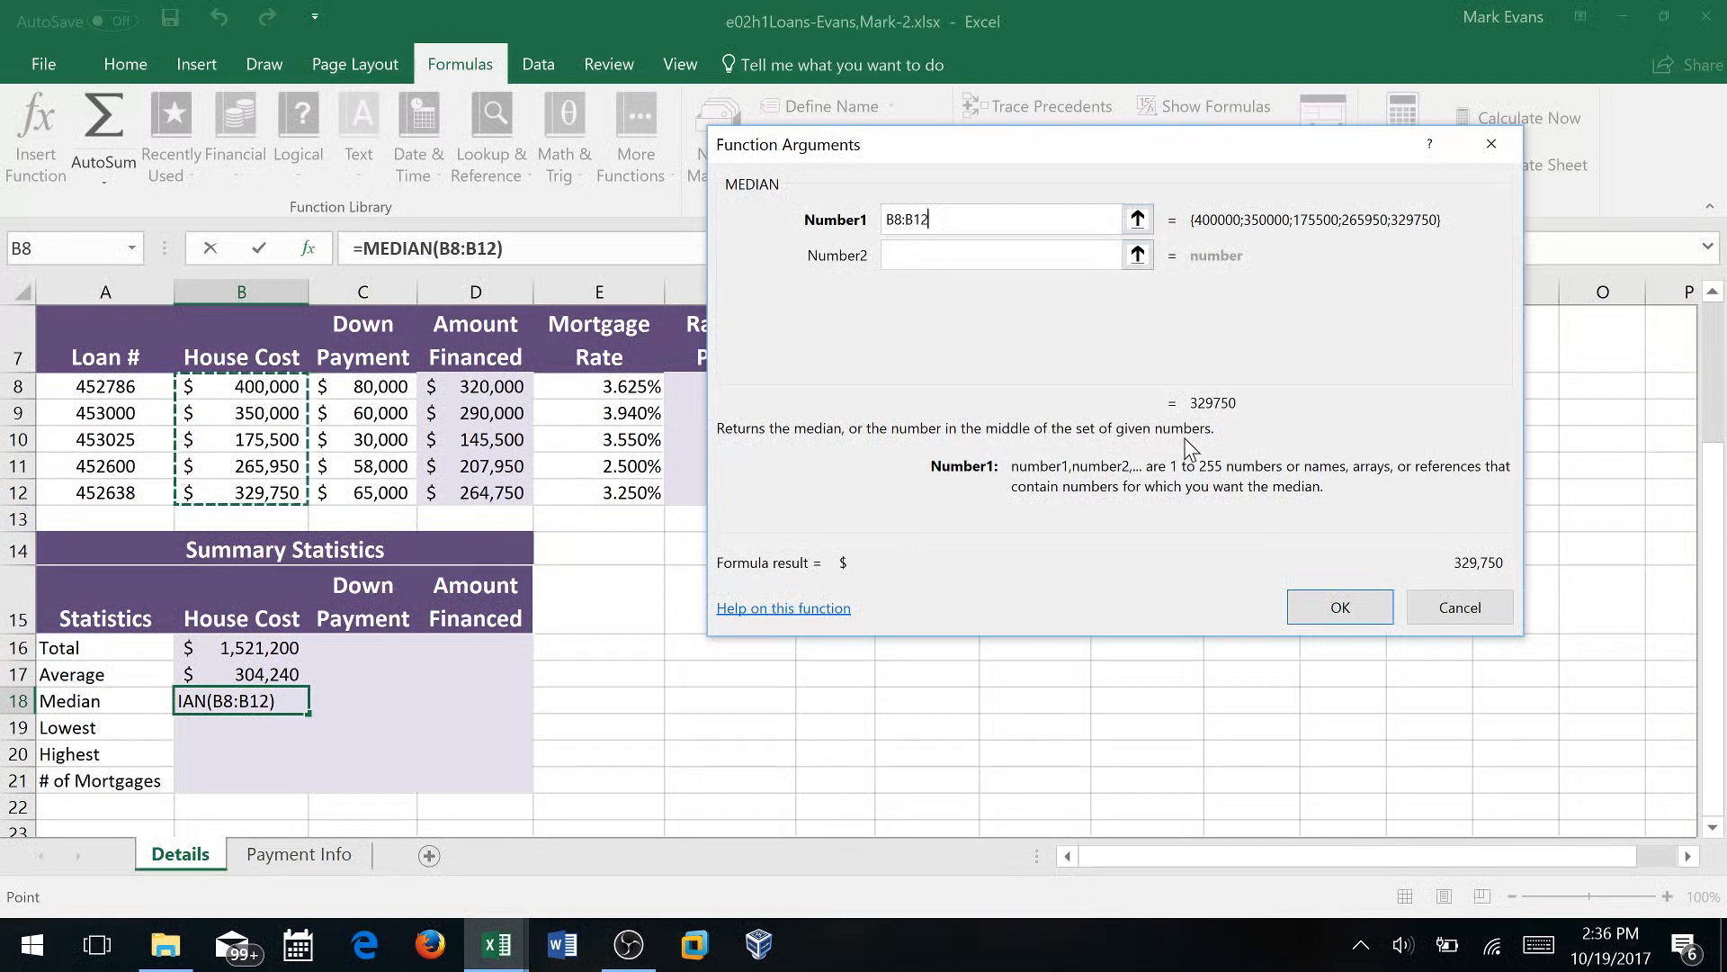
{"action": "left_click", "coordinate": [1326, 613]}
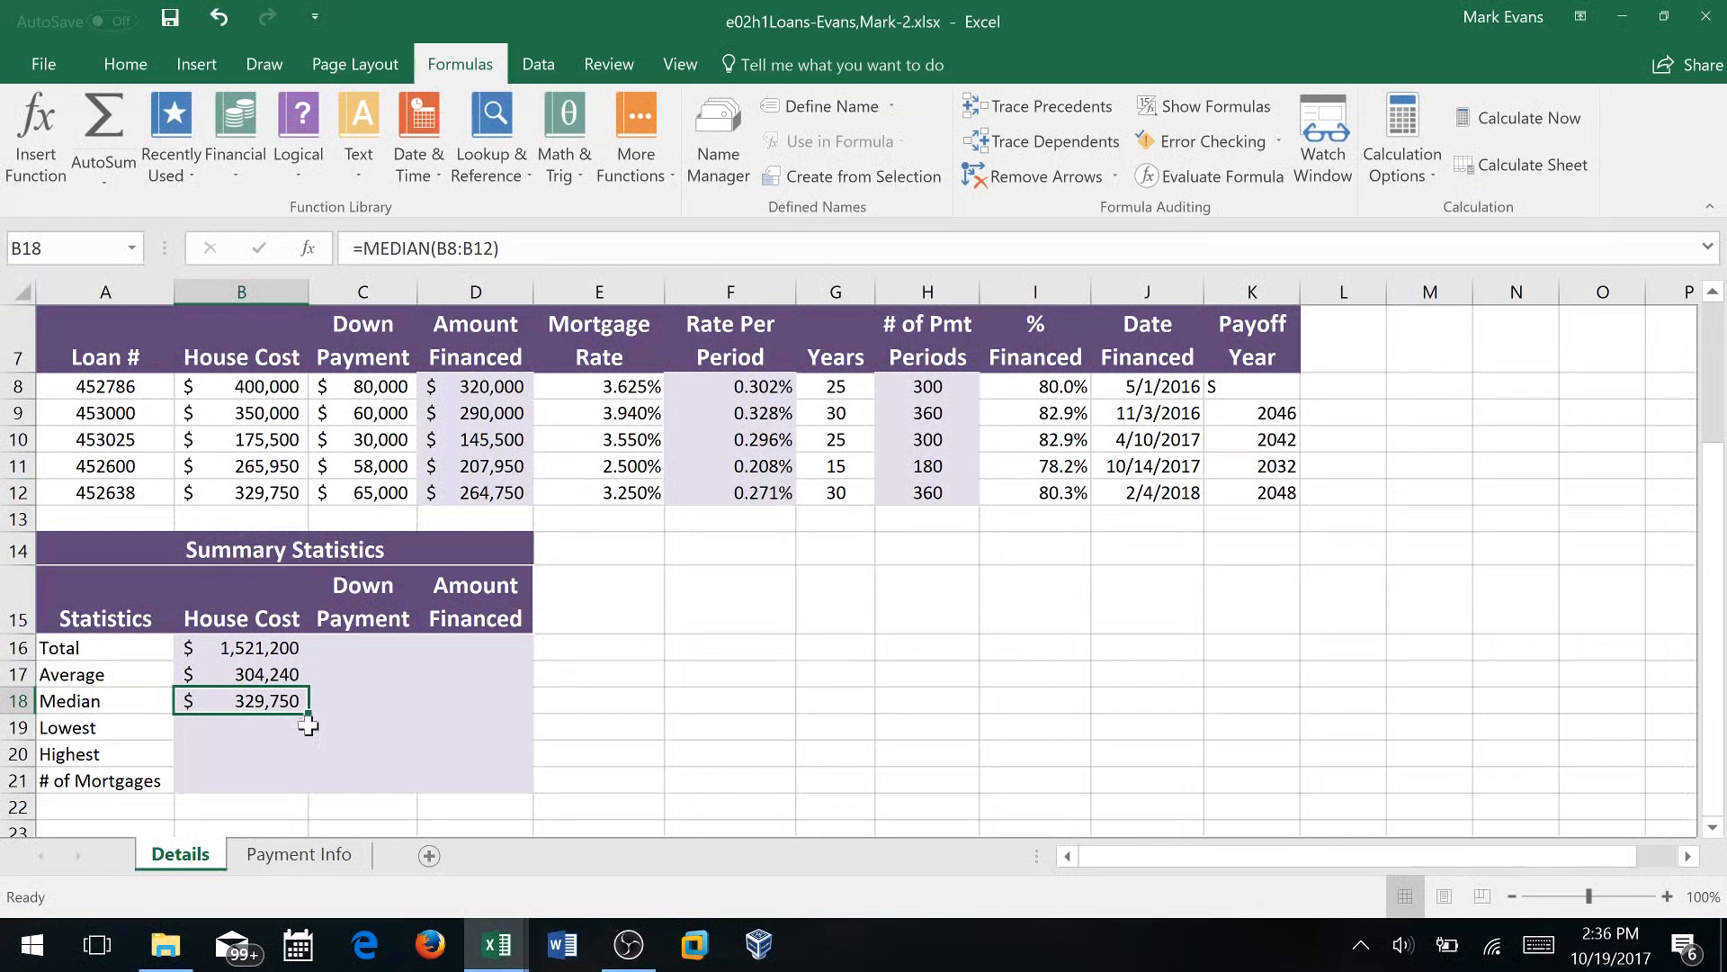
Calculate the lowest house cost in B19 with the MIN function over B8:B12
{"action": "left_click", "coordinate": [238, 727]}
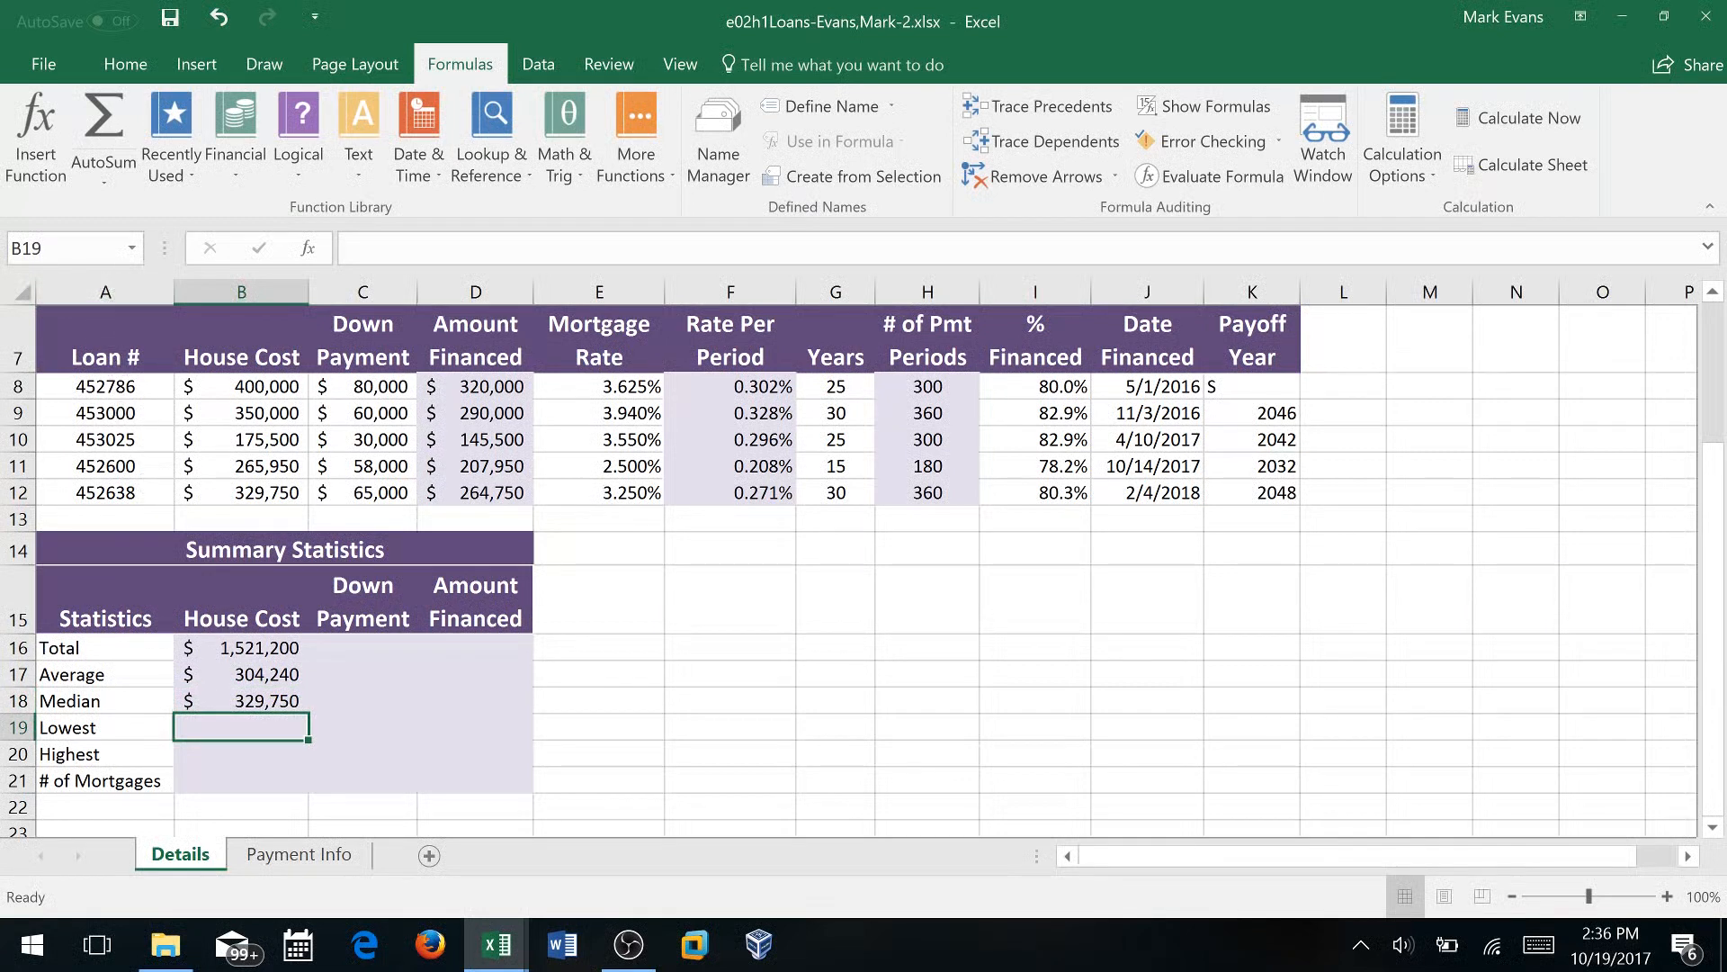
{"action": "left_click", "coordinate": [100, 176]}
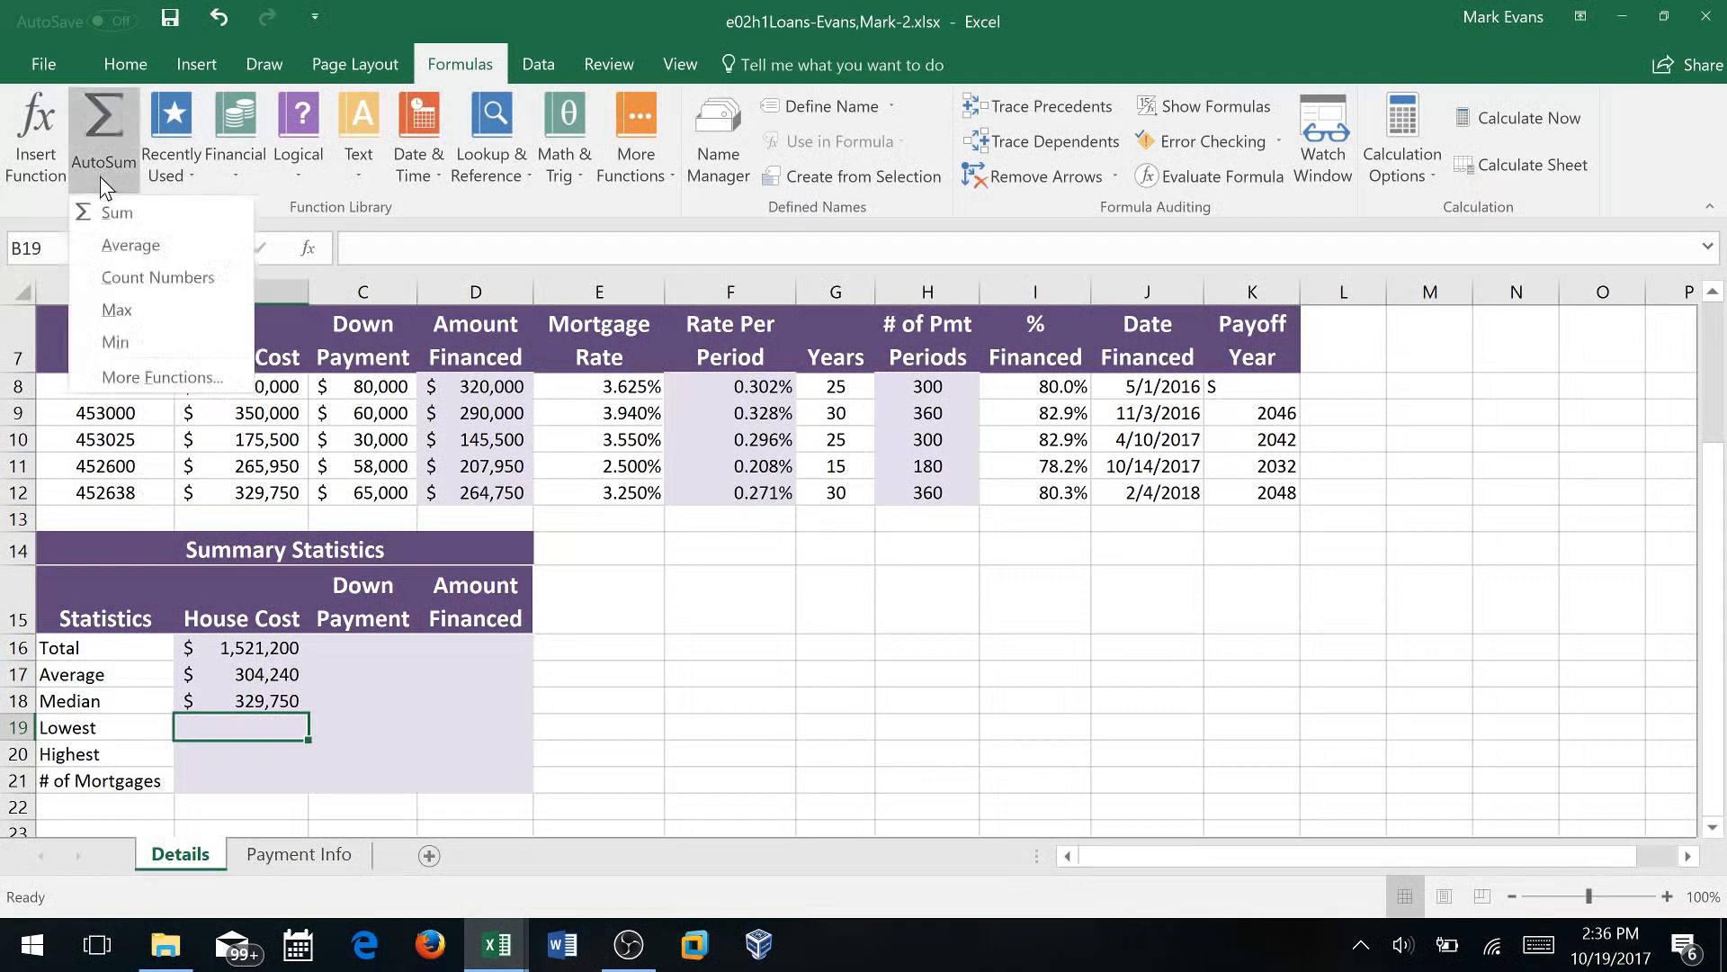
{"action": "left_click", "coordinate": [137, 340]}
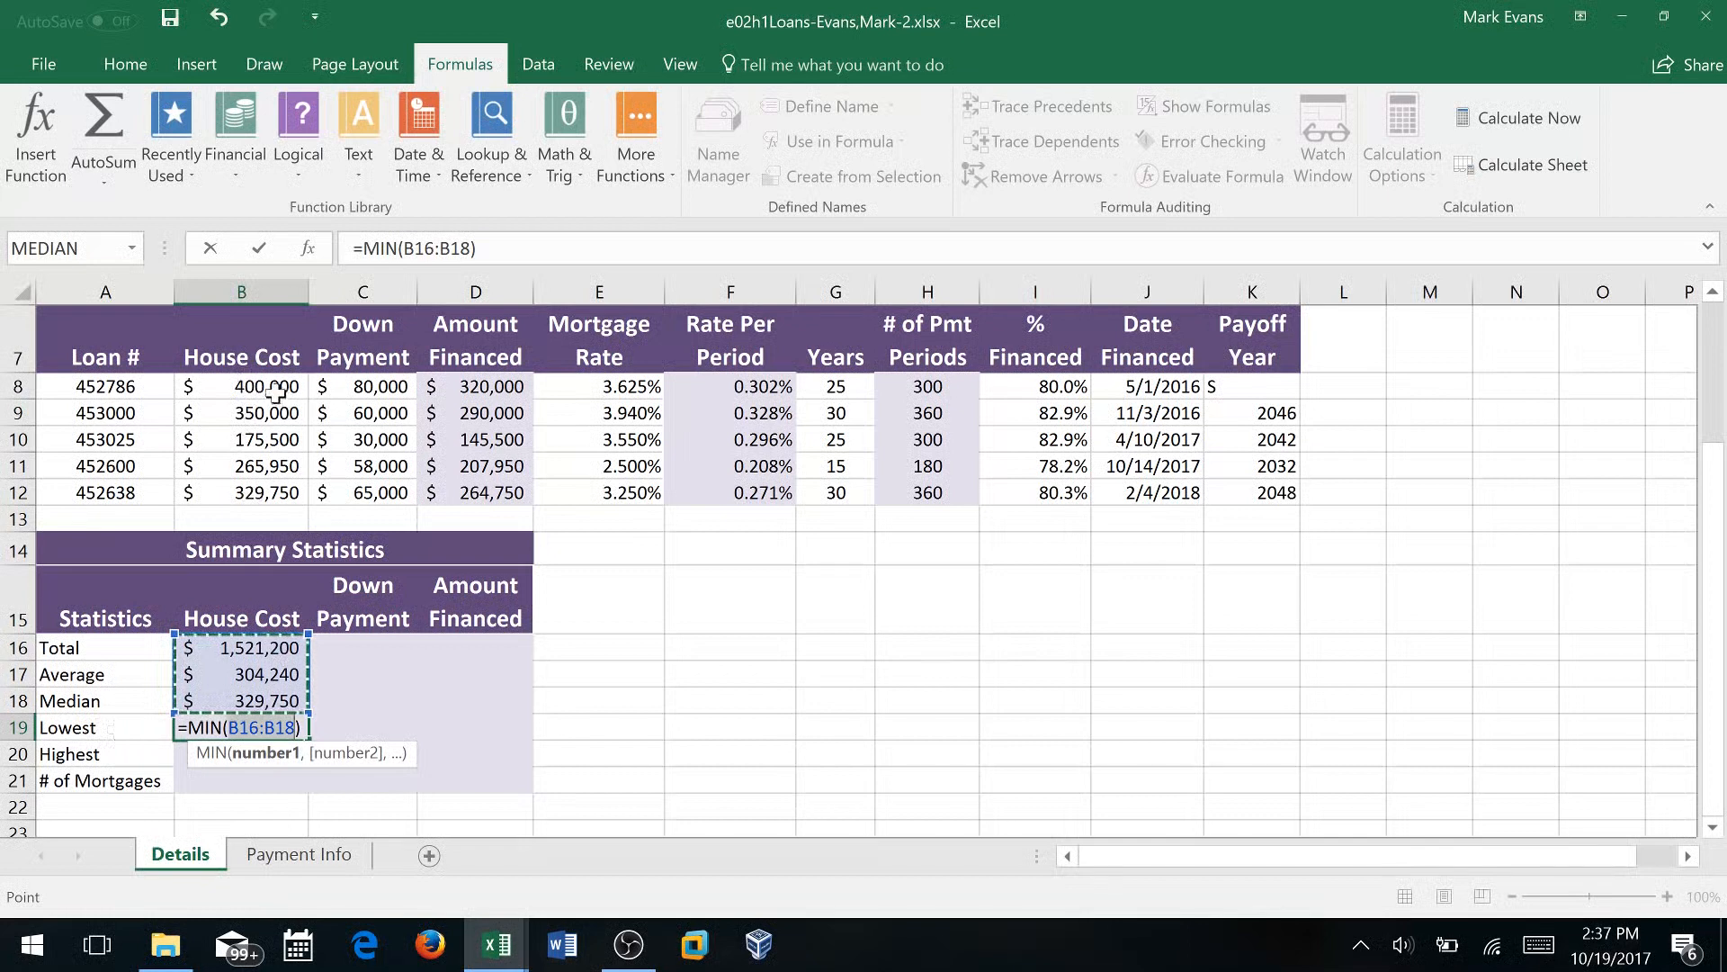
{"action": "left_click_drag", "start_coordinate": [259, 386], "coordinate": [273, 493]}
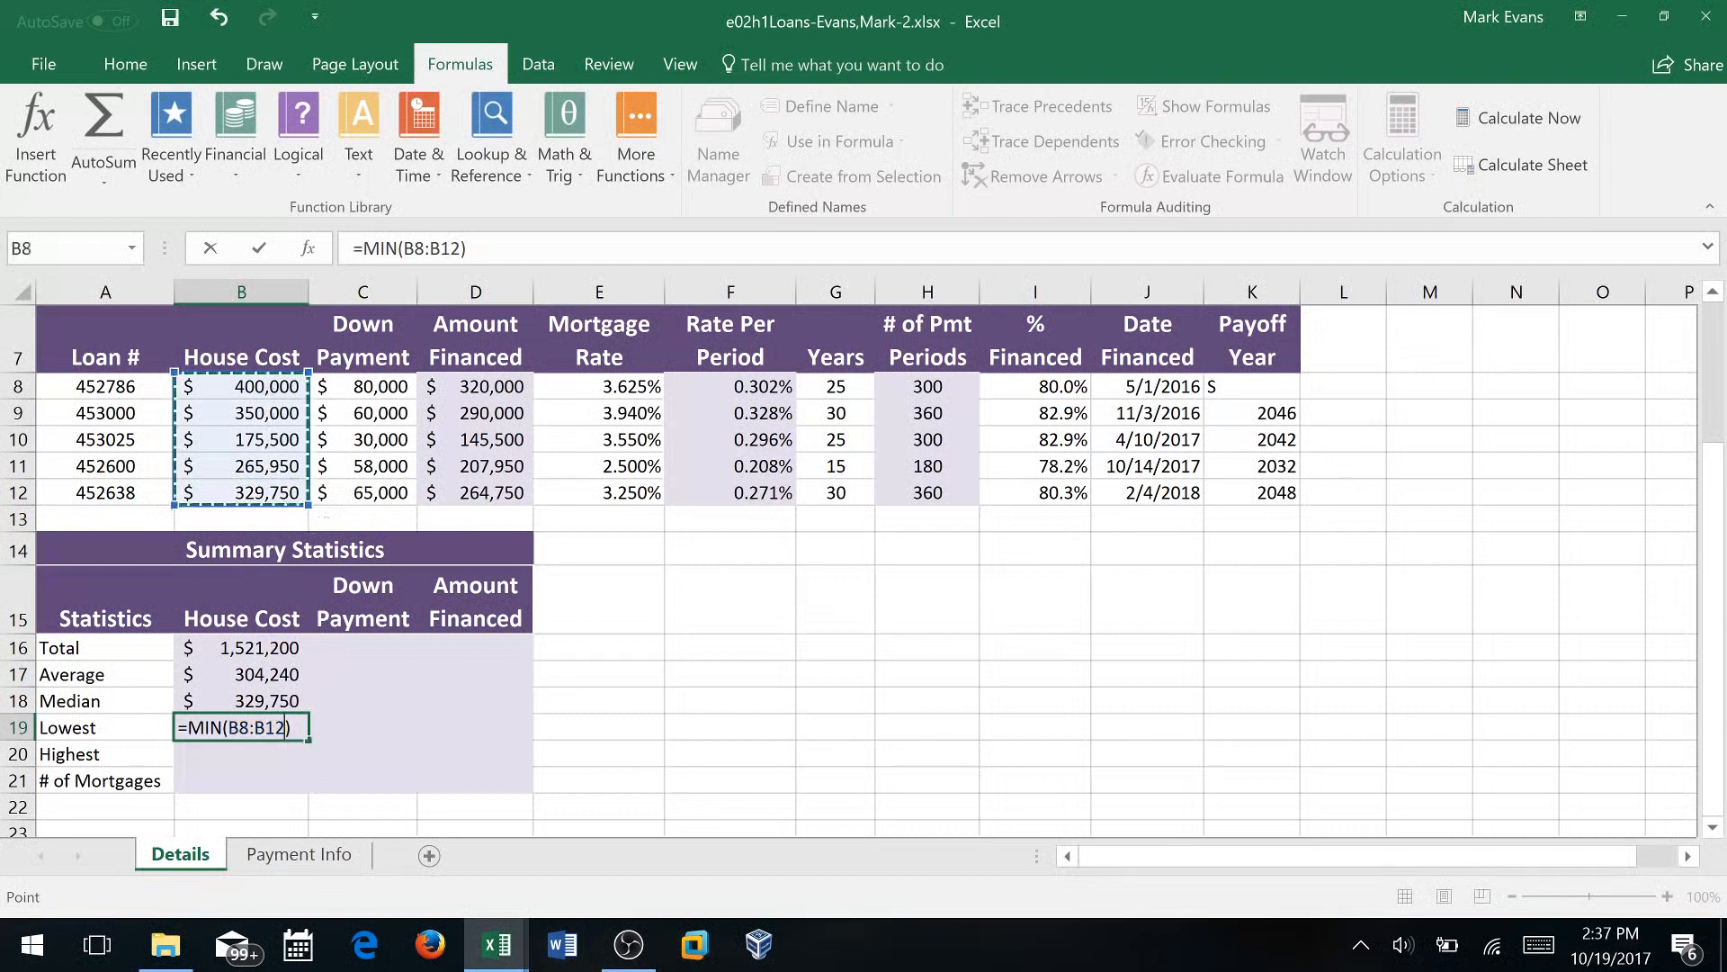
{"action": "key", "text": "Return"}
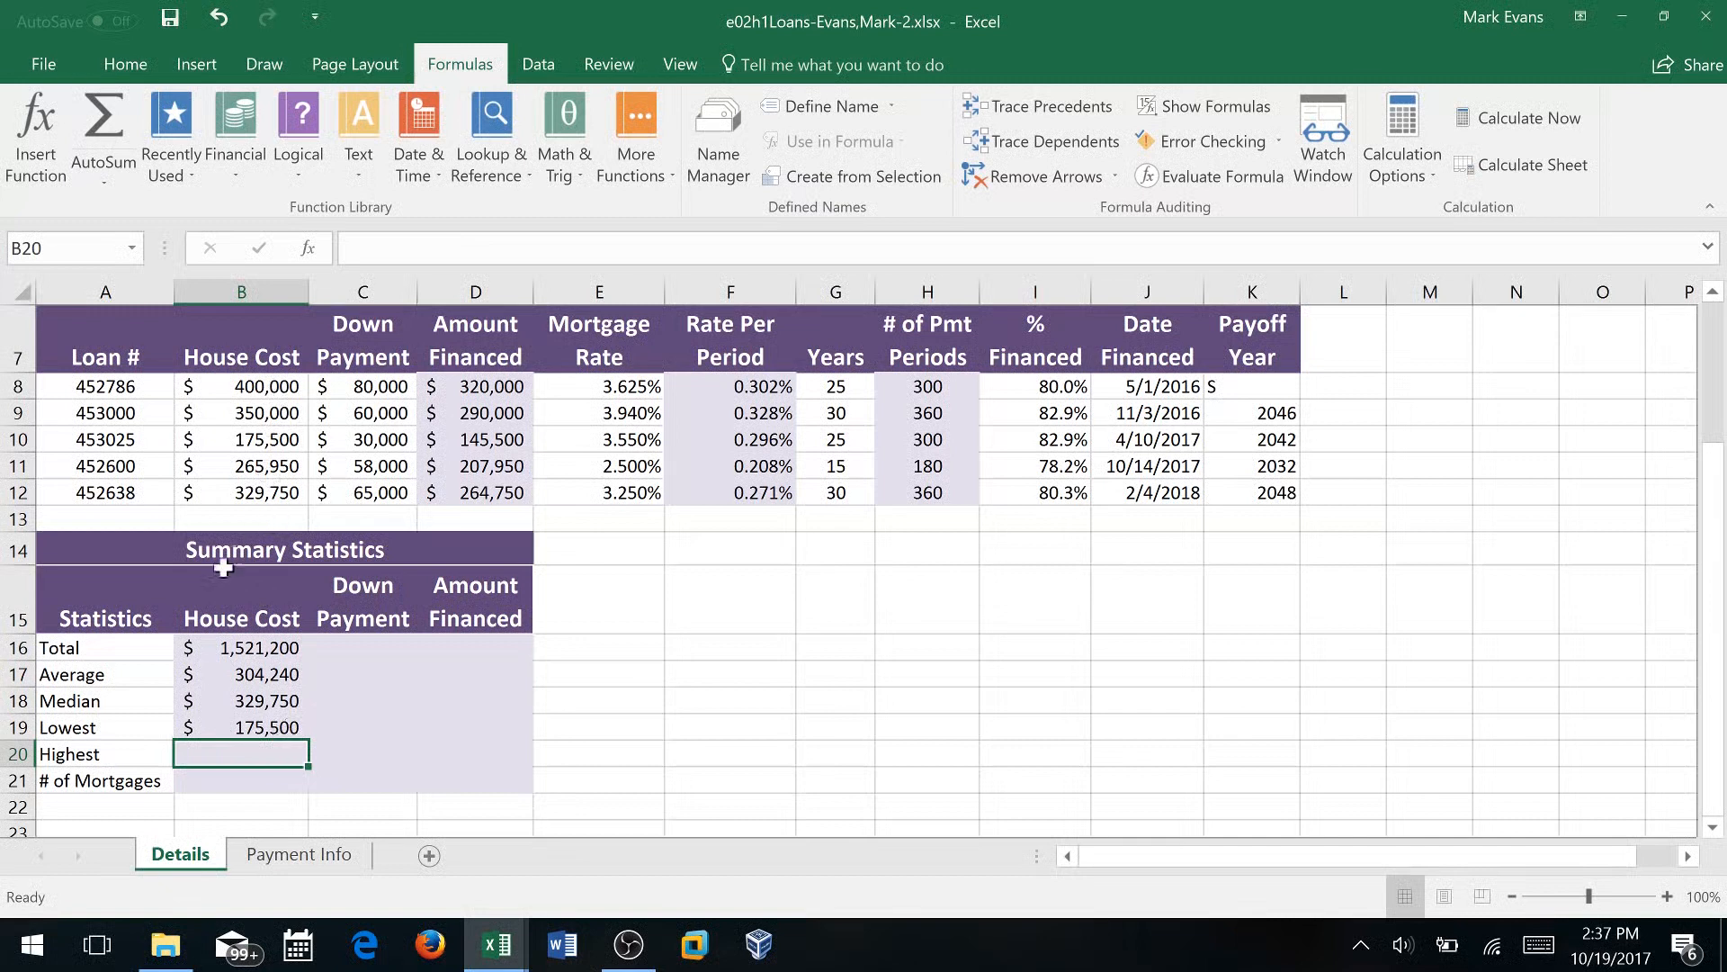
Calculate the highest house cost in B20 with the MAX function over B8:B12
{"action": "left_click", "coordinate": [106, 181]}
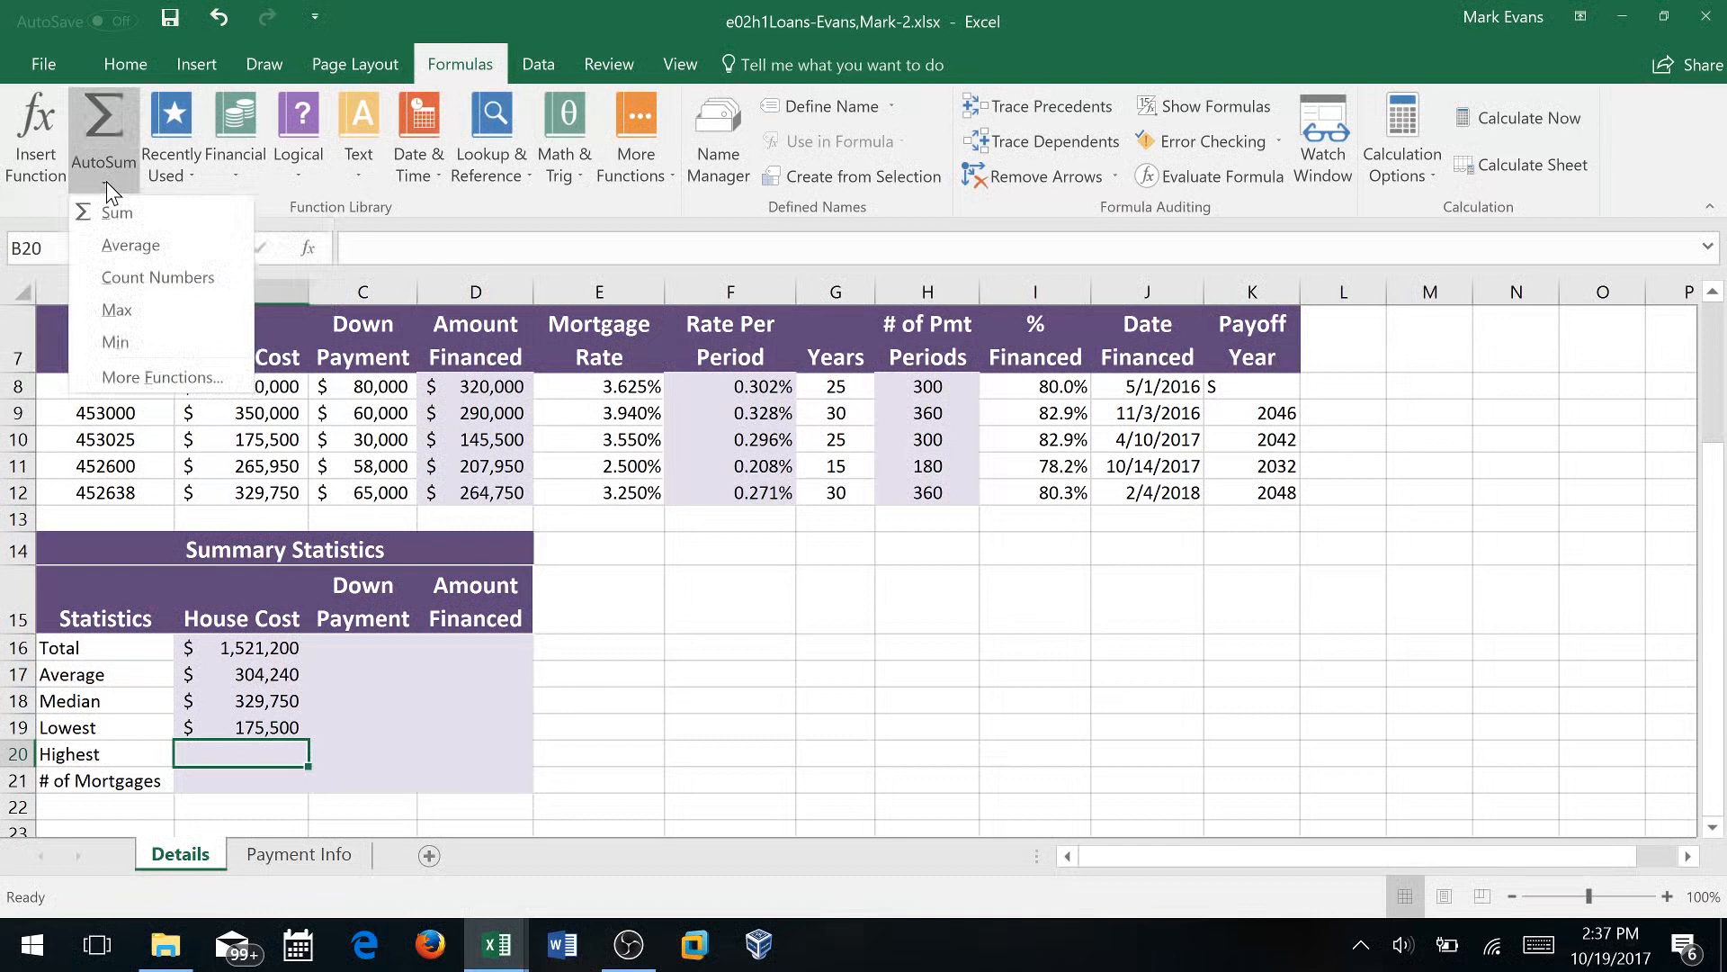
{"action": "left_click", "coordinate": [116, 300]}
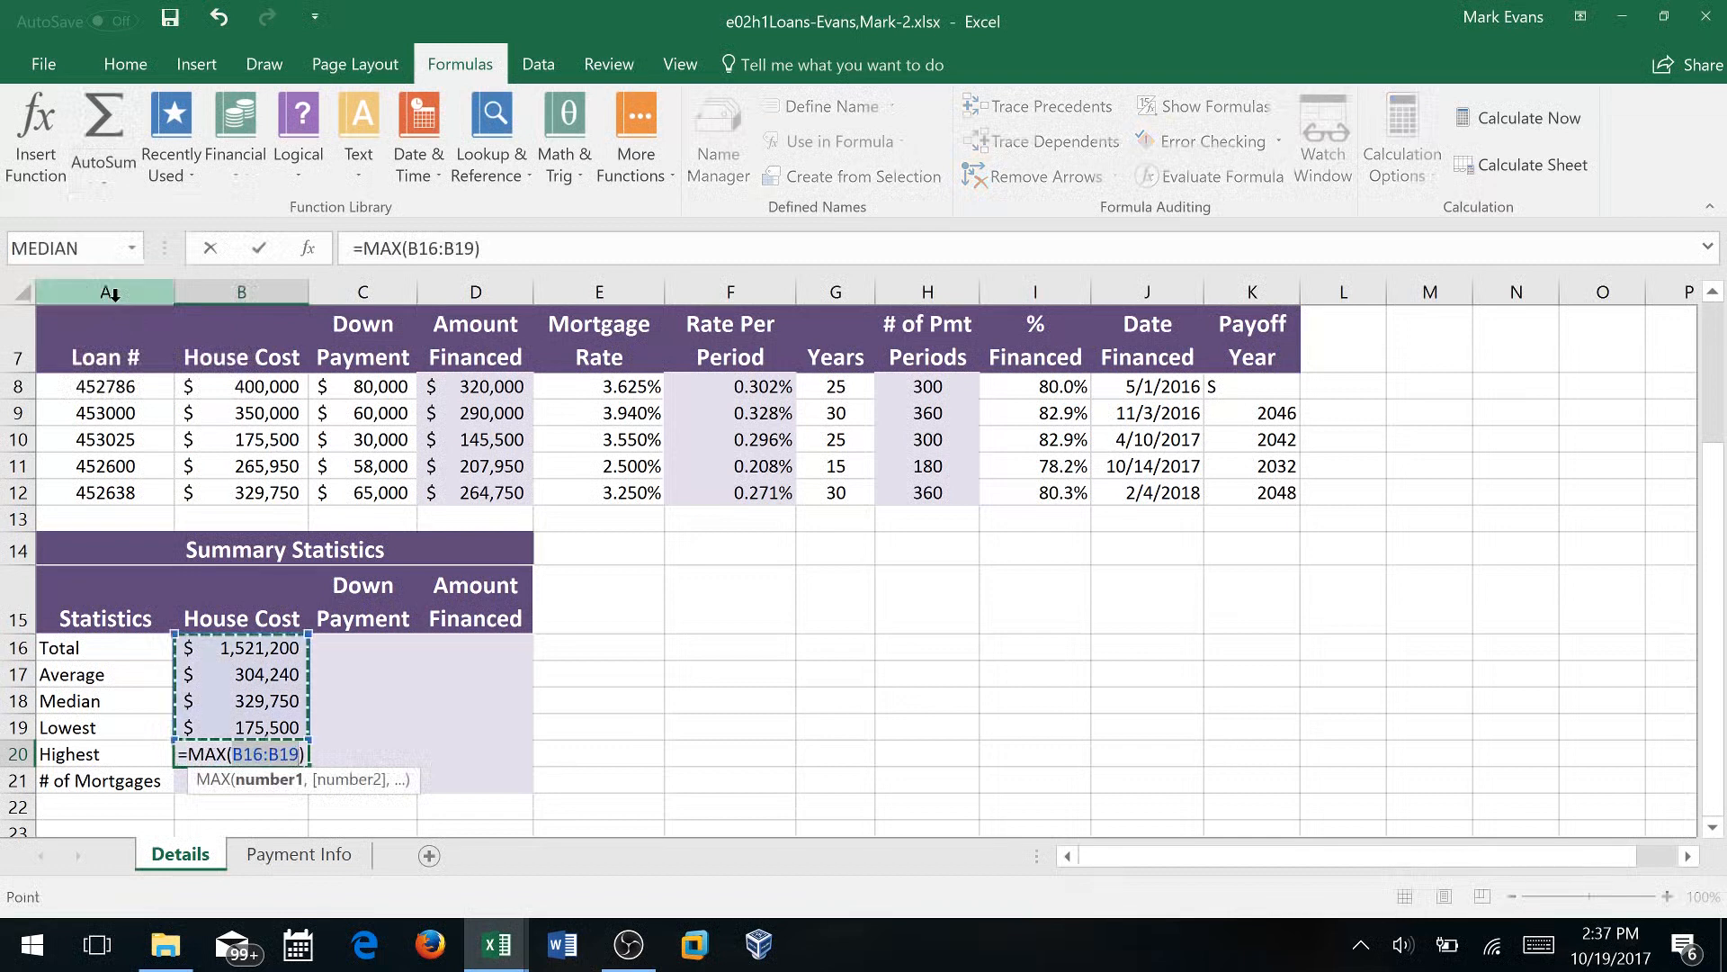
{"action": "left_click_drag", "start_coordinate": [233, 380], "coordinate": [254, 475]}
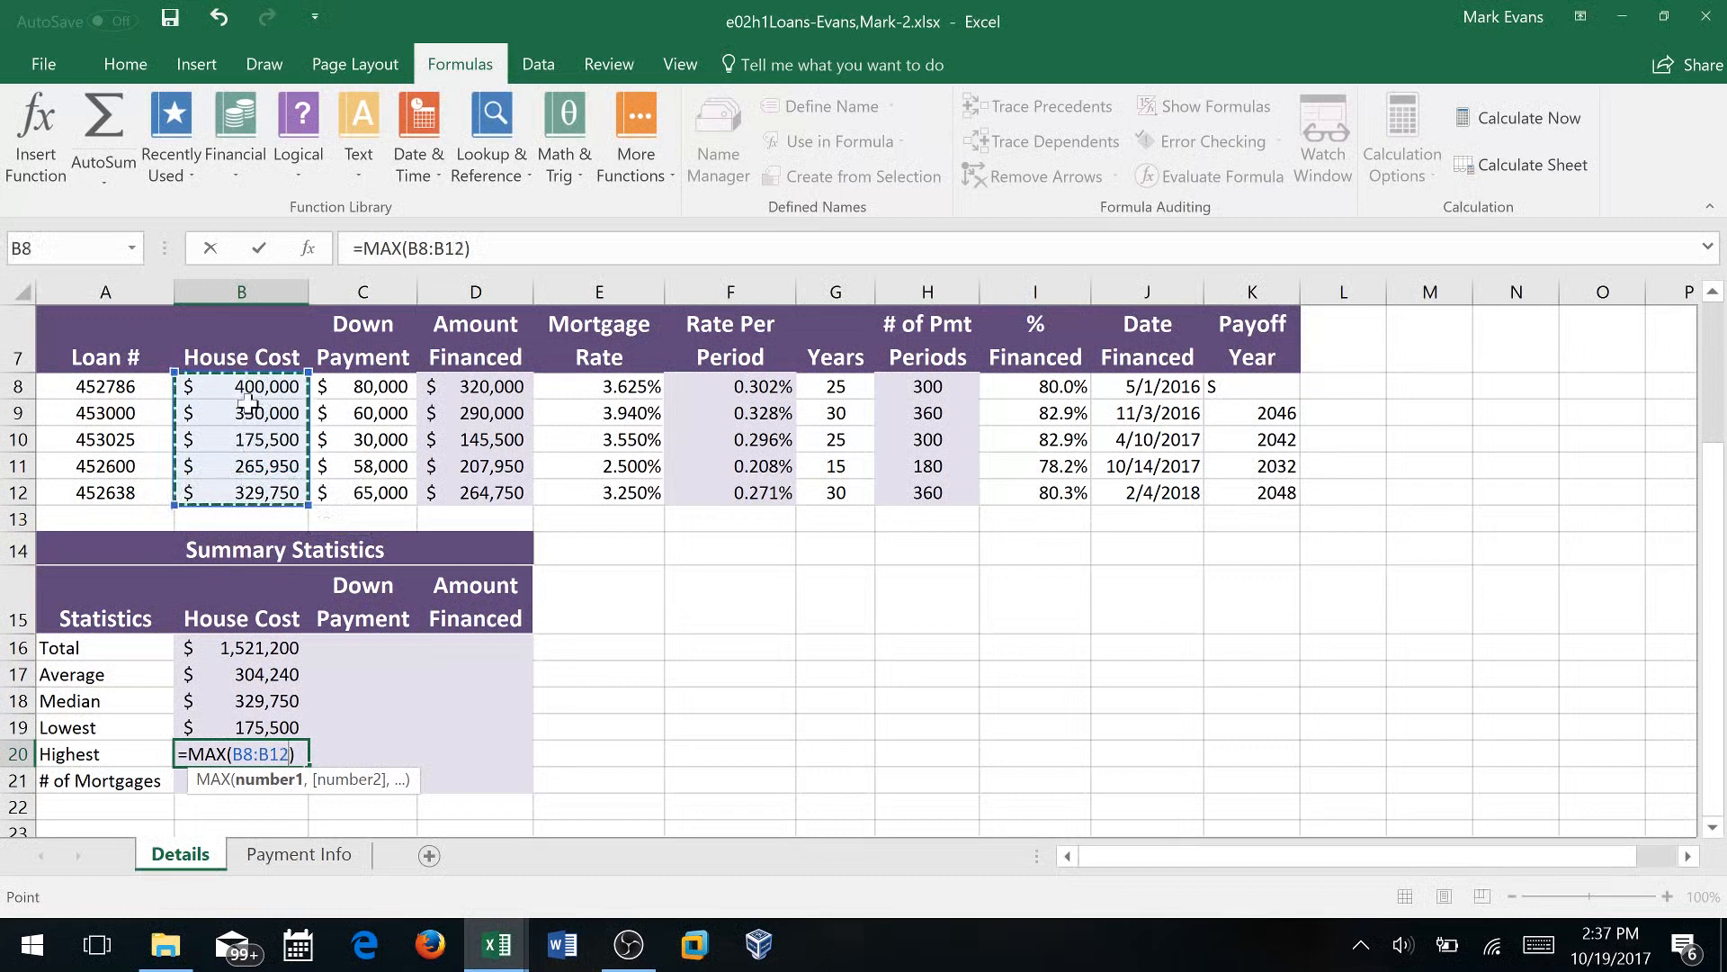
{"action": "left_click", "coordinate": [258, 249]}
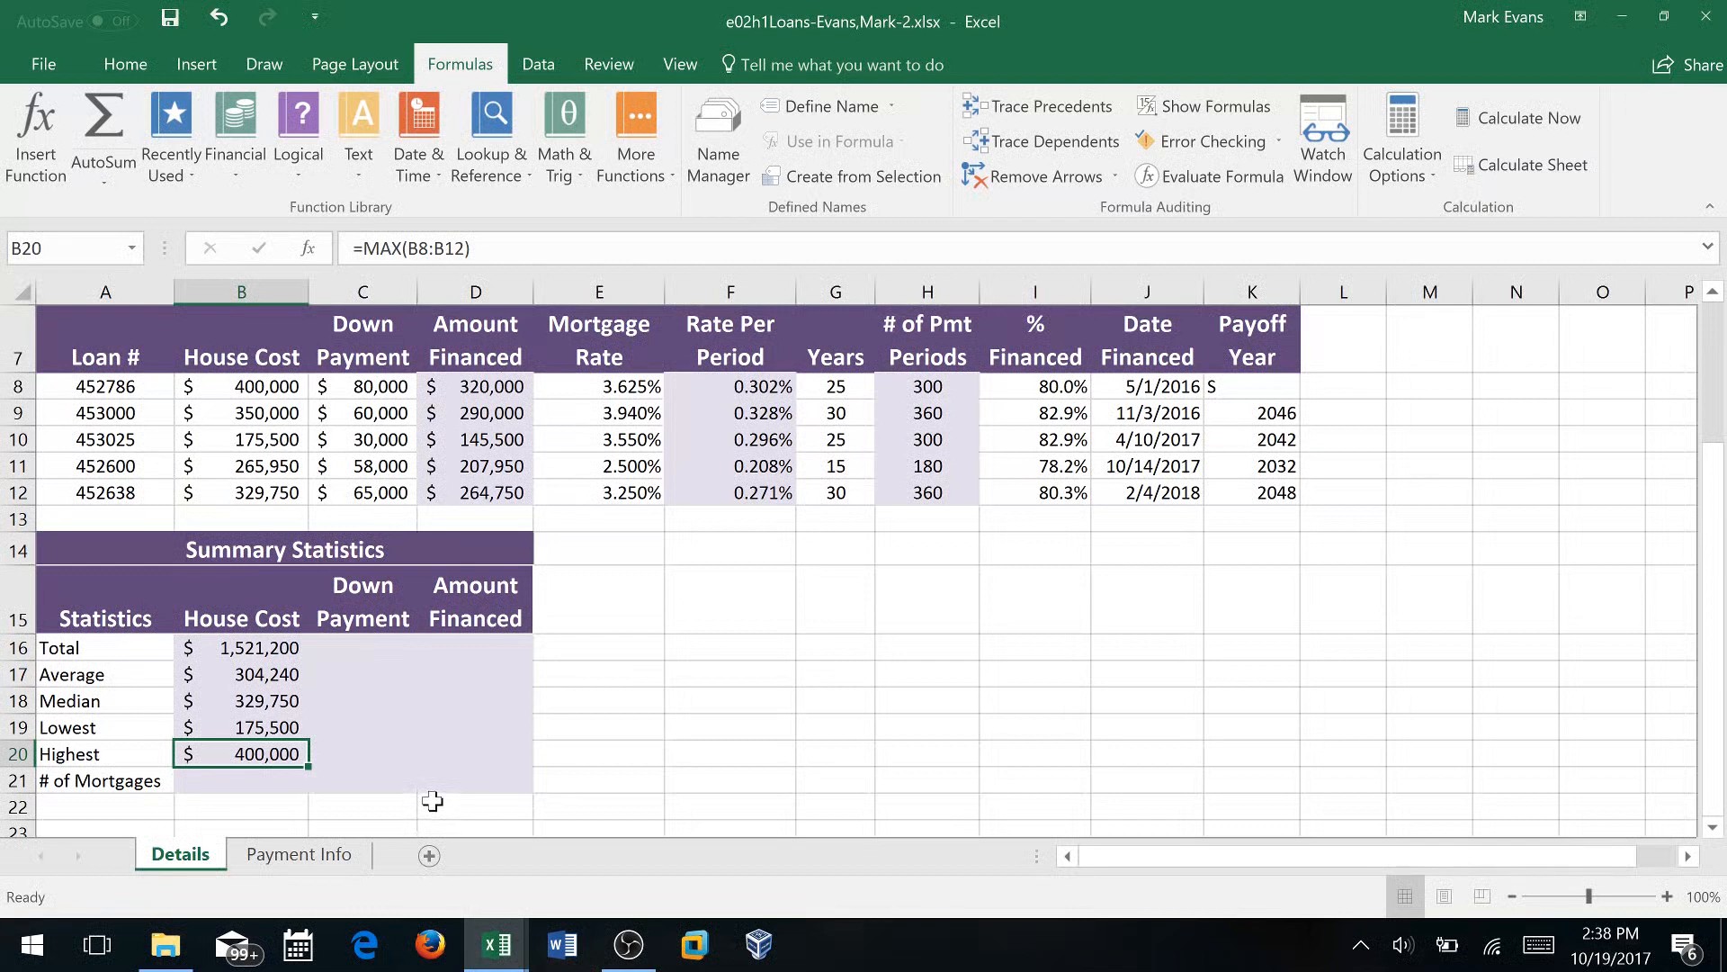
Count the mortgages in B21 with the COUNT function over B8:B12 and save the workbook
{"action": "left_click", "coordinate": [231, 779]}
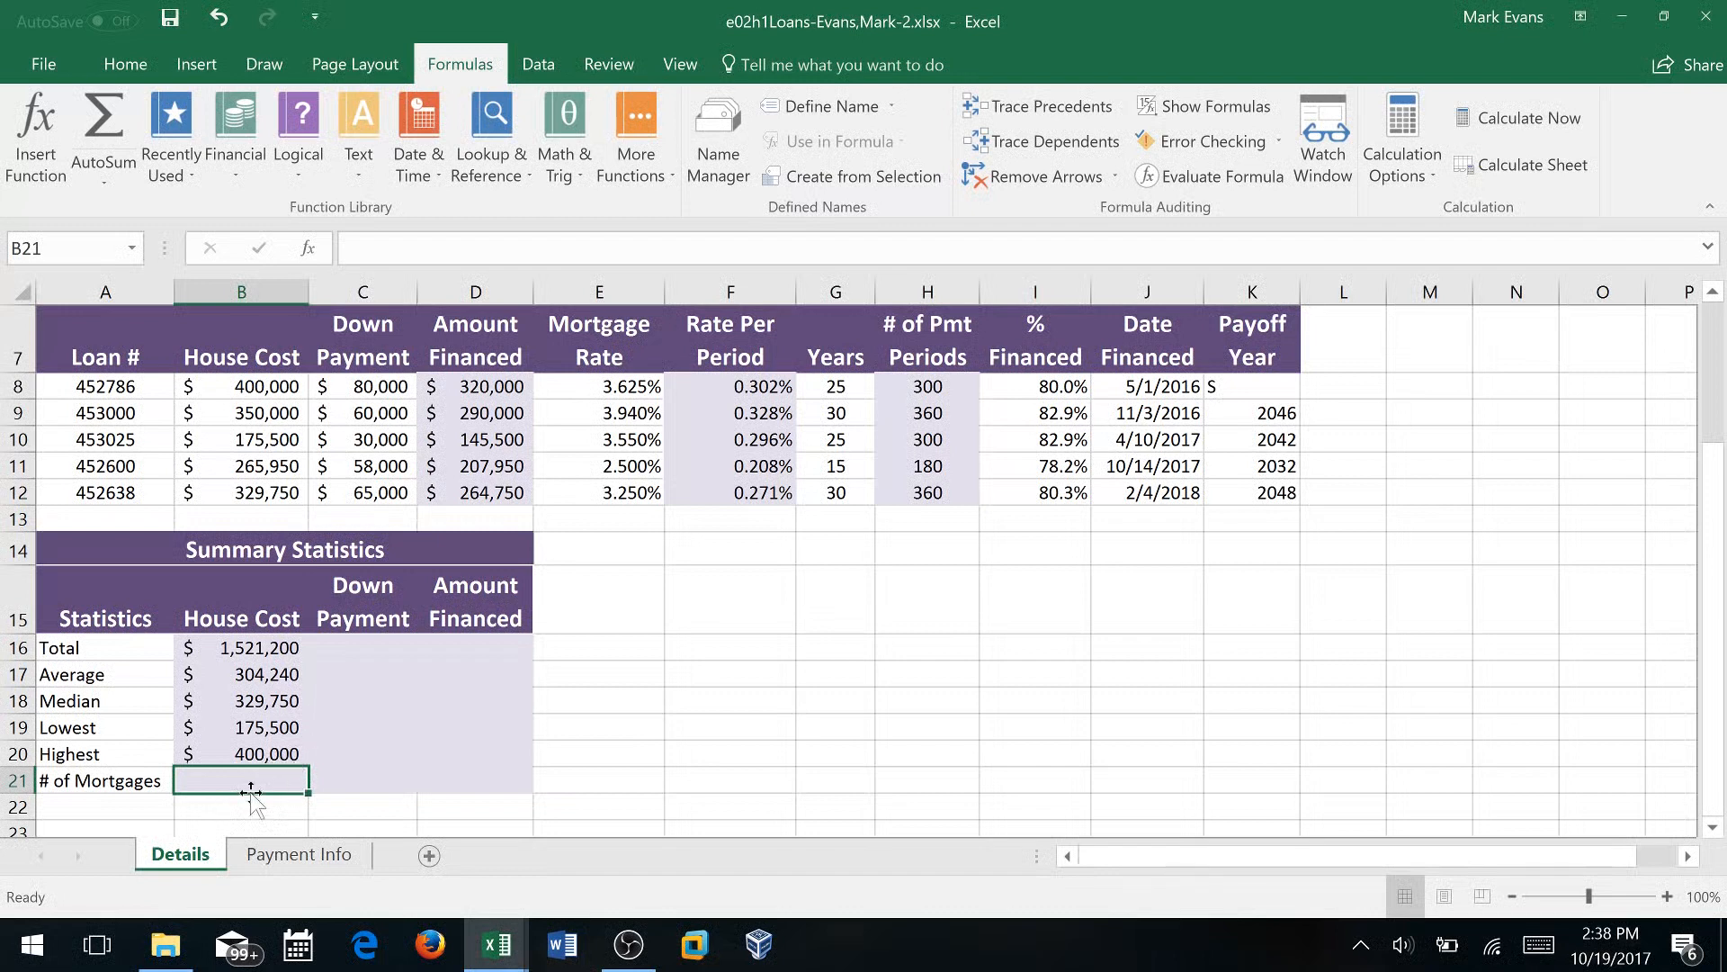
{"action": "left_click", "coordinate": [106, 181]}
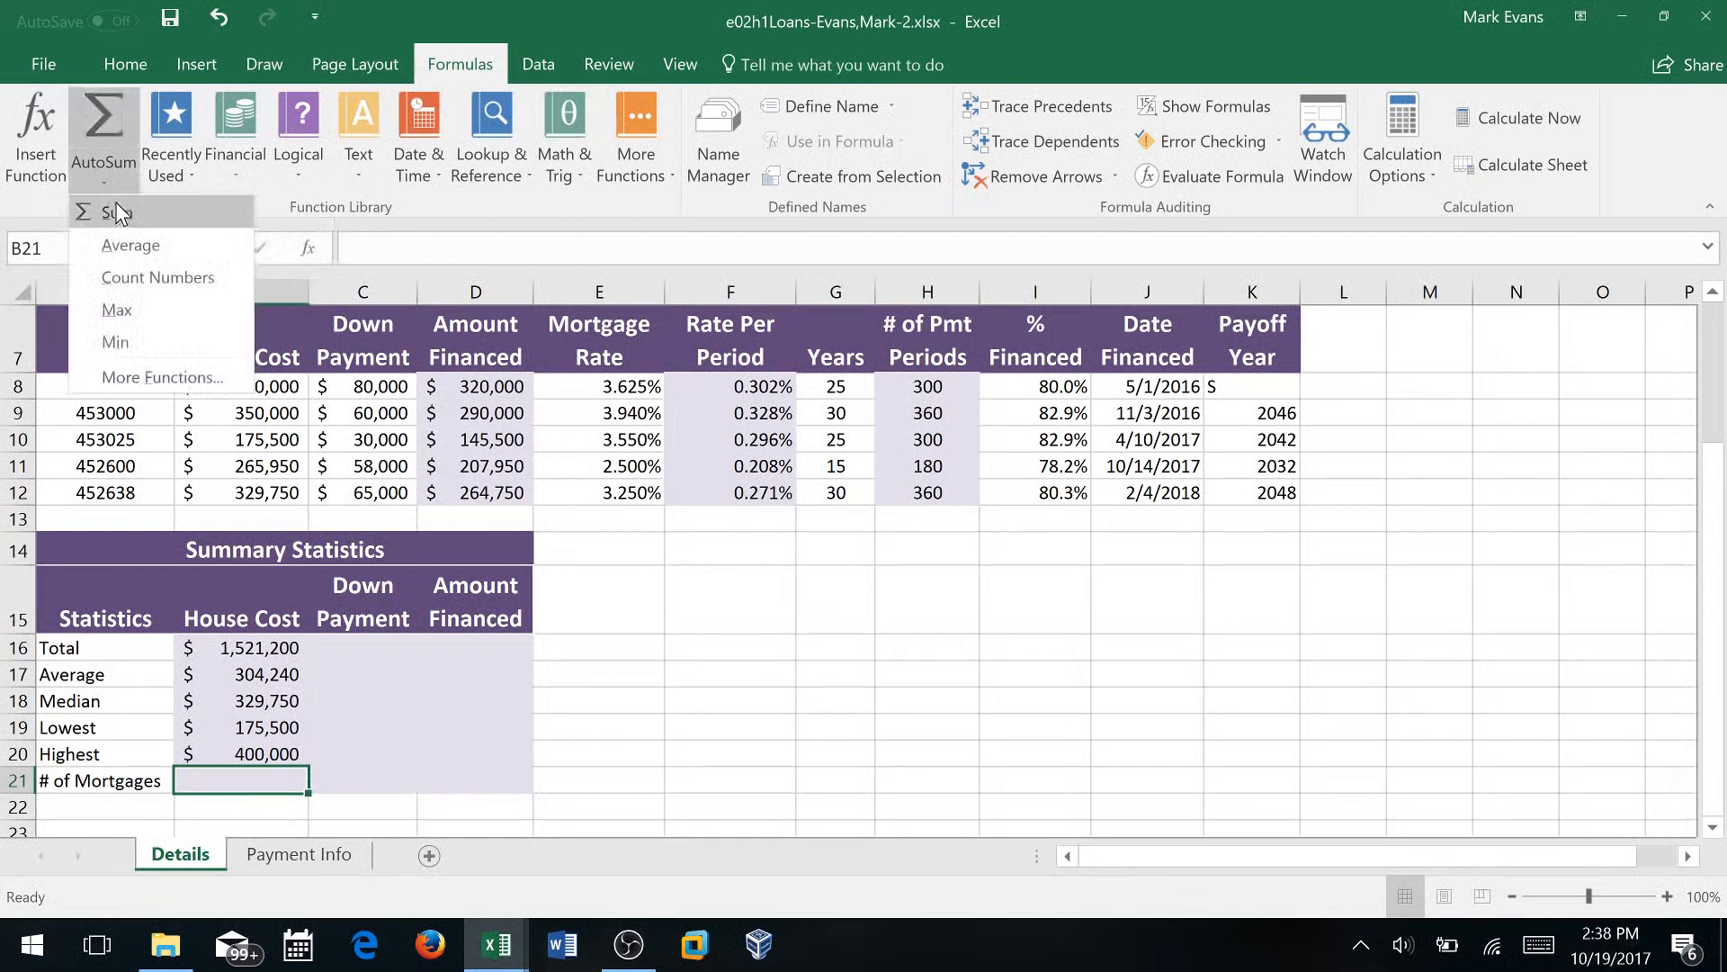
{"action": "left_click", "coordinate": [142, 277]}
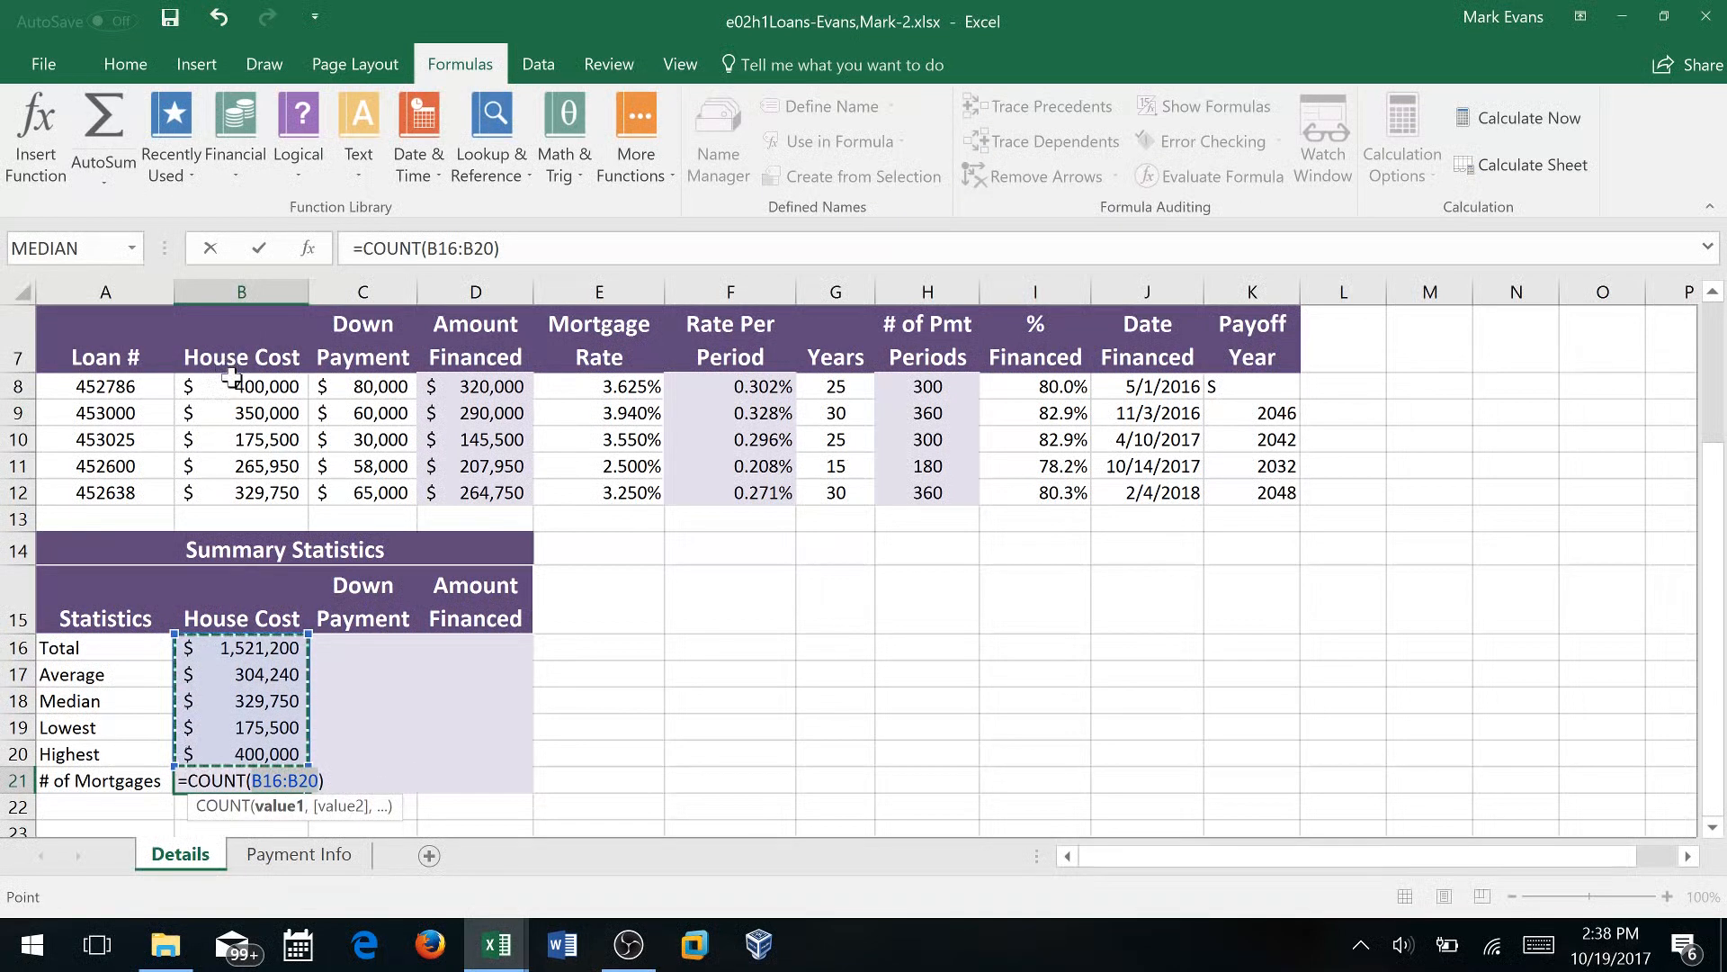
{"action": "left_click_drag", "start_coordinate": [234, 385], "coordinate": [241, 487]}
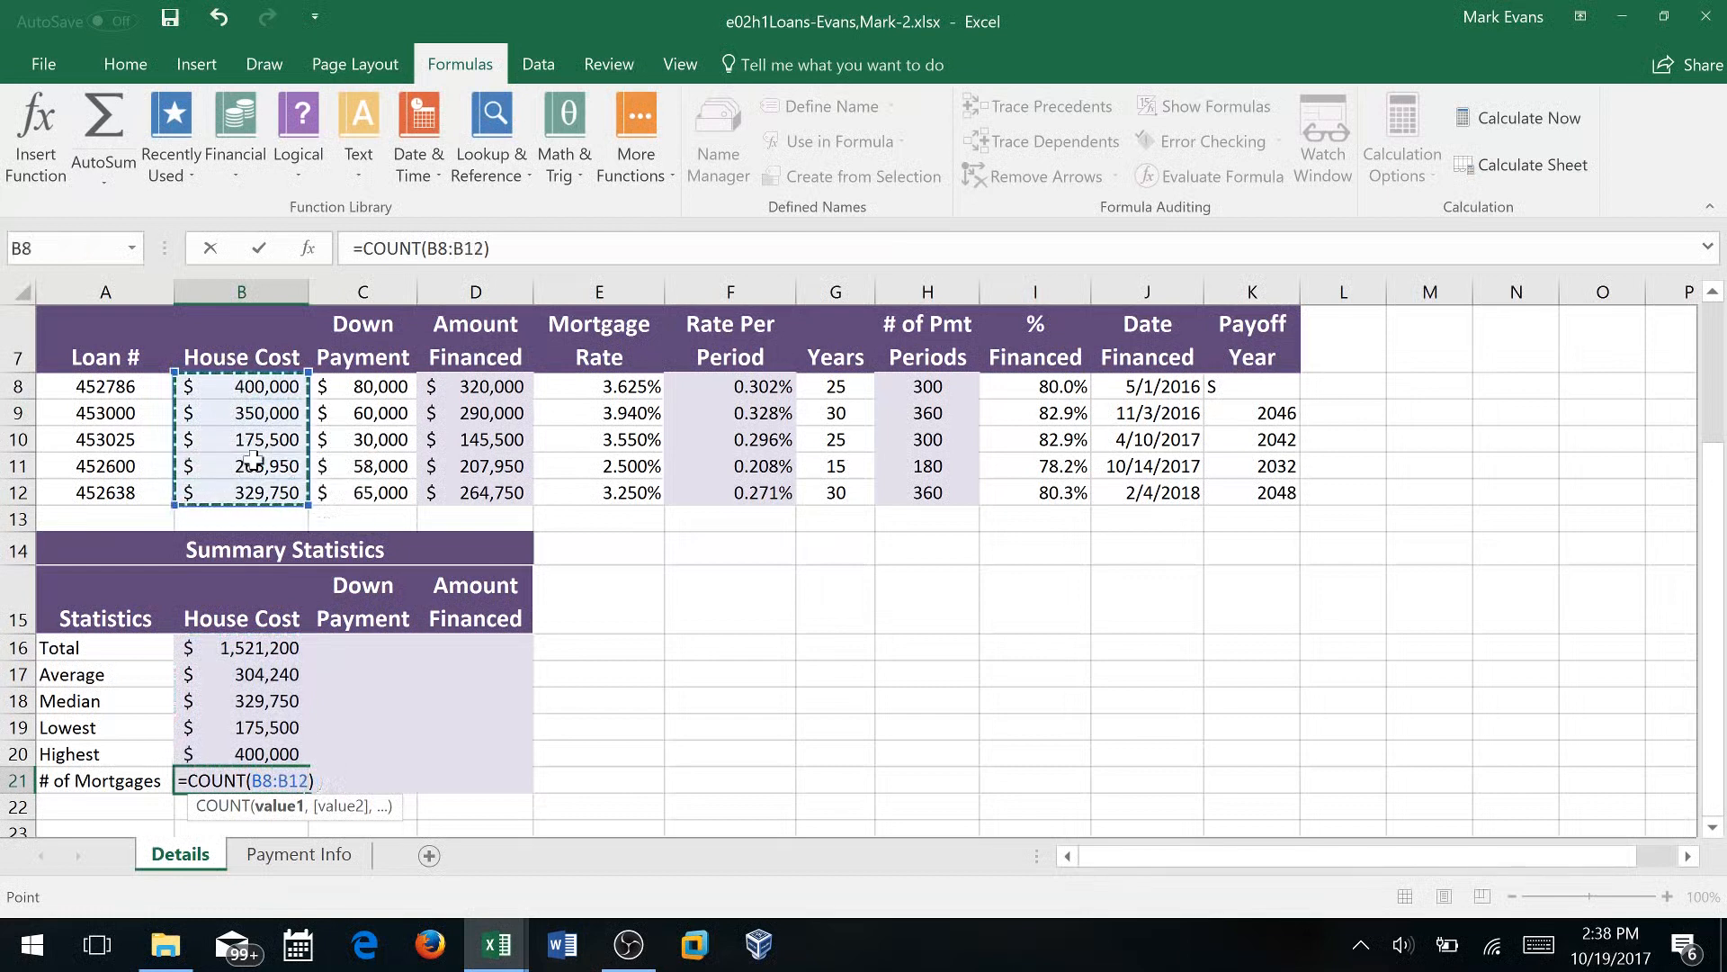
{"action": "key", "text": "Return"}
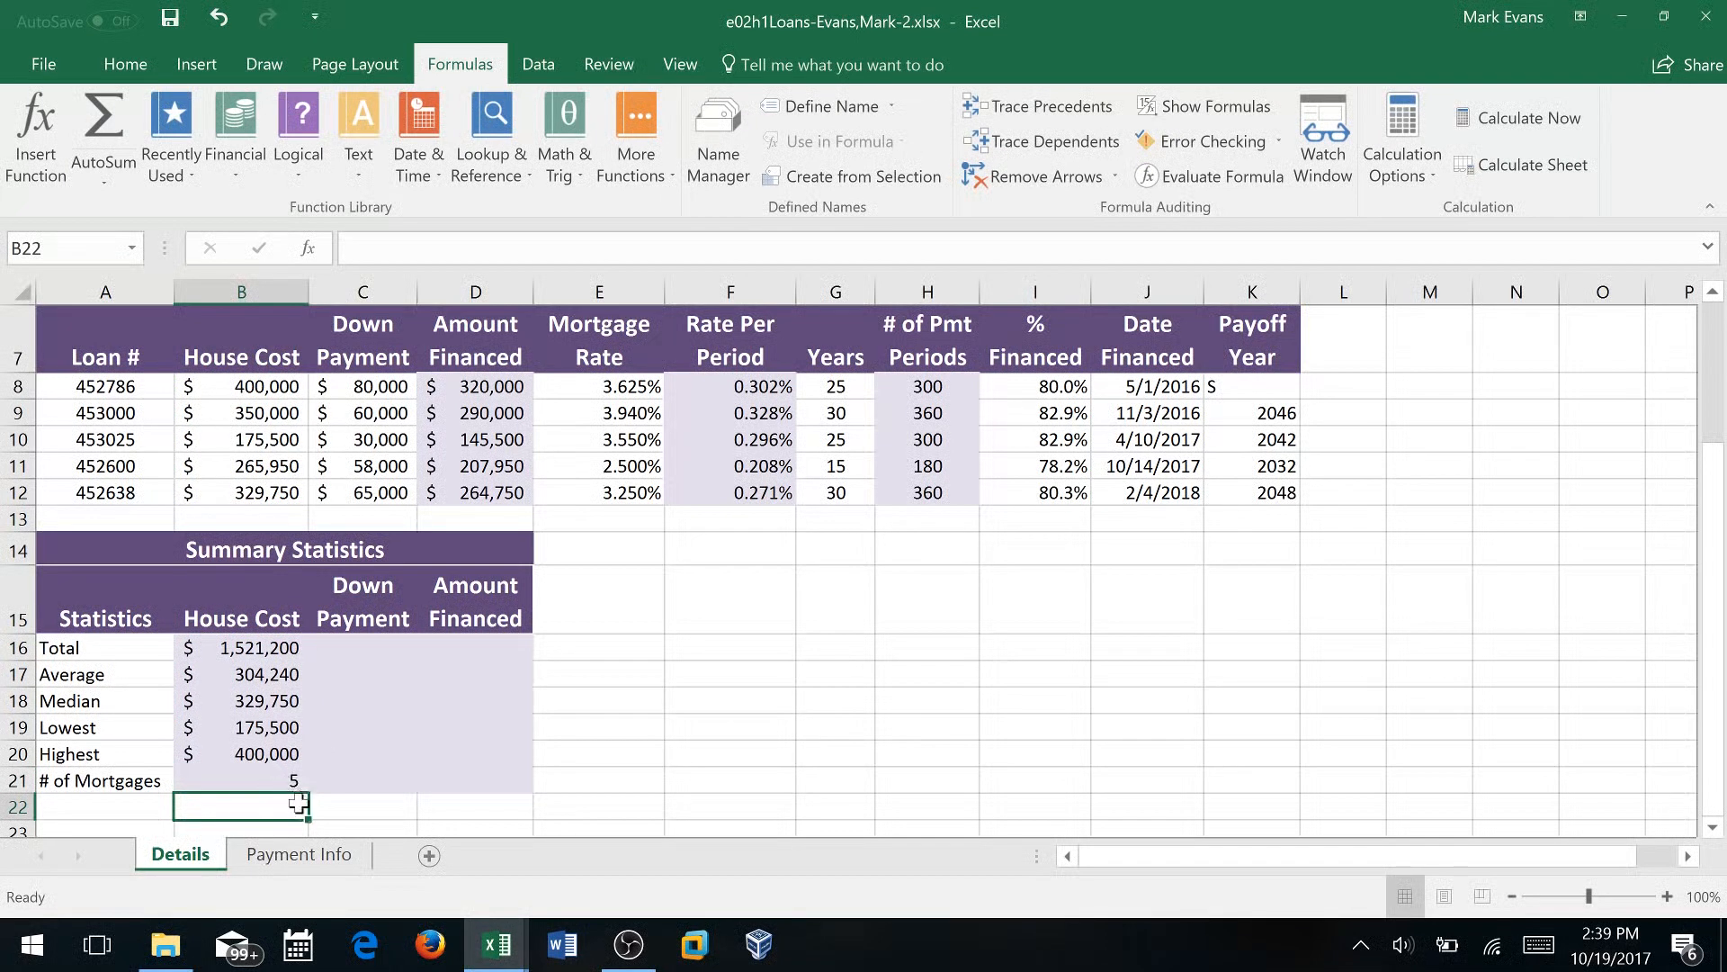
{"action": "left_click", "coordinate": [169, 20]}
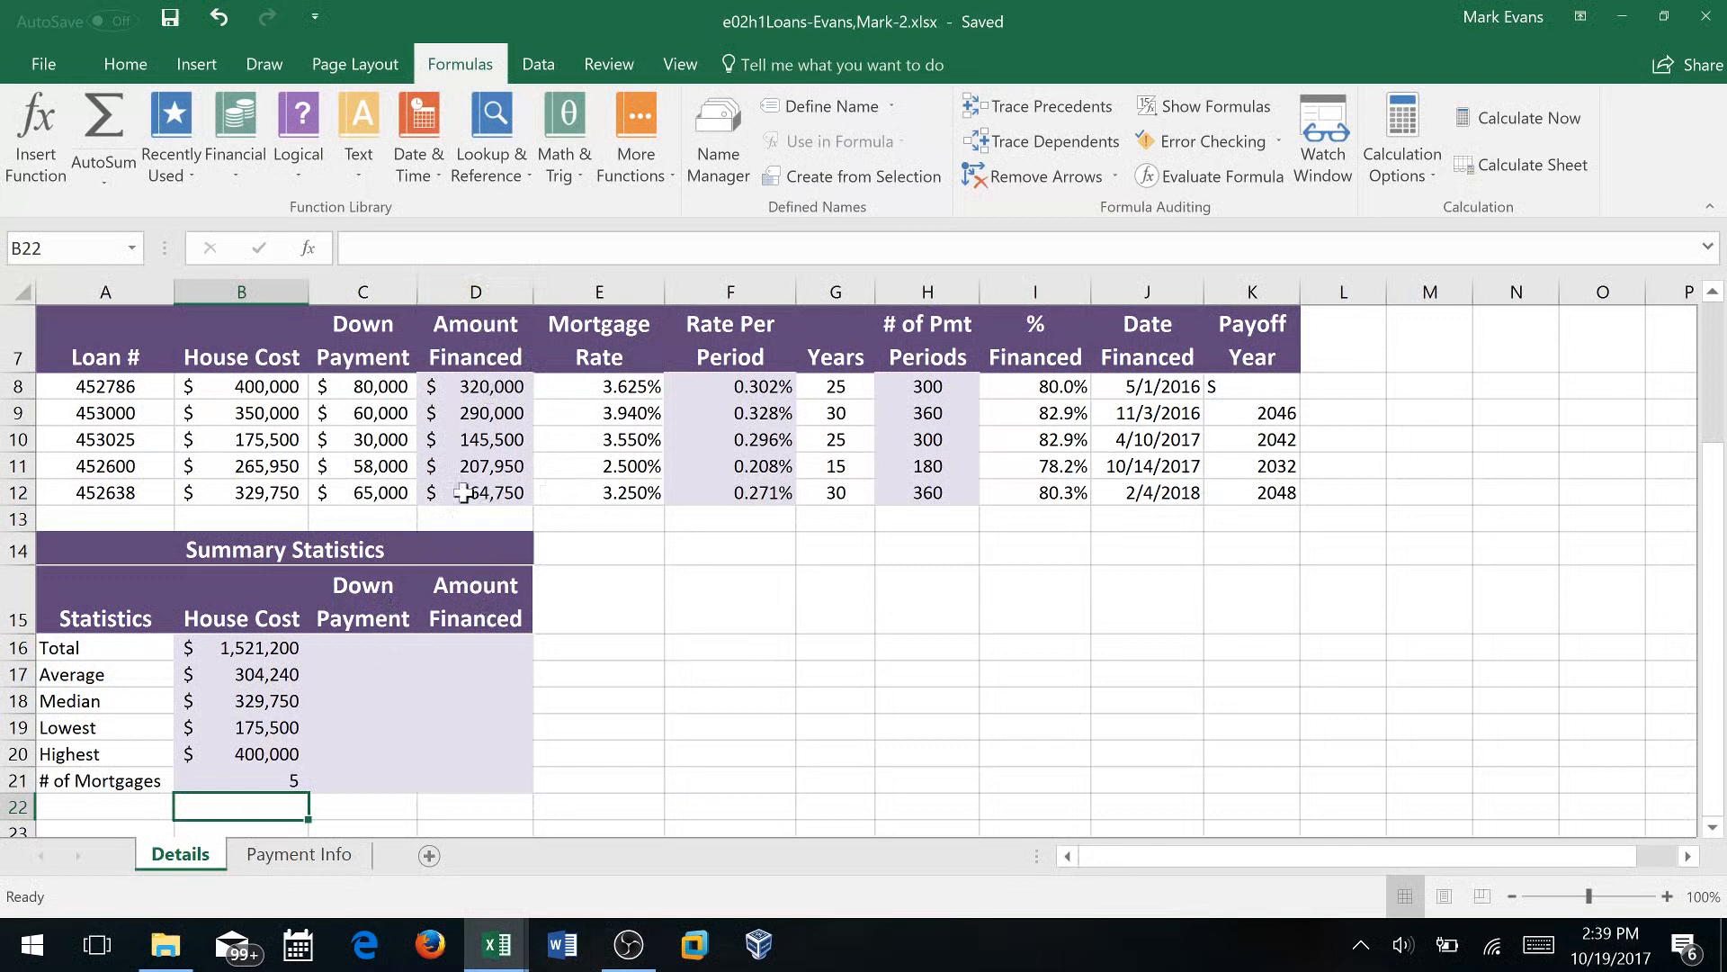
Fill the summary formulas in B16:B21 across to the Down Payment and Amount Financed columns, C and D, and save the workbook
{"action": "left_click_drag", "start_coordinate": [256, 649], "coordinate": [270, 779]}
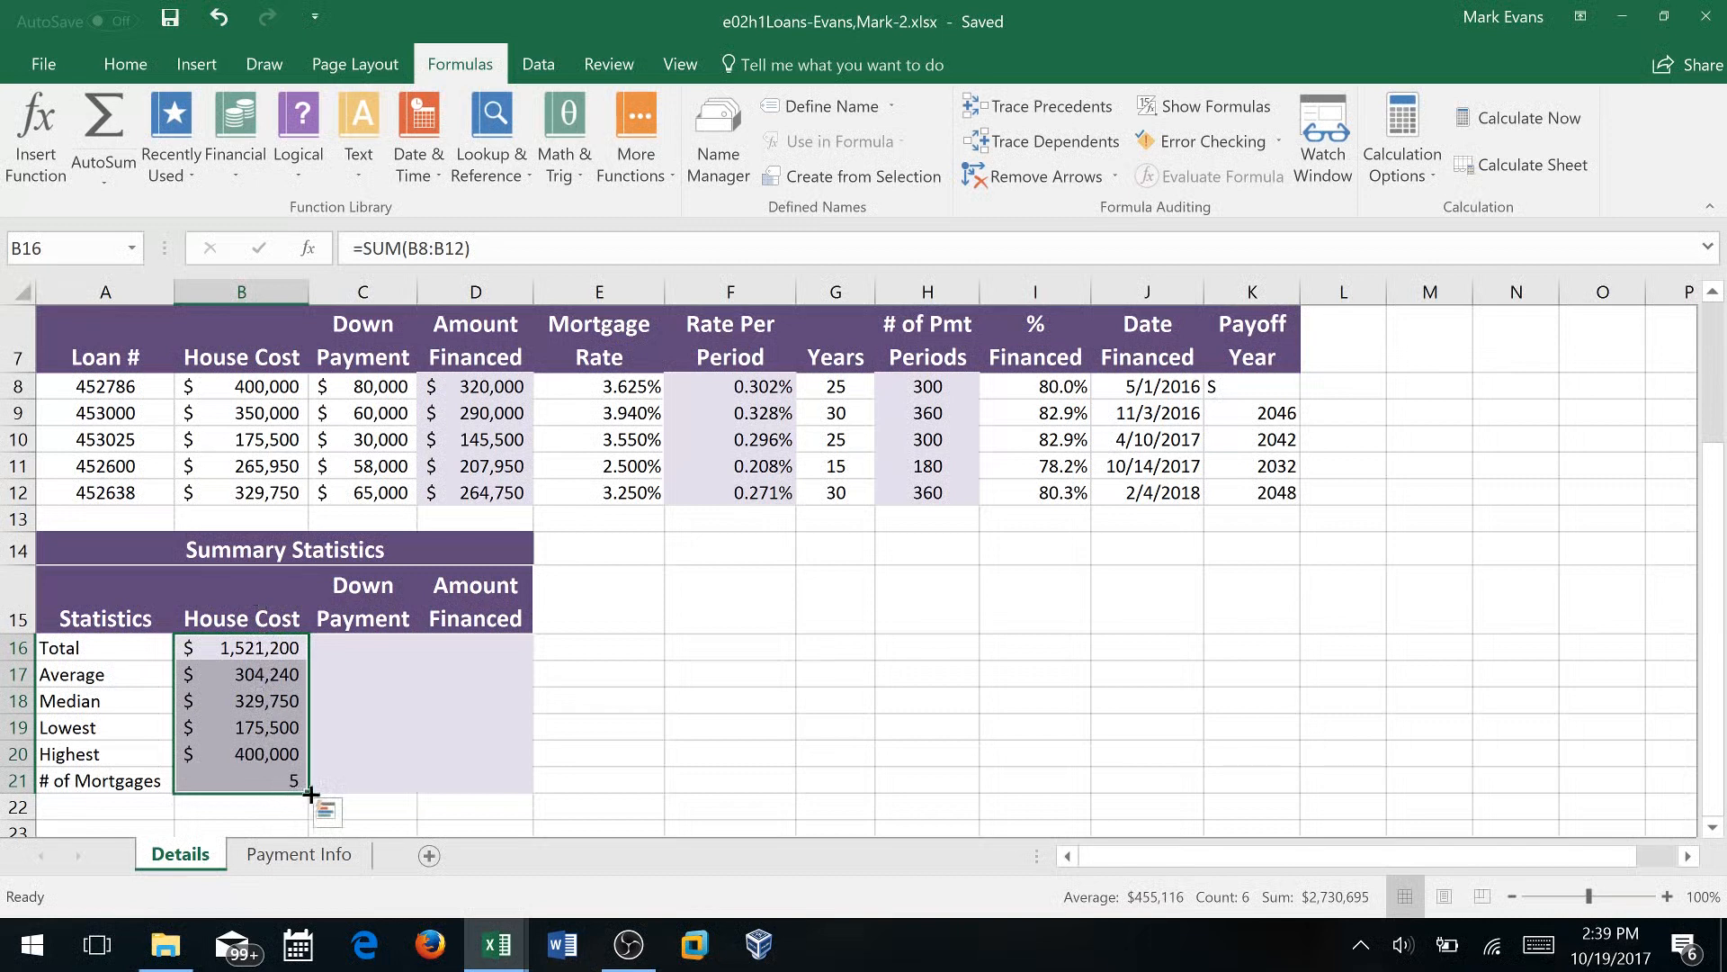
{"action": "left_click_drag", "start_coordinate": [311, 794], "coordinate": [525, 791]}
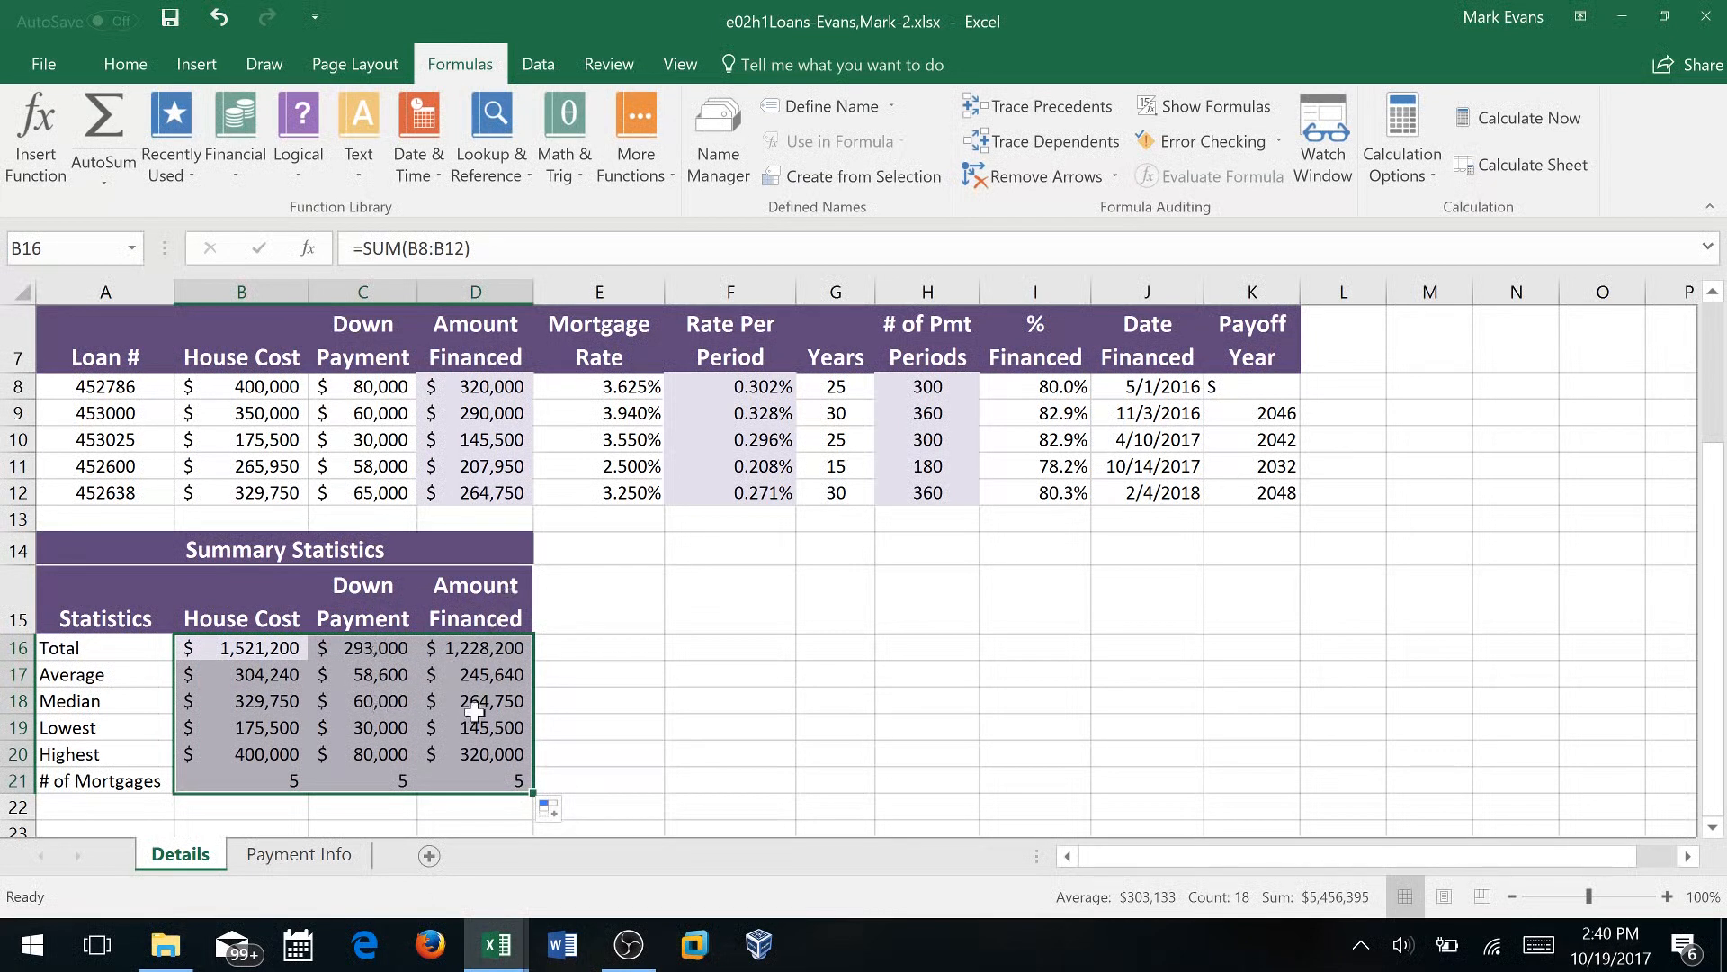
{"action": "left_click", "coordinate": [580, 707]}
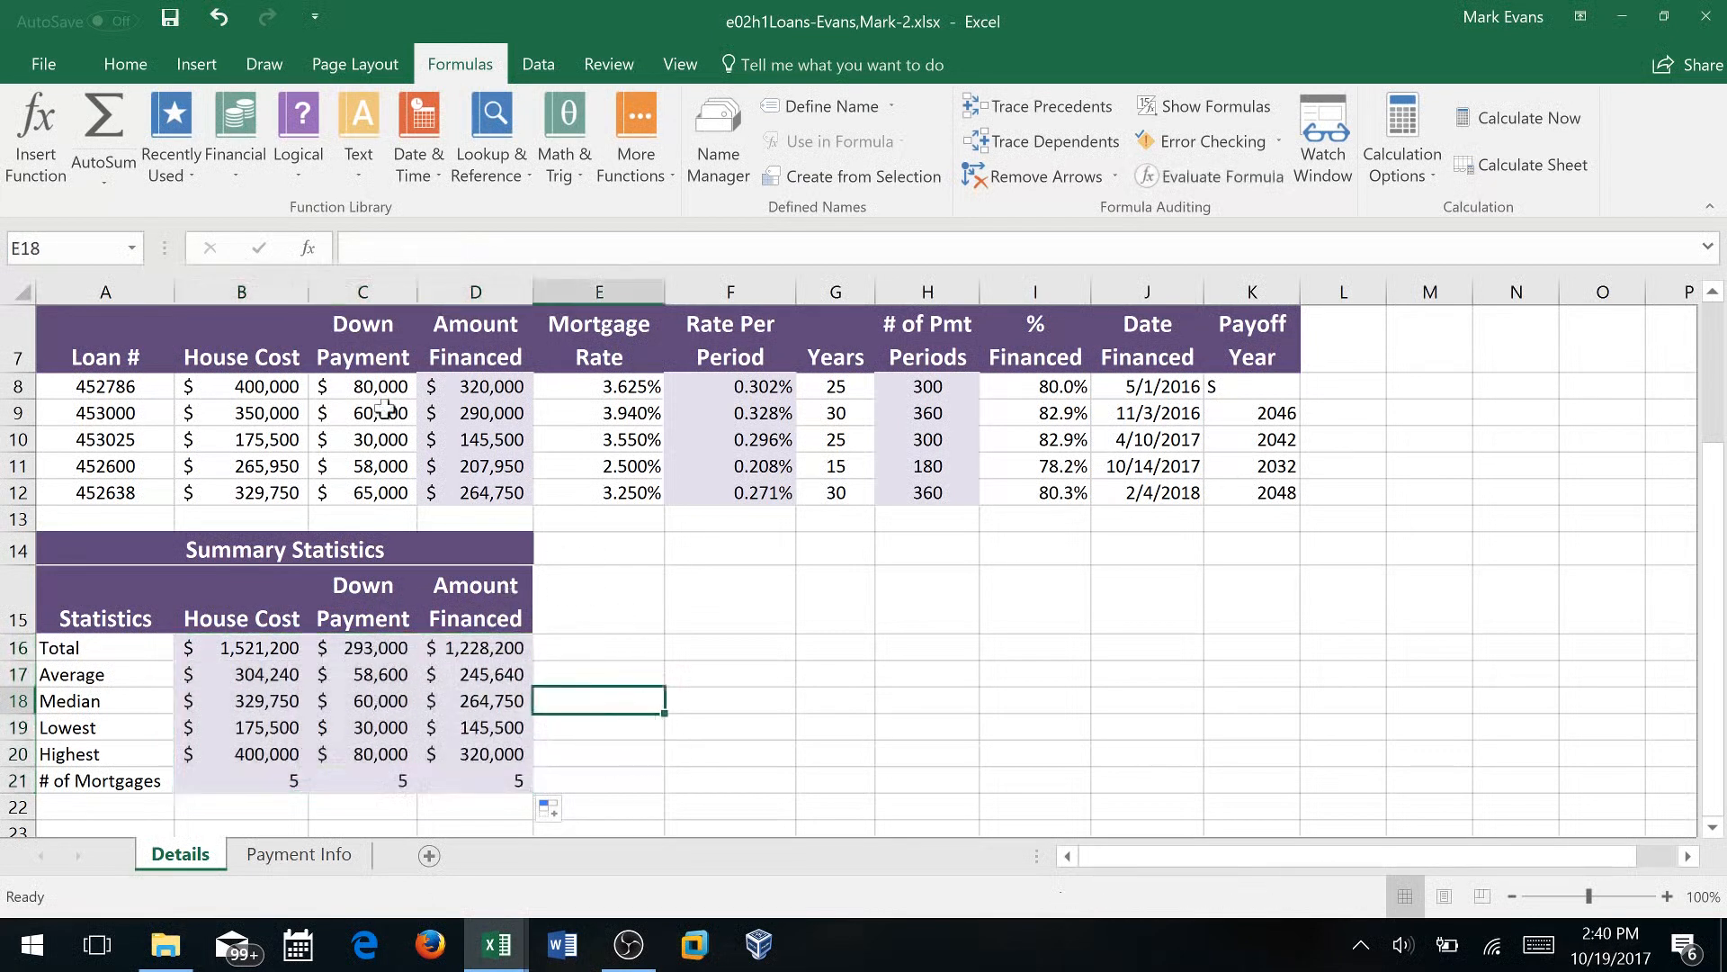
{"action": "left_click", "coordinate": [170, 19]}
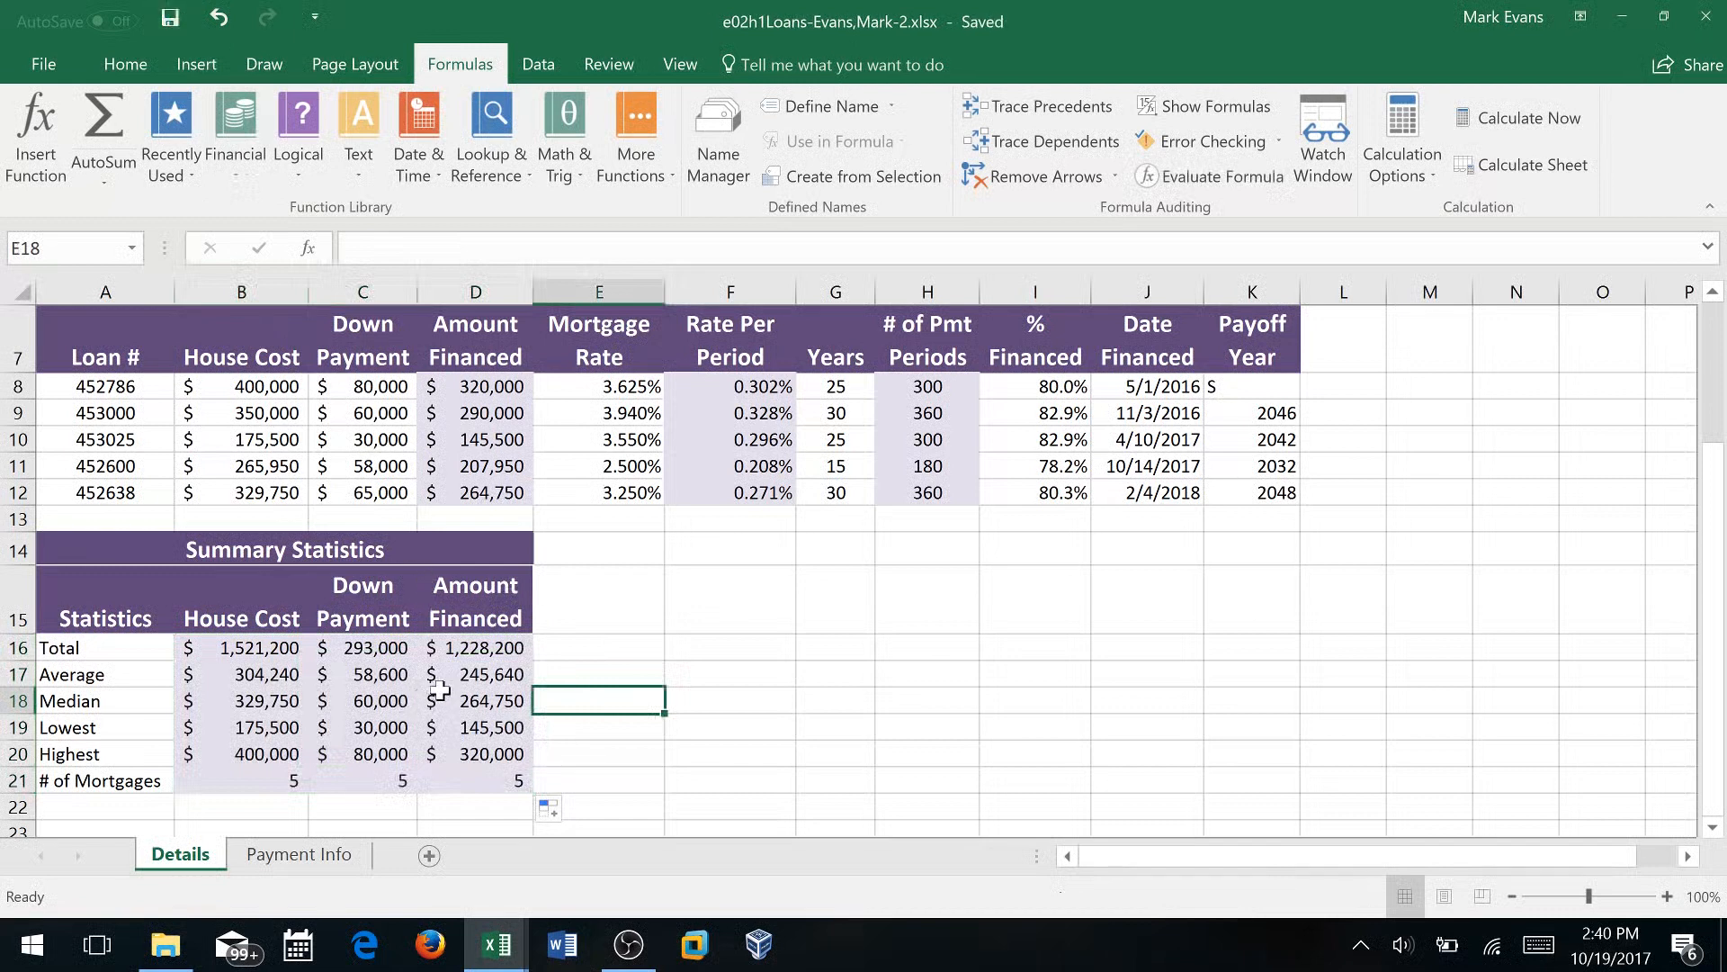
Check the copied summary formulas in C18, C17, D19 and the # of Mortgages row, and save the workbook again
{"action": "left_click", "coordinate": [375, 702]}
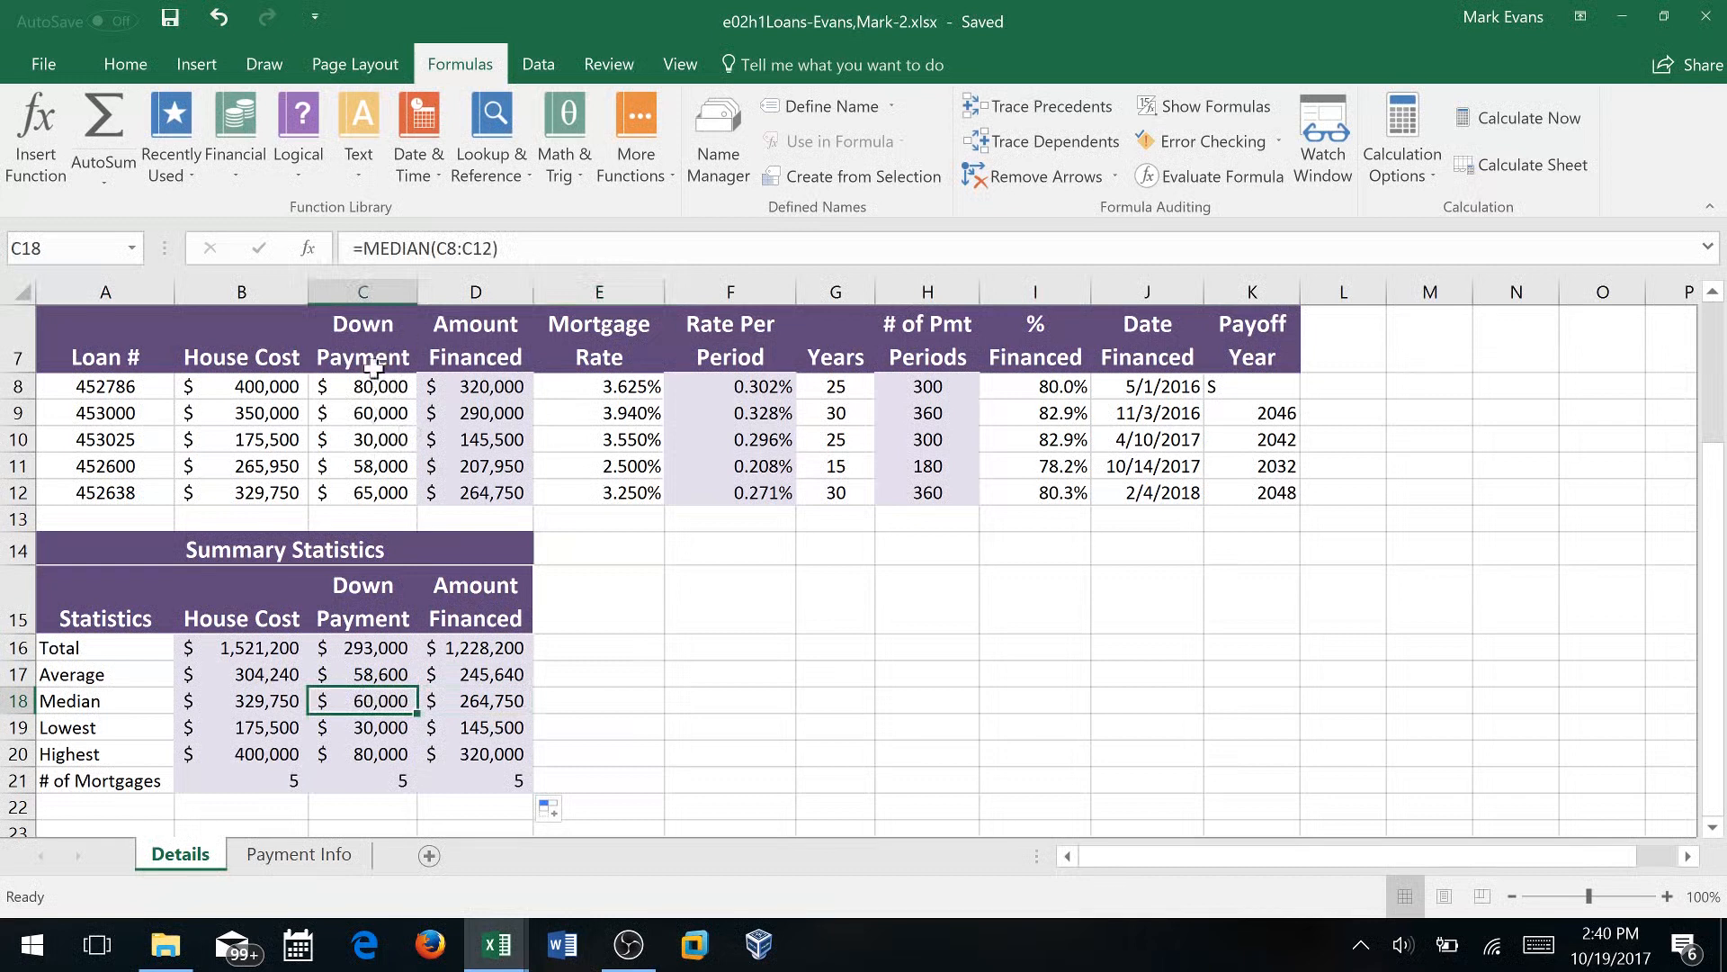
{"action": "left_click", "coordinate": [639, 673]}
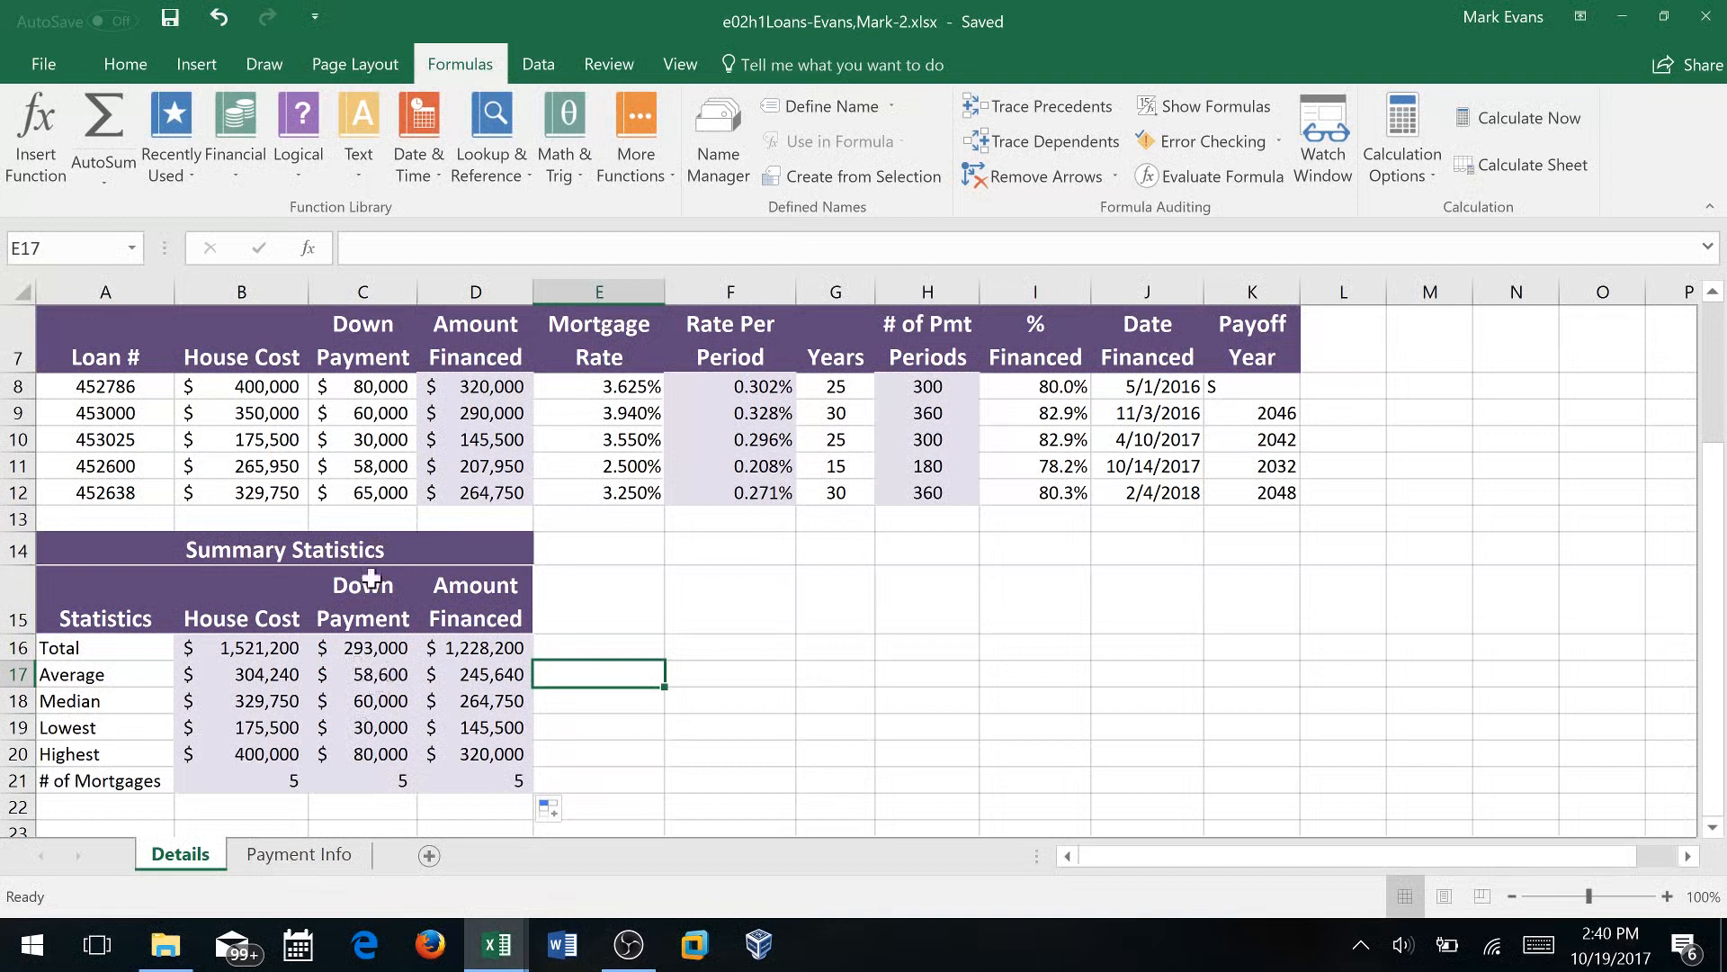
{"action": "left_click", "coordinate": [375, 679]}
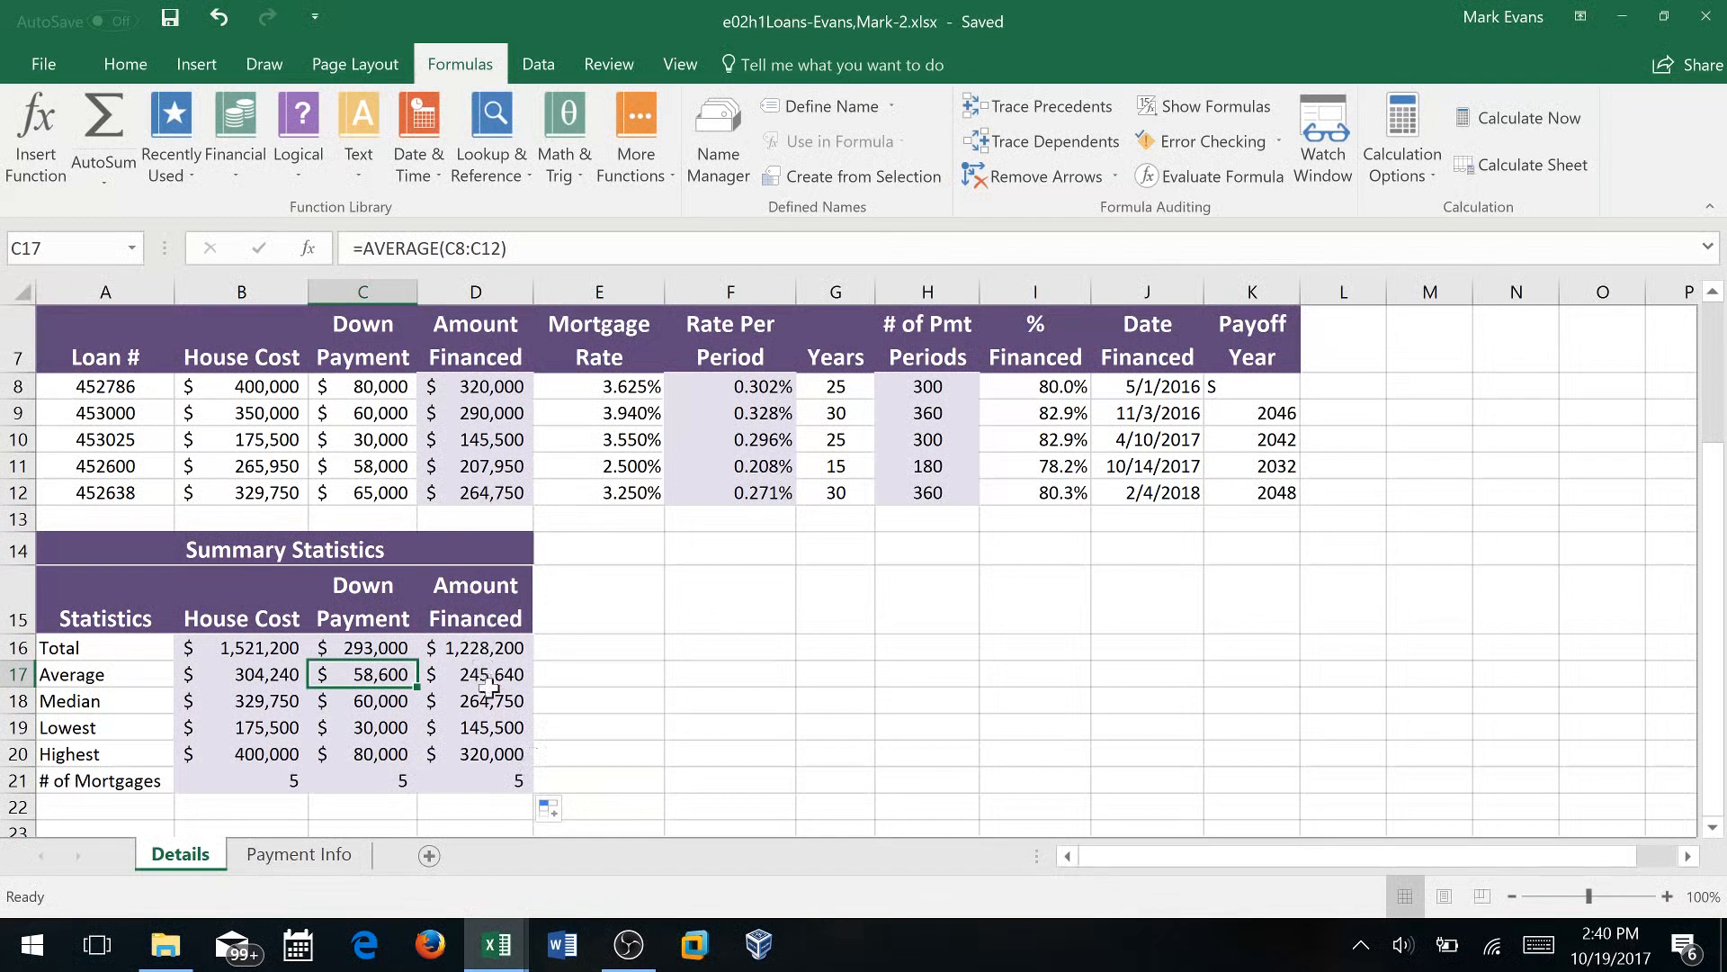
{"action": "left_click", "coordinate": [507, 730]}
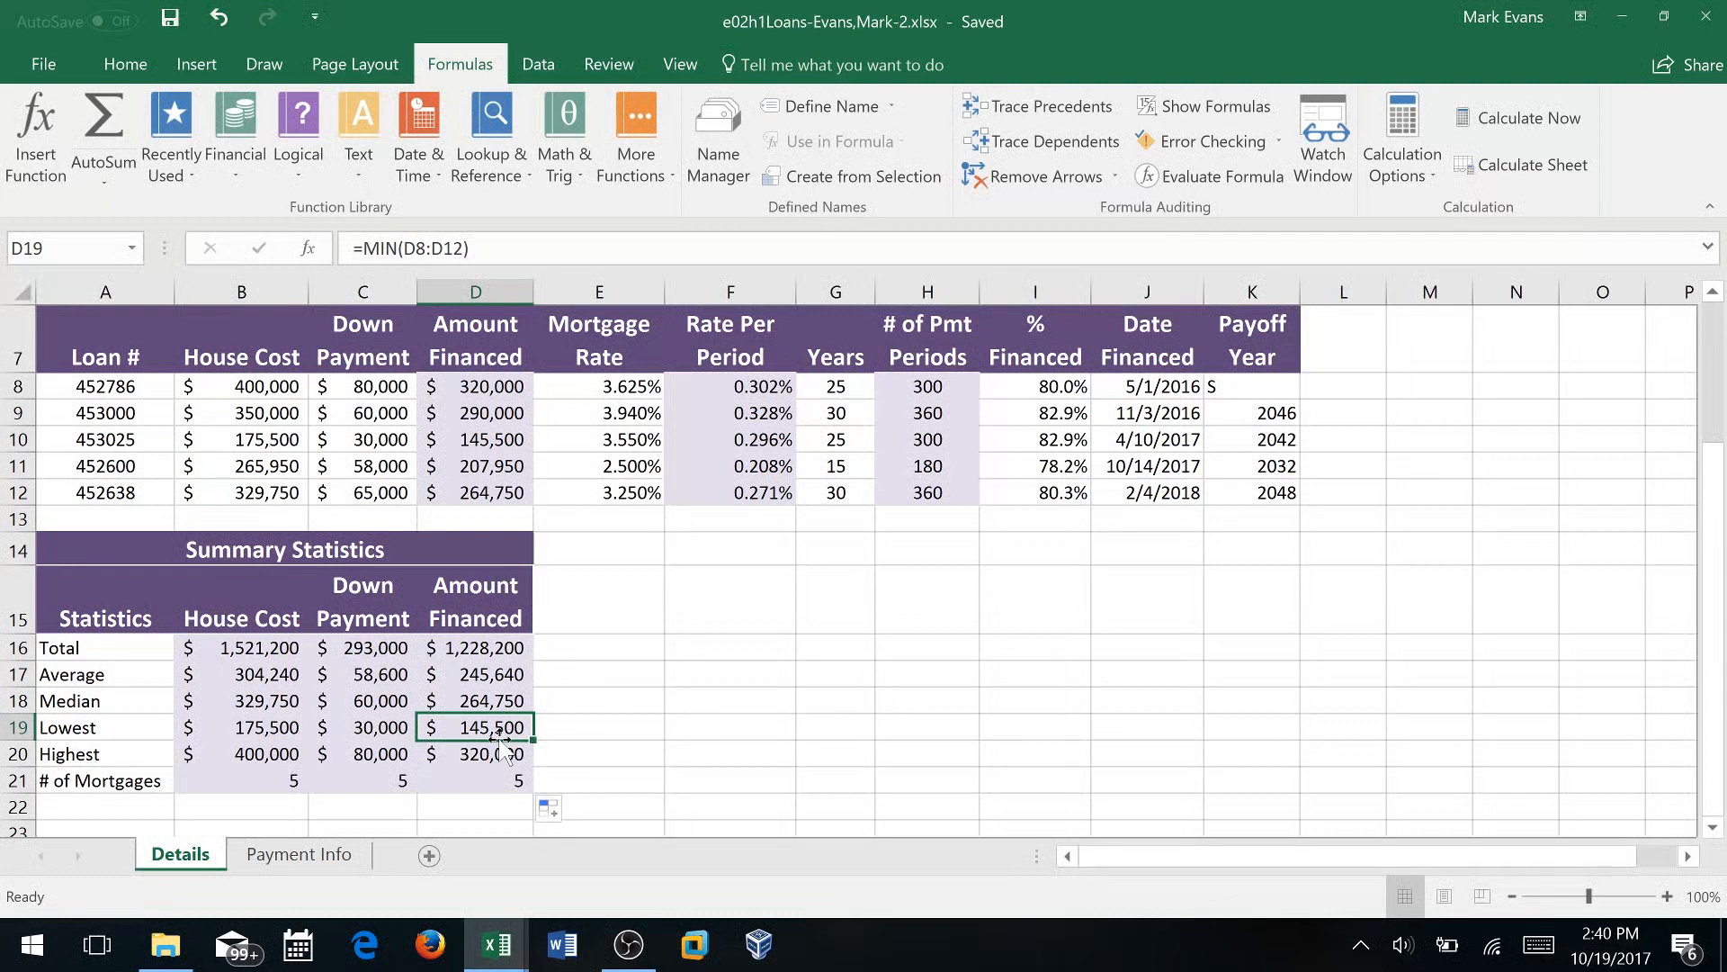
{"action": "left_click_drag", "start_coordinate": [286, 779], "coordinate": [441, 779]}
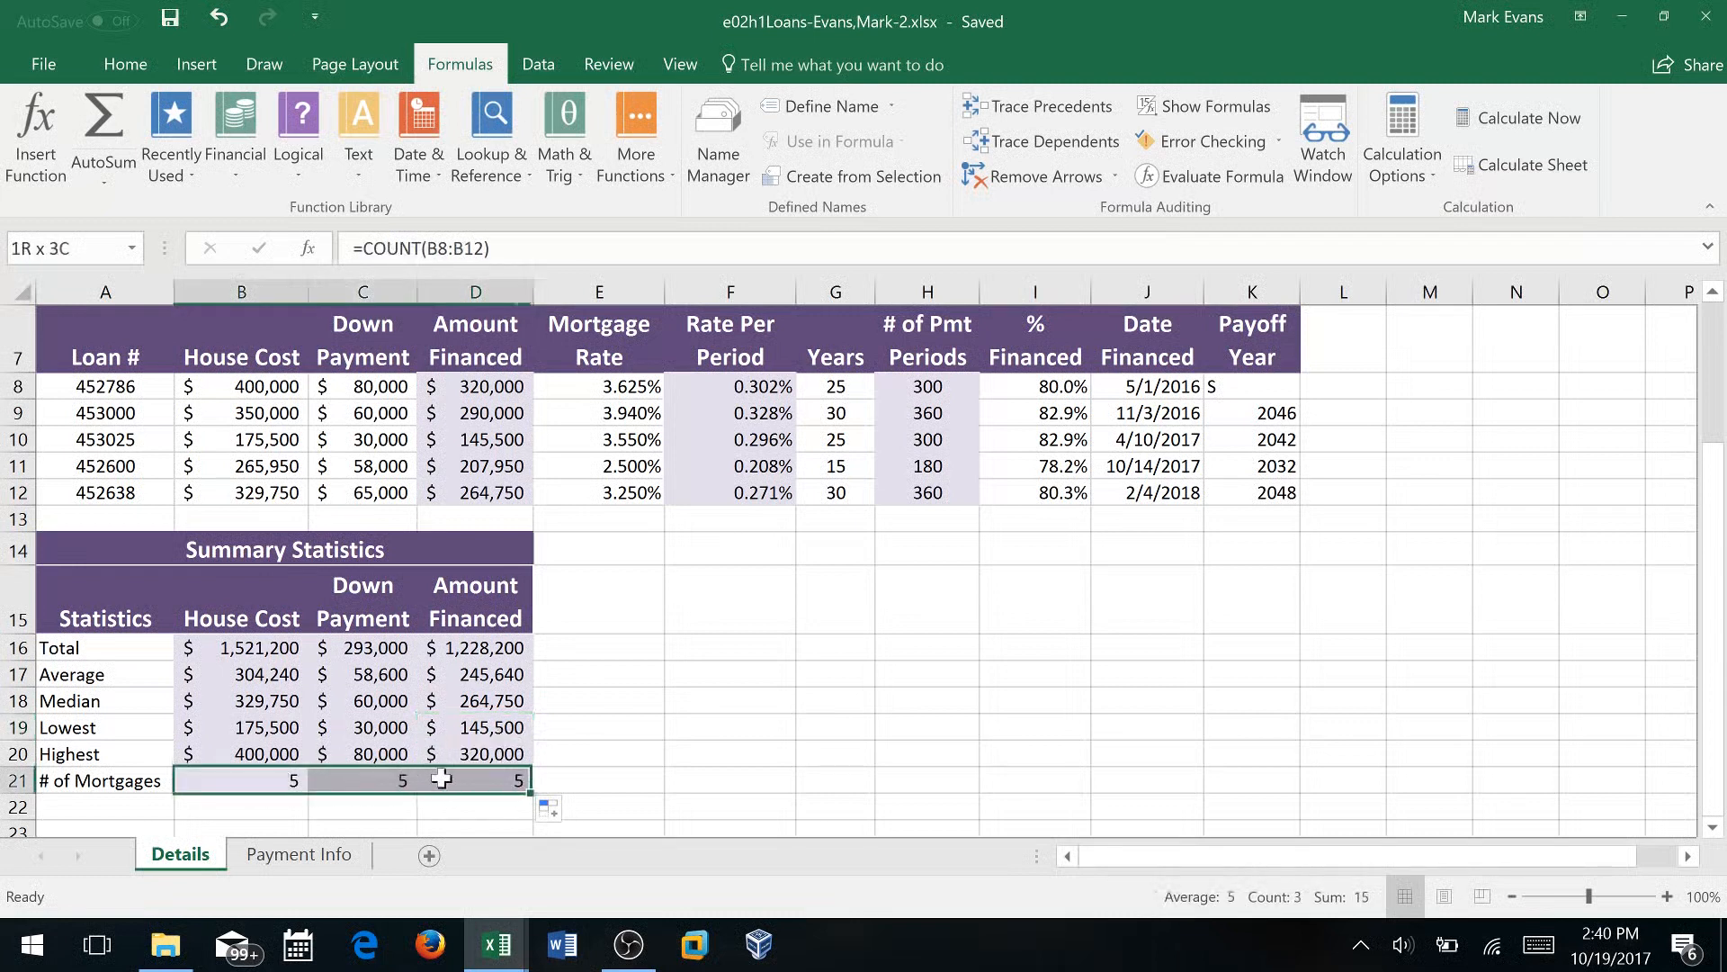
{"action": "left_click", "coordinate": [350, 782]}
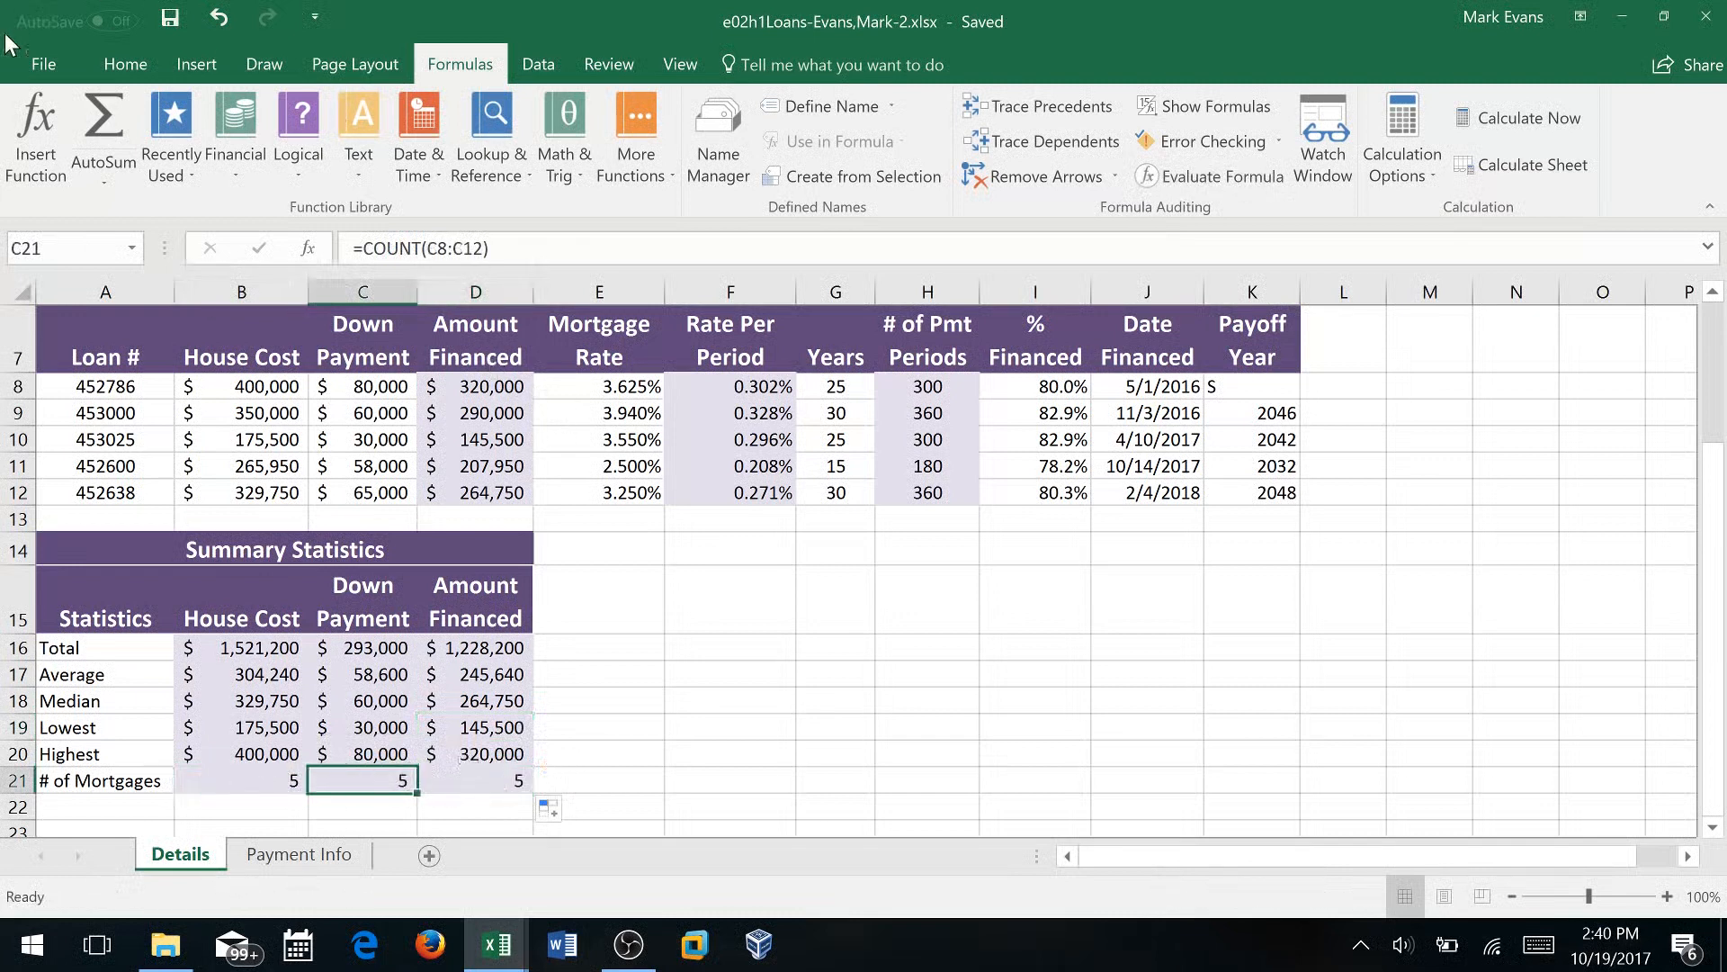
{"action": "left_click", "coordinate": [171, 19]}
{"action": "scroll", "coordinate": [764, 554], "scroll_direction": "up", "scroll_amount": 2}
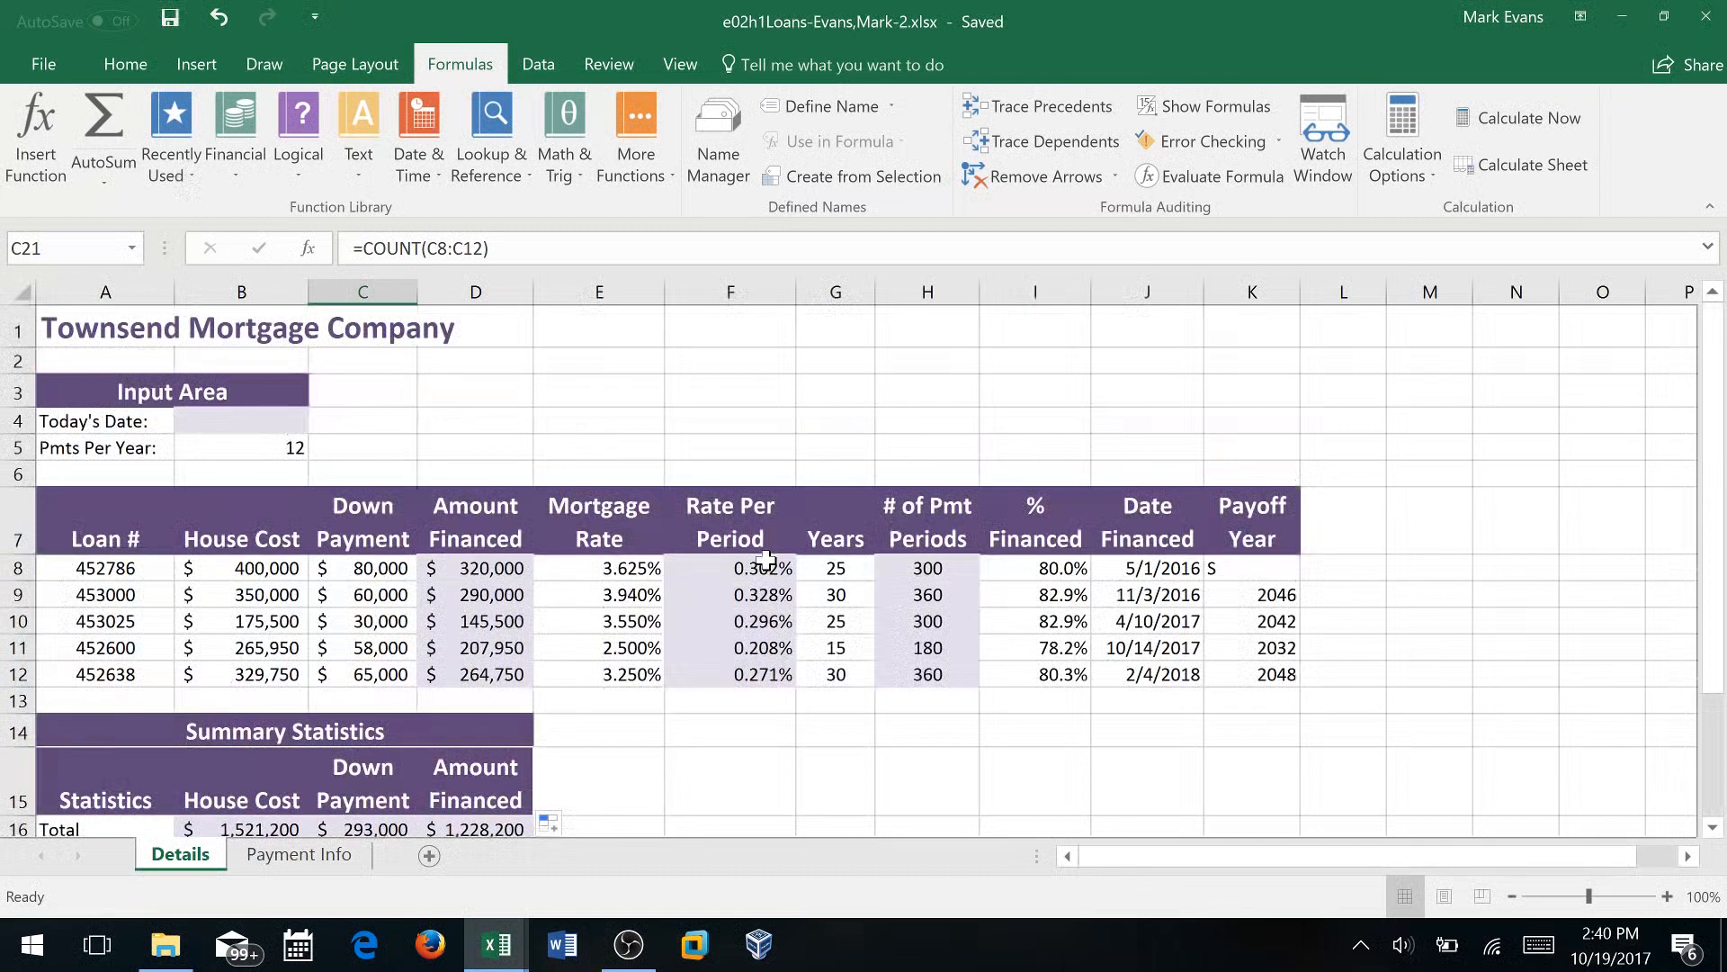
Enter today's date in B4 of the Details sheet with the TODAY function and save the workbook
{"action": "left_click", "coordinate": [234, 426]}
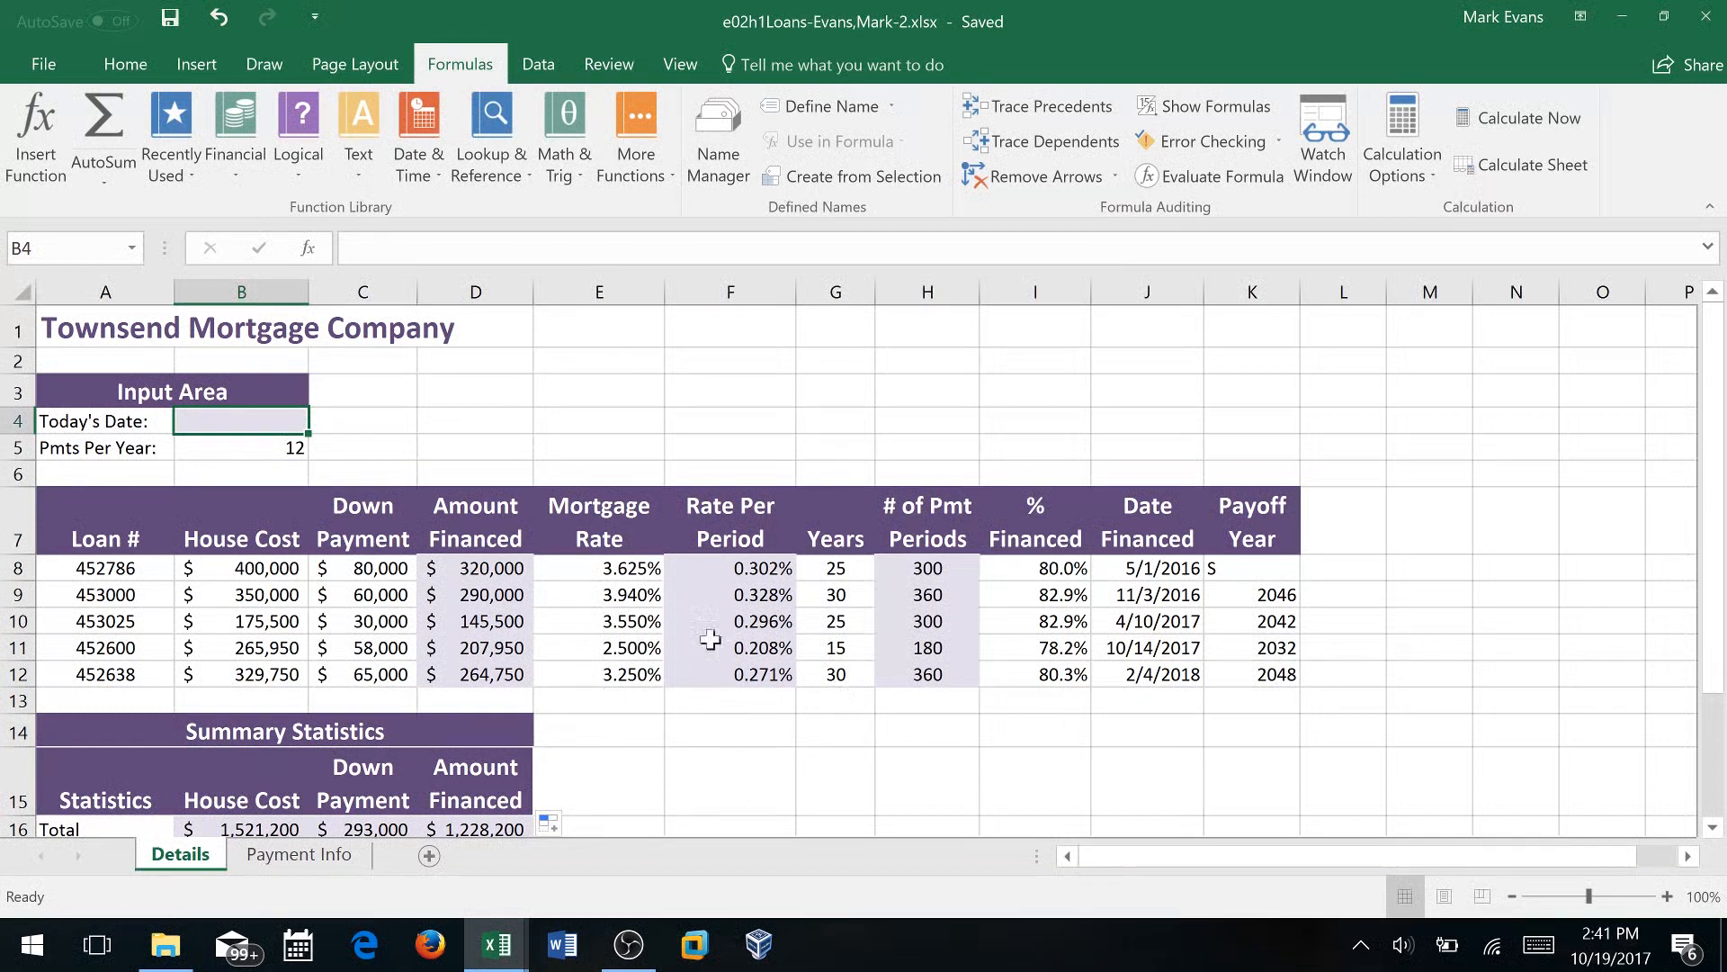
{"action": "scroll", "coordinate": [711, 607], "scroll_direction": "down", "scroll_amount": 1}
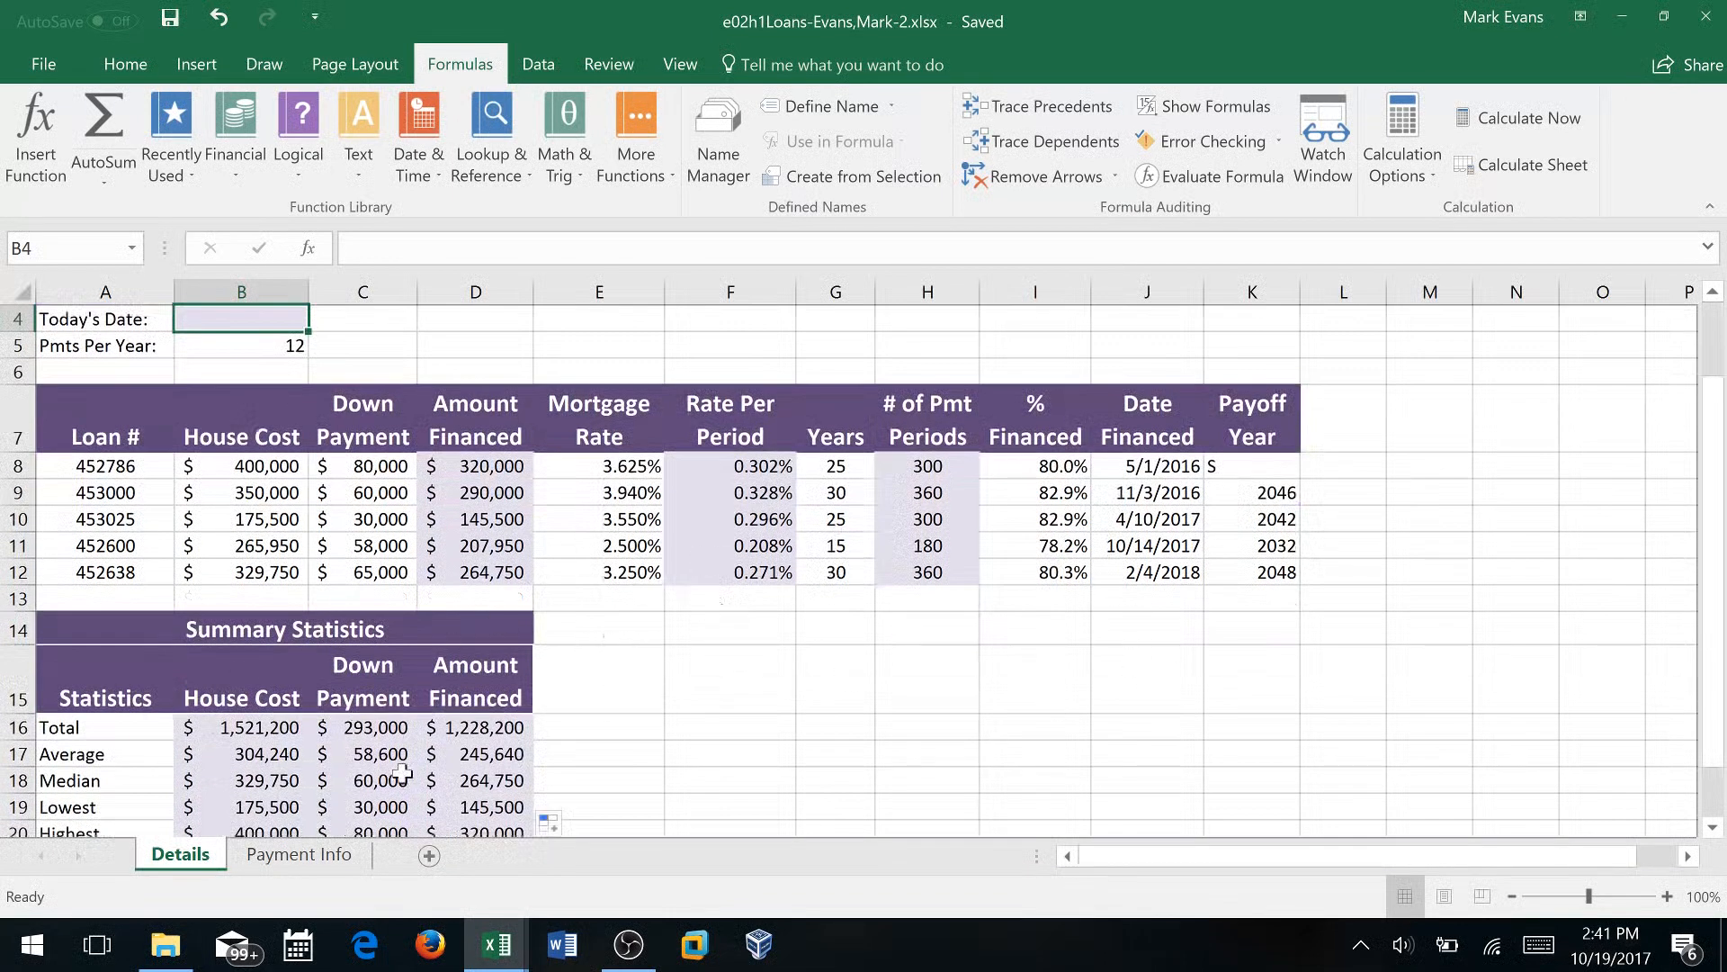
{"action": "scroll", "coordinate": [412, 758], "scroll_direction": "down", "scroll_amount": 2}
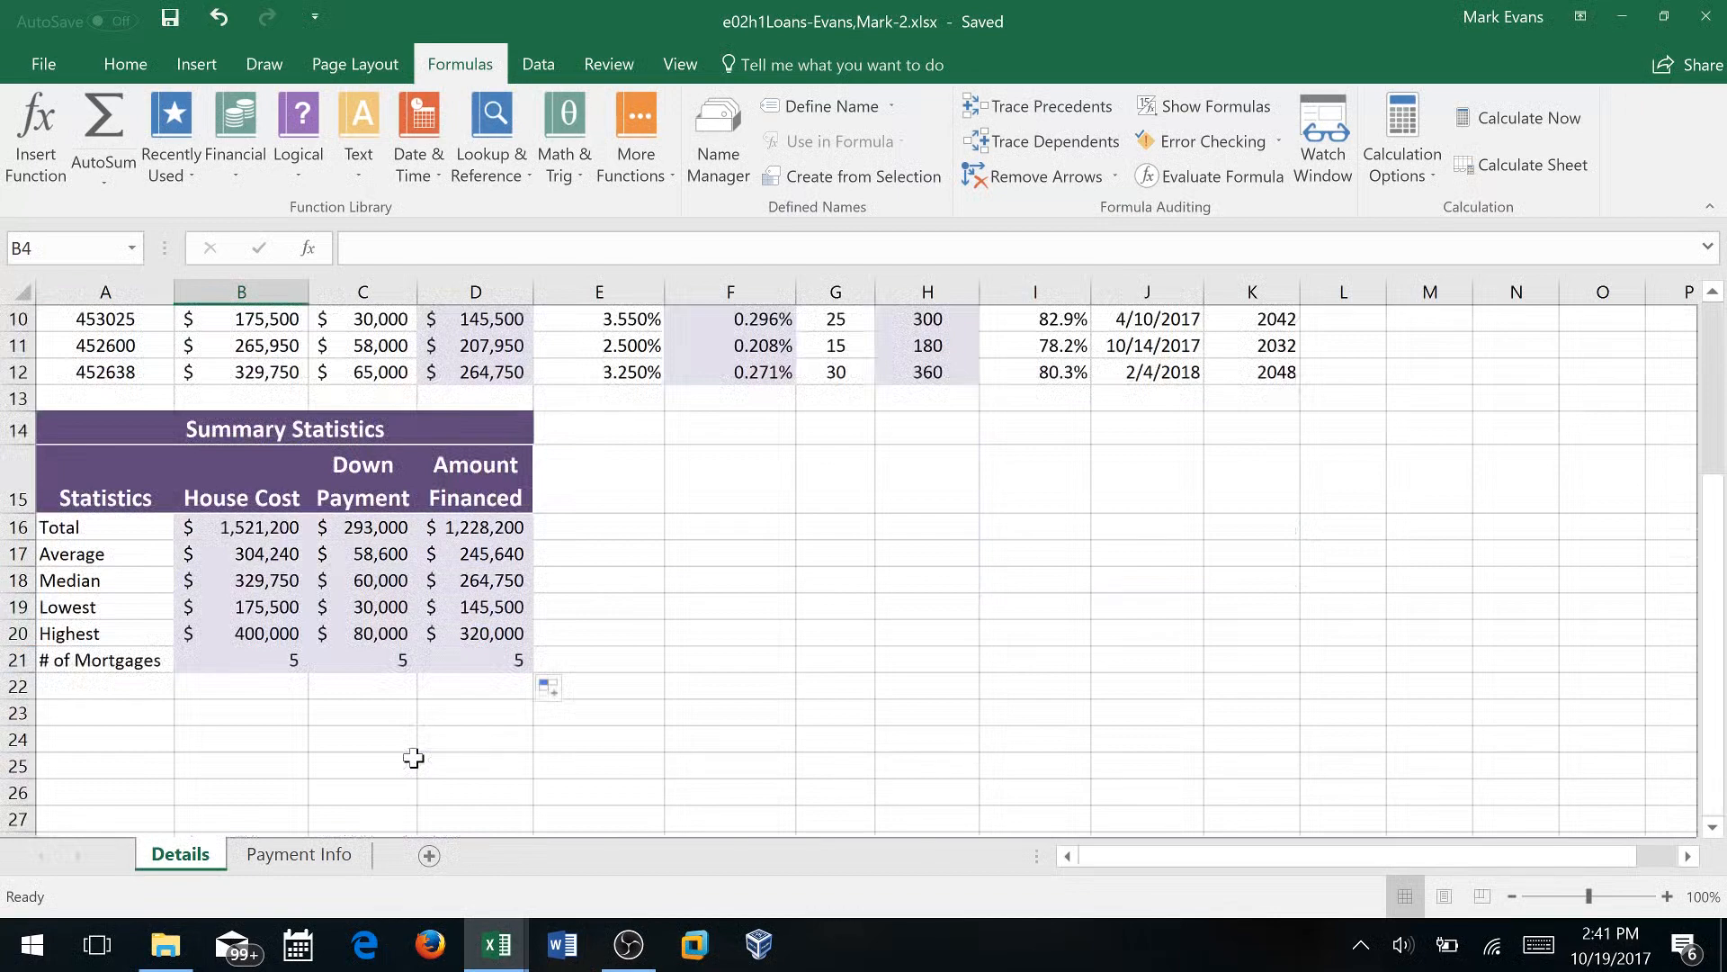
{"action": "scroll", "coordinate": [412, 758], "scroll_direction": "up", "scroll_amount": 2}
{"action": "scroll", "coordinate": [412, 758], "scroll_direction": "up", "scroll_amount": 1}
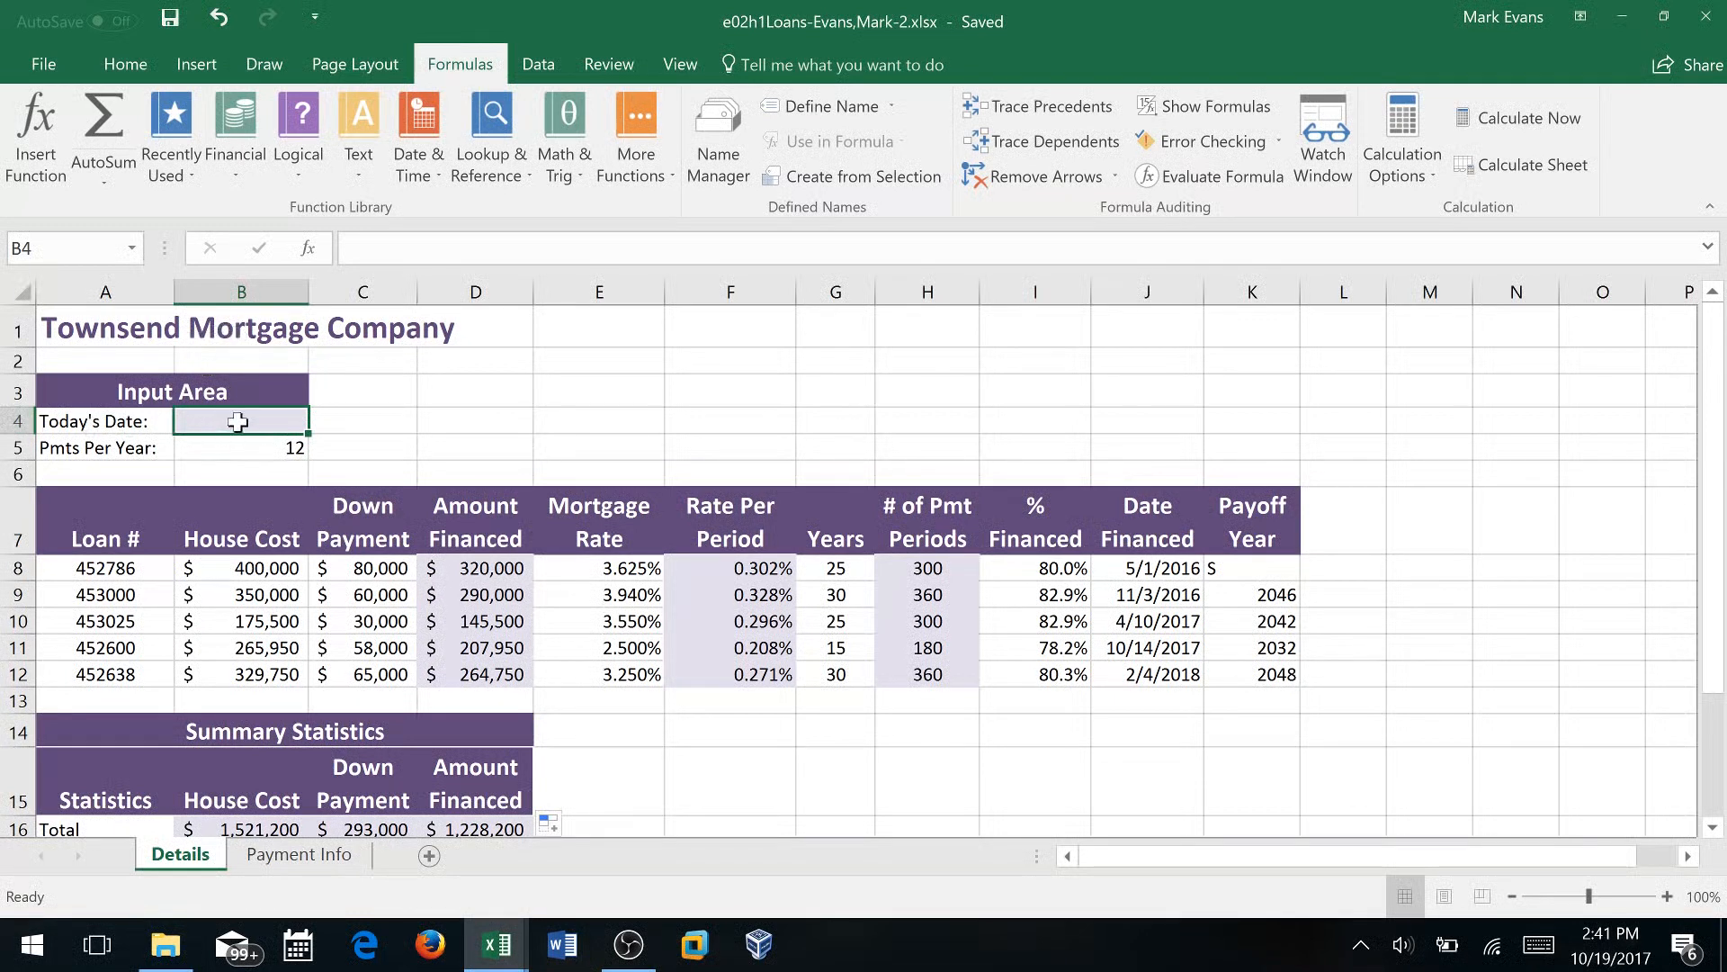
{"action": "left_click", "coordinate": [439, 180]}
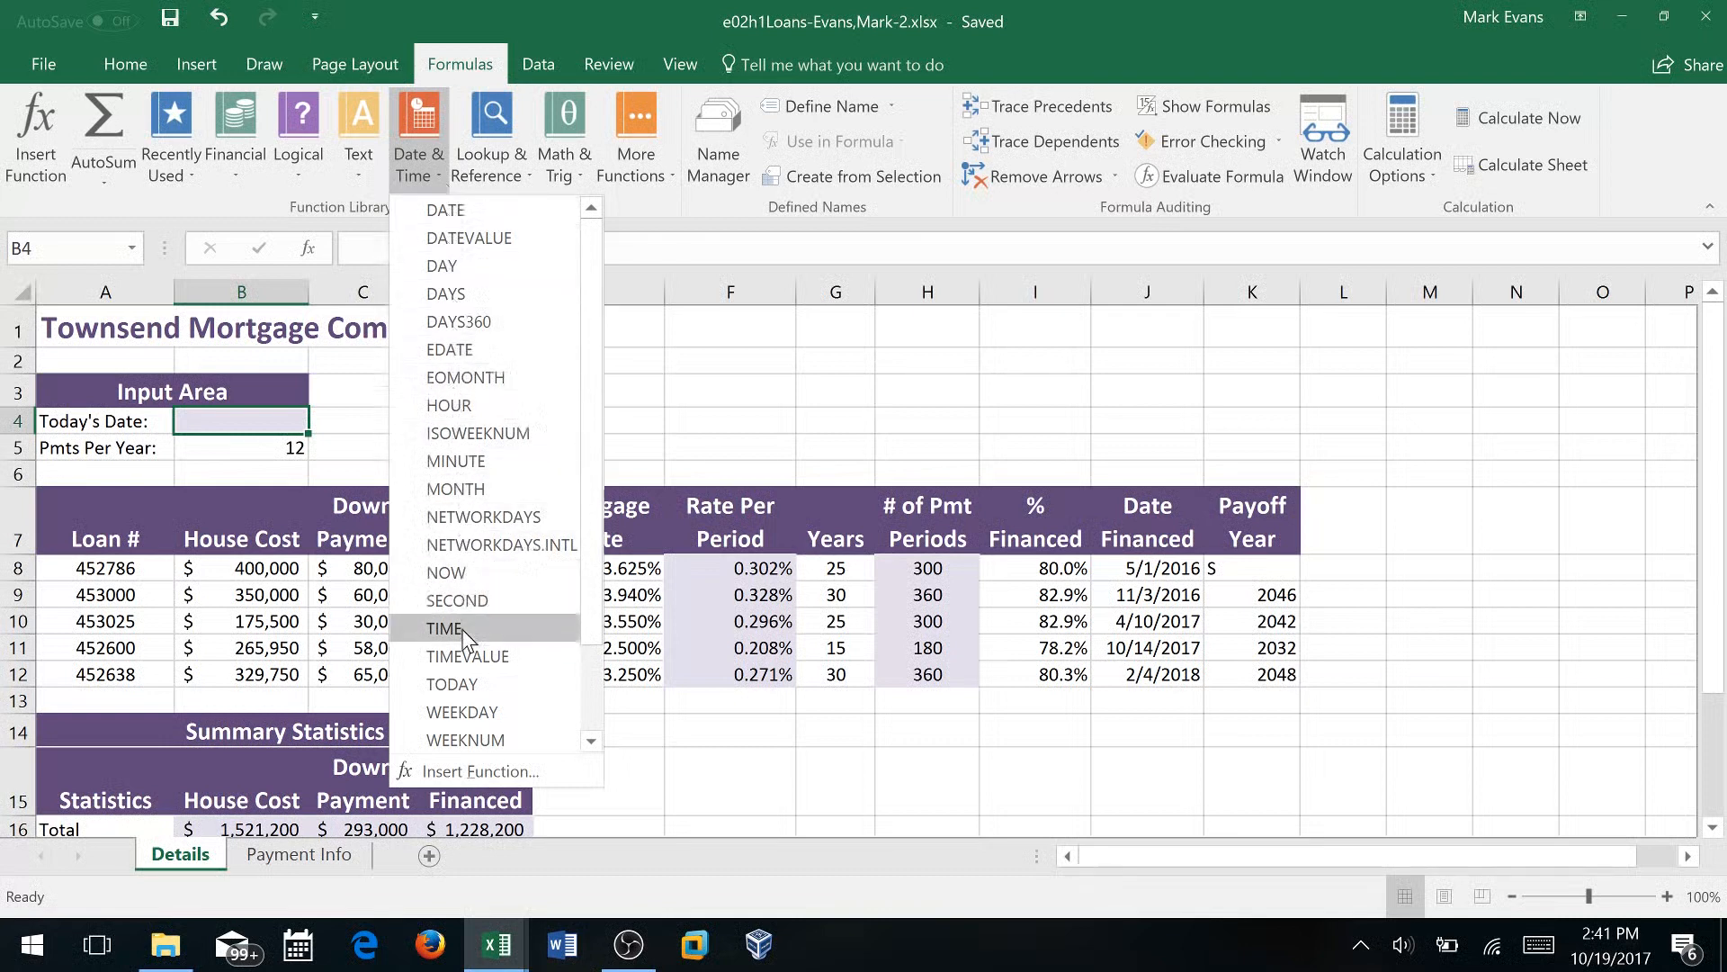
{"action": "left_click", "coordinate": [450, 684]}
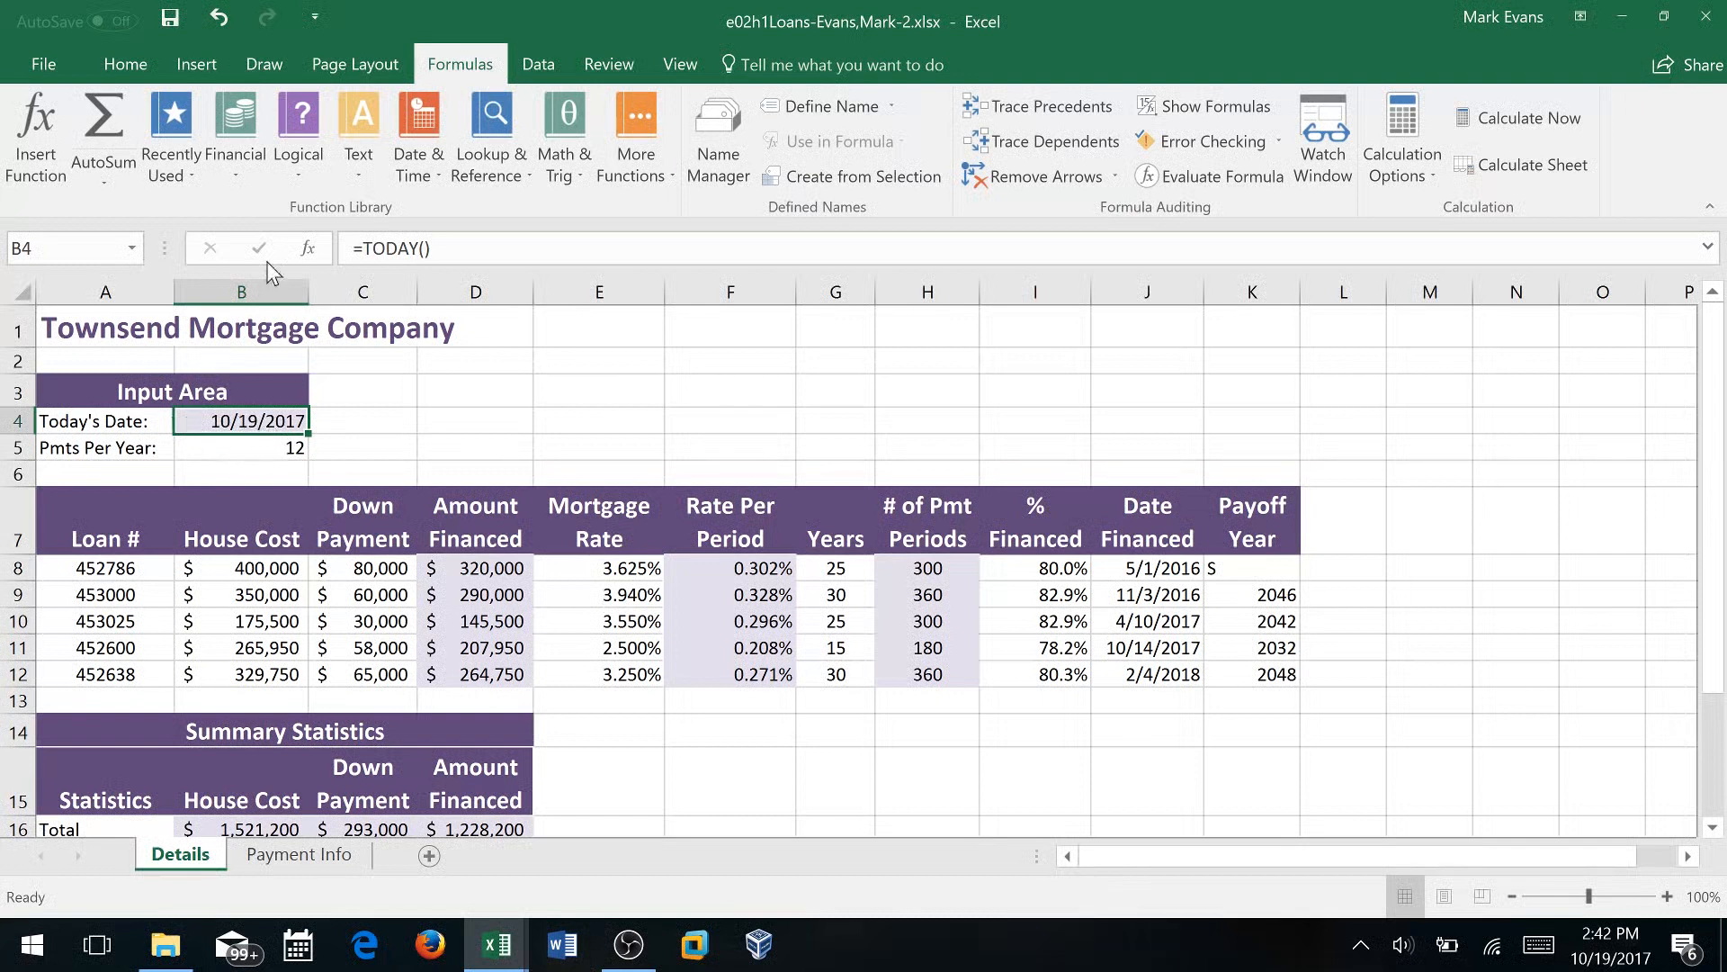
{"action": "left_click", "coordinate": [170, 25]}
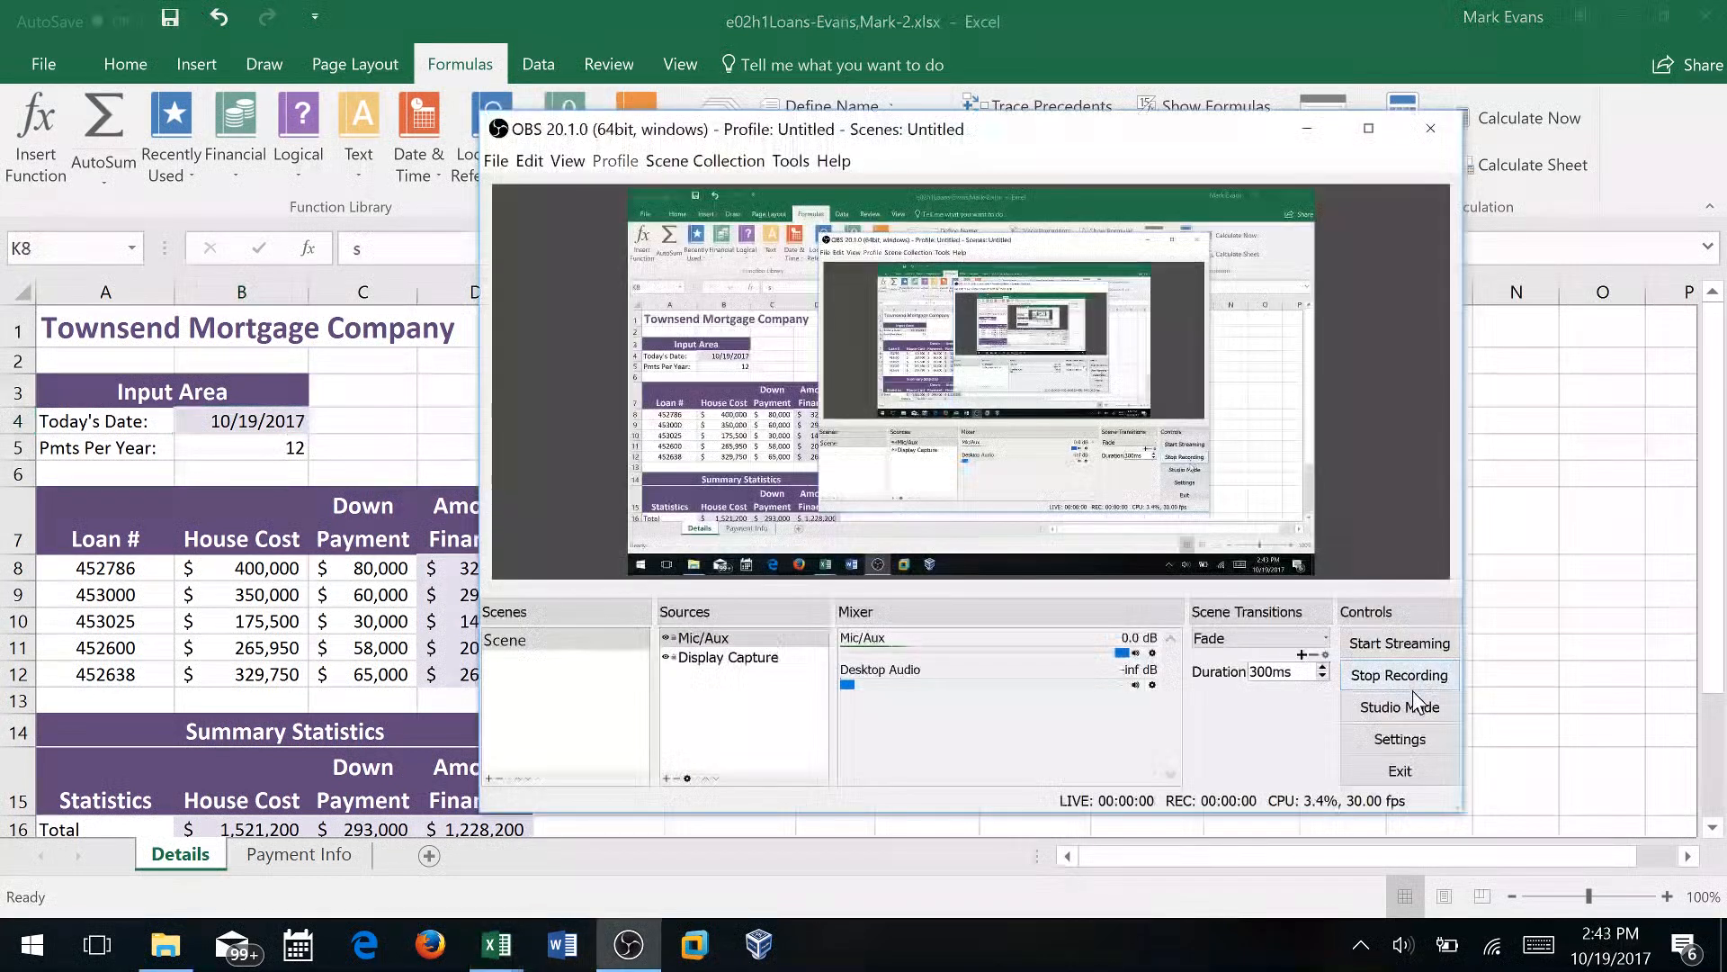
Replace the stray text in K8 by filling the payoff year formula up from K9
{"action": "left_click", "coordinate": [1296, 119]}
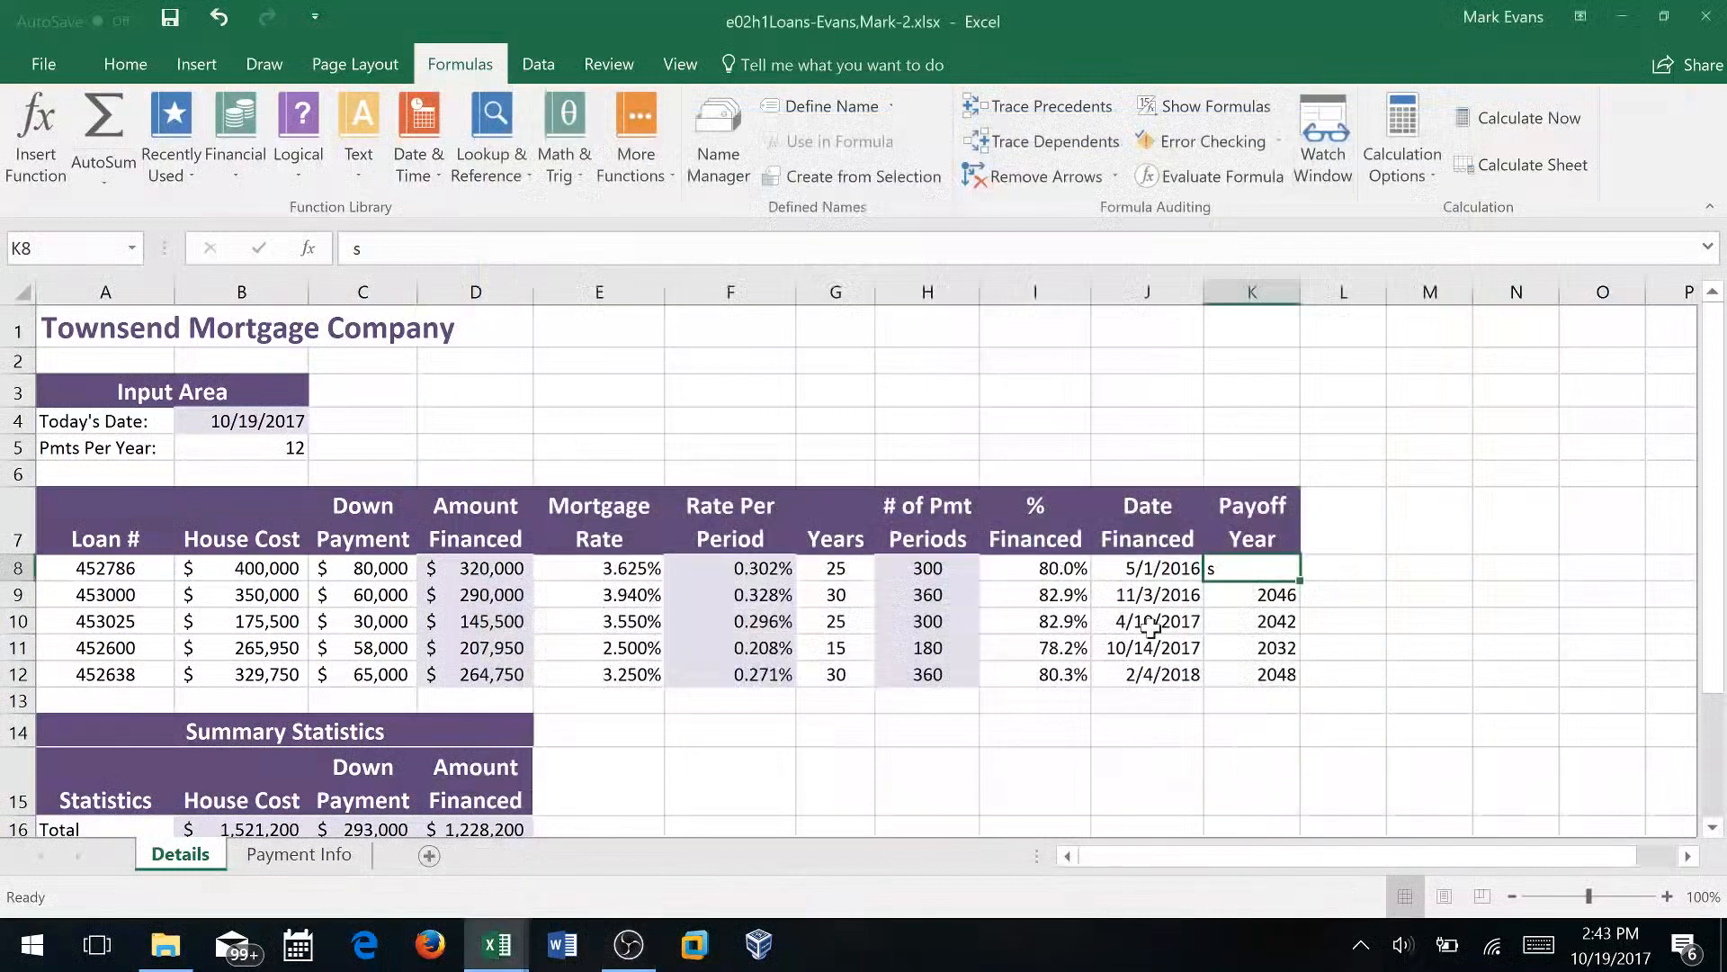
{"action": "left_click", "coordinate": [1338, 734]}
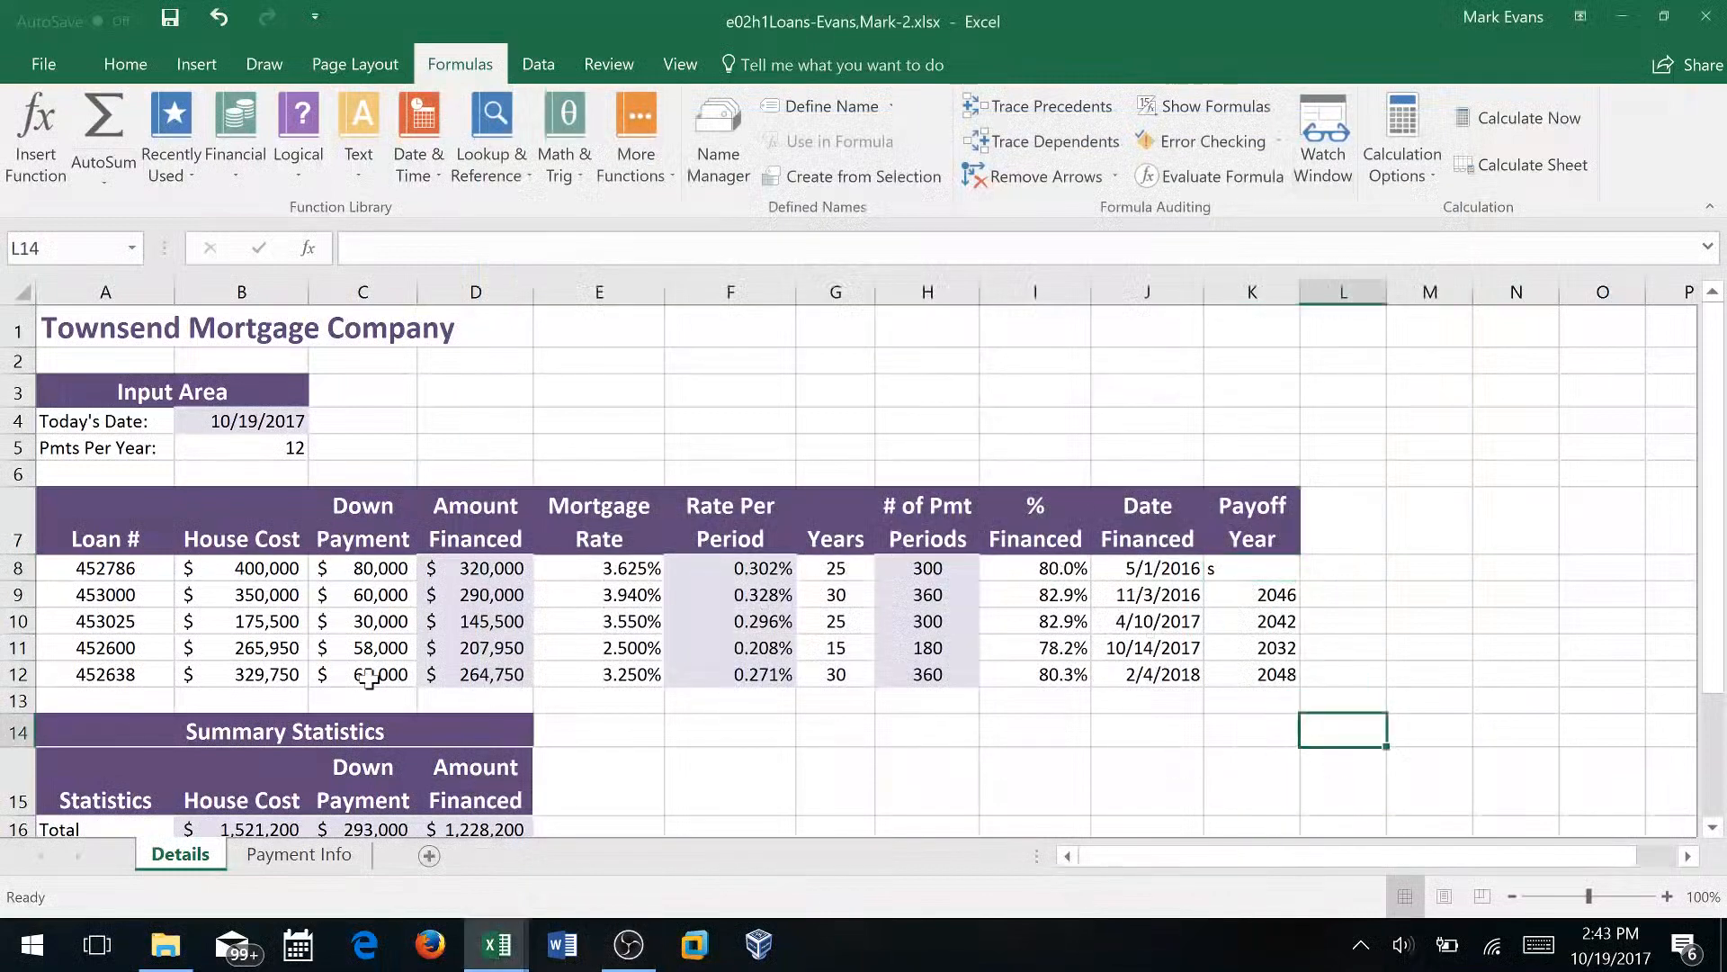
{"action": "left_click", "coordinate": [1240, 567]}
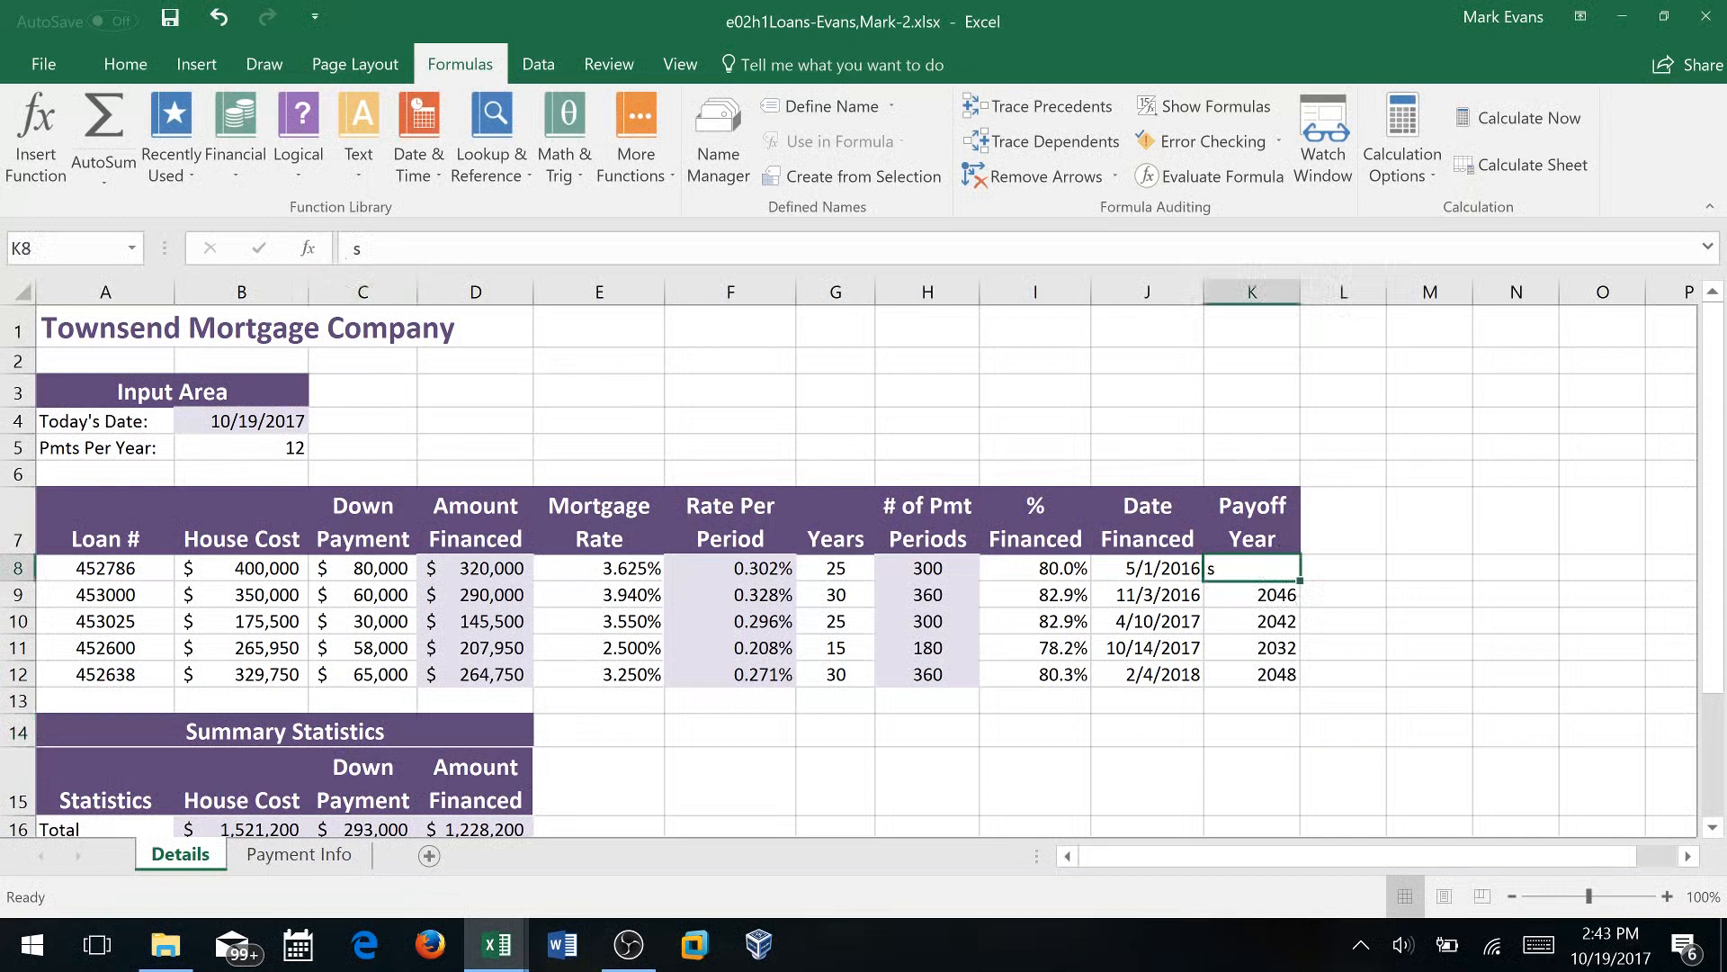
{"action": "double_click", "coordinate": [356, 248]}
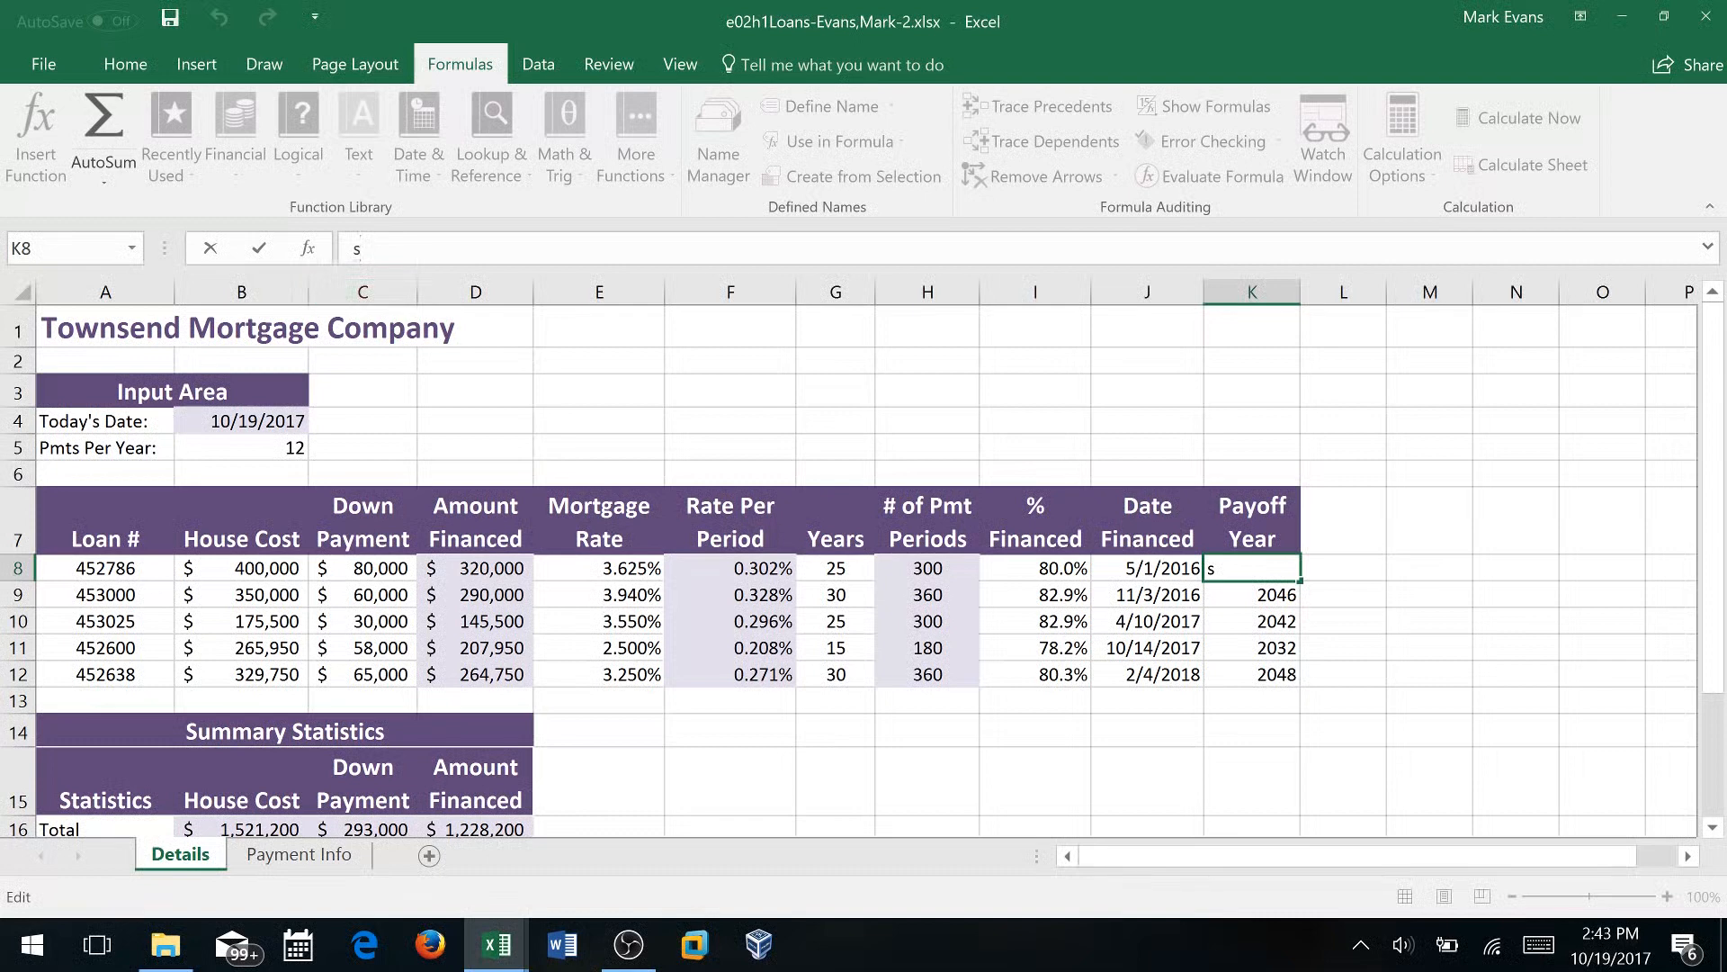
{"action": "double_click", "coordinate": [357, 248]}
{"action": "left_click", "coordinate": [1275, 593]}
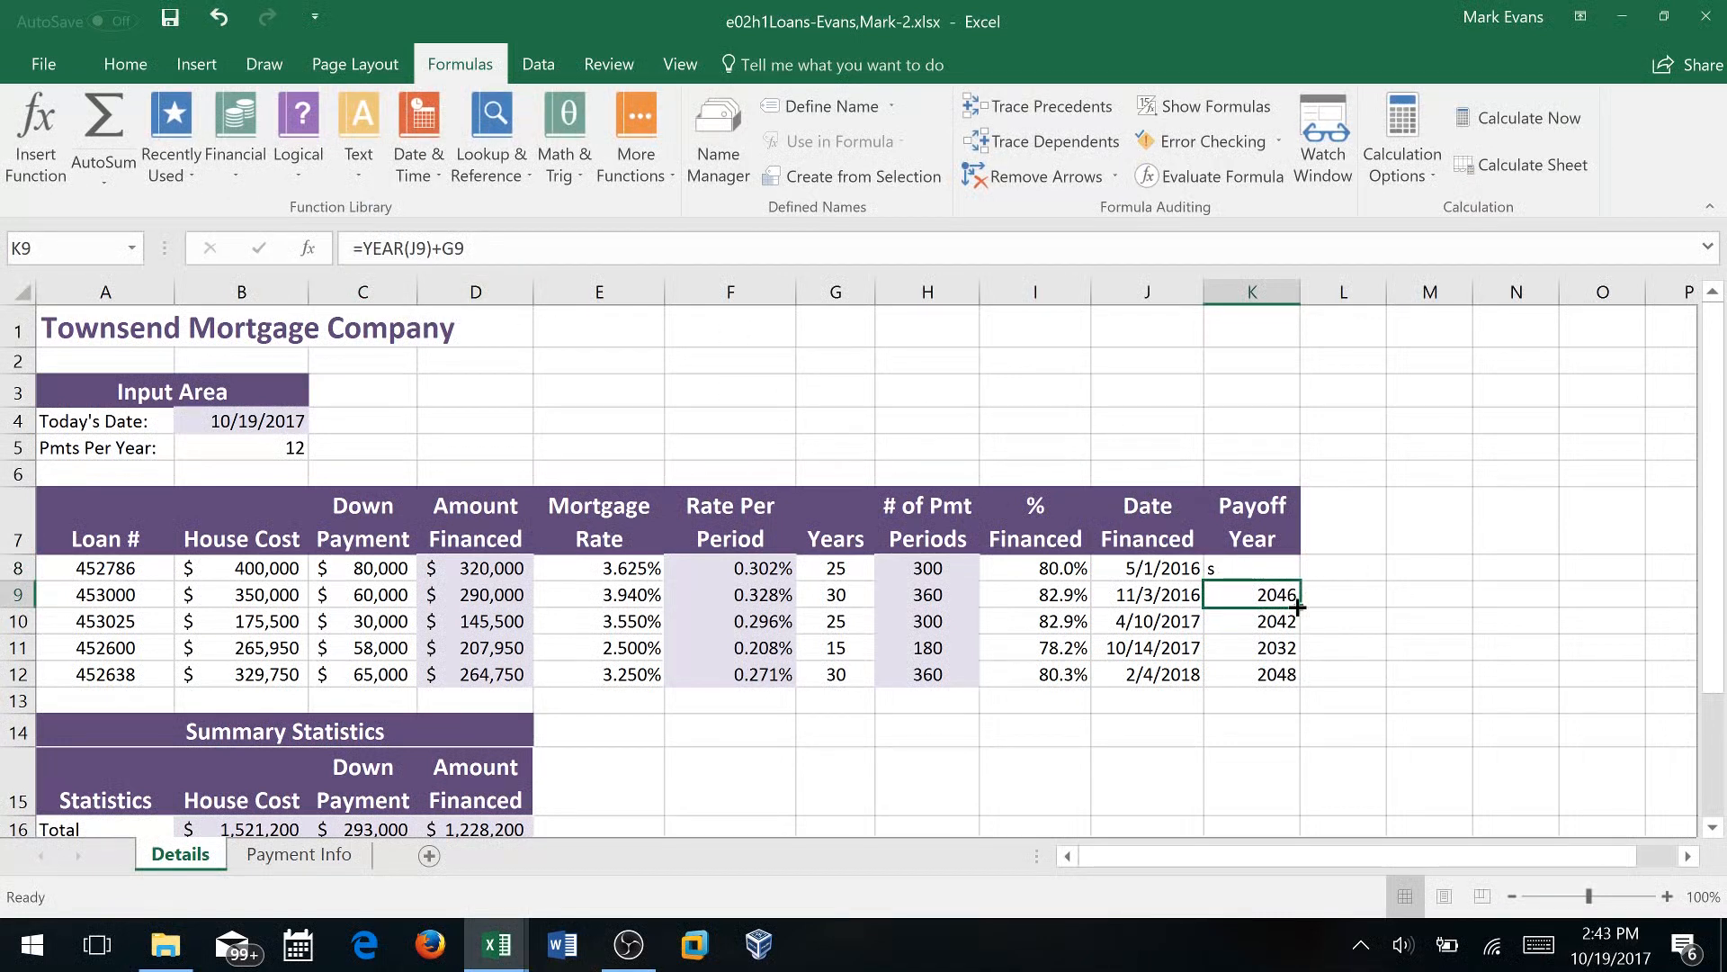
{"action": "left_click_drag", "start_coordinate": [1298, 607], "coordinate": [1290, 564]}
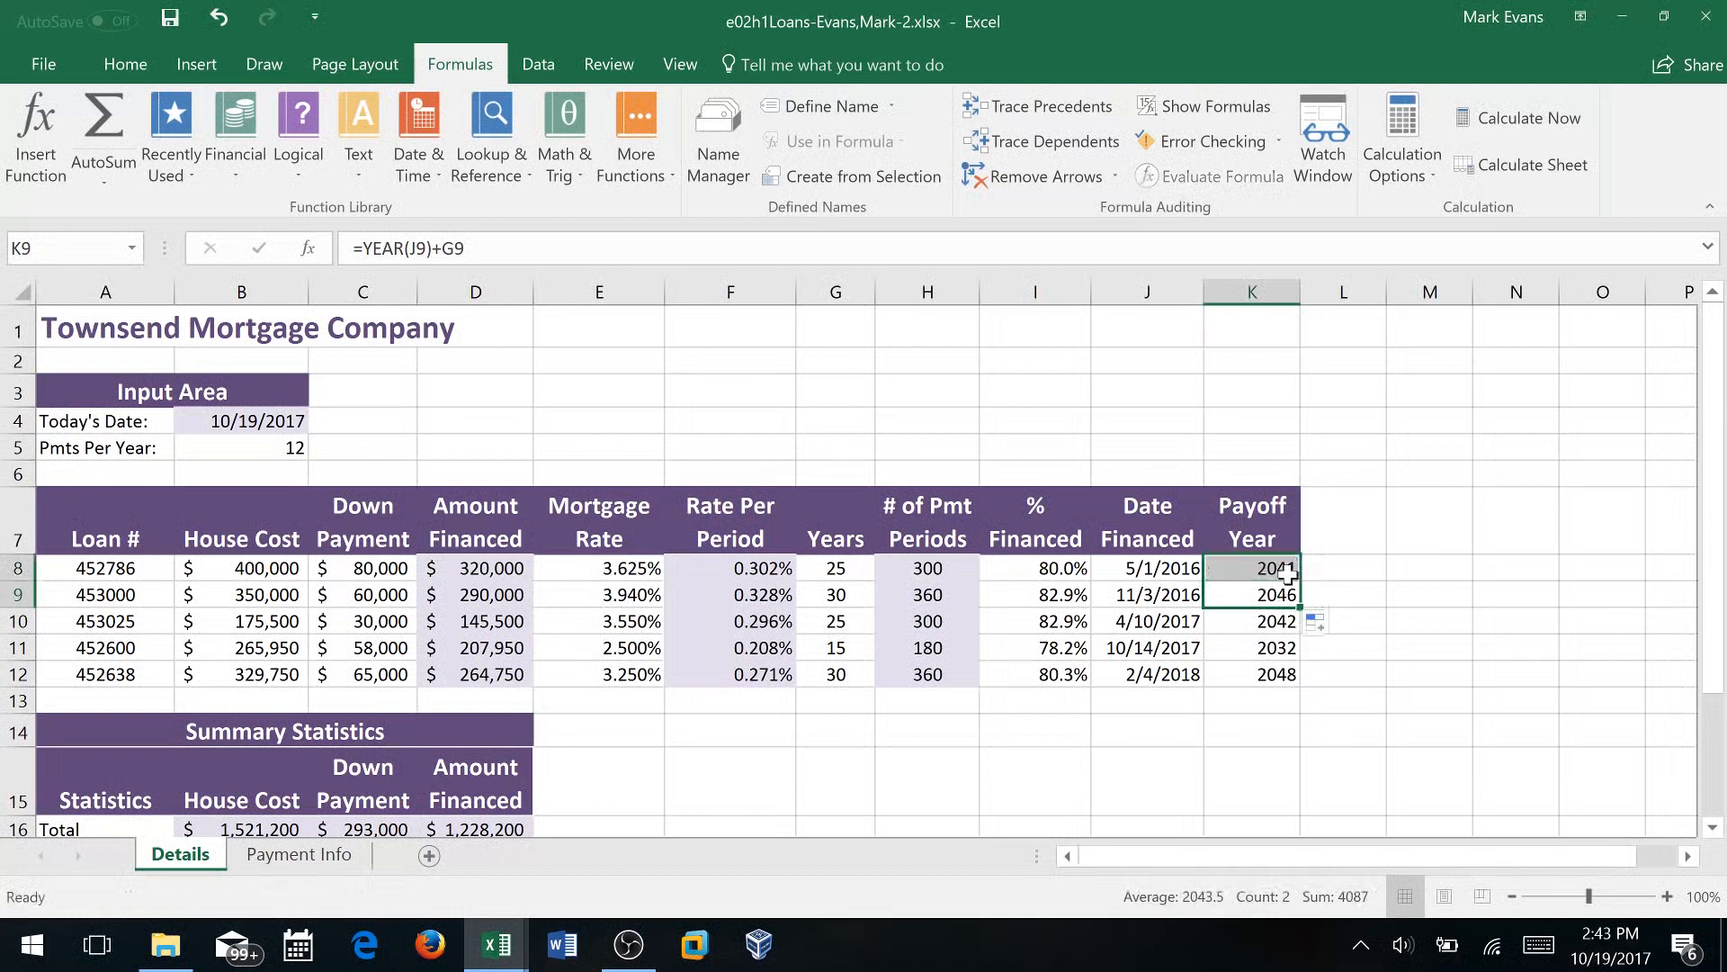
Check the payoff year formulas in K8:K12 cell by cell
{"action": "left_click", "coordinate": [1287, 565]}
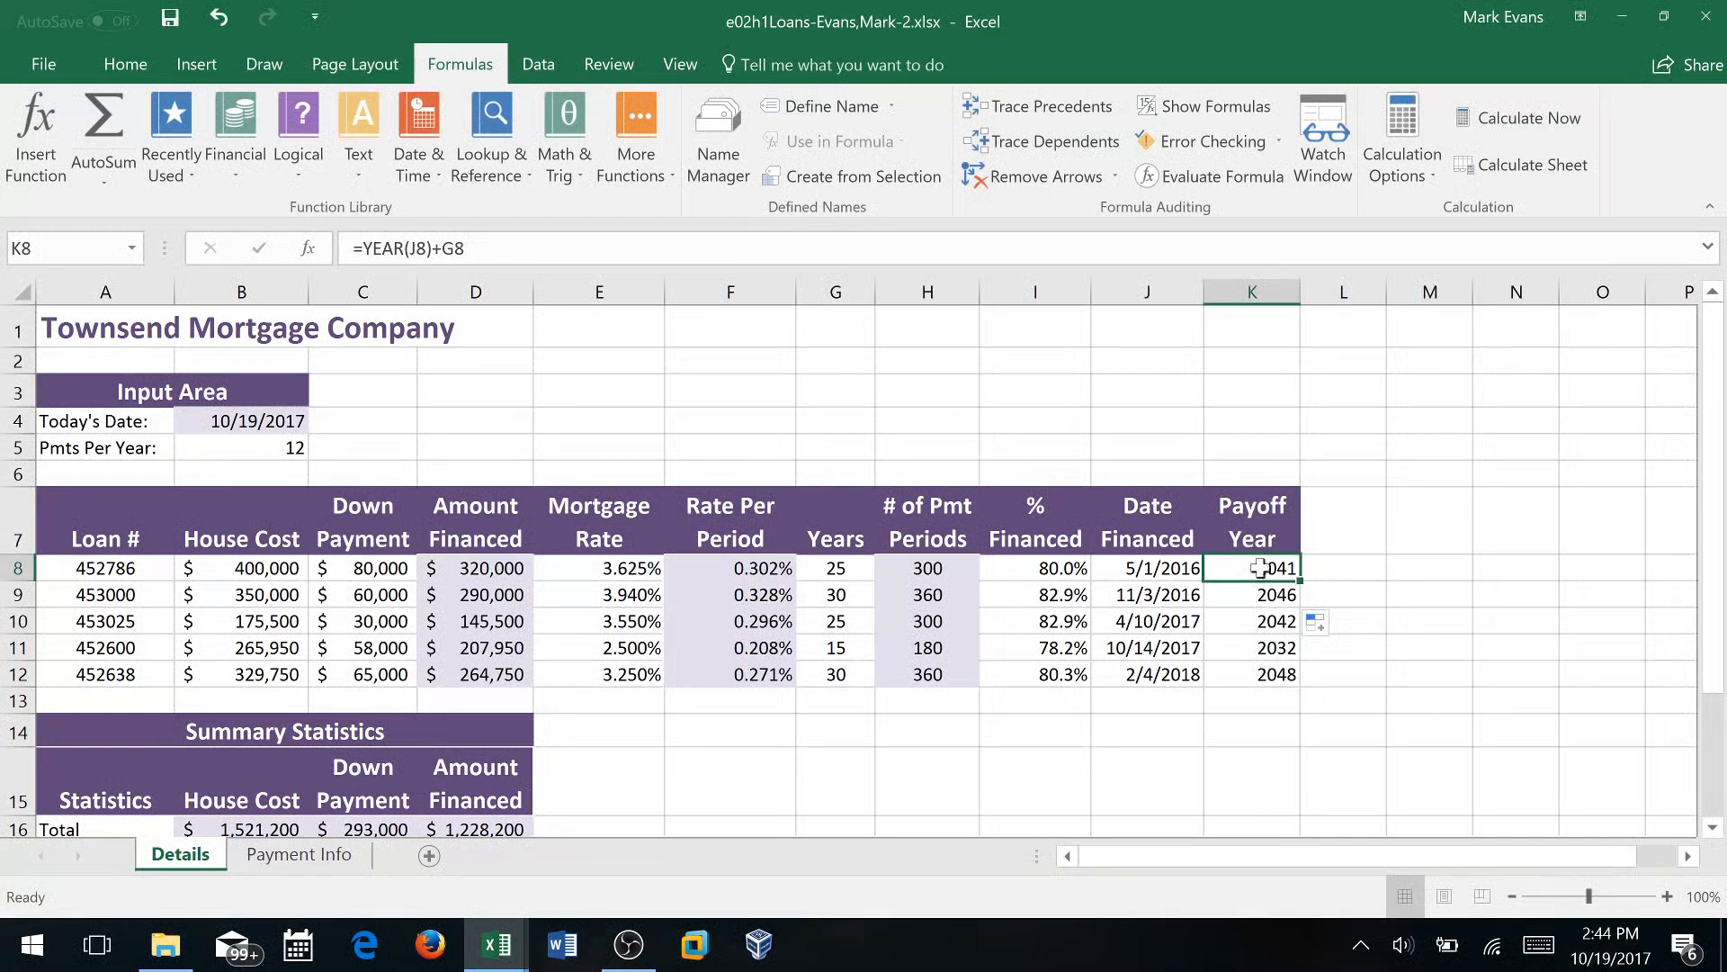
{"action": "left_click", "coordinate": [1274, 598]}
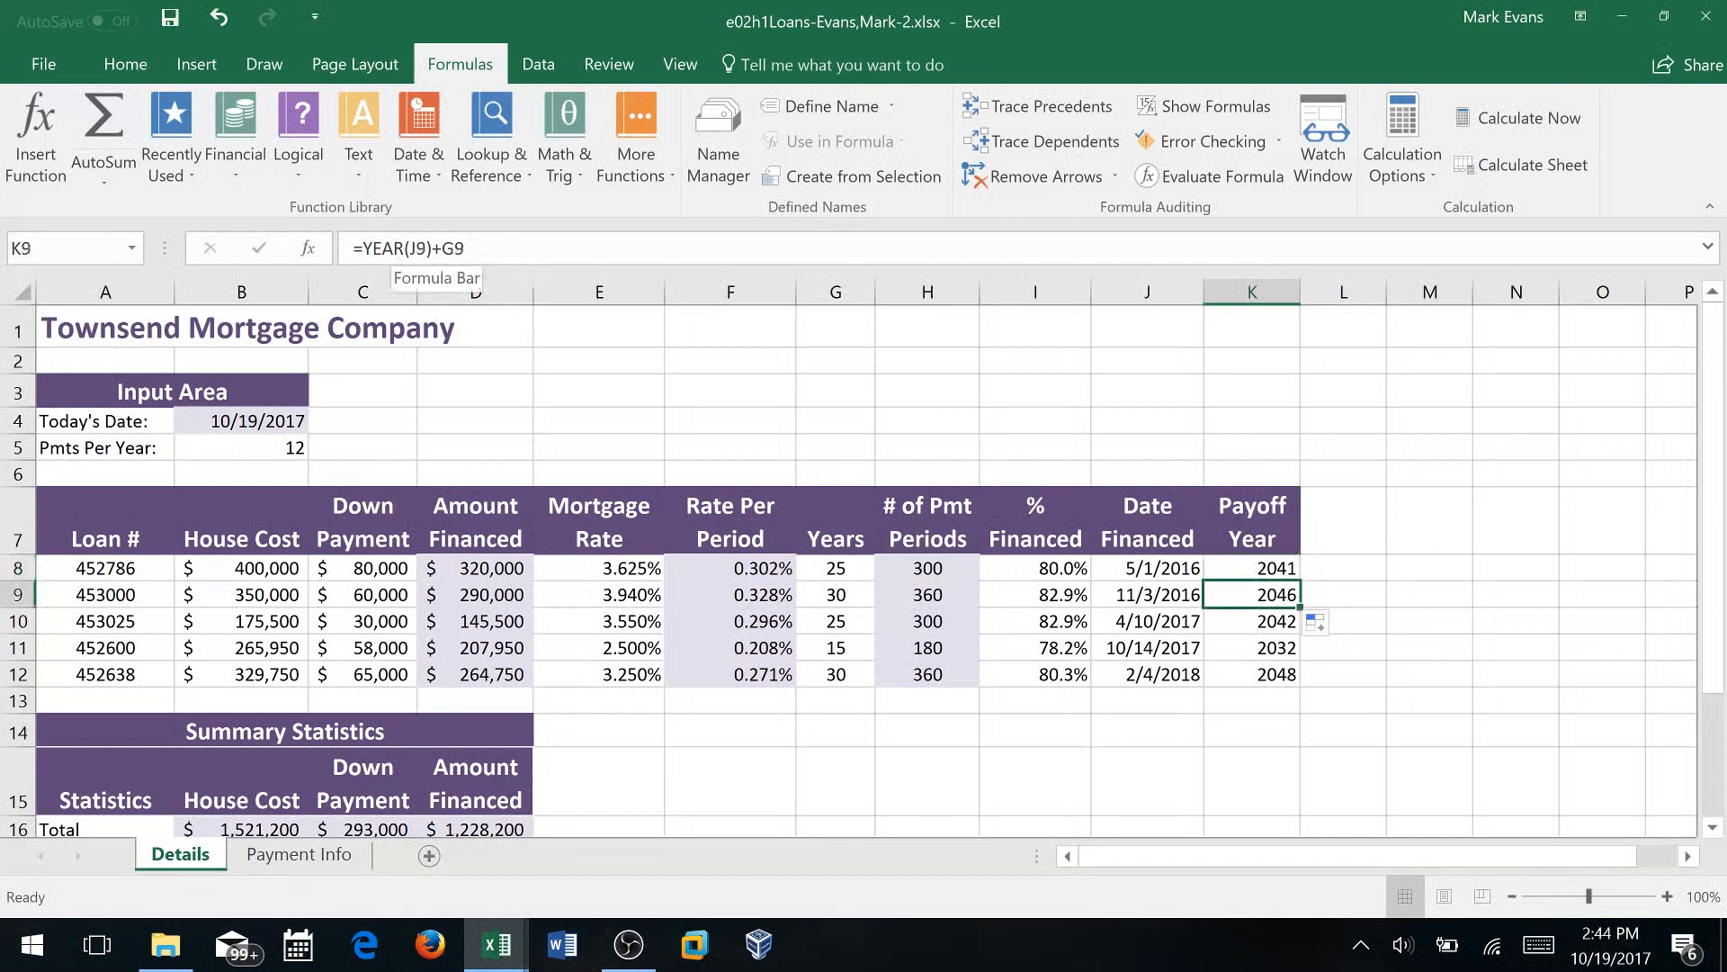
{"action": "left_click", "coordinate": [1277, 569]}
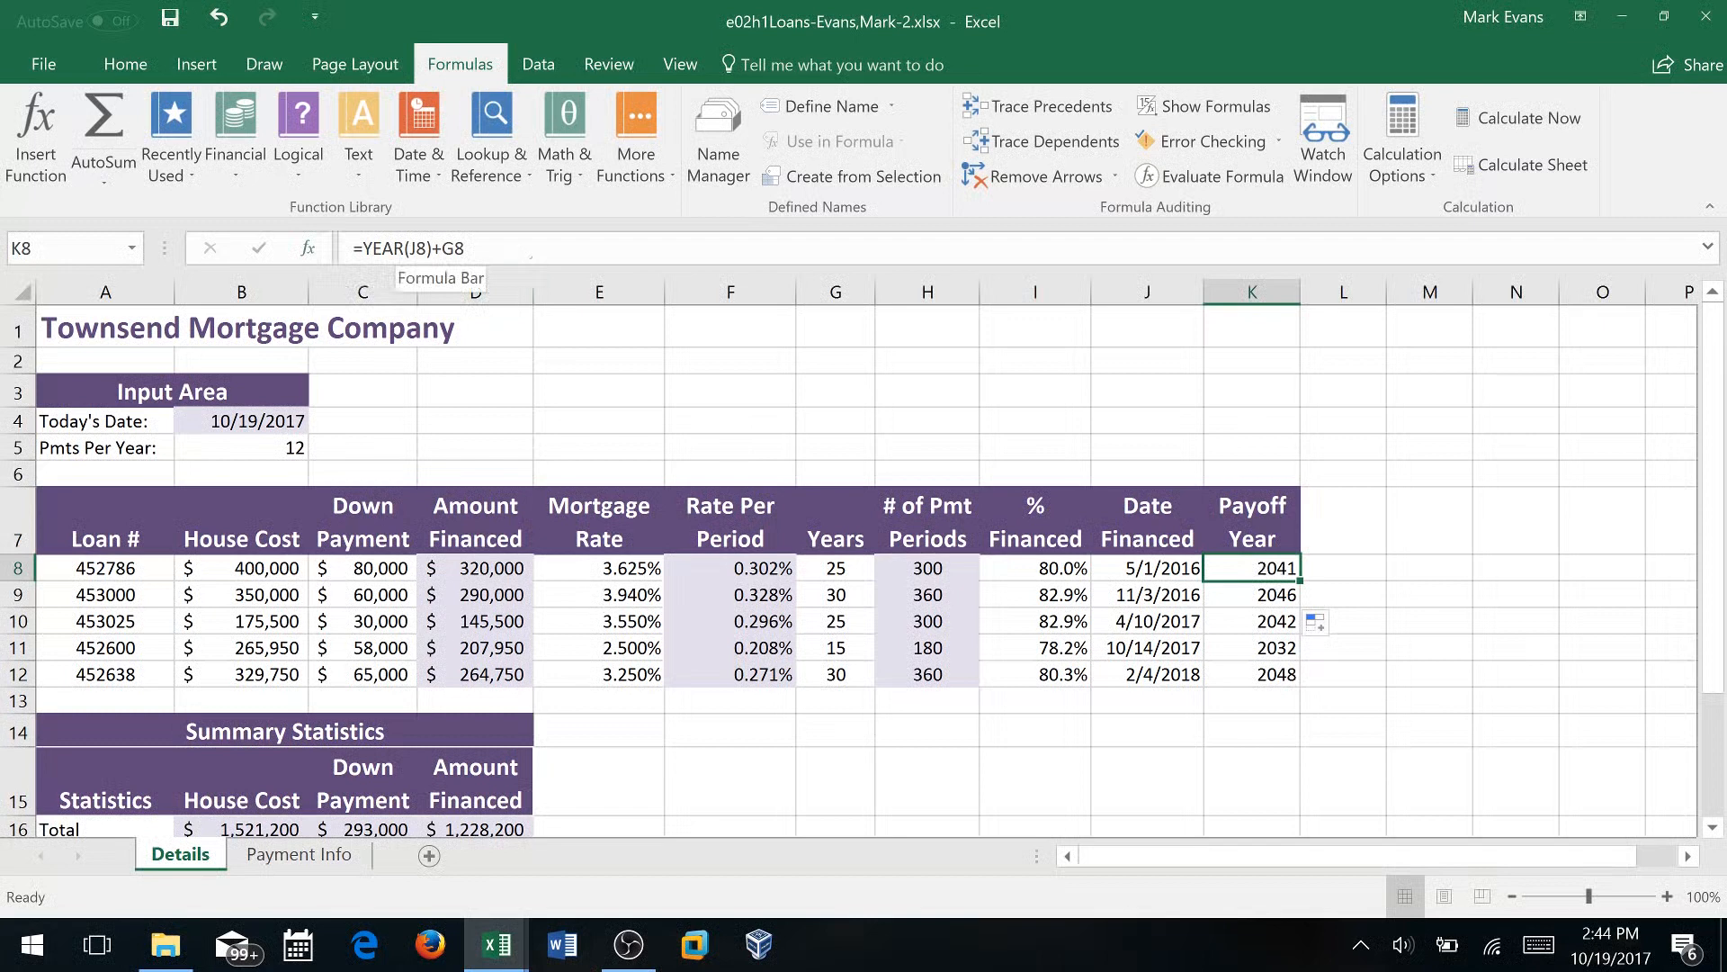
{"action": "left_click", "coordinate": [1287, 596]}
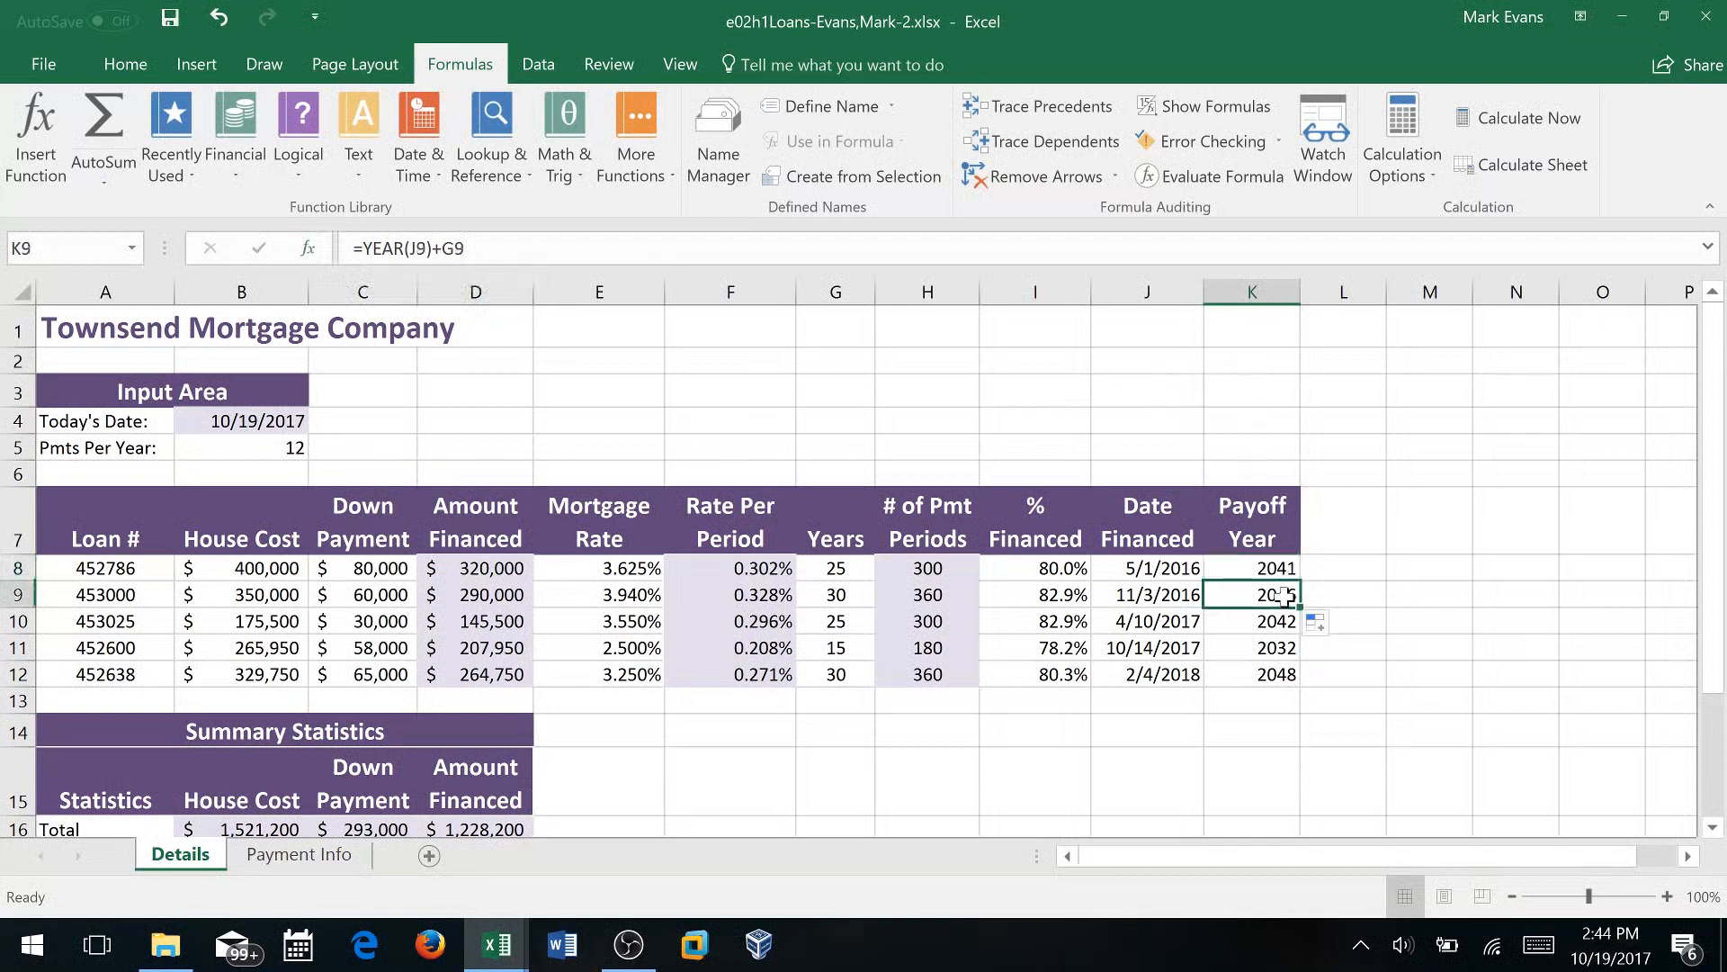
{"action": "left_click", "coordinate": [1276, 568]}
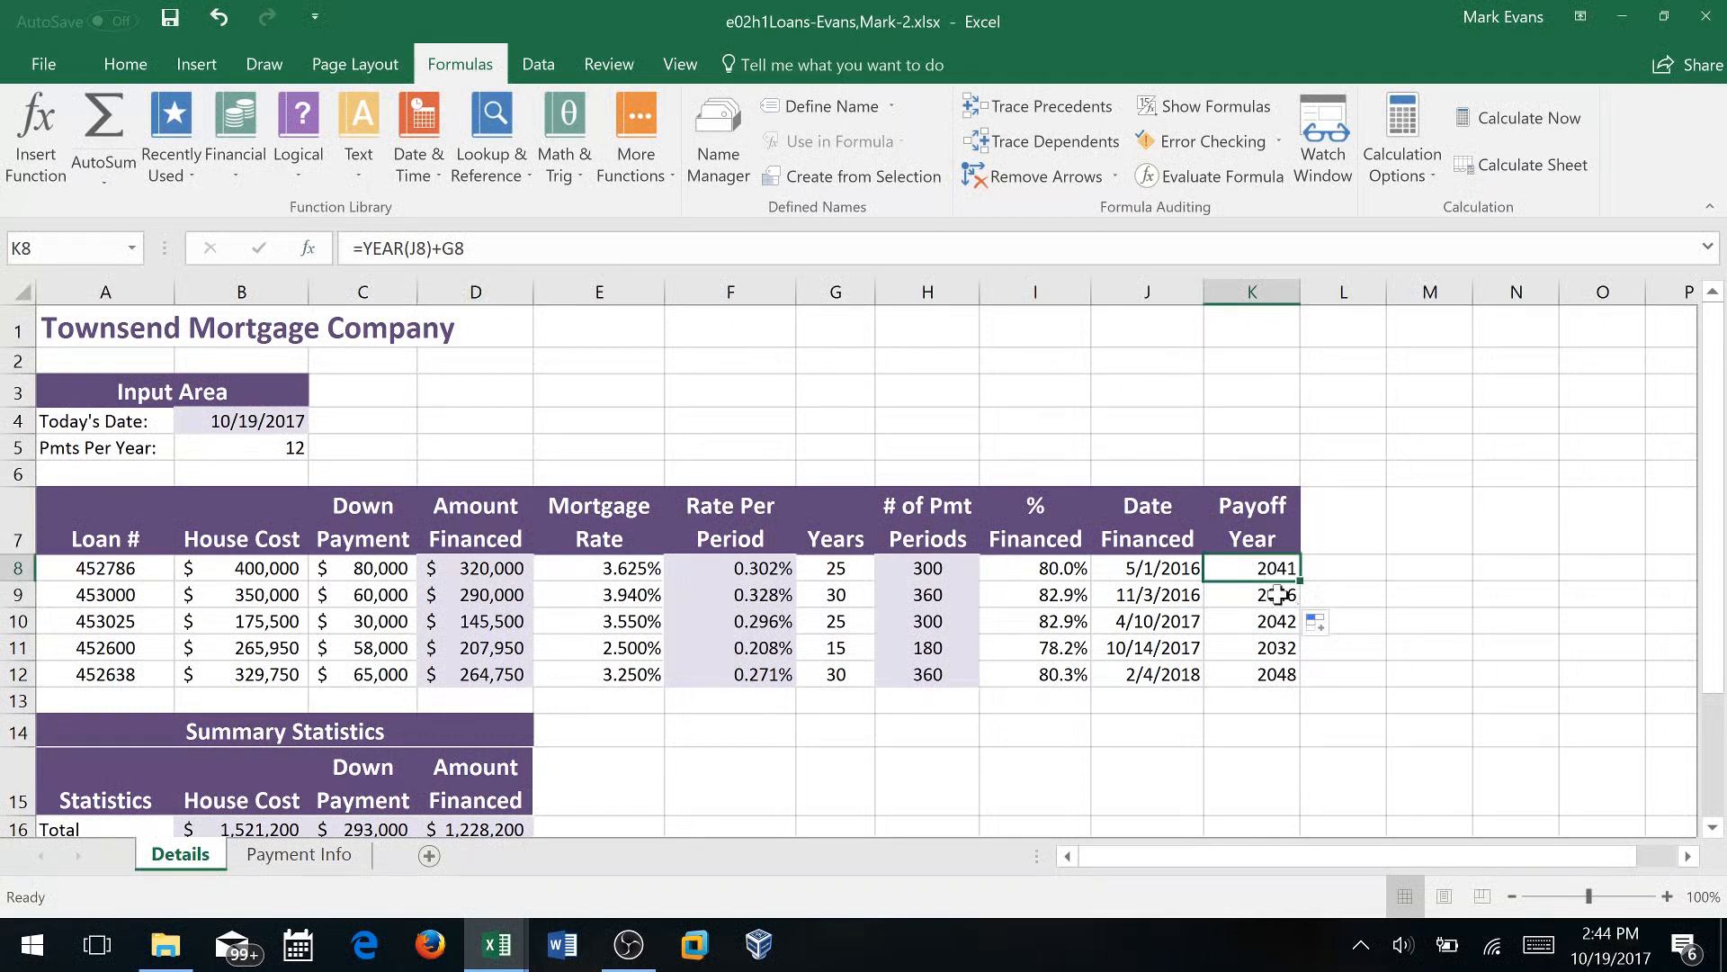
{"action": "left_click", "coordinate": [1279, 595]}
{"action": "left_click", "coordinate": [1277, 621]}
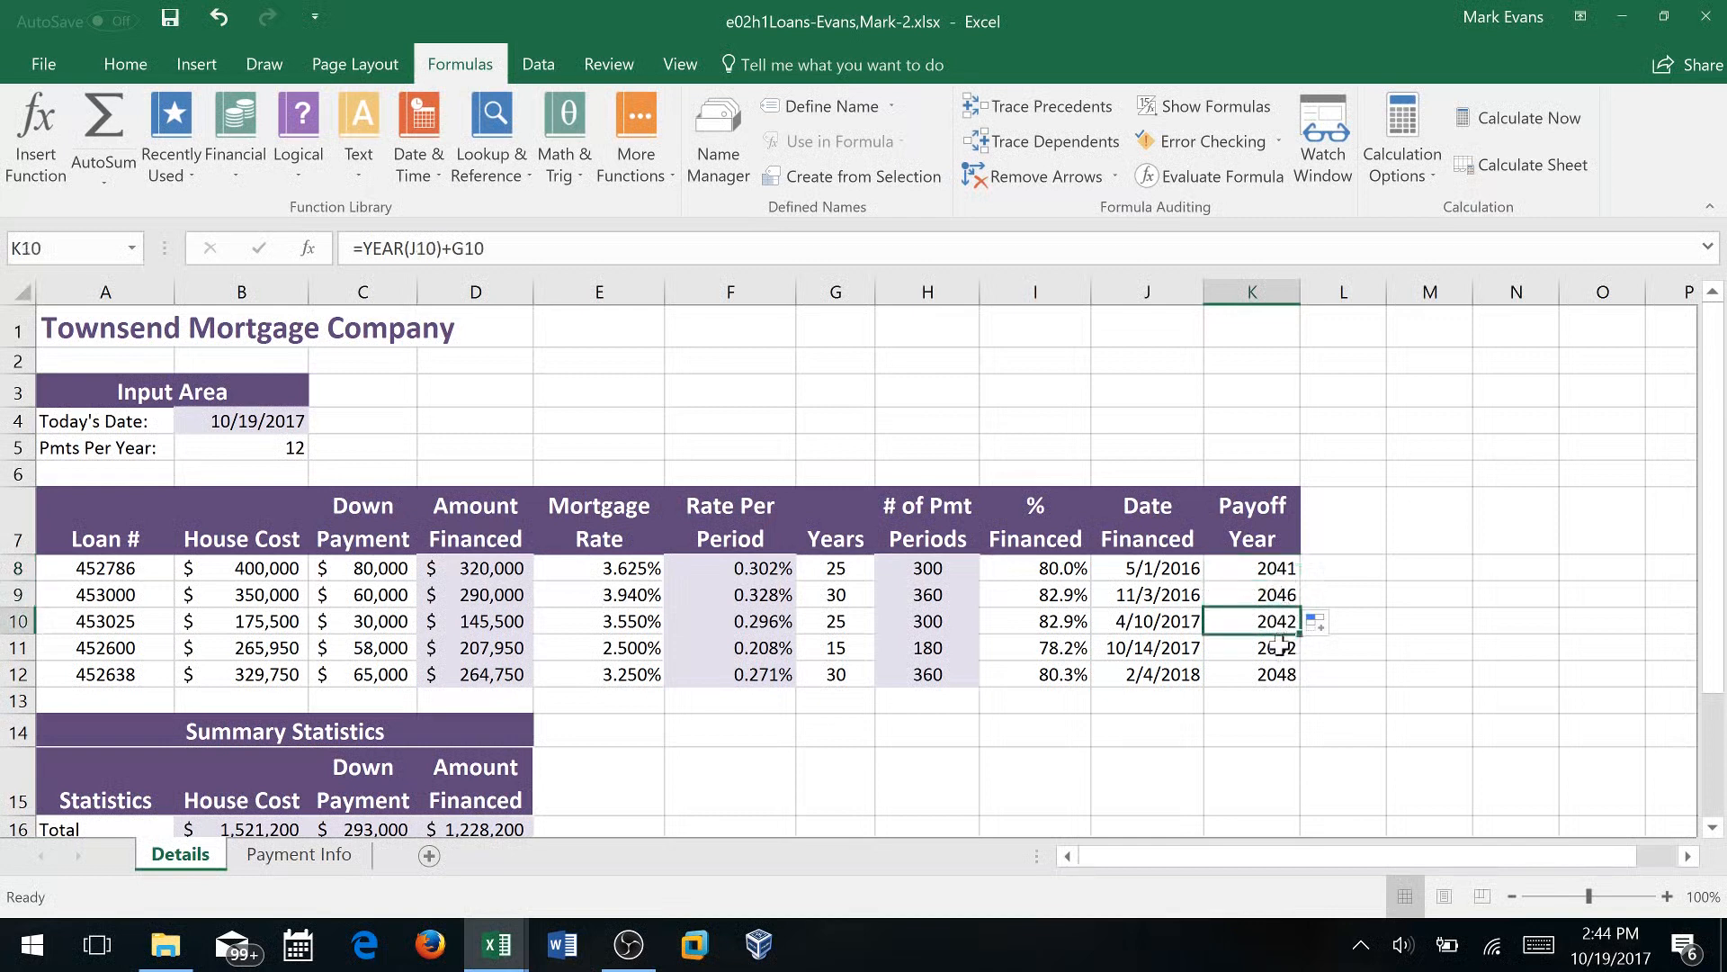
{"action": "left_click", "coordinate": [1279, 646]}
{"action": "left_click", "coordinate": [1279, 674]}
{"action": "left_click", "coordinate": [1277, 568]}
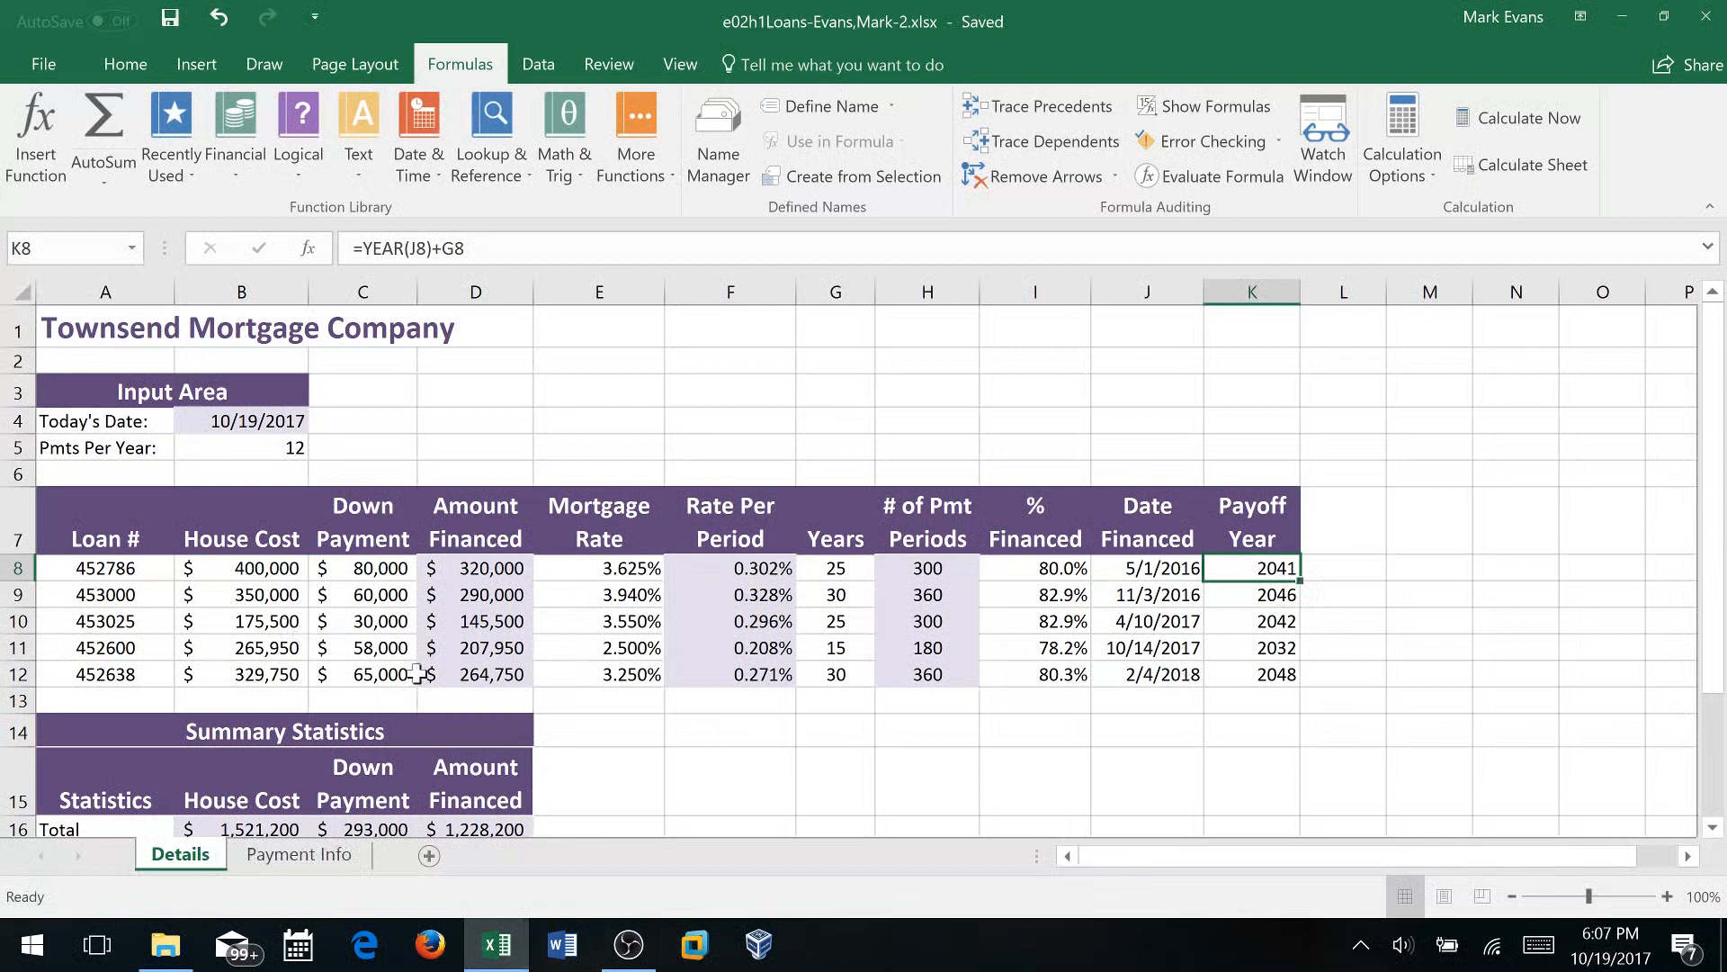
Insert a VLOOKUP function in the first APR cell, G9, of the Payment Info sheet with F9 as the lookup value
{"action": "scroll", "coordinate": [396, 647], "scroll_direction": "down", "scroll_amount": 3}
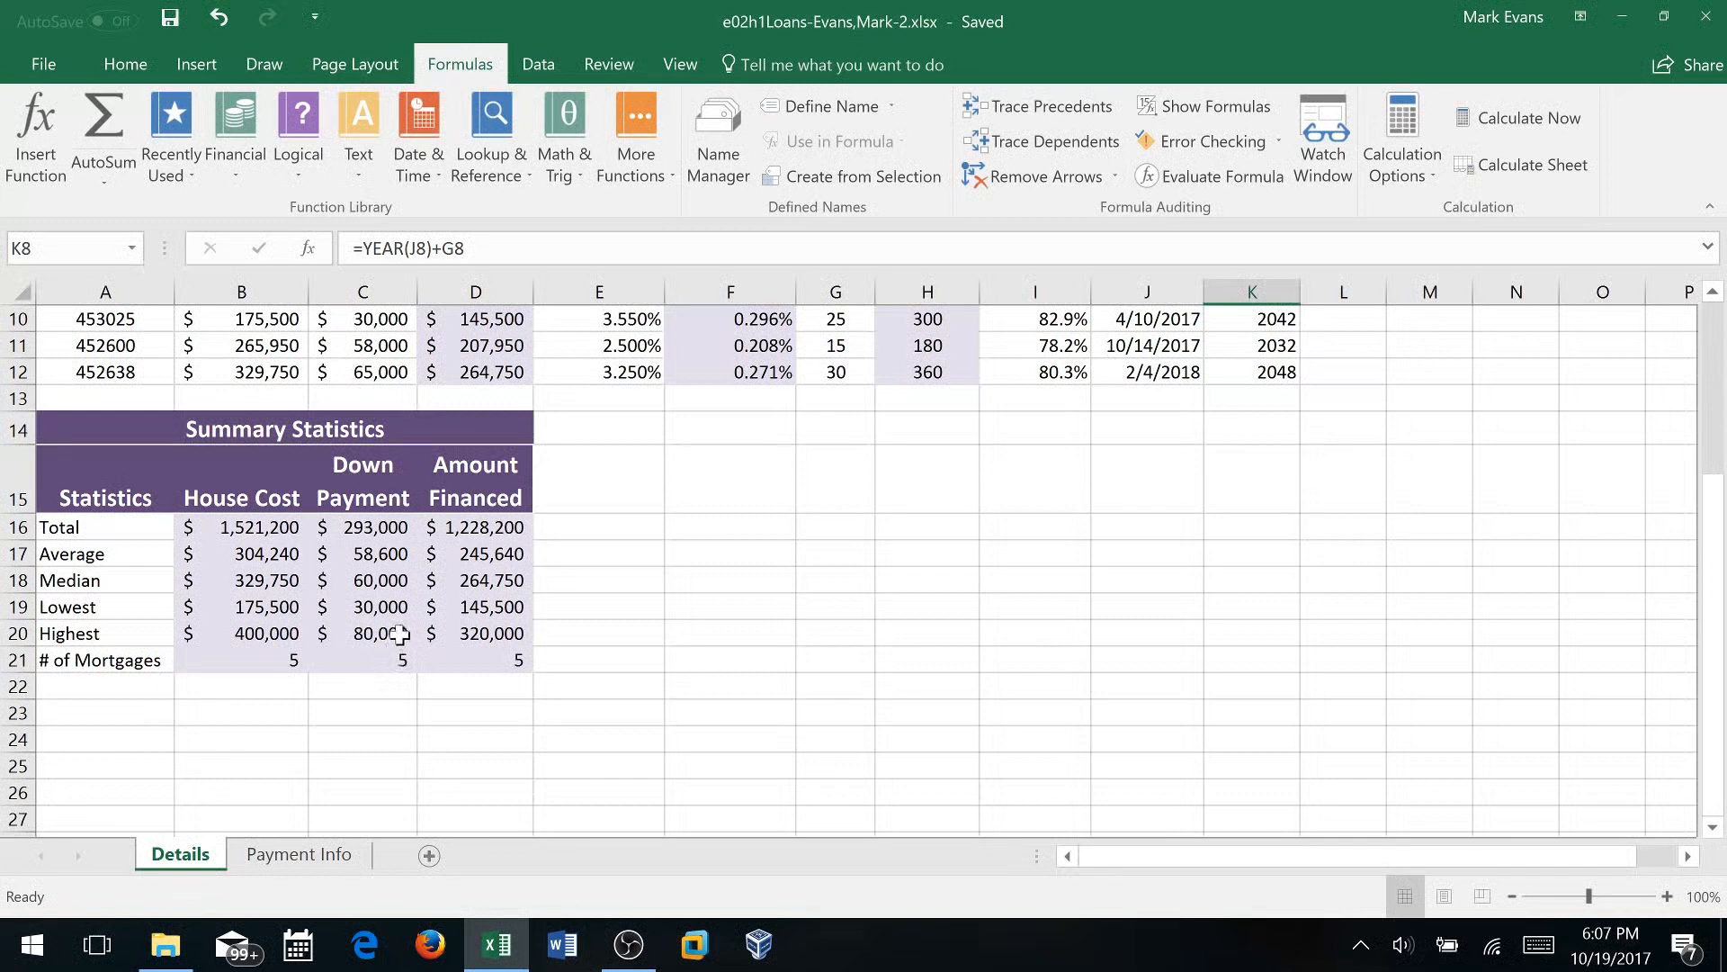
{"action": "left_click", "coordinate": [309, 856]}
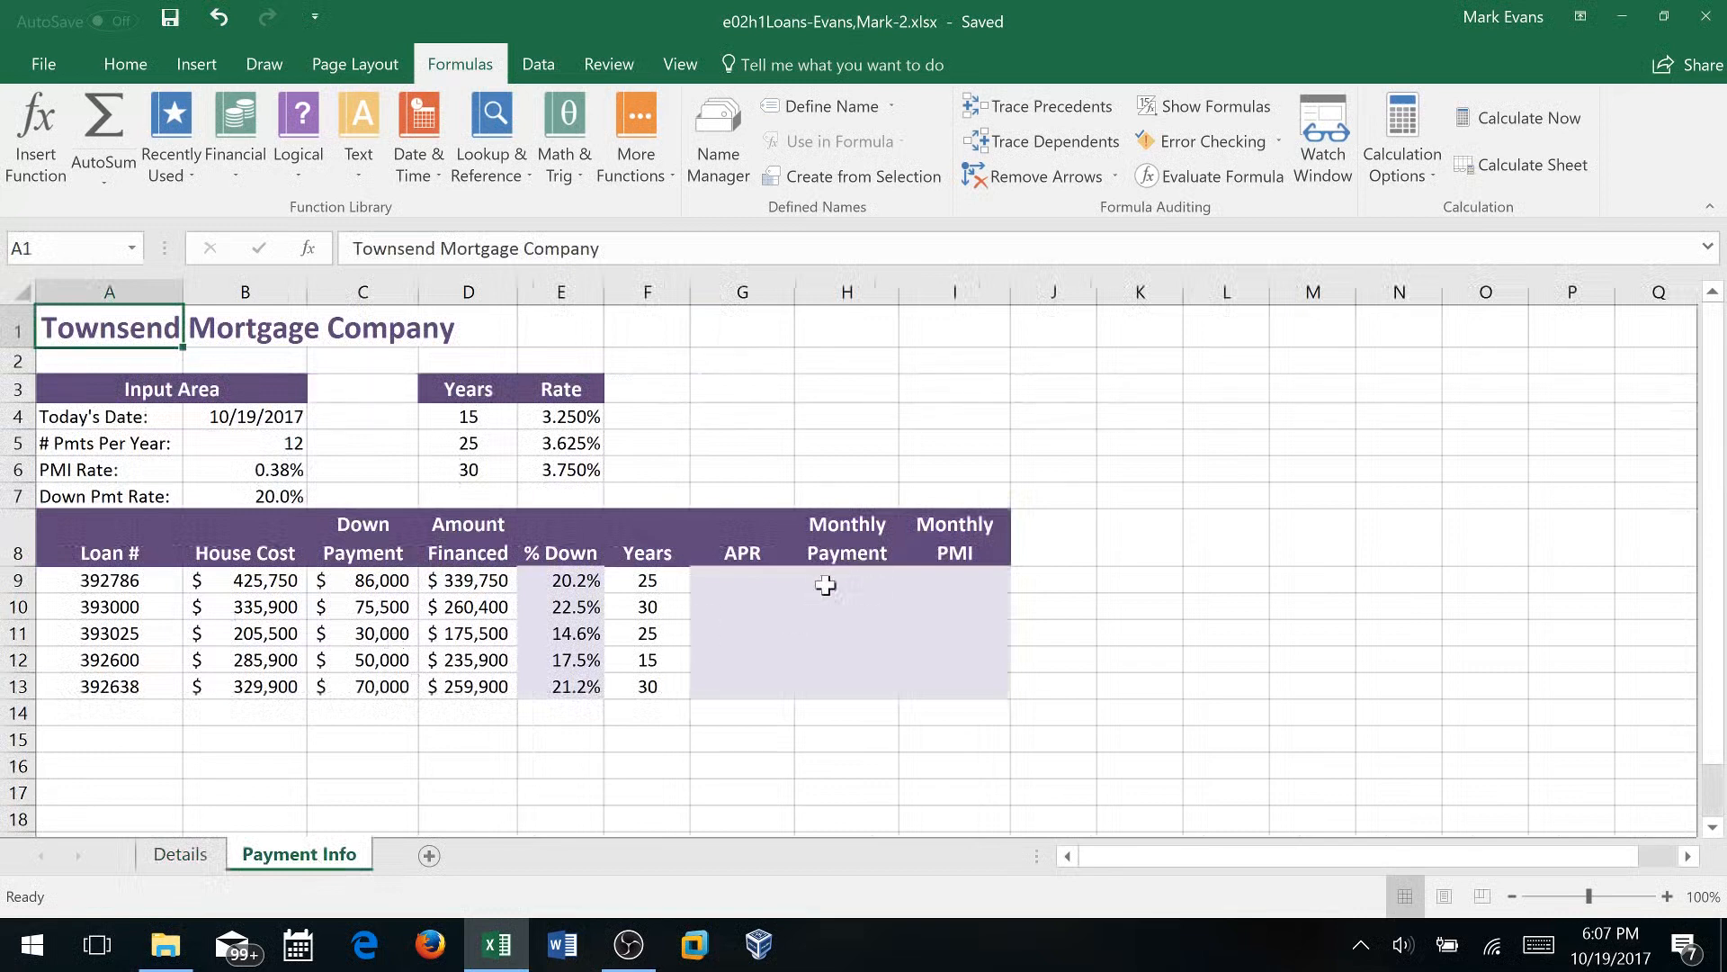
{"action": "left_click", "coordinate": [728, 576]}
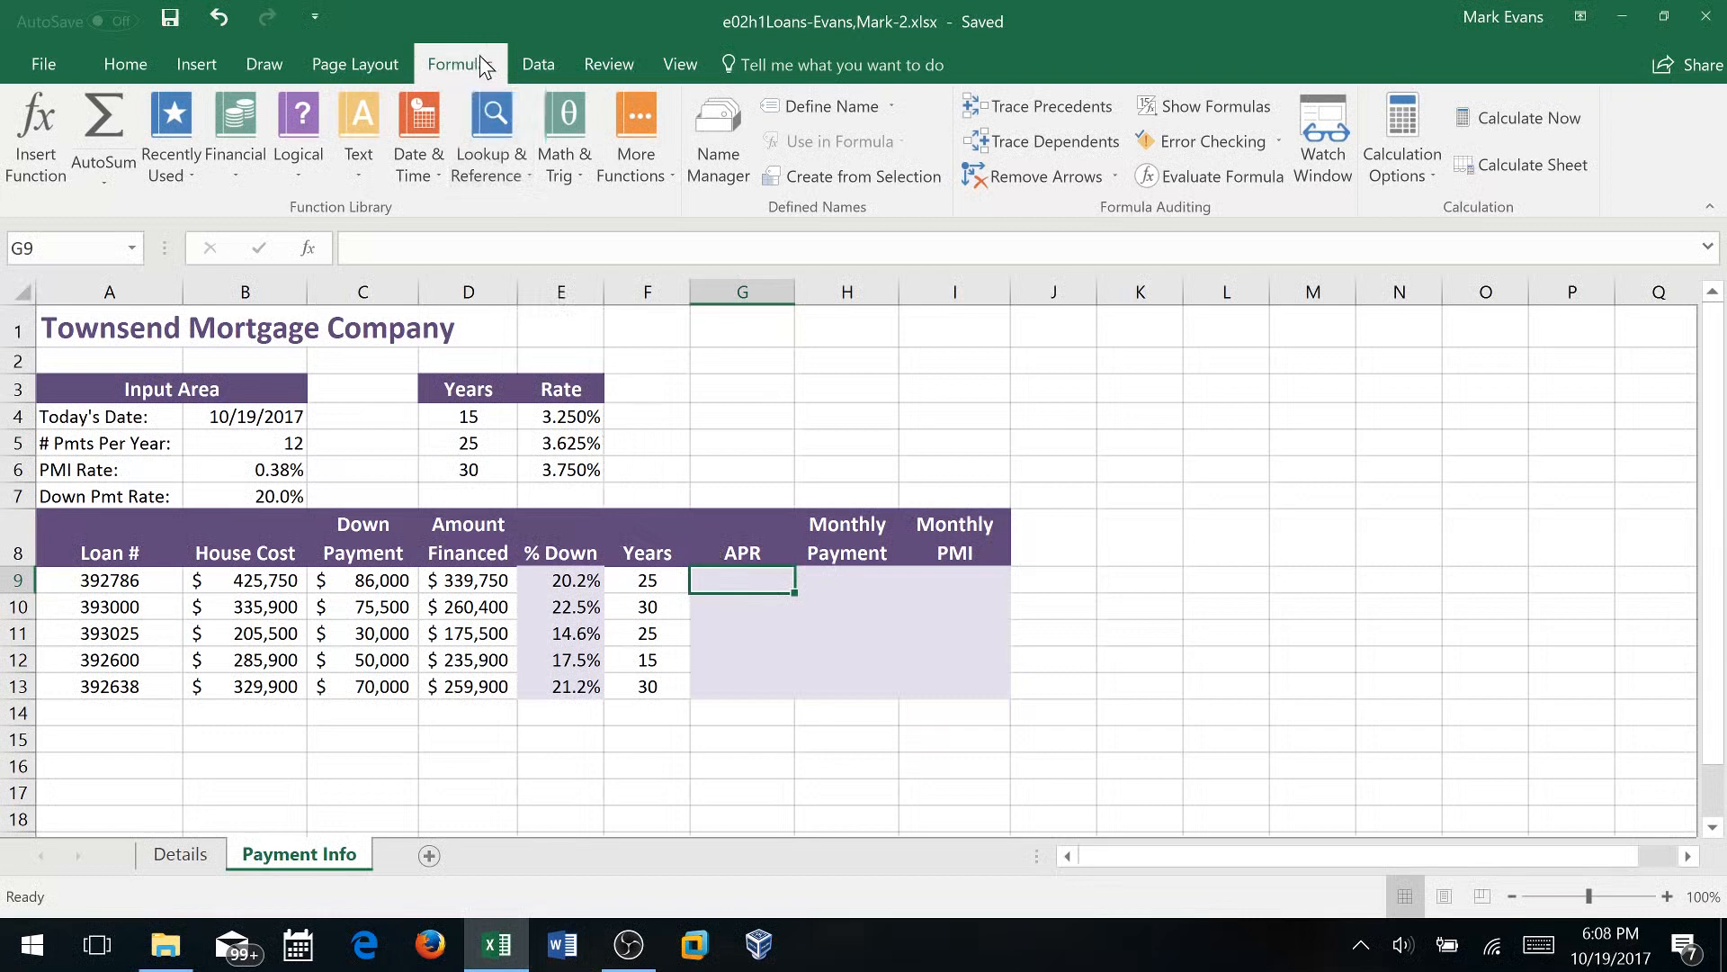
{"action": "left_click", "coordinate": [124, 69]}
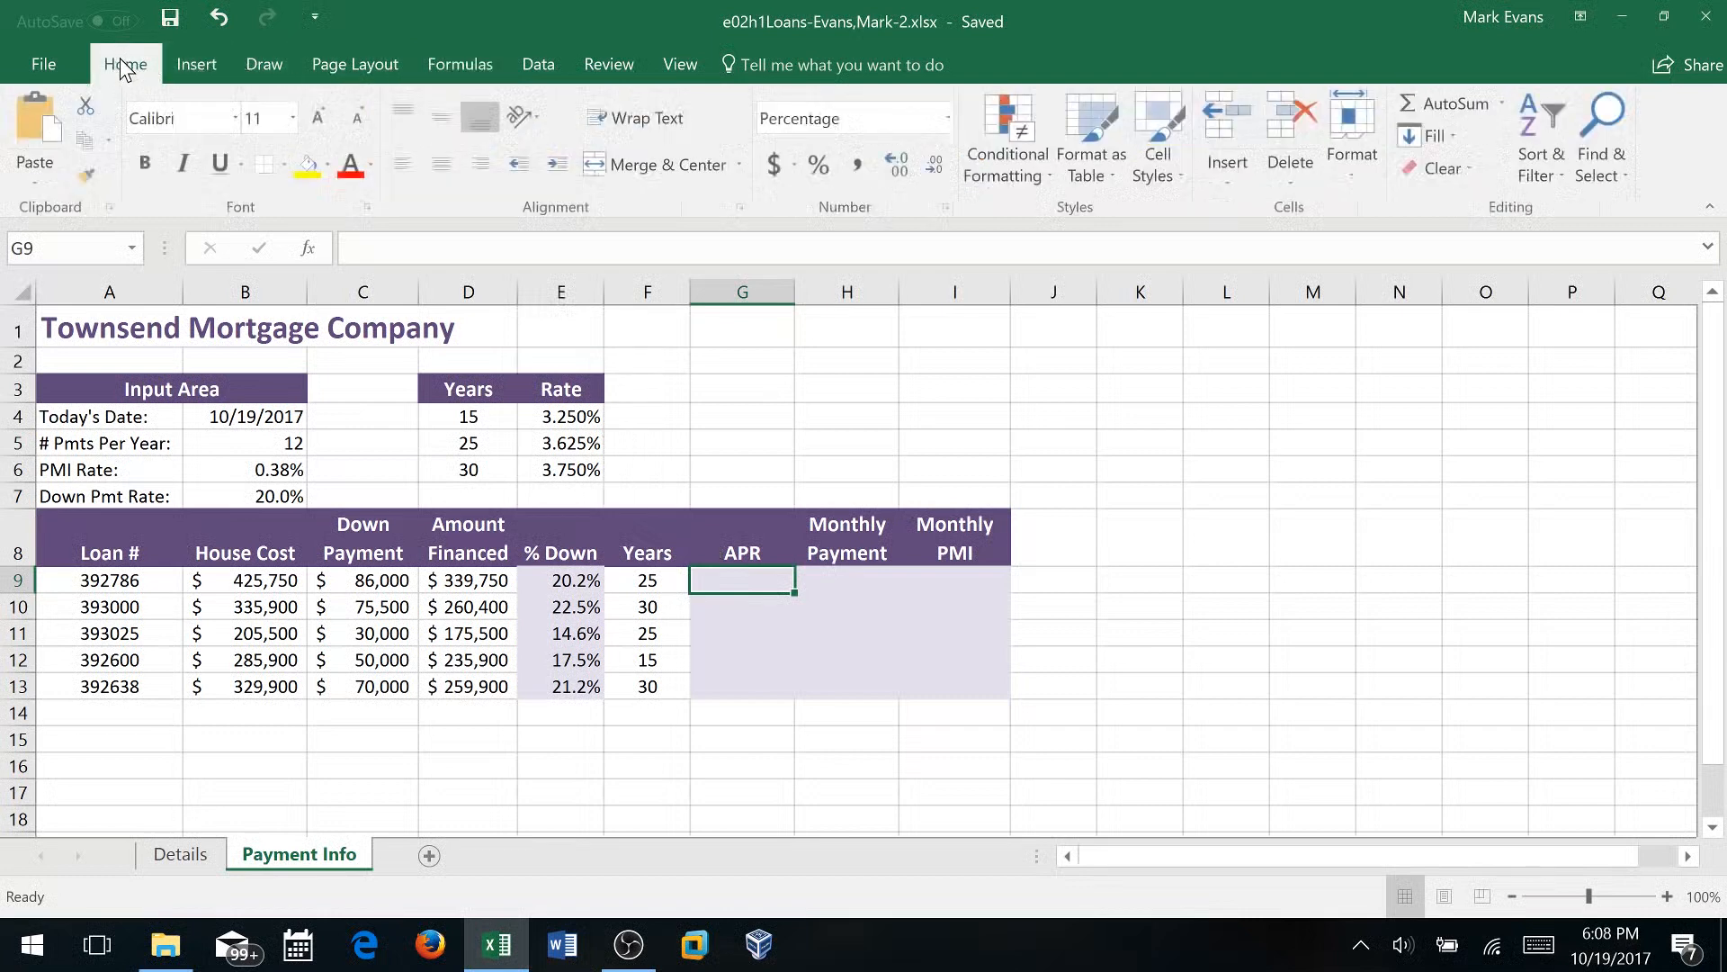
{"action": "left_click", "coordinate": [451, 62]}
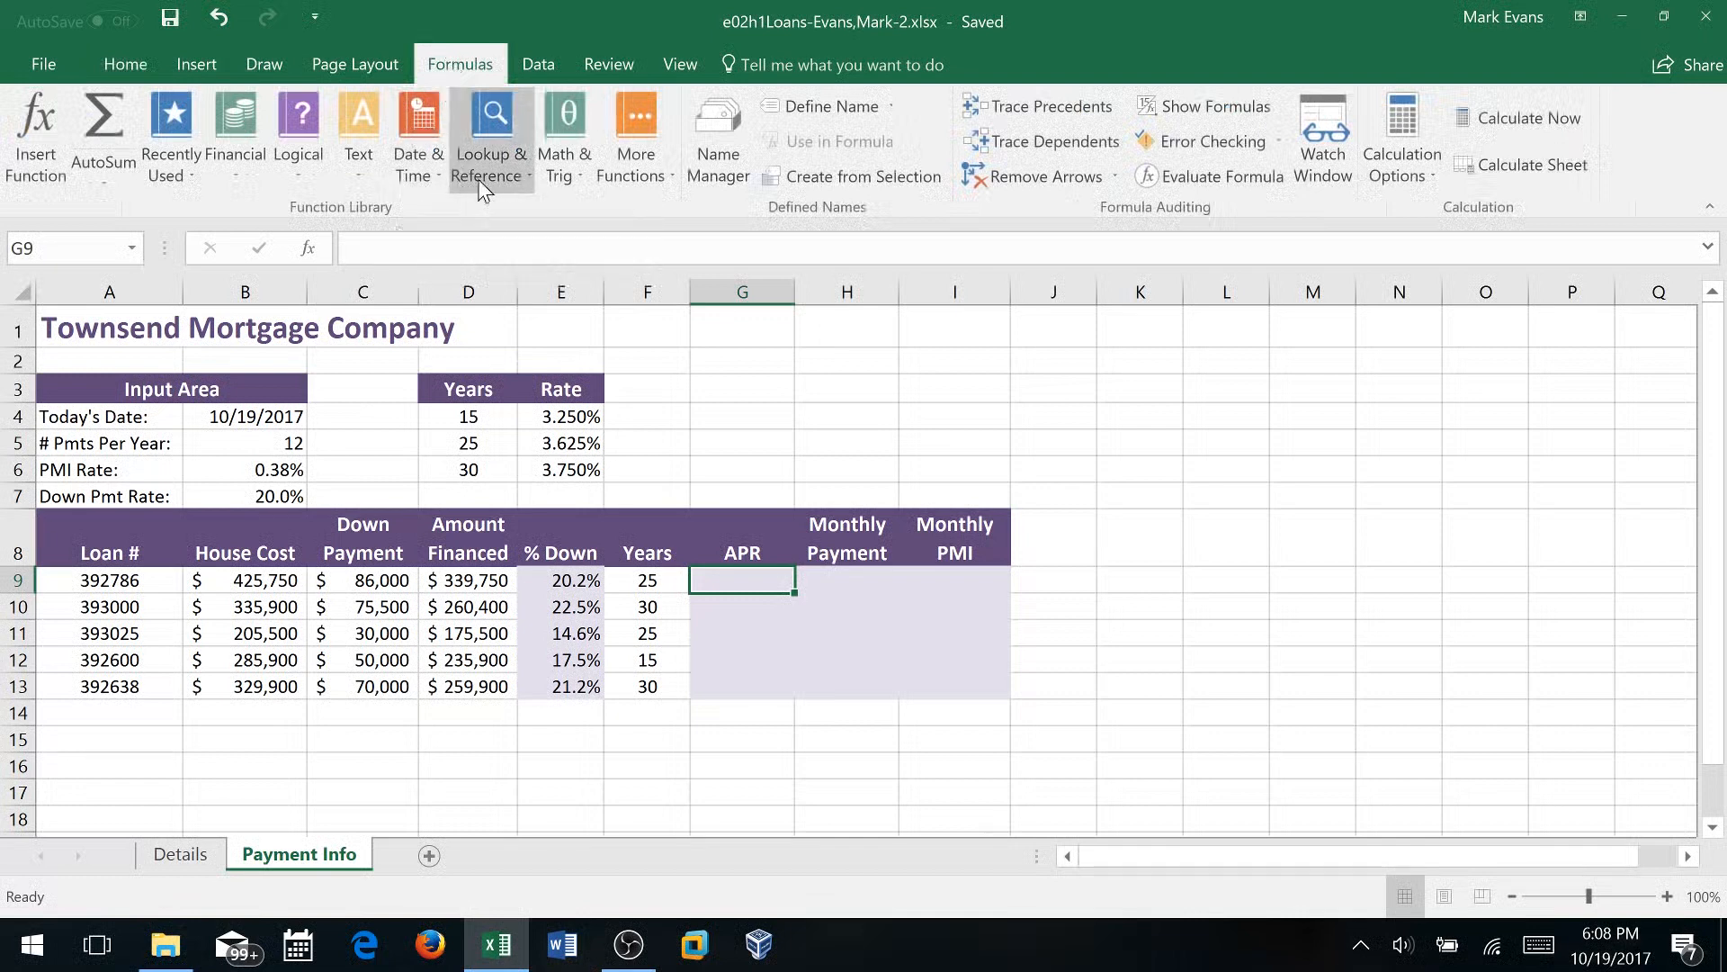
{"action": "left_click", "coordinate": [504, 176]}
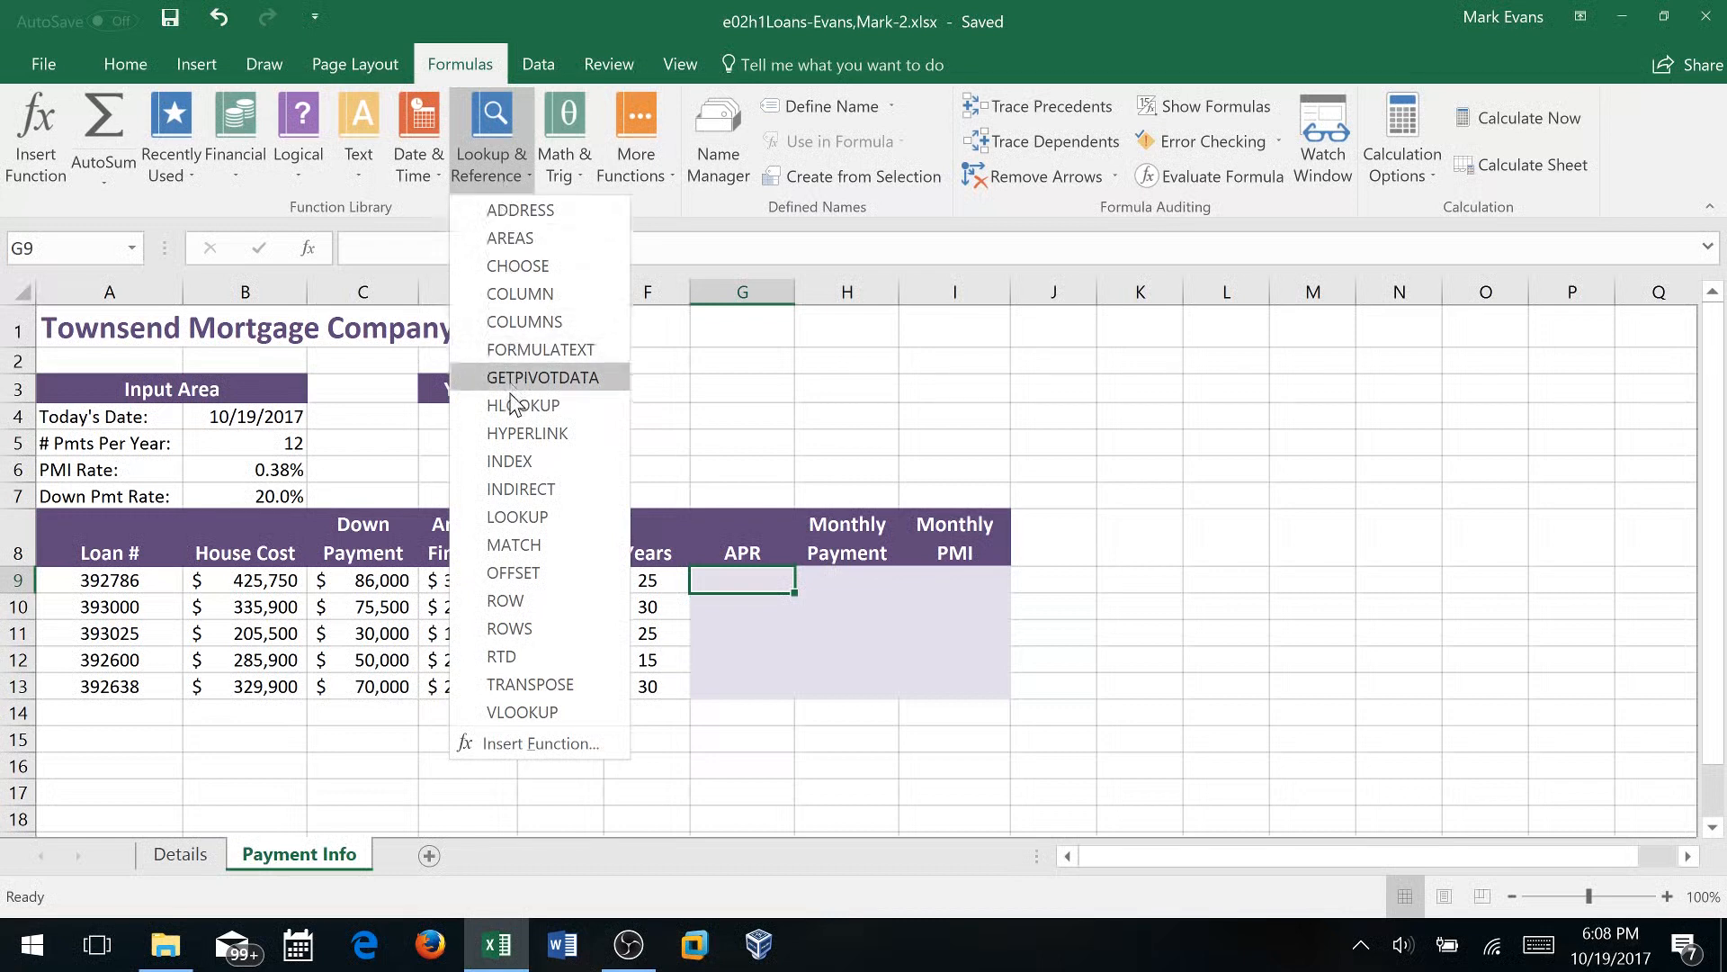
{"action": "left_click", "coordinate": [509, 715]}
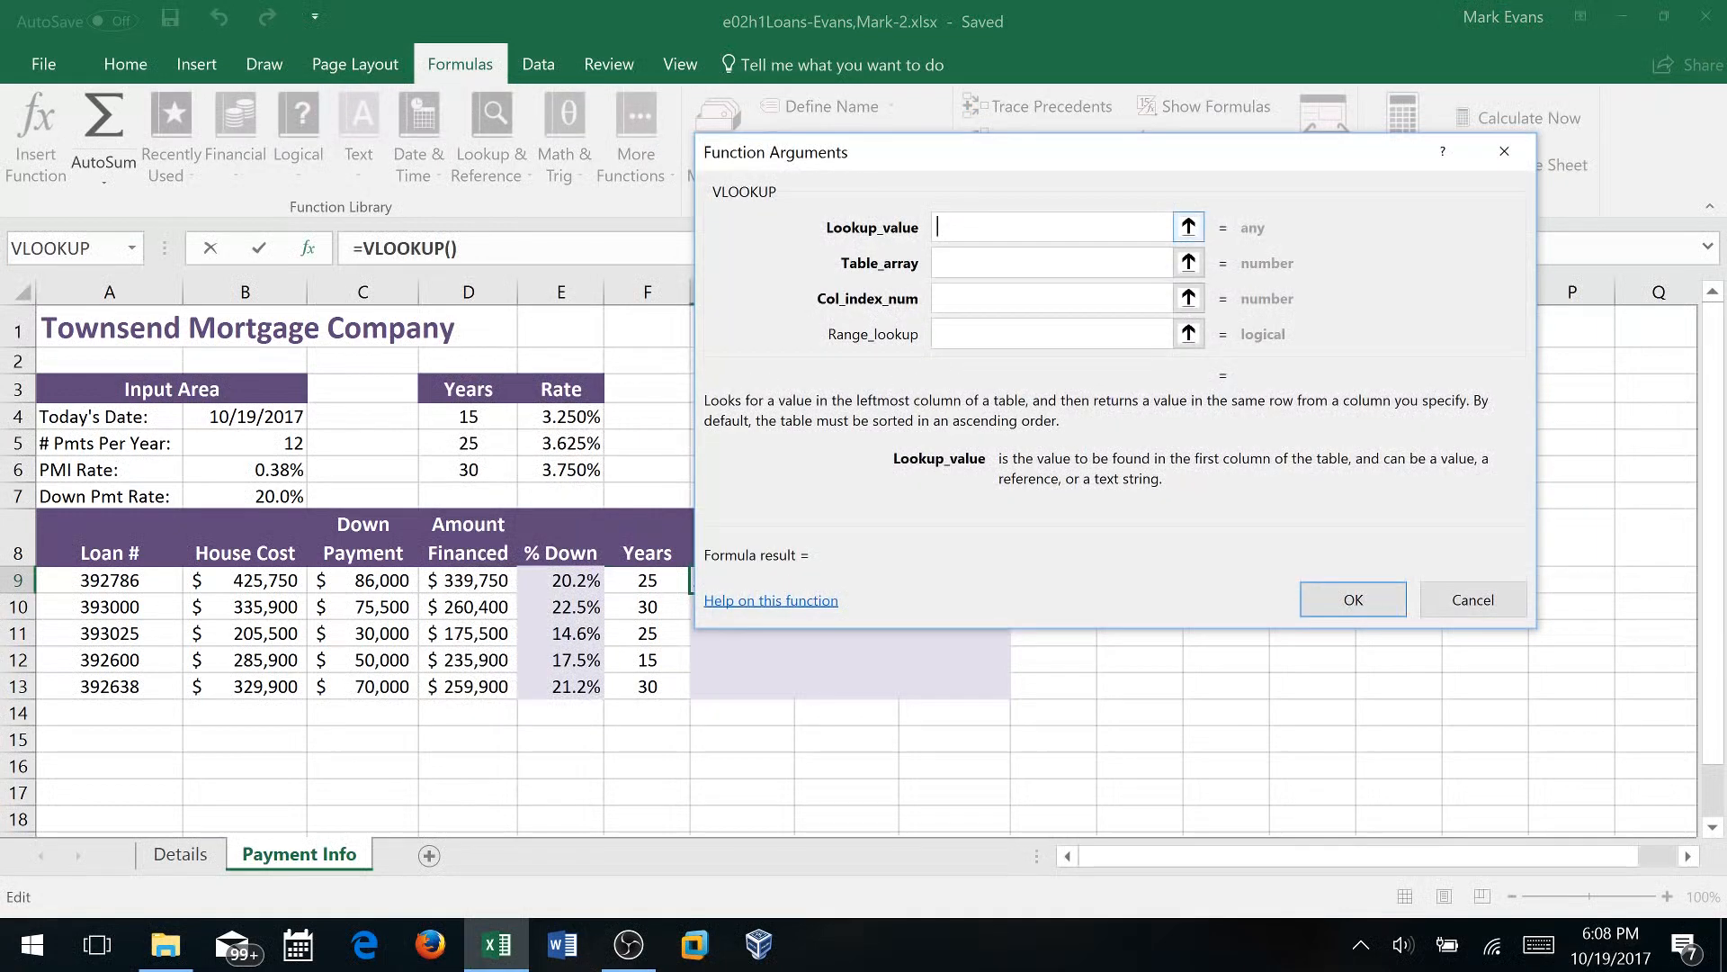
{"action": "left_click_drag", "start_coordinate": [1001, 154], "coordinate": [1109, 95]}
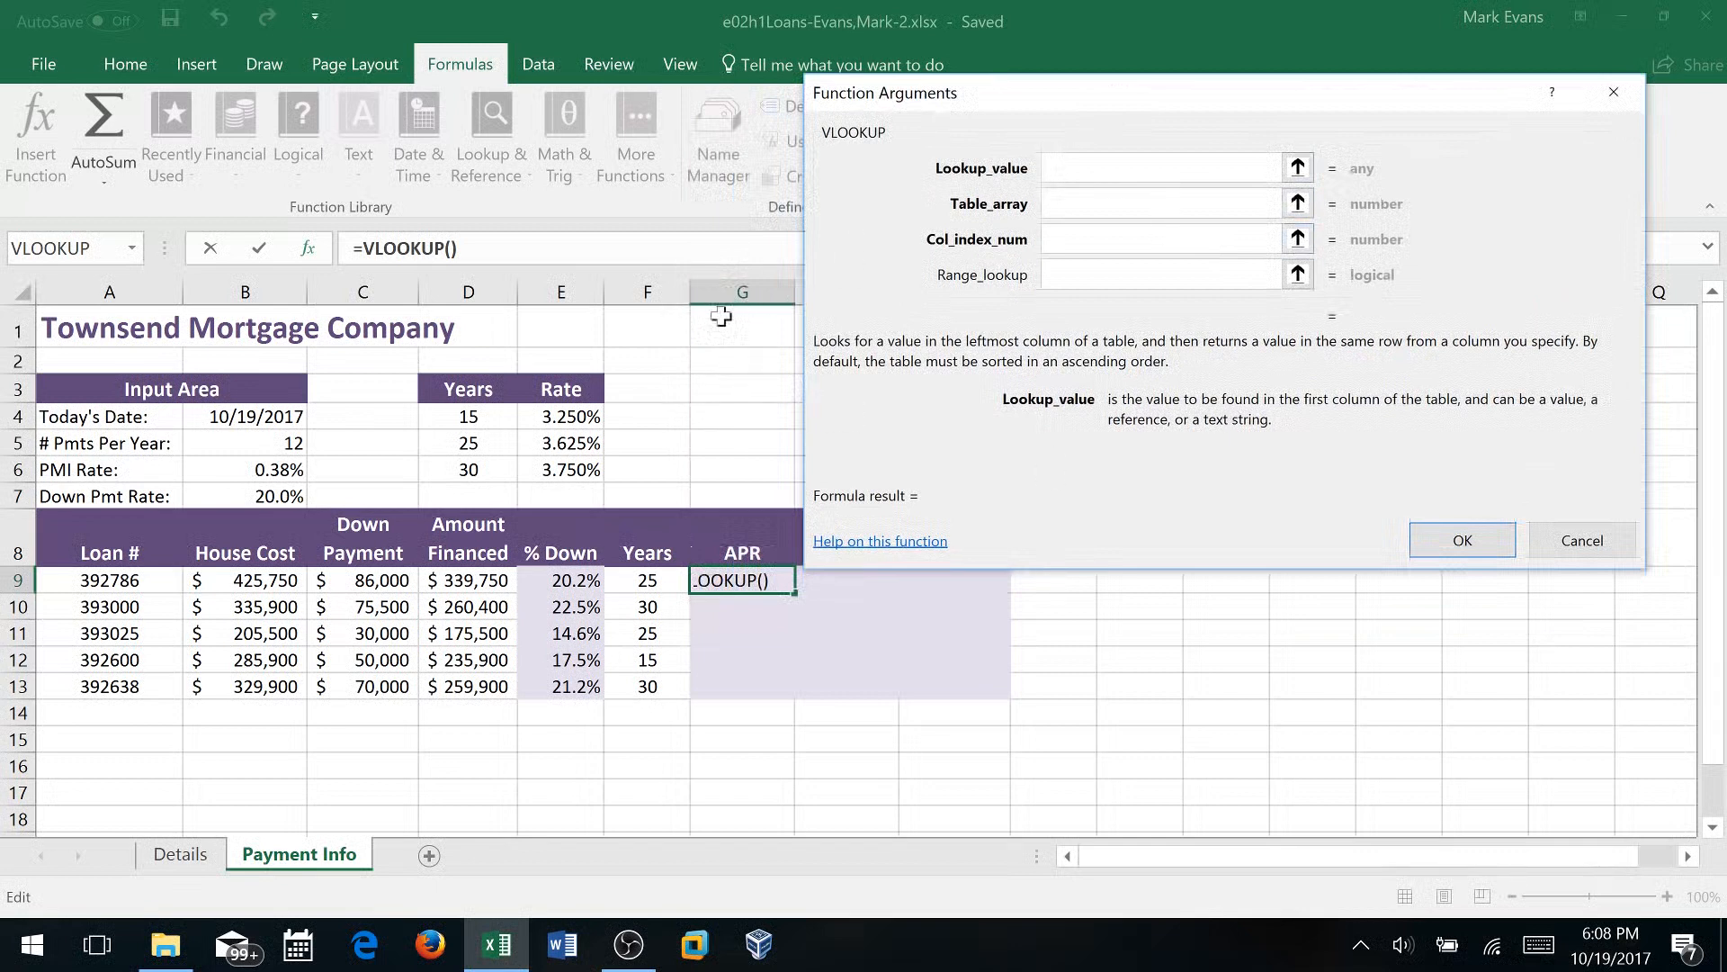
{"action": "left_click", "coordinate": [638, 580]}
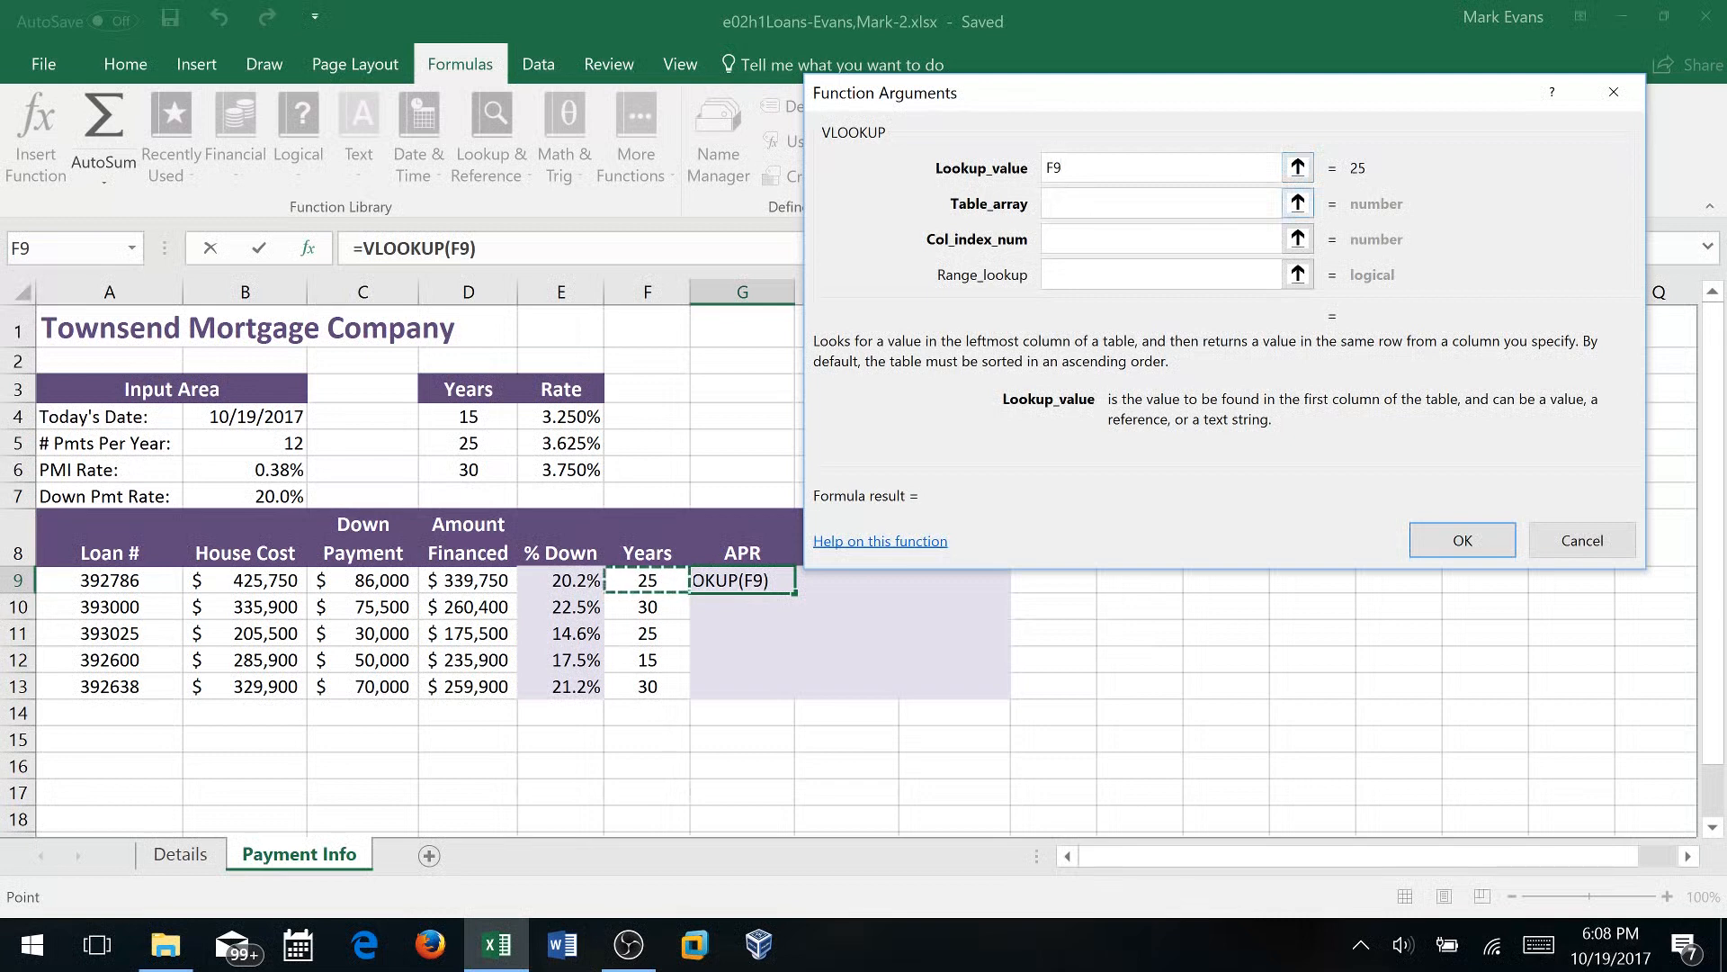
Set the table array of the VLOOKUP in G9 to the absolute range $D$4:$E$6
{"action": "key", "text": "Tab"}
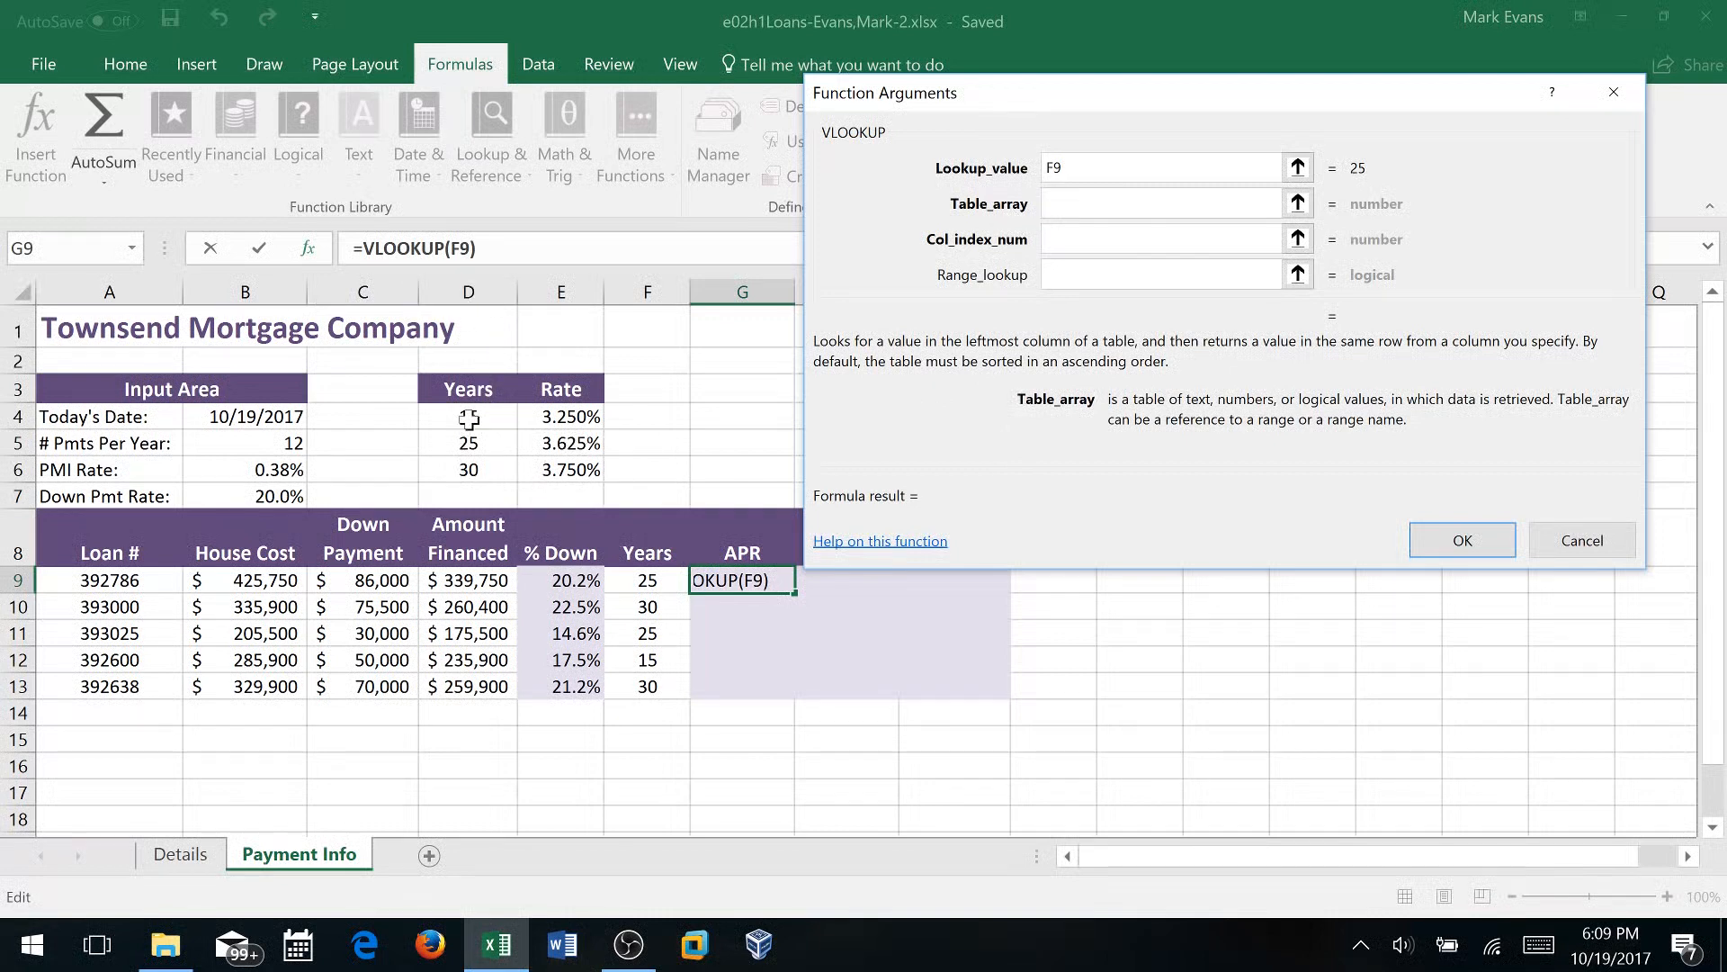
{"action": "left_click_drag", "start_coordinate": [469, 419], "coordinate": [574, 476]}
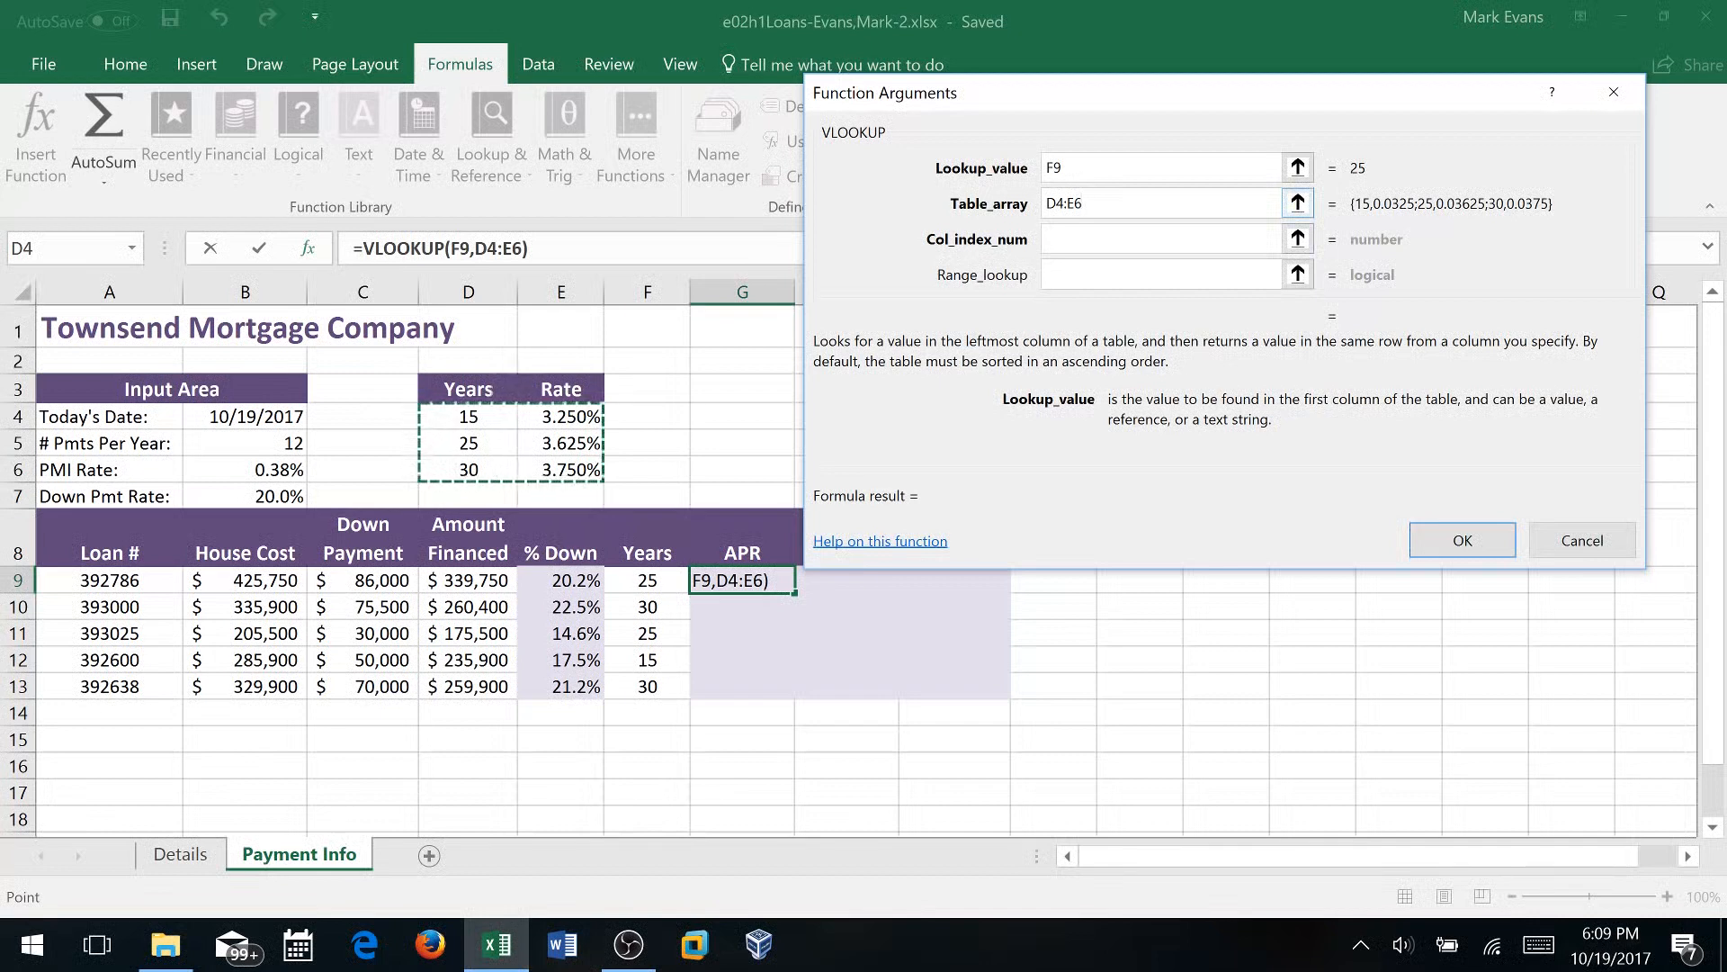
{"action": "key", "text": "F4"}
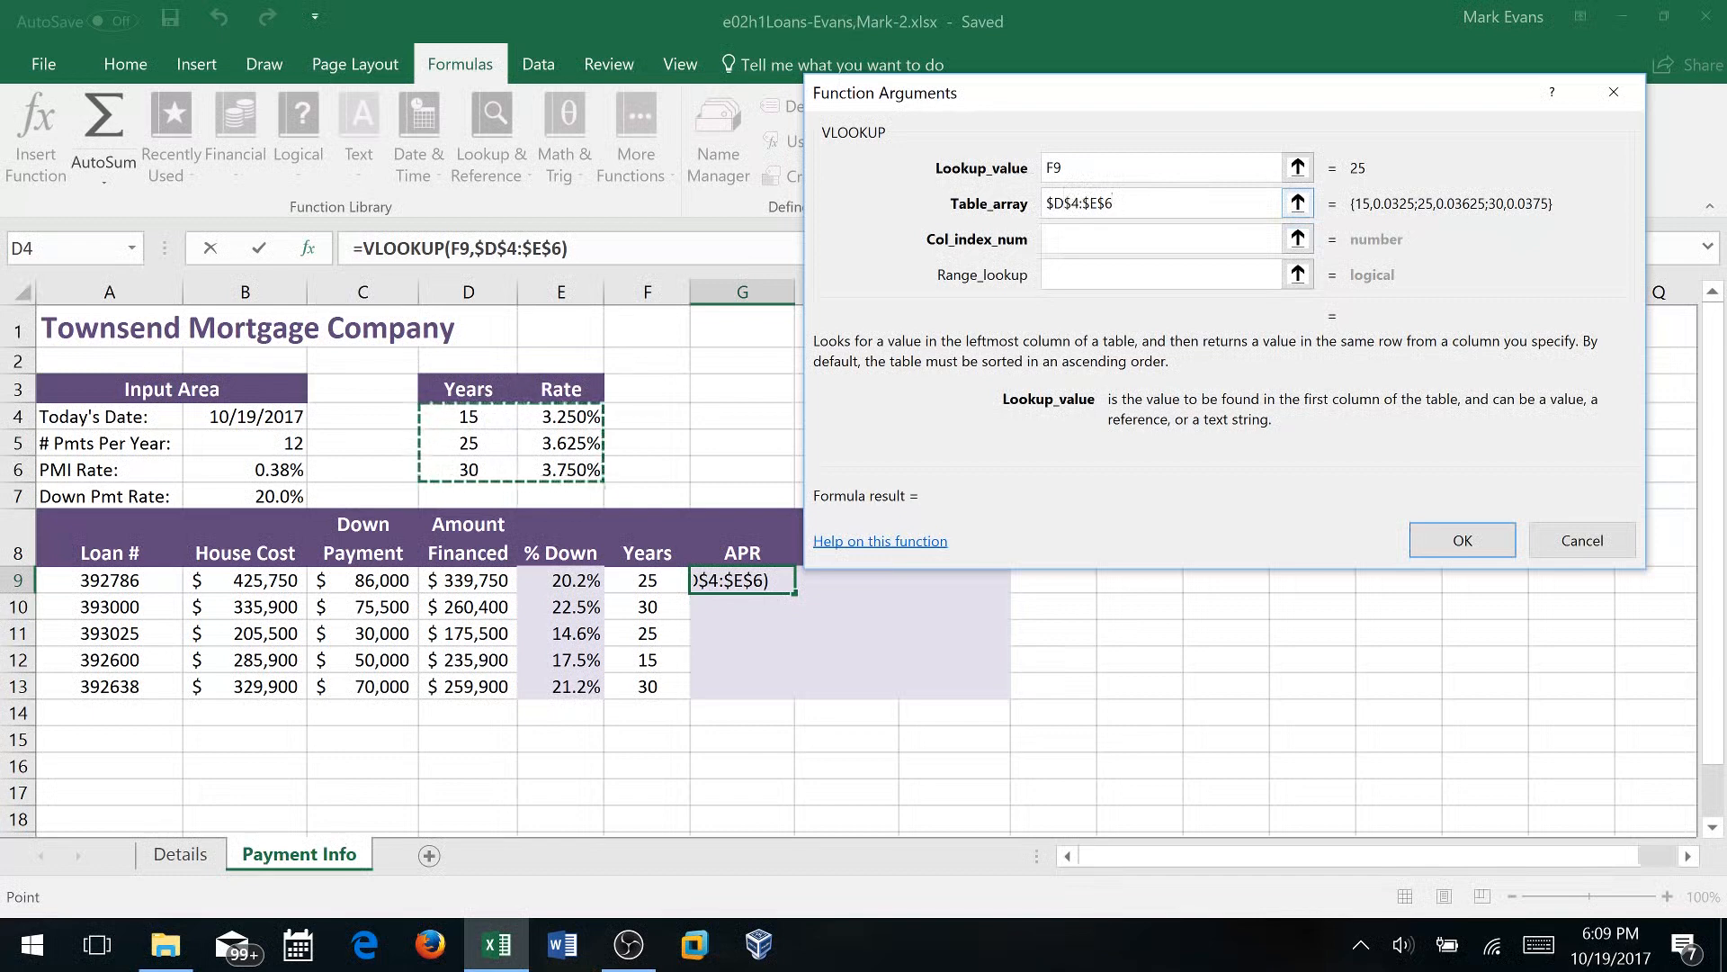
Set the VLOOKUP's column index number to 2 and its range lookup to False, and complete the function
{"action": "key", "text": "Tab"}
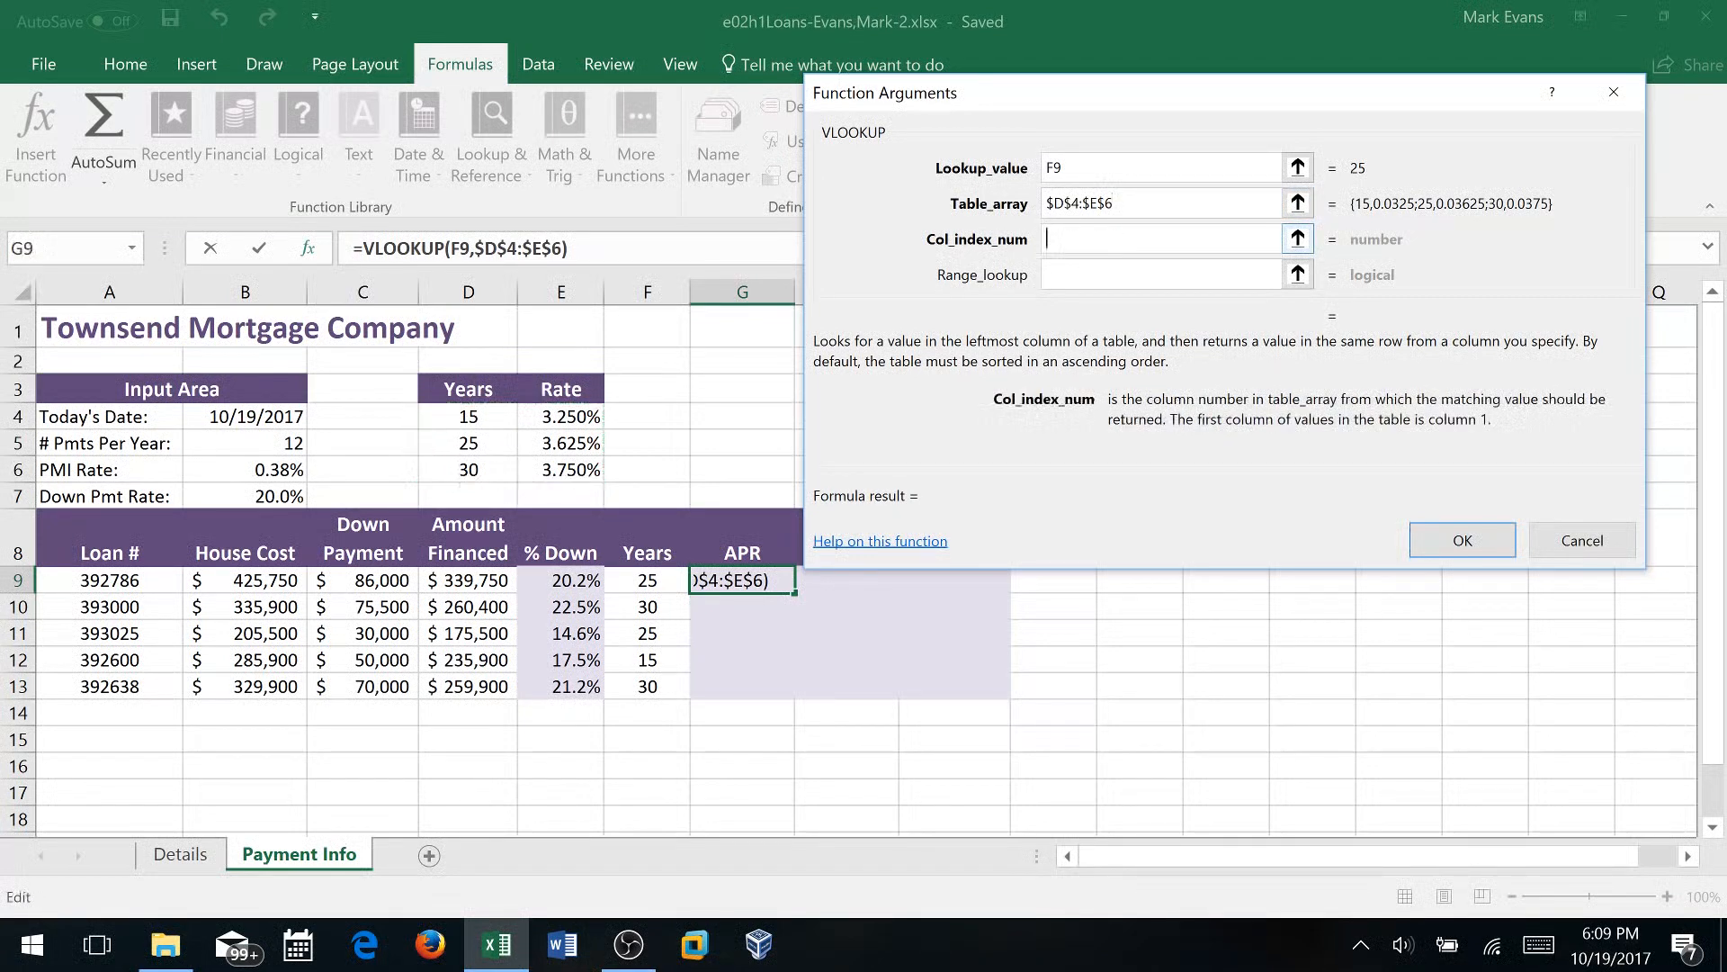
{"action": "type", "text": "2"}
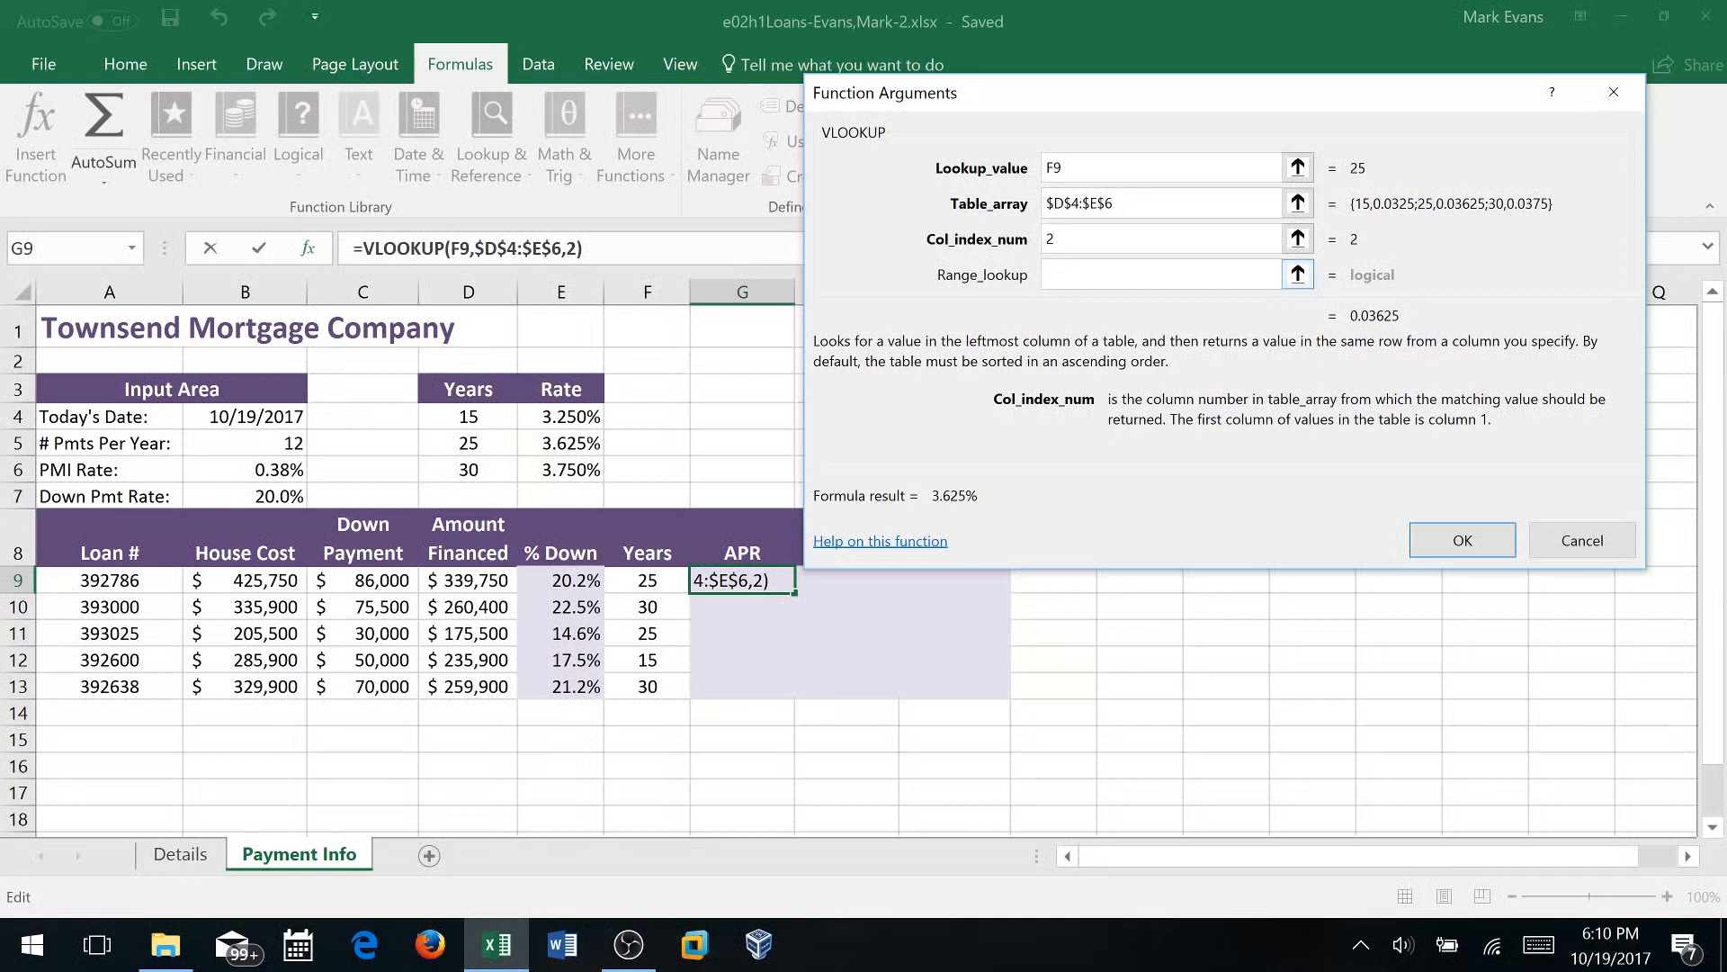
{"action": "left_click", "coordinate": [1159, 274]}
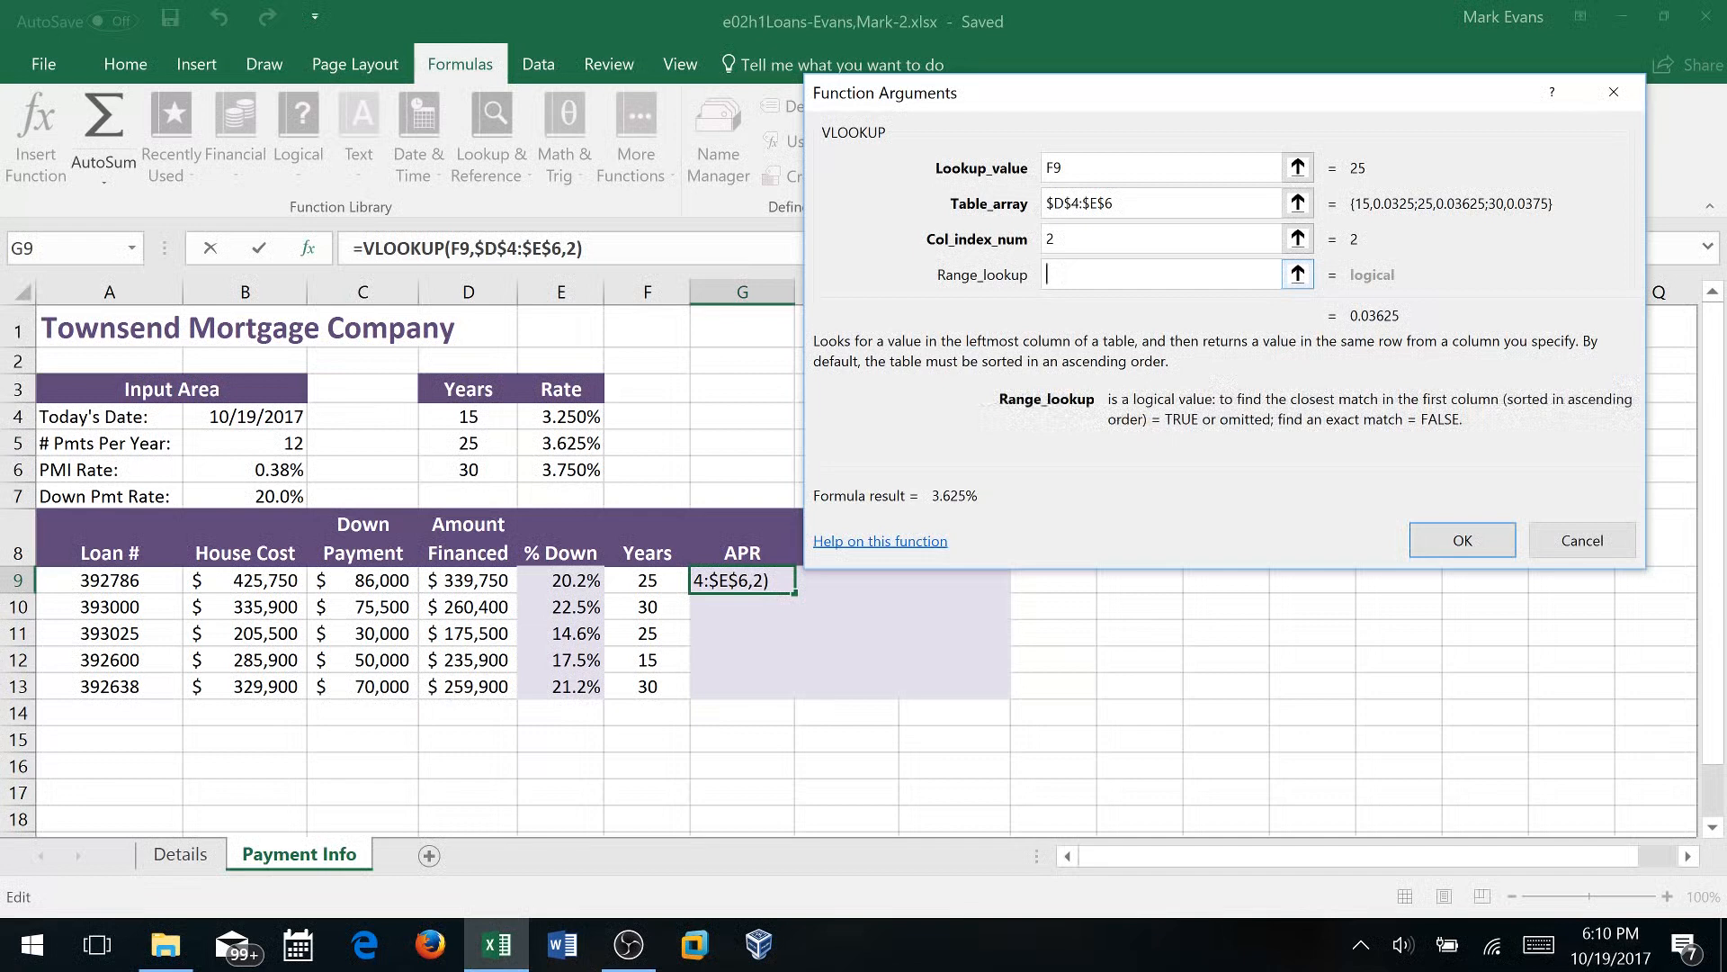
{"action": "type", "text": "Fale"}
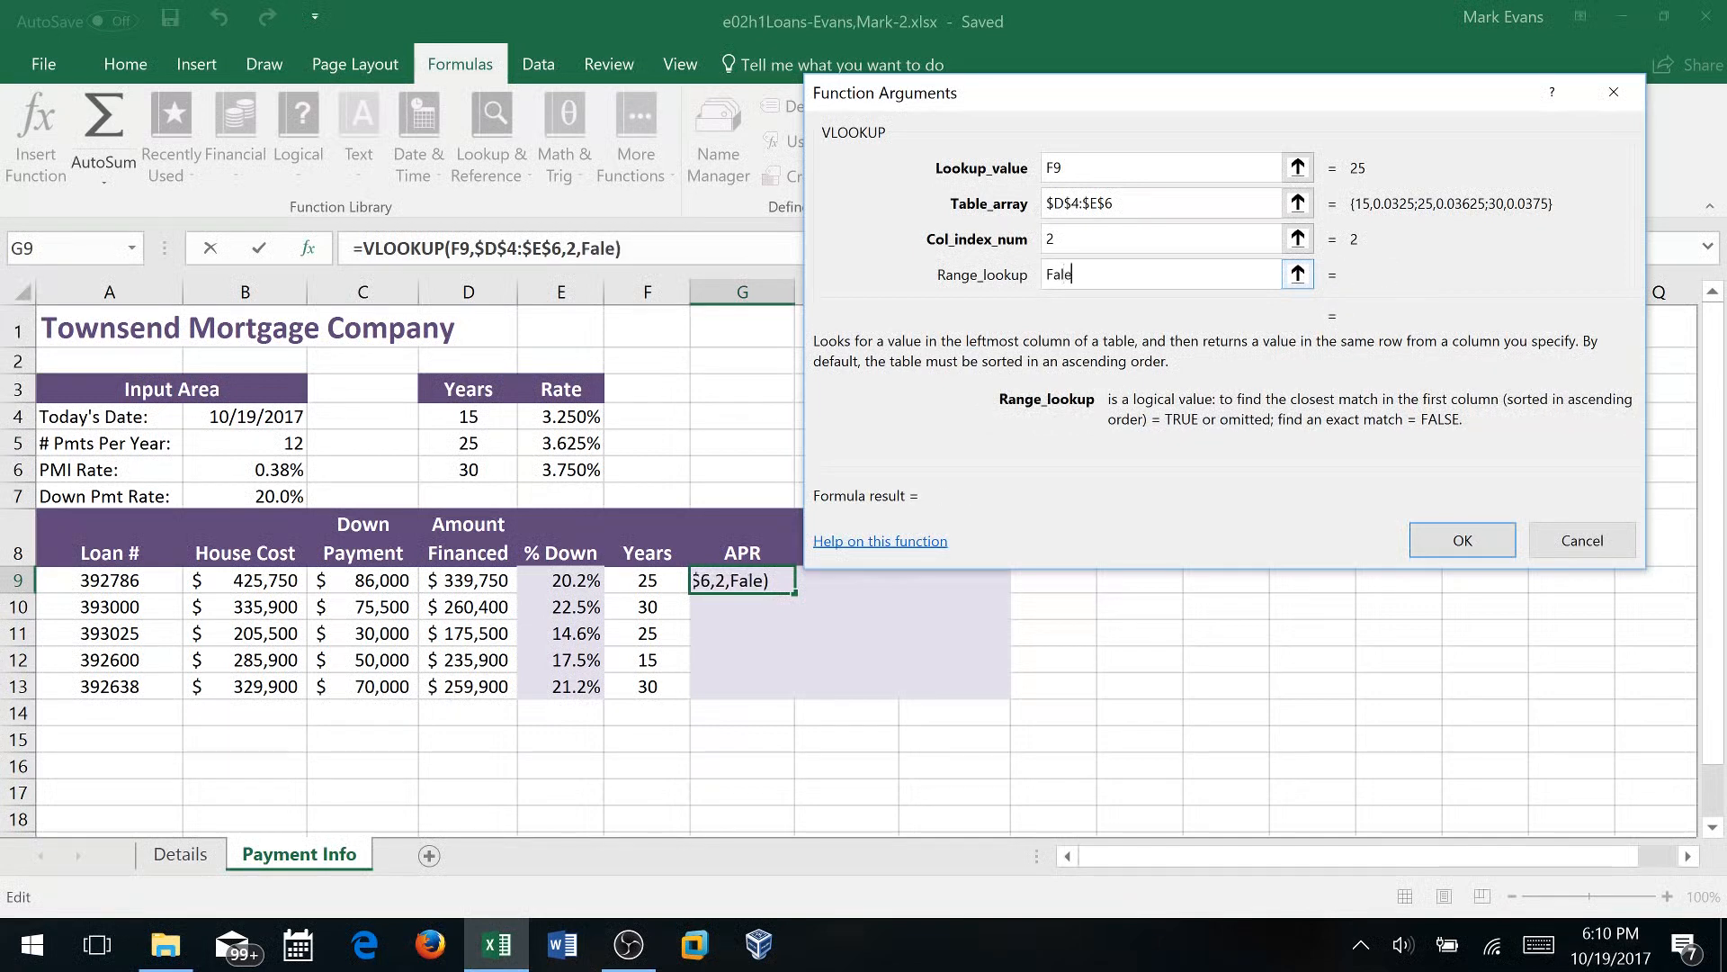
{"action": "key", "text": "BackSpace"}
{"action": "type", "text": "se"}
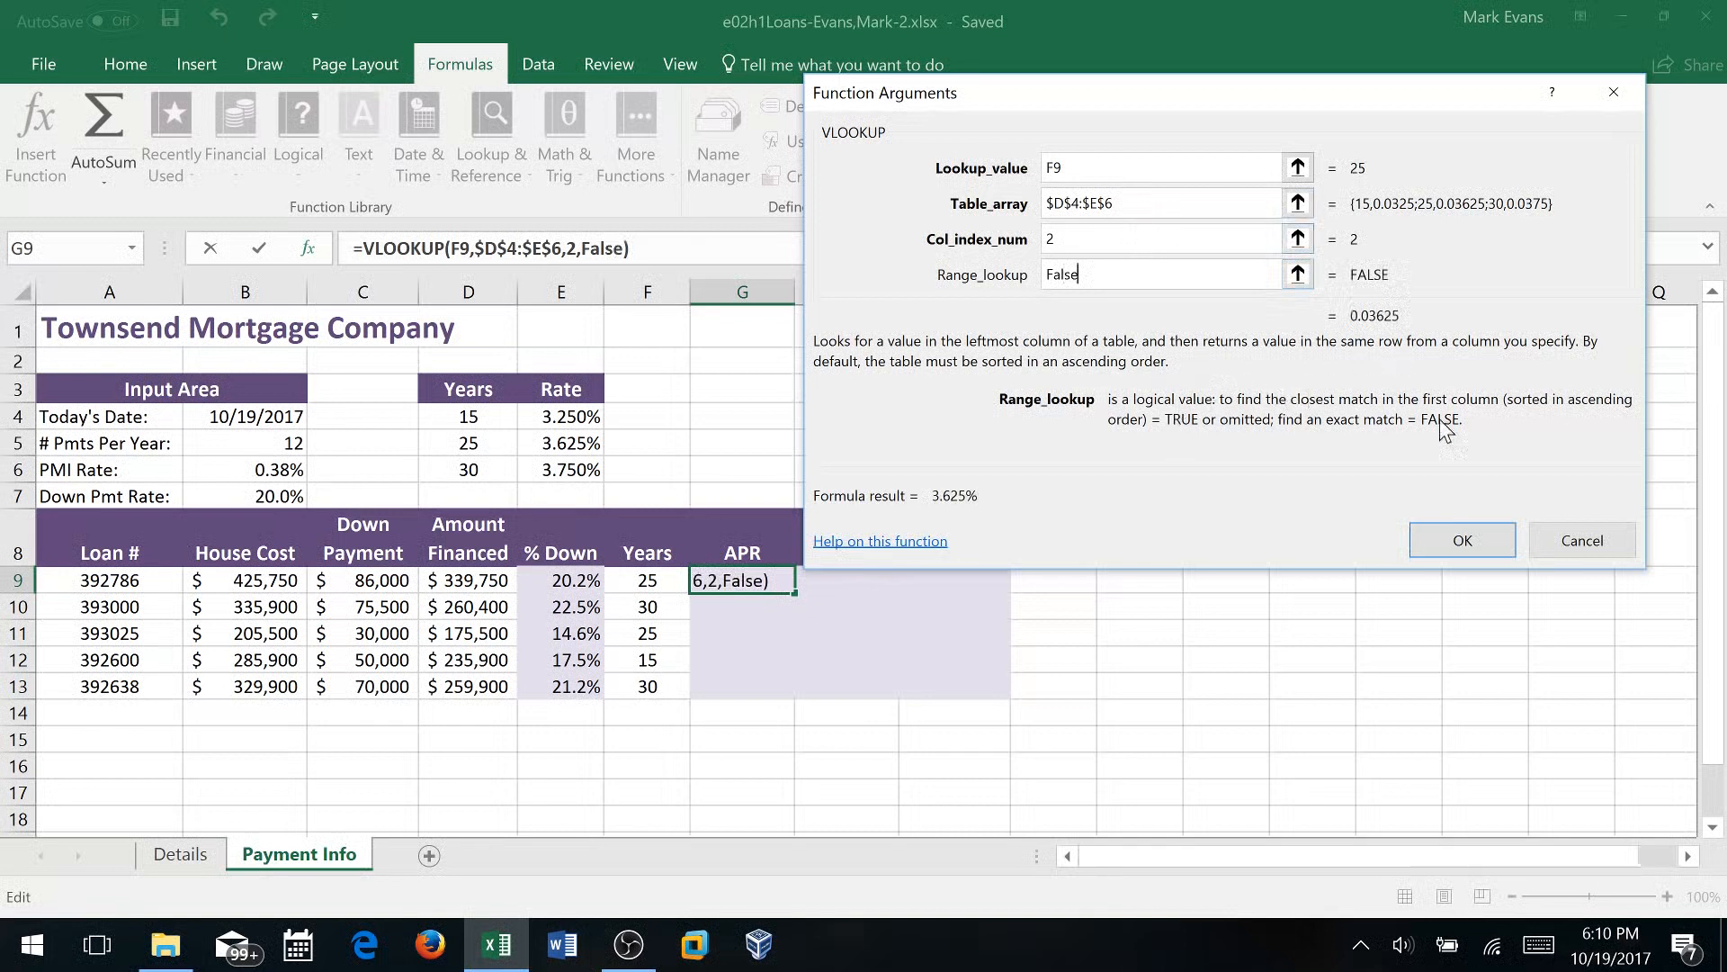
{"action": "left_click", "coordinate": [1465, 542]}
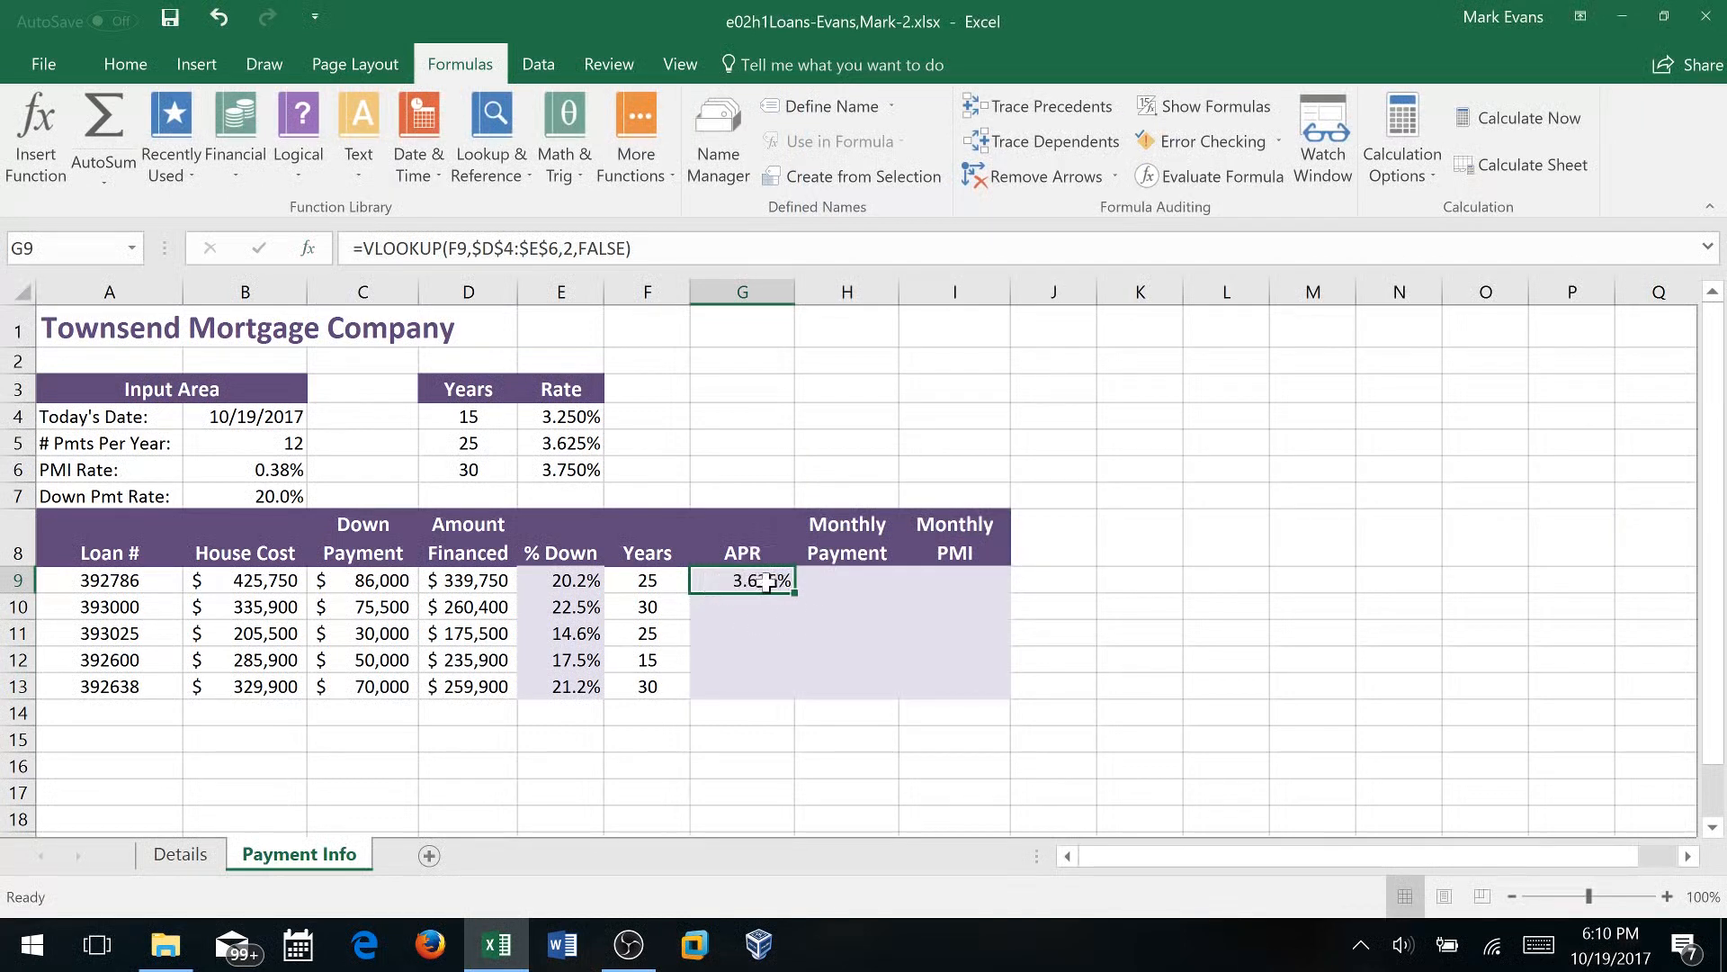
Check the rate table entry for the first loan, fill the APR formula from G9 down to G13, and save the workbook
{"action": "left_click", "coordinate": [583, 442]}
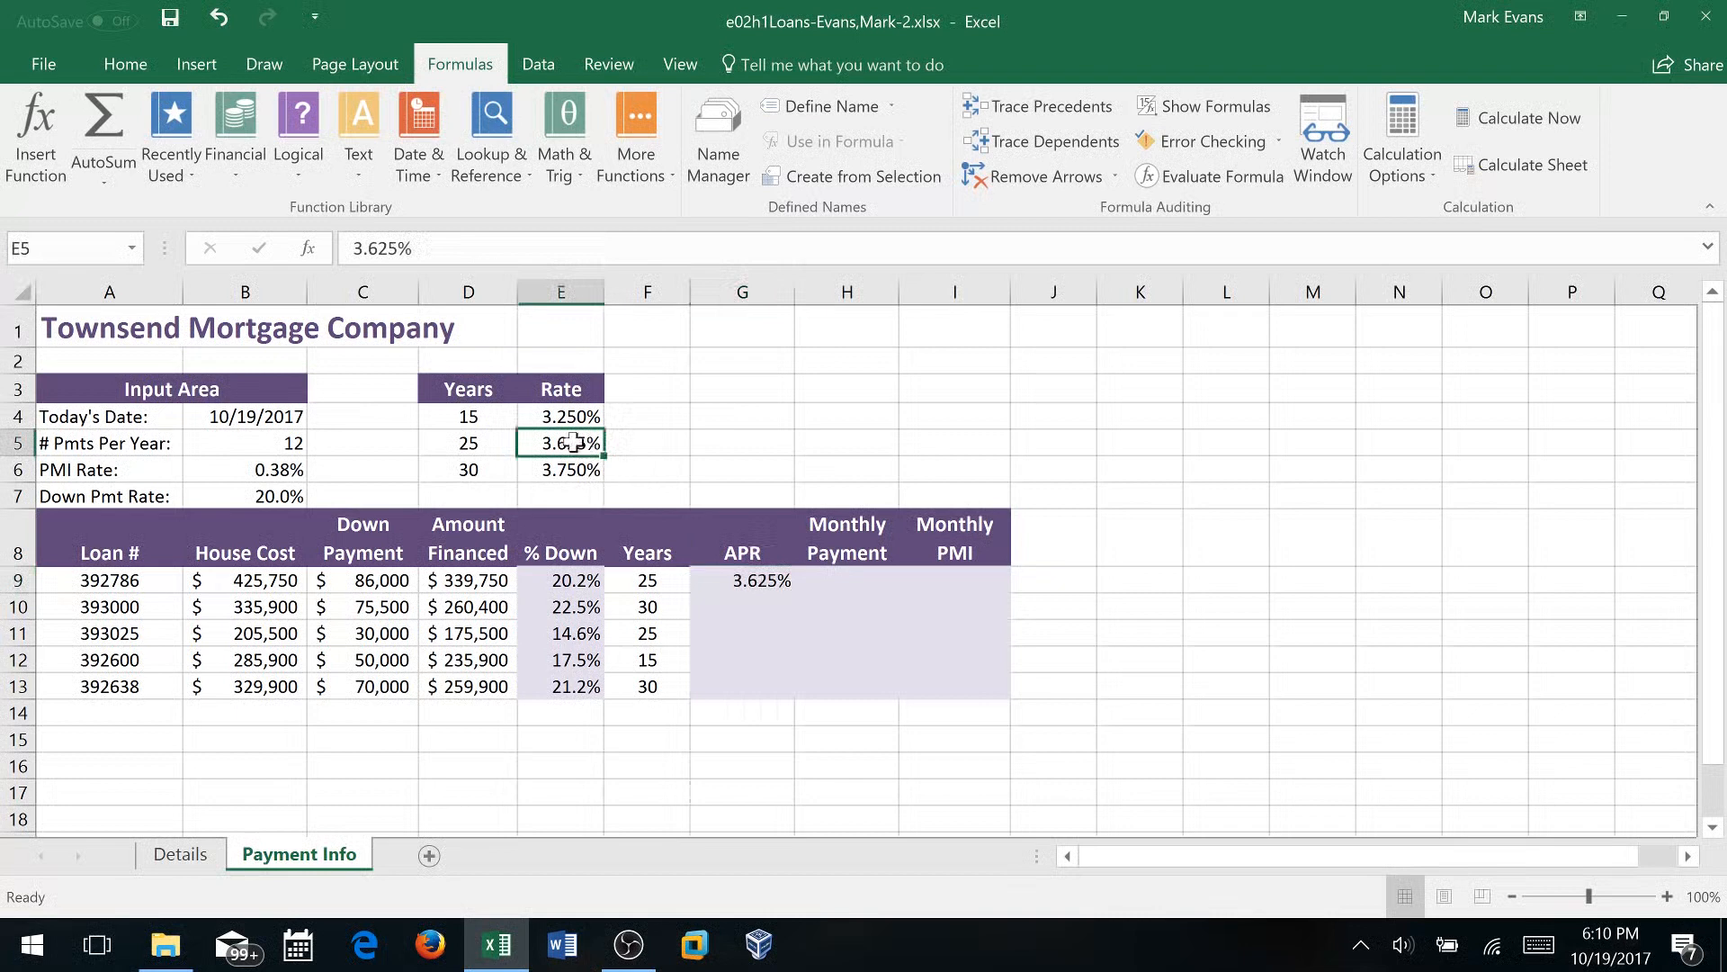
{"action": "left_click", "coordinate": [465, 443]}
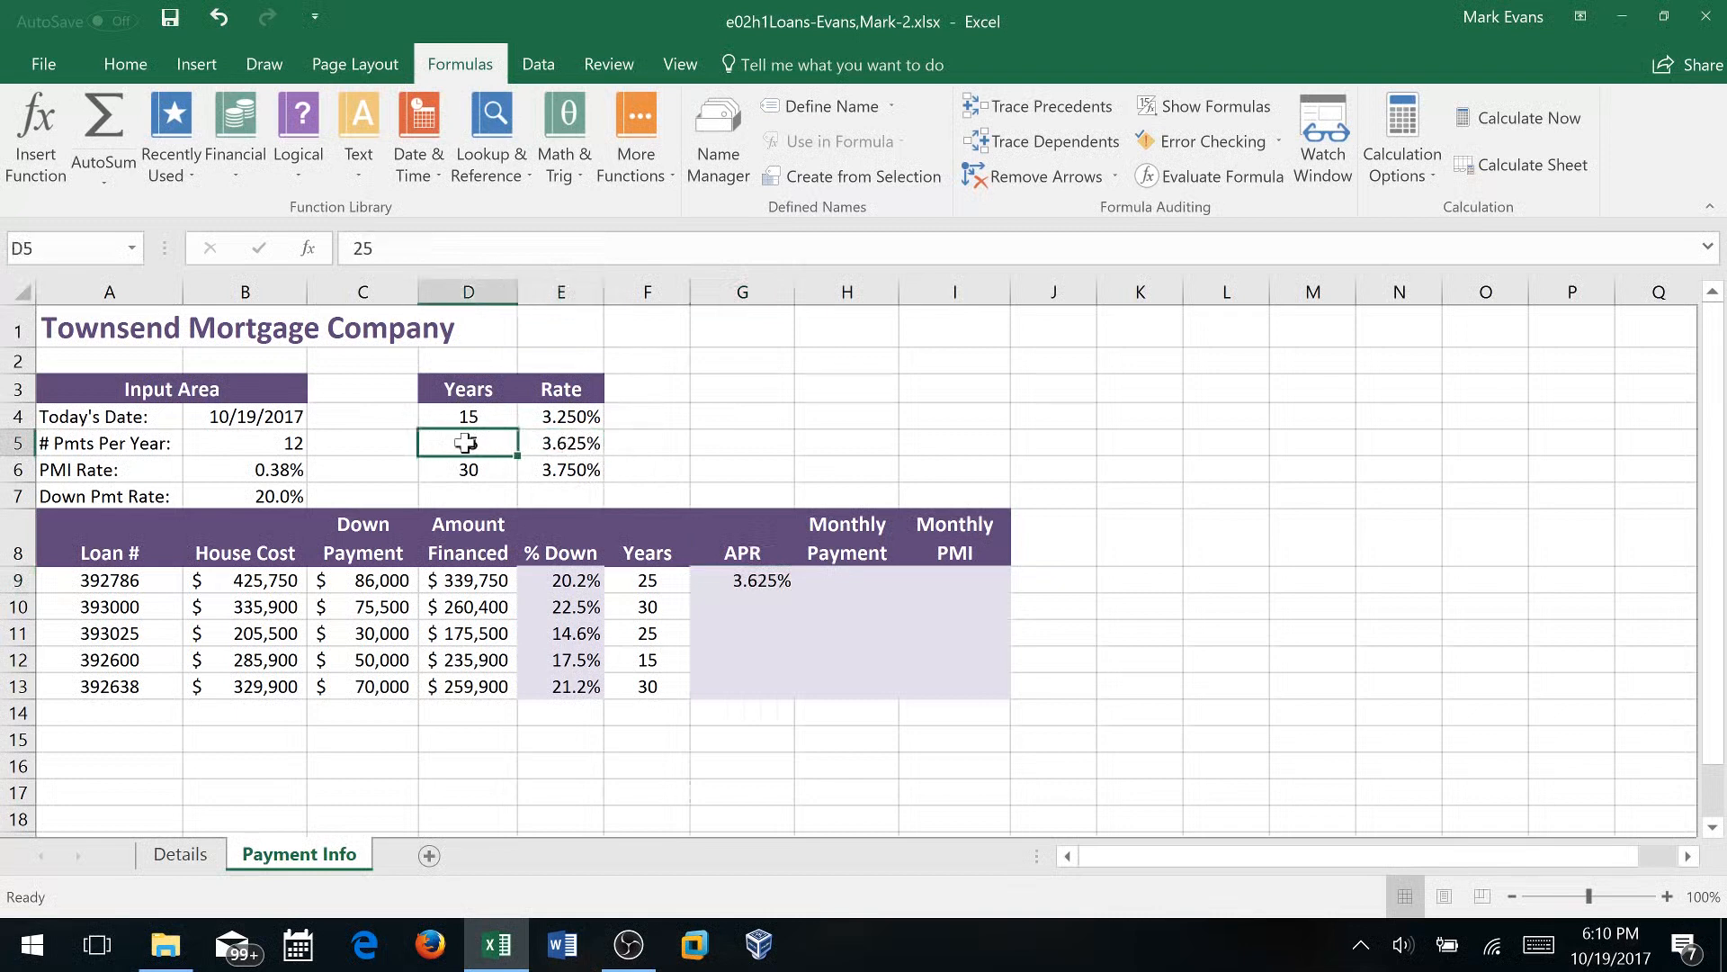
{"action": "left_click", "coordinate": [754, 581]}
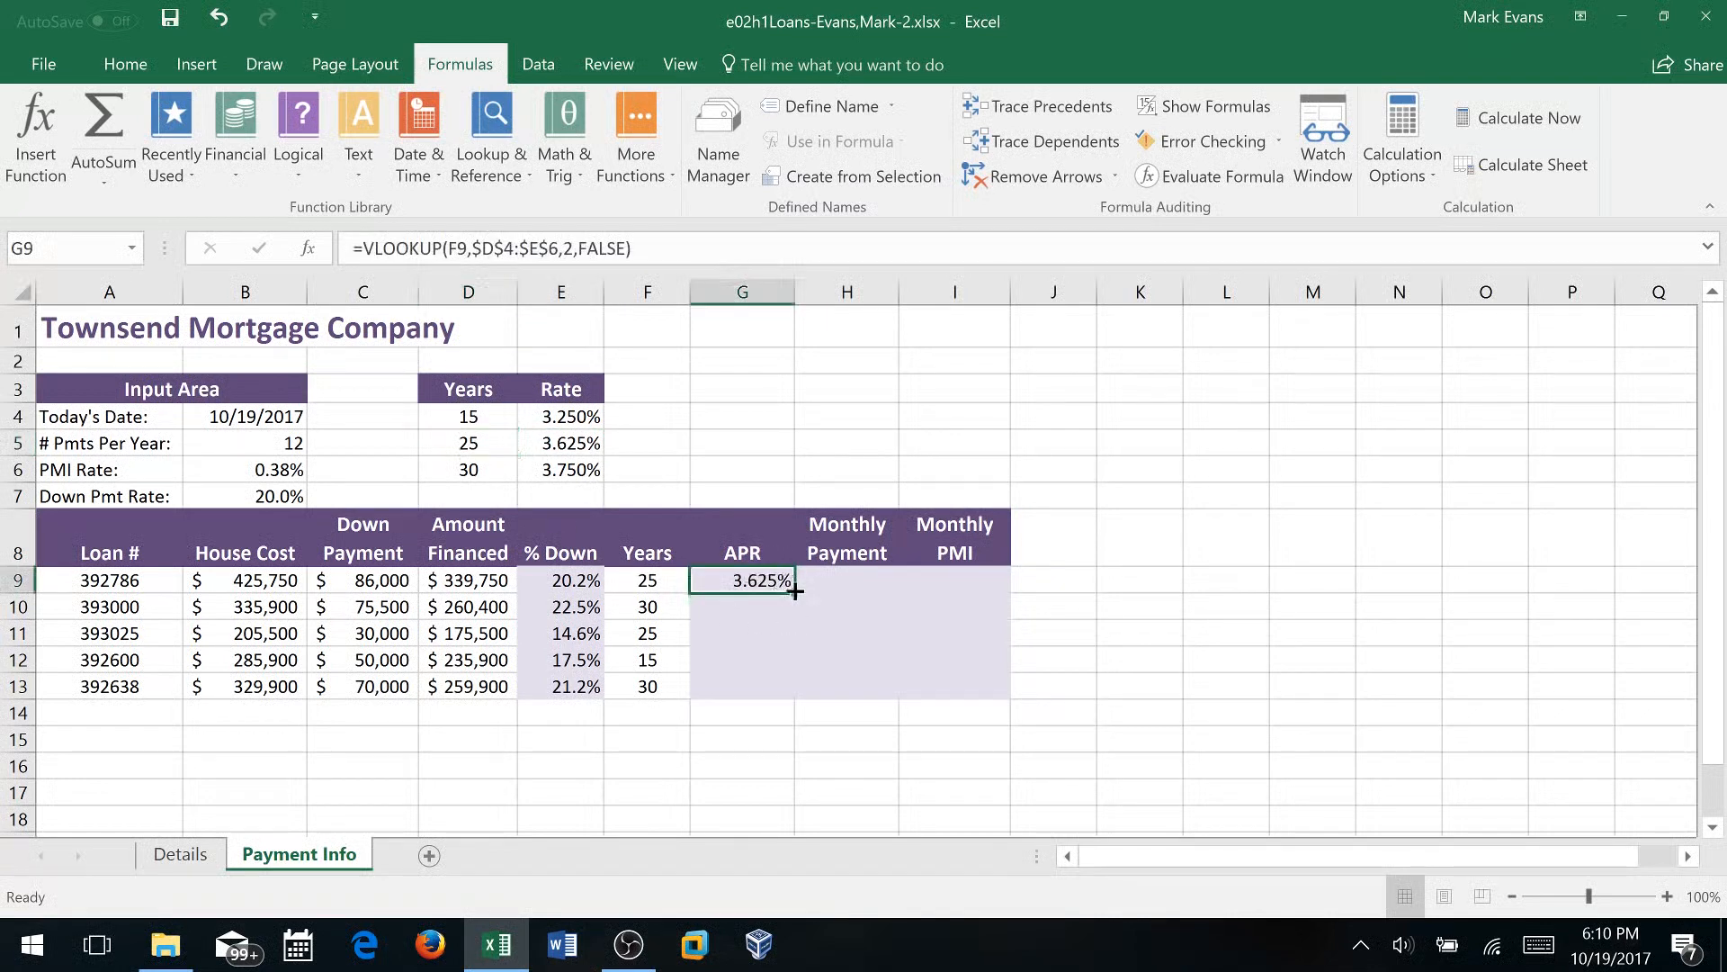
{"action": "left_click_drag", "start_coordinate": [794, 595], "coordinate": [793, 698]}
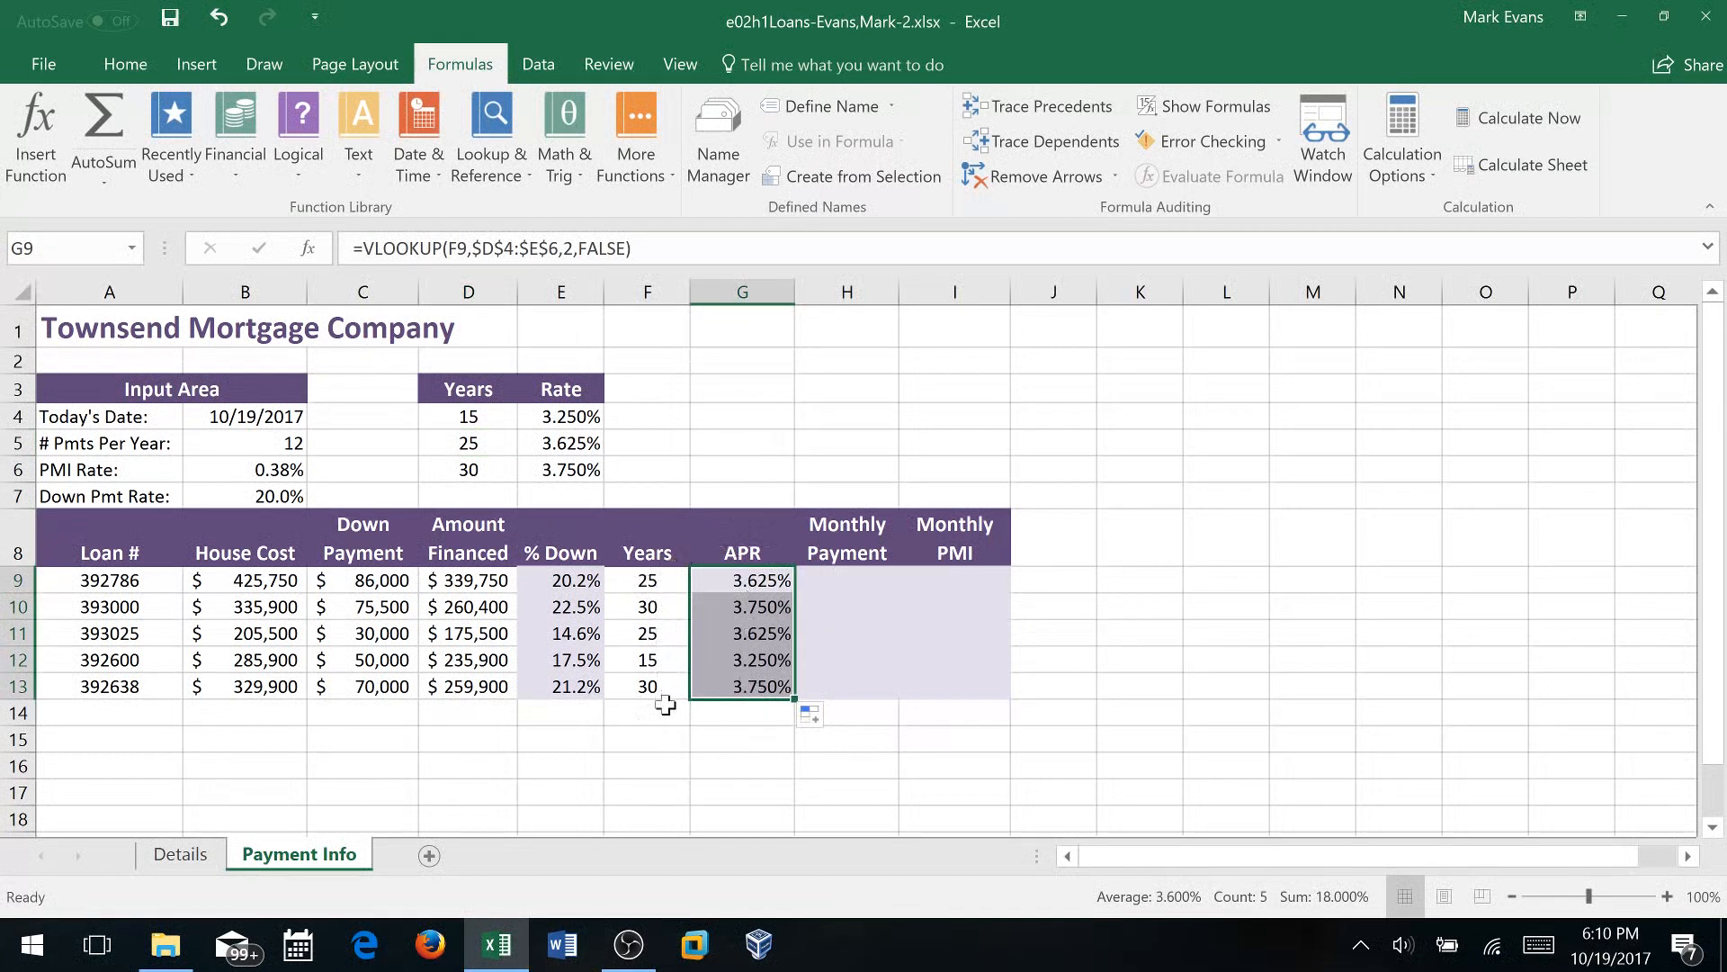
{"action": "left_click", "coordinate": [171, 18]}
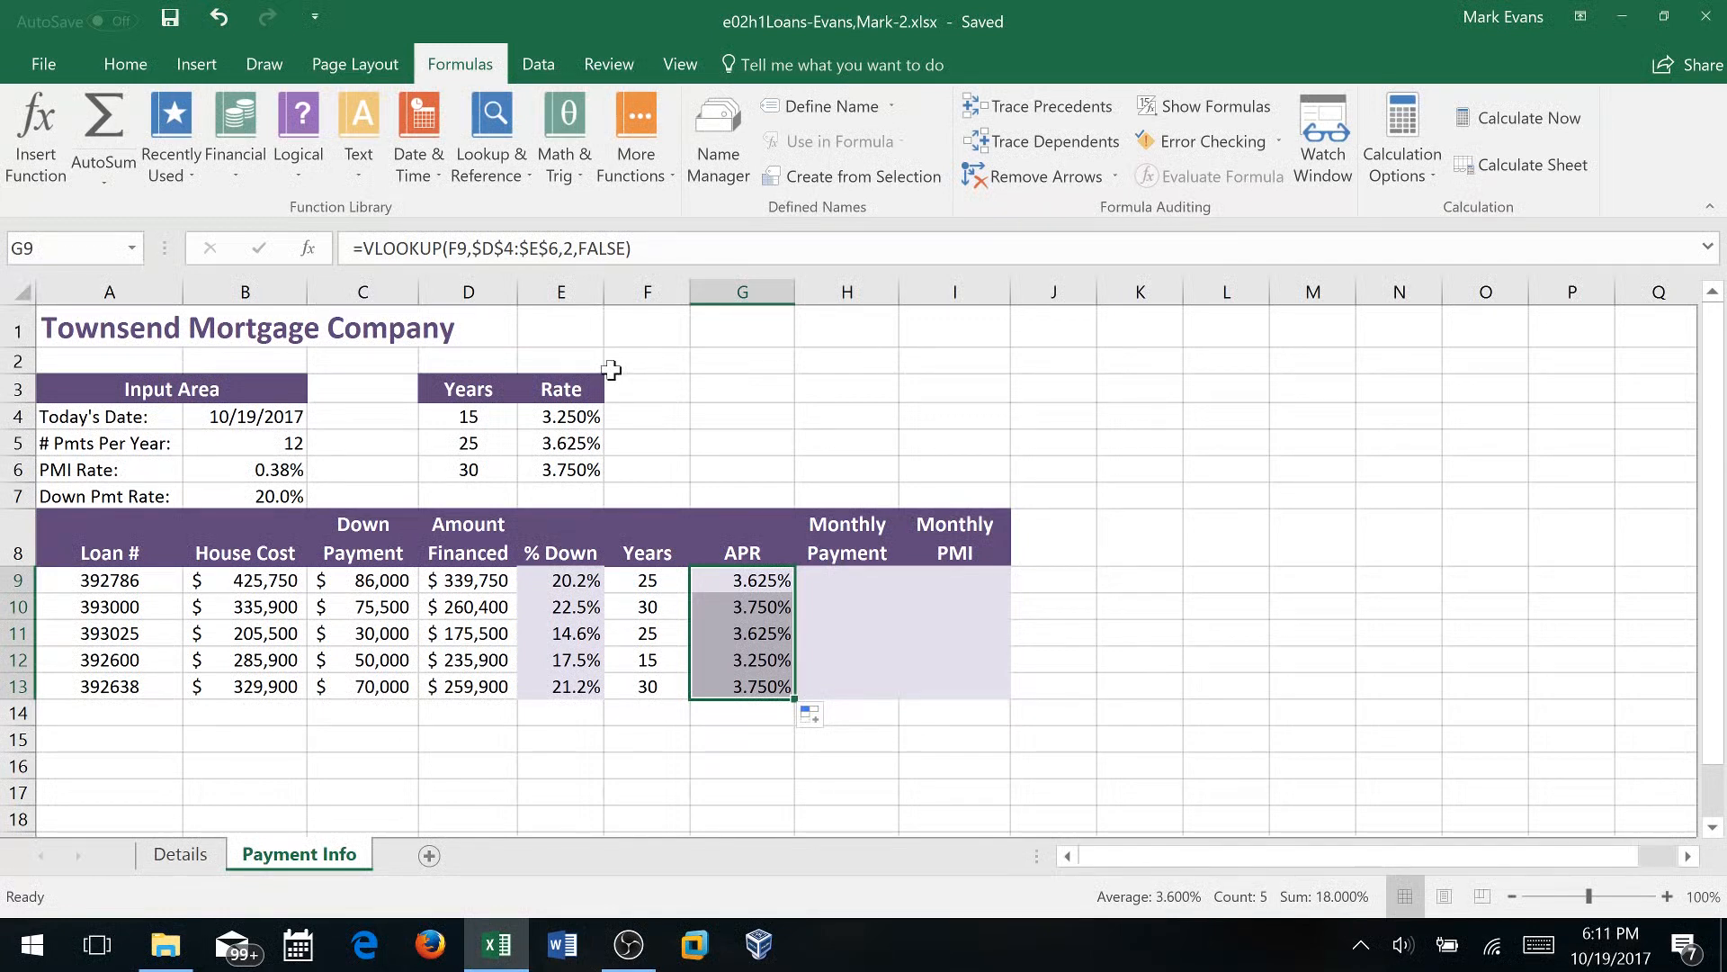
Insert the PMT financial function in the first Monthly Payment cell, H9, with G9/B5 as the rate
{"action": "left_click", "coordinate": [858, 585]}
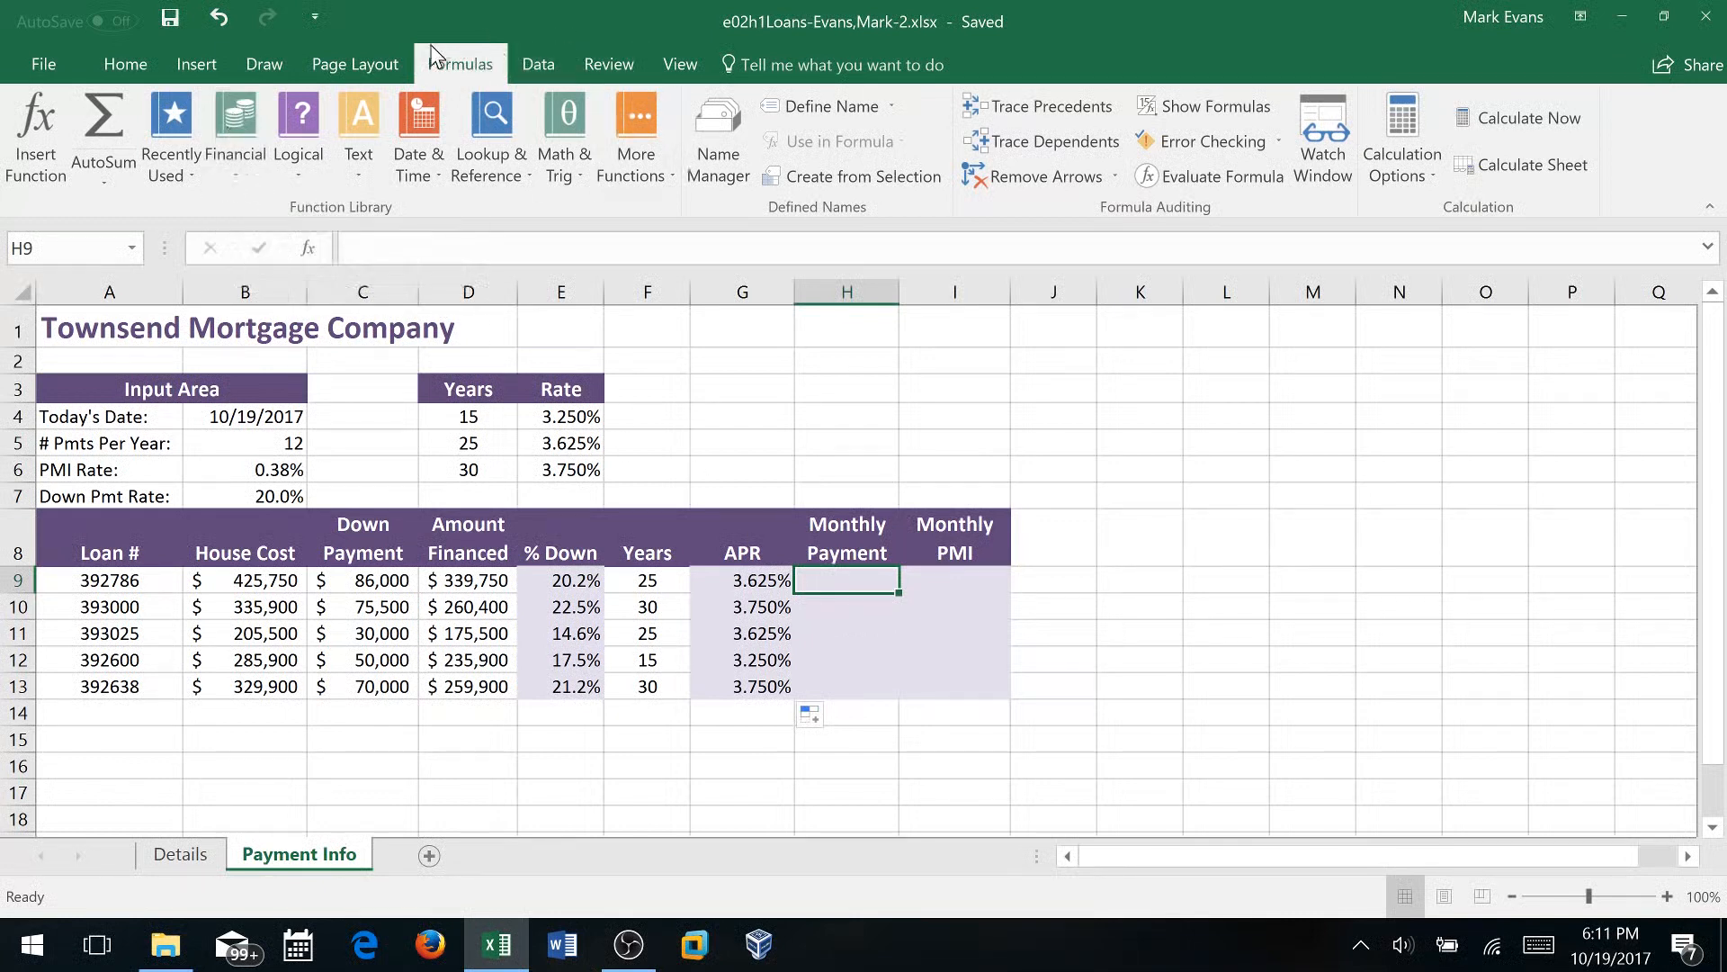
{"action": "left_click", "coordinate": [238, 166]}
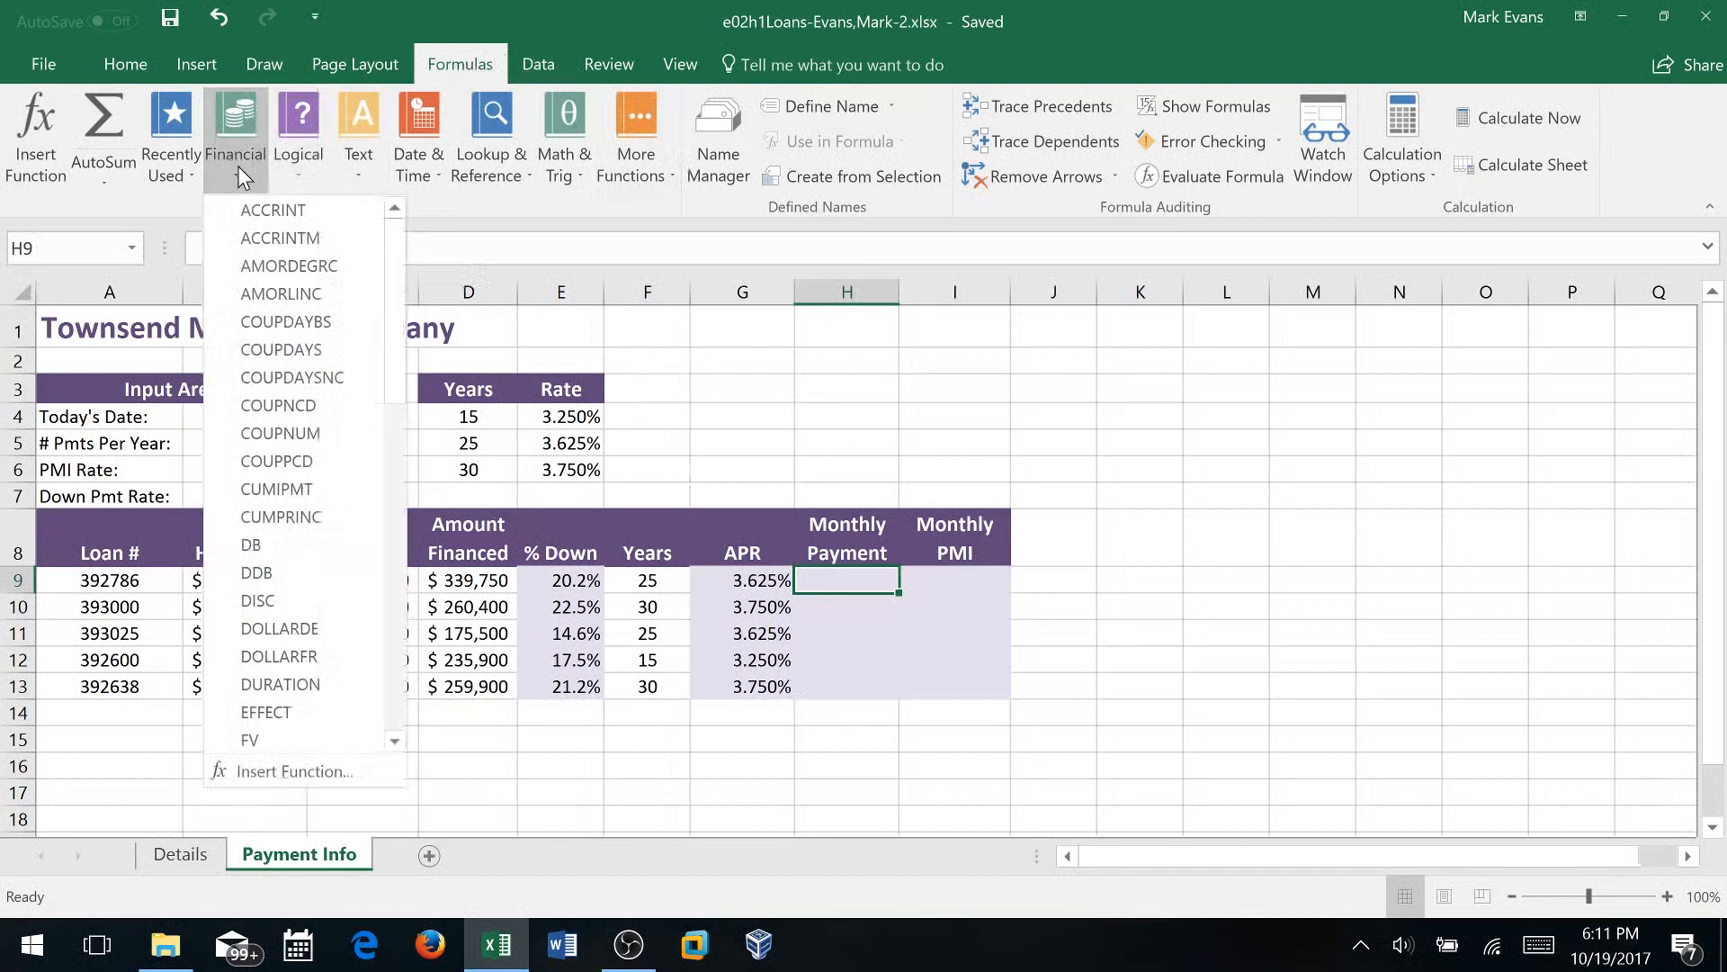
{"action": "scroll", "coordinate": [270, 350], "scroll_direction": "down", "scroll_amount": 5}
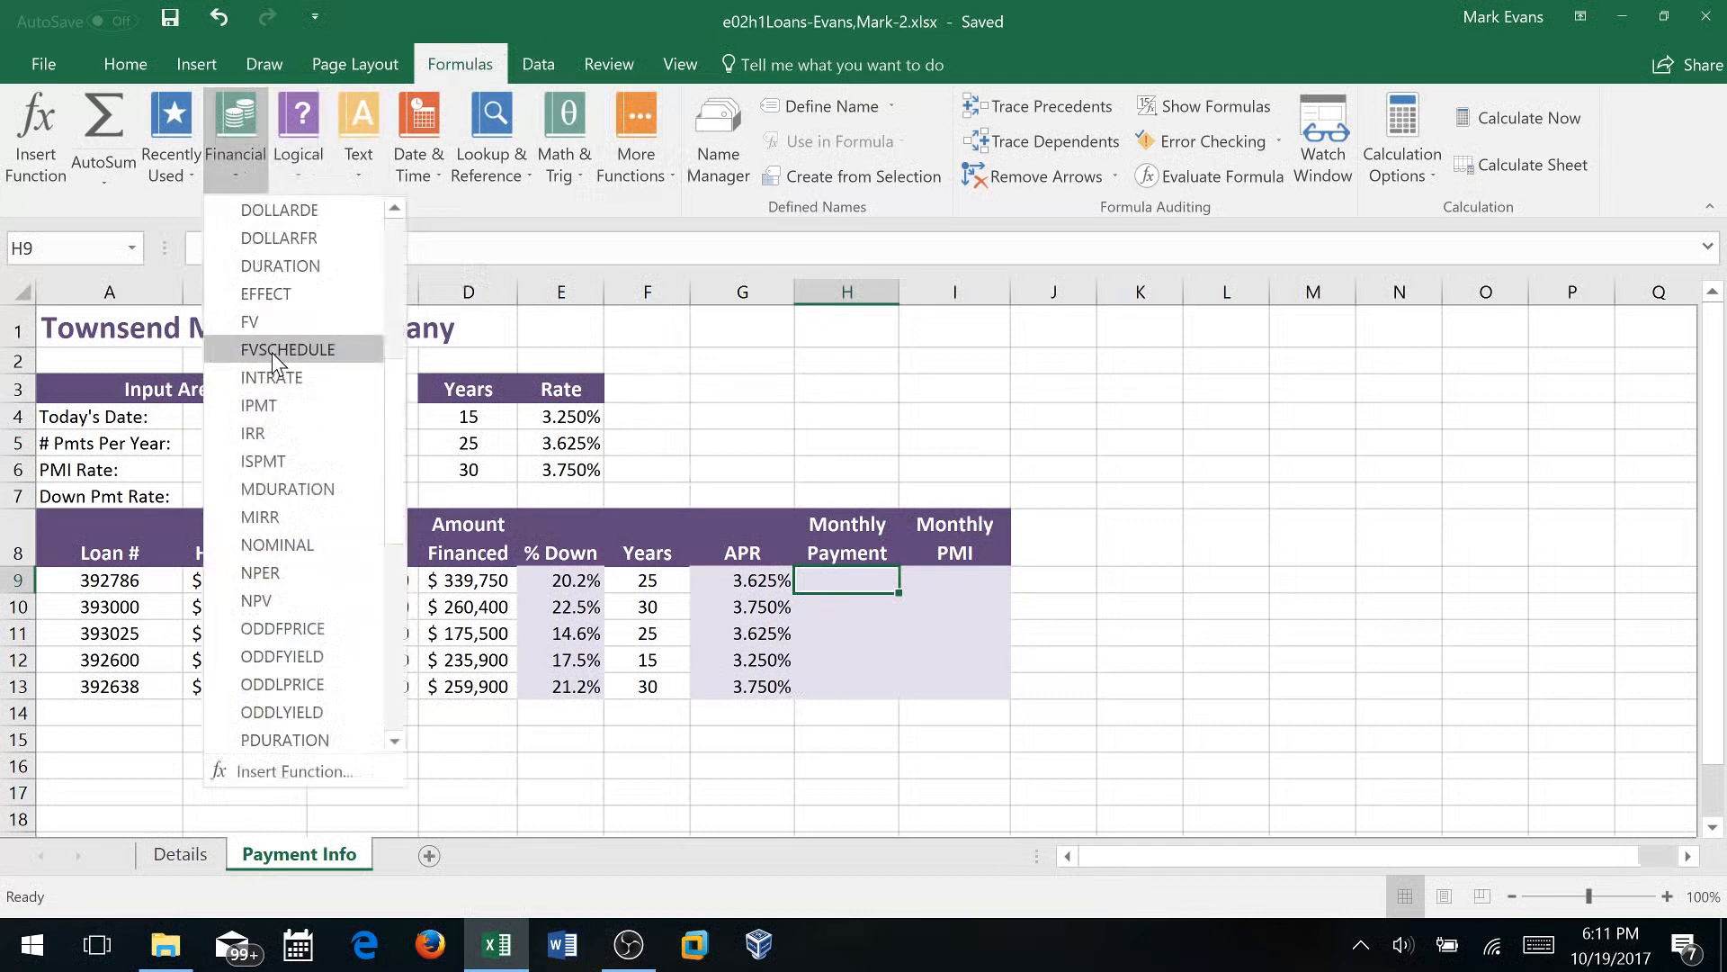
{"action": "scroll", "coordinate": [271, 353], "scroll_direction": "down", "scroll_amount": 3}
{"action": "scroll", "coordinate": [272, 353], "scroll_direction": "down", "scroll_amount": 2}
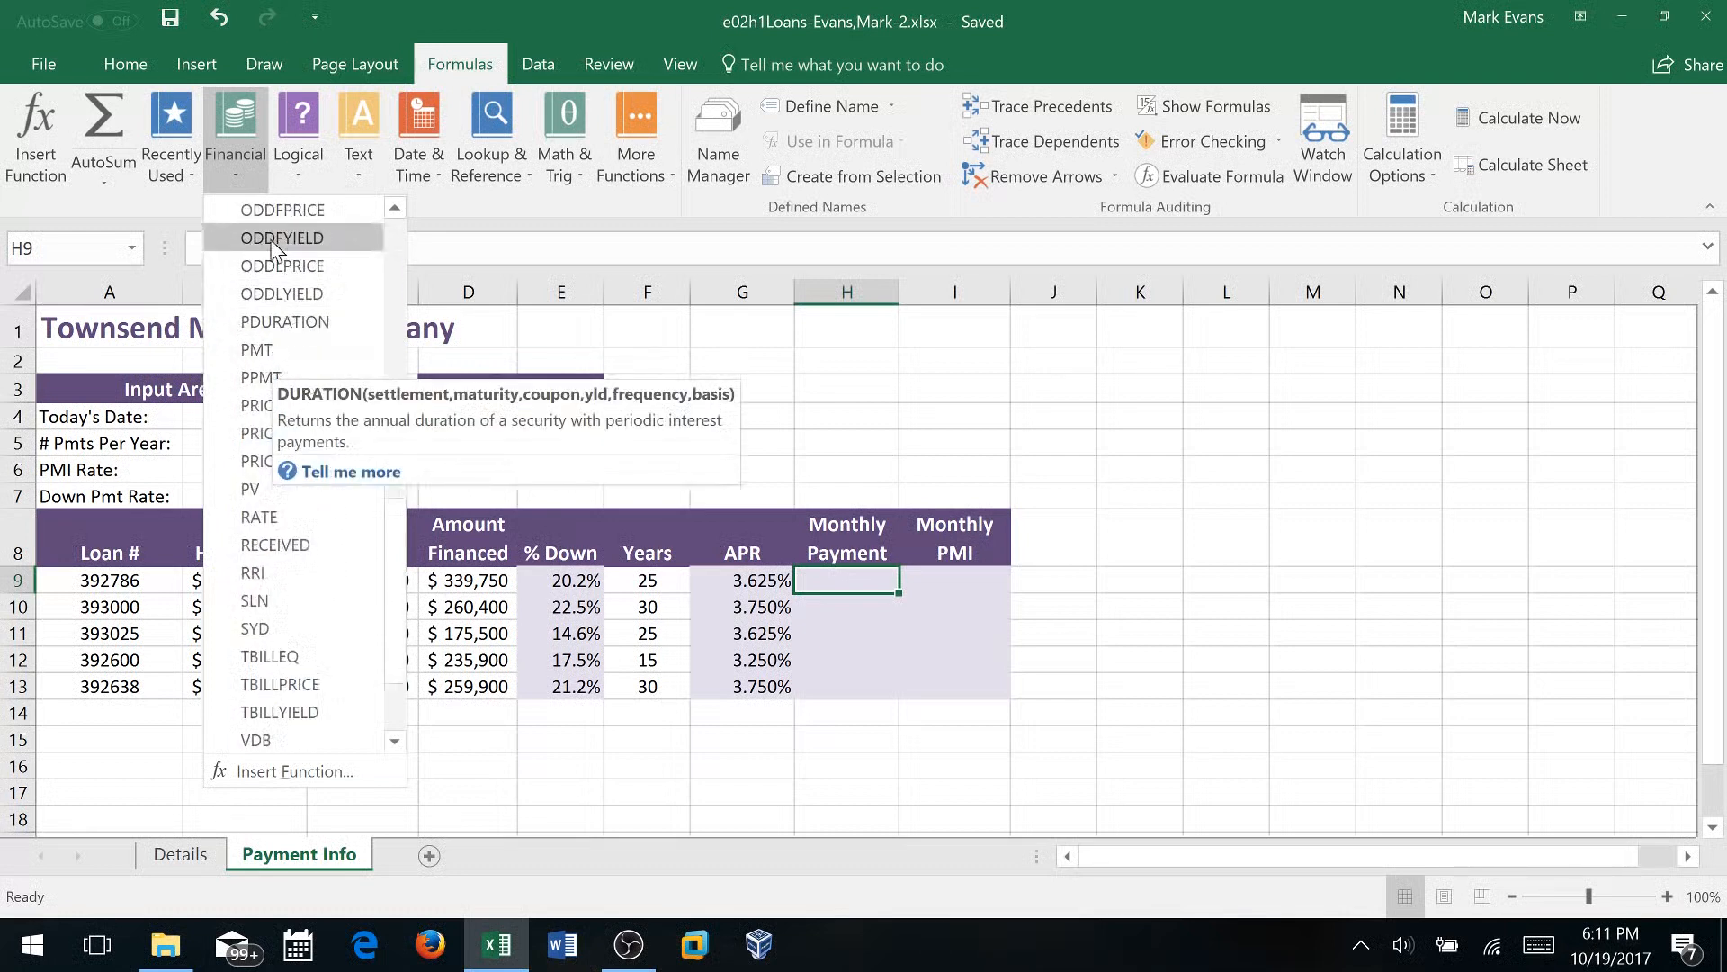
{"action": "left_click", "coordinate": [260, 358]}
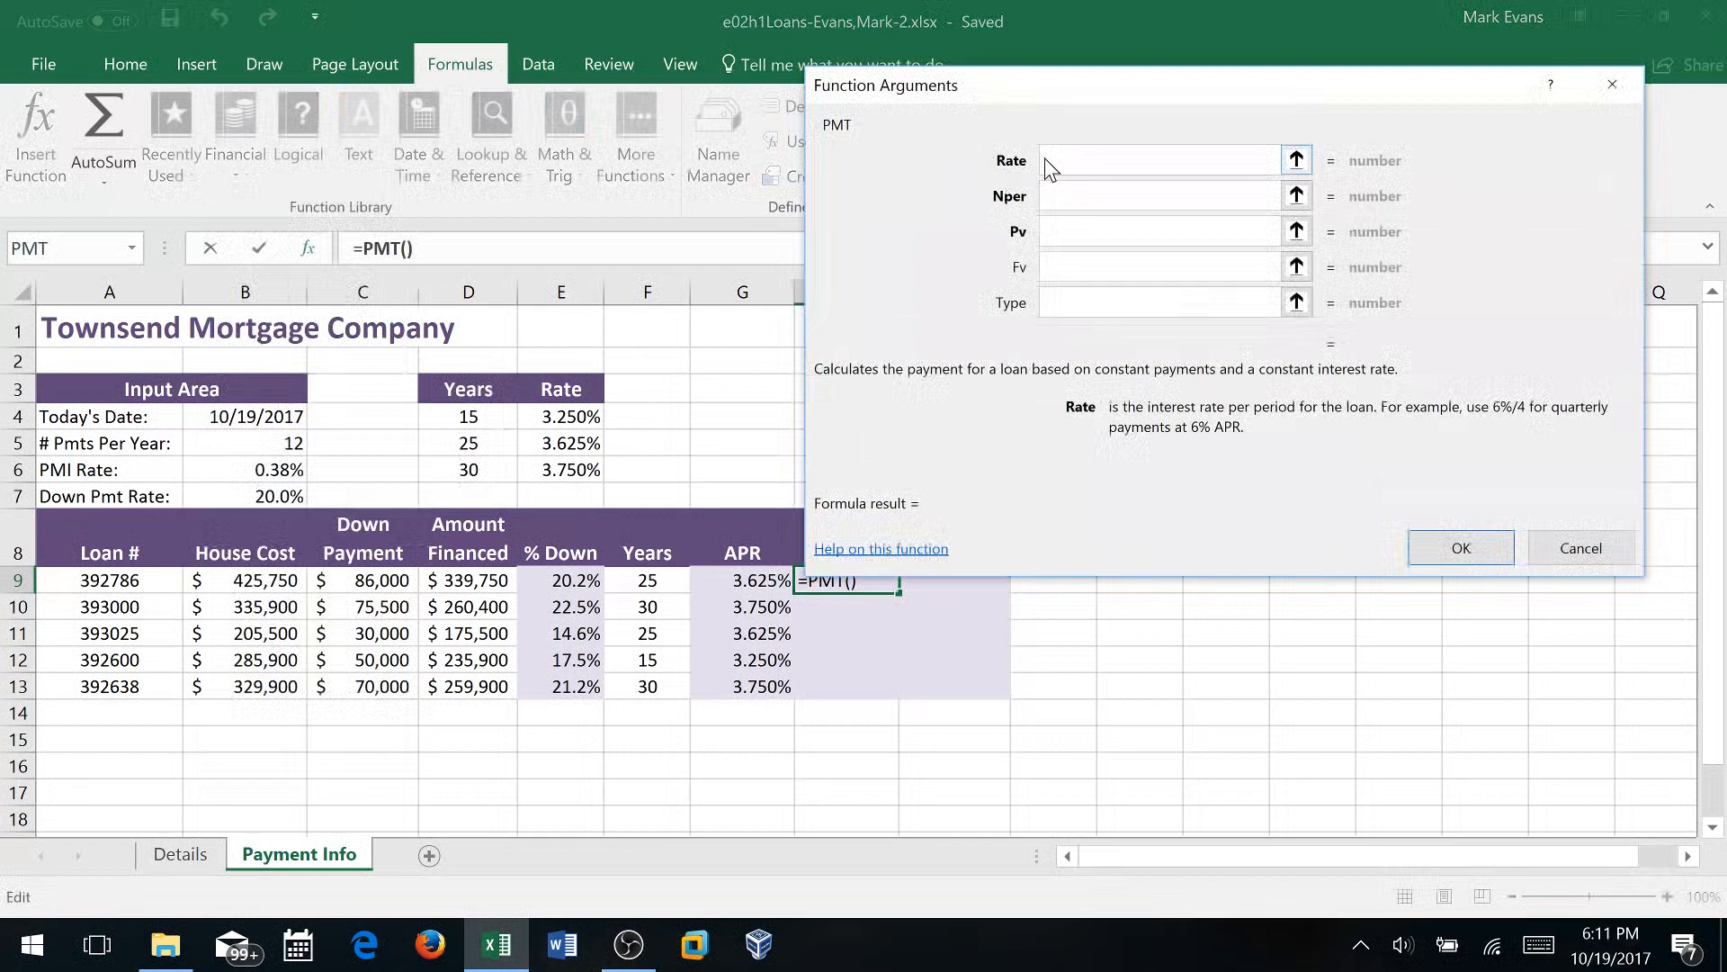
{"action": "left_click_drag", "start_coordinate": [1165, 94], "coordinate": [1211, 80]}
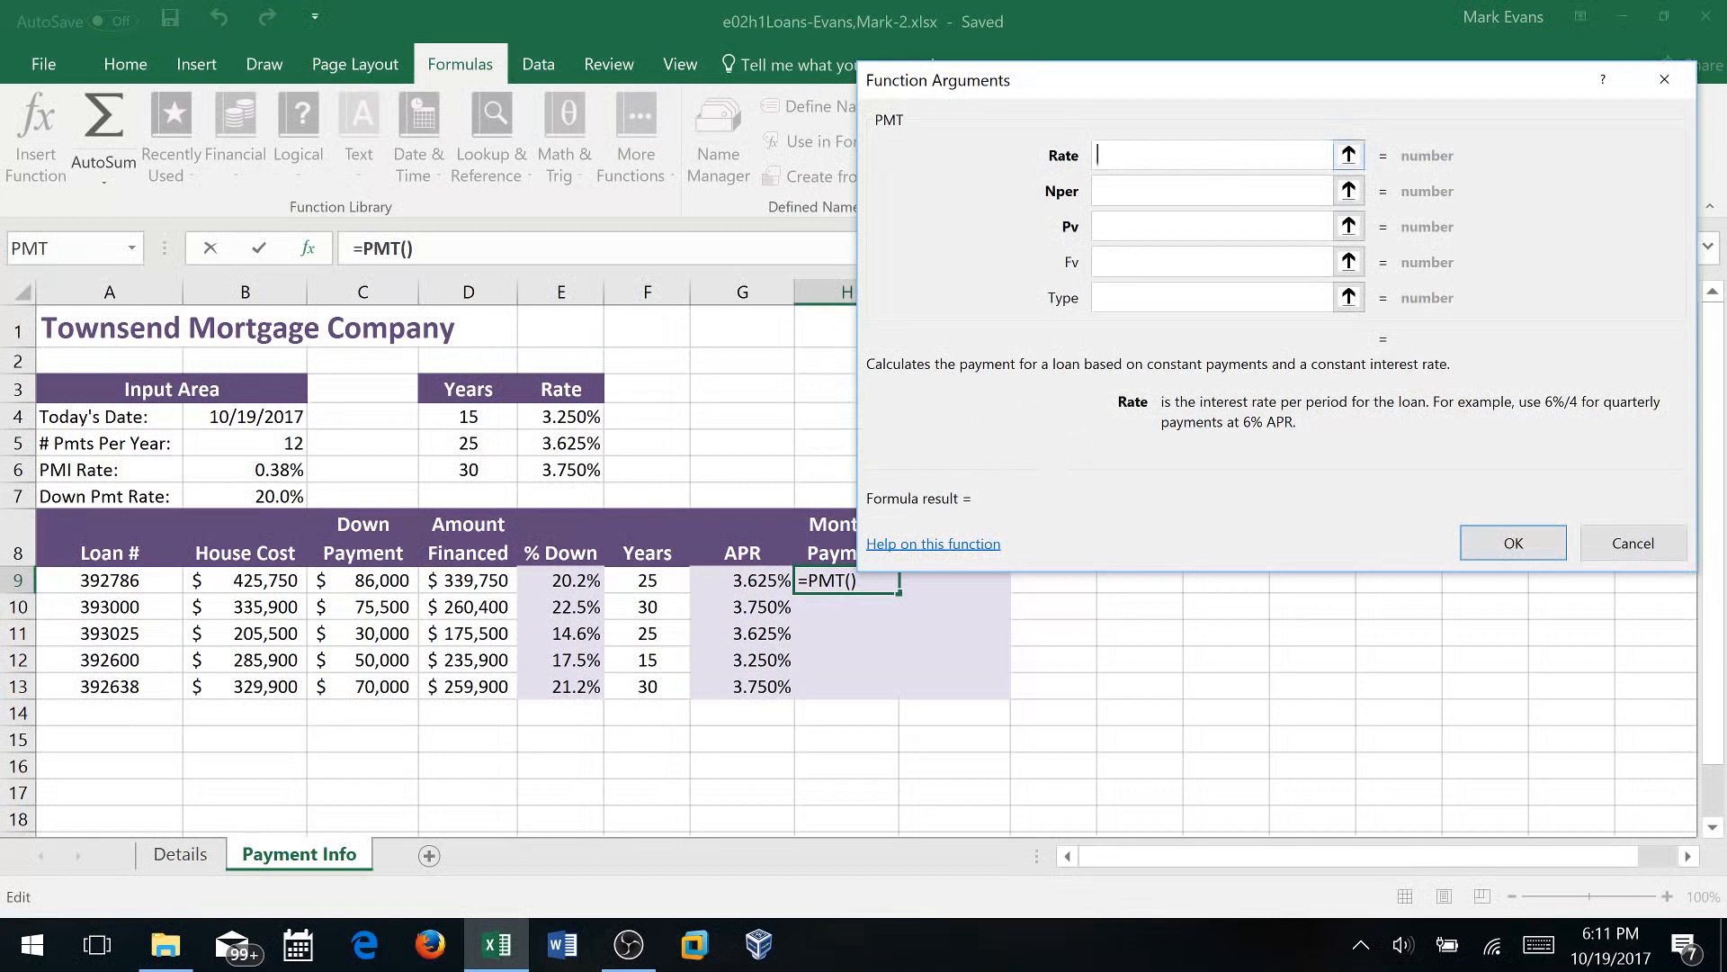
{"action": "type", "text": "G9"}
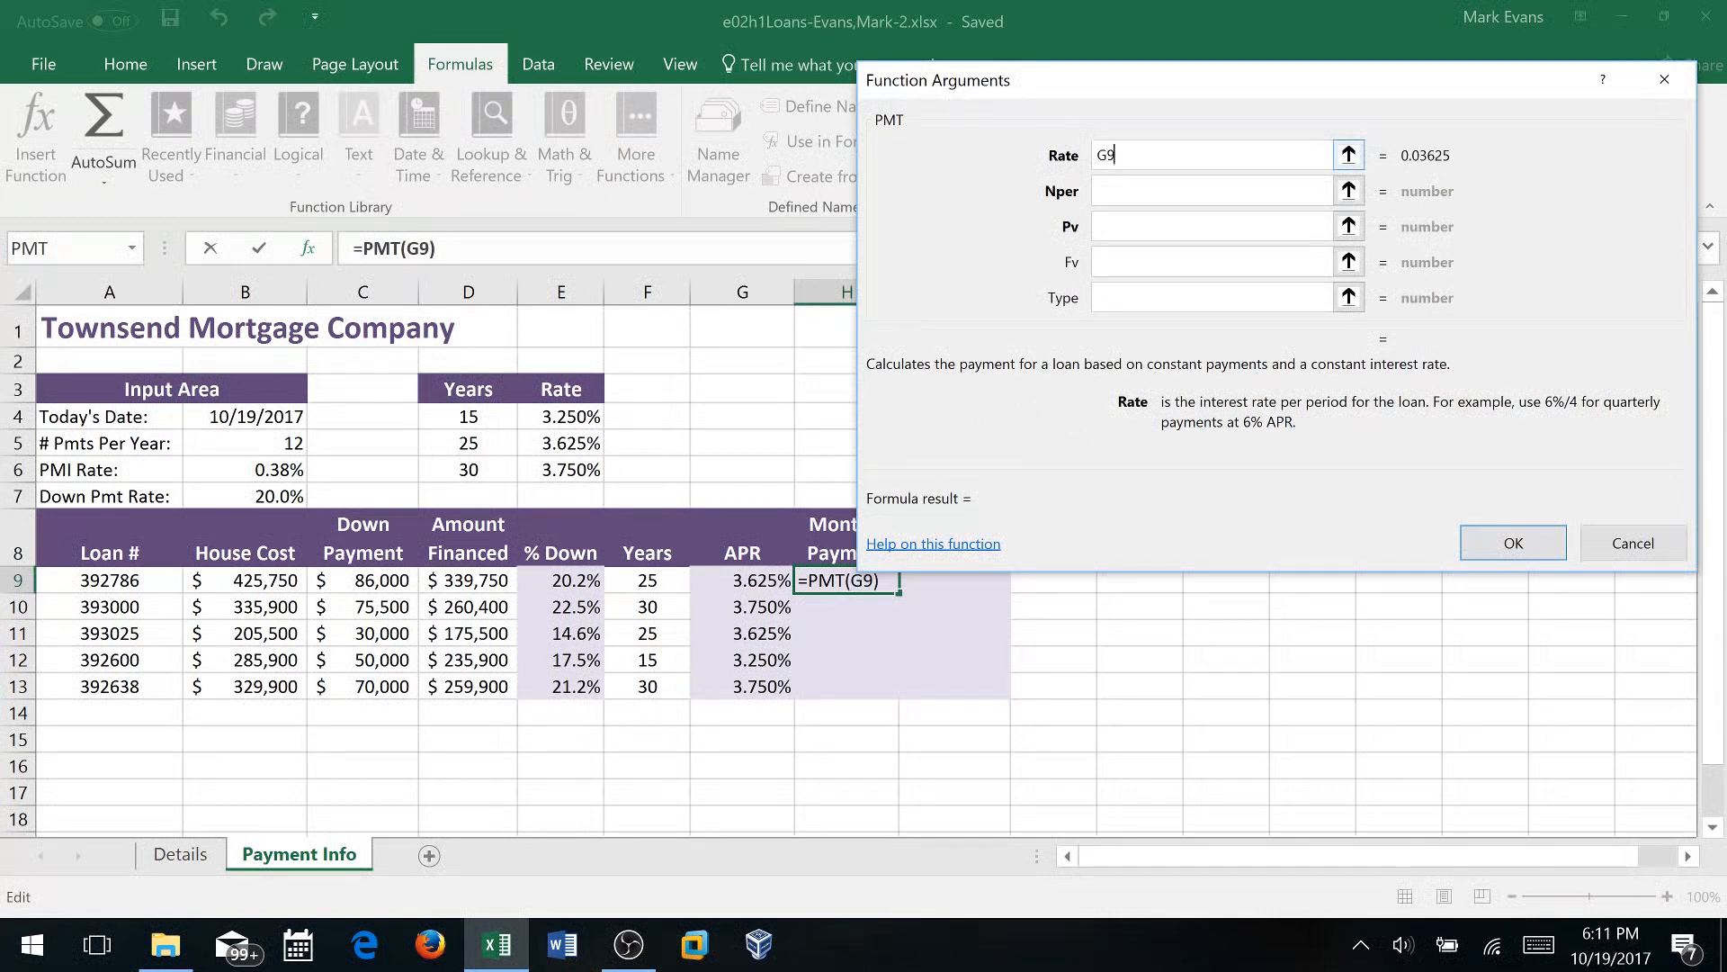
{"action": "type", "text": "/B5"}
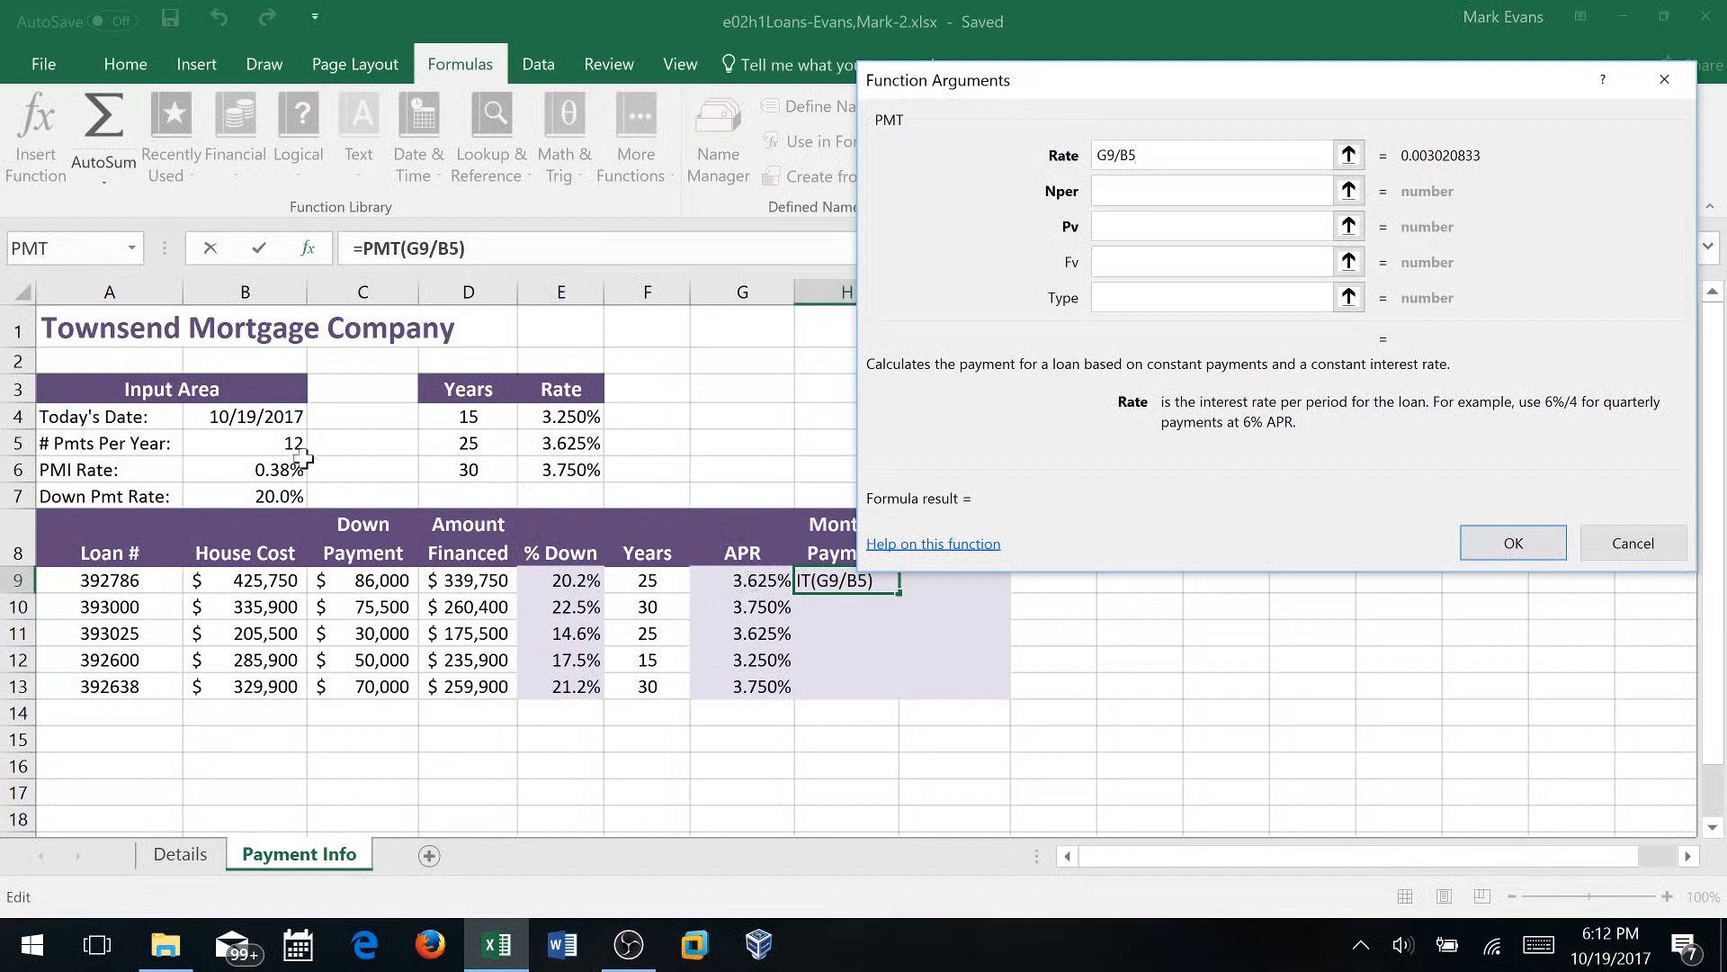
{"action": "type", "text": "+"}
{"action": "left_click", "coordinate": [284, 441]}
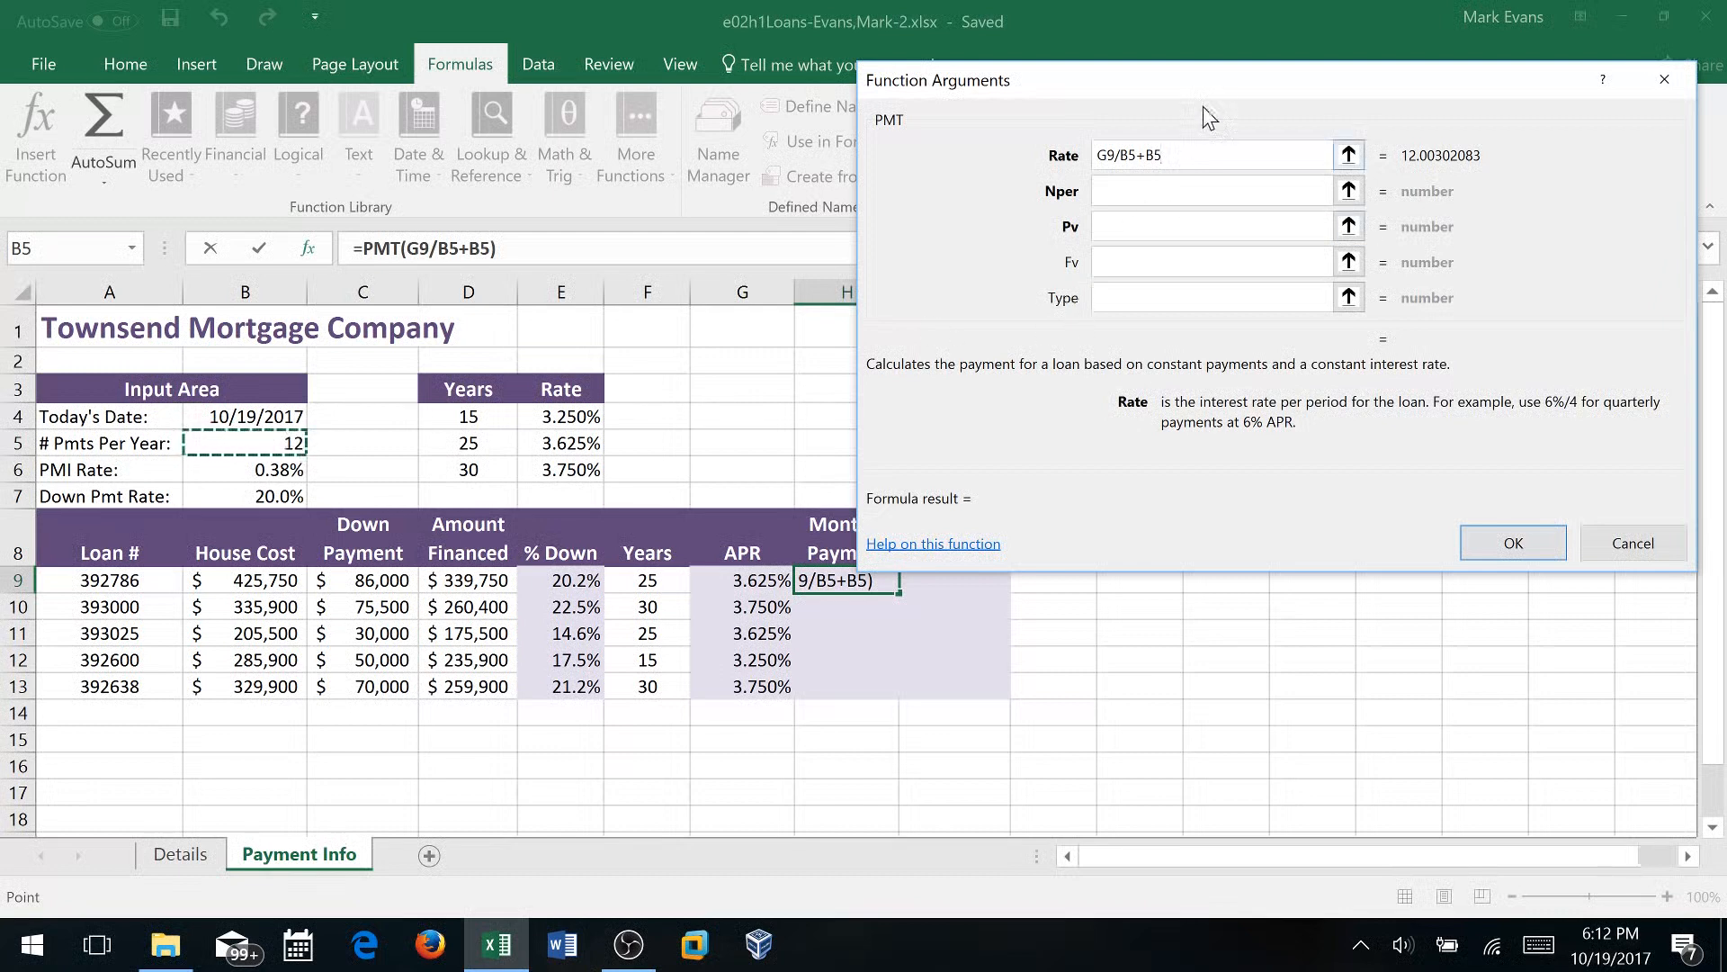
{"action": "left_click", "coordinate": [1174, 156]}
{"action": "key", "text": "BackSpace"}
{"action": "key", "text": "BackSpace"}
{"action": "key", "text": "BackSpace"}
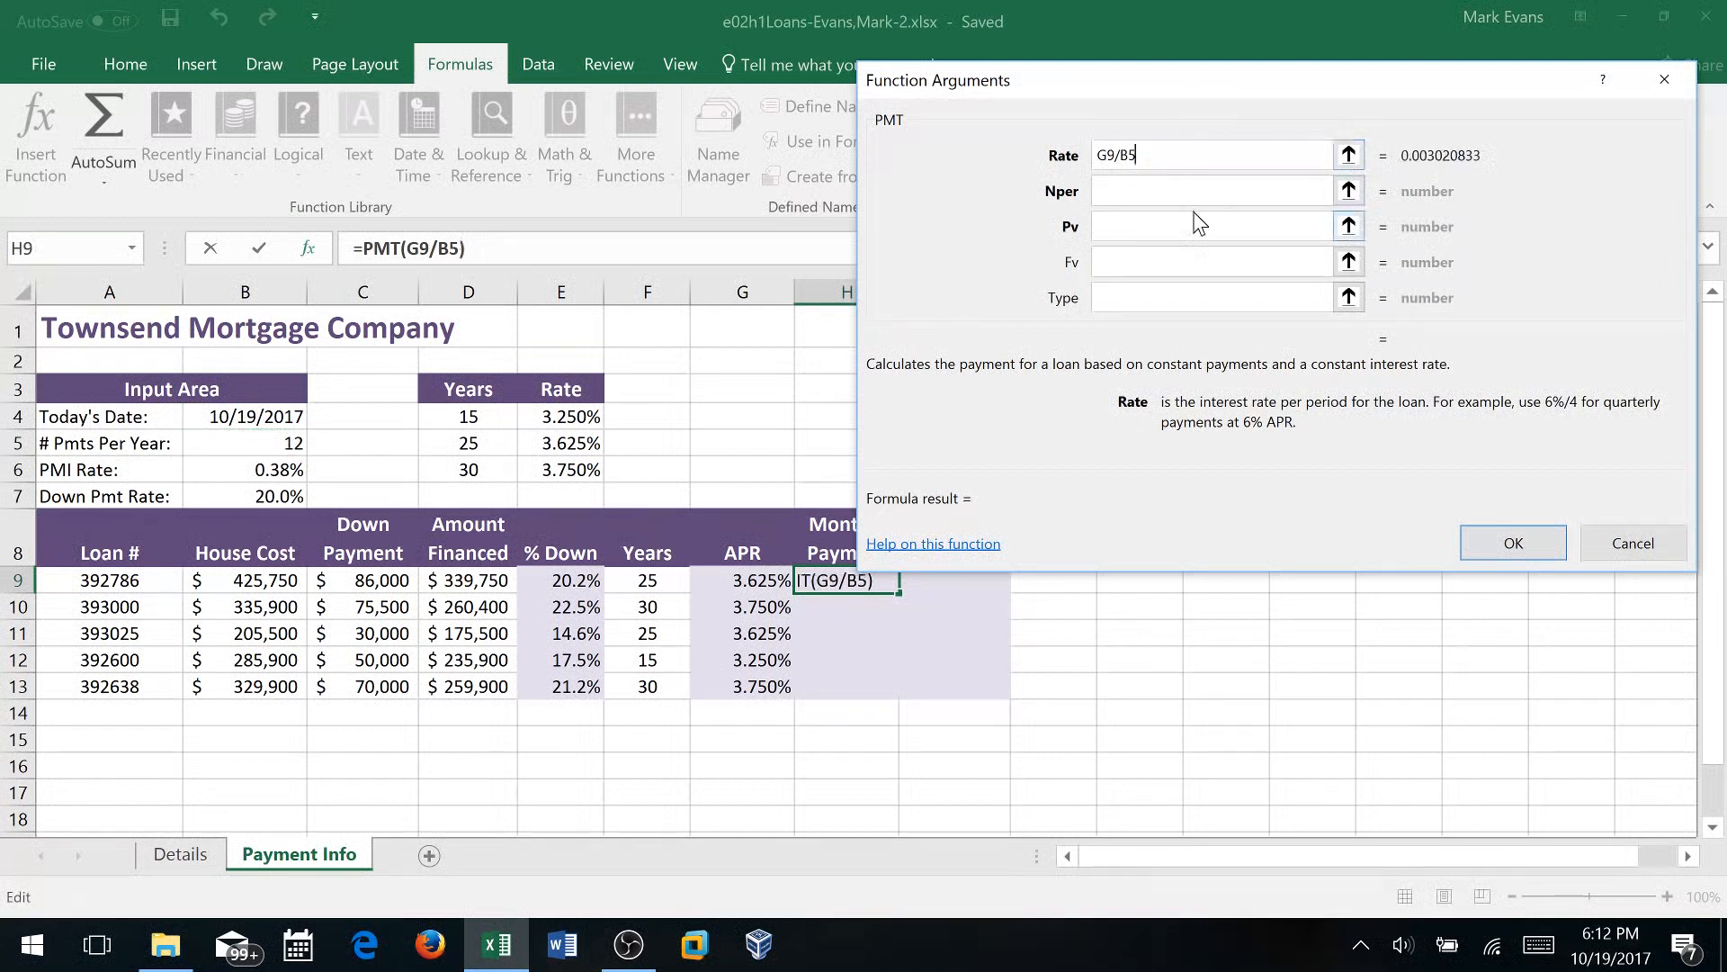
Make the B5 reference in the PMT rate argument absolute, giving G9/$B$5
{"action": "key", "text": "Tab"}
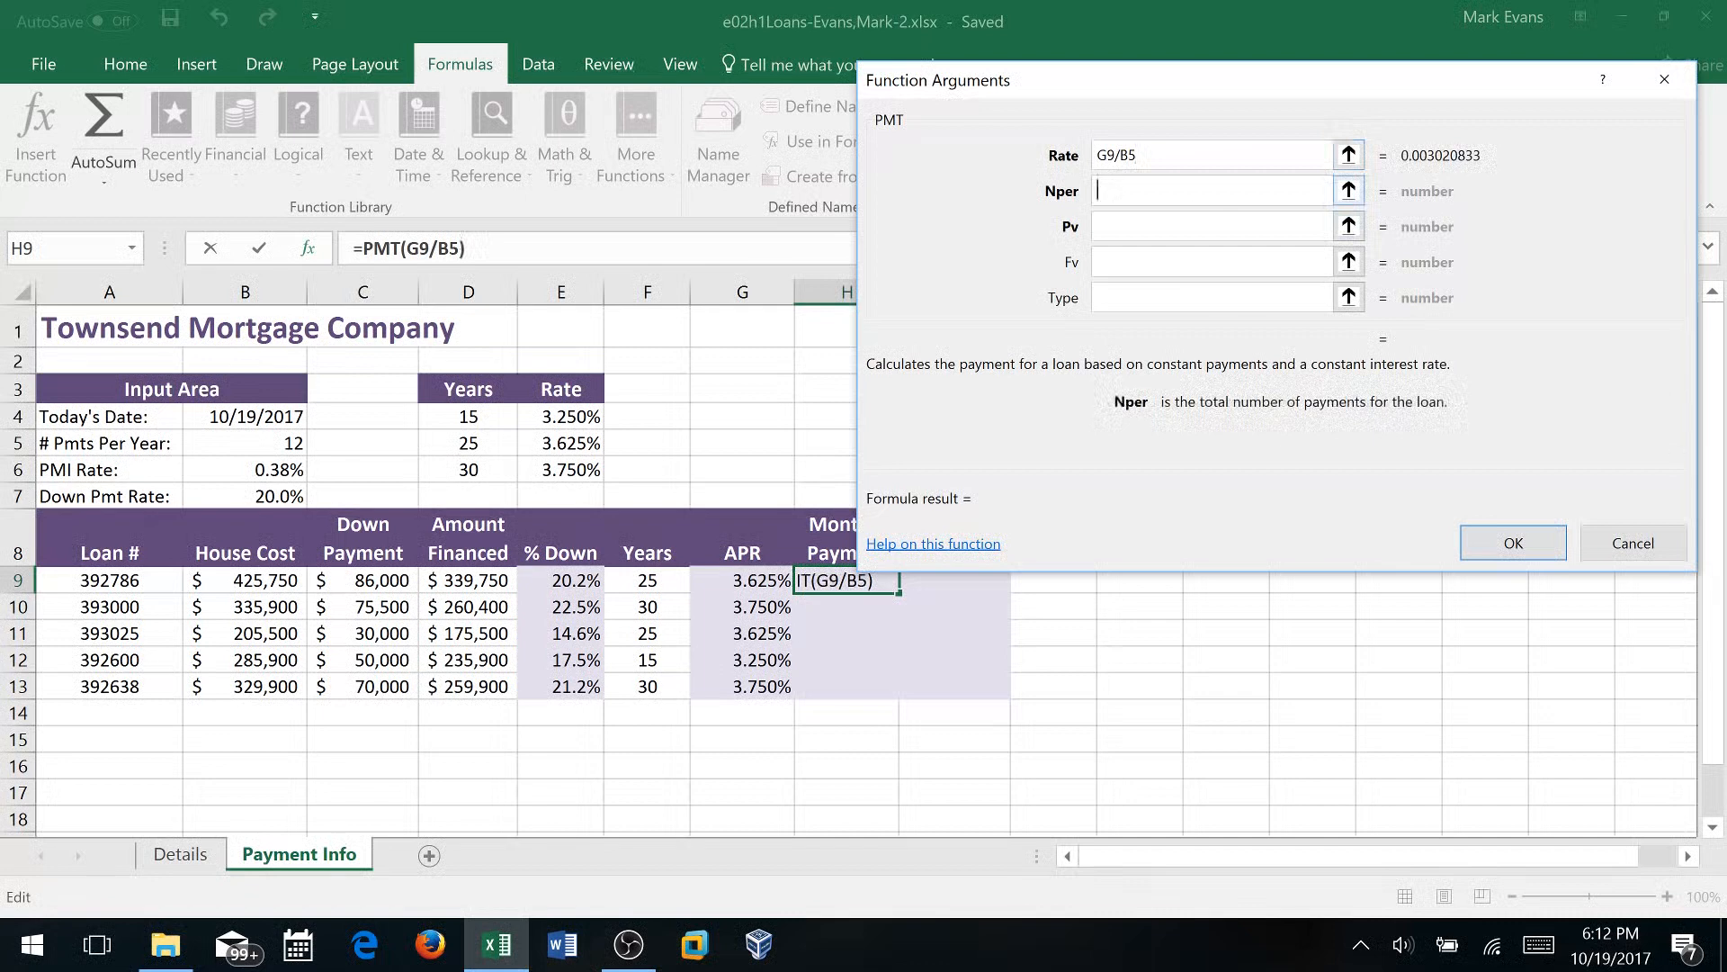
{"action": "left_click", "coordinate": [1137, 155]}
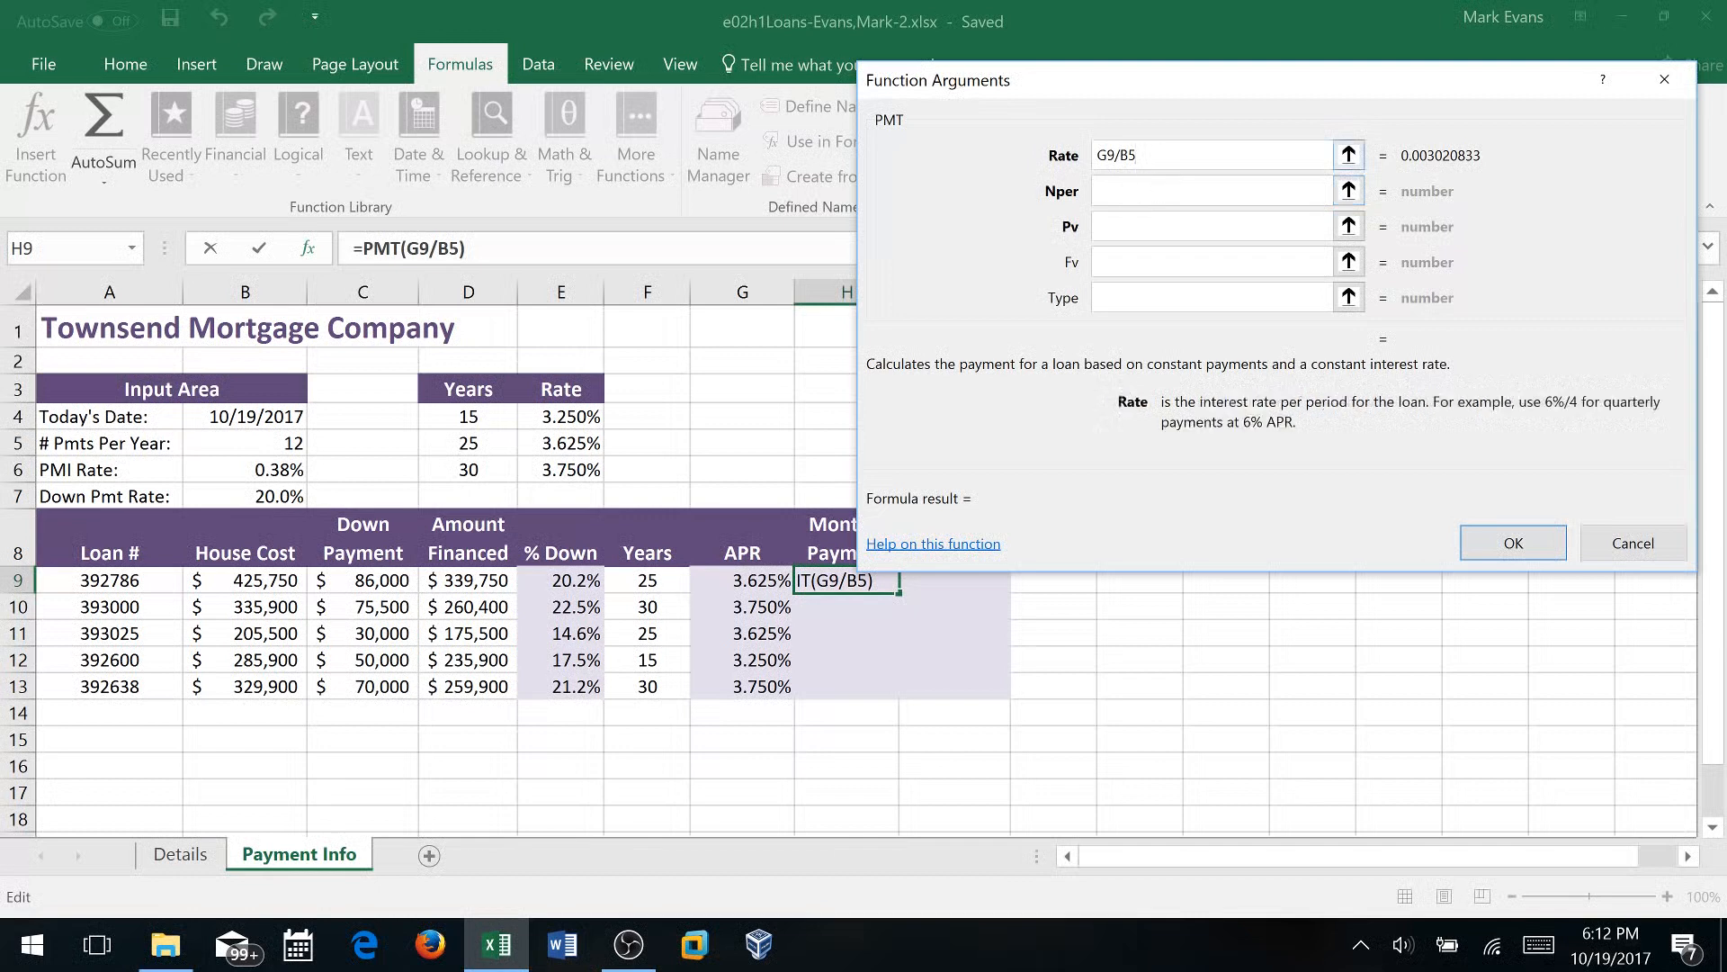
{"action": "key", "text": "F4"}
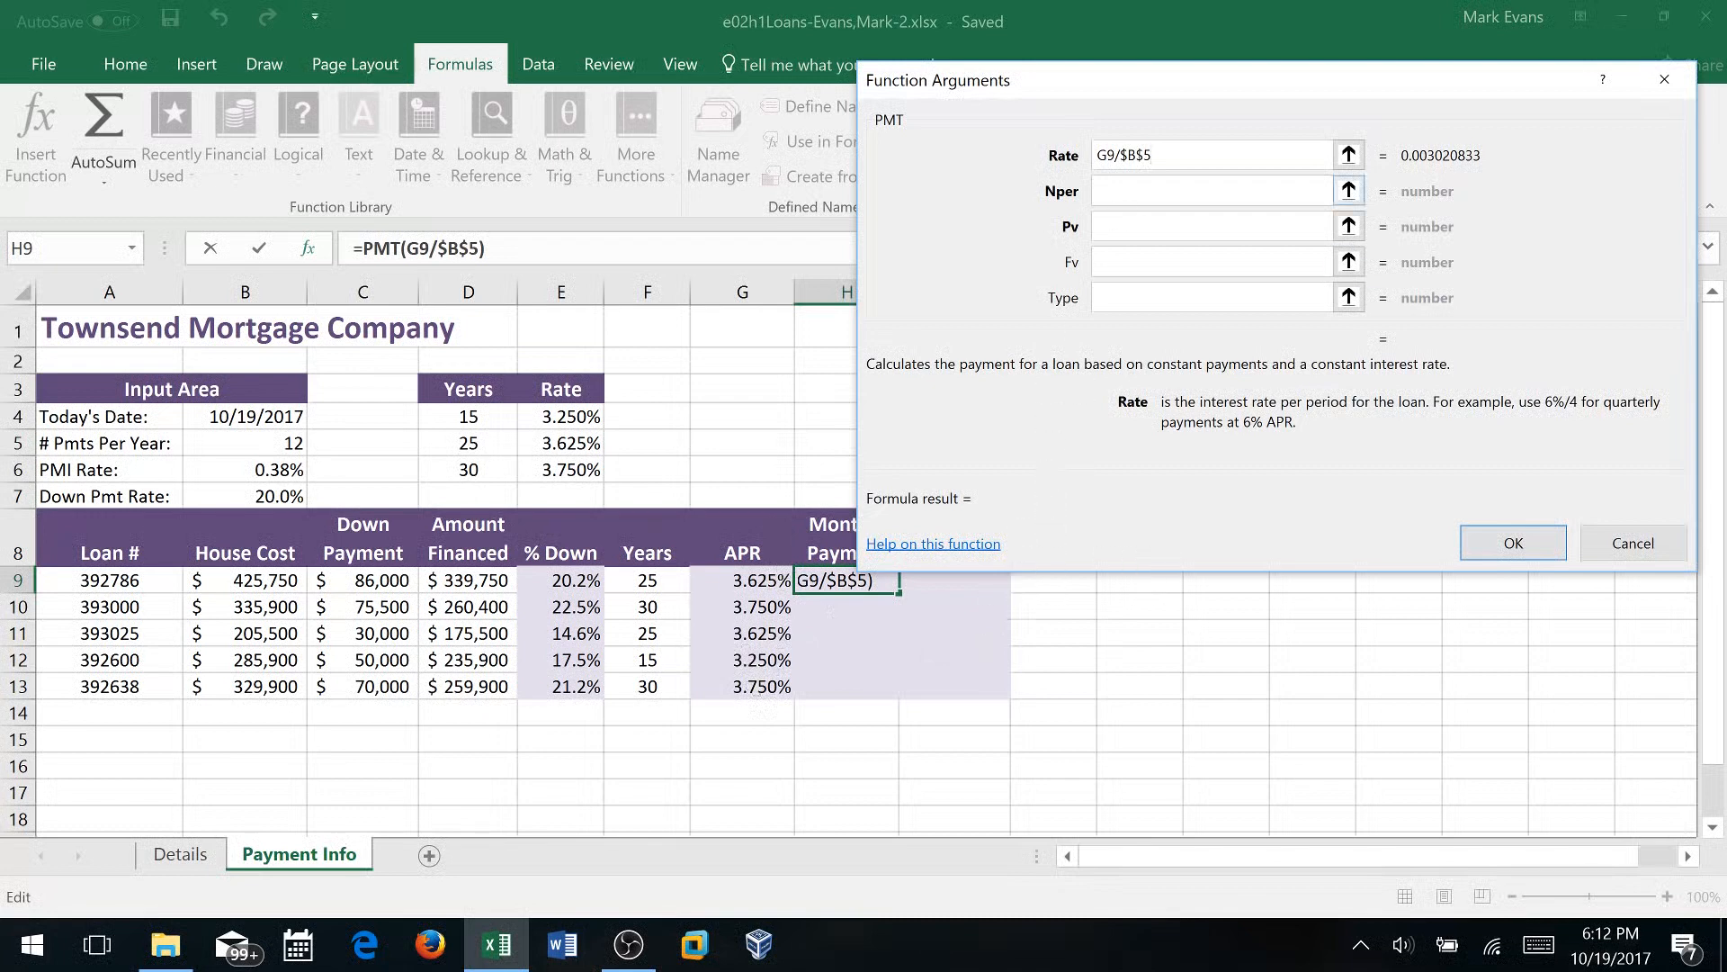
Set the PMT function's Nper to F9*$B$5 and Pv to -D9, leave Fv and Type empty, and complete the function
{"action": "key", "text": "Tab"}
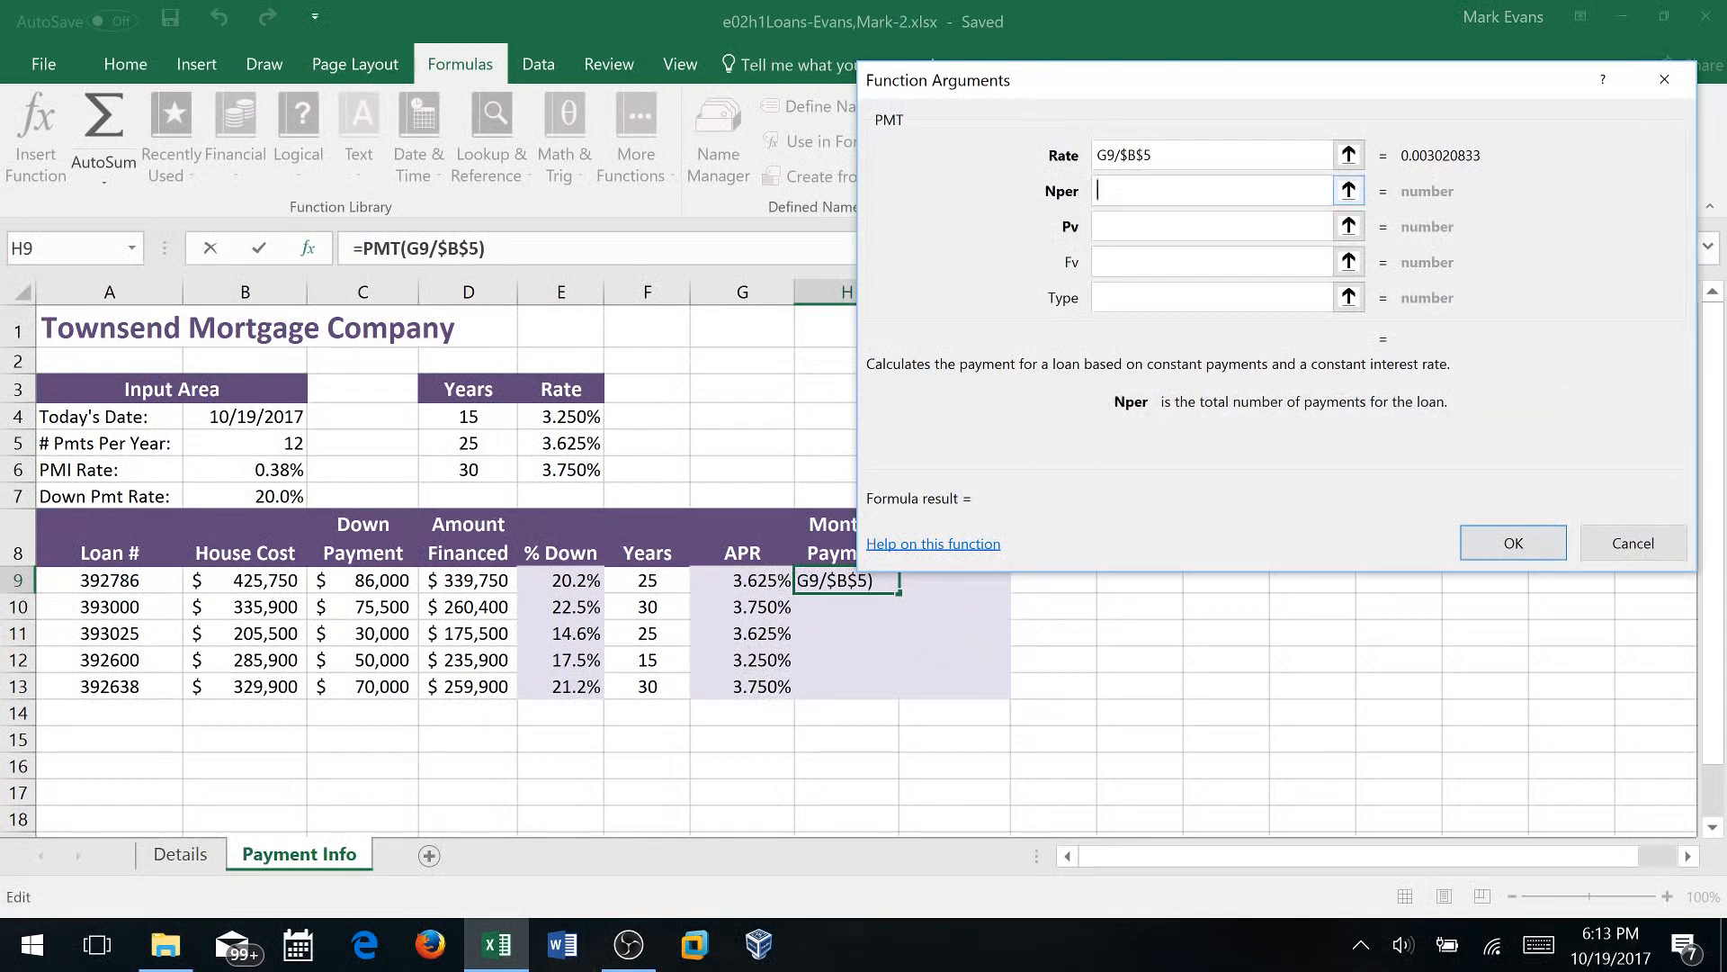
{"action": "type", "text": "F9*"}
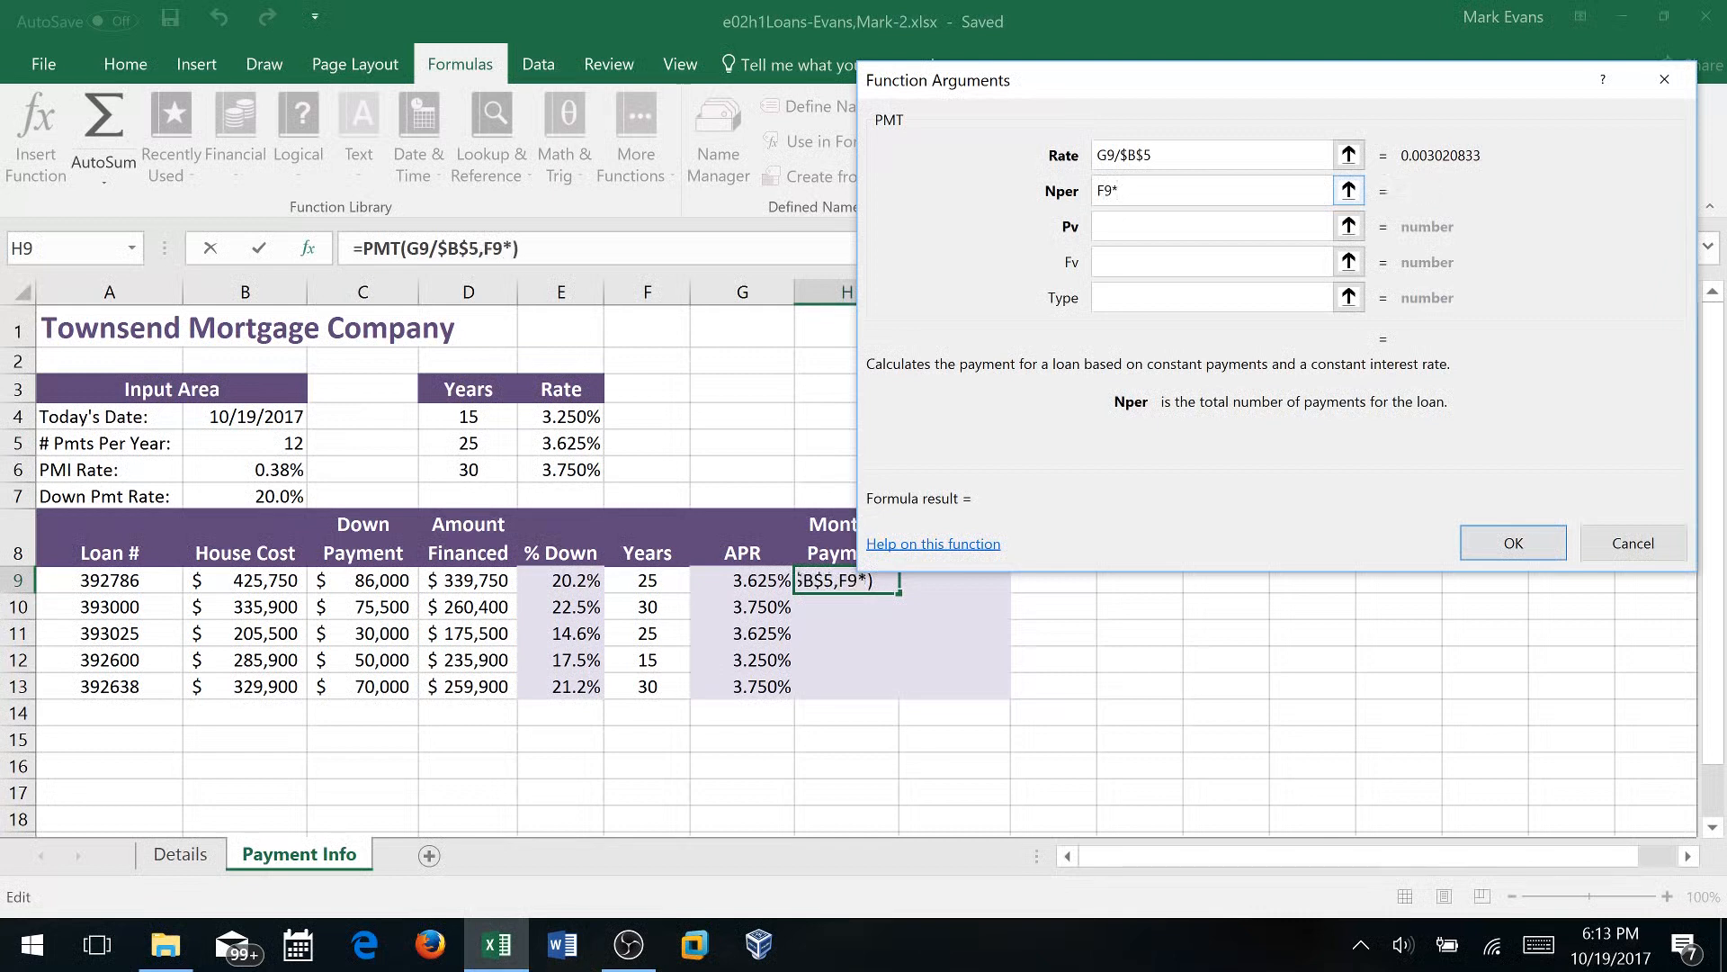
{"action": "type", "text": "$B$"}
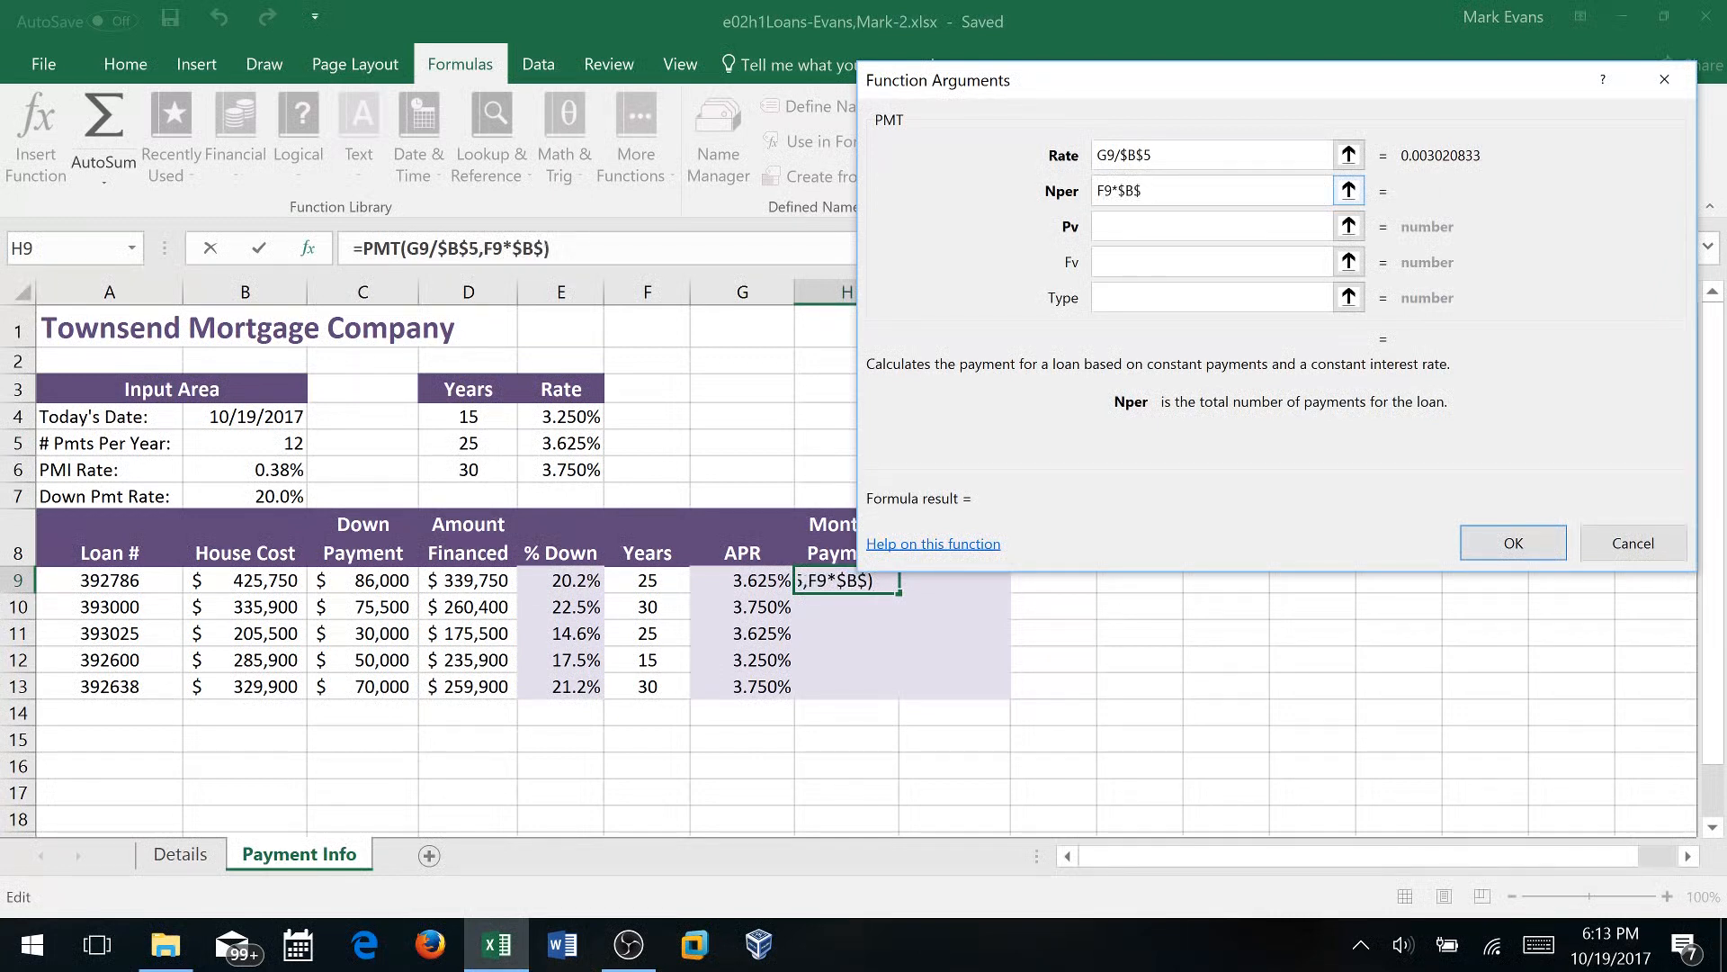
{"action": "type", "text": "5"}
{"action": "left_click", "coordinate": [1174, 229]}
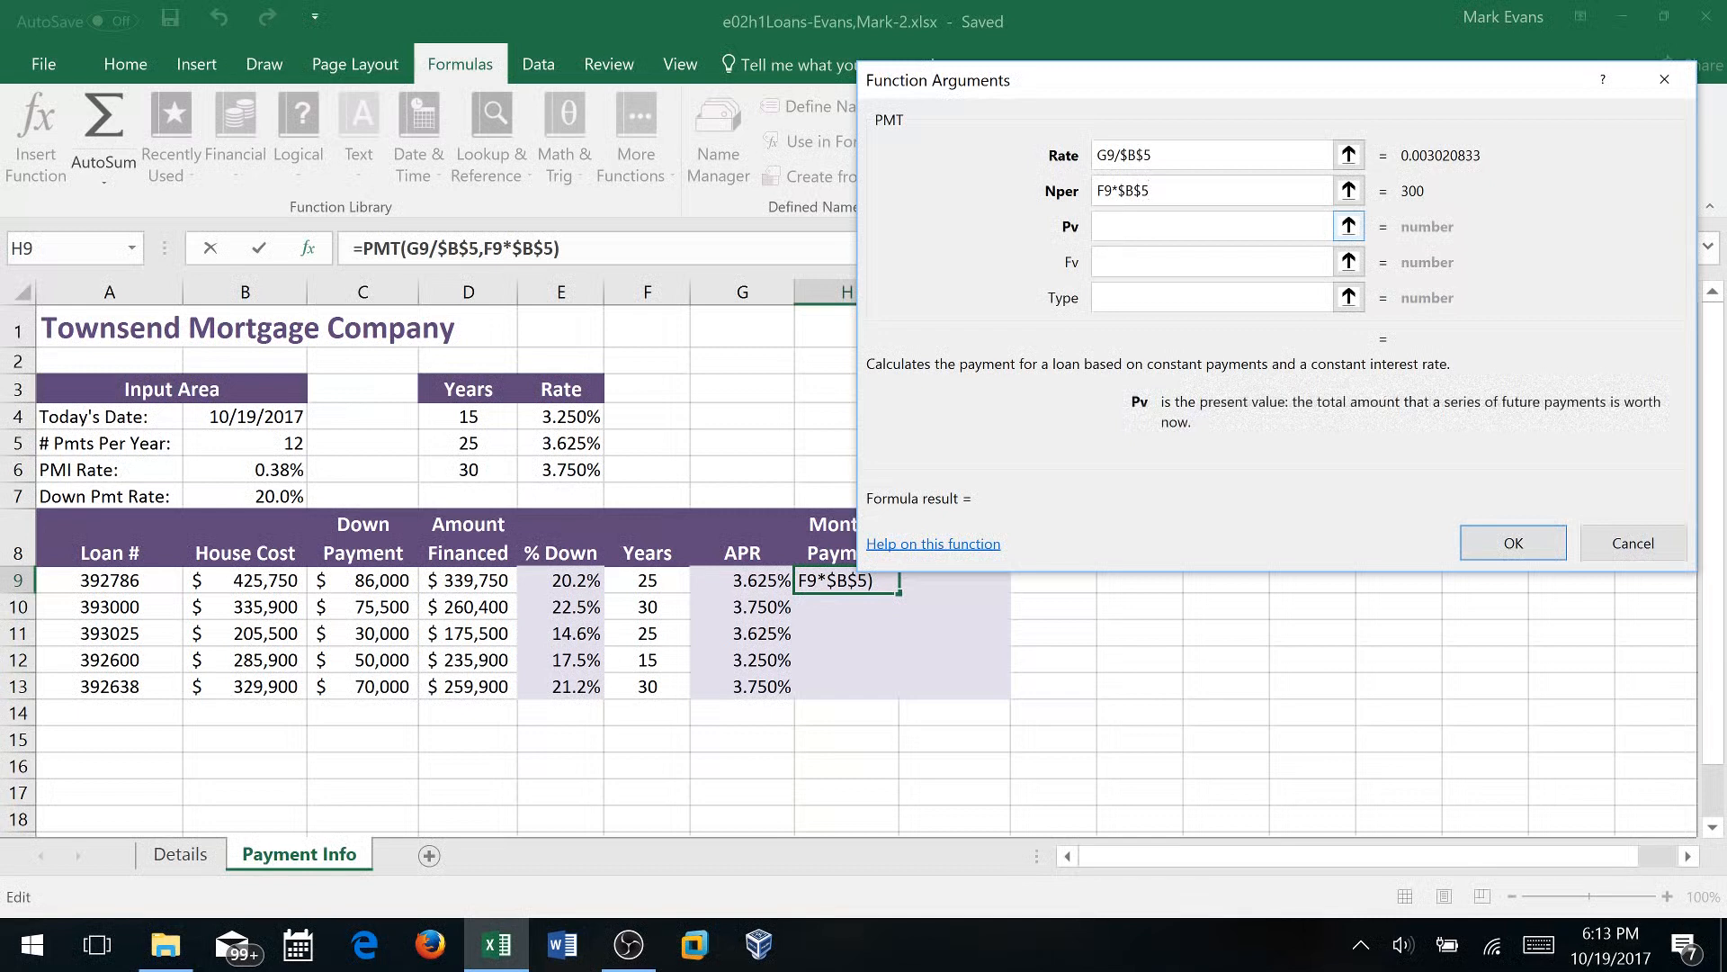
{"action": "type", "text": "-D9"}
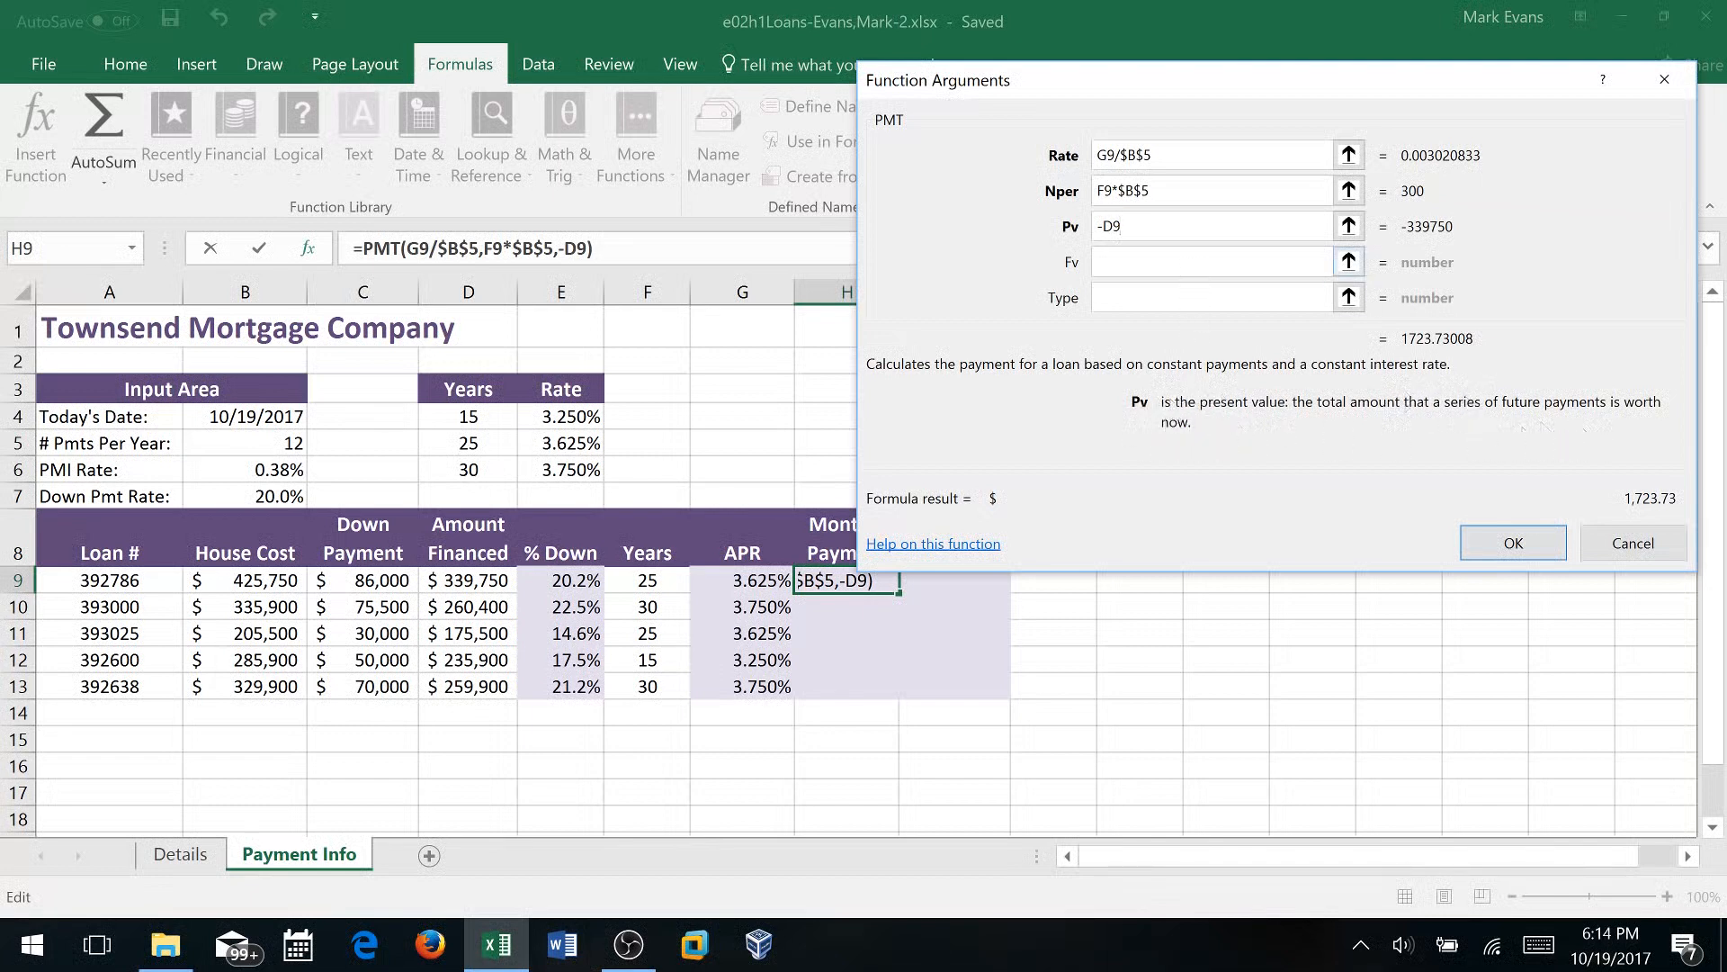
{"action": "left_click", "coordinate": [1169, 191]}
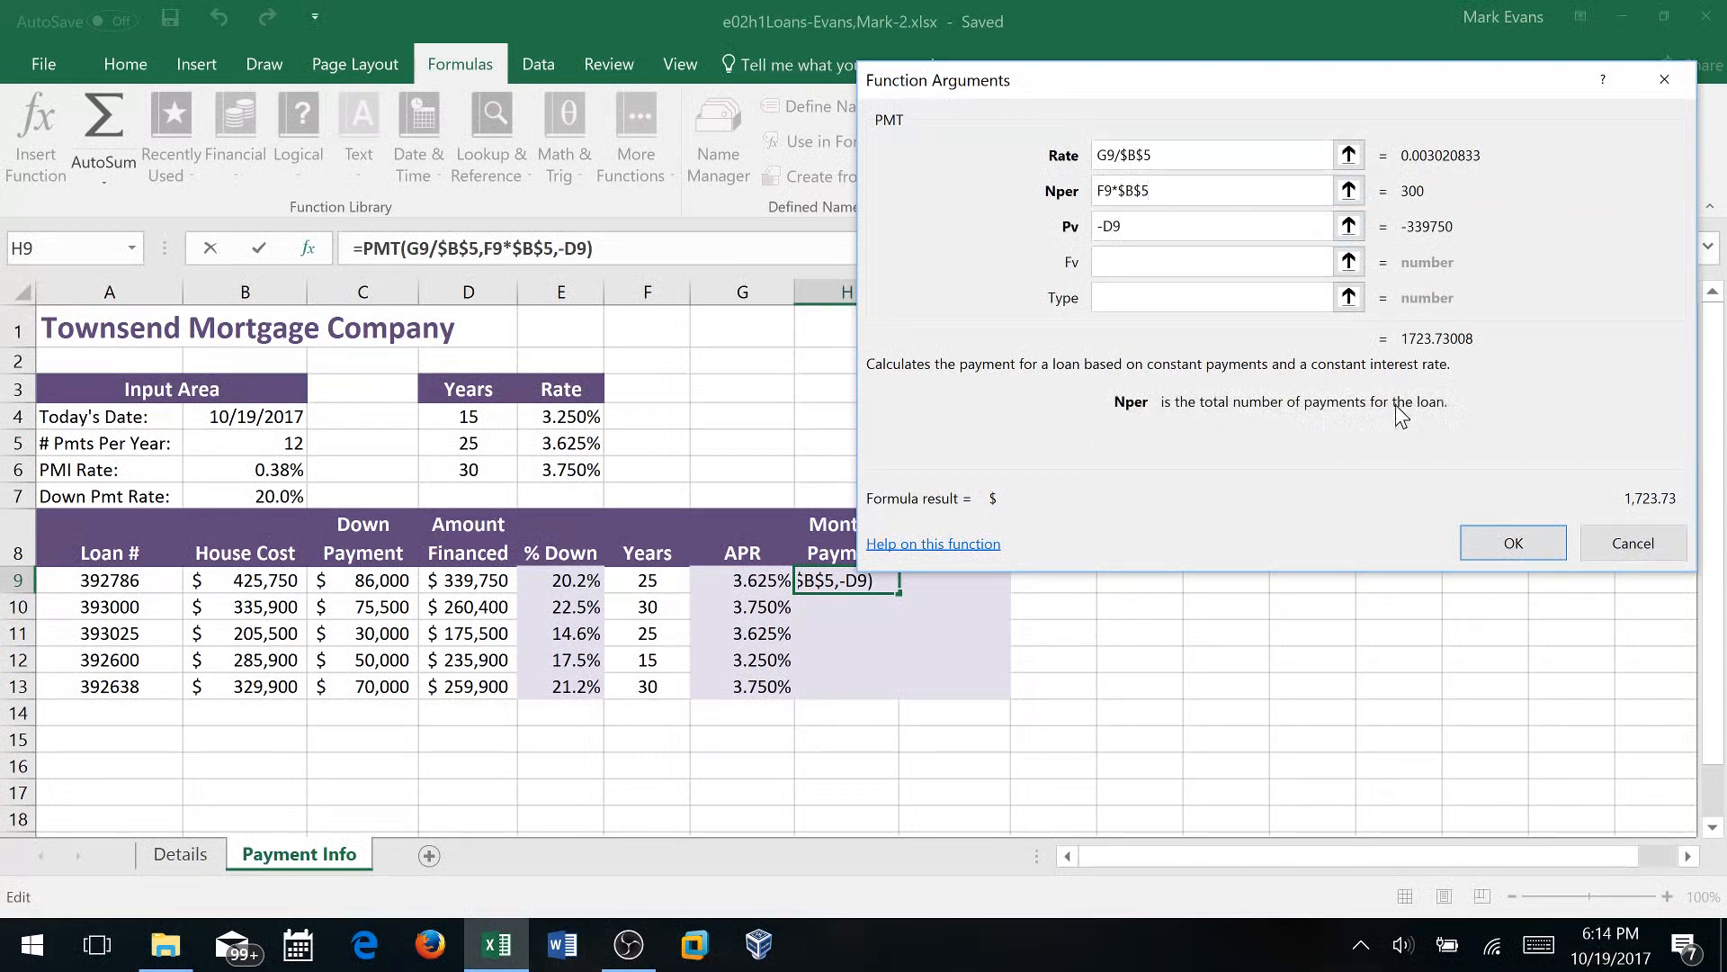
{"action": "left_click", "coordinate": [1170, 269]}
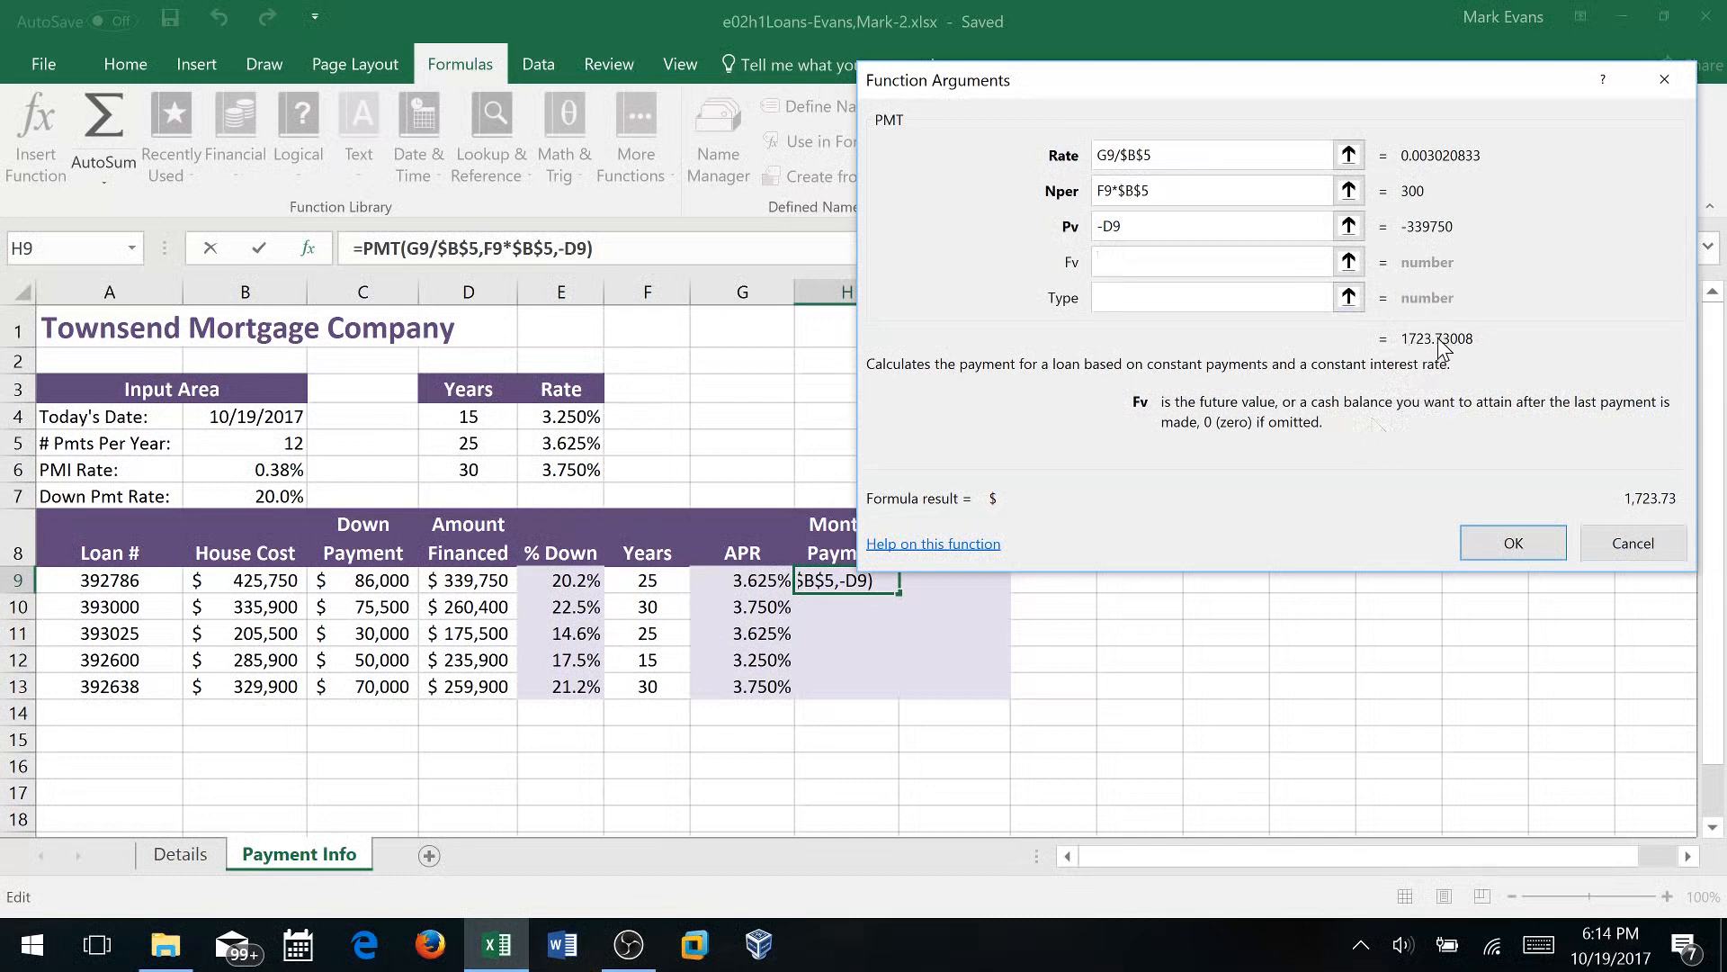
{"action": "left_click", "coordinate": [1512, 544]}
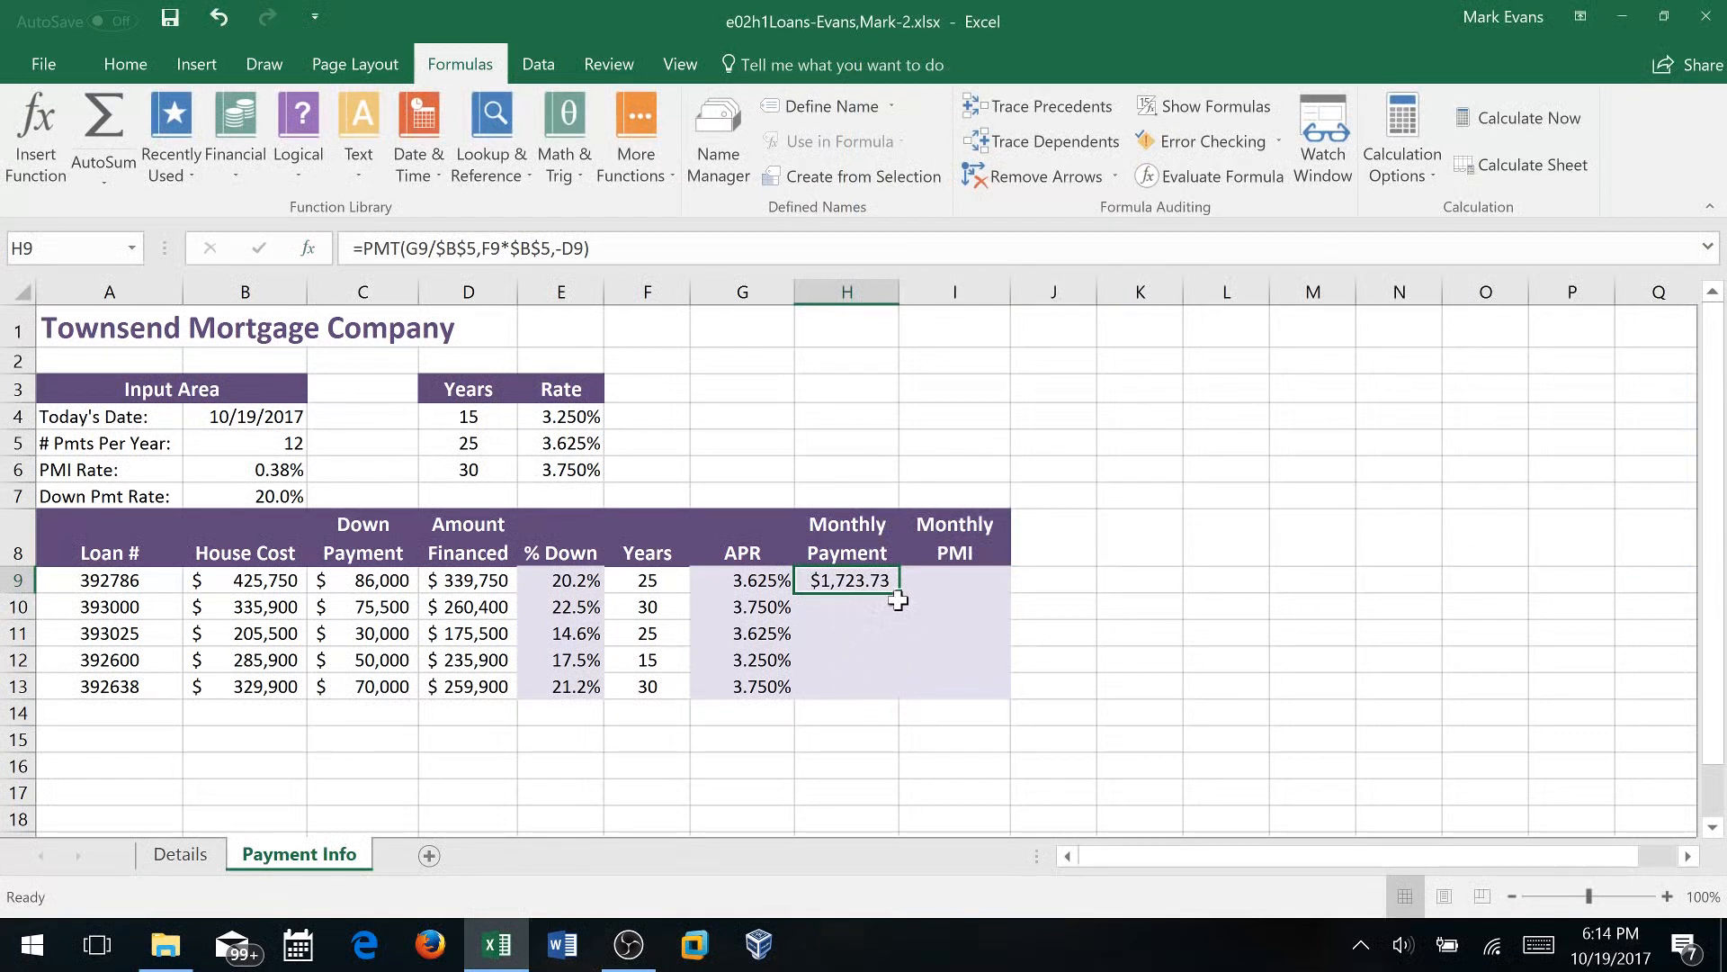
Fill the Monthly Payment formula from H9 down to H13, then glance at the Details sheet and return to Payment Info
{"action": "left_click_drag", "start_coordinate": [900, 595], "coordinate": [906, 709]}
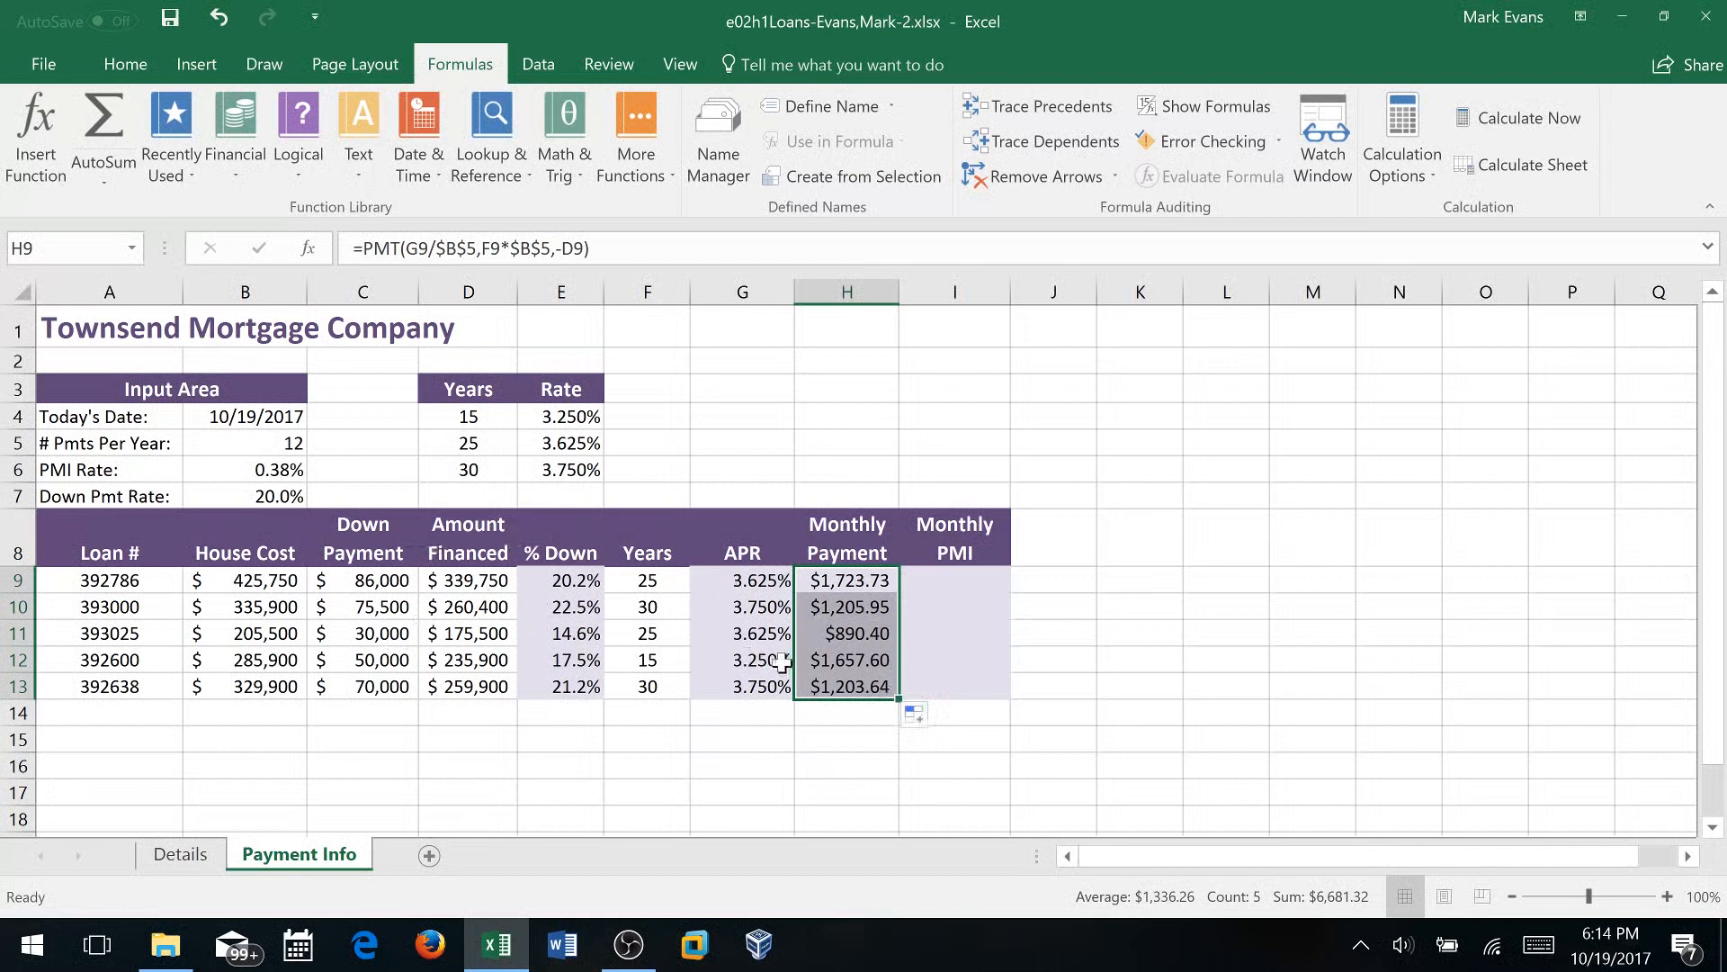
{"action": "left_click", "coordinate": [183, 859]}
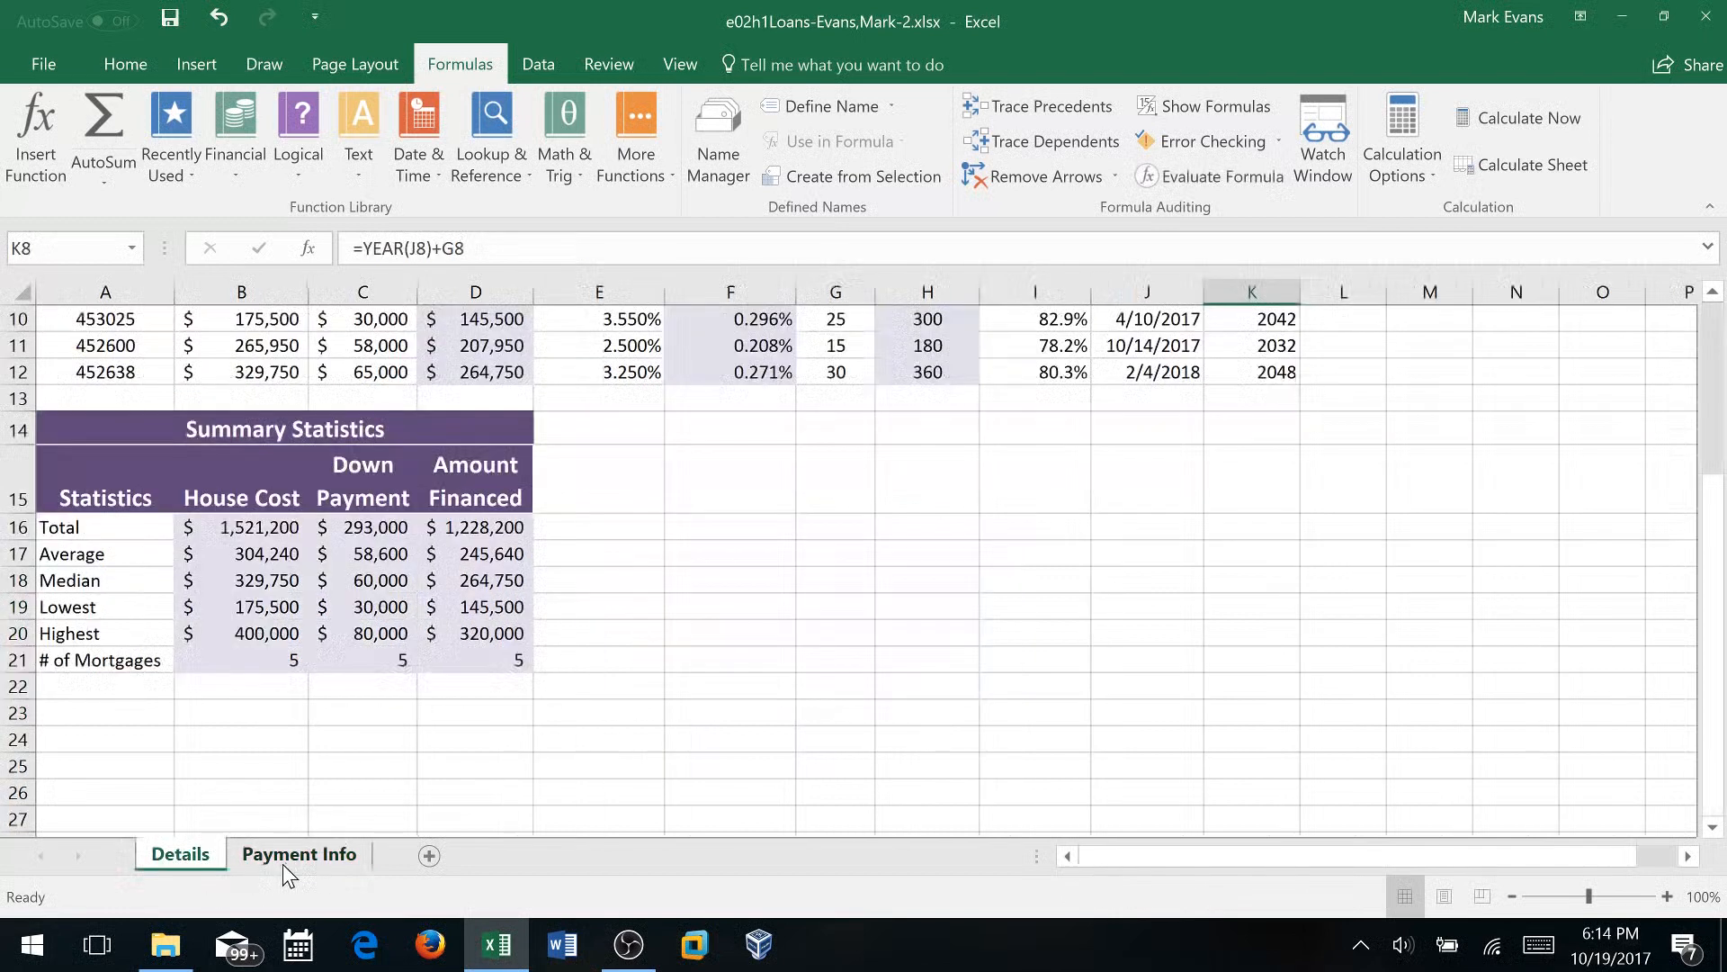
{"action": "left_click", "coordinate": [295, 853]}
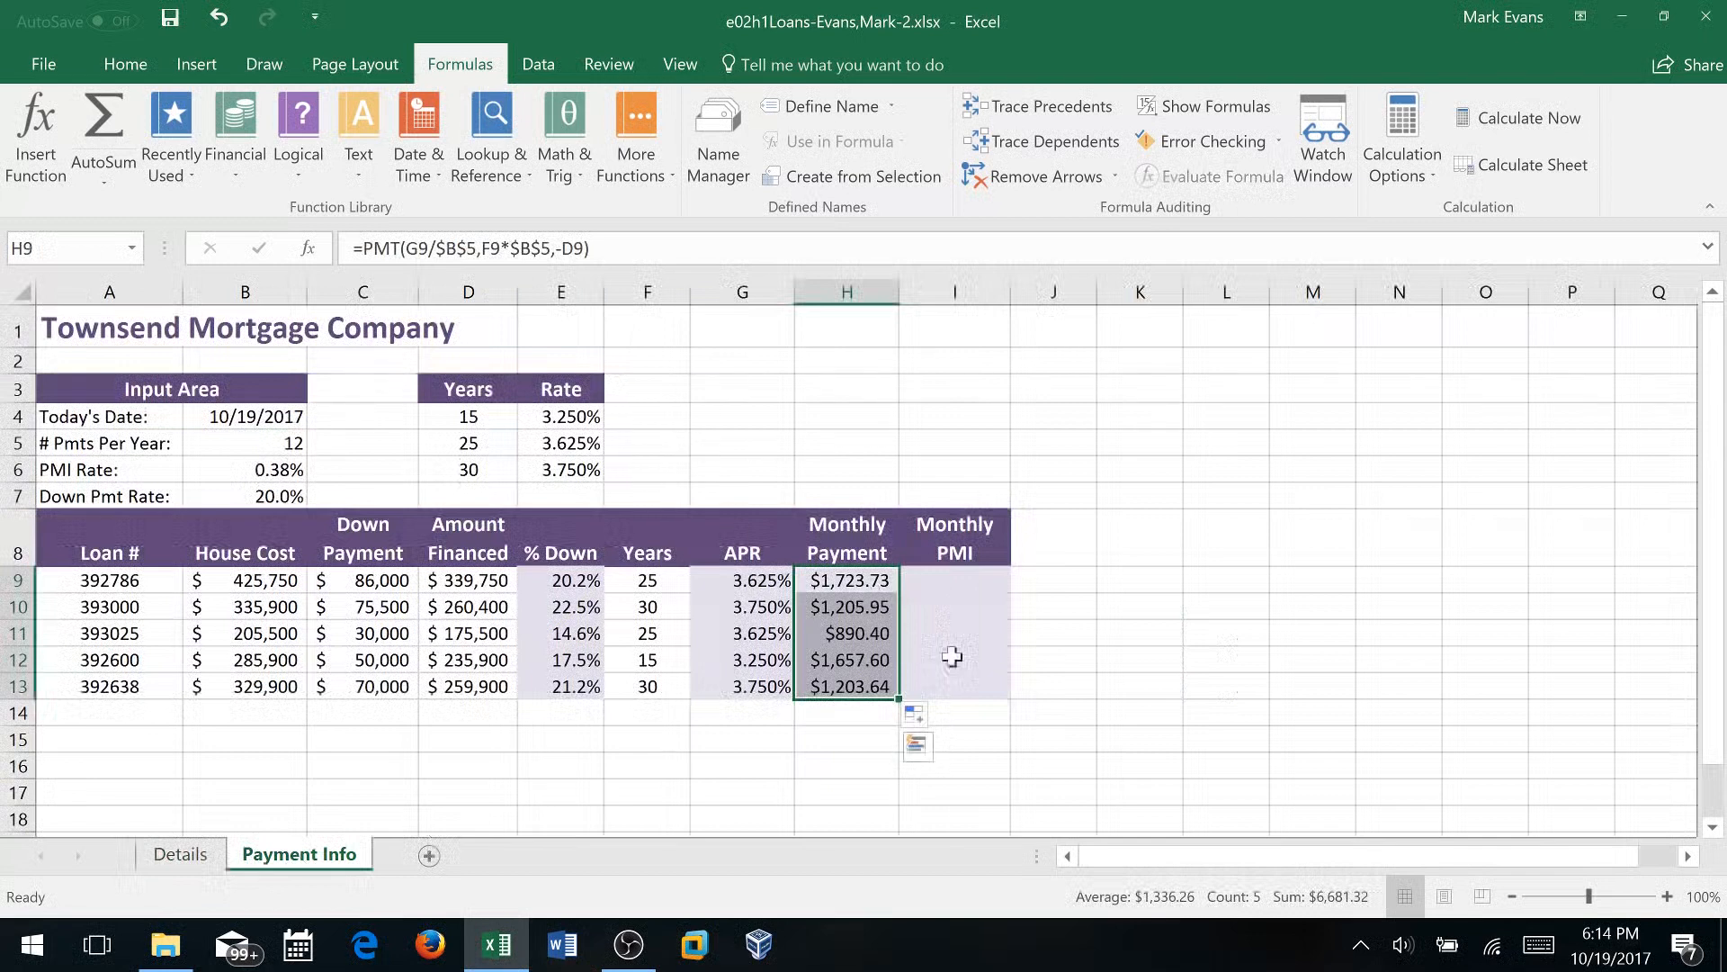
Insert the logical IF function in the first Monthly PMI cell, I9, with E9>$B$7 as the logical test
{"action": "left_click", "coordinate": [960, 585]}
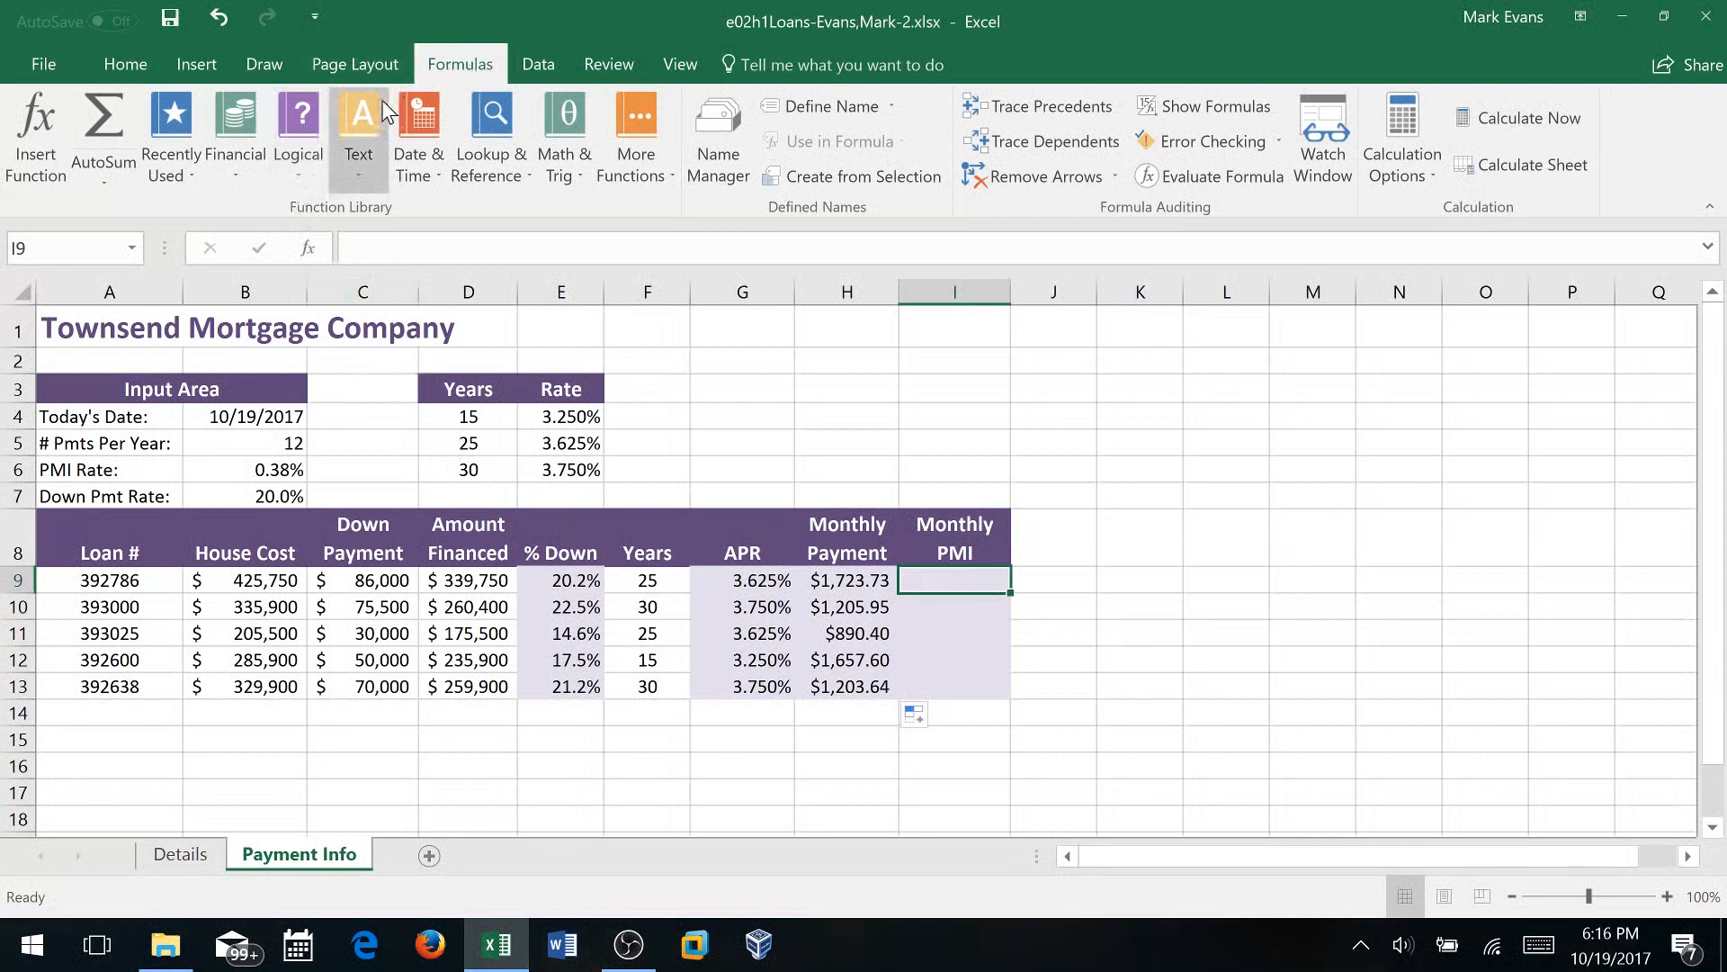
{"action": "left_click", "coordinate": [295, 167]}
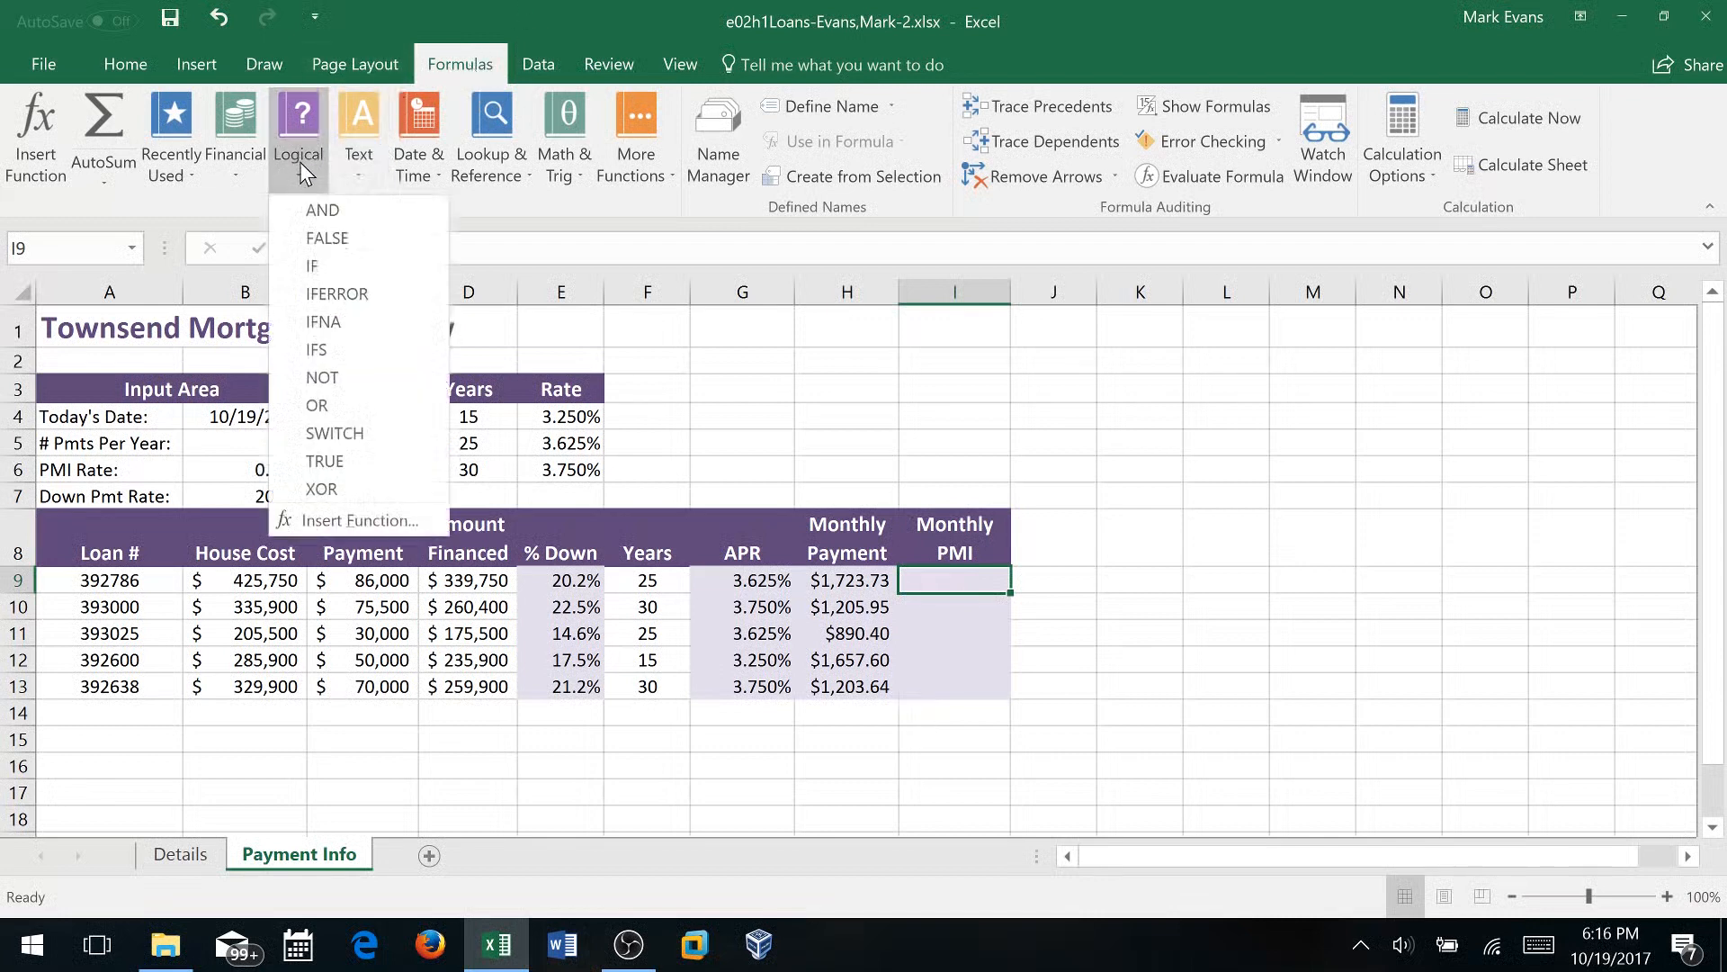
{"action": "left_click", "coordinate": [311, 264]}
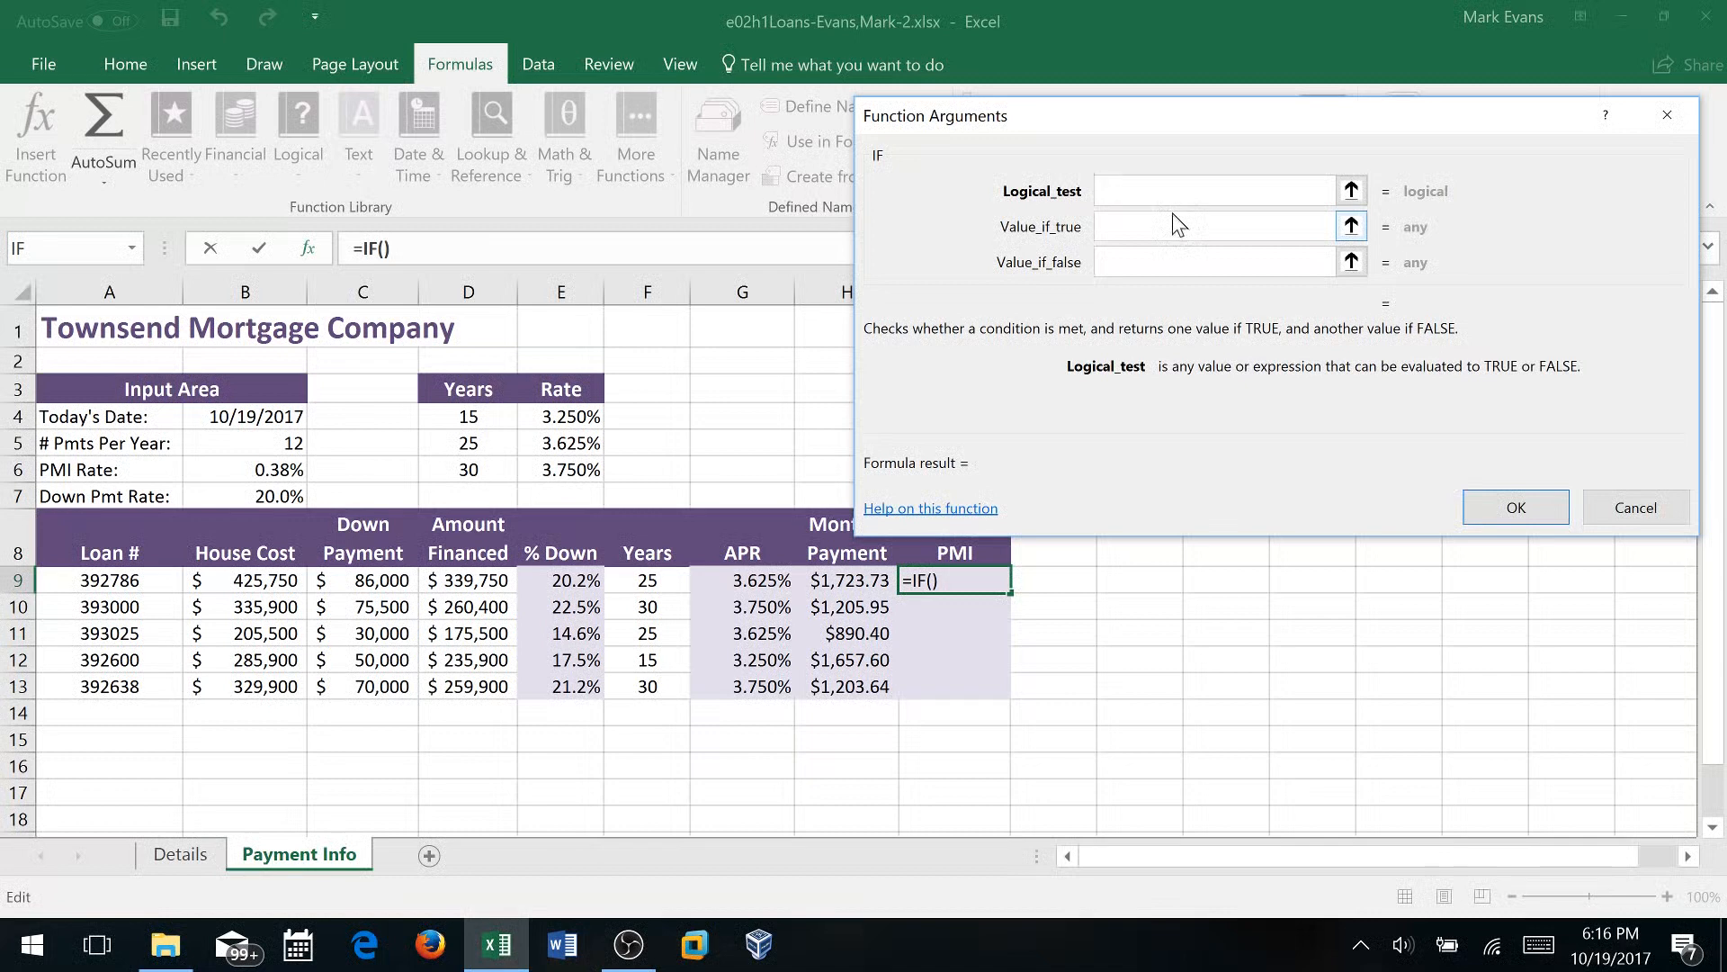
{"action": "type", "text": "E9"}
{"action": "type", "text": ">$"}
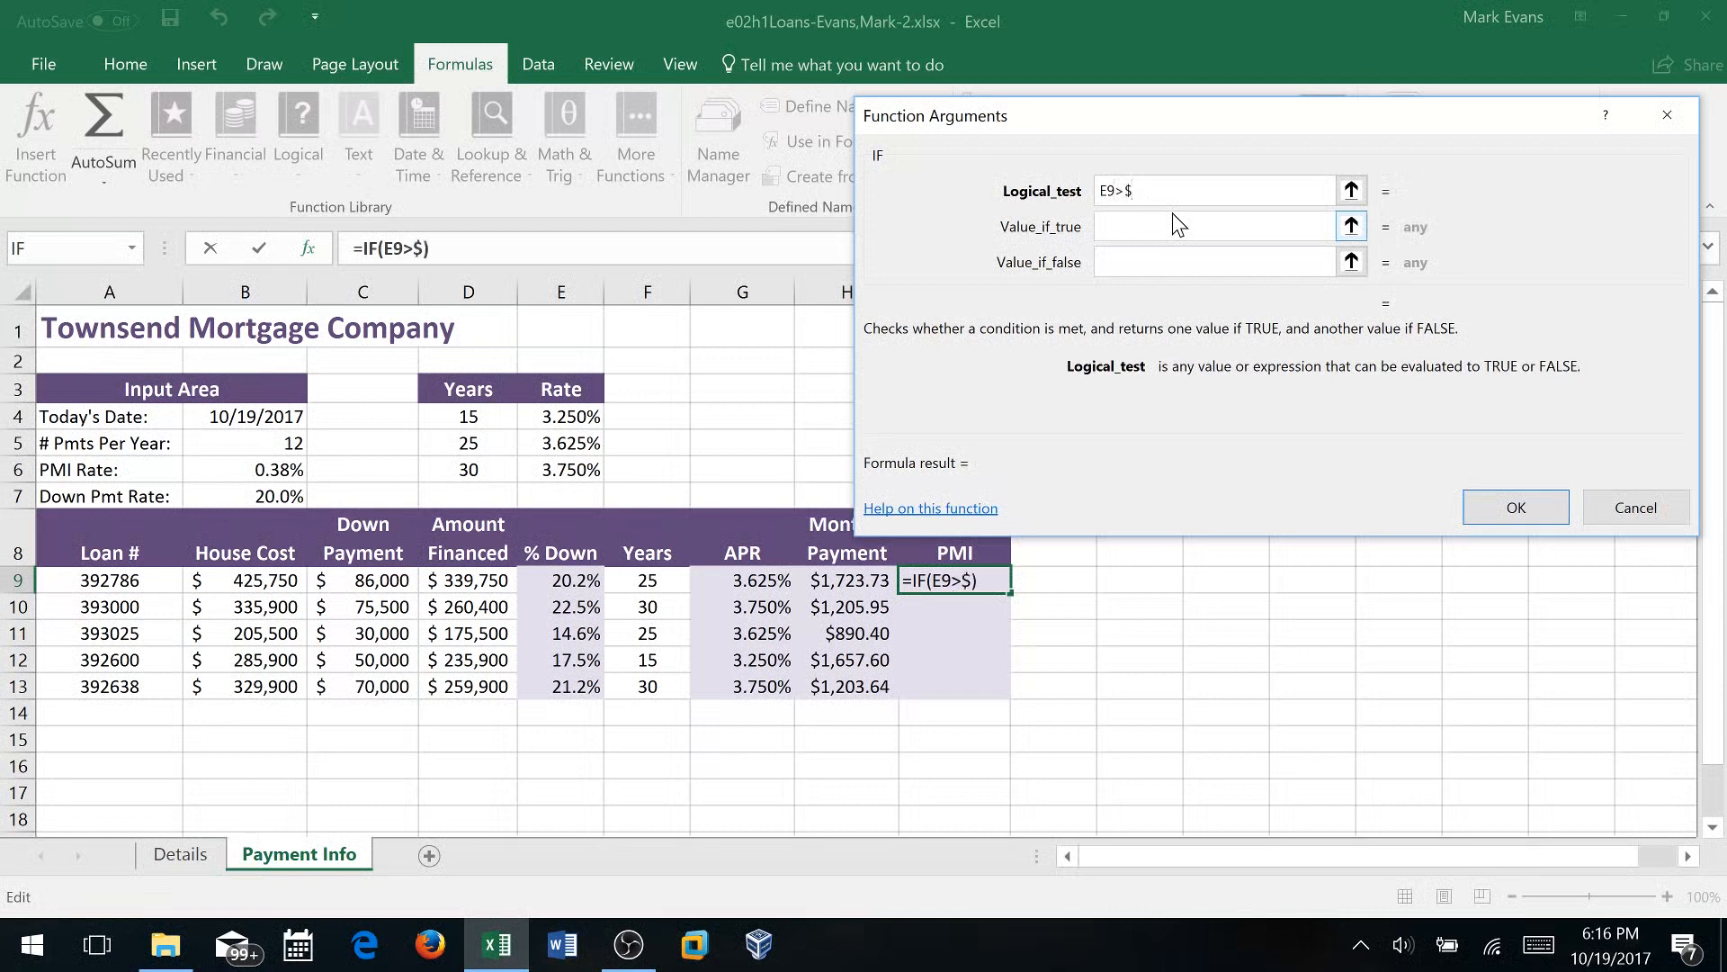
{"action": "type", "text": "B$7"}
{"action": "key", "text": "Tab"}
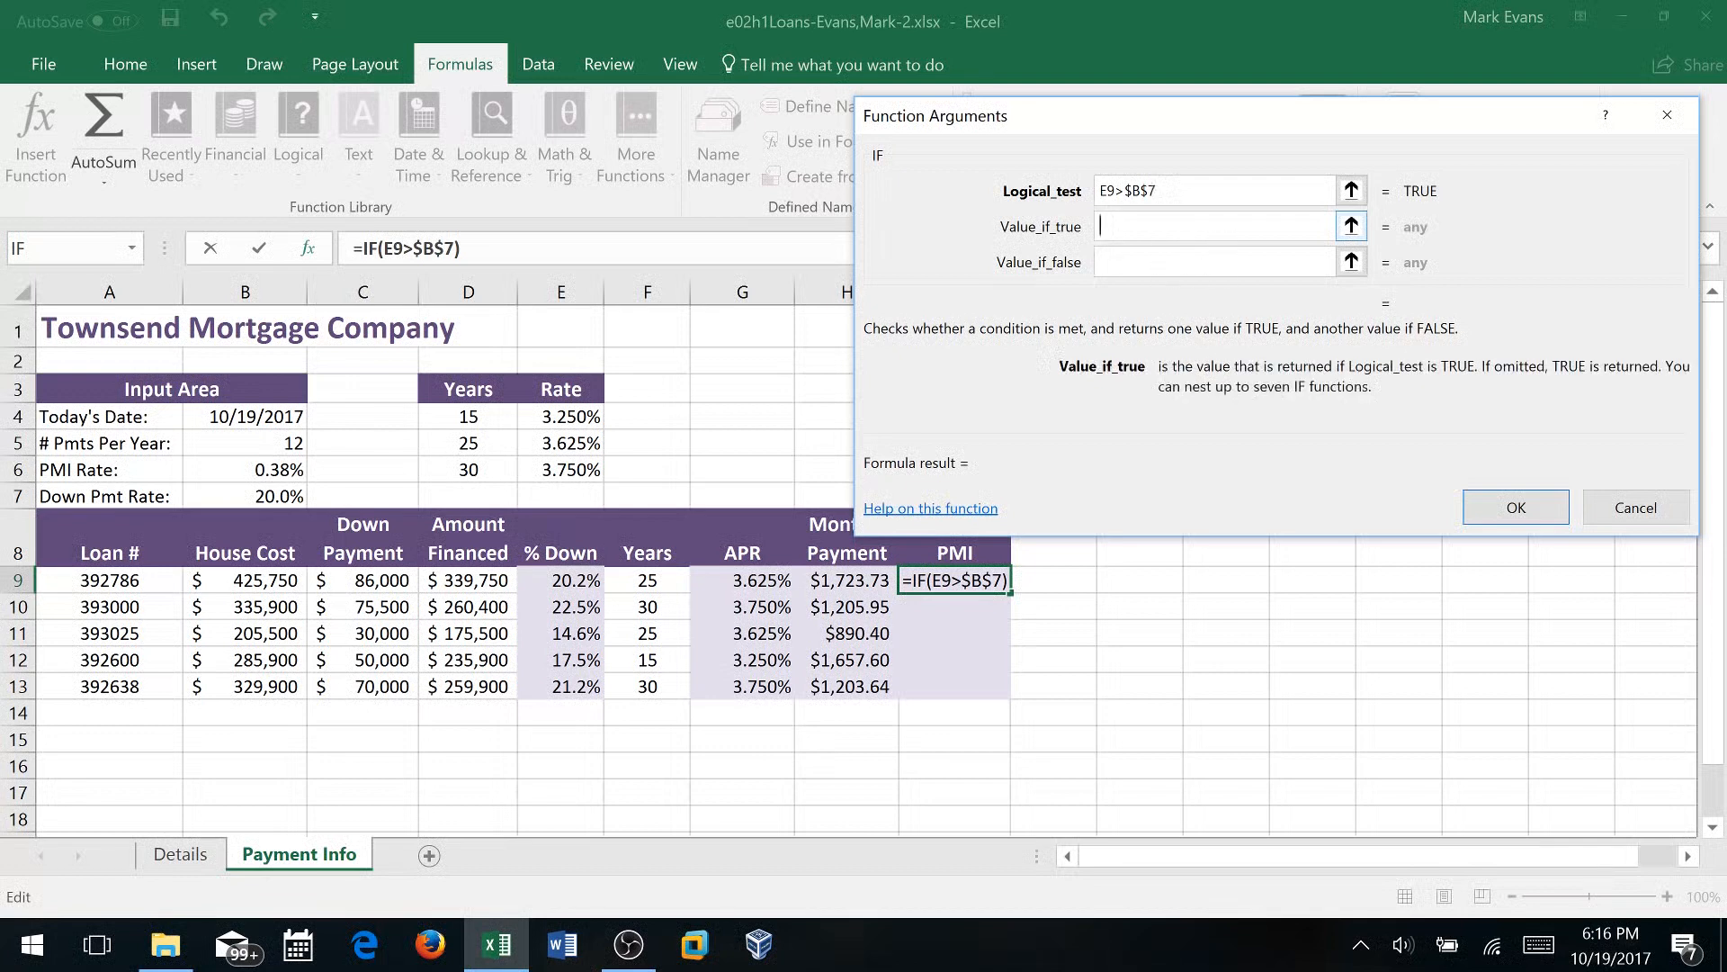
Set the IF function's Value_if_true to 0 and Value_if_false to D9*$B$6/$B$5, and complete the function
{"action": "type", "text": "0"}
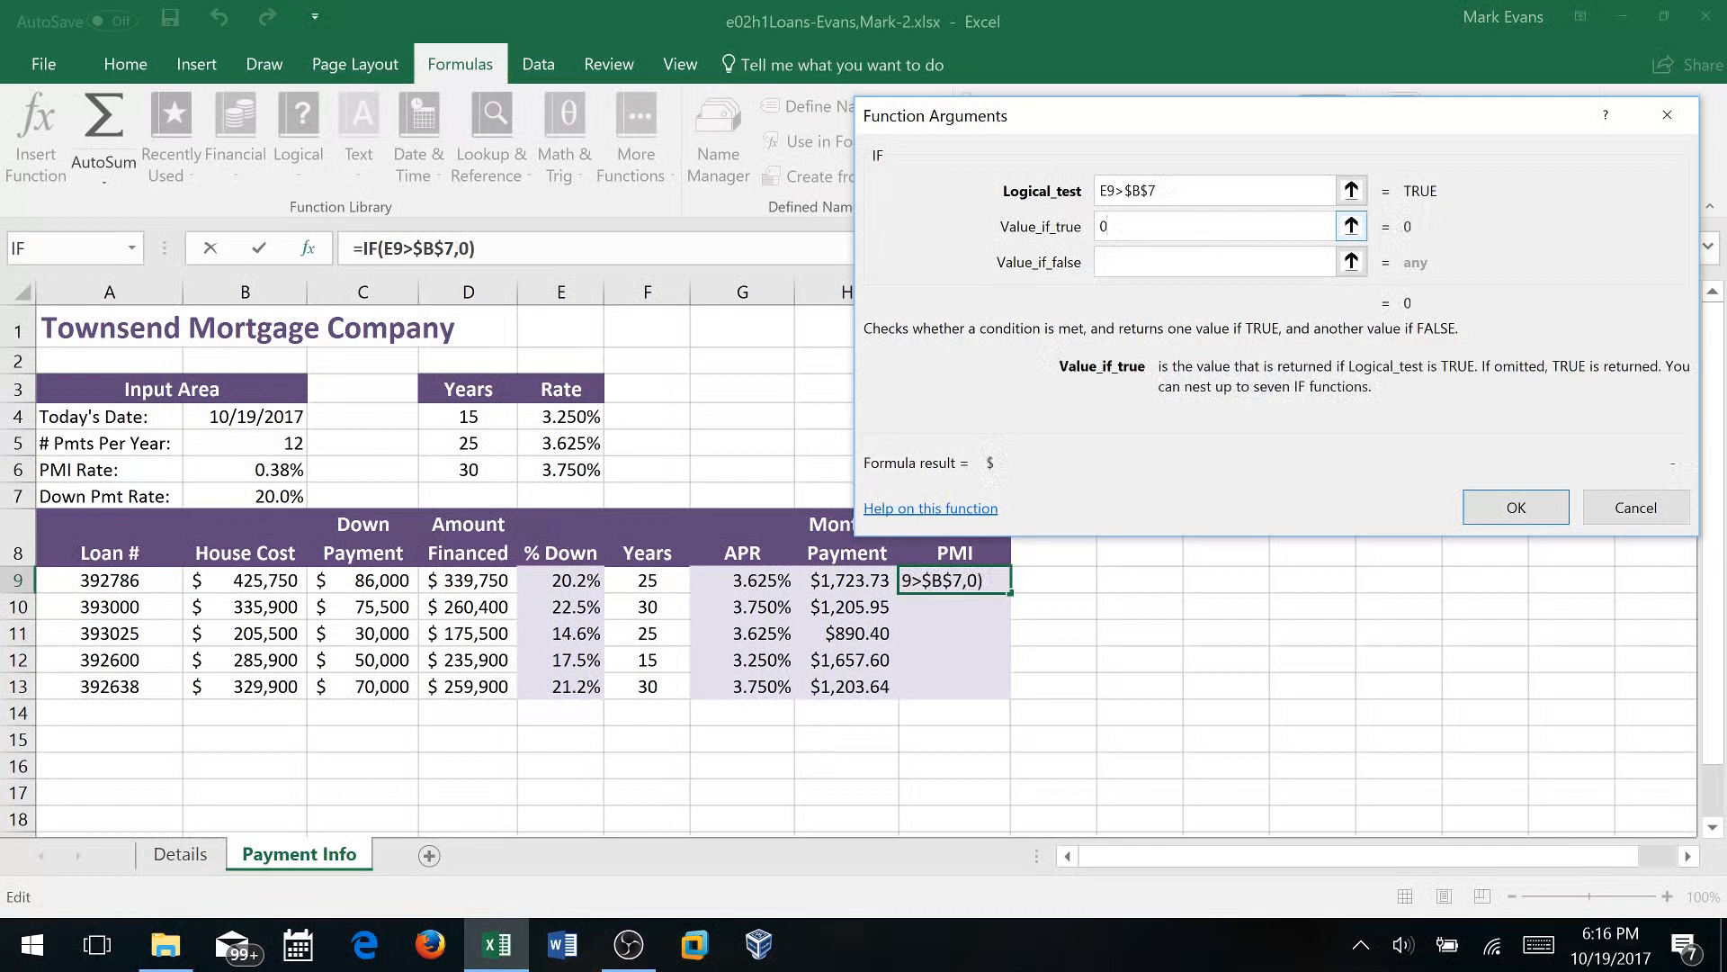
{"action": "left_click", "coordinate": [1138, 269]}
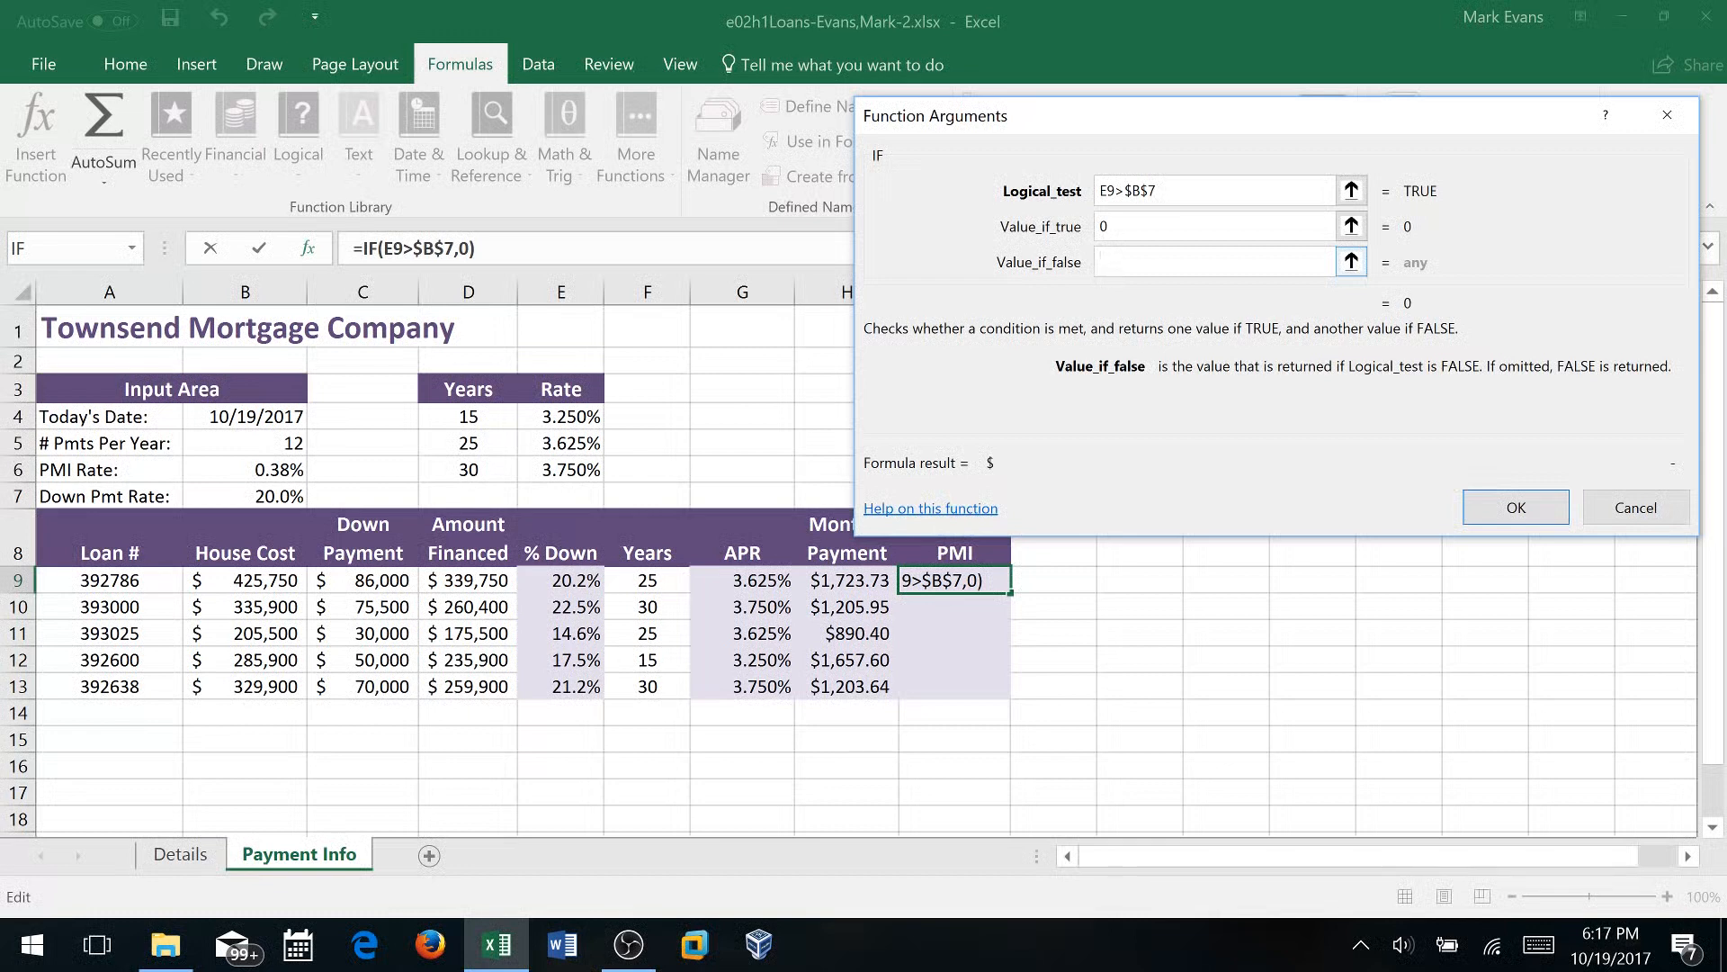
{"action": "type", "text": "D9*"}
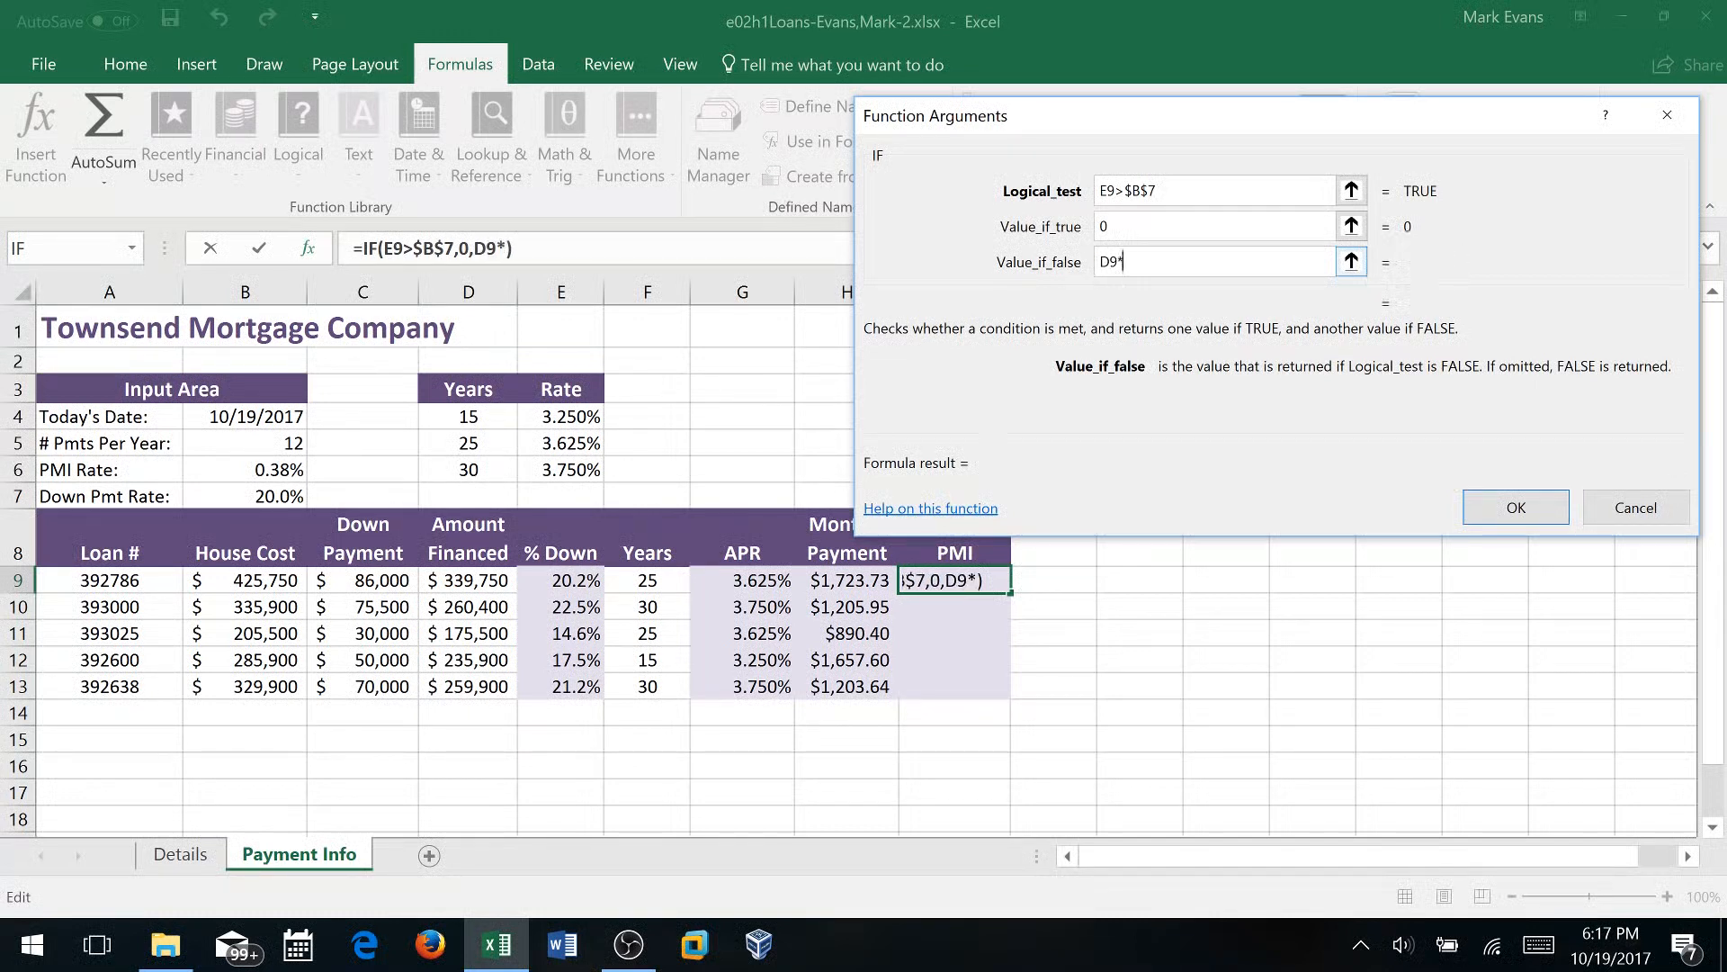
{"action": "type", "text": "$b"}
{"action": "key", "text": "BackSpace"}
{"action": "type", "text": "B"}
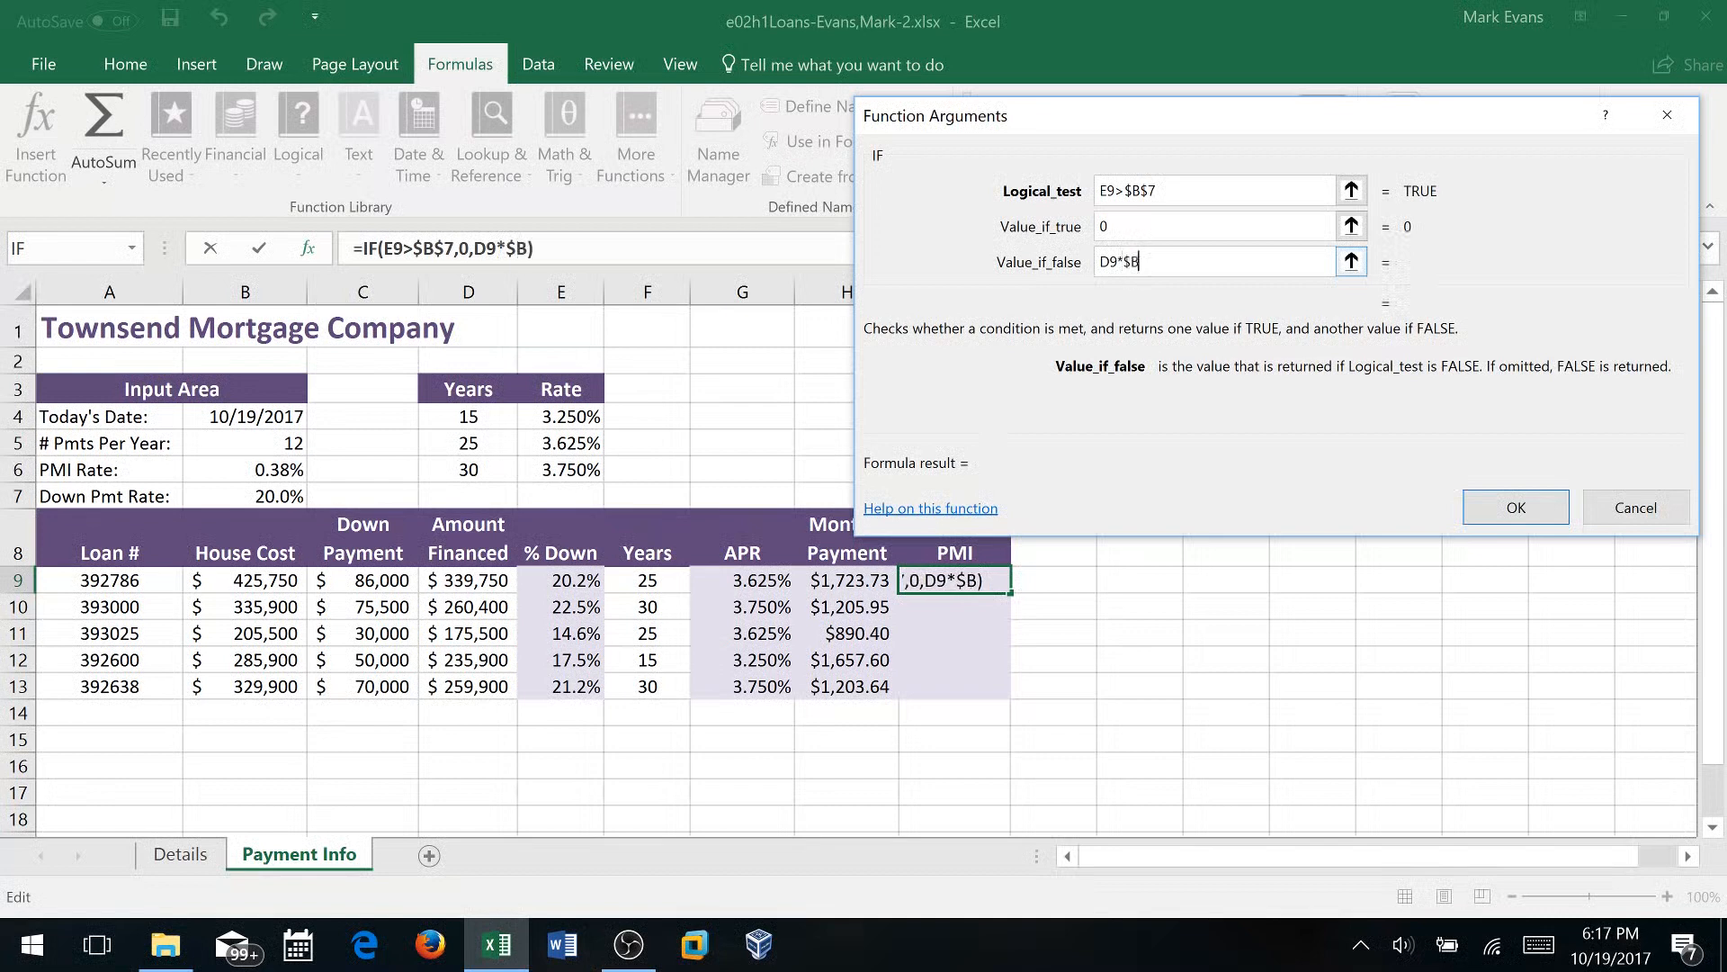
{"action": "type", "text": "$6"}
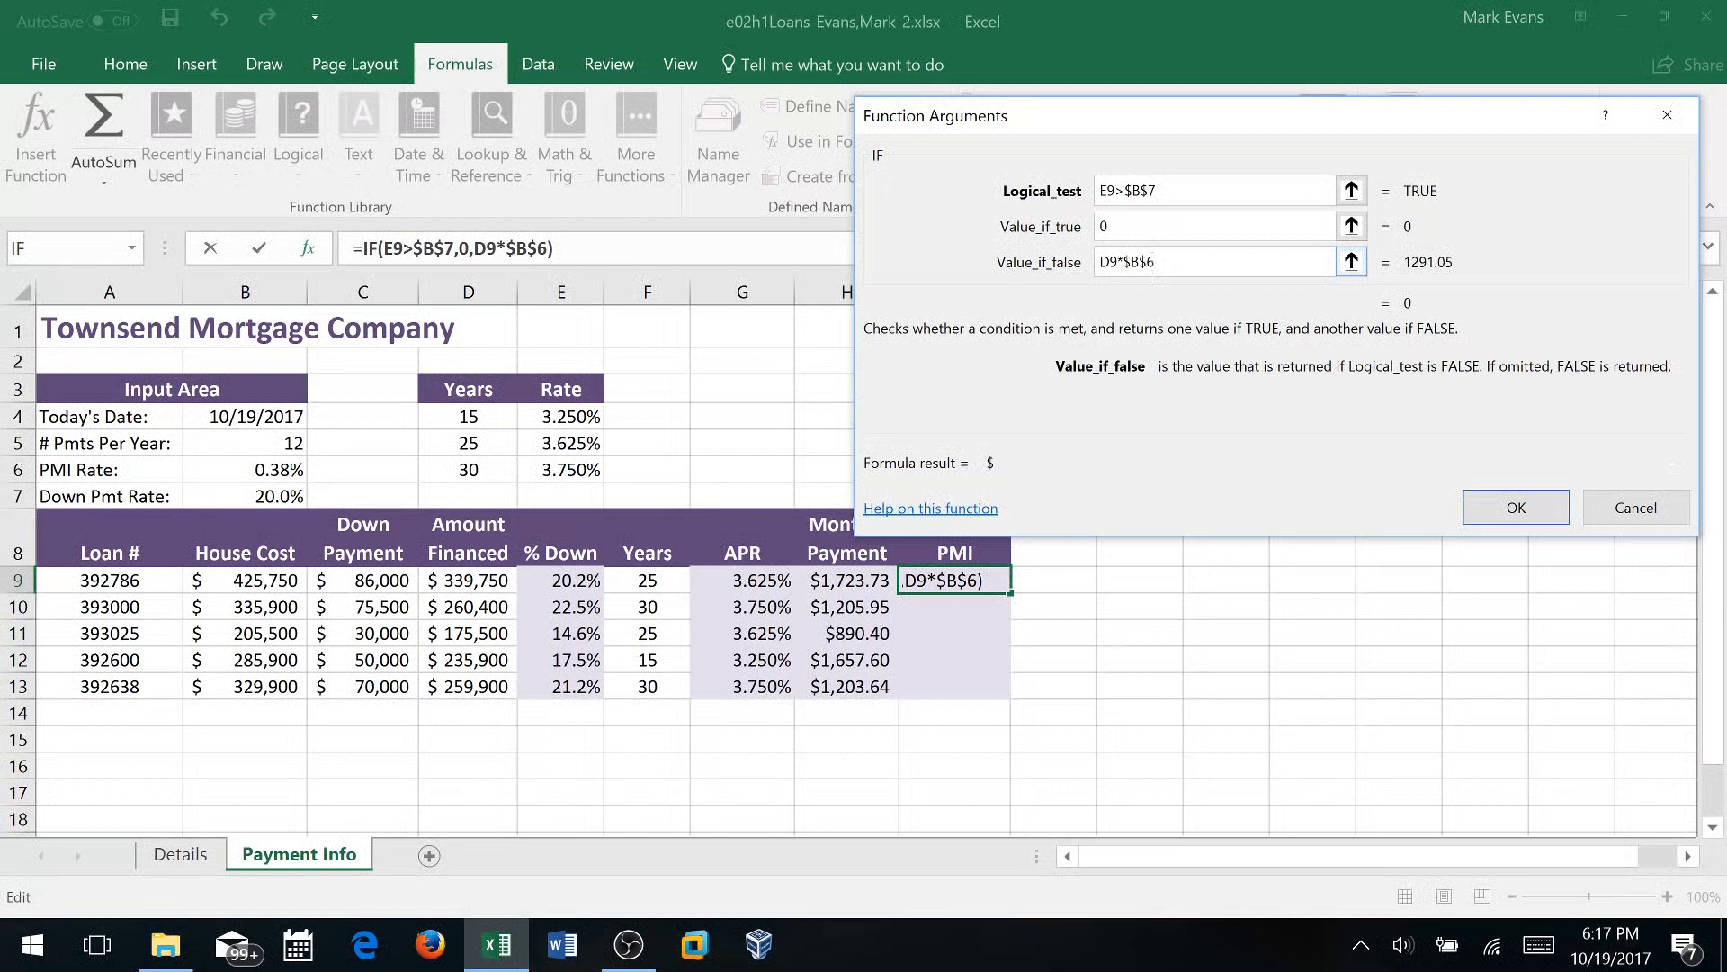
{"action": "type", "text": "/"}
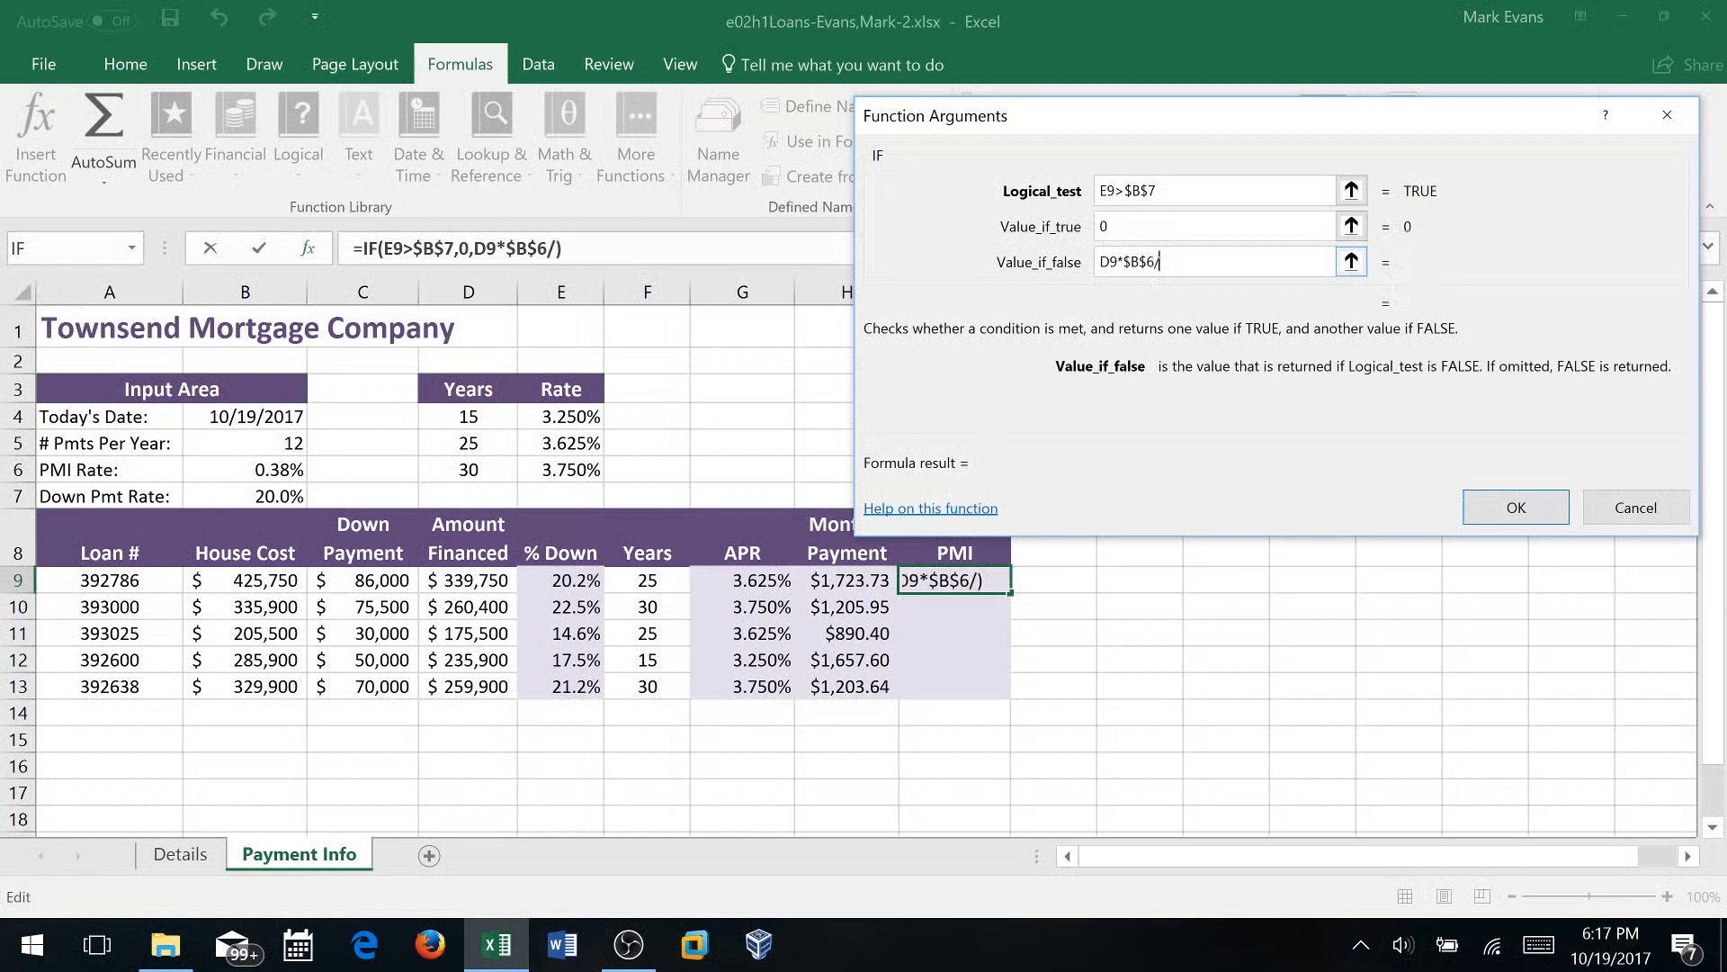
{"action": "type", "text": "$B$"}
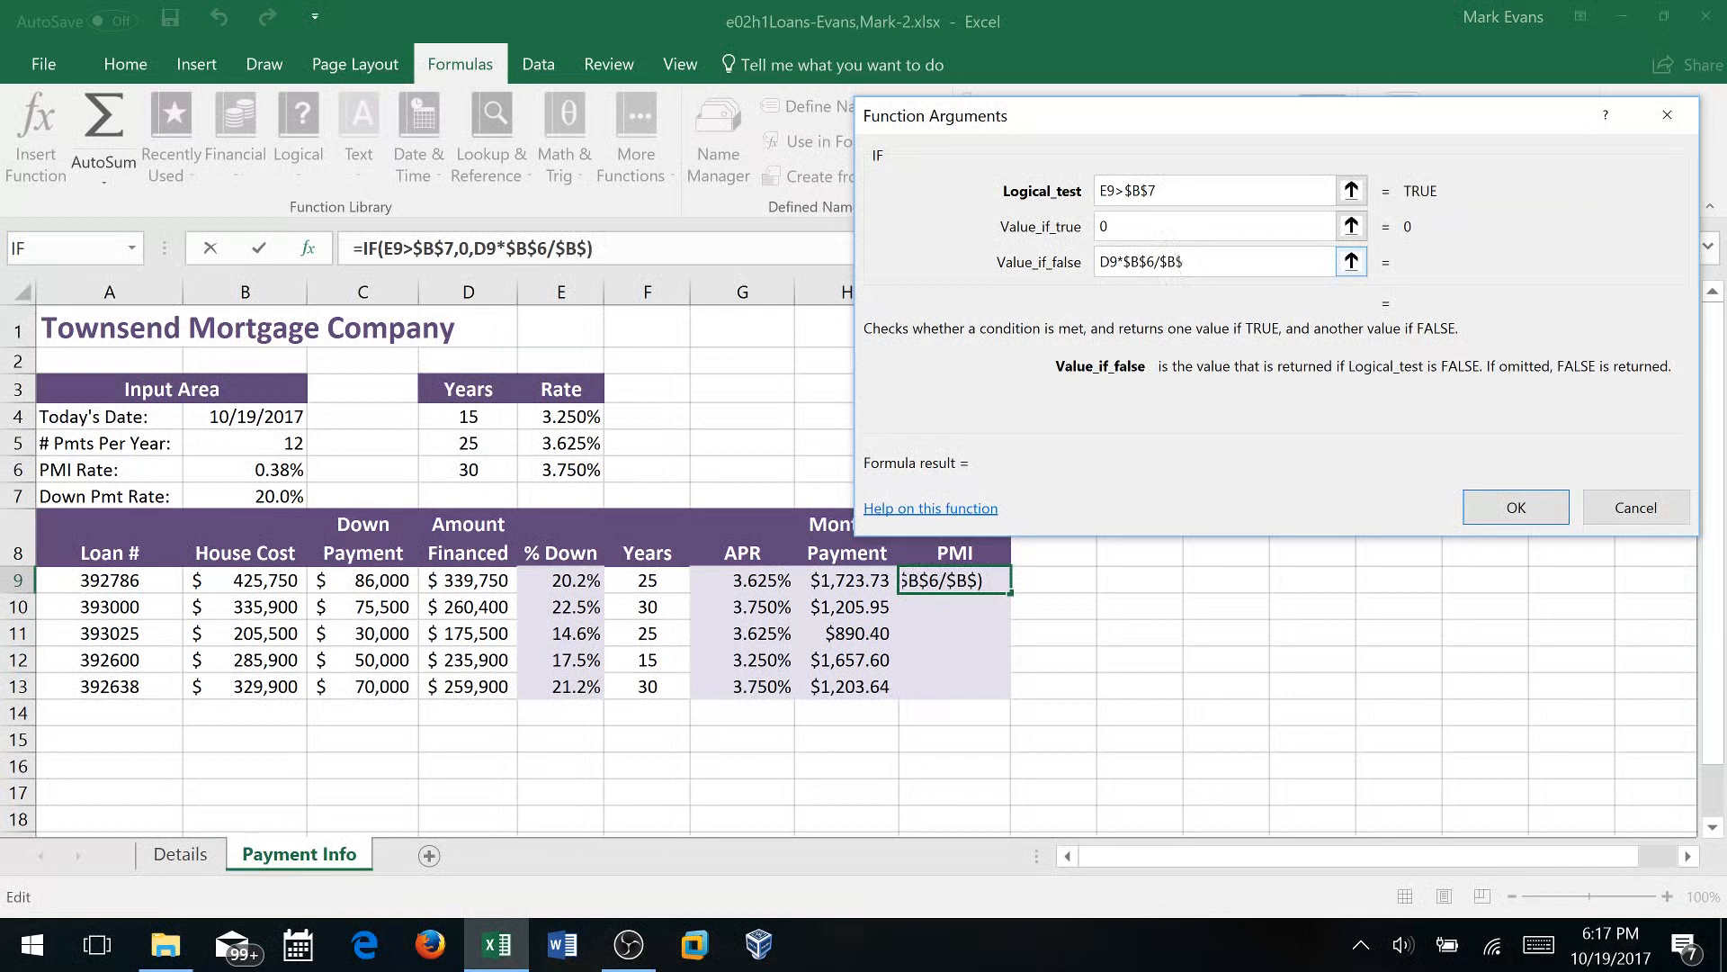
{"action": "type", "text": "5"}
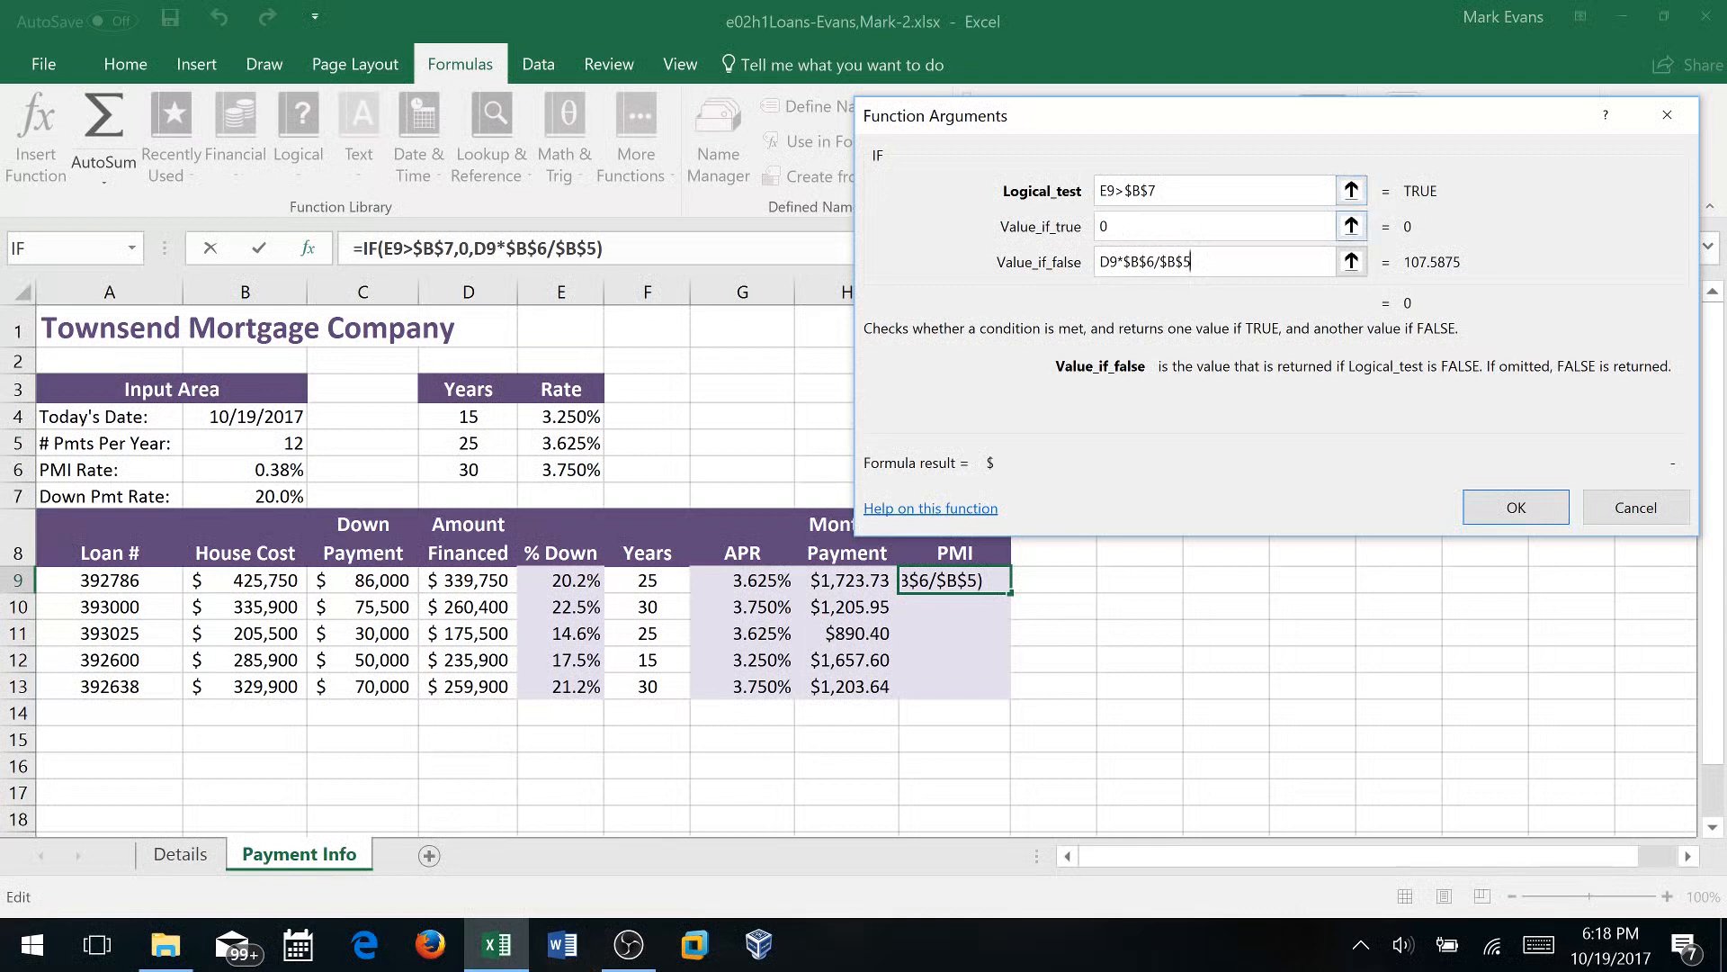
{"action": "left_click", "coordinate": [1098, 227]}
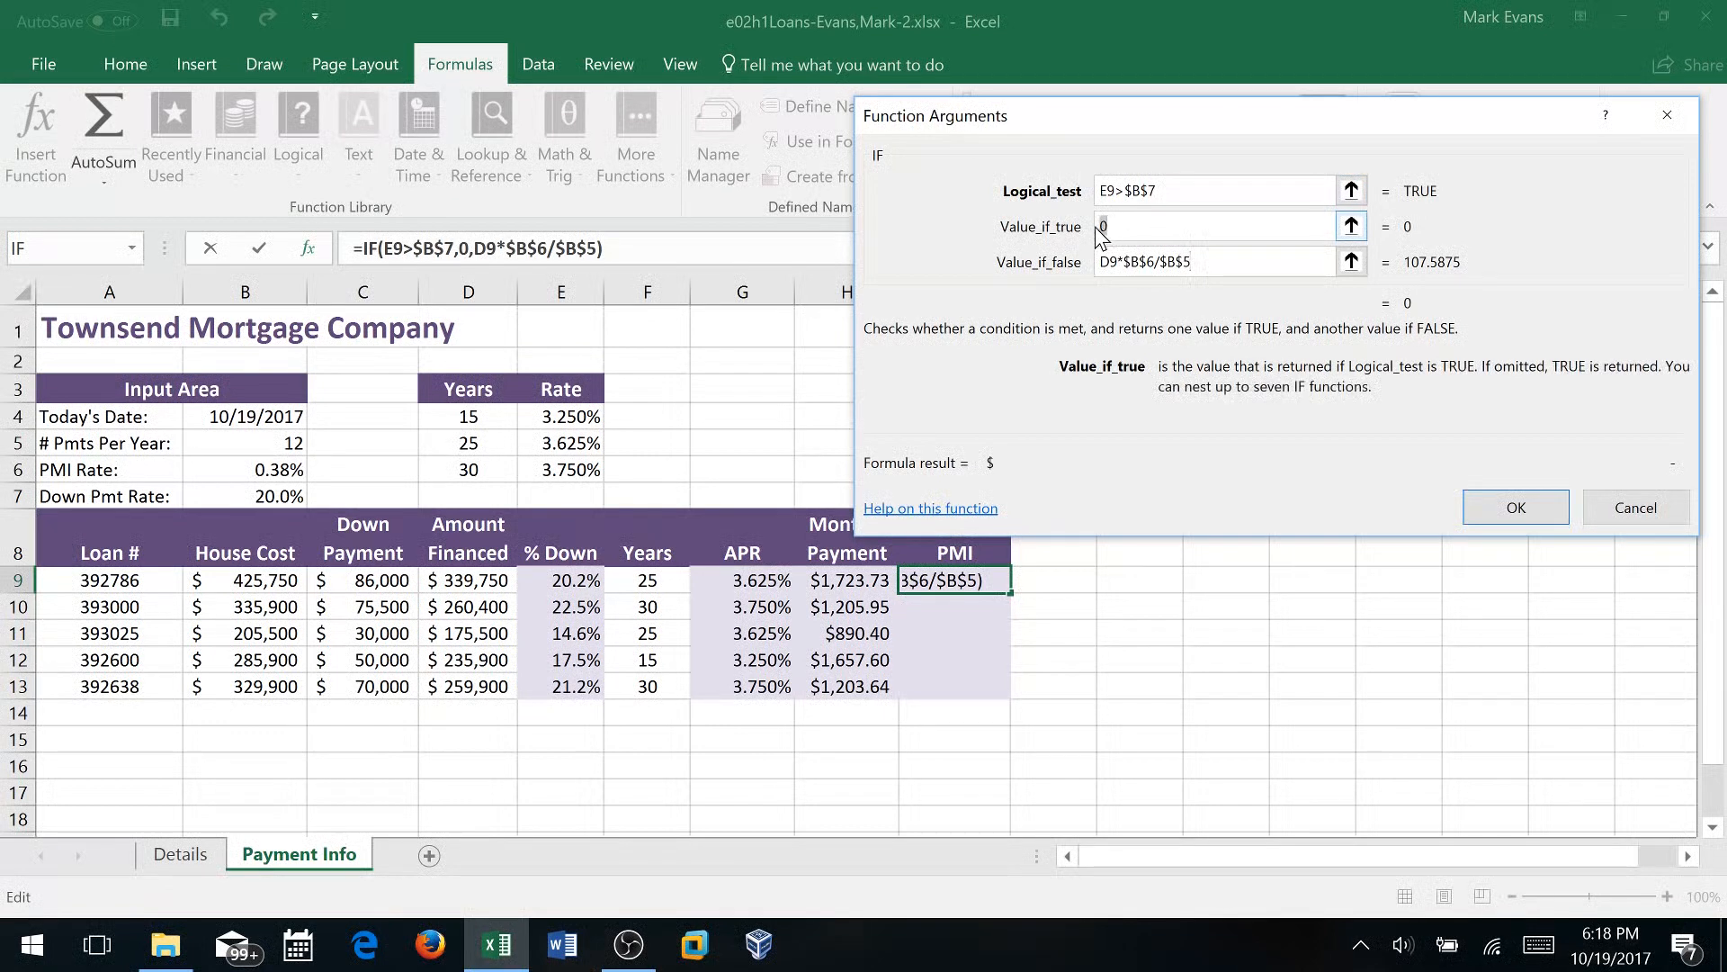
{"action": "left_click", "coordinate": [1193, 266]}
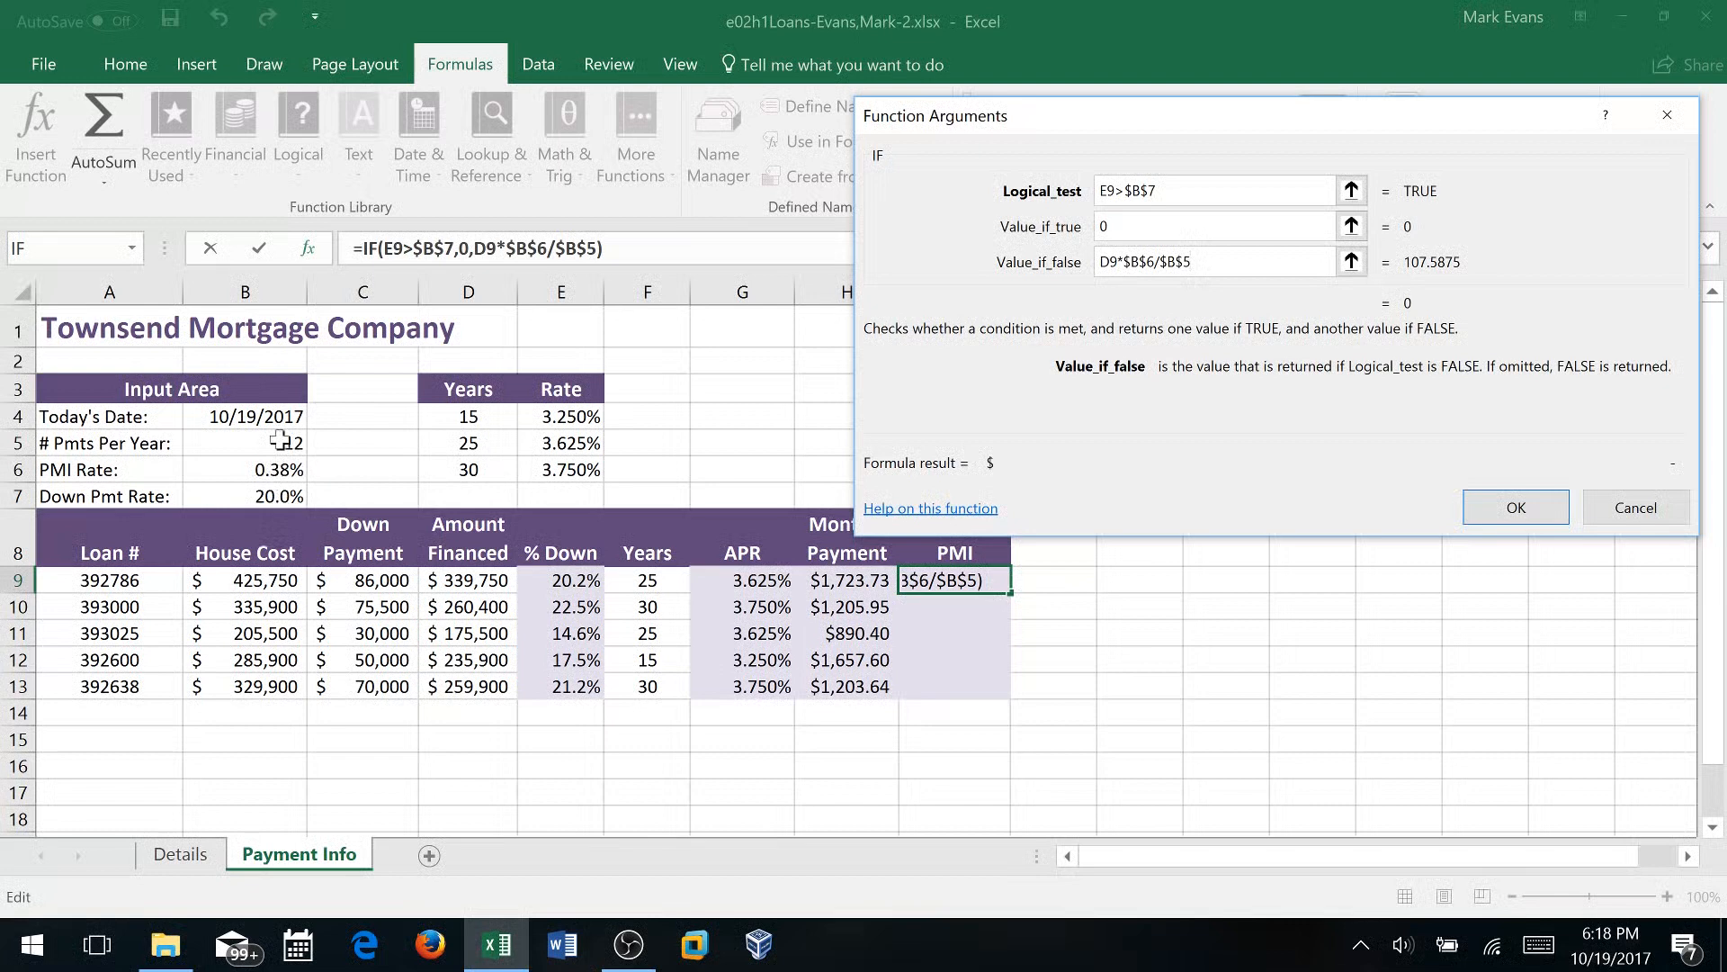
{"action": "left_click", "coordinate": [1514, 509]}
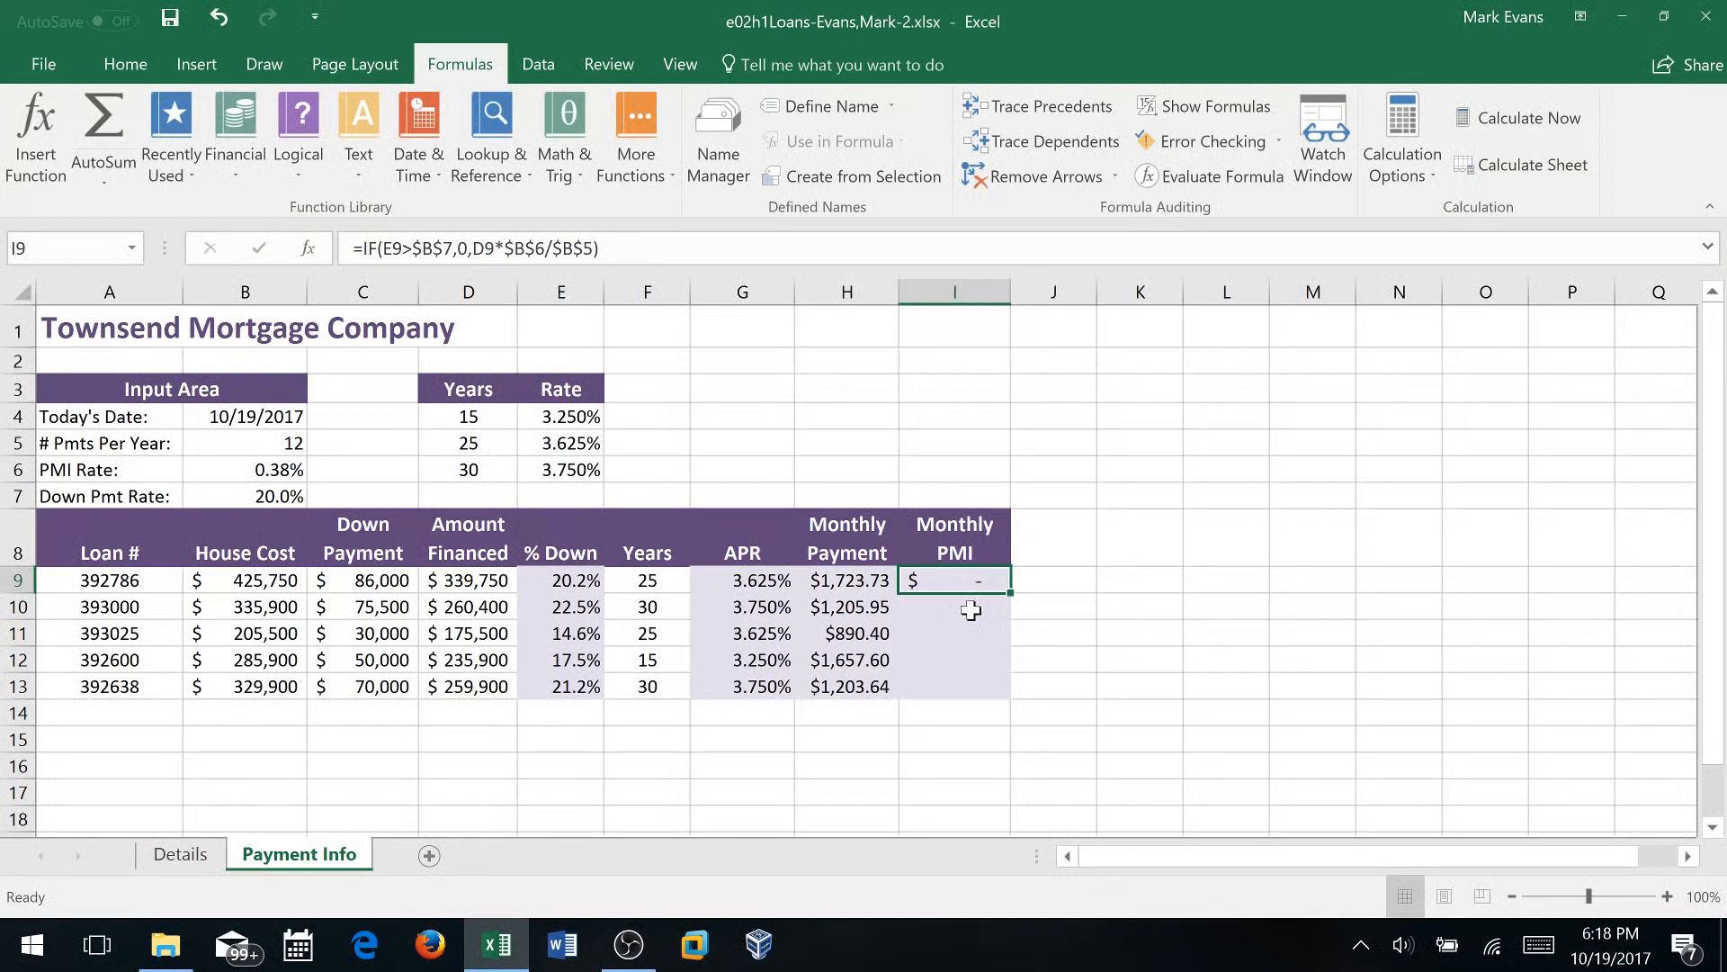
Fill the Monthly PMI formula from I9 down to I13, check the copied formulas in I10 through I13, and save the workbook
{"action": "left_click_drag", "start_coordinate": [1008, 594], "coordinate": [1008, 696]}
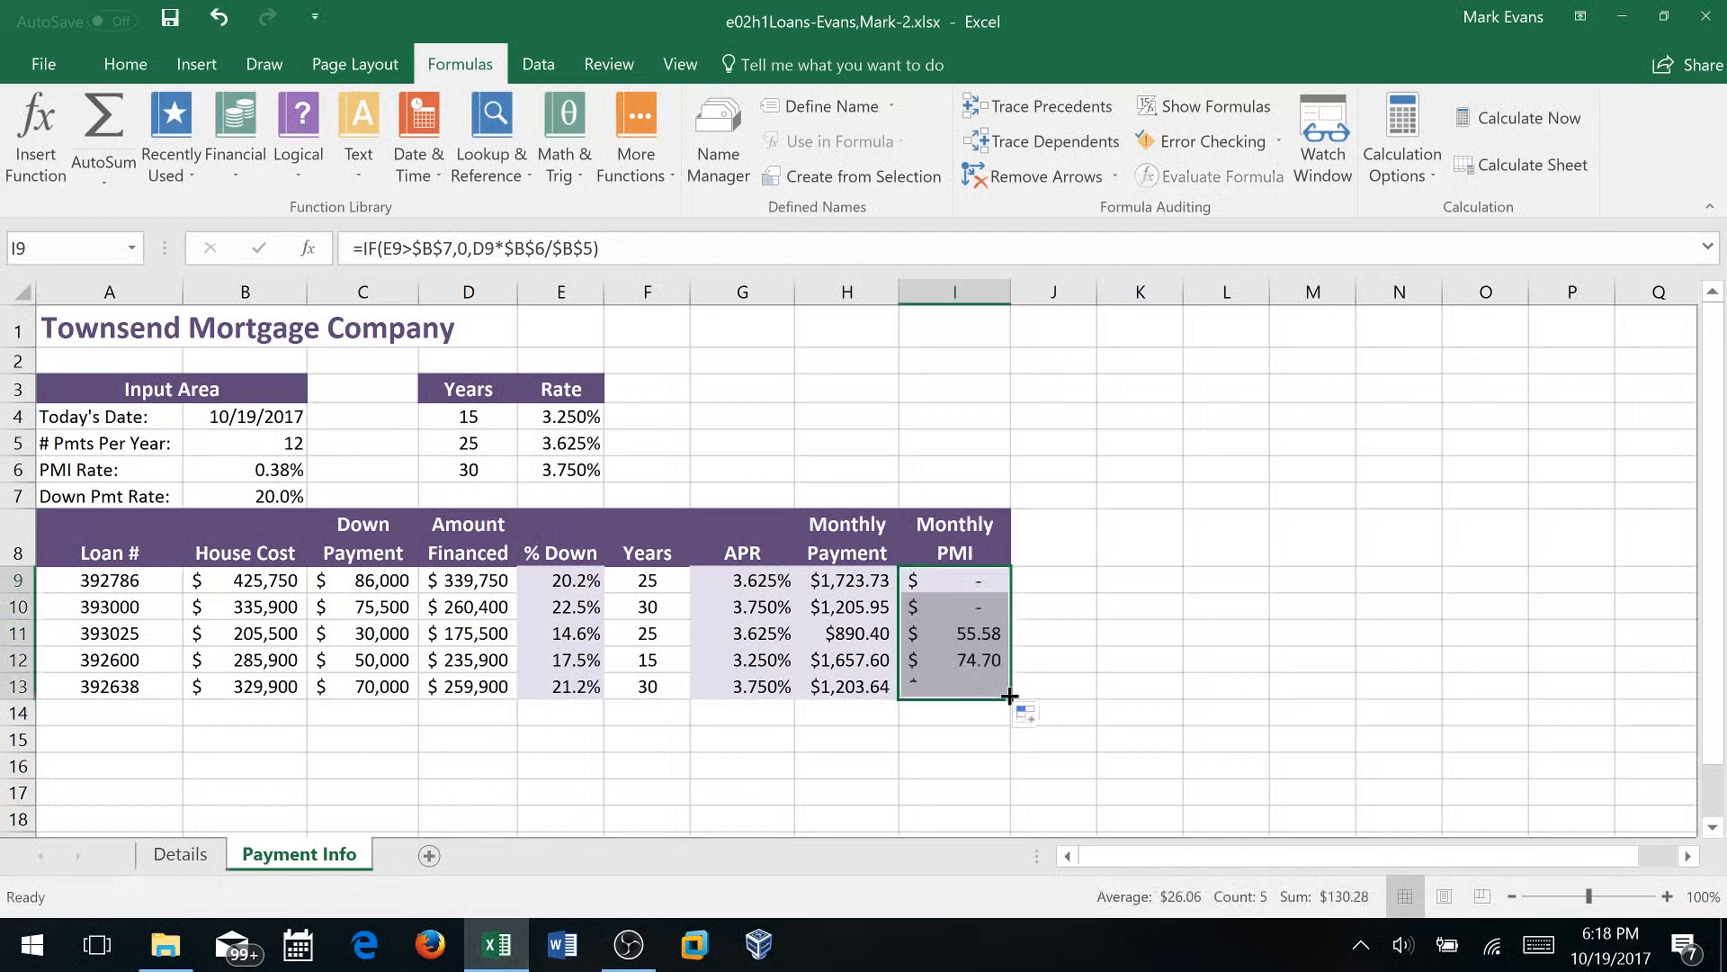
{"action": "left_click", "coordinate": [1000, 606]}
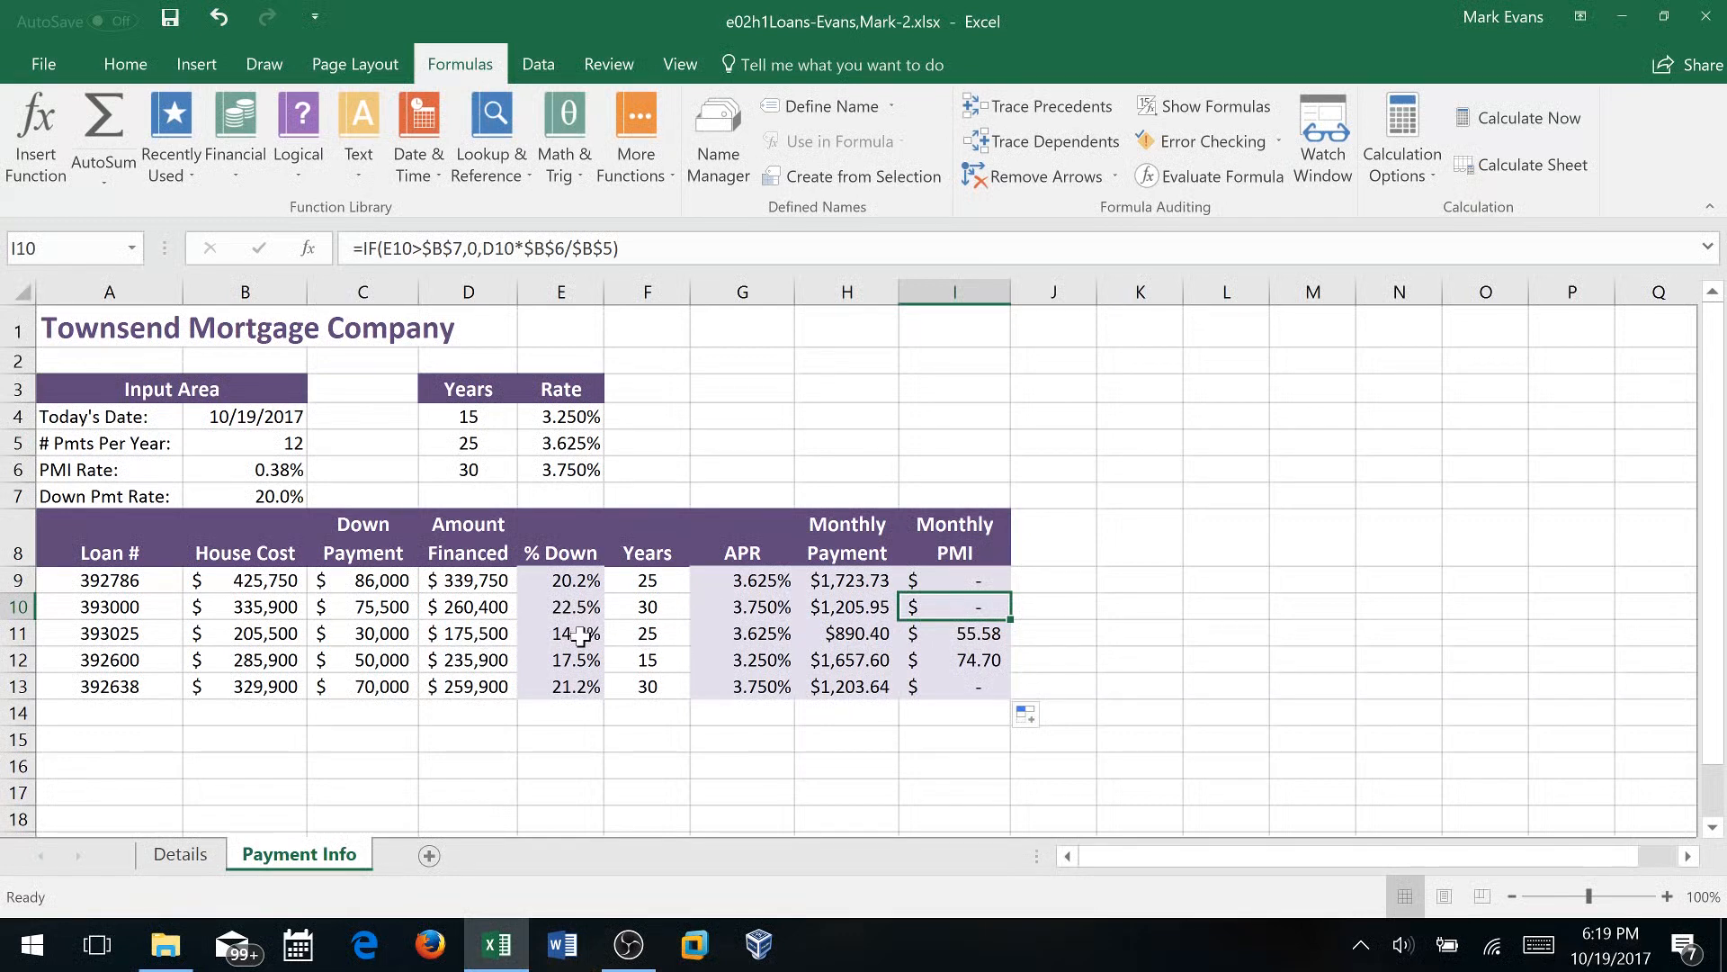
{"action": "left_click", "coordinate": [980, 637]}
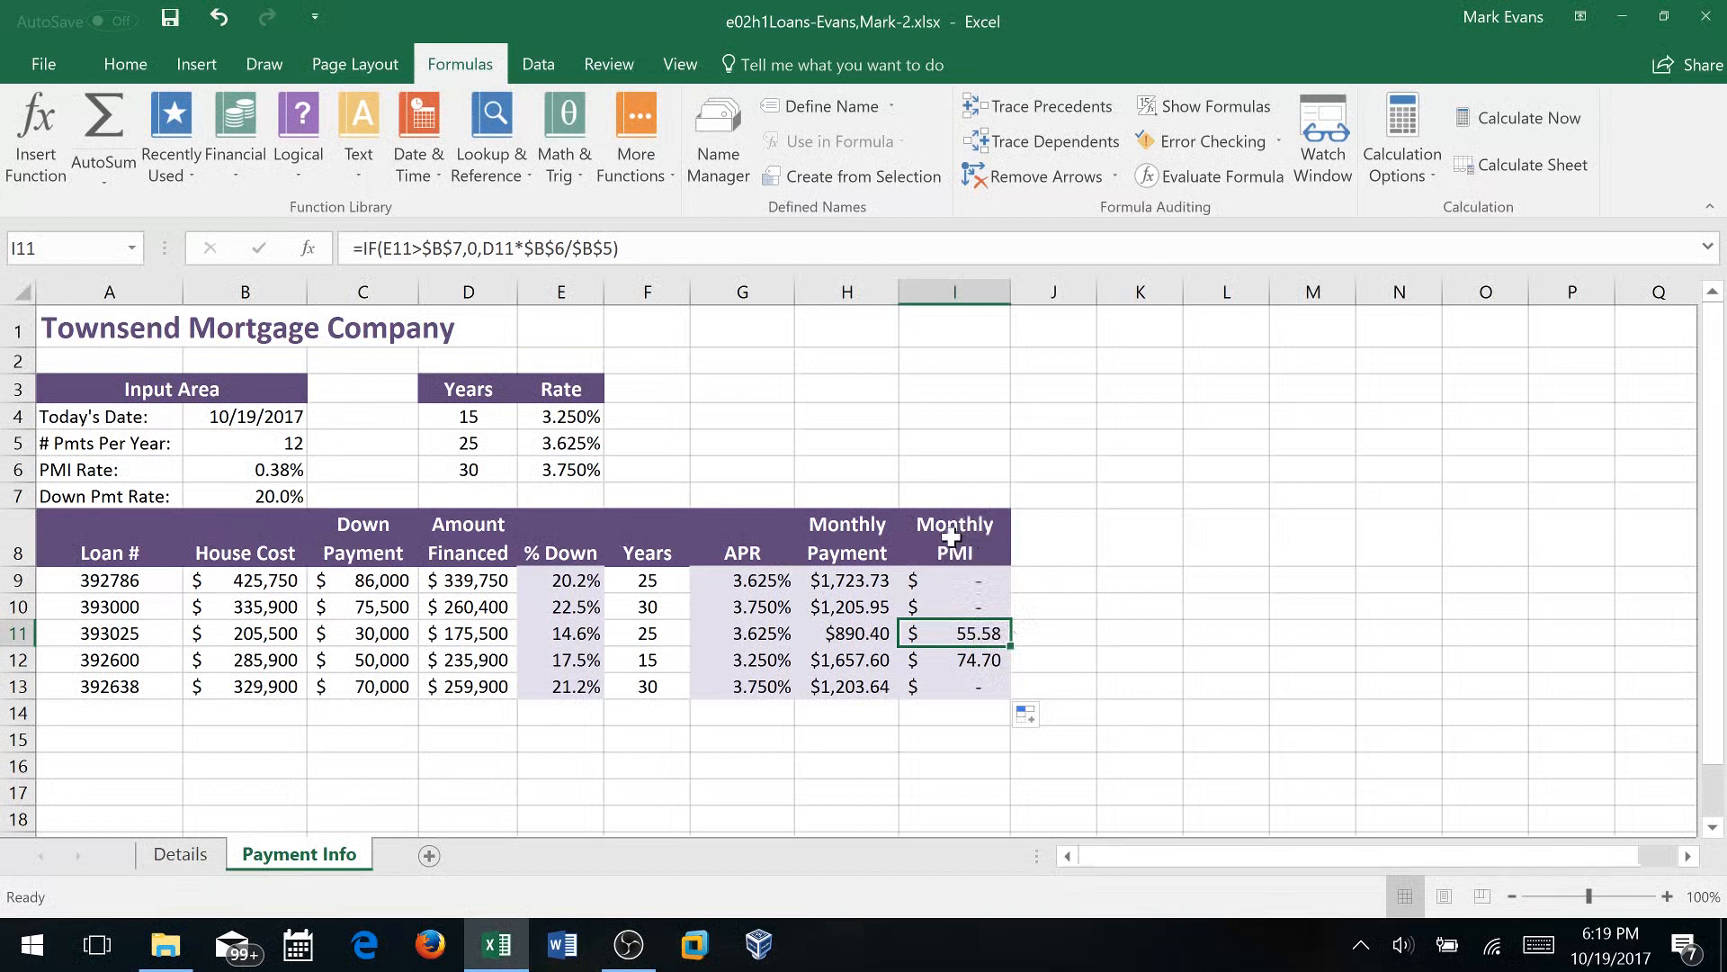
{"action": "left_click", "coordinate": [979, 666]}
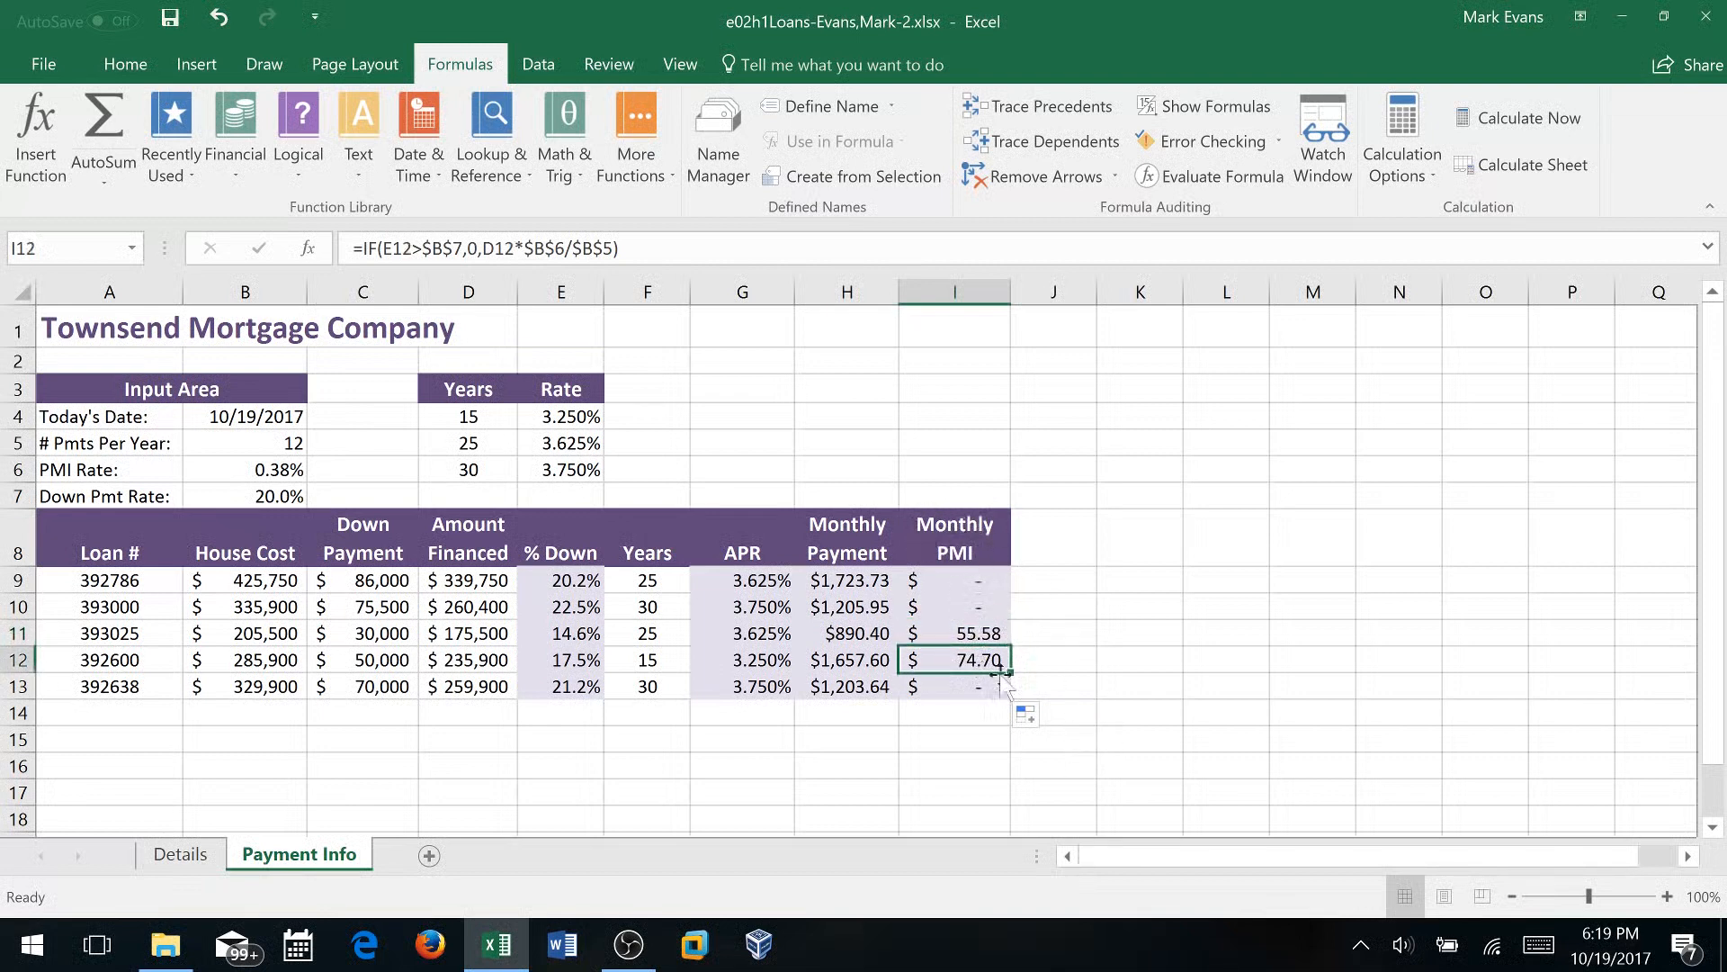
{"action": "left_click", "coordinate": [942, 680]}
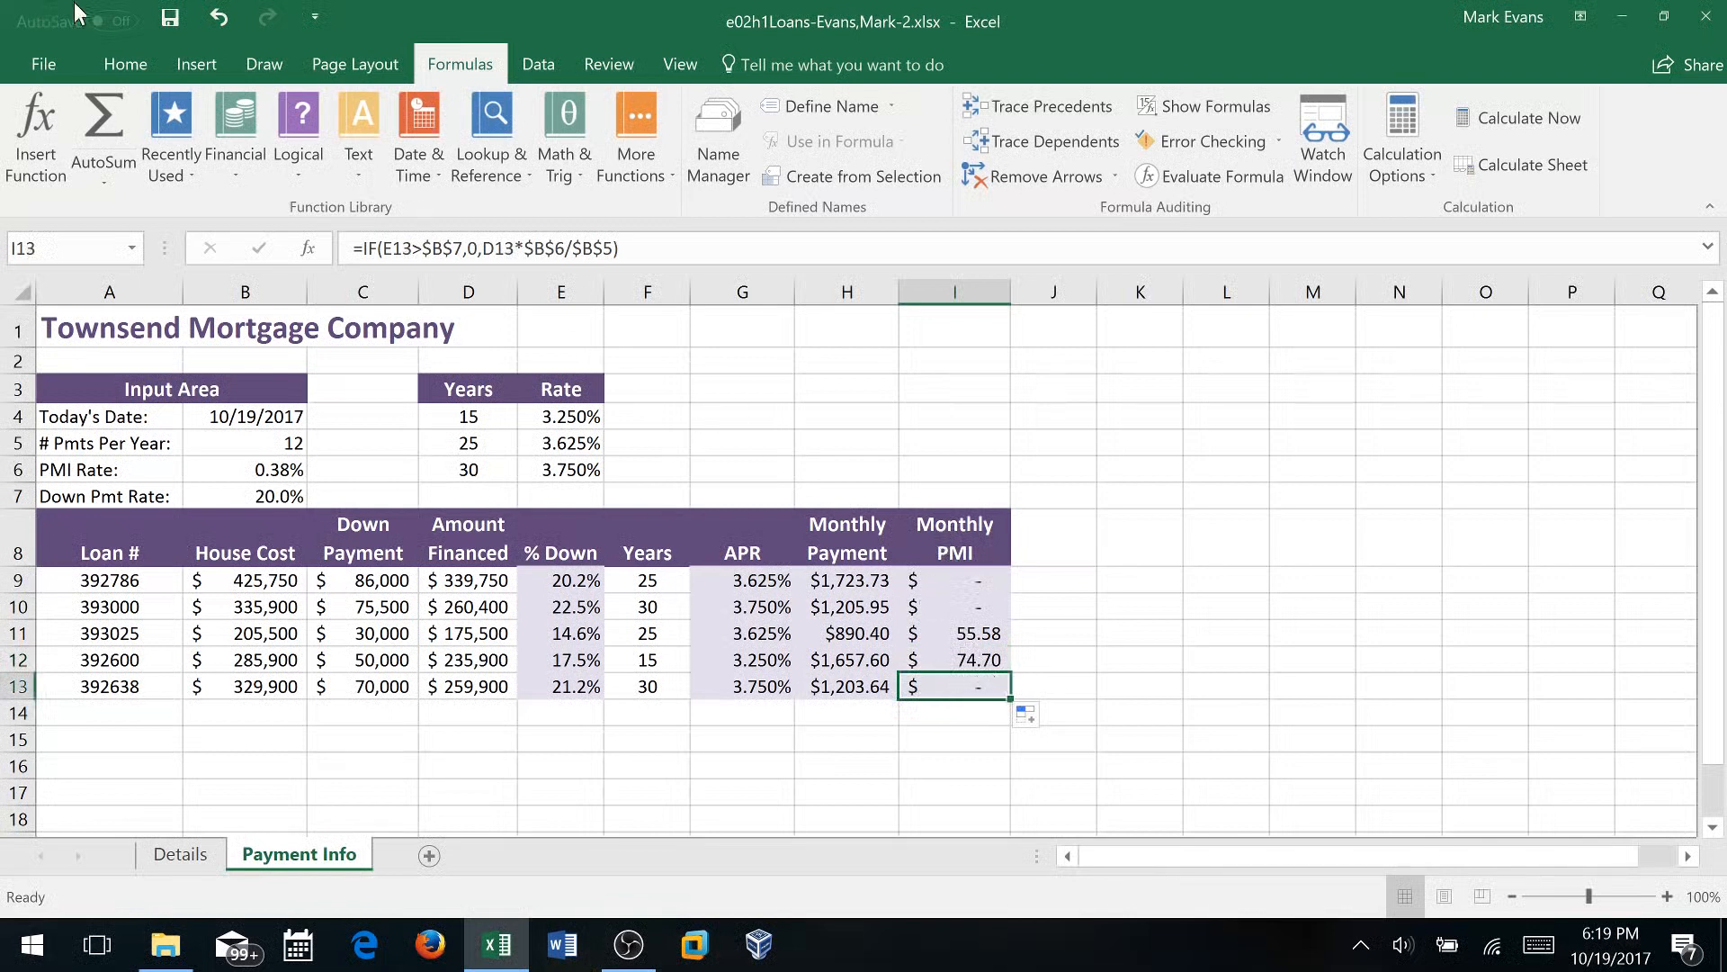
{"action": "left_click", "coordinate": [161, 20]}
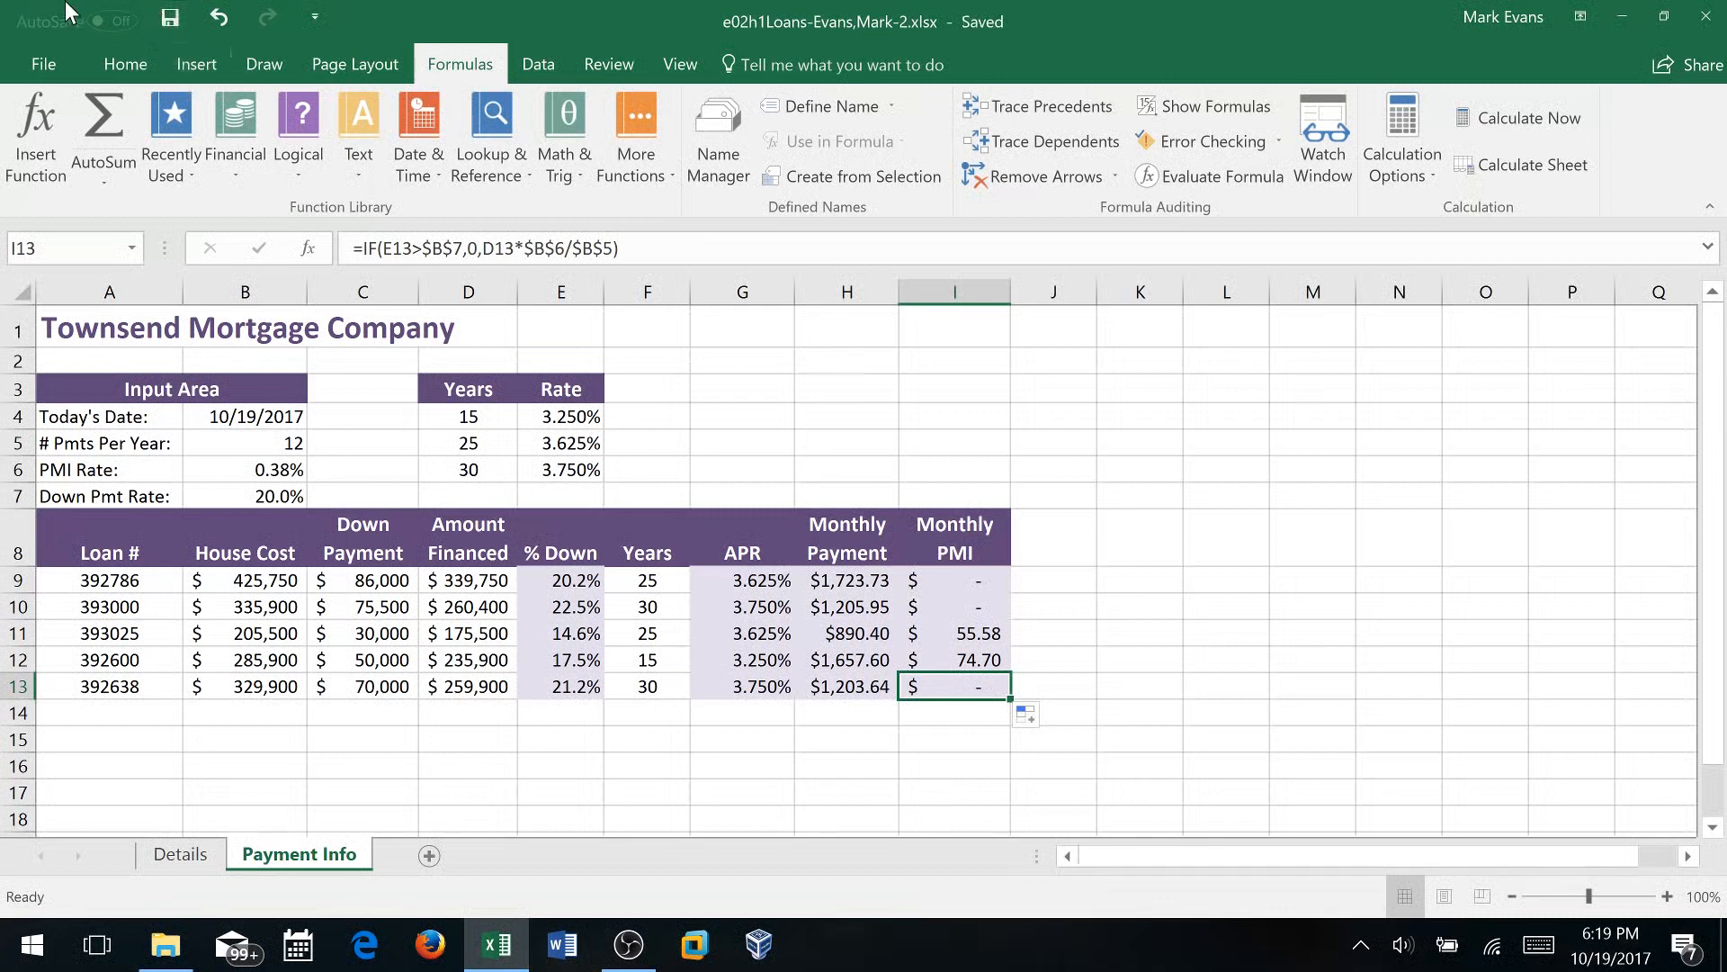
In the Payment Info sheet's page setup, fit the printout to 1 page wide by 1 tall and center it horizontally
{"action": "left_click", "coordinate": [132, 65]}
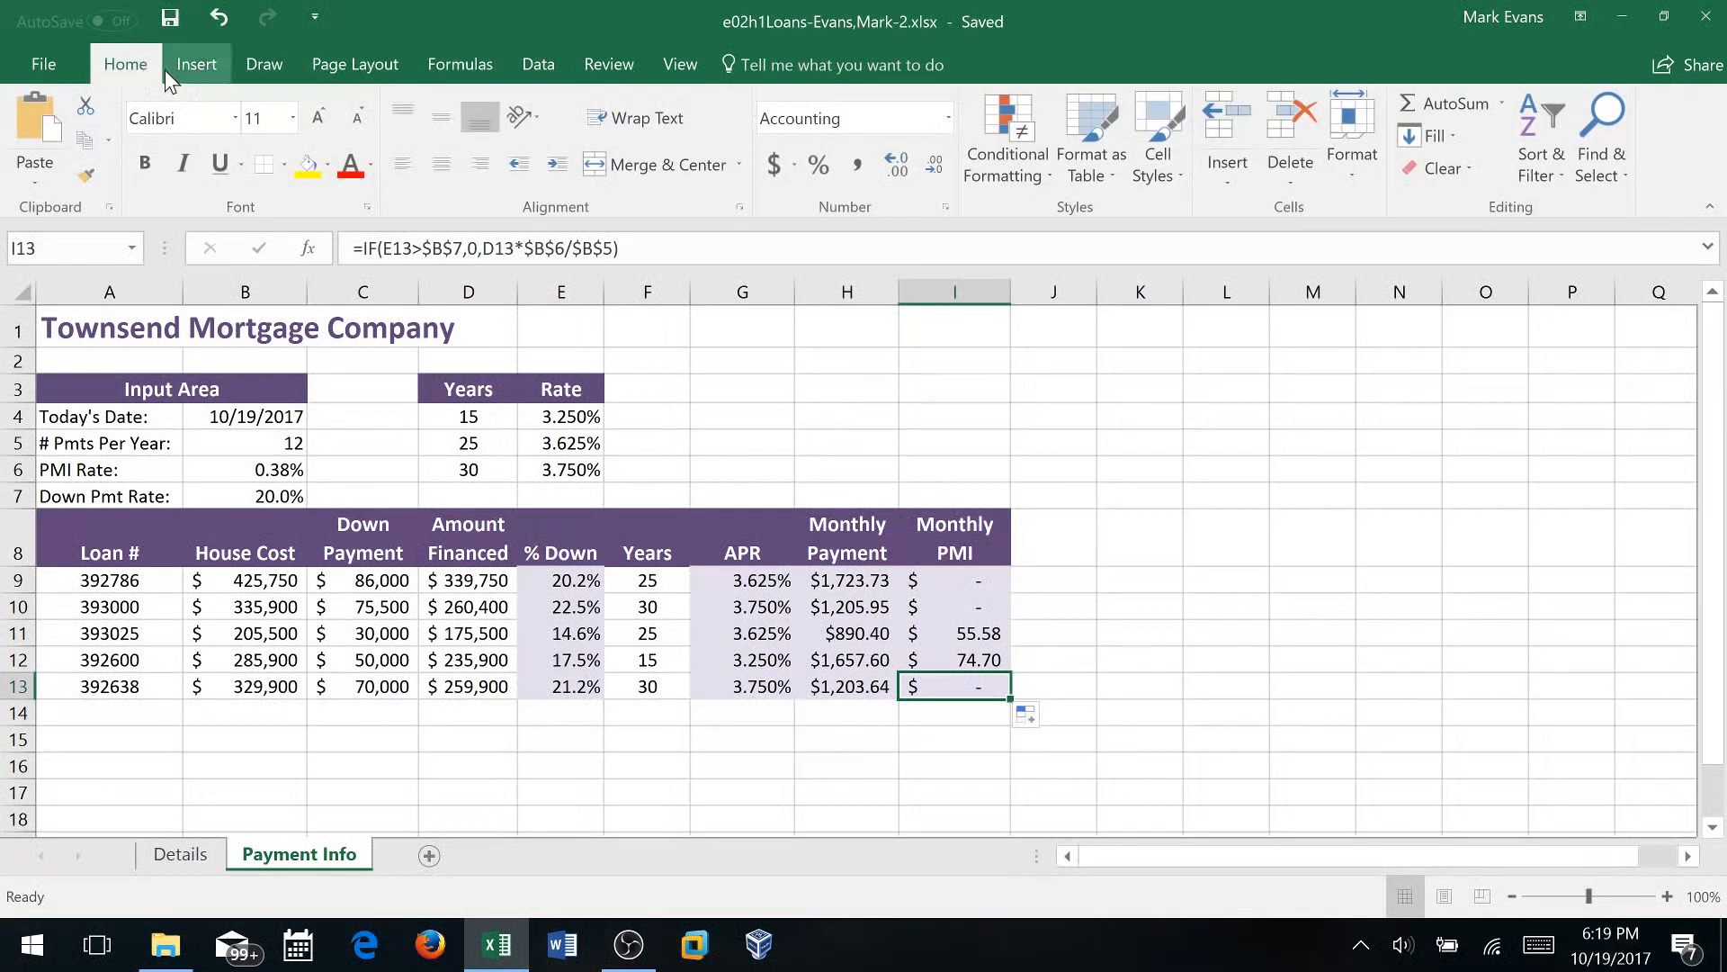
{"action": "left_click", "coordinate": [371, 67]}
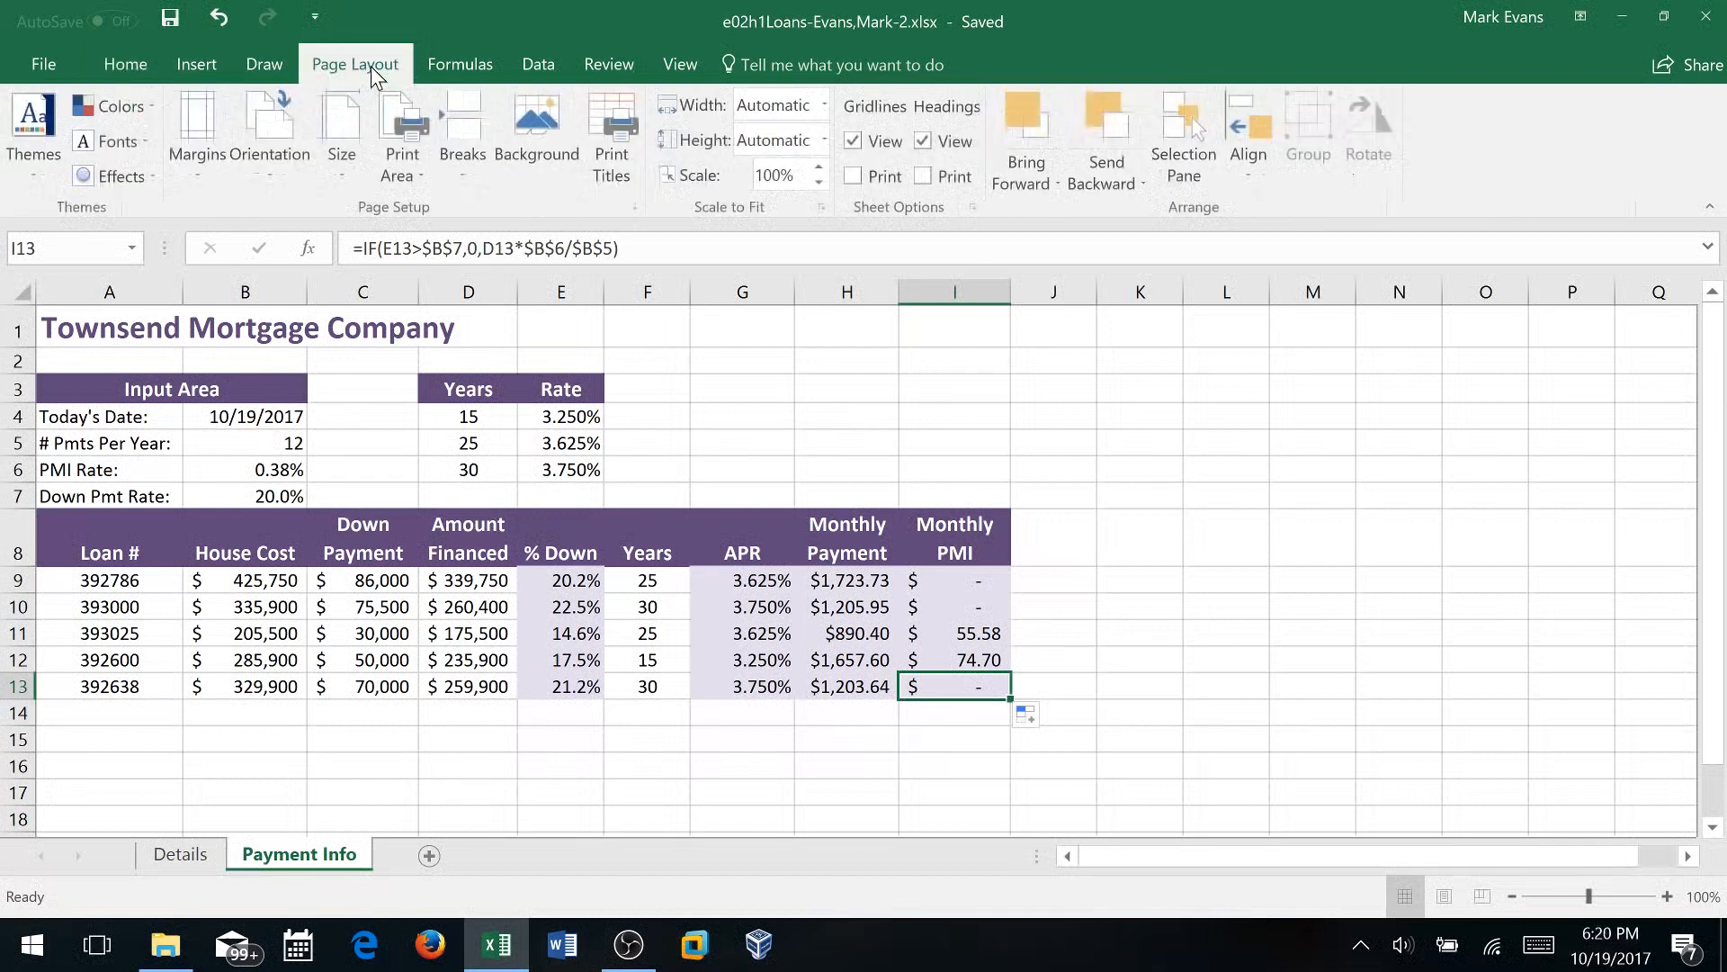
{"action": "left_click", "coordinate": [635, 211]}
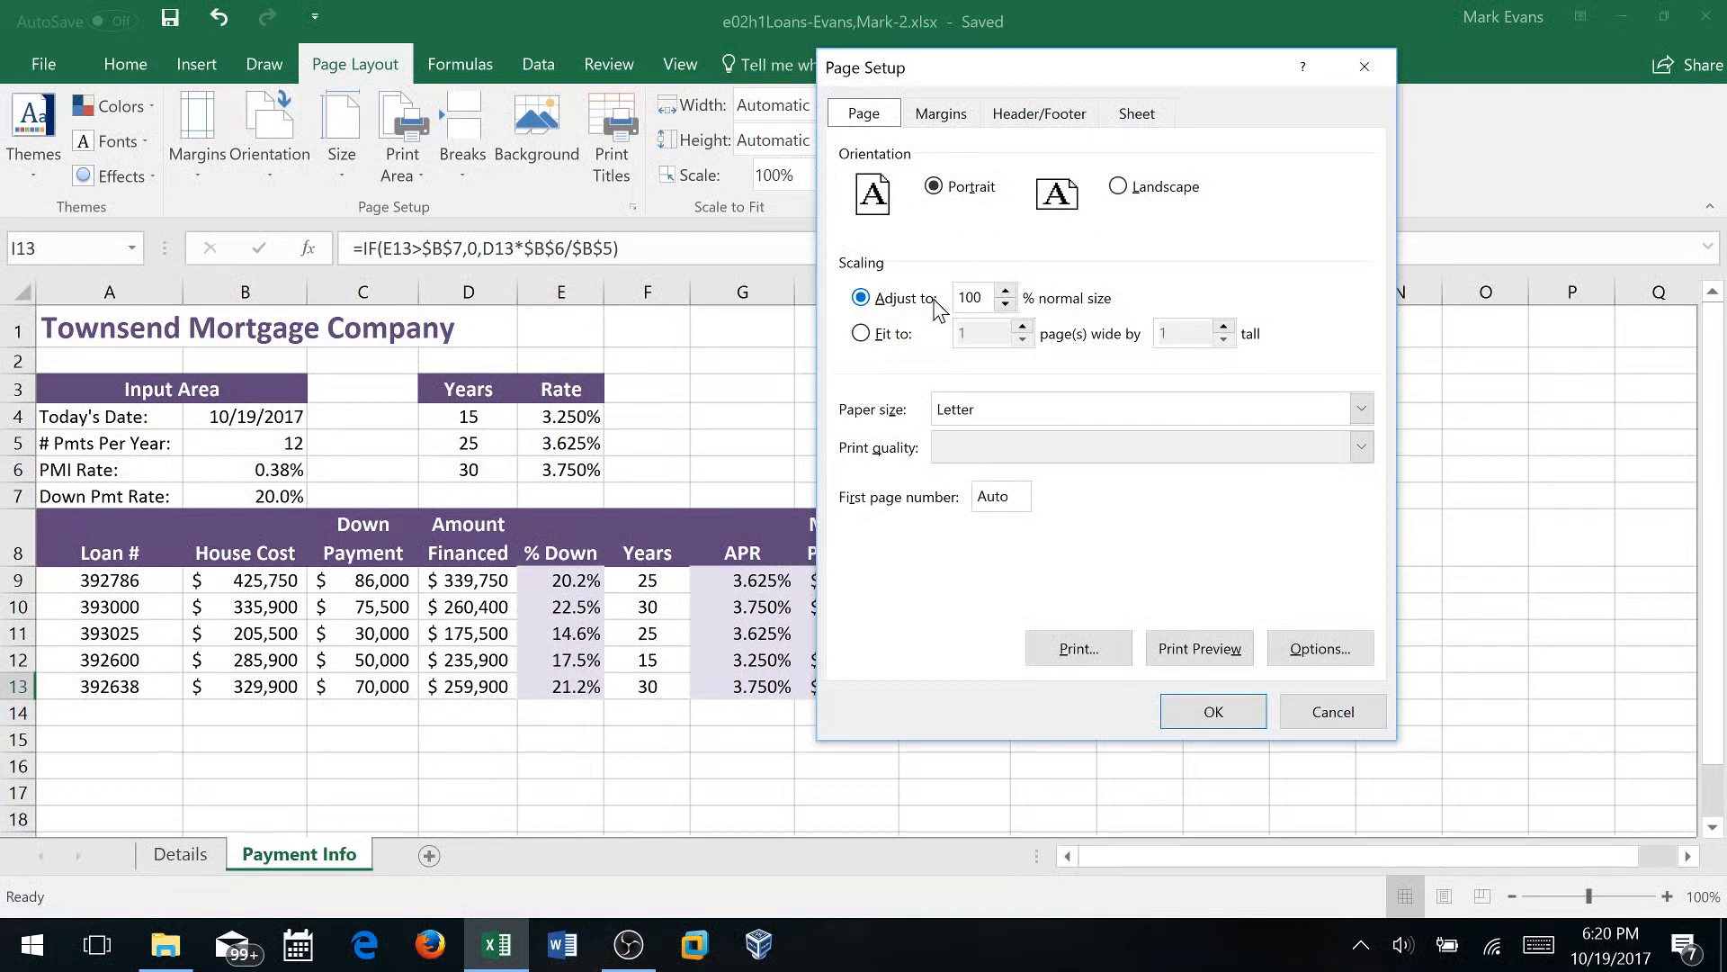
{"action": "left_click", "coordinate": [861, 334]}
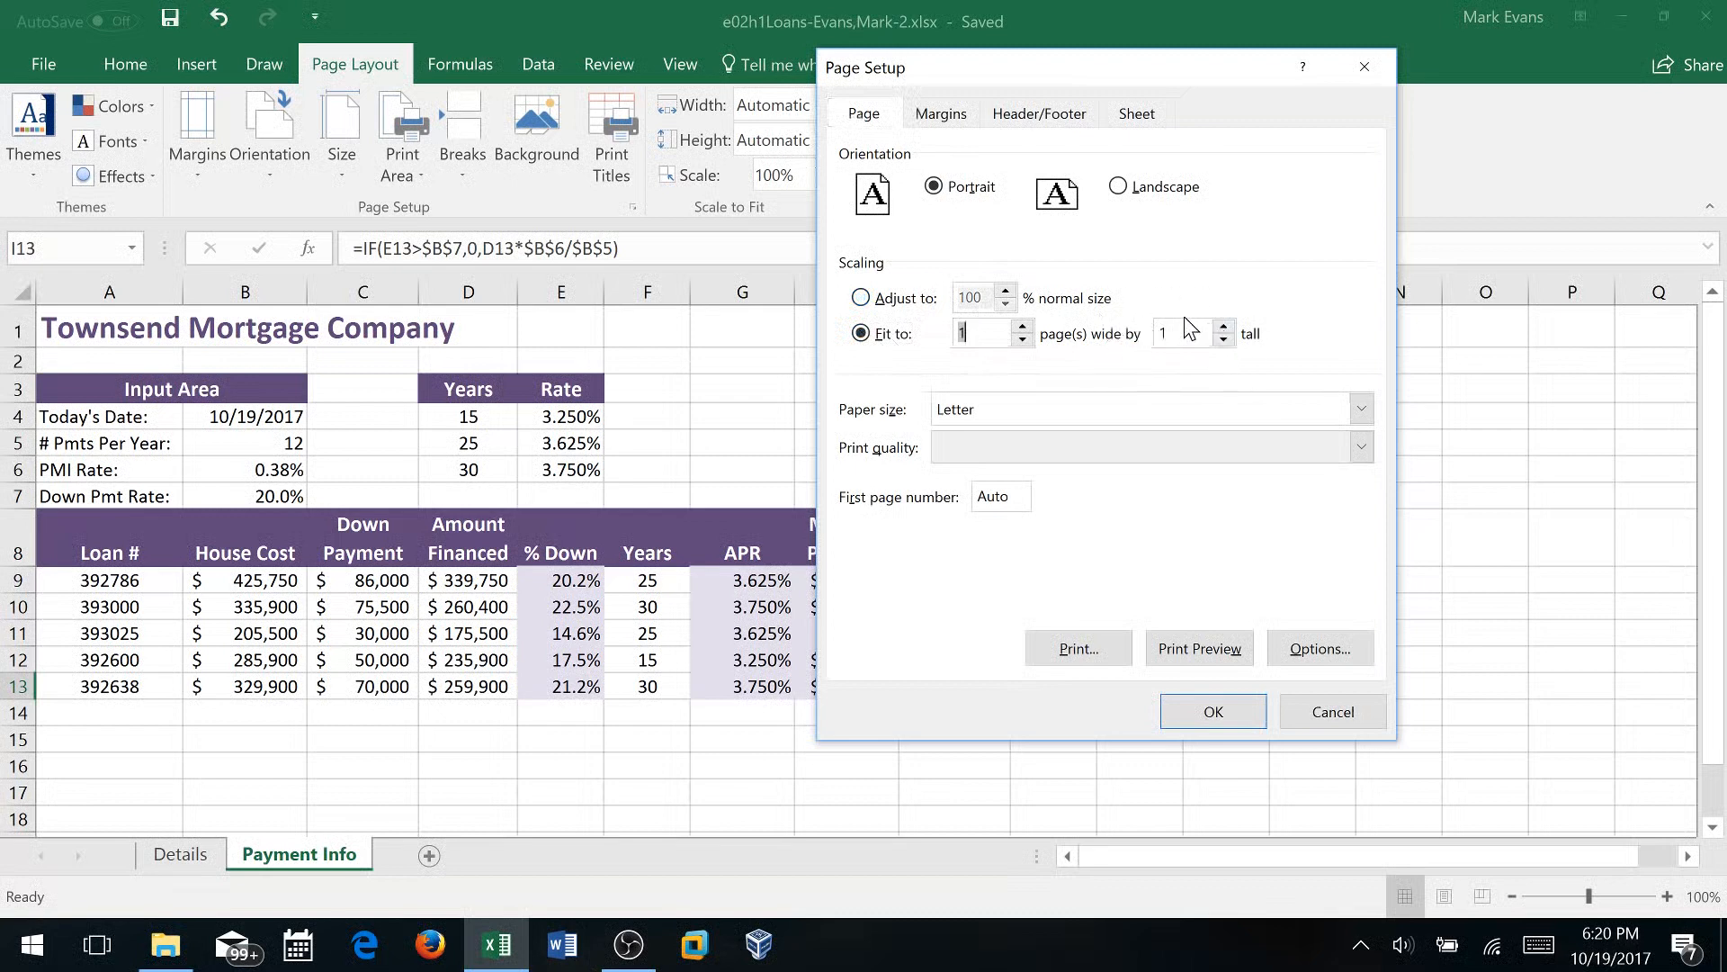
{"action": "left_click", "coordinate": [947, 119]}
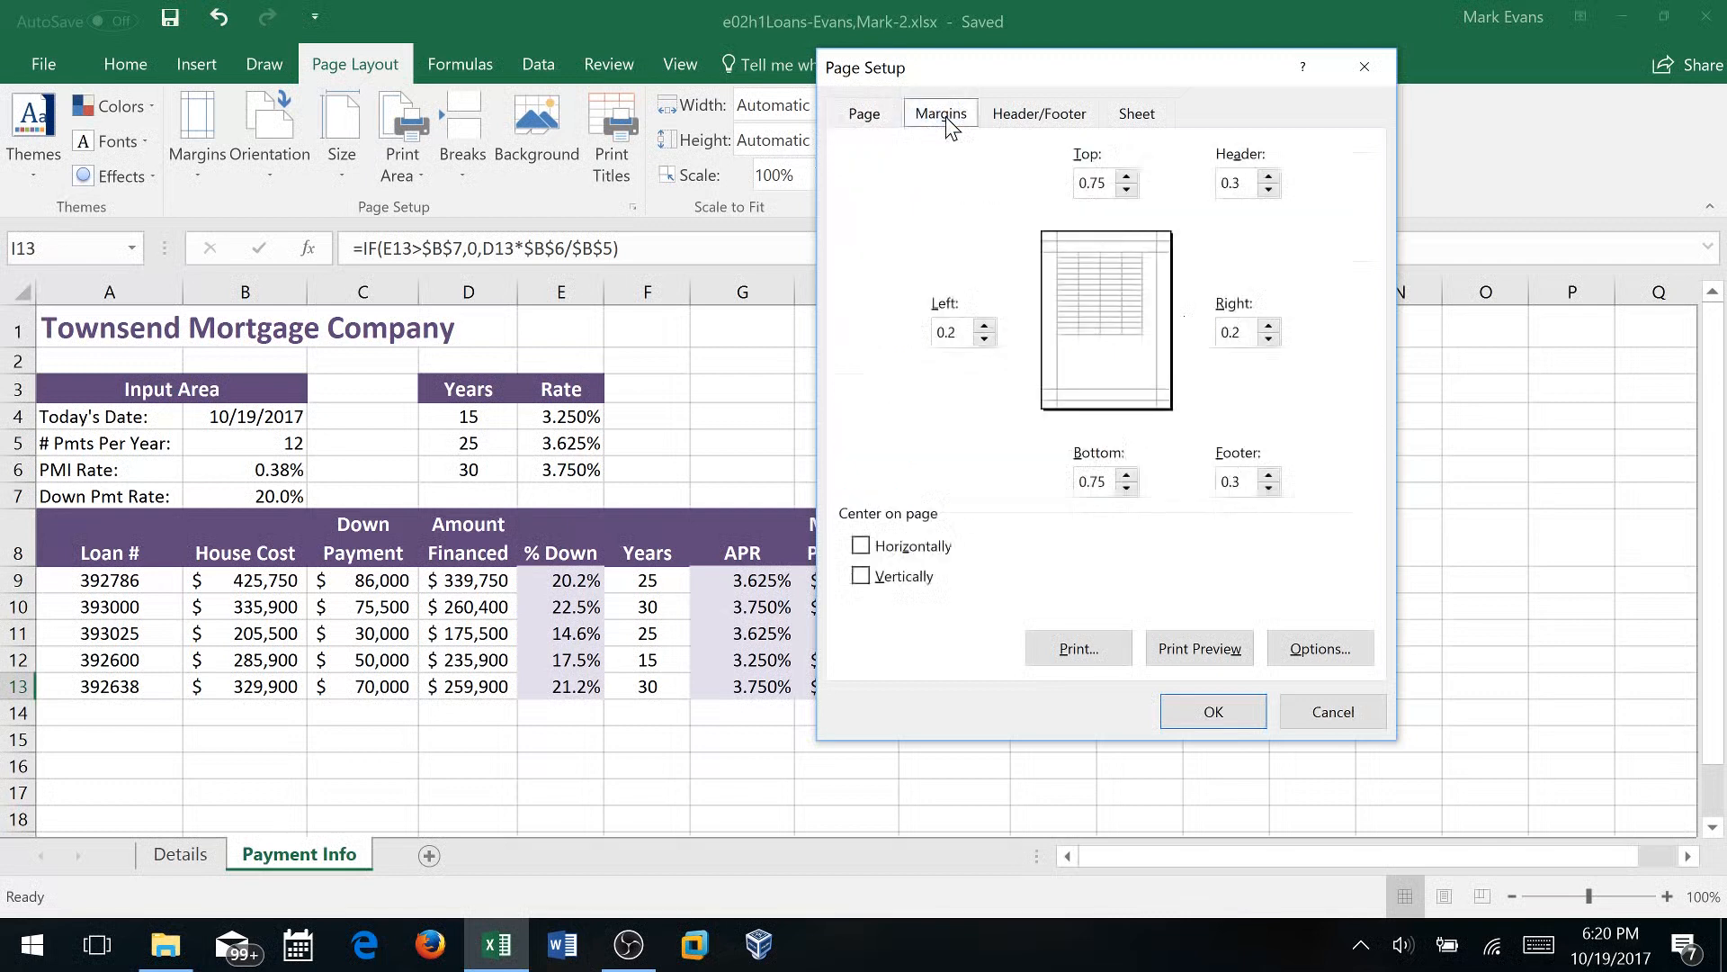
{"action": "left_click", "coordinate": [861, 546]}
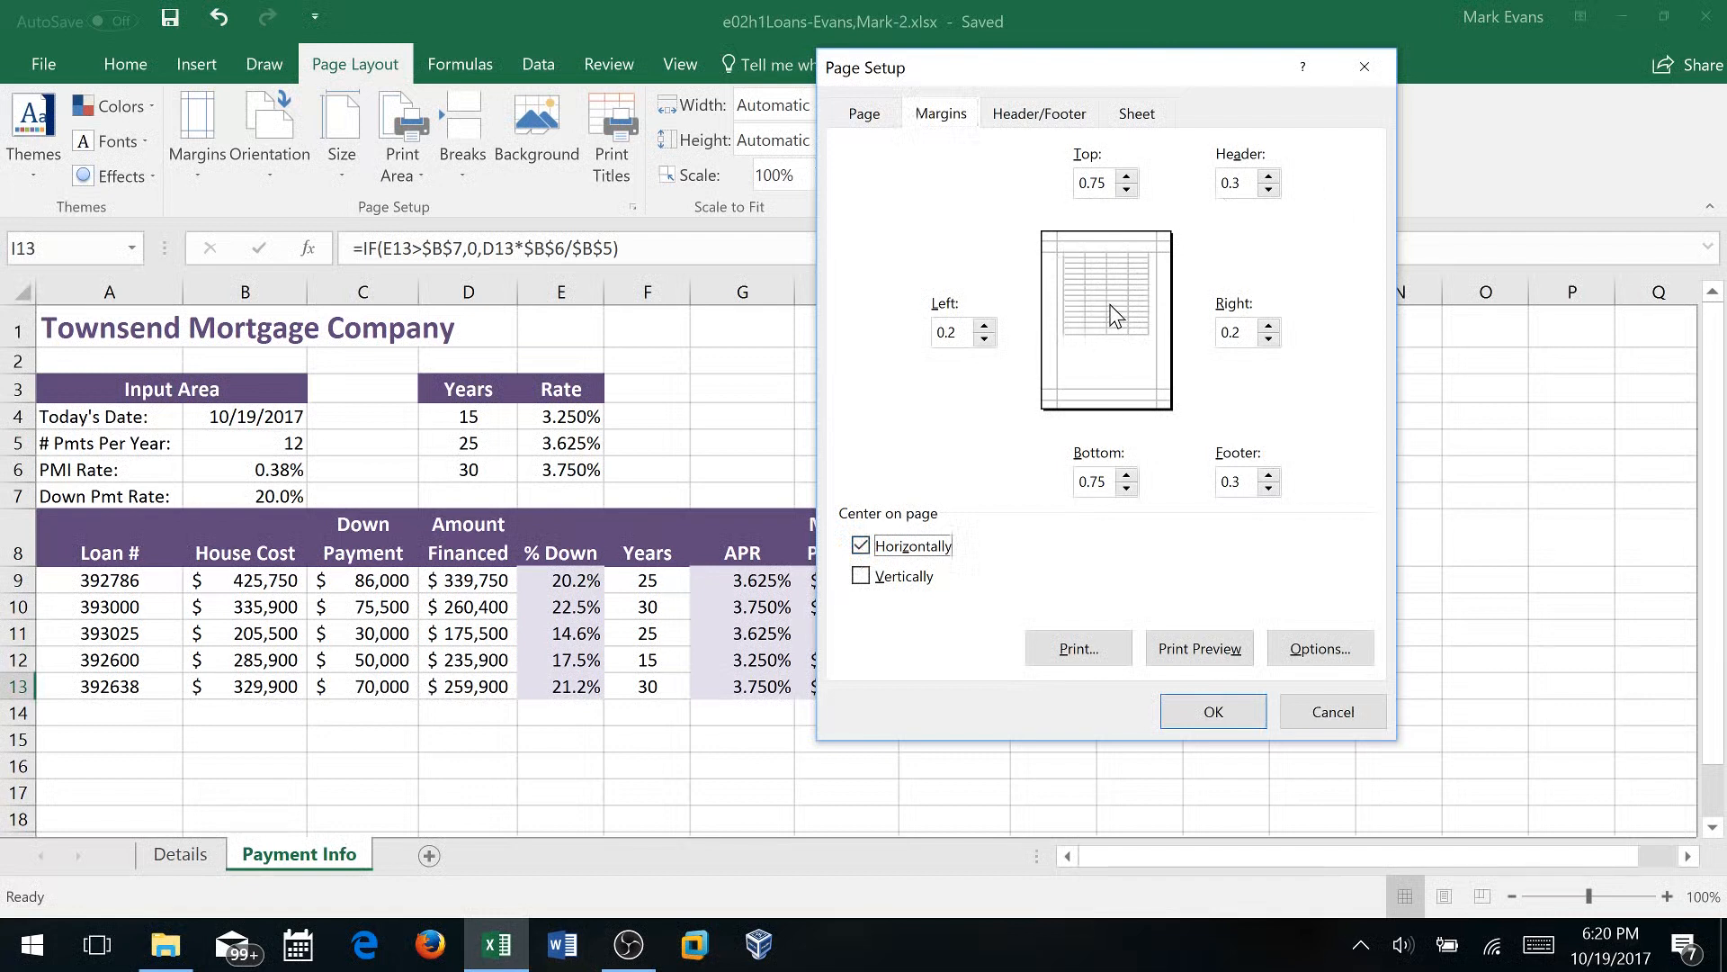
Create a custom footer for Payment Info with the author's full name at left, sheet name in the center and file name at right
{"action": "left_click", "coordinate": [1060, 116]}
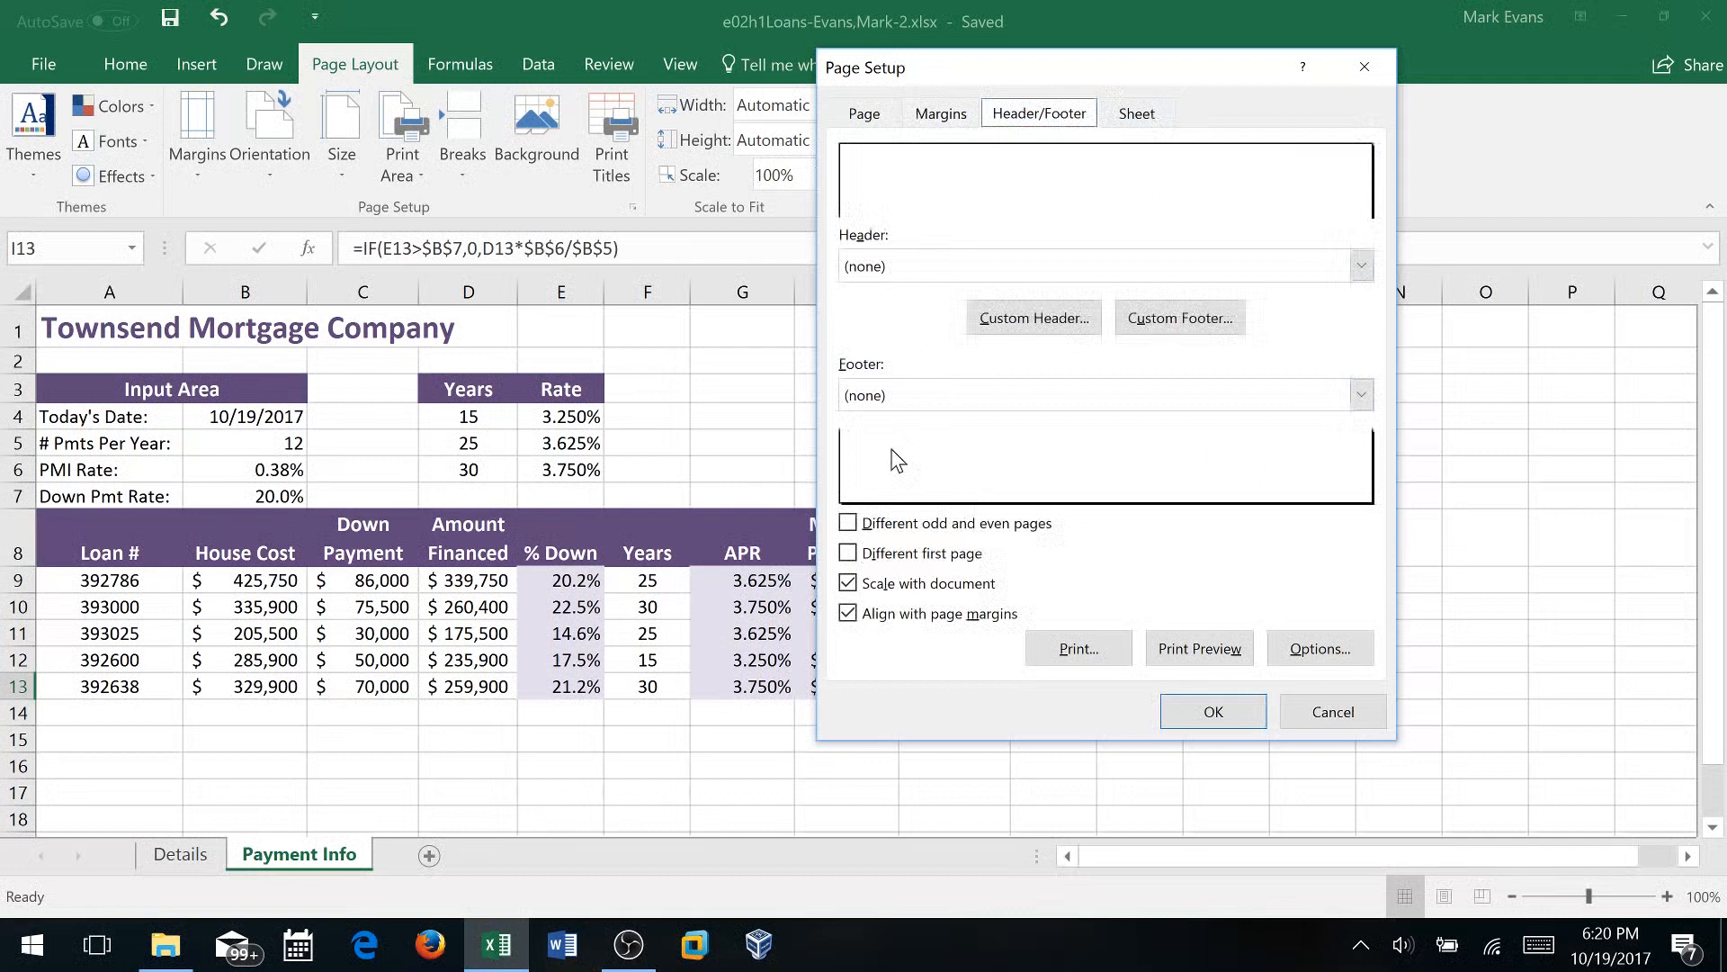
{"action": "left_click", "coordinate": [1180, 319]}
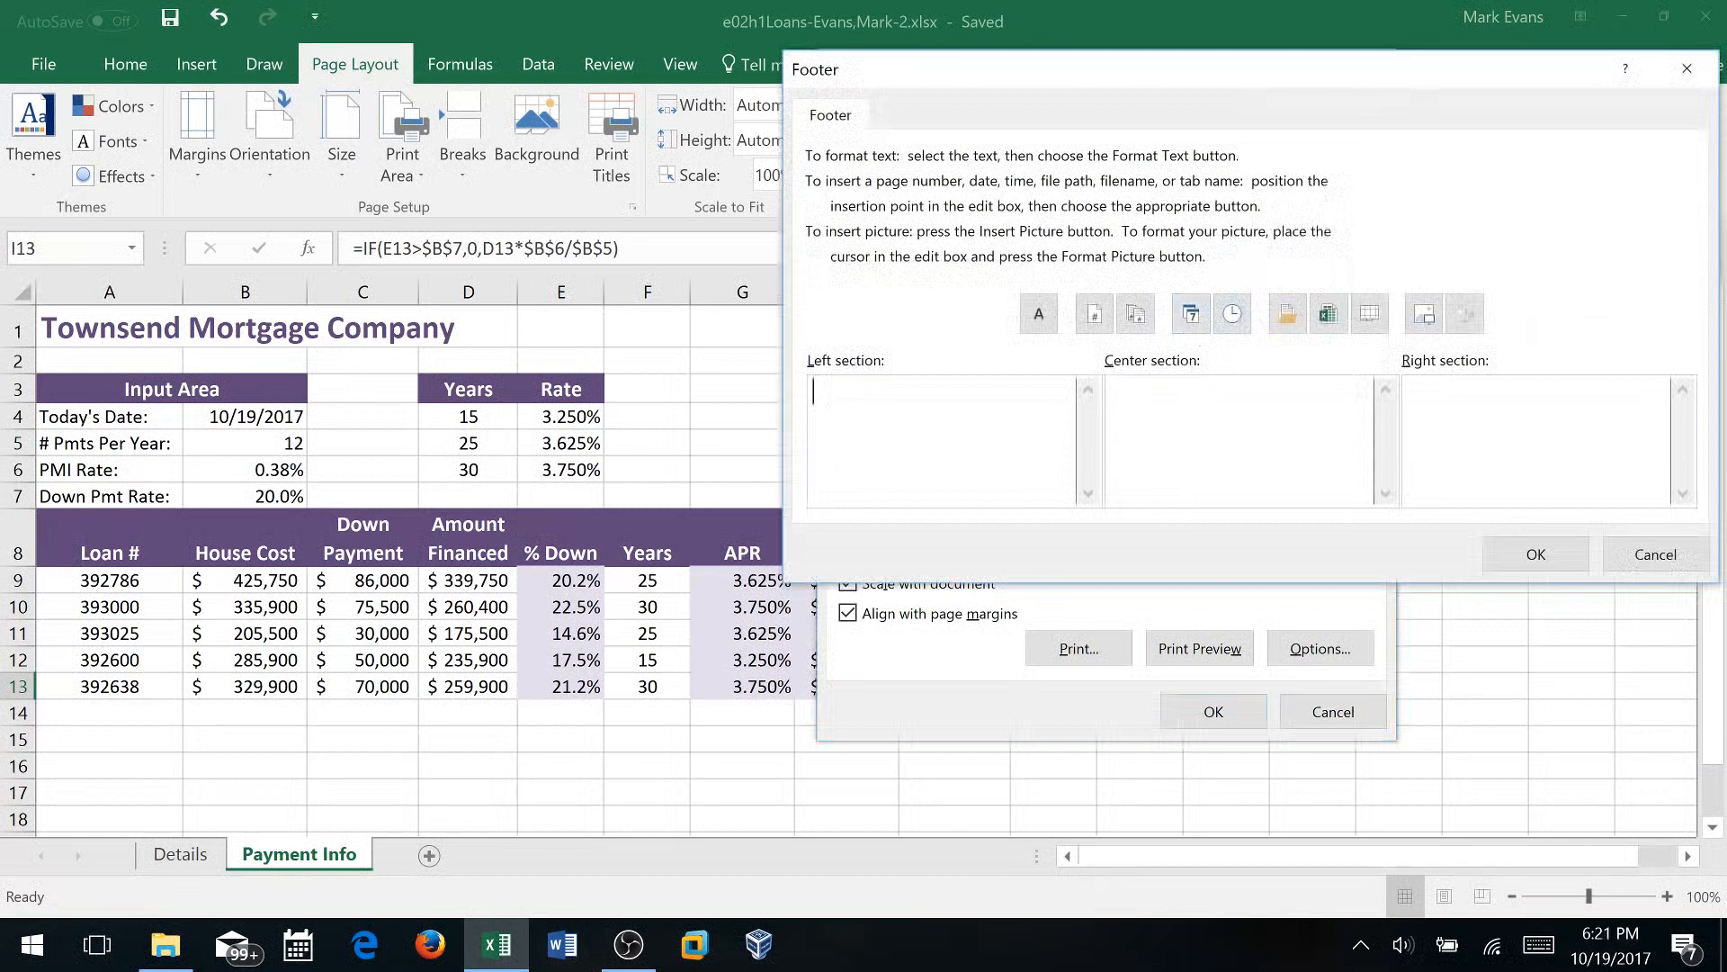
{"action": "type", "text": "Mark Evans"}
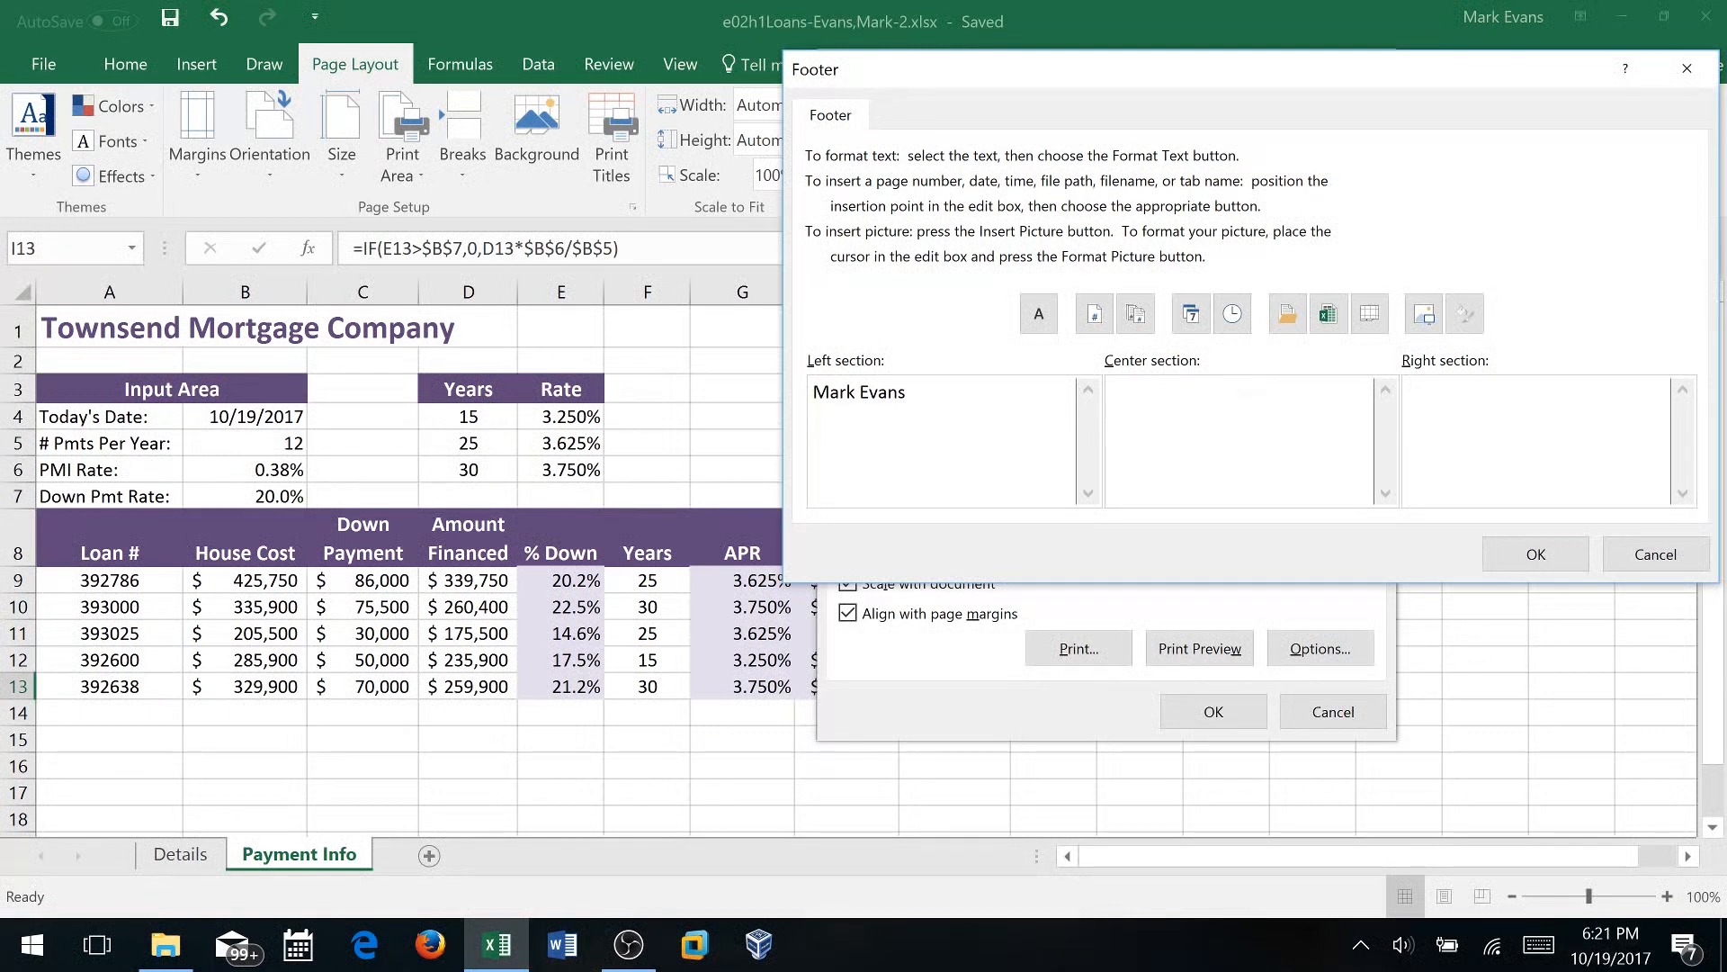
{"action": "left_click", "coordinate": [1369, 317]}
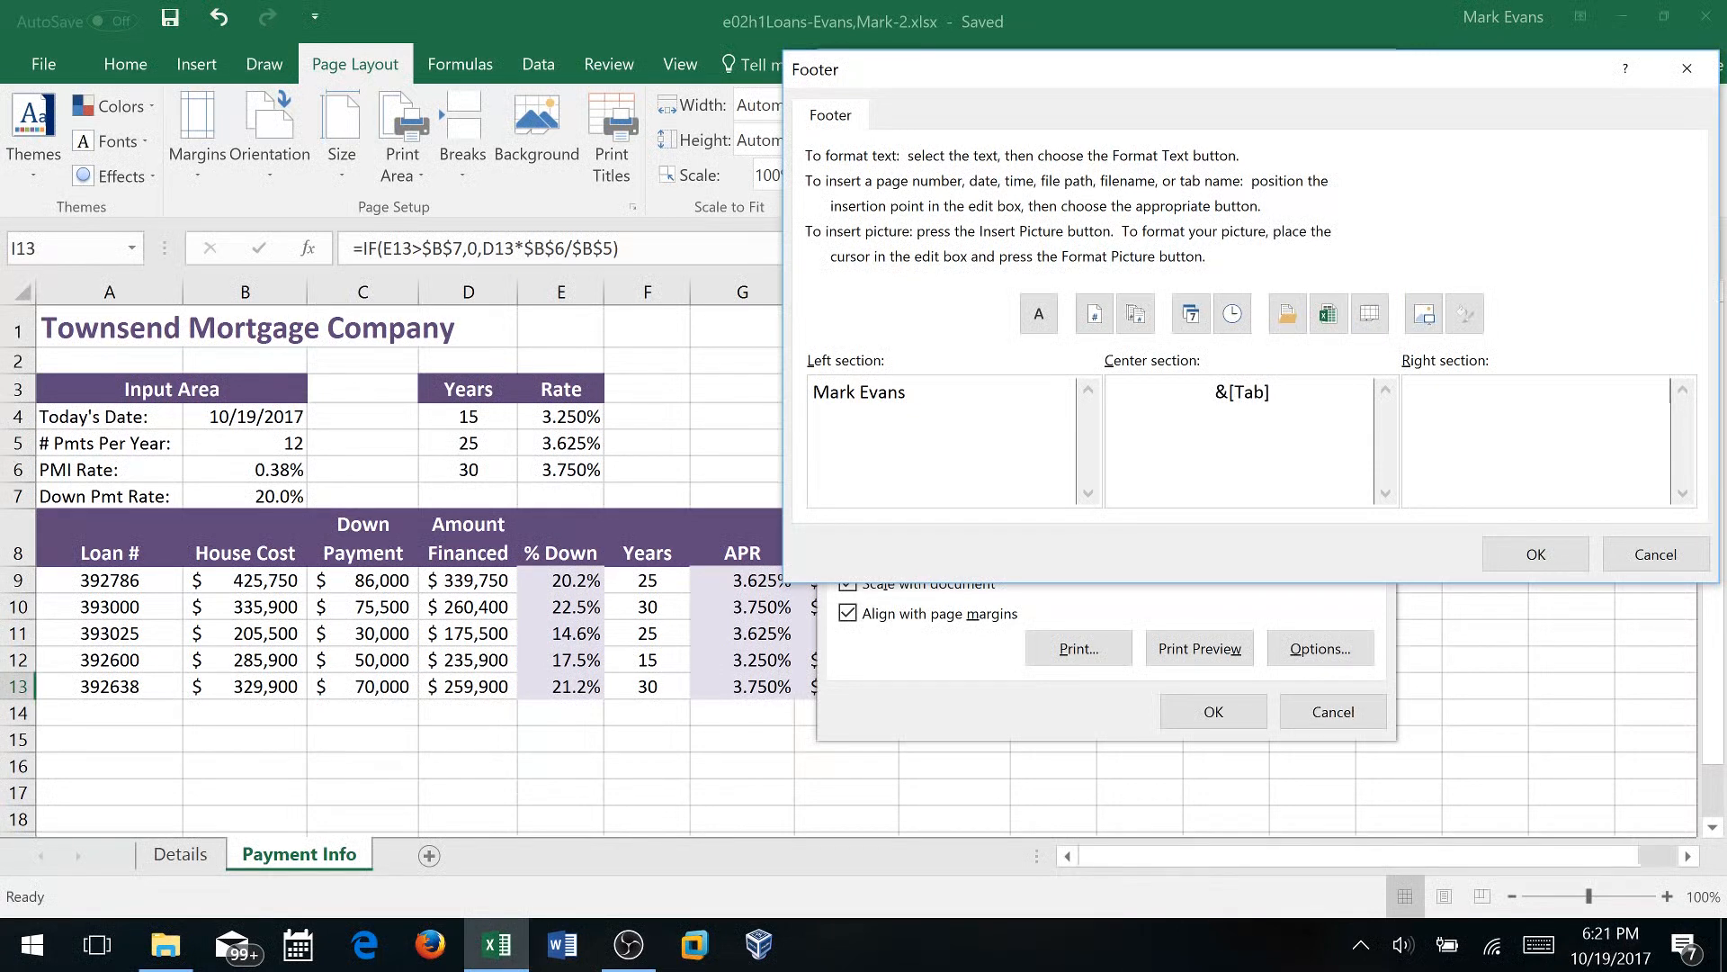
{"action": "left_click", "coordinate": [1329, 314]}
{"action": "left_click", "coordinate": [1556, 560]}
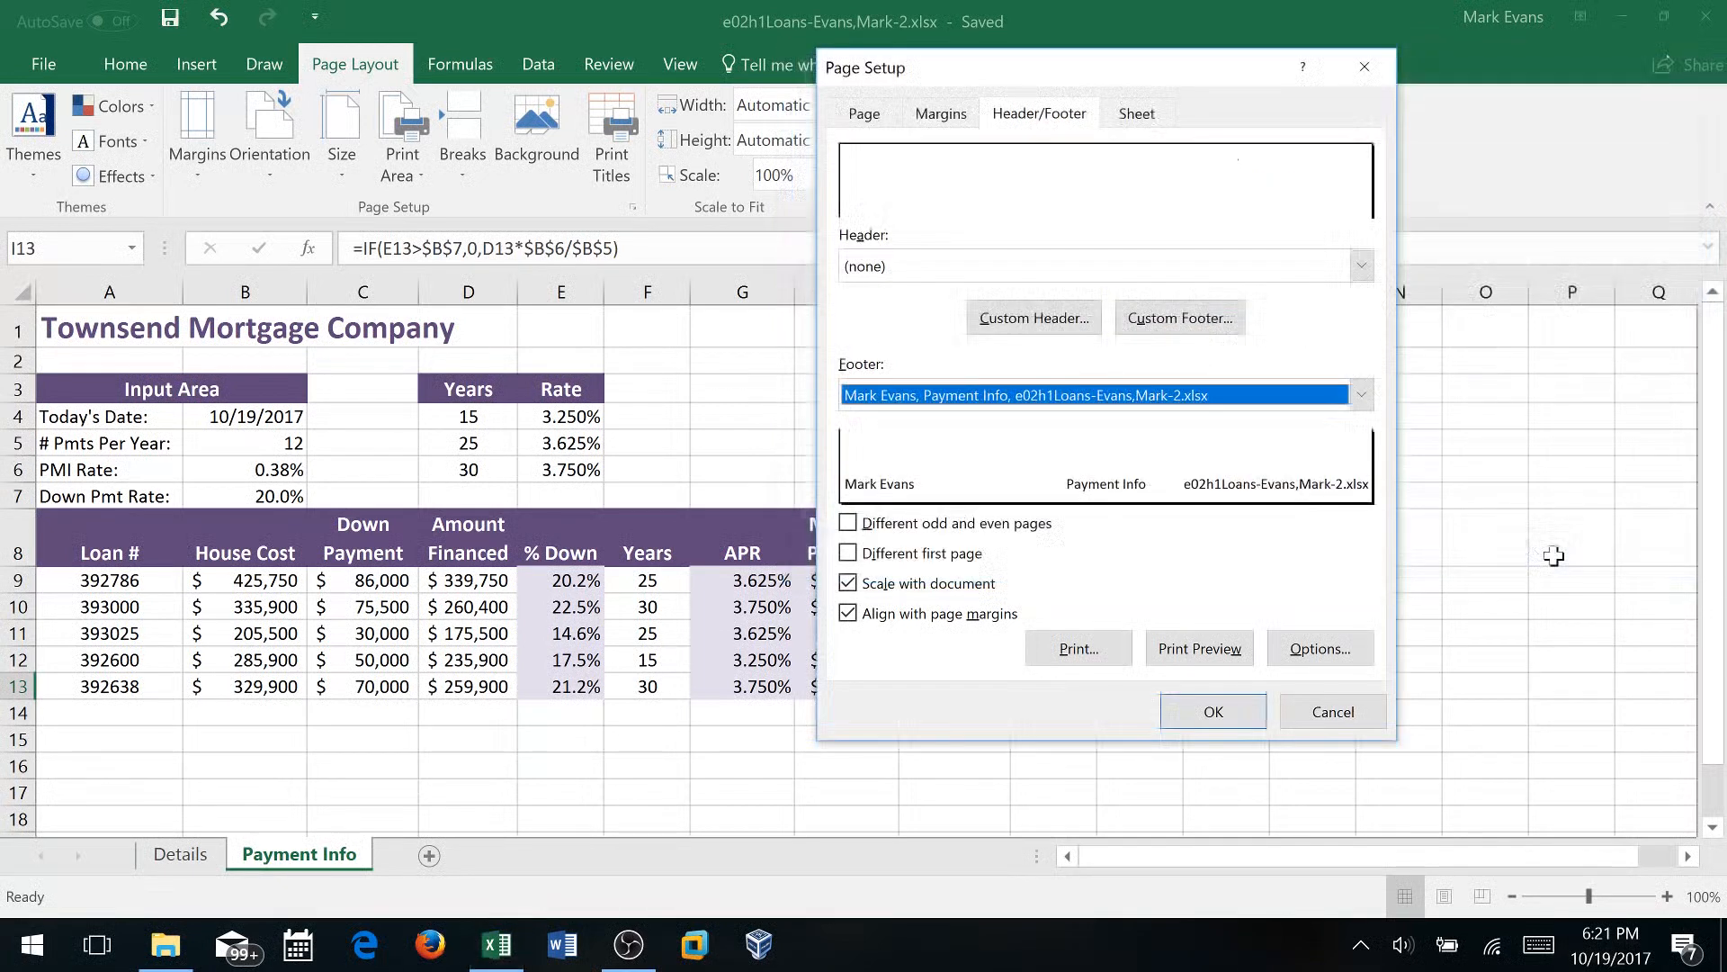
{"action": "left_click", "coordinate": [1224, 717]}
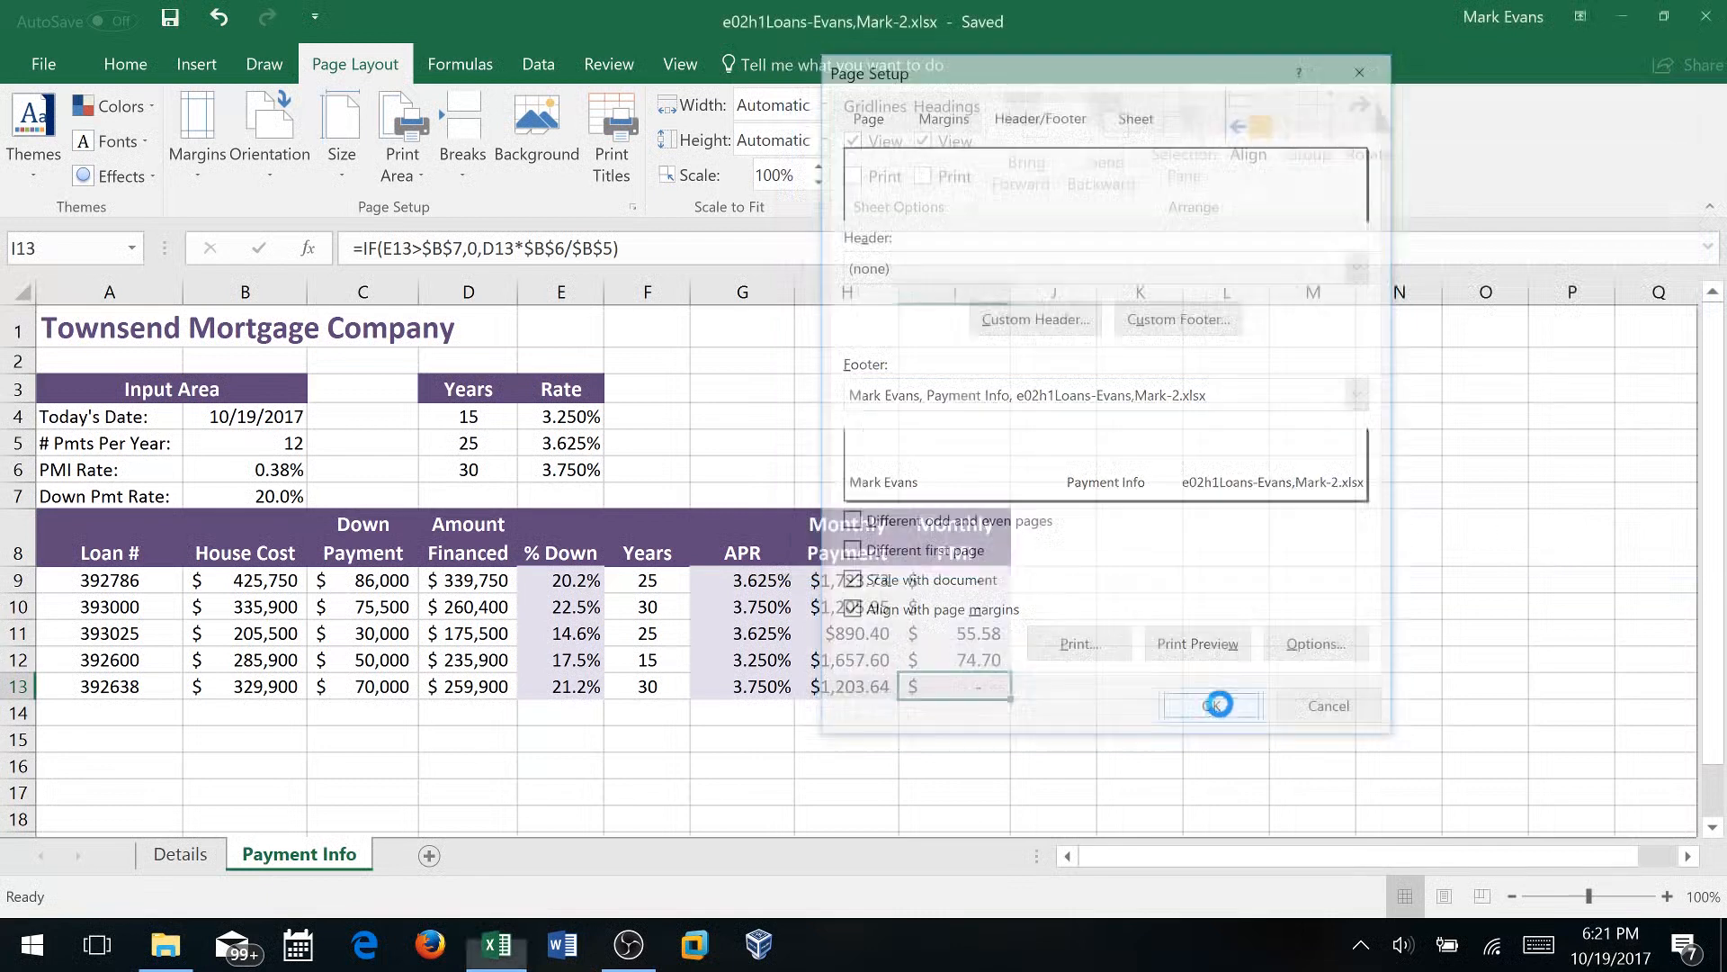
Check the Payment Info sheet's layout and footer in the print preview, return to the worksheet, and save the workbook
{"action": "left_click", "coordinate": [35, 52]}
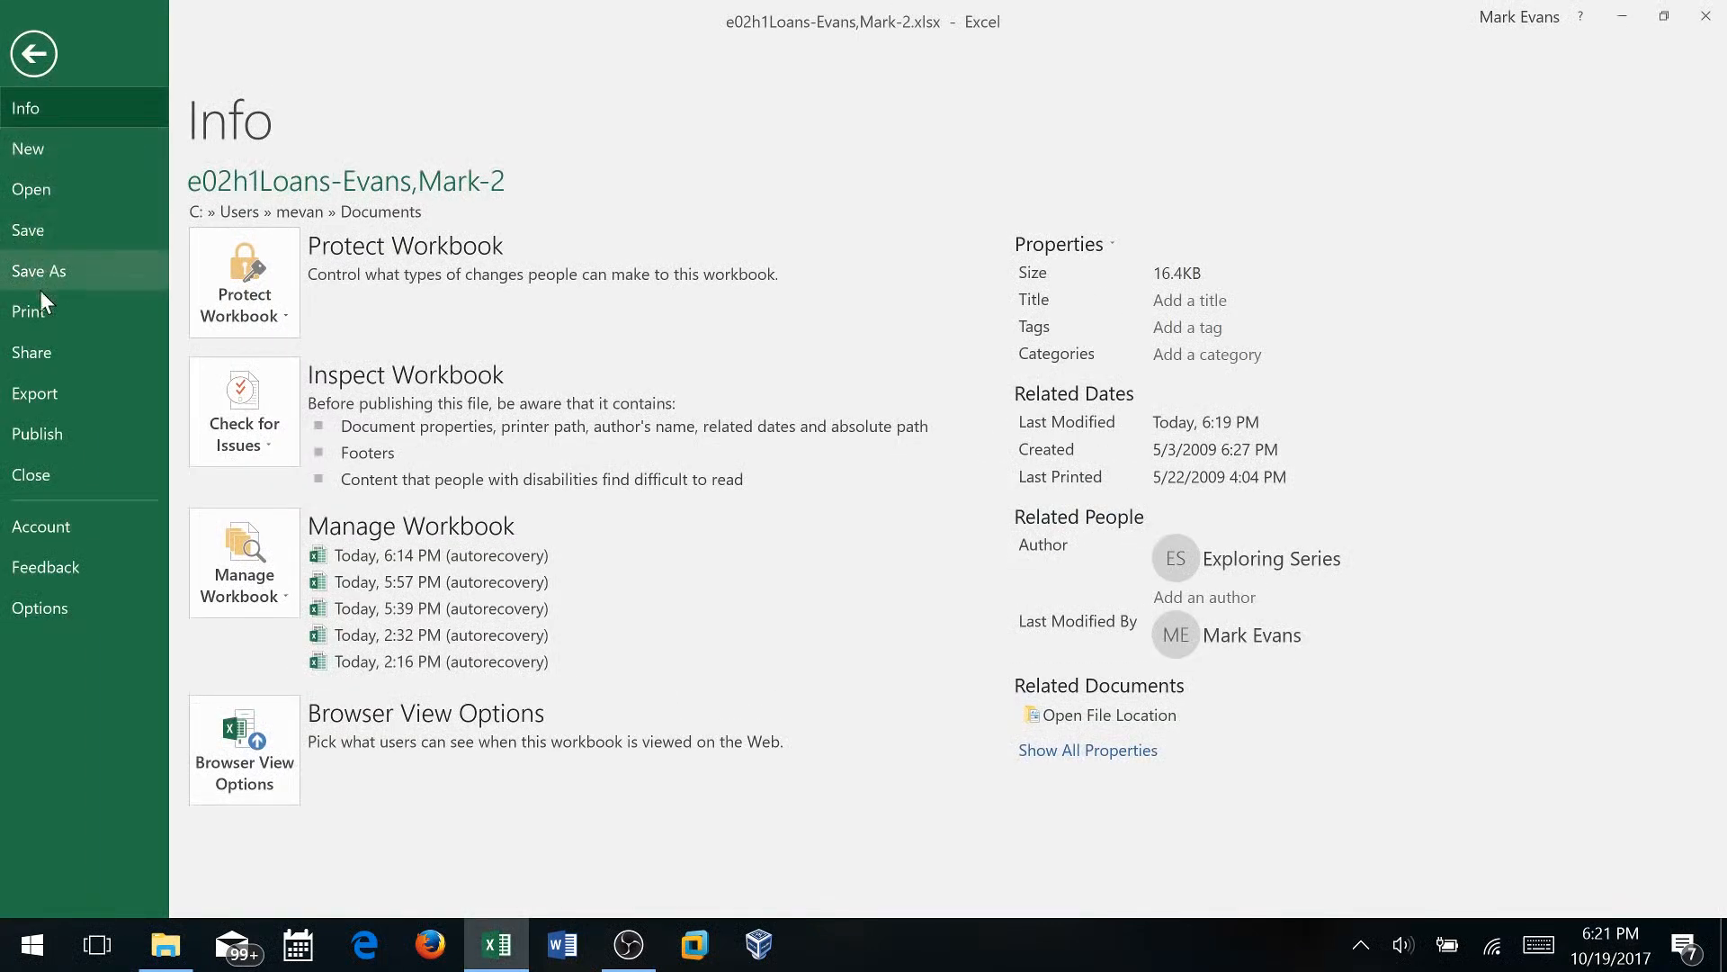
{"action": "left_click", "coordinate": [30, 313]}
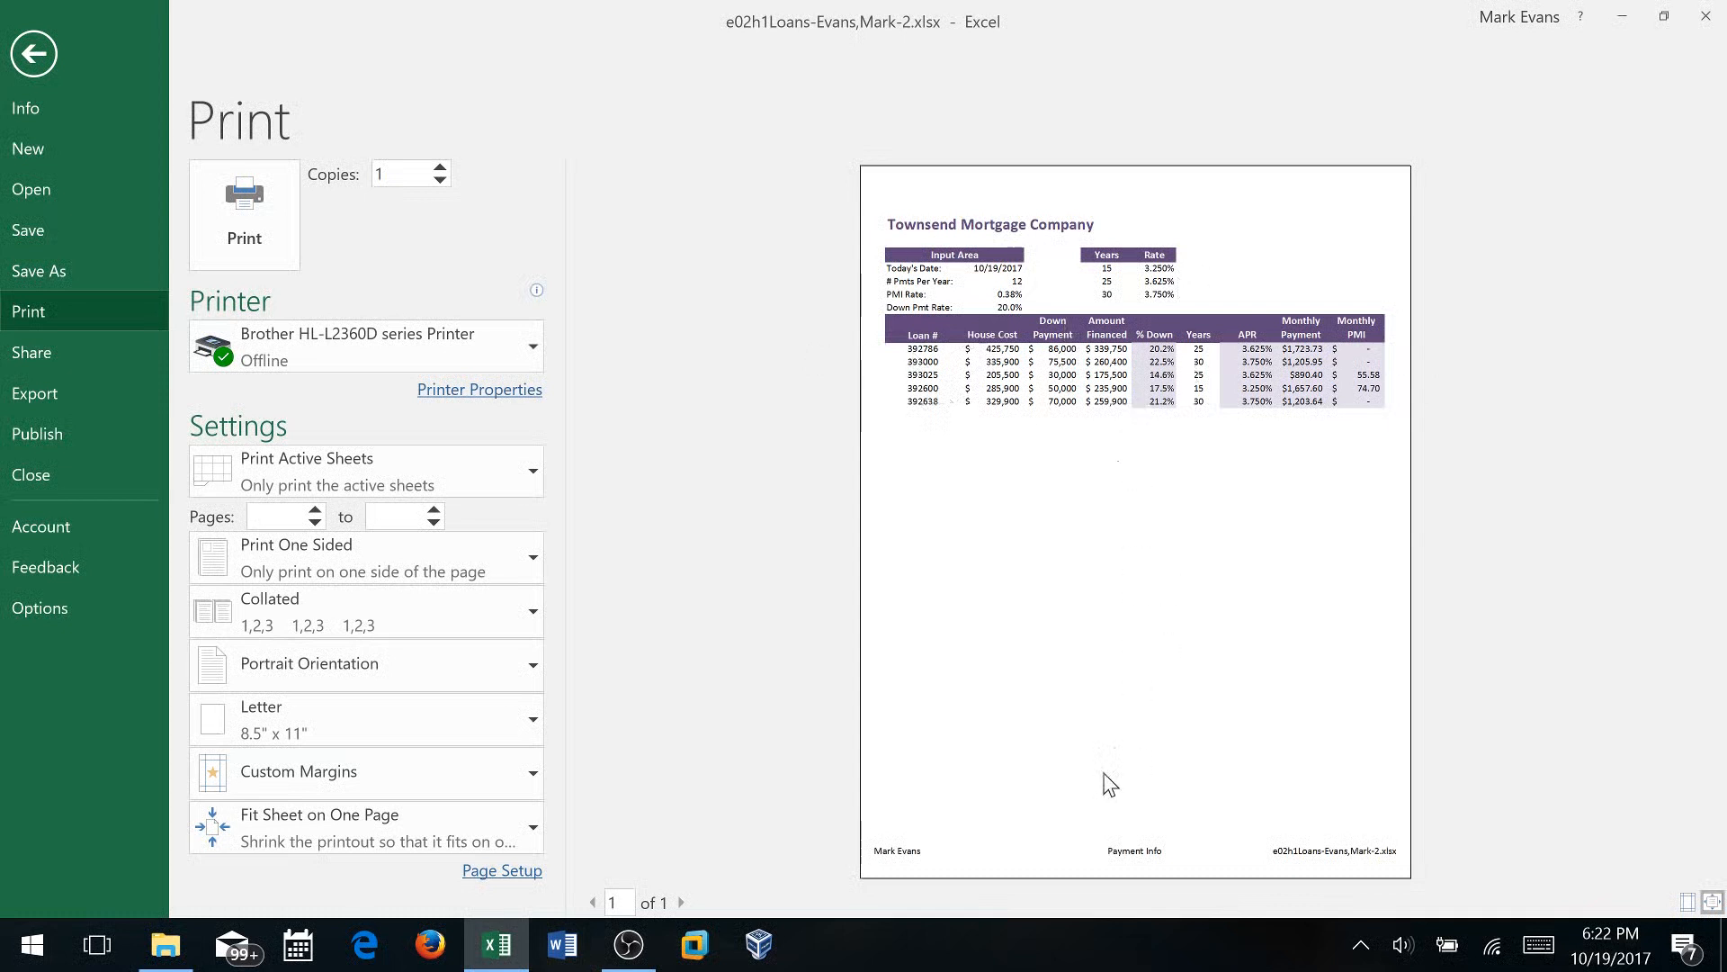
{"action": "left_click", "coordinate": [1000, 806]}
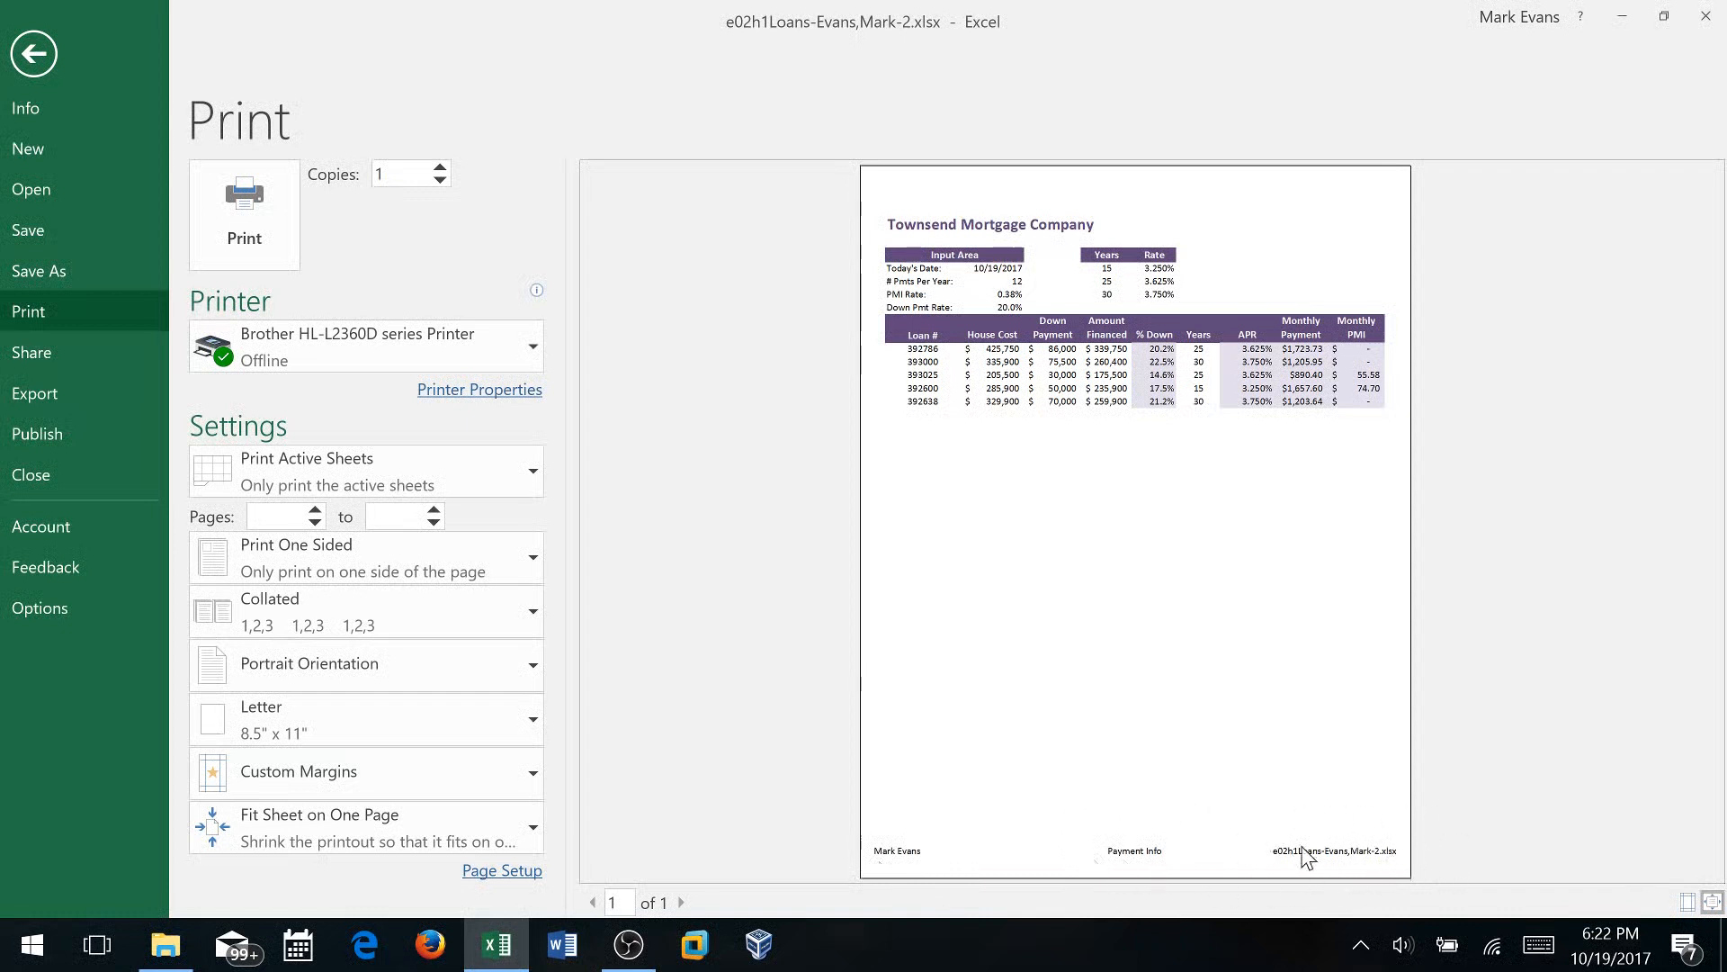
{"action": "left_click", "coordinate": [39, 43]}
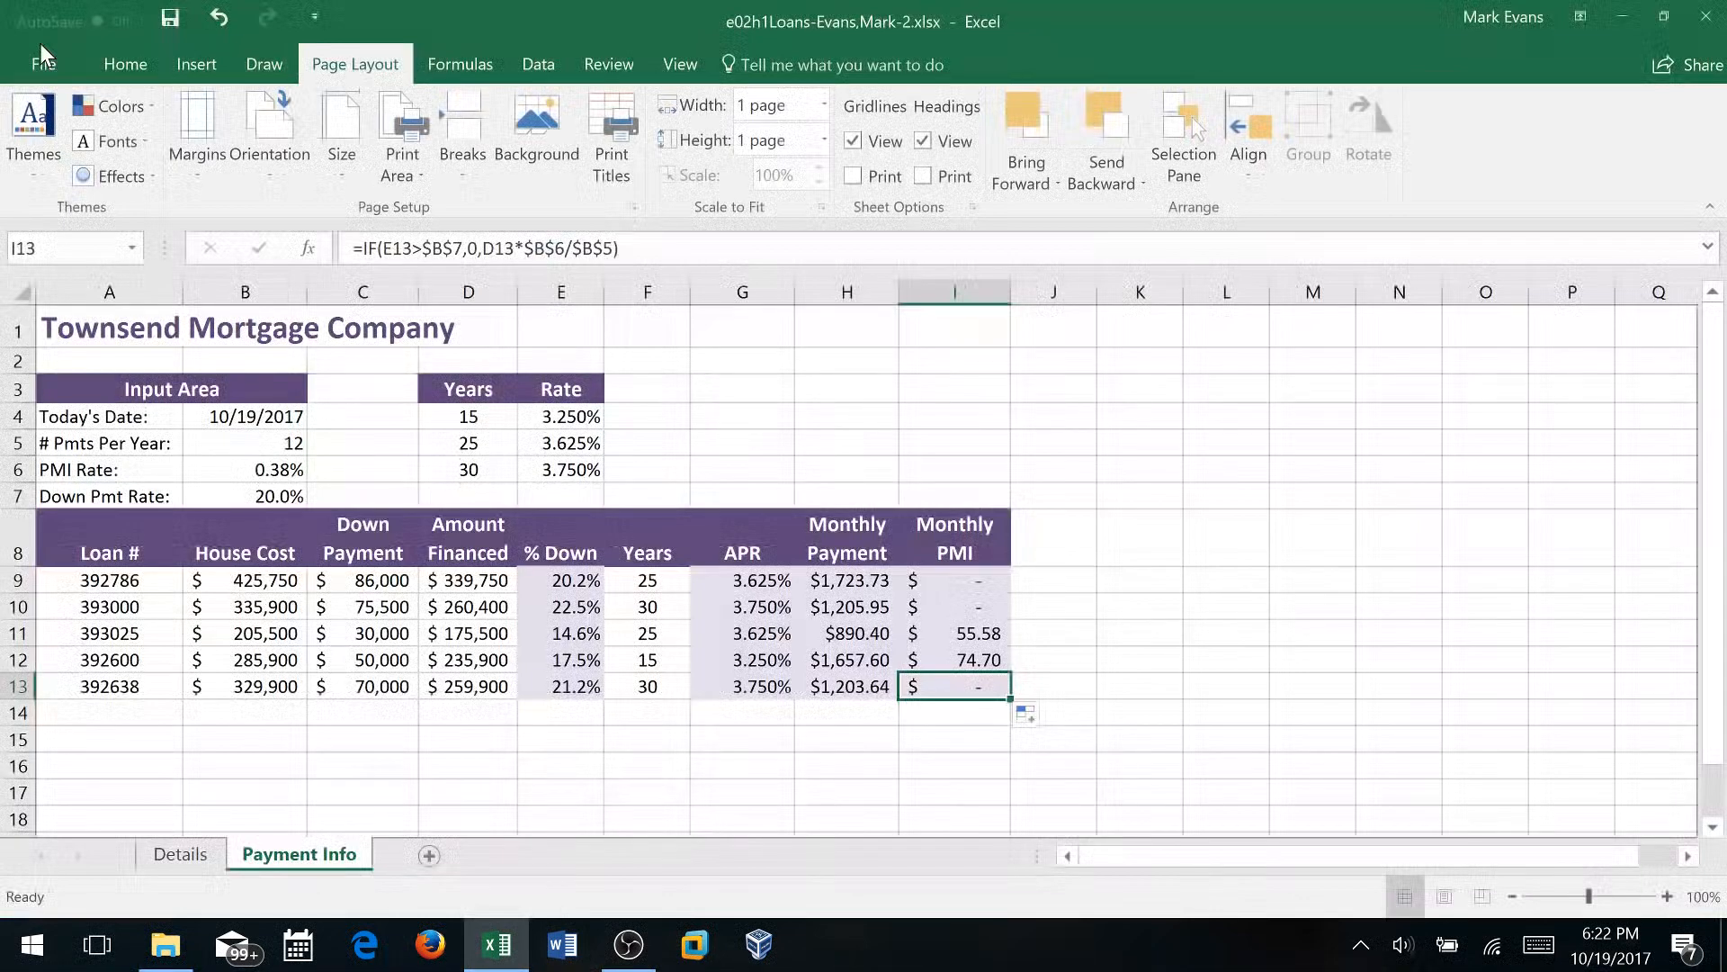
{"action": "left_click", "coordinate": [163, 18]}
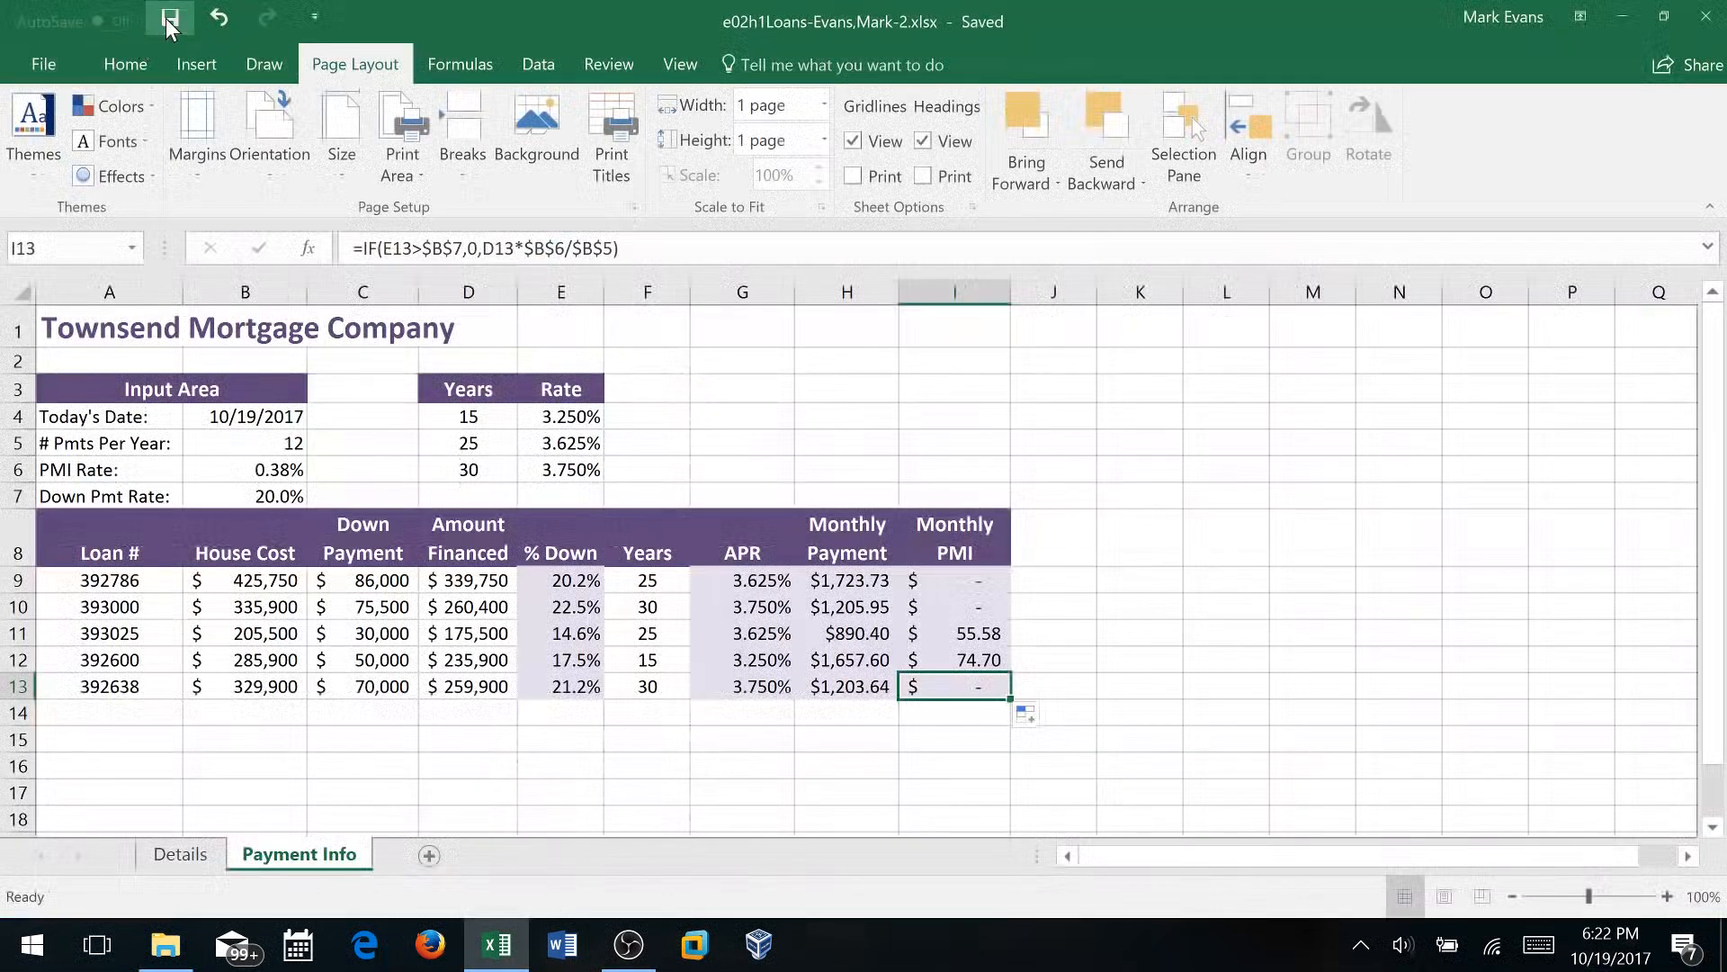